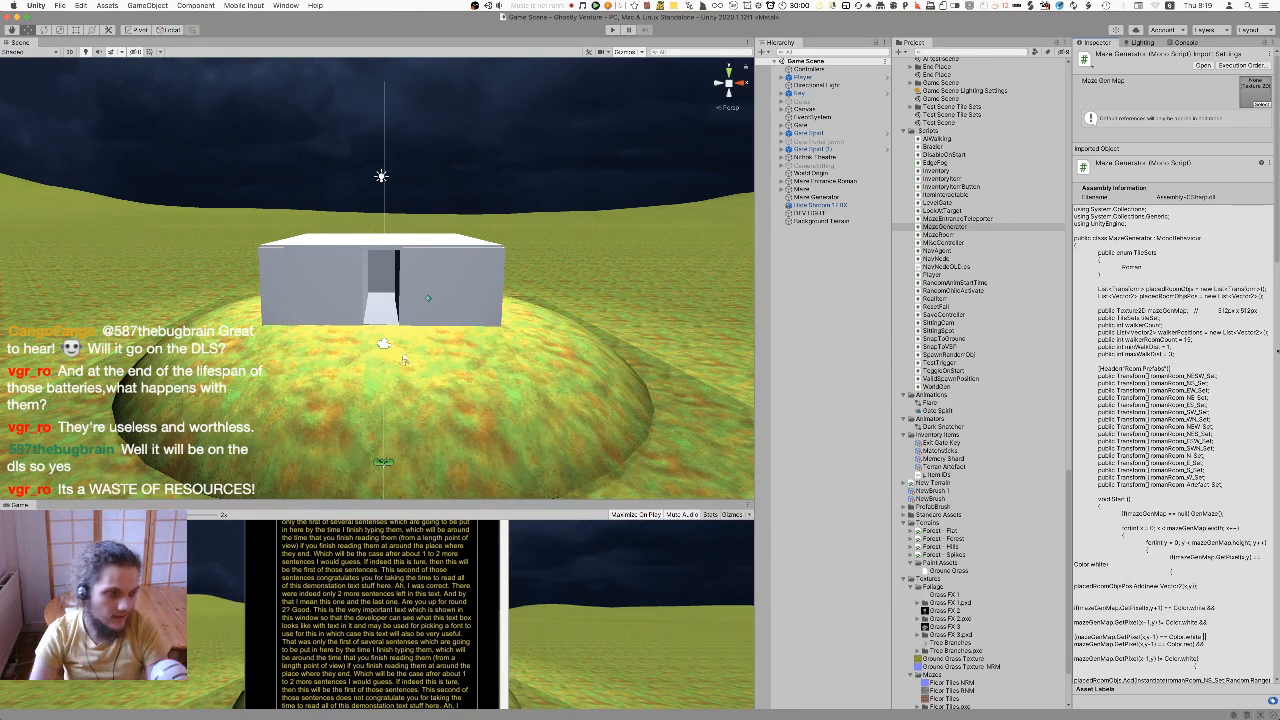
Inspect the maze entrance building in the scene, start play mode, and walk the player across the grass field to its doorway
right_click_drag(401, 224, 280, 298)
right_click_drag(476, 300, 445, 286)
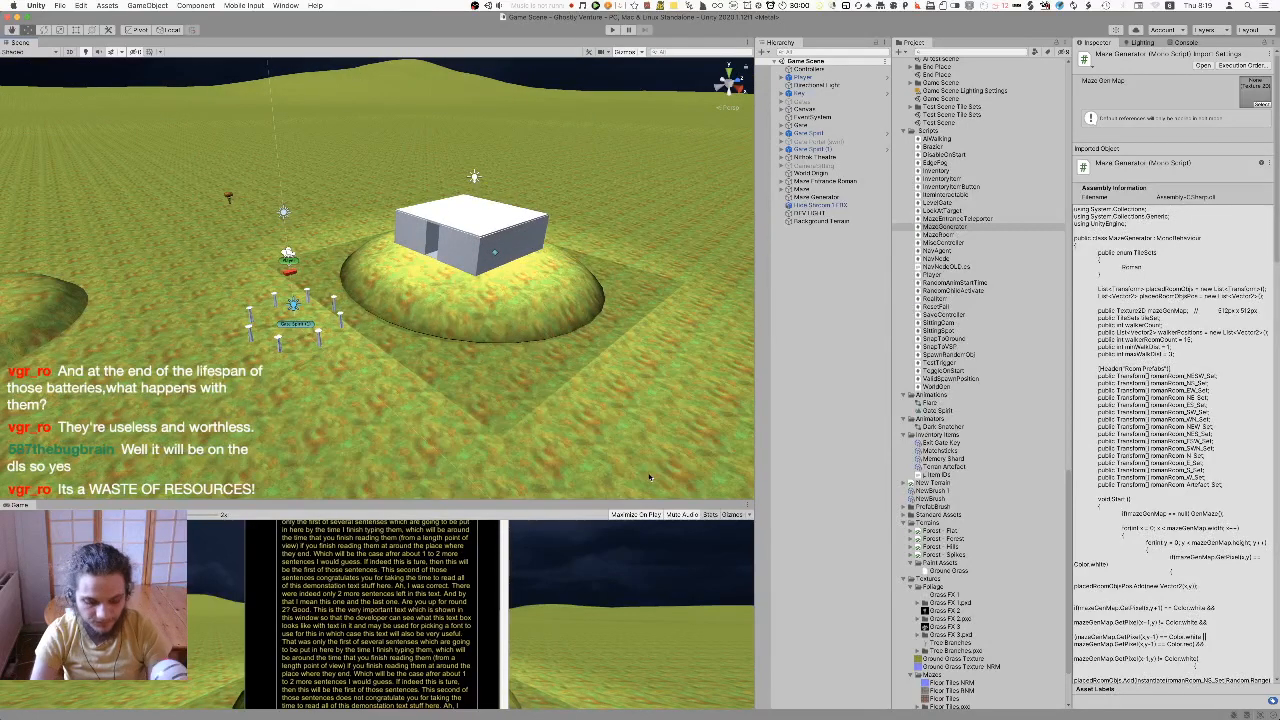
key("super+p")
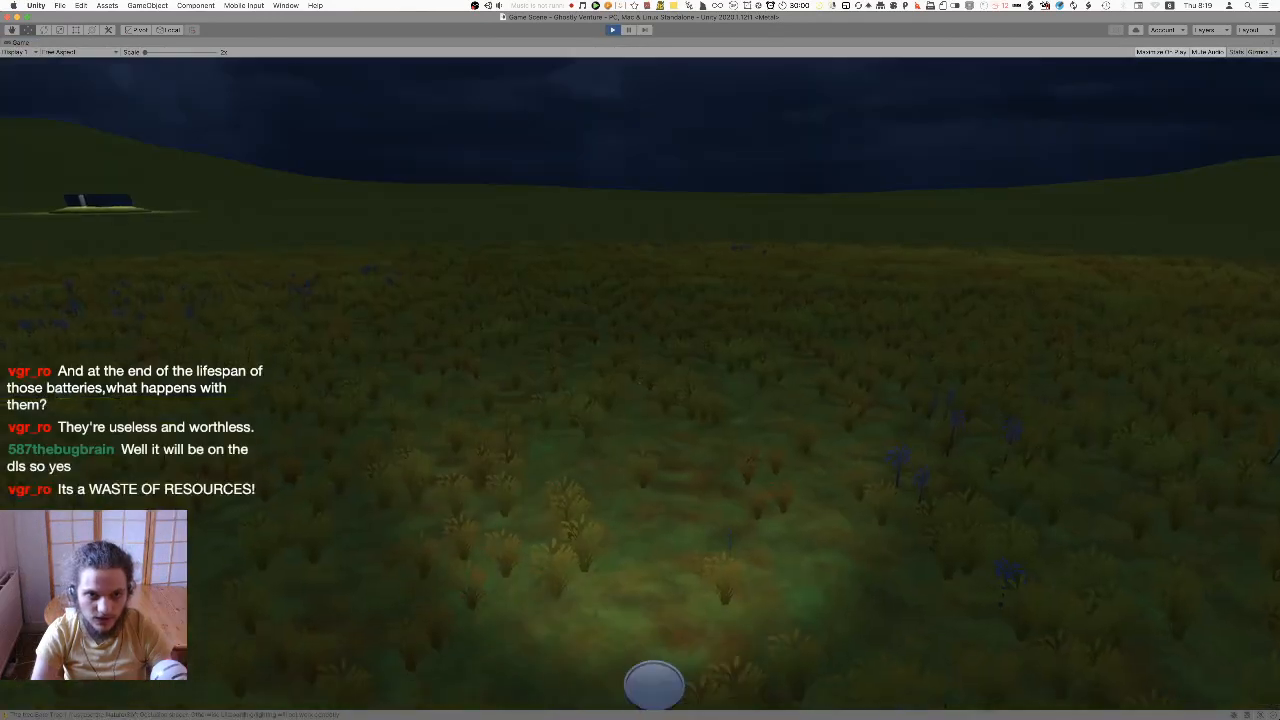
key("w")
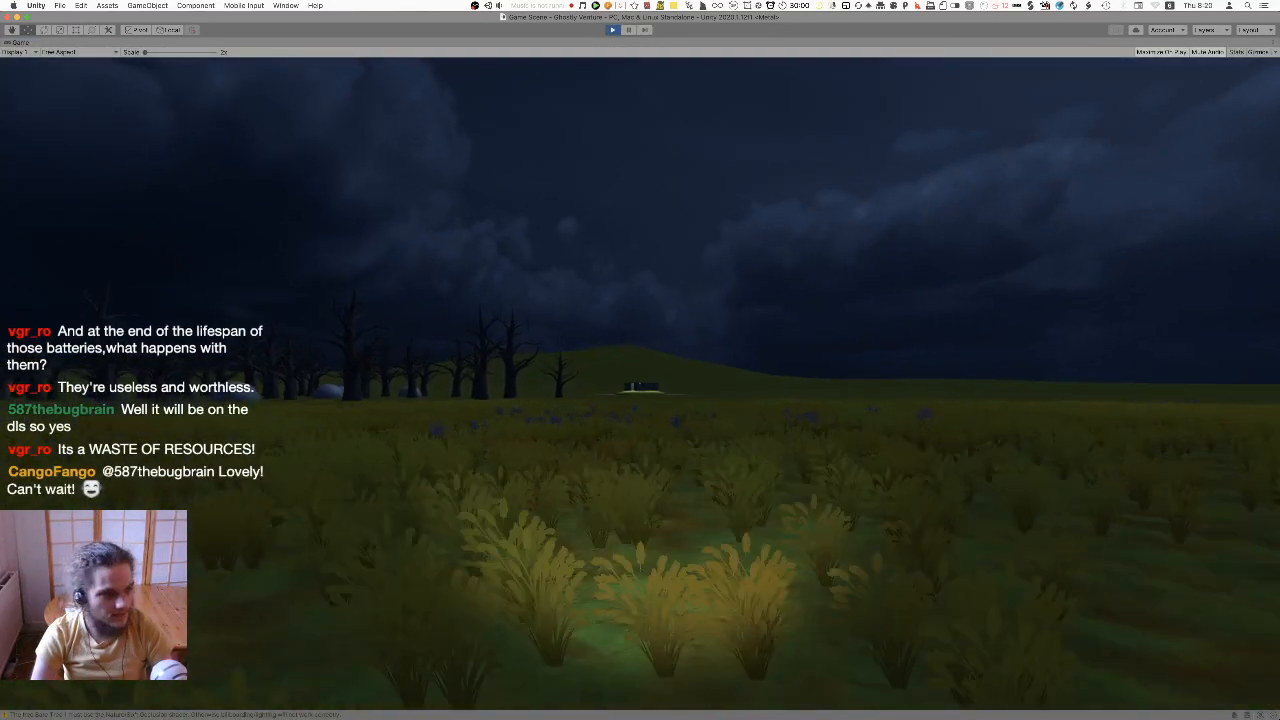
key("w")
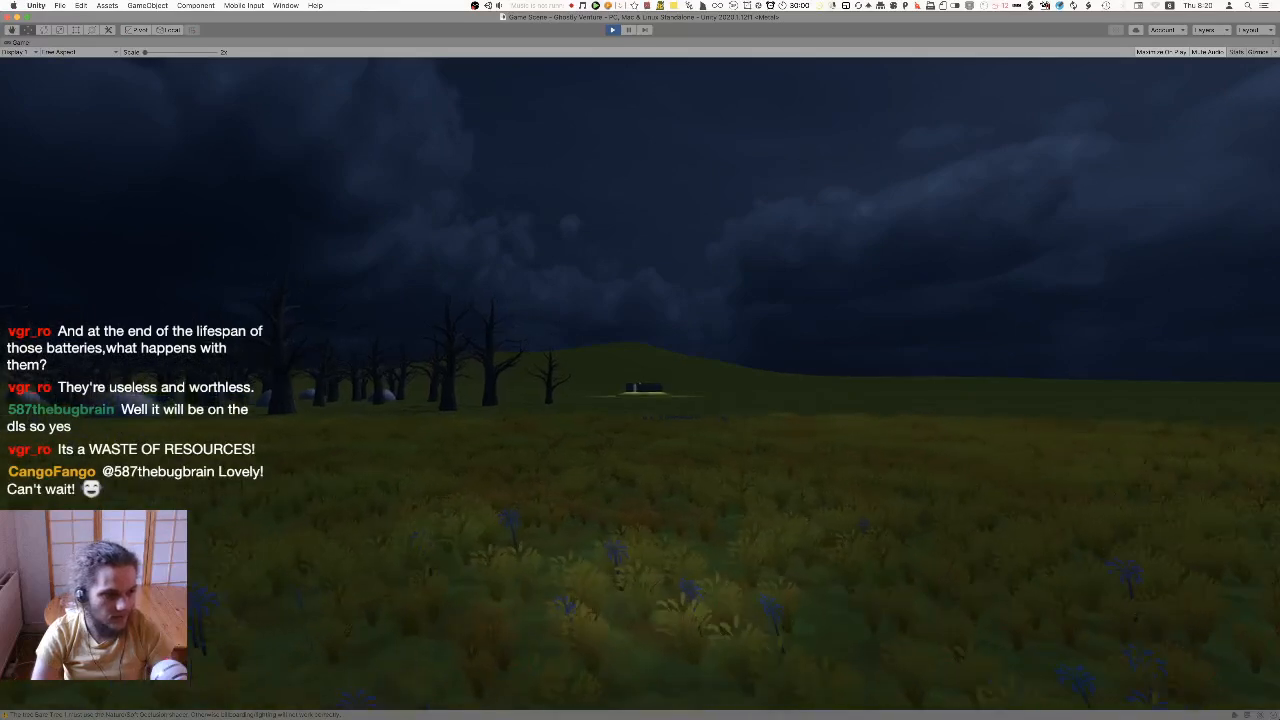
key("w")
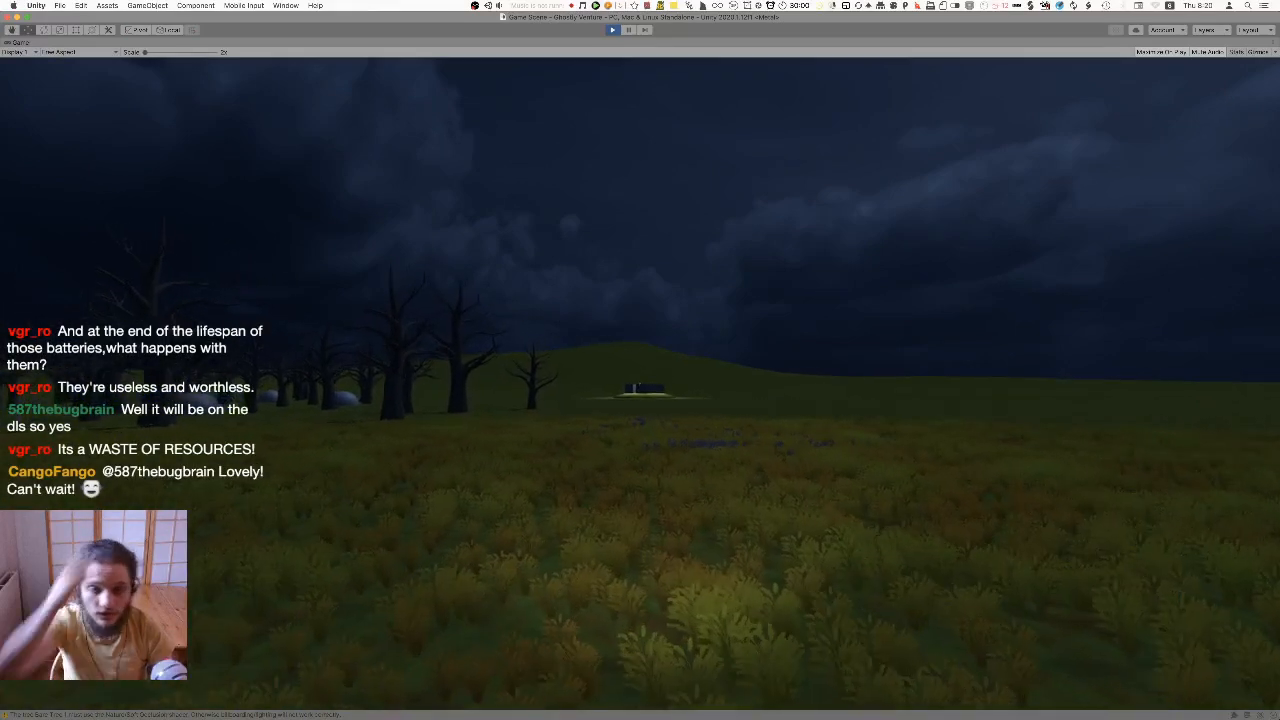
key("w")
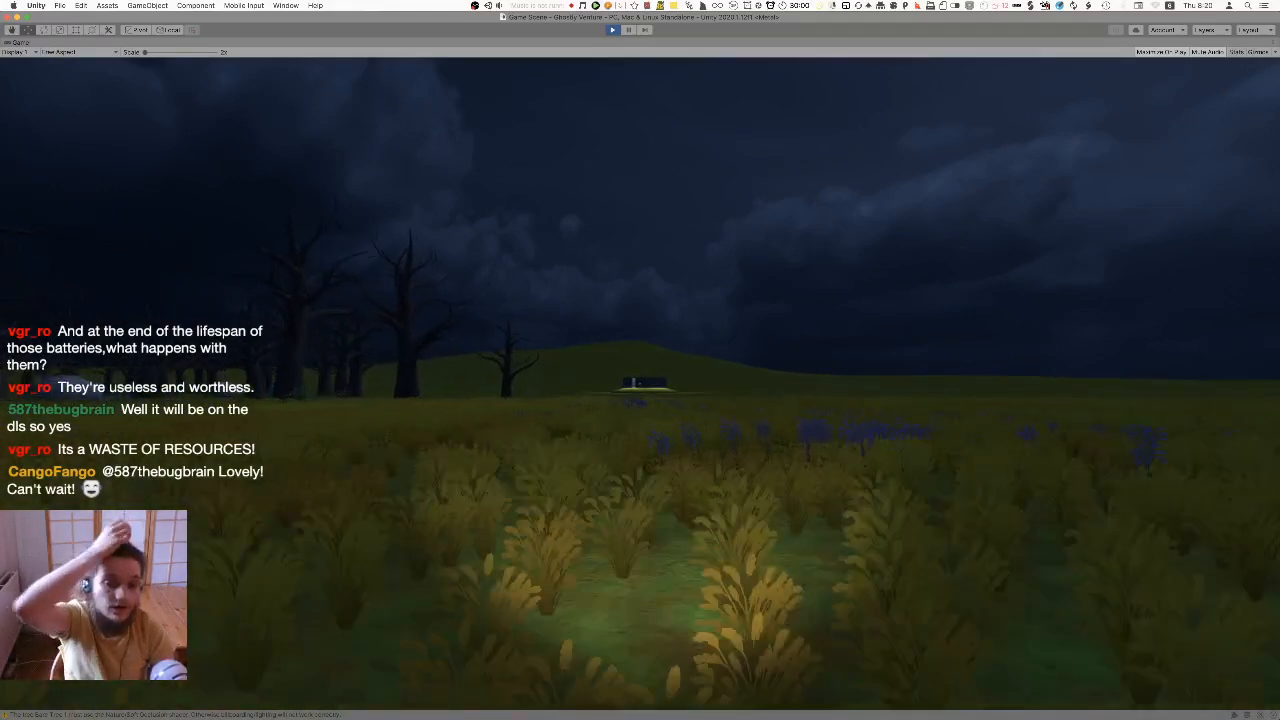
key("w")
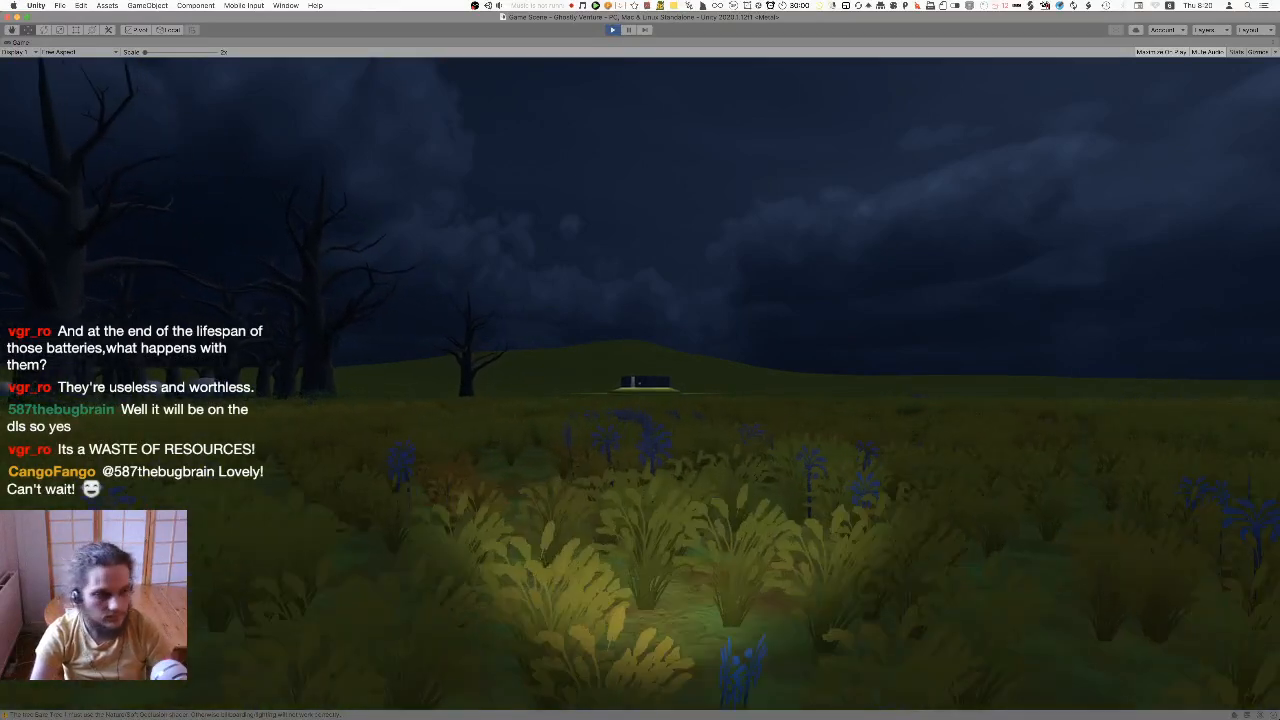
key("w")
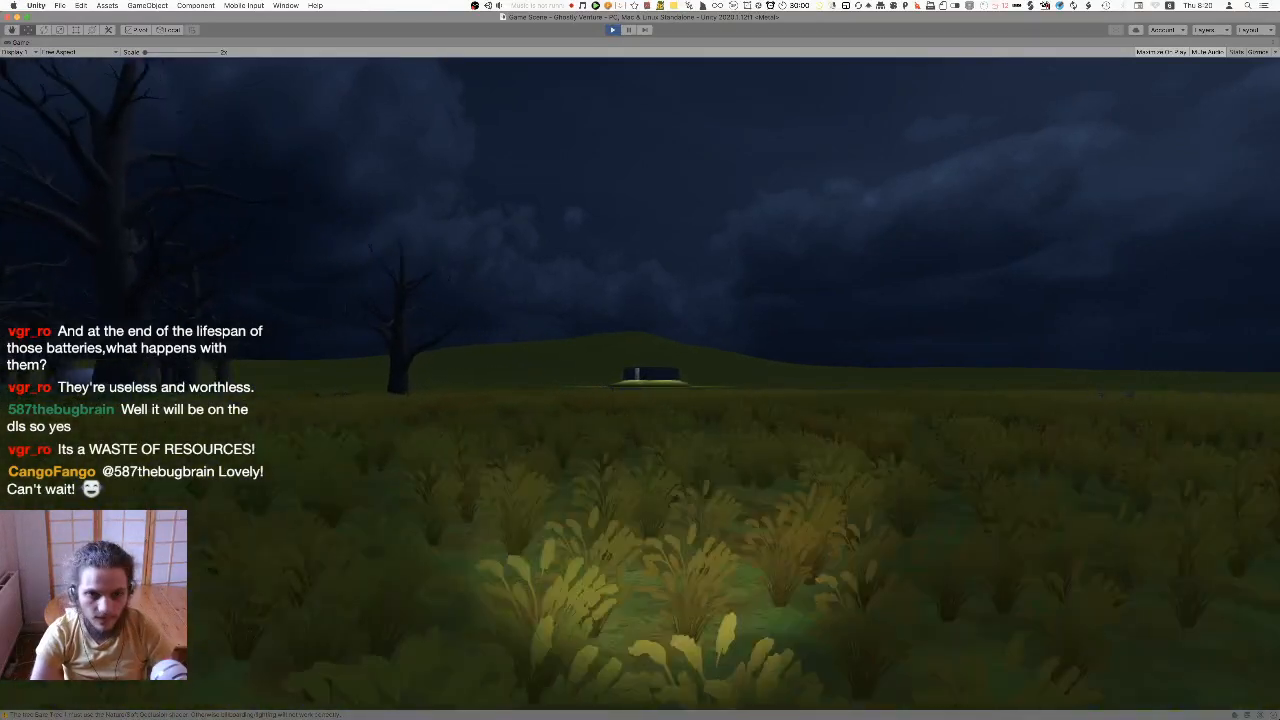
key("w")
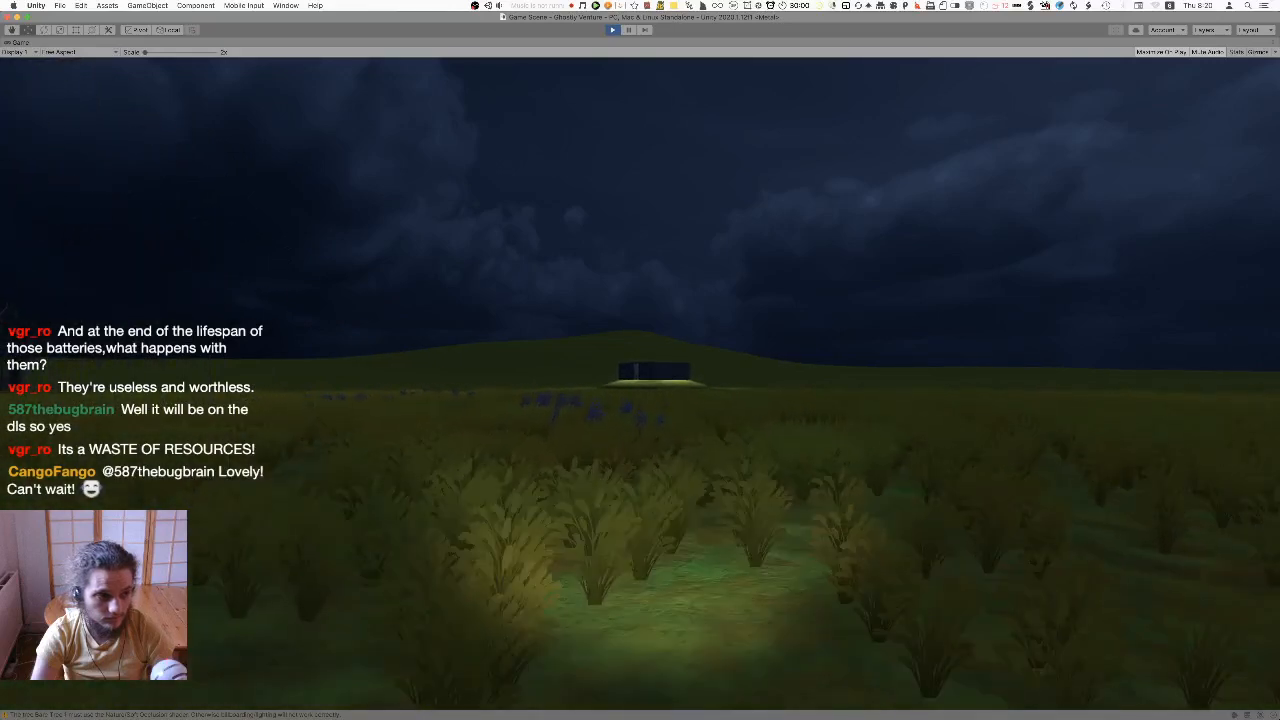
key("w")
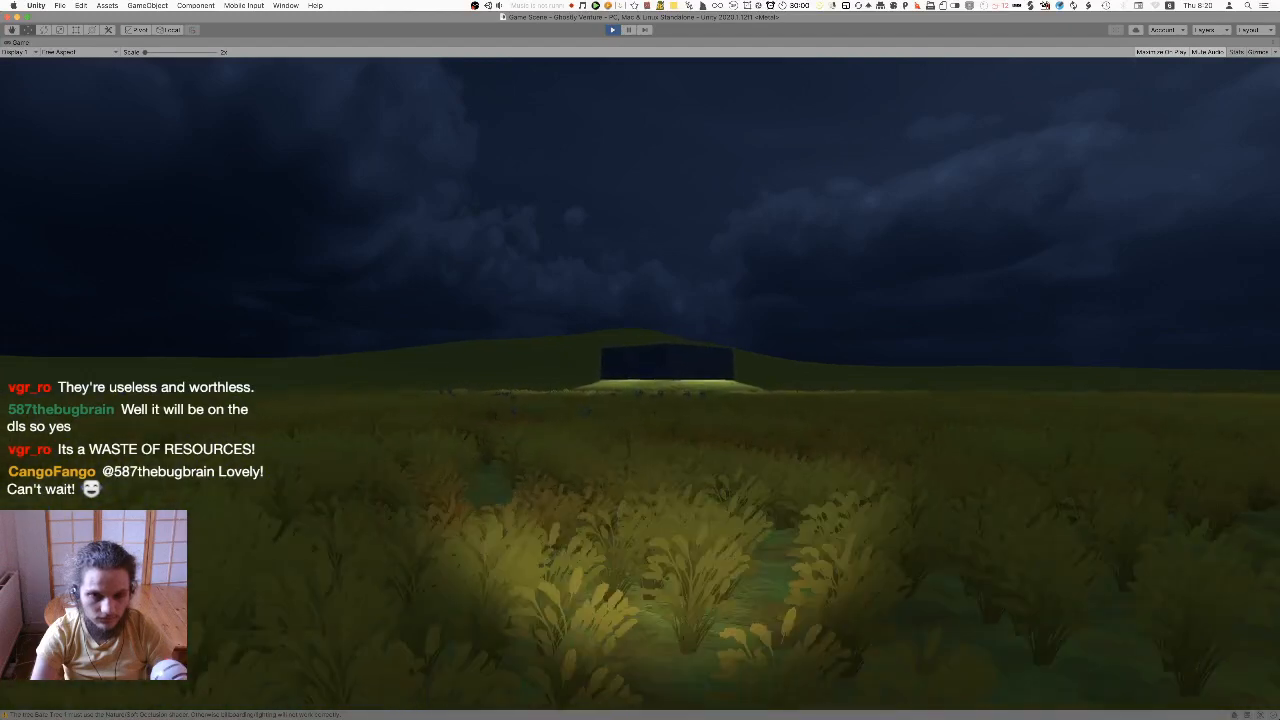
key("w")
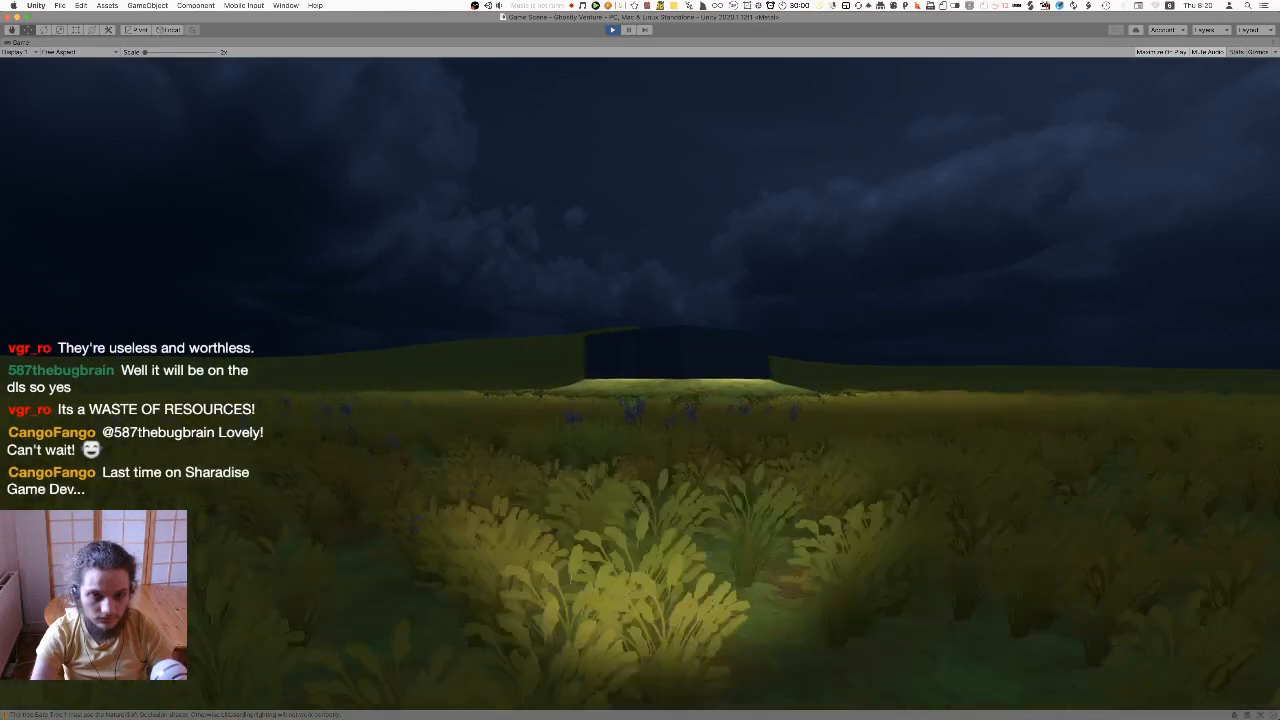
key("w")
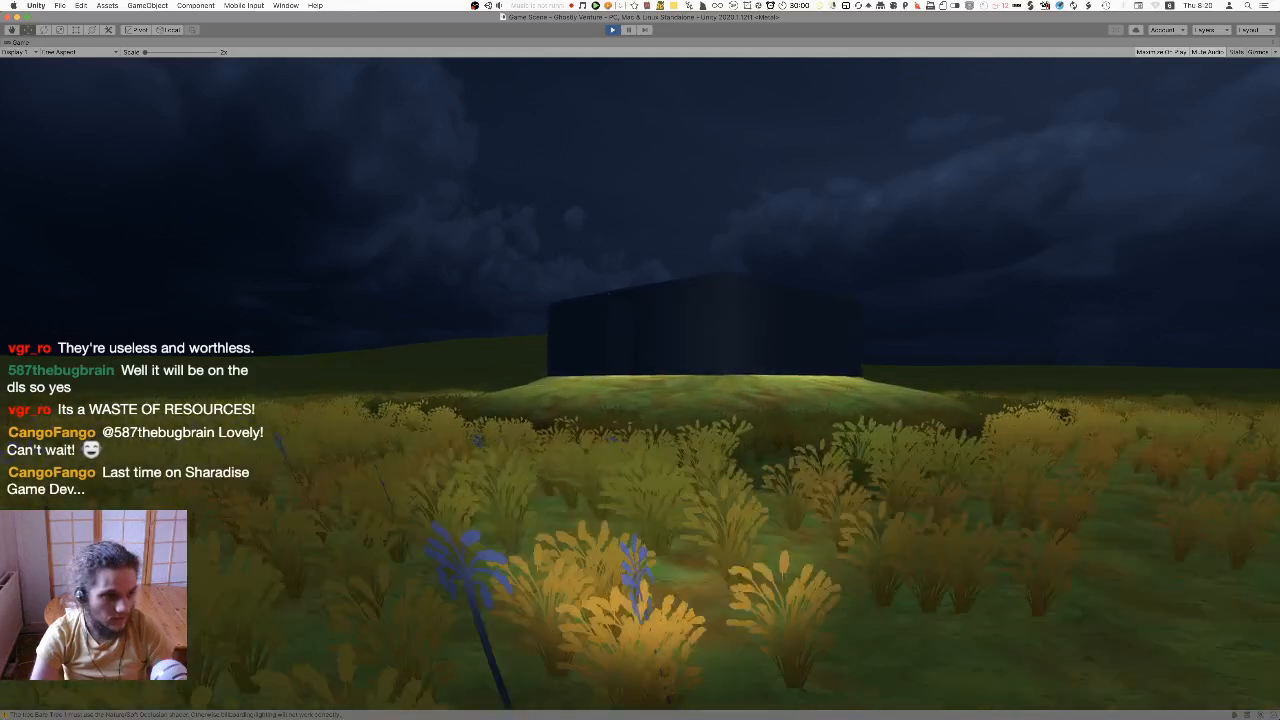
key("w")
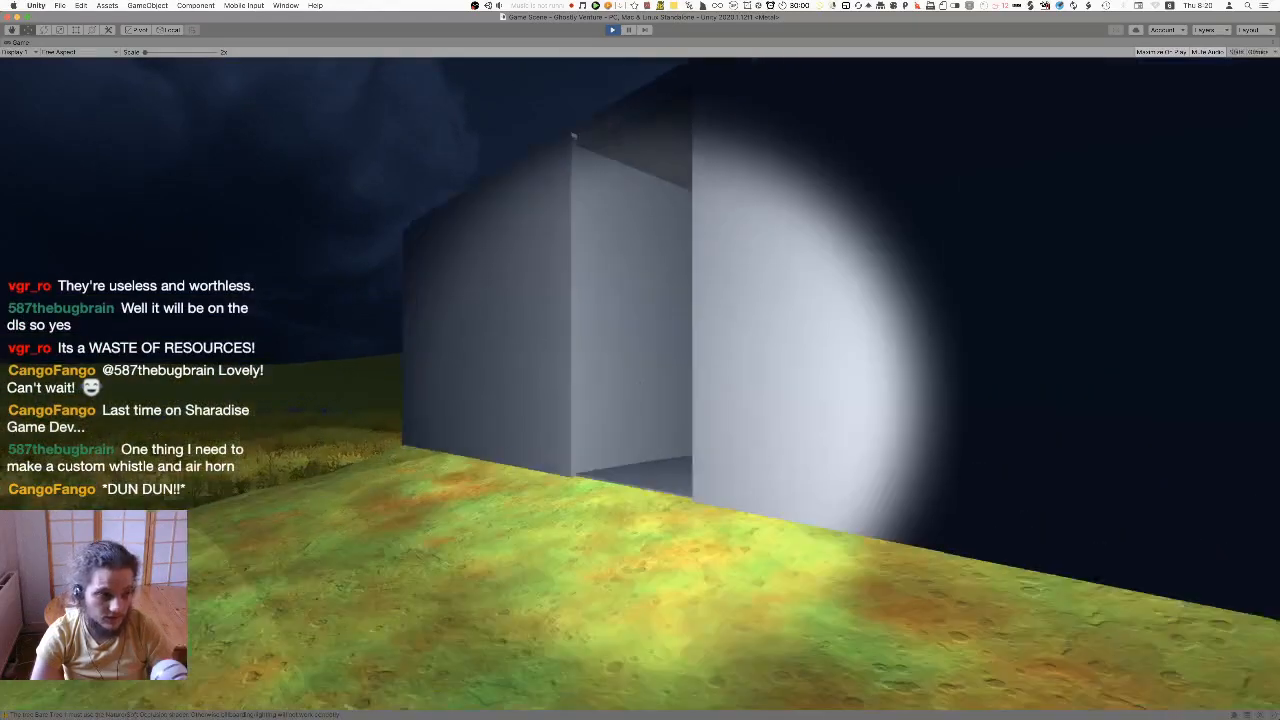
Walk the player through the entrance doorway and down the passage into the tiled maze corridor
key("w")
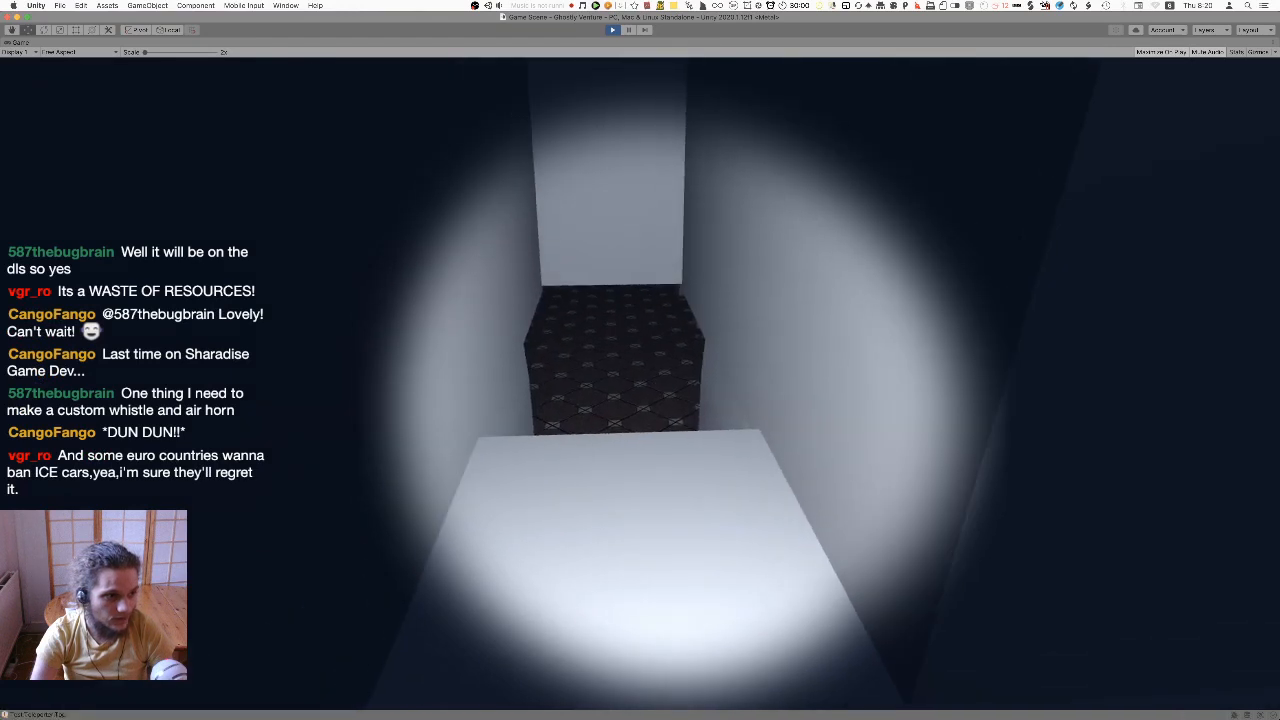
key("w")
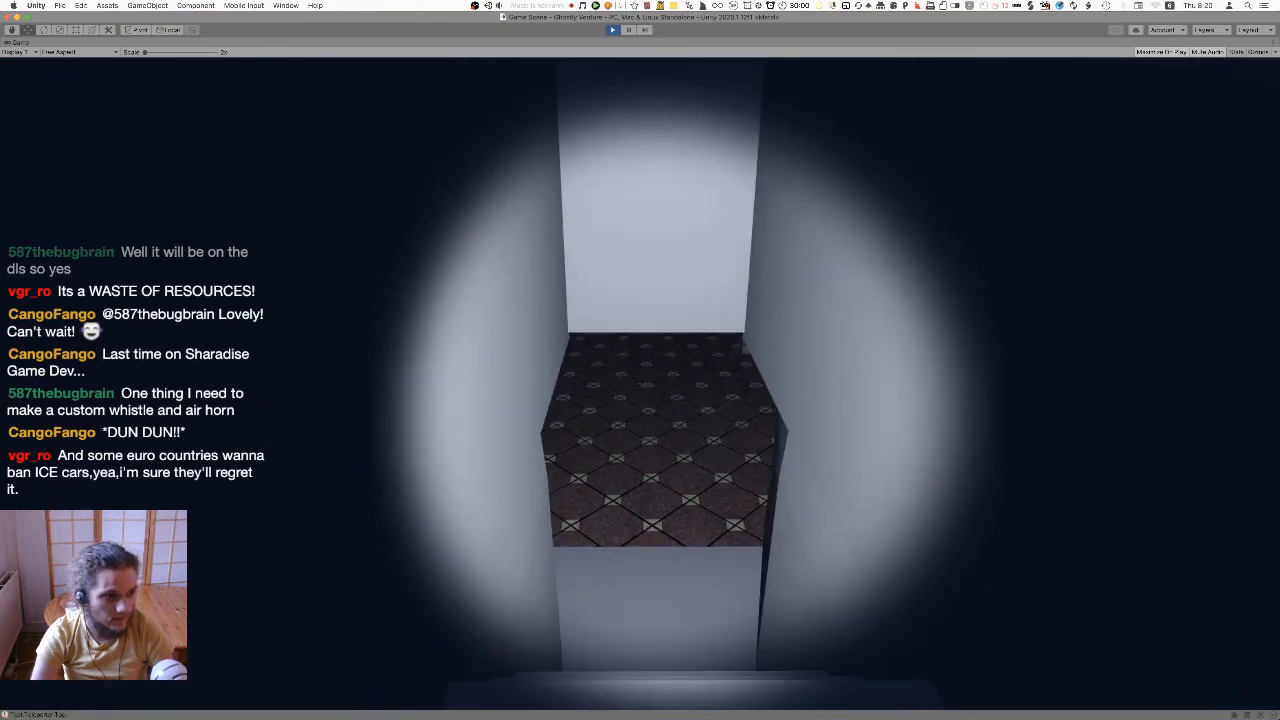
key("w")
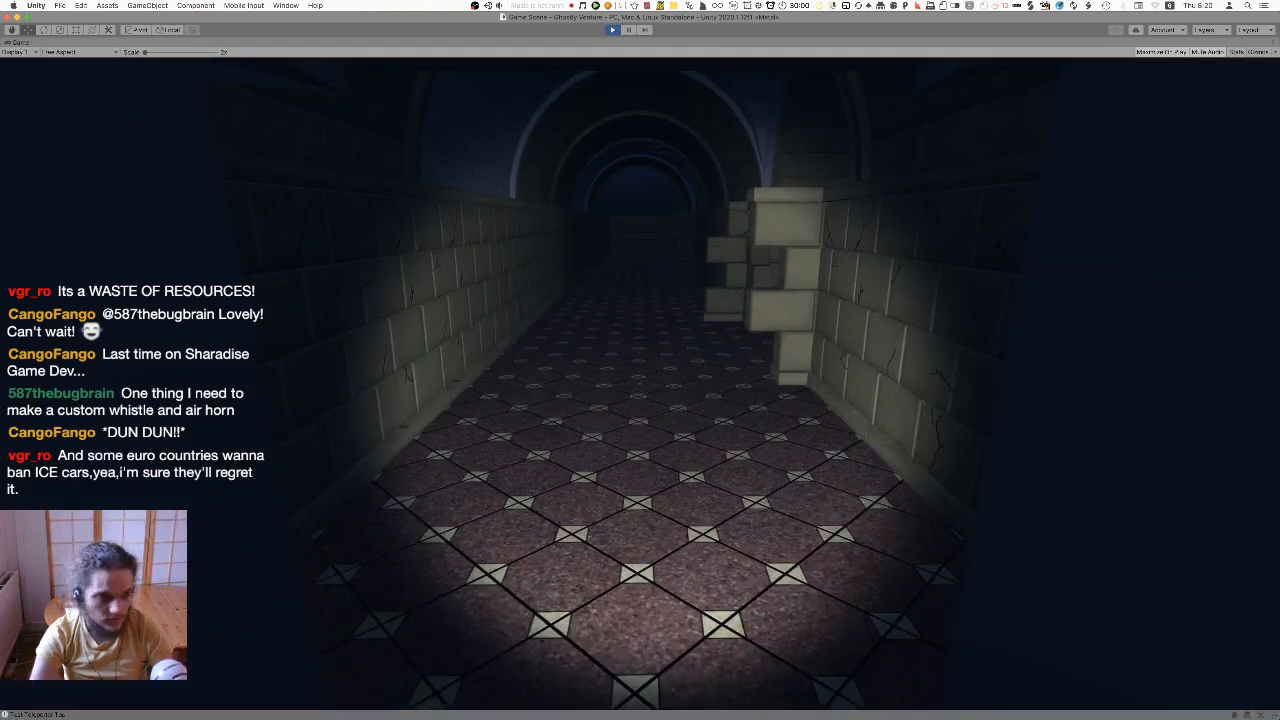
Test the teleport transition by moving the player back and forth between the entrance passage and the maze corridor
key("s")
key("w")
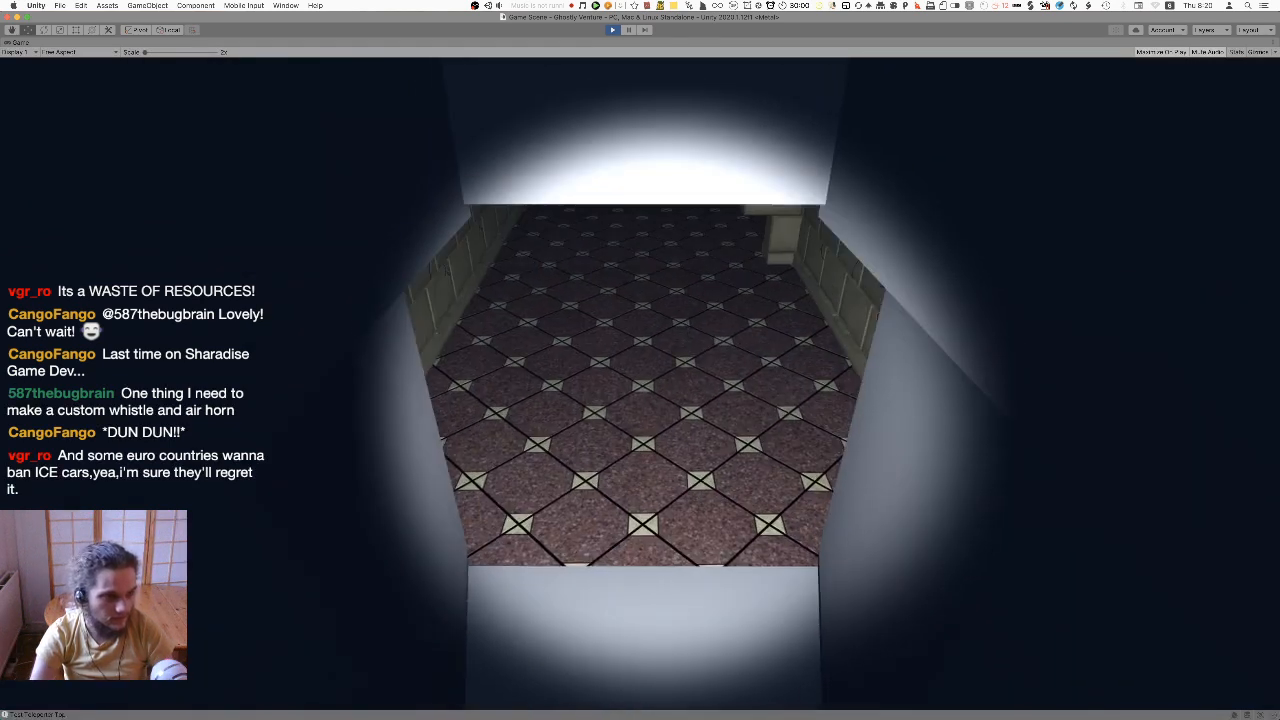
key("s")
key("w")
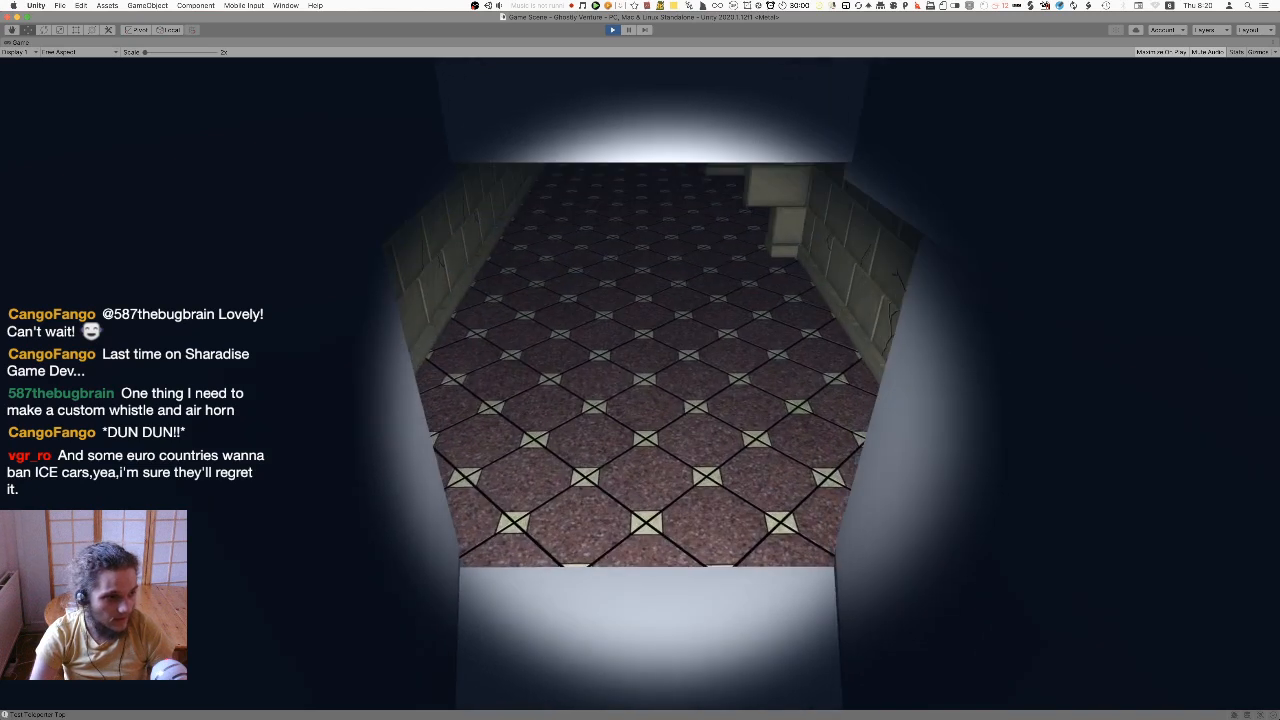
key("s")
key("w")
key("s")
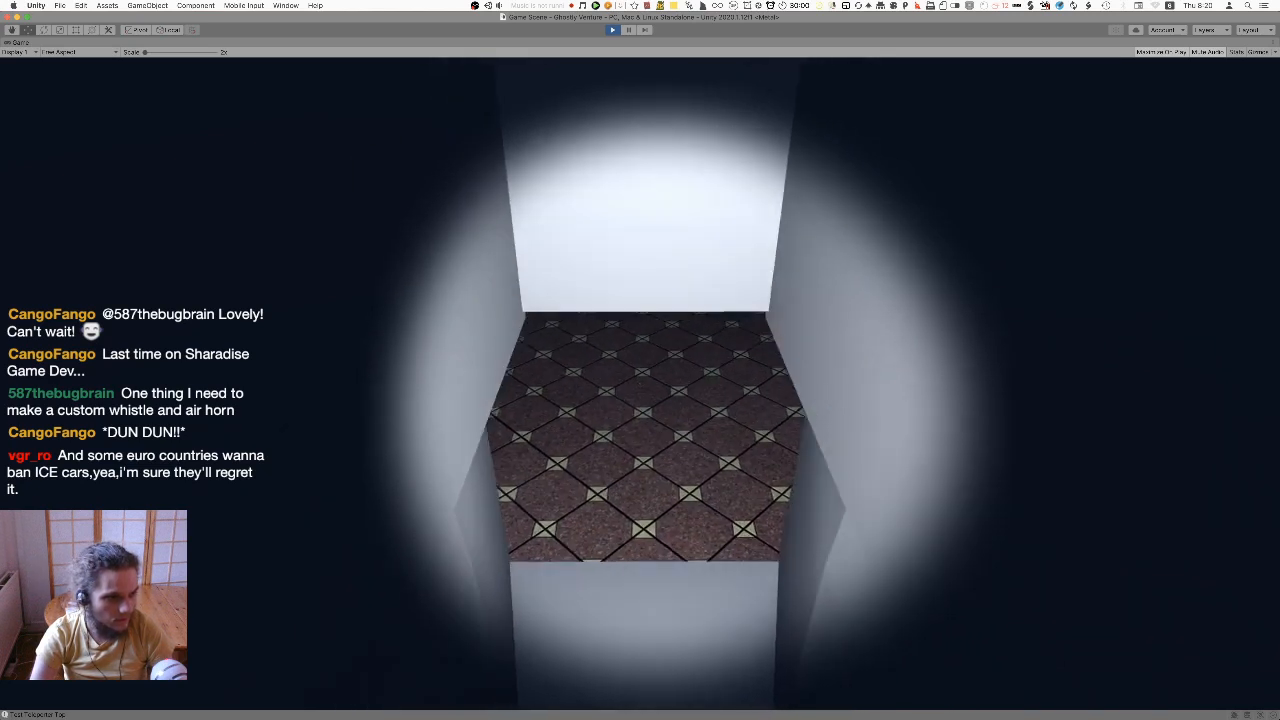
key("w")
key("s")
key("s")
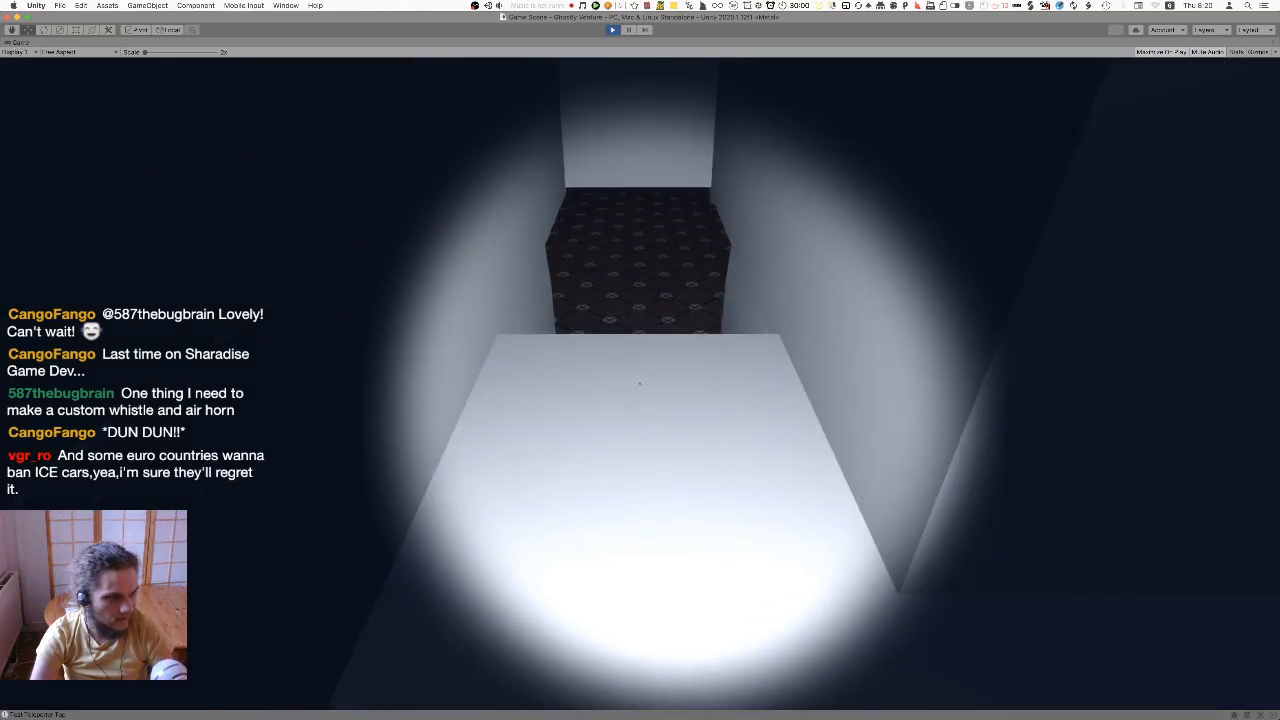
key("w")
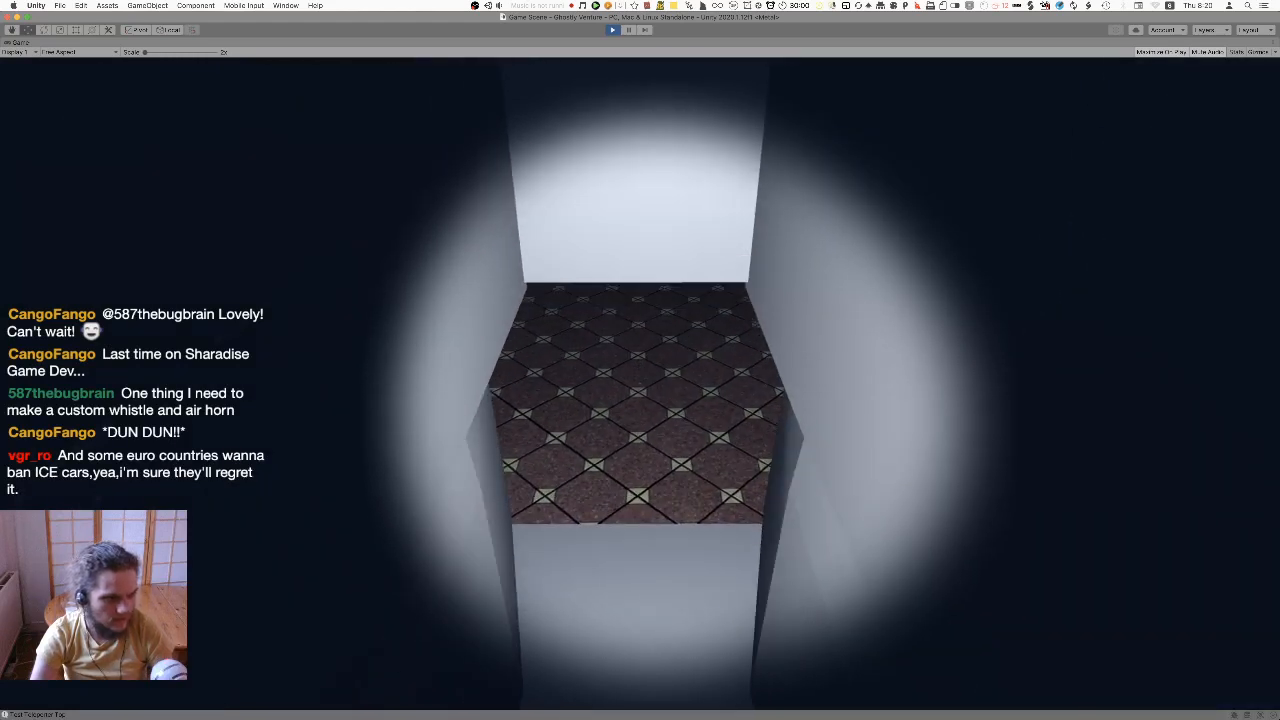
key("s")
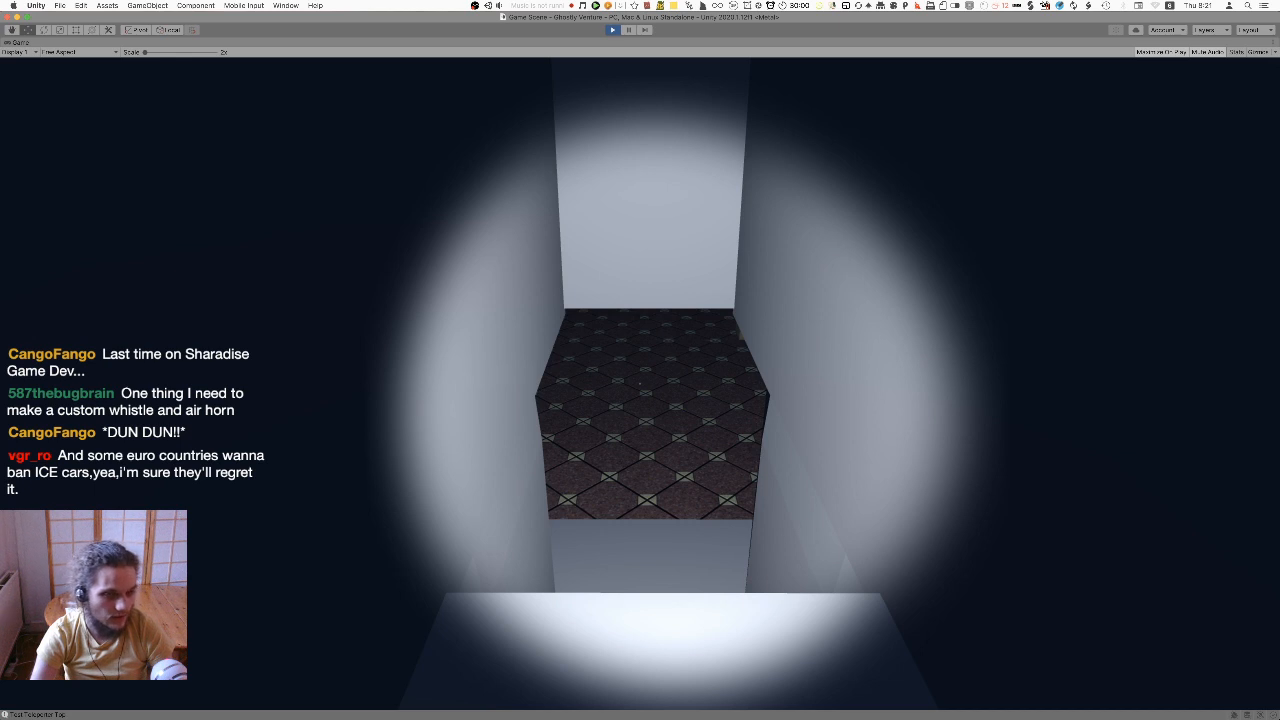
key("w")
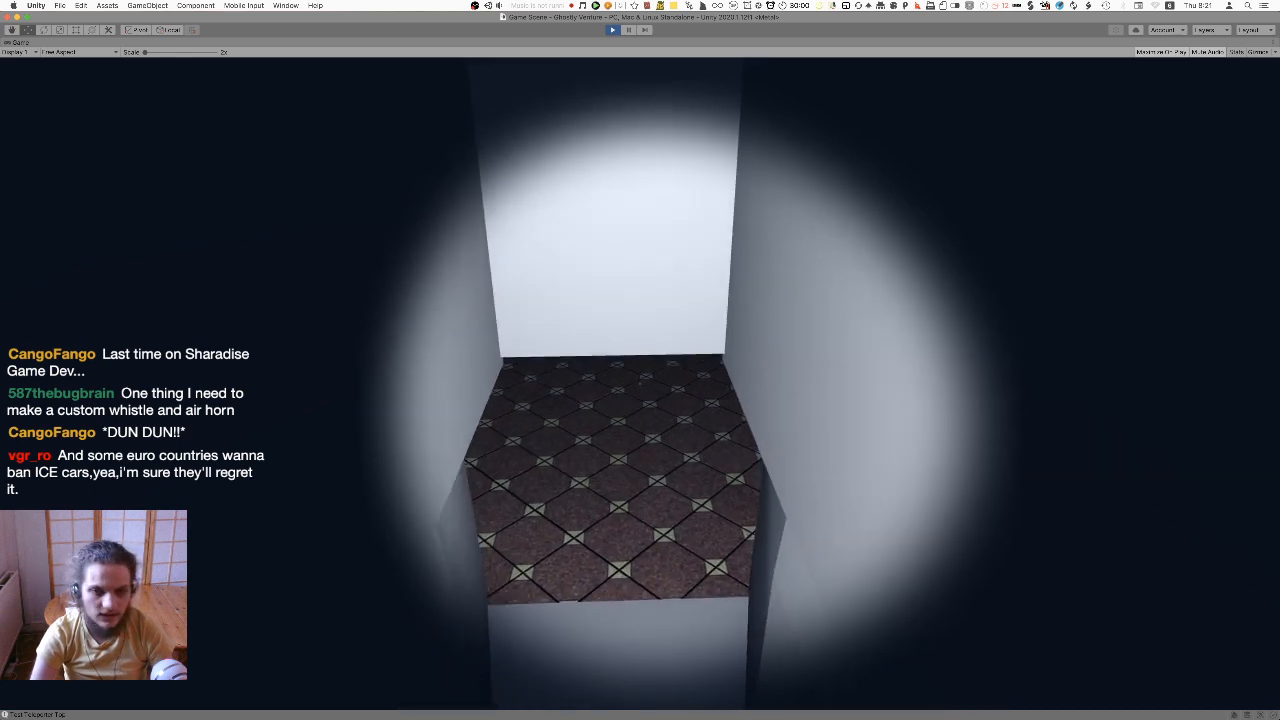
key("w")
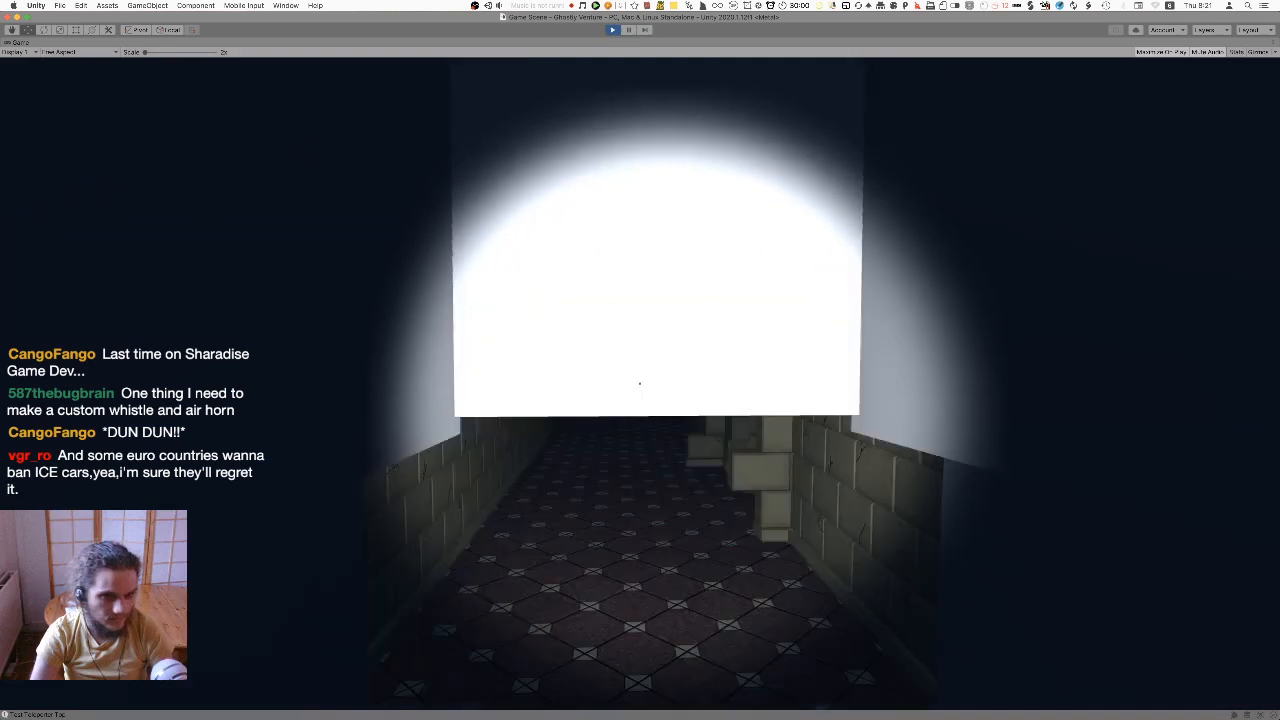
Explore the maze rooms on foot, examining the brick walls, arches, corners and wooden ceiling by flashlight
key("w")
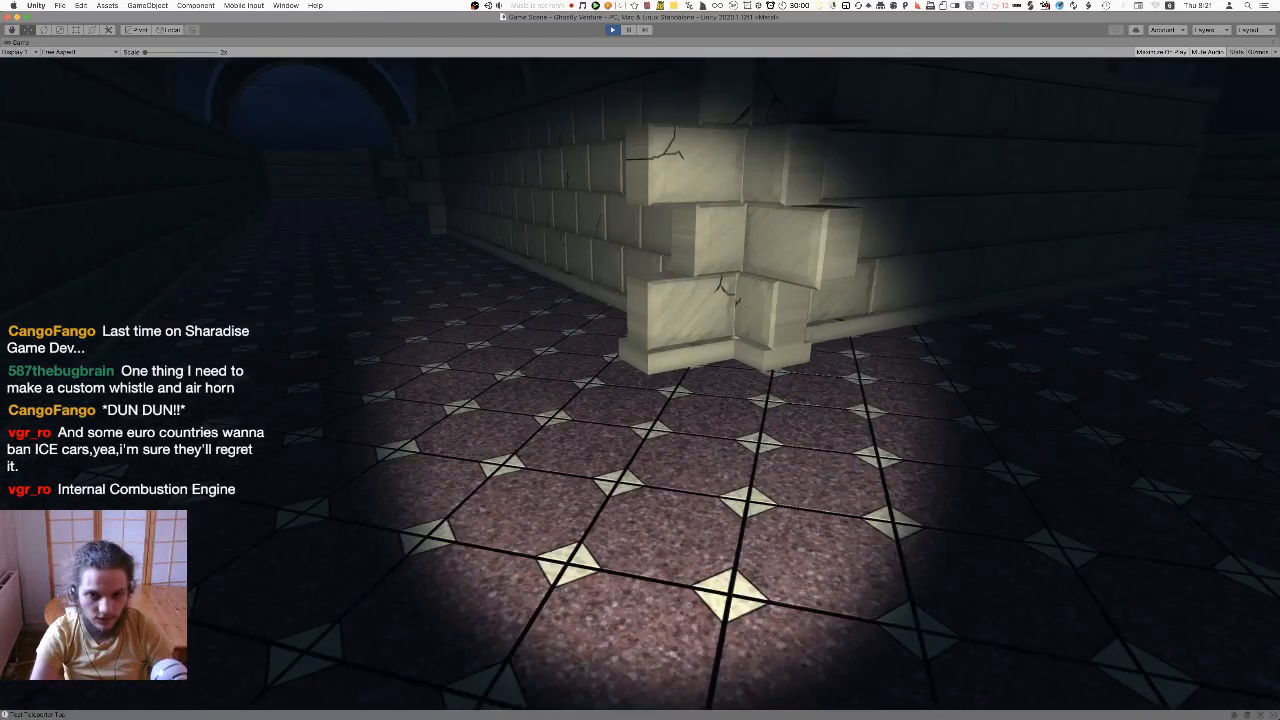
key("w")
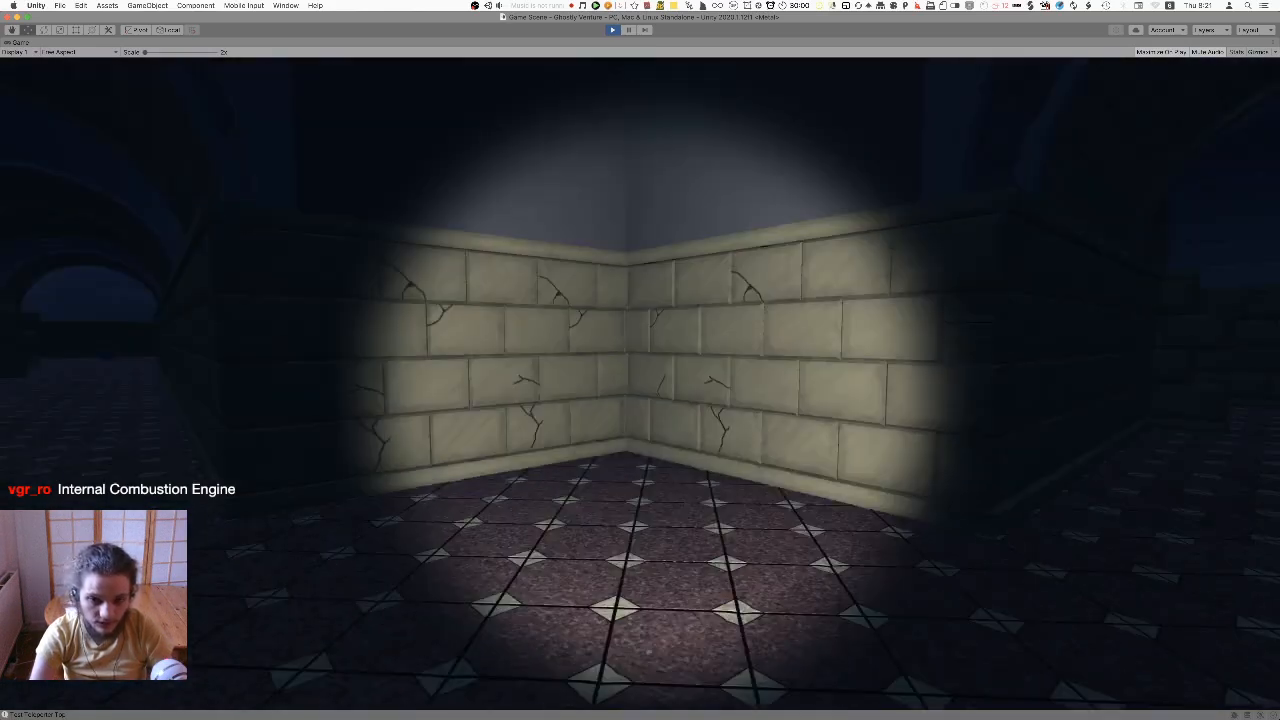
key("d")
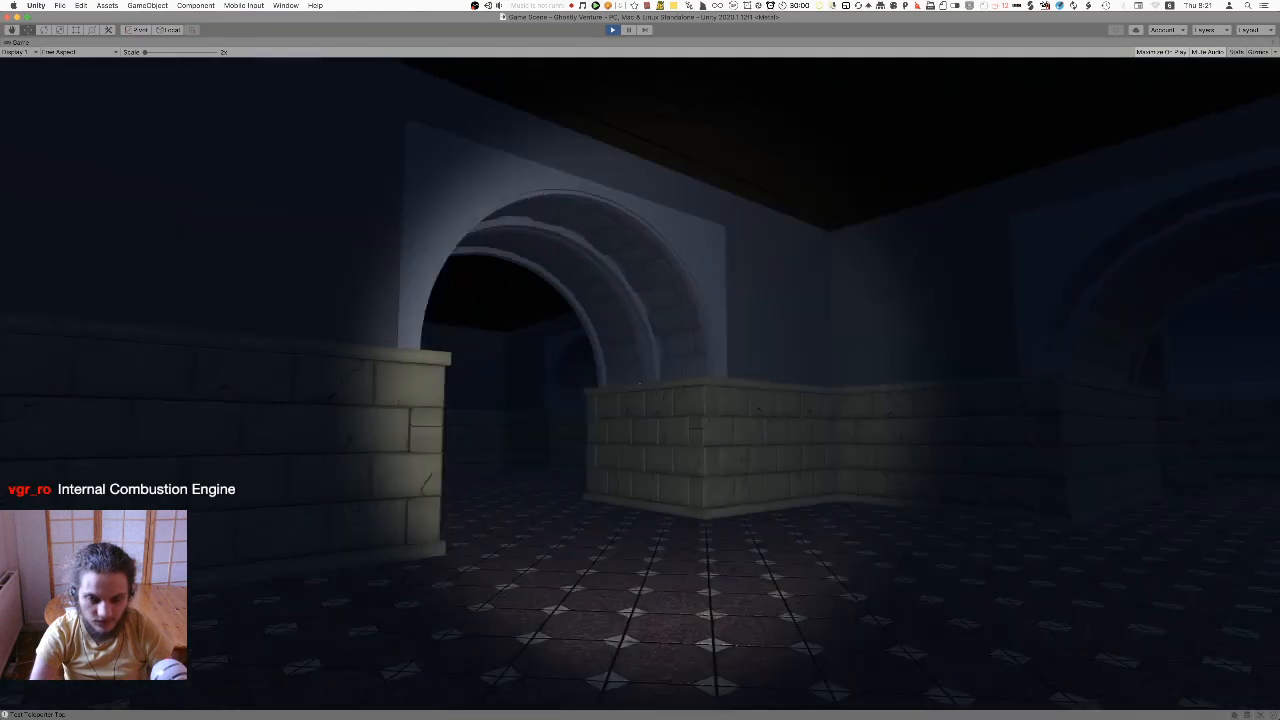
key("w")
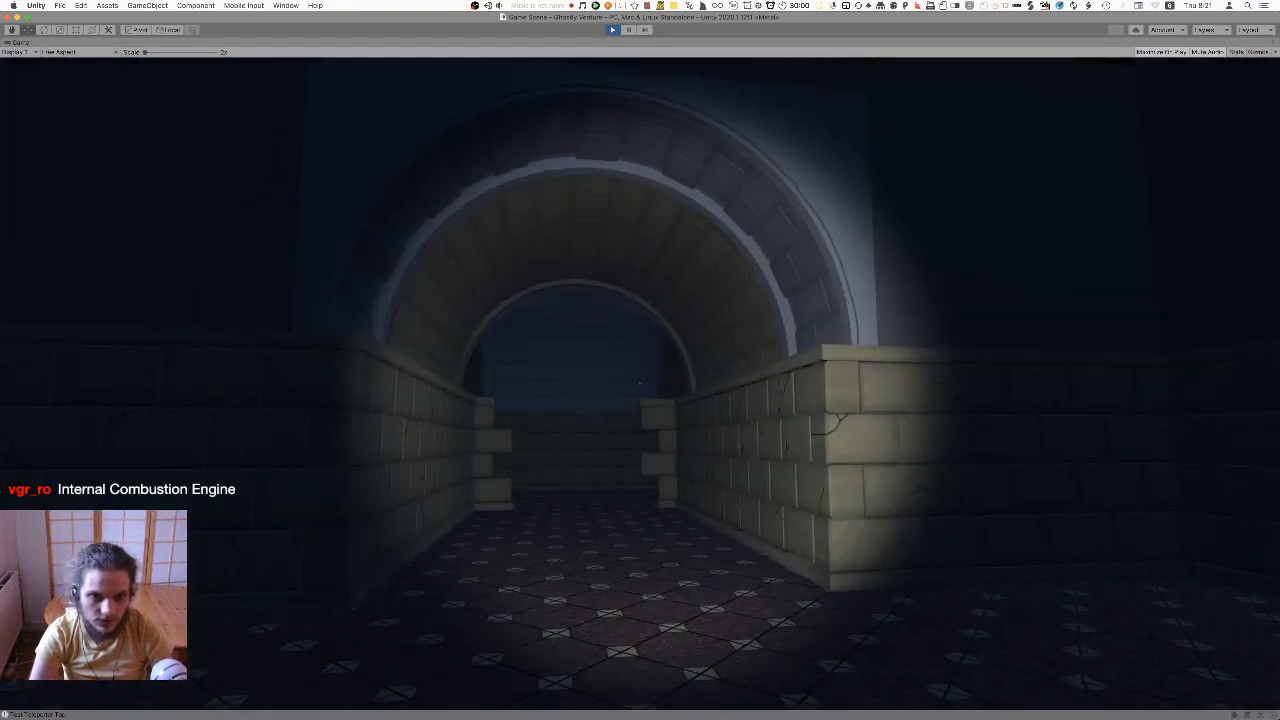
key("w")
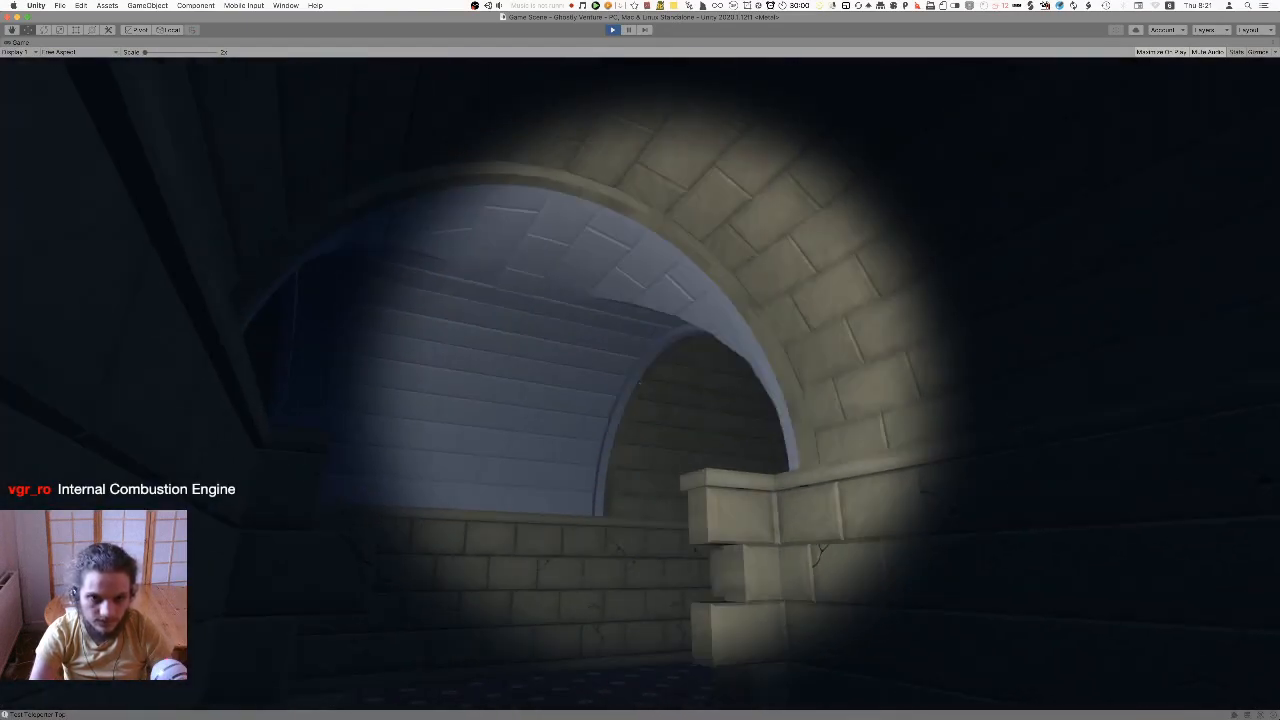
key("w")
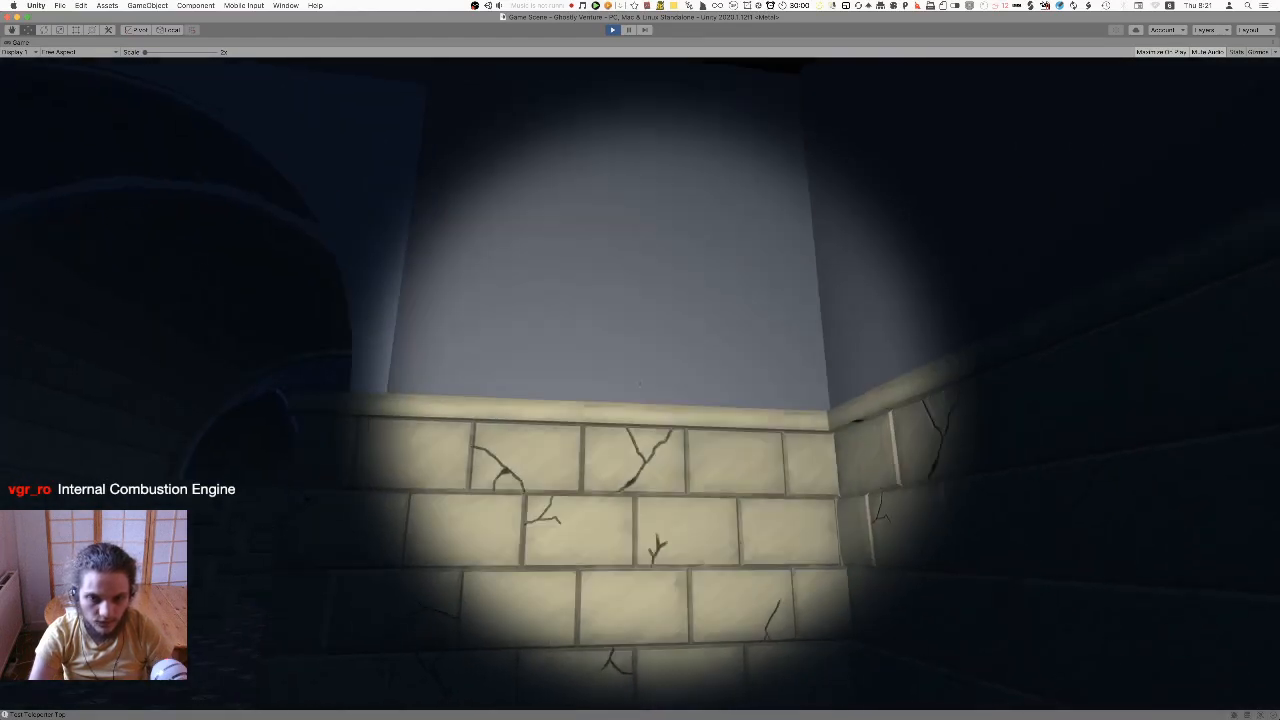
key("w")
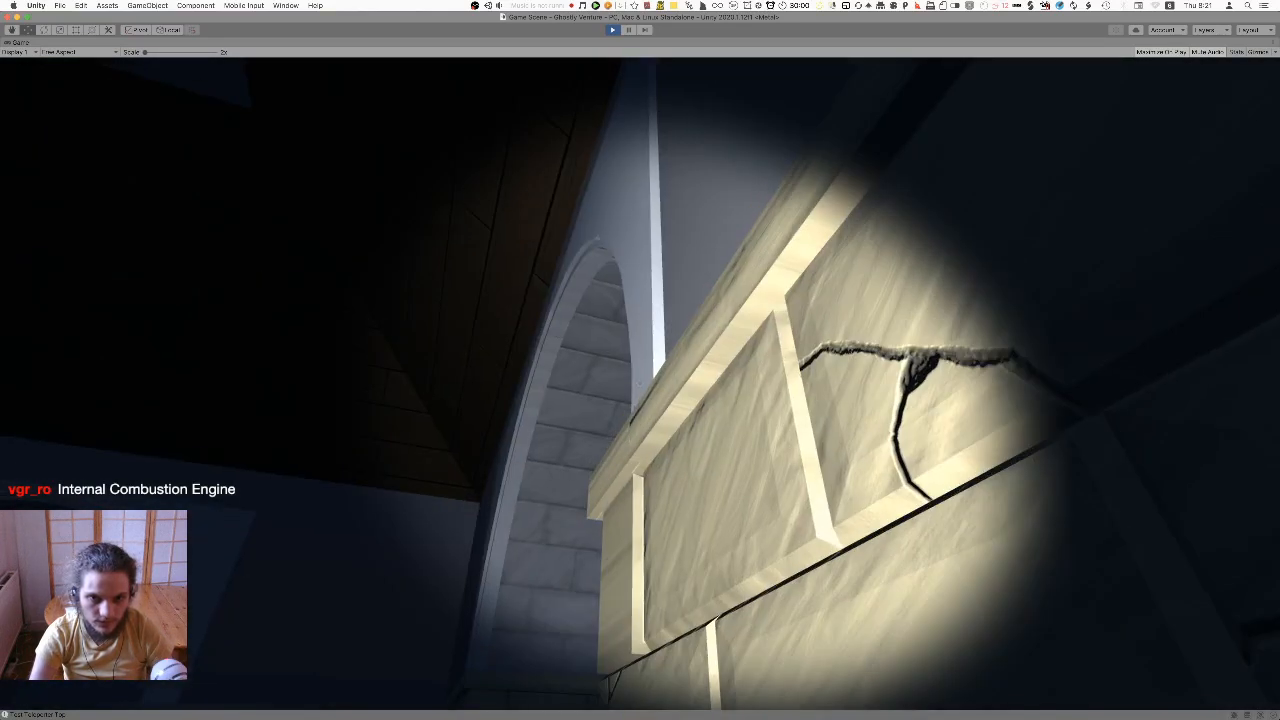
key("w")
key("w")
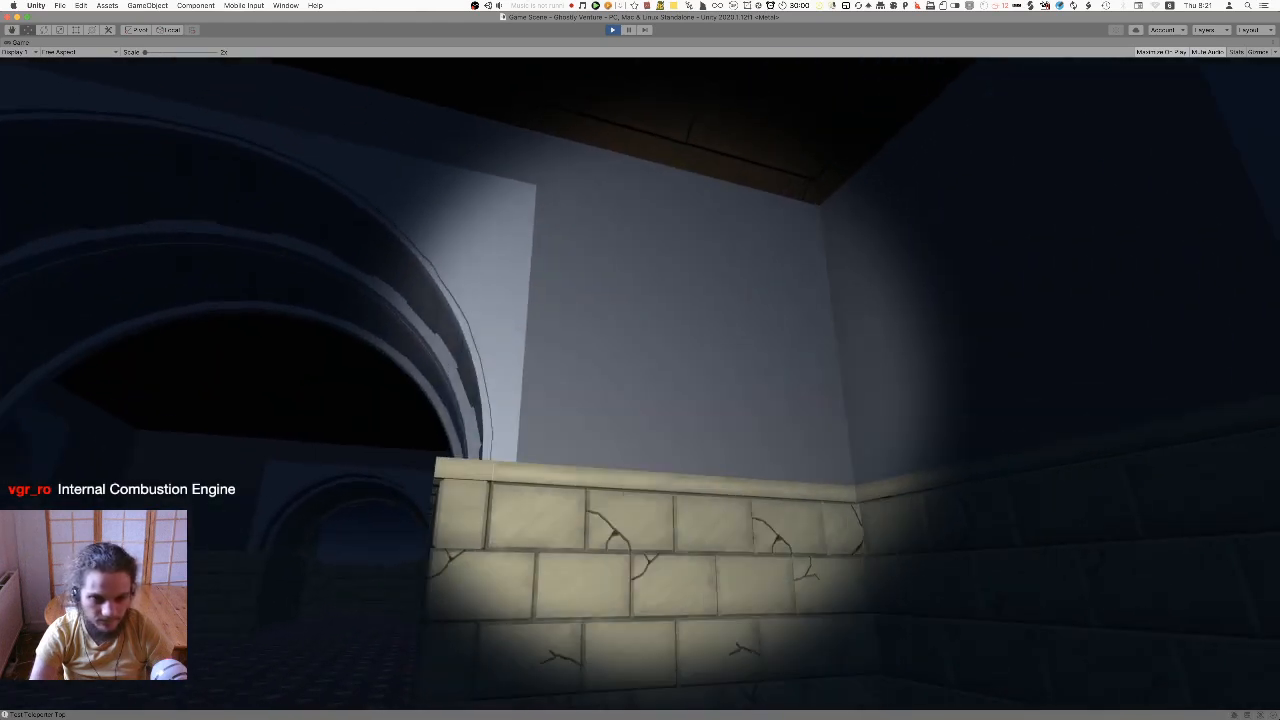
key("s")
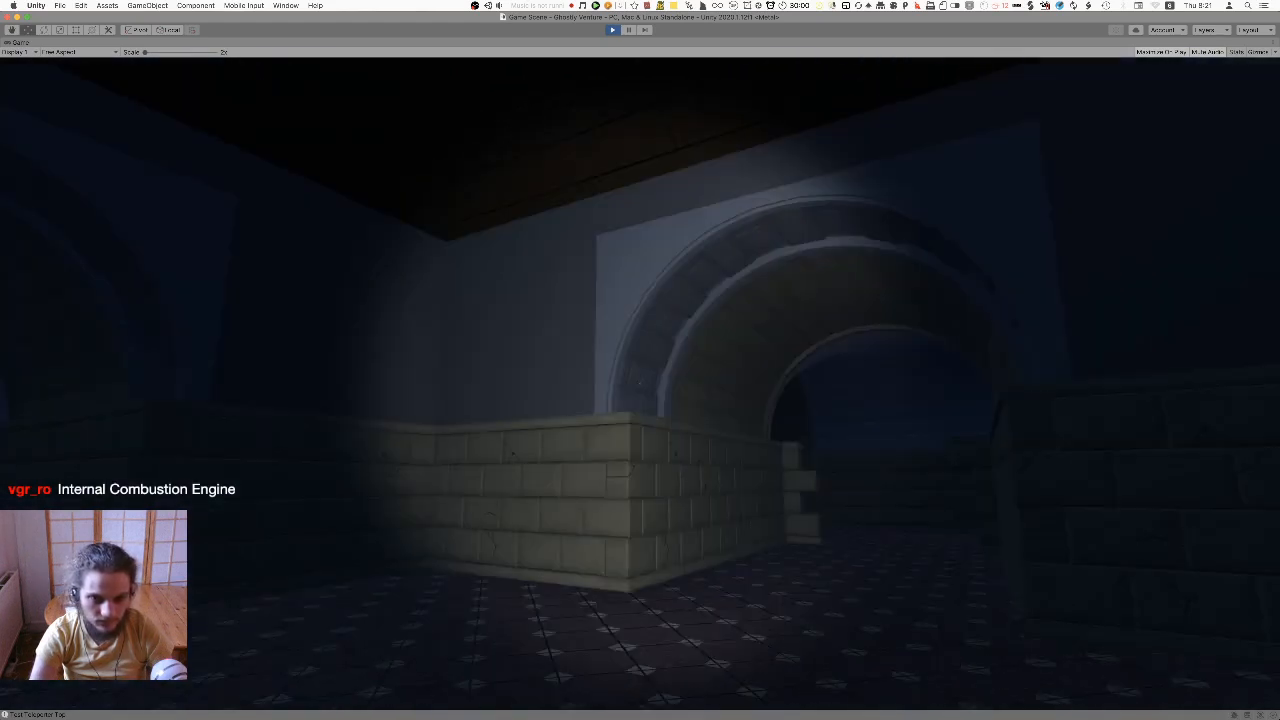
key("w")
key("w")
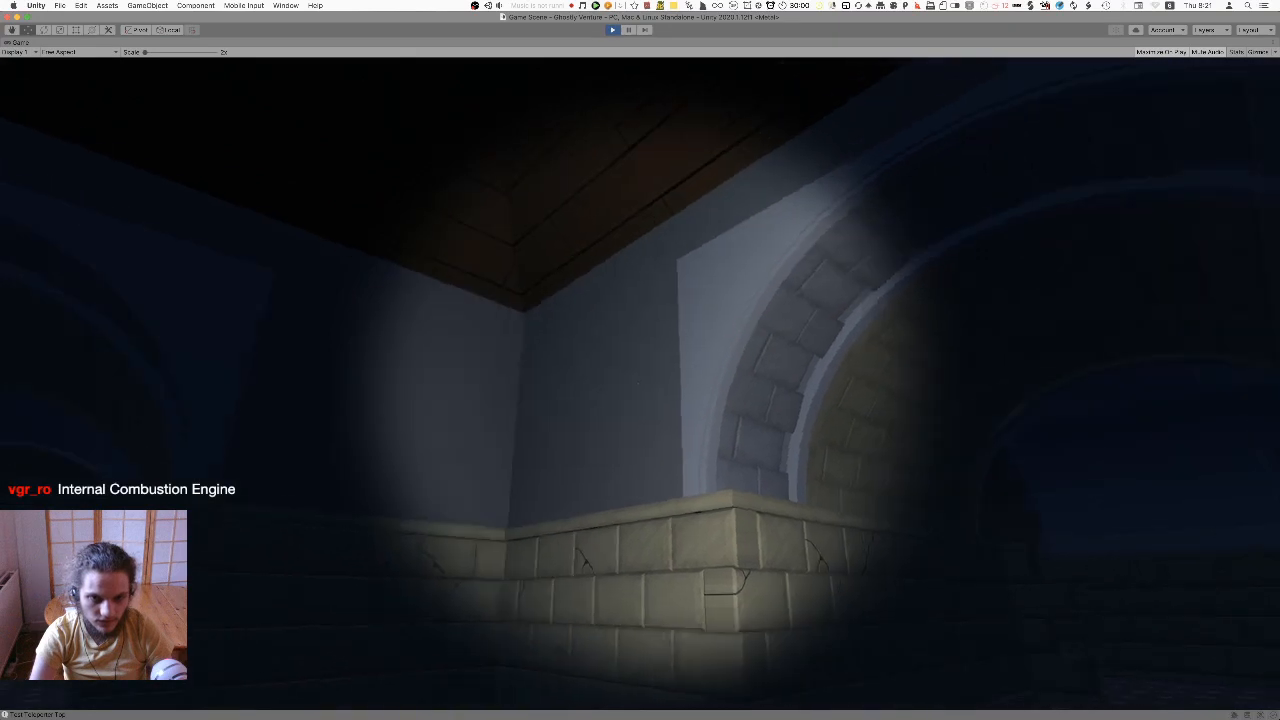
key("d")
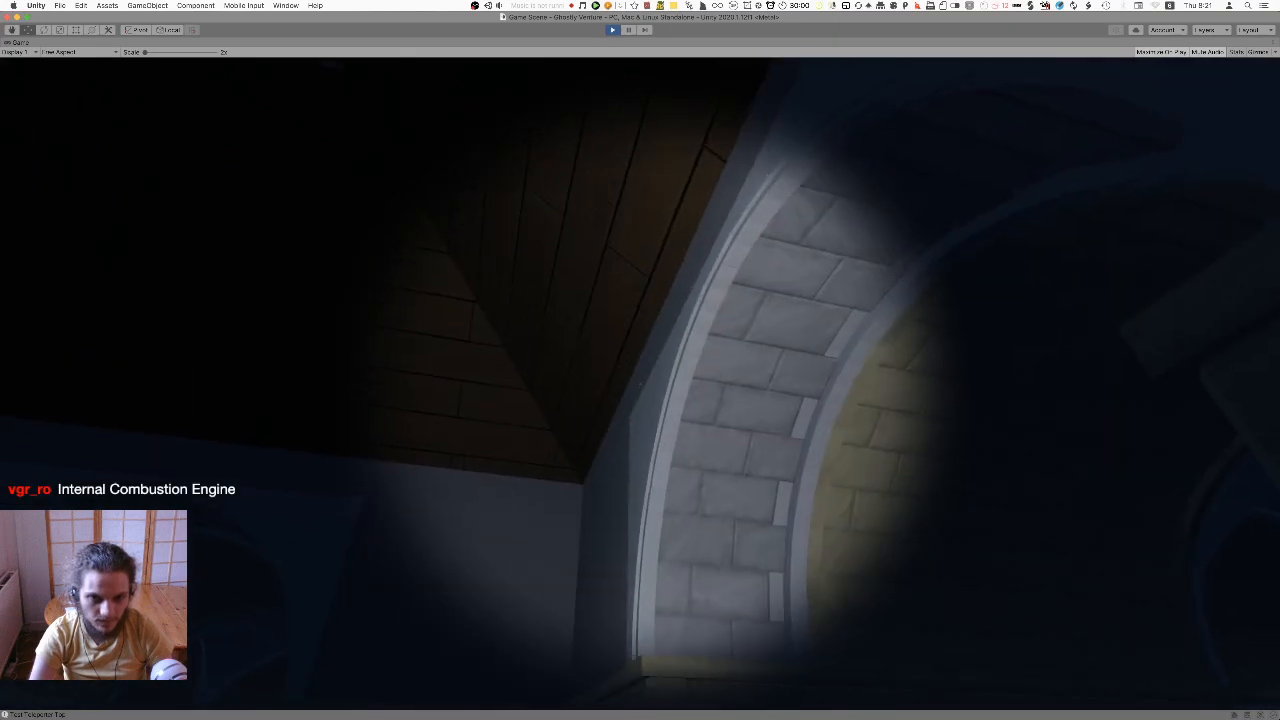
Walk the player through the arched maze rooms, examining the walls, arches and wooden ceiling by flashlight
key("w")
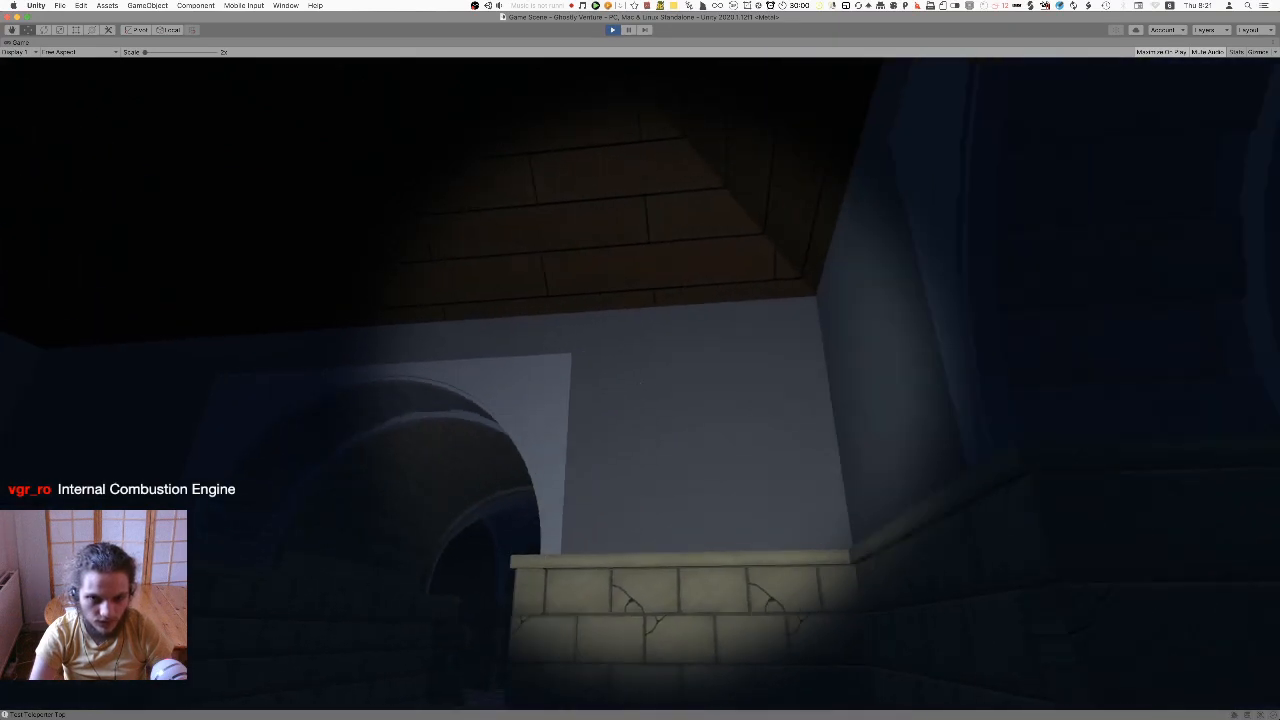
key("w")
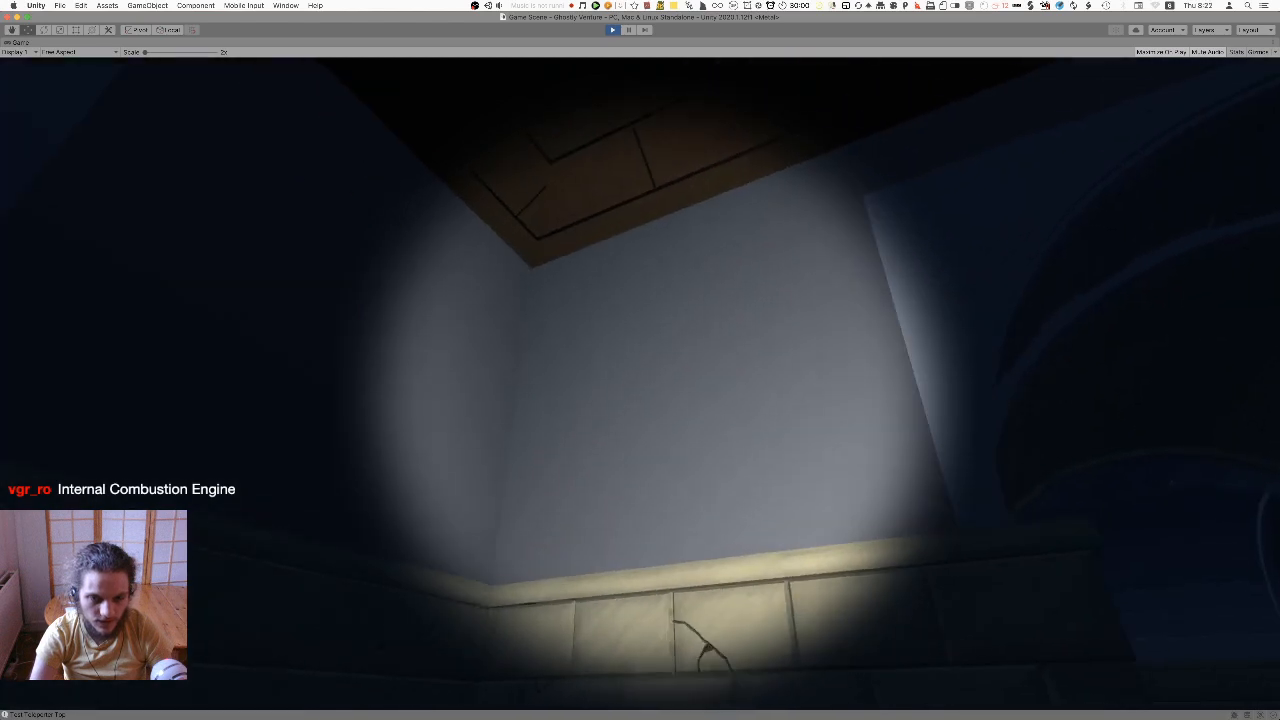
key("w")
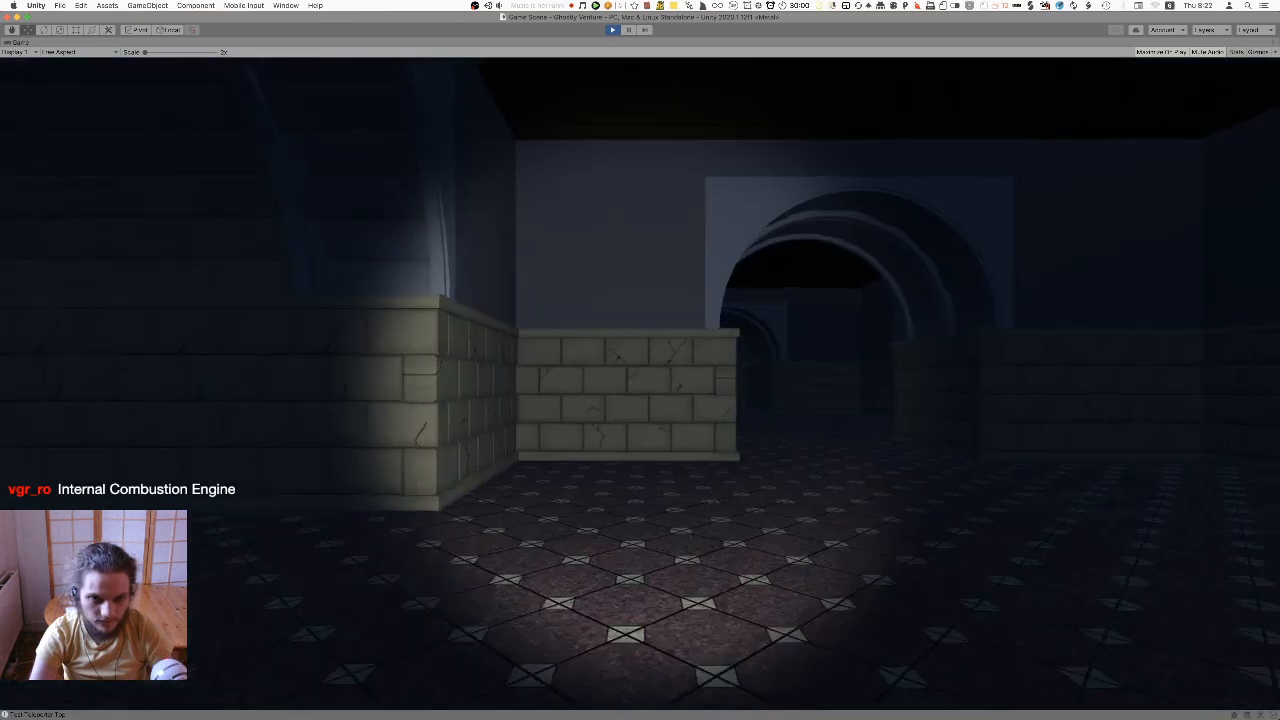
key("w")
key("w")
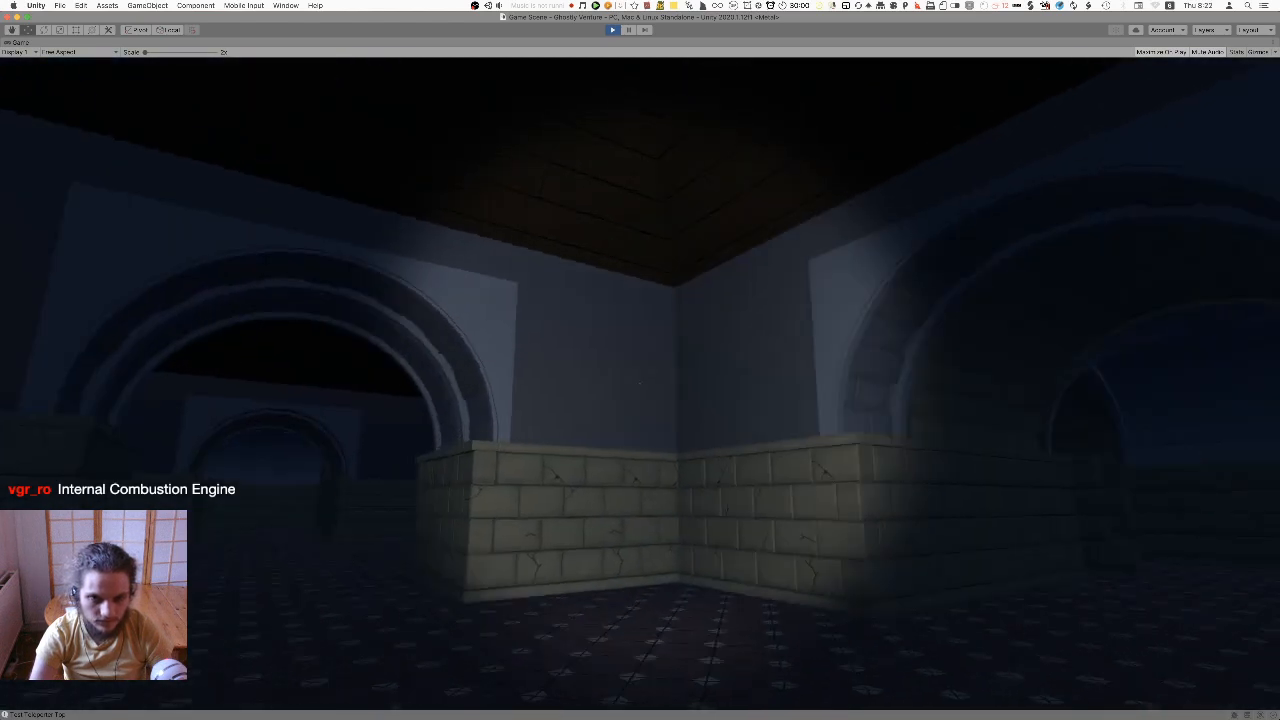
key("w")
key("w")
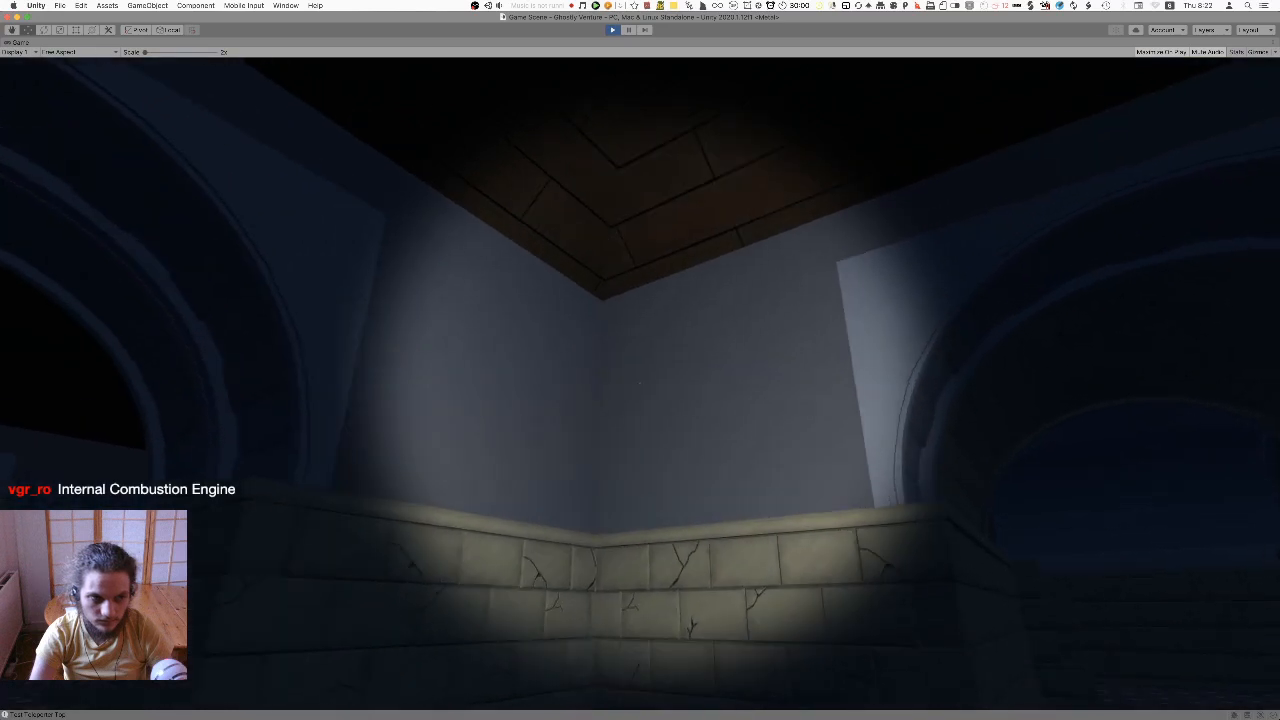
Move around a room corner and examine the plain upper walls between the brick base and the wooden ceiling
key("a")
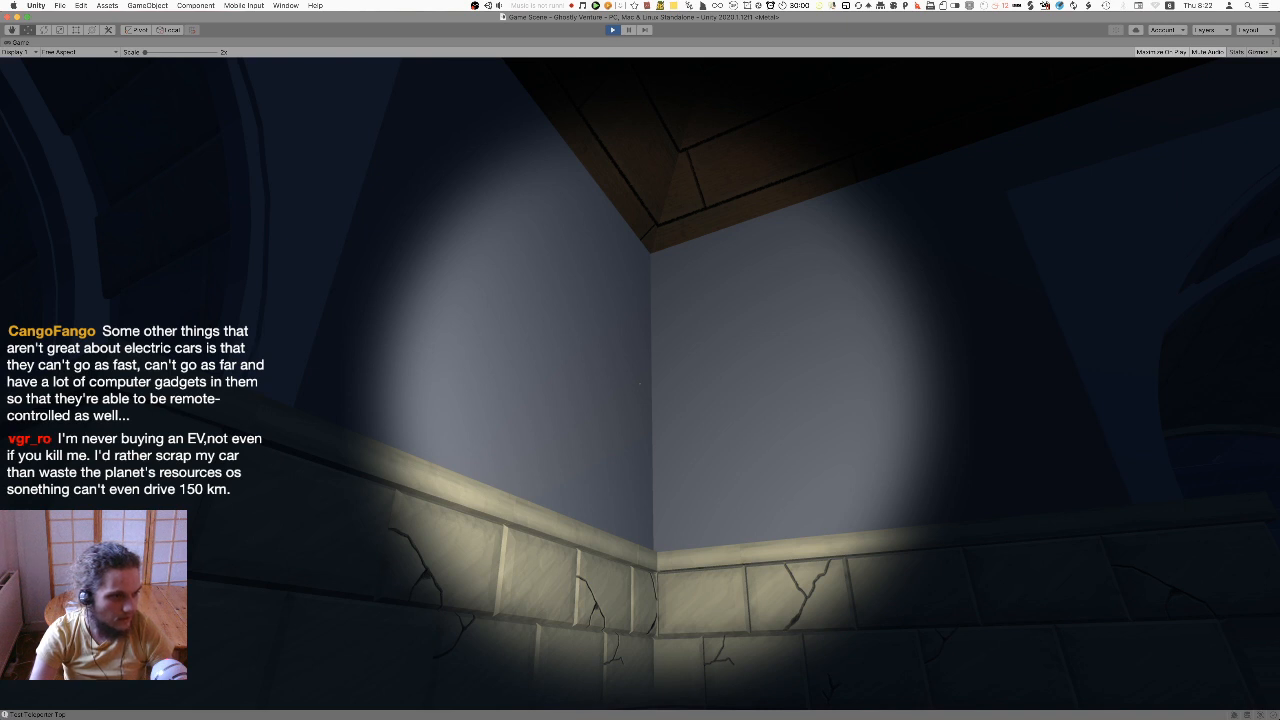
key("d")
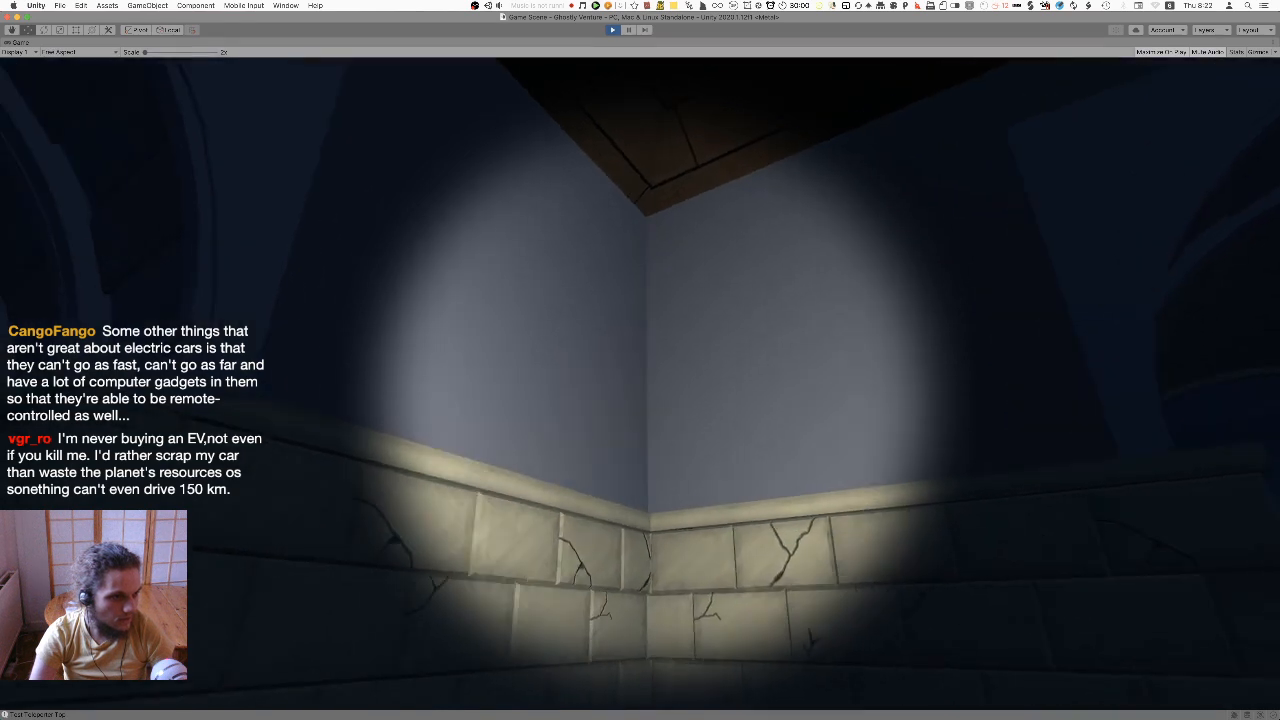
key("d")
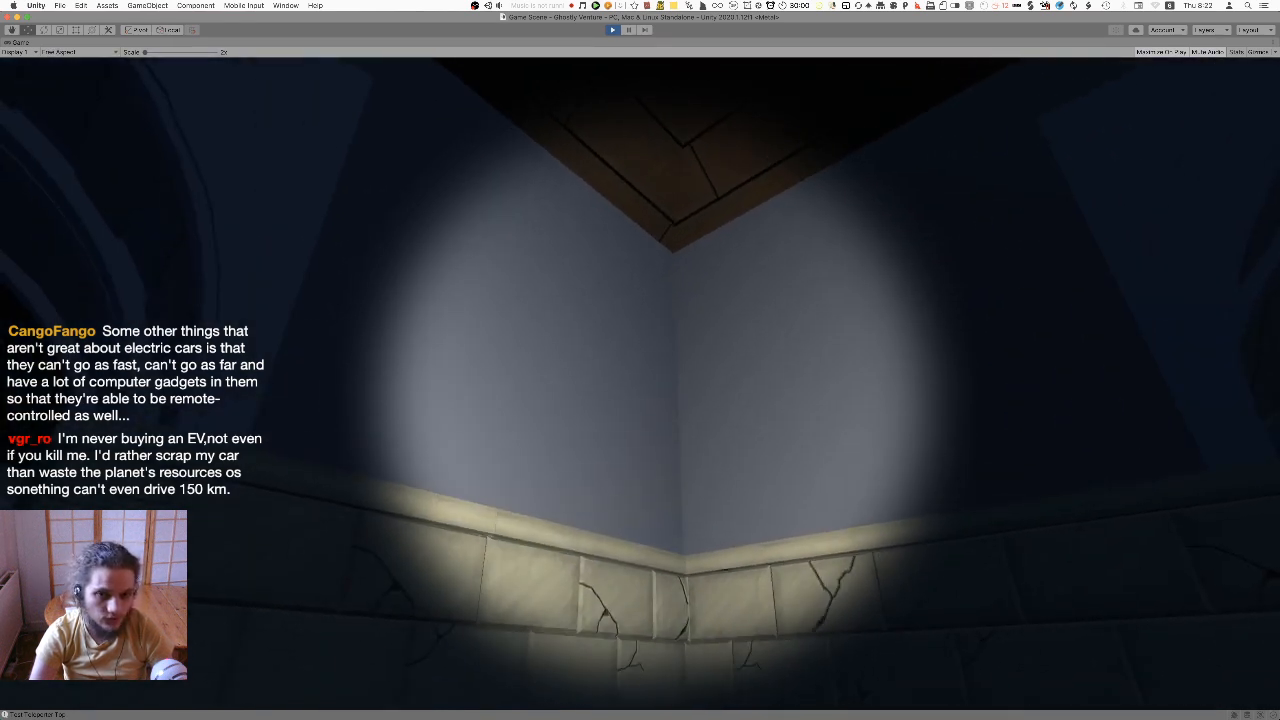
key("d")
key("a")
key("d")
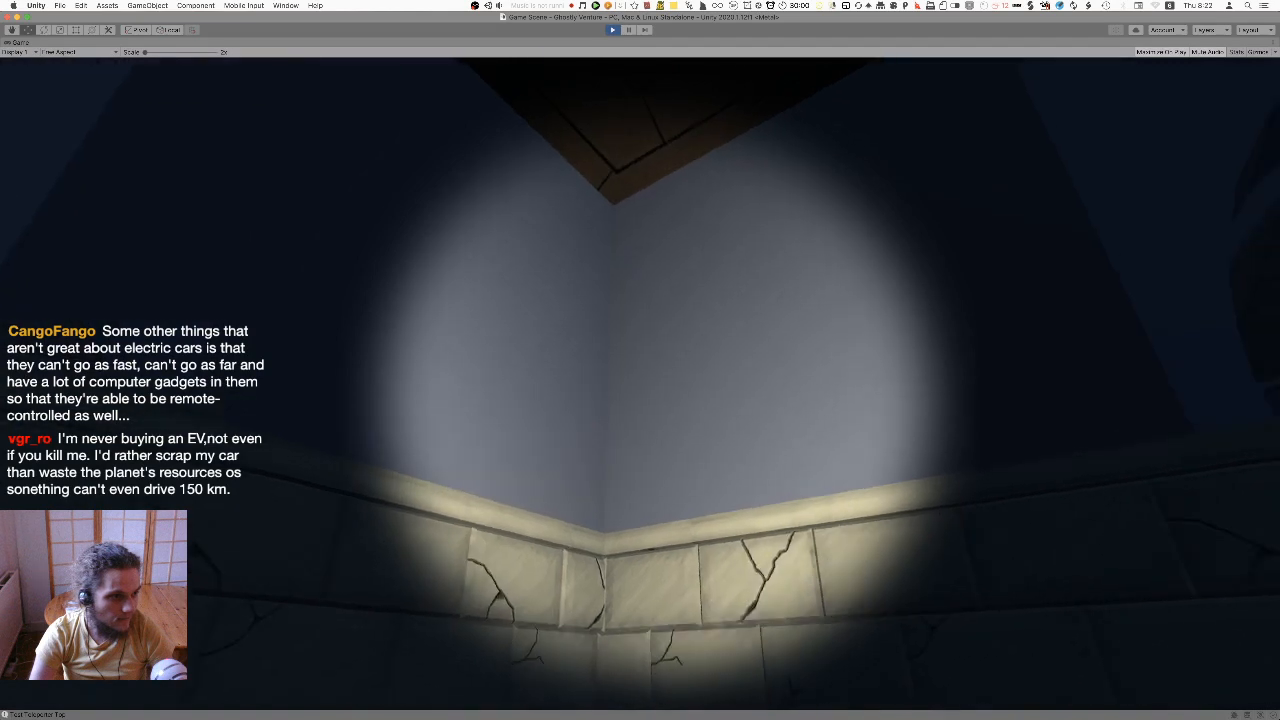
key("s")
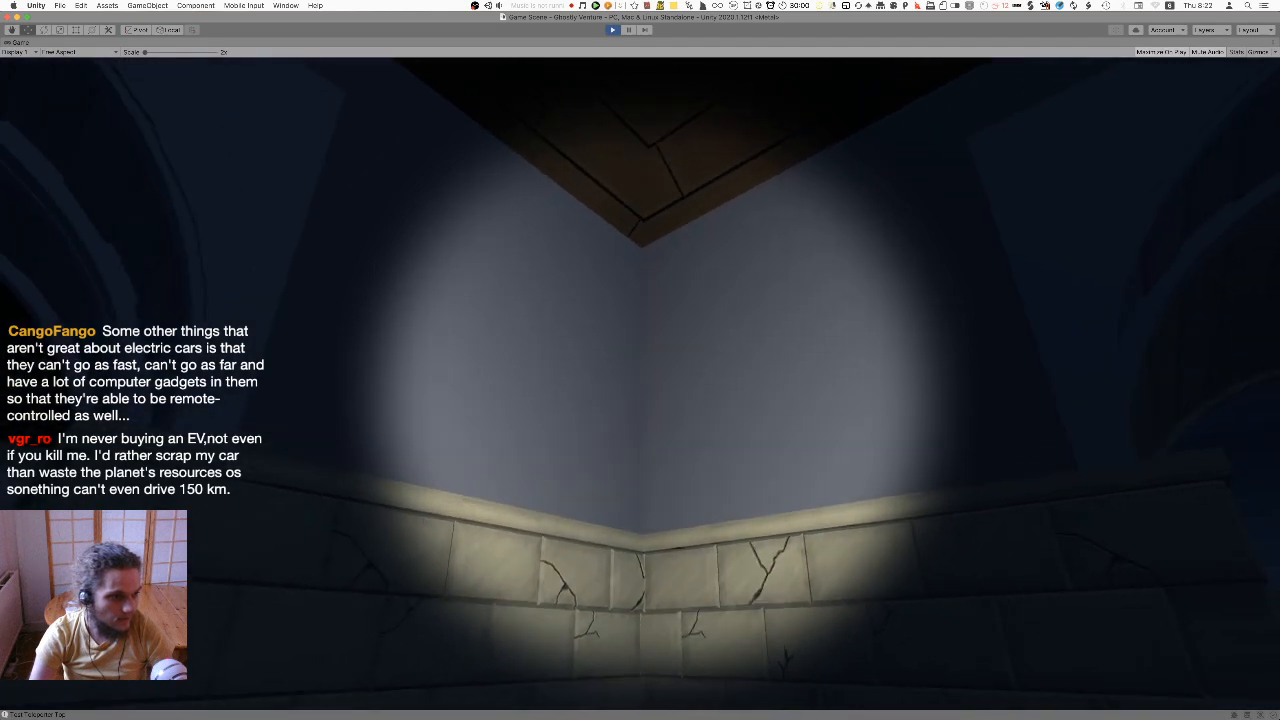
key("w")
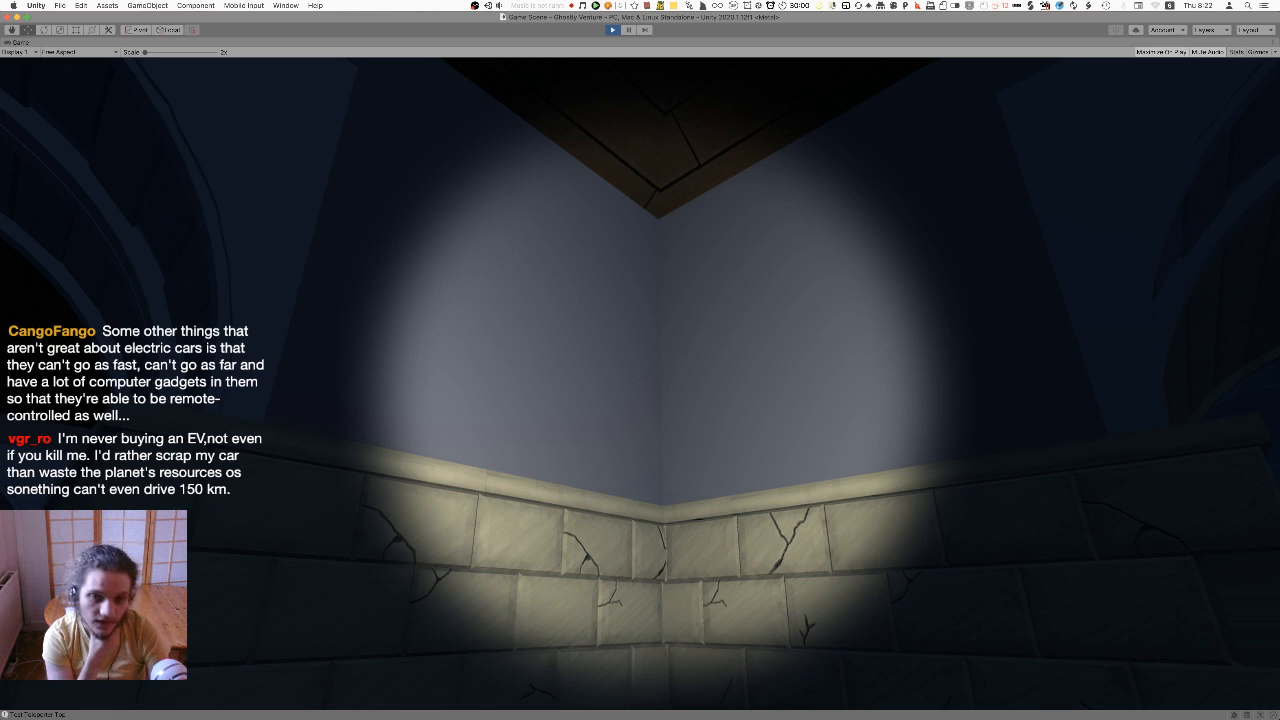
Stop play mode, switch to the Roman Tile Set file in Blender, and enter Edit Mode on the Big Room Ceiling
key("super+p")
key("super+Tab")
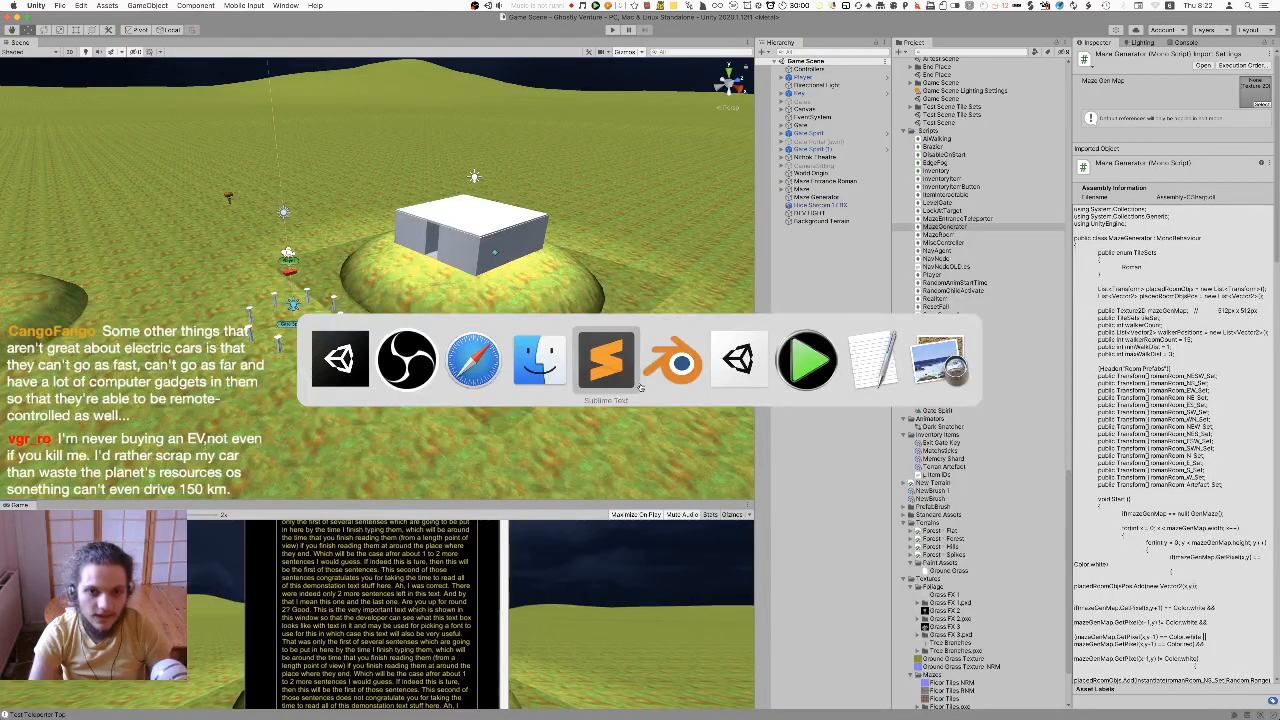
key("super+Tab")
scroll(929, 420, "down", 3)
middle_click_drag(929, 420, 915, 374)
key("Tab")
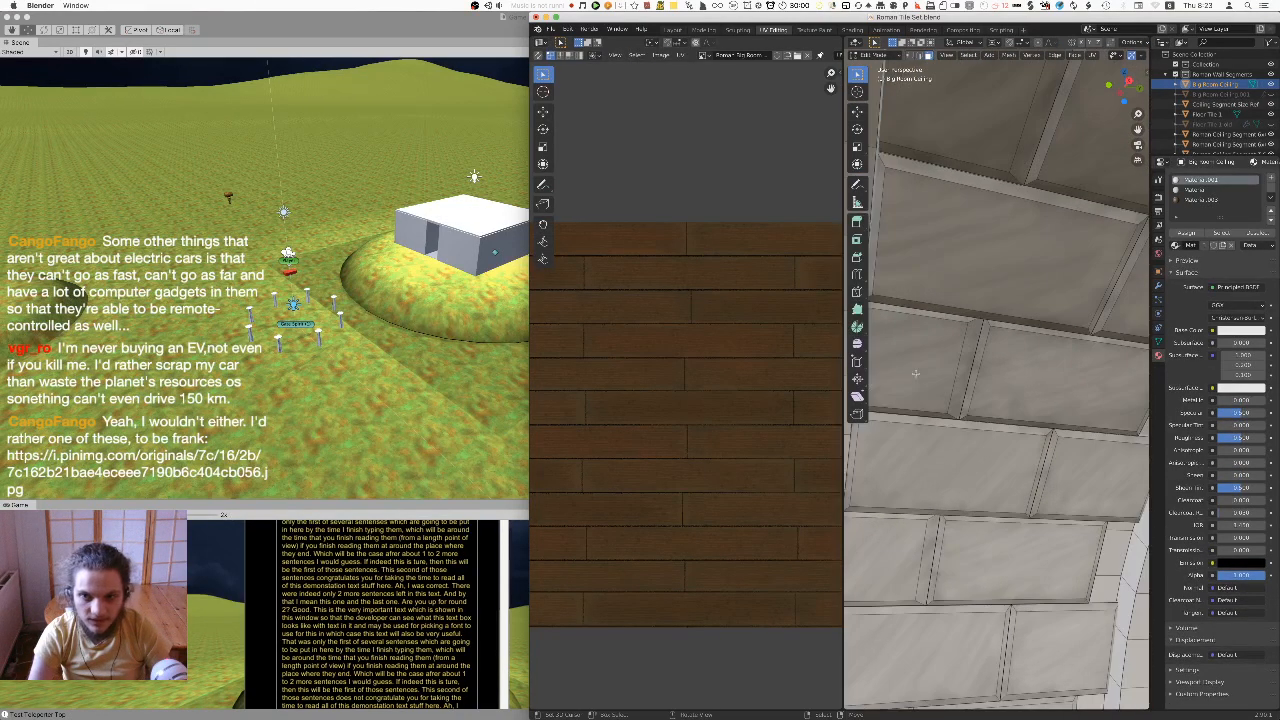
Examine the Big Room Ceiling's corner walls, arches and wooden ceiling, and check which material a wall face uses
middle_click_drag(1026, 359, 965, 365)
left_click(1120, 336, "shift")
scroll(1112, 370, "down", 4)
key("a")
key("a")
middle_click_drag(1038, 407, 1147, 332)
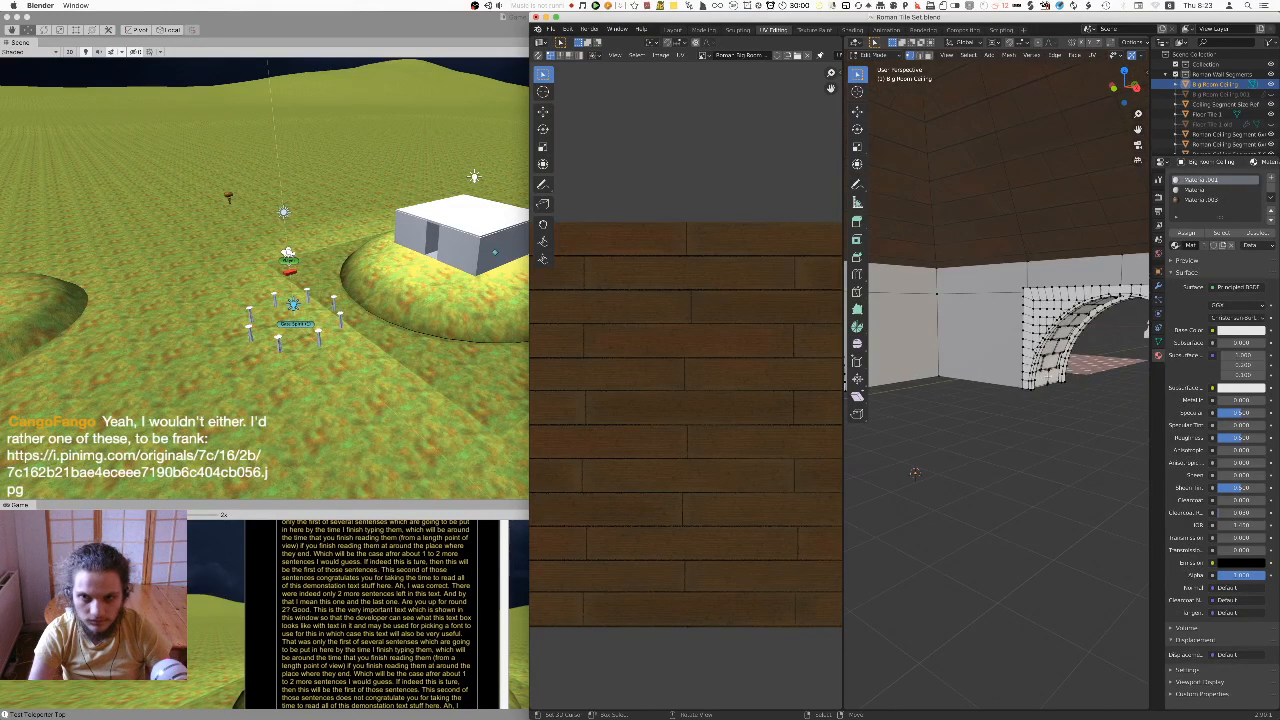
middle_click_drag(969, 366, 1080, 418)
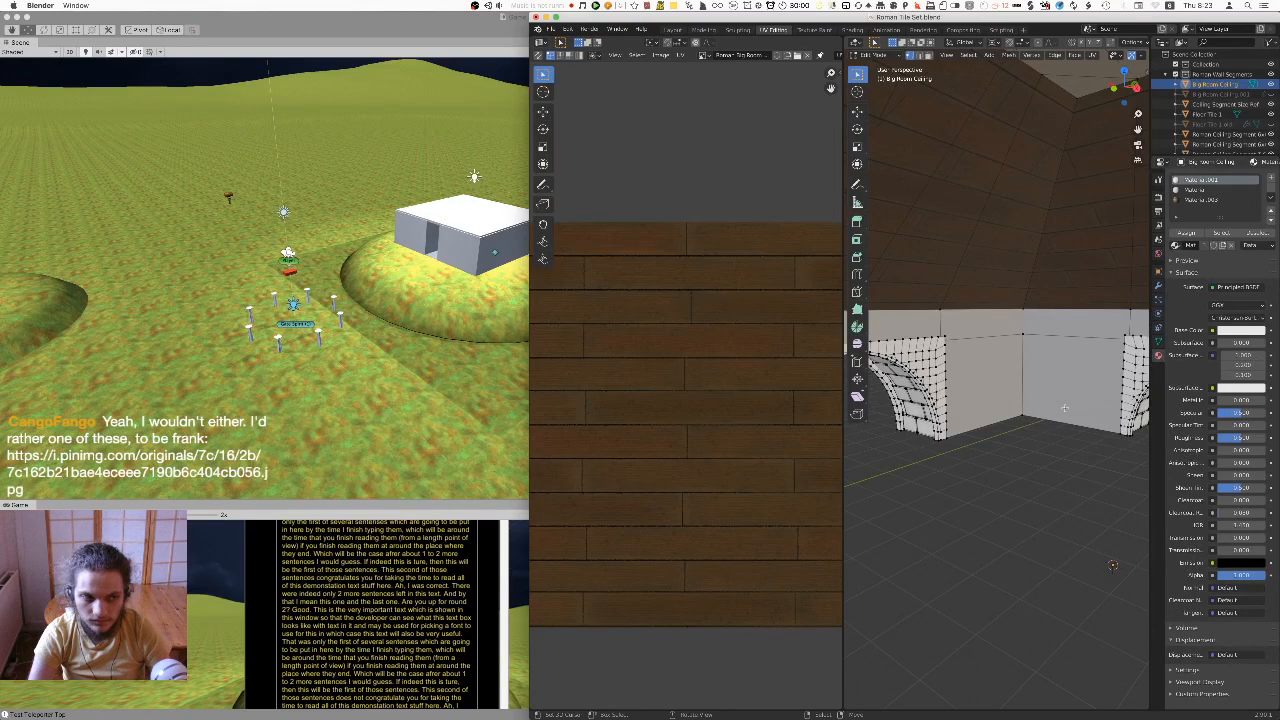
middle_click_drag(1064, 407, 975, 393)
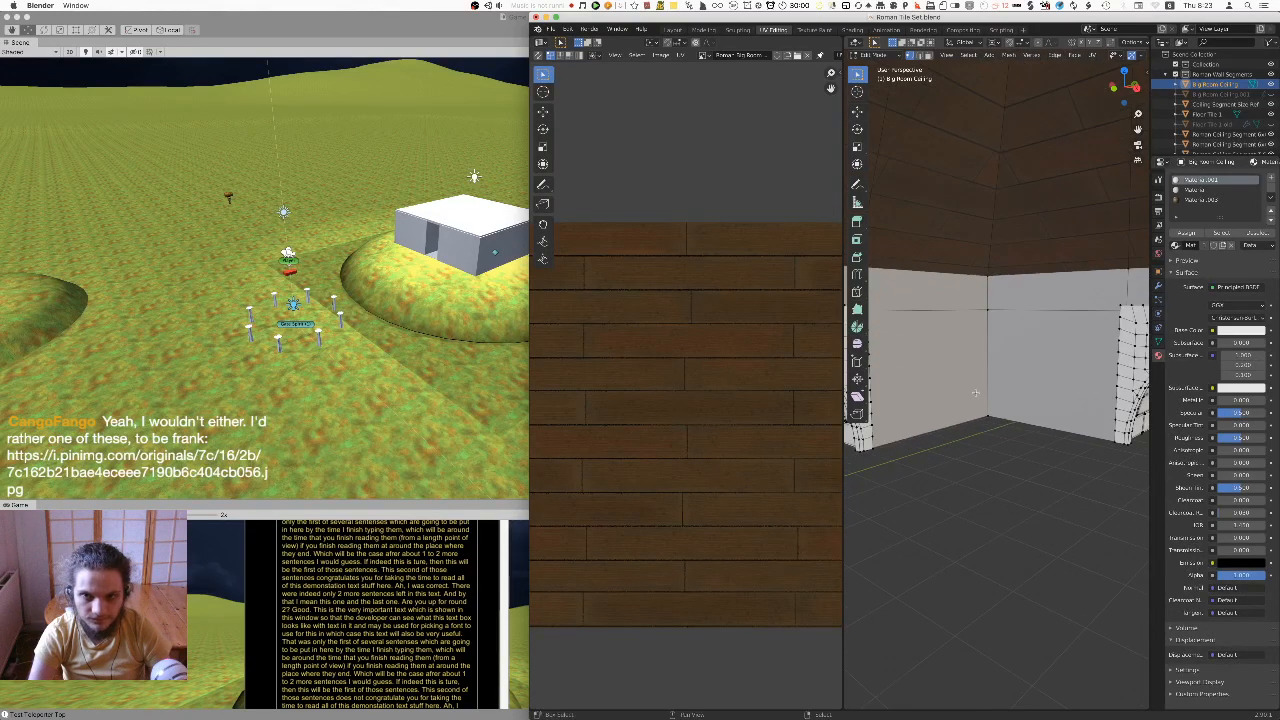
key("Tab")
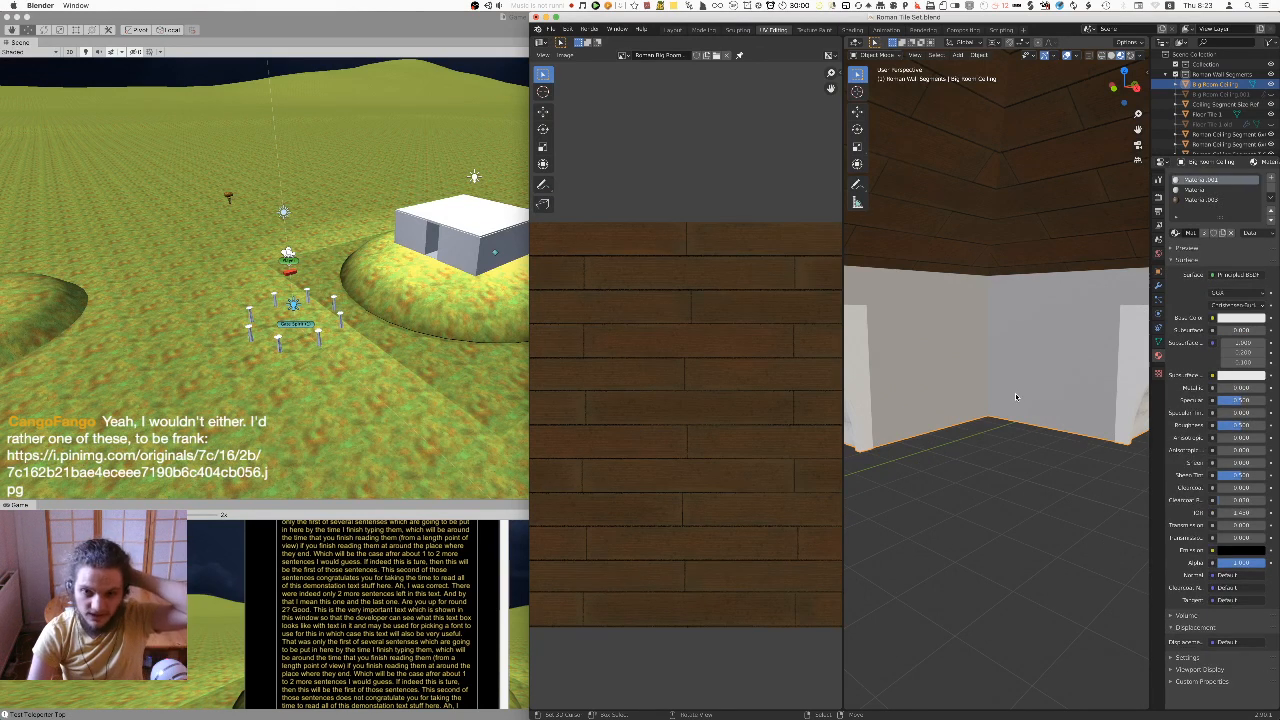
key("Tab")
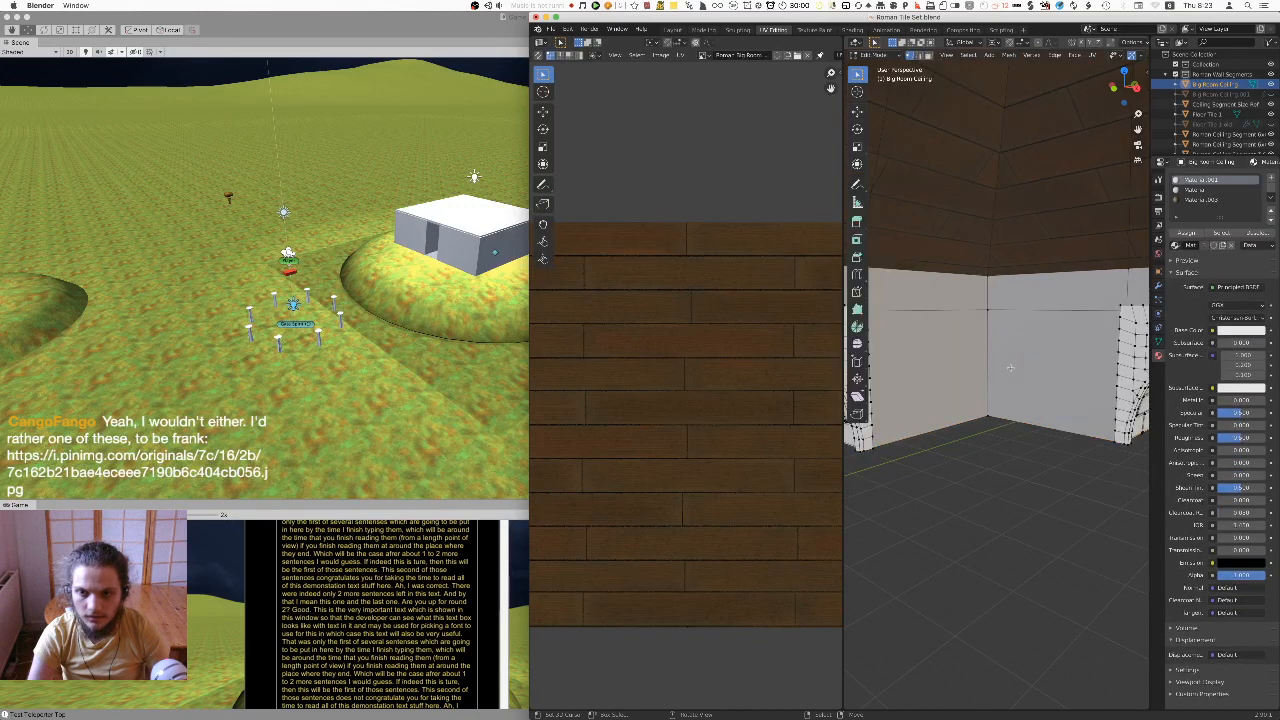
right_click(1055, 353)
scroll(1055, 353, "down", 5)
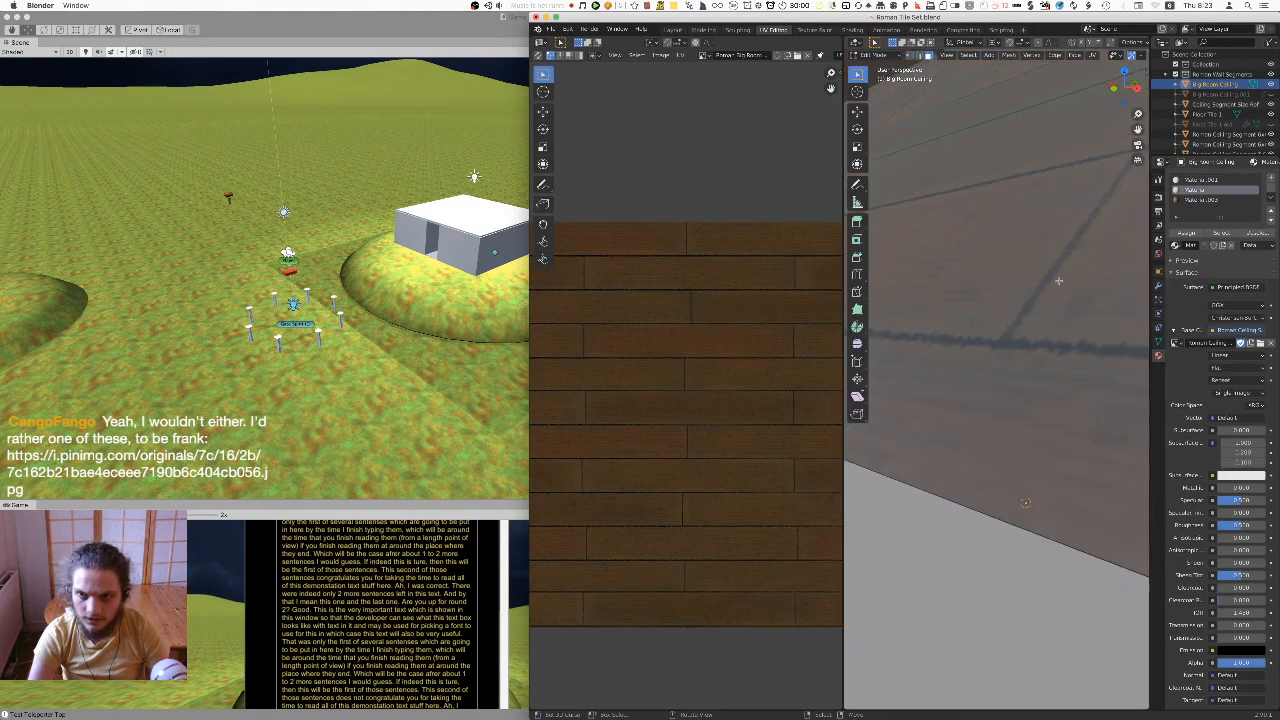
scroll(1058, 281, "up", 5)
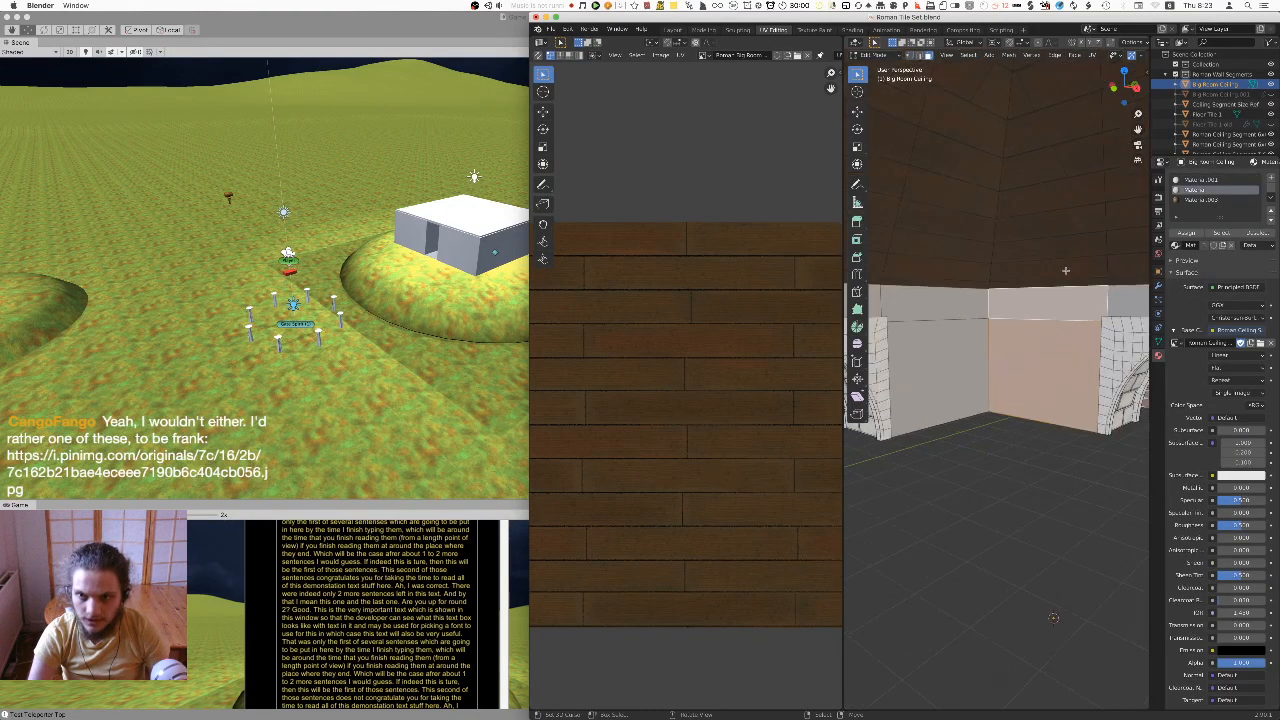
Select the faces of the second material slot and of the first slot in turn to check which surfaces each covers
left_click(1221, 234)
key("KP_Decimal")
key("a")
key("alt+a")
left_click(1201, 180)
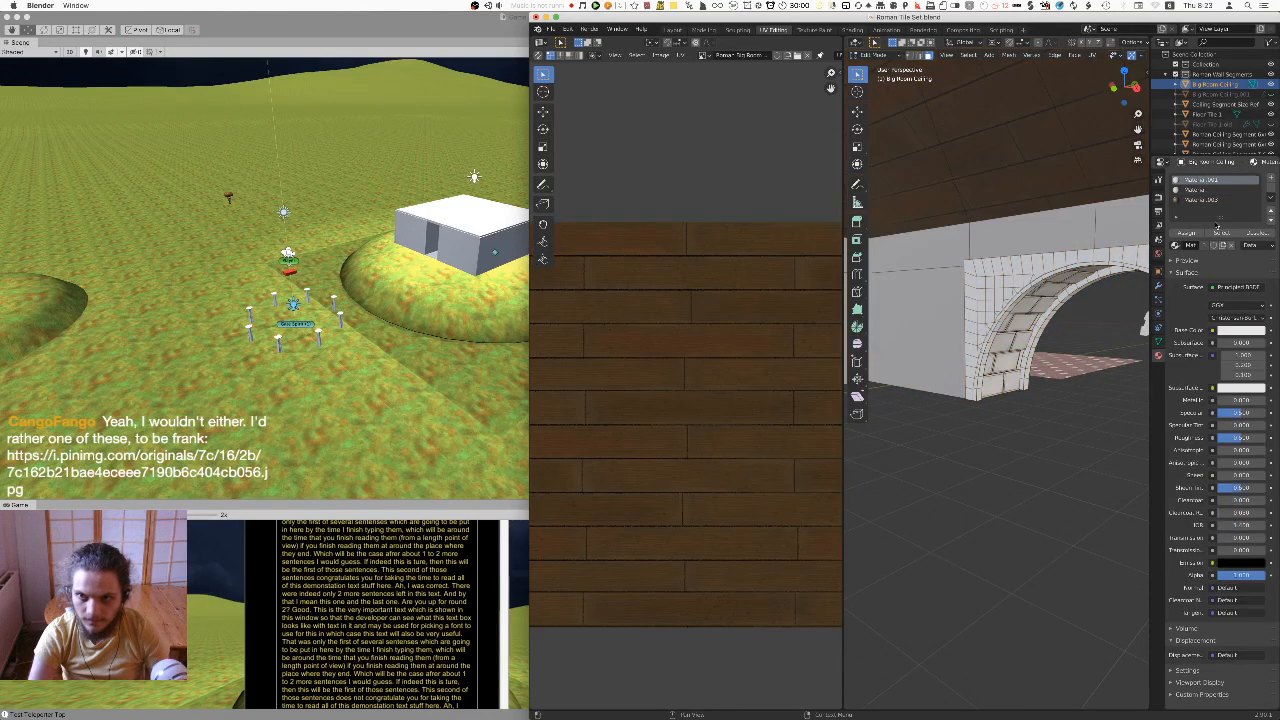
left_click(1221, 234)
key("alt+a")
Add another material slot with a new material to the Big Room Ceiling
middle_click_drag(1032, 291, 1240, 292, "shift")
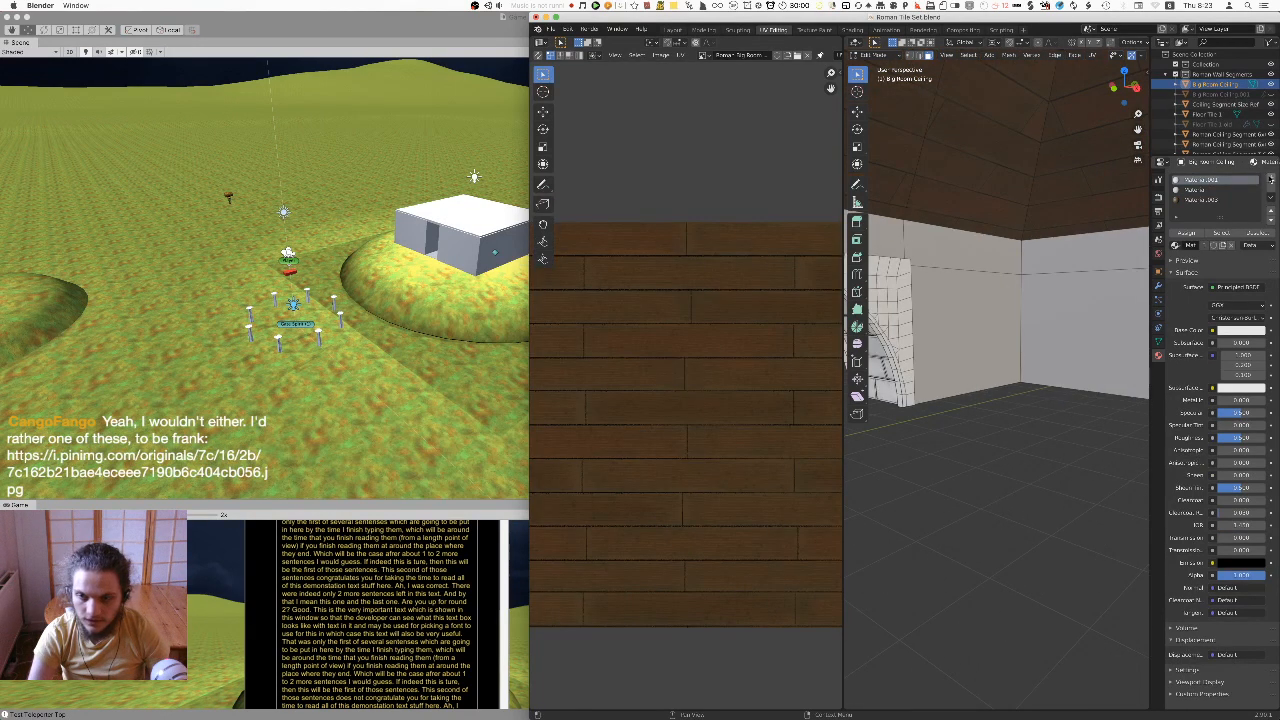
left_click(1271, 179)
left_click(1207, 247)
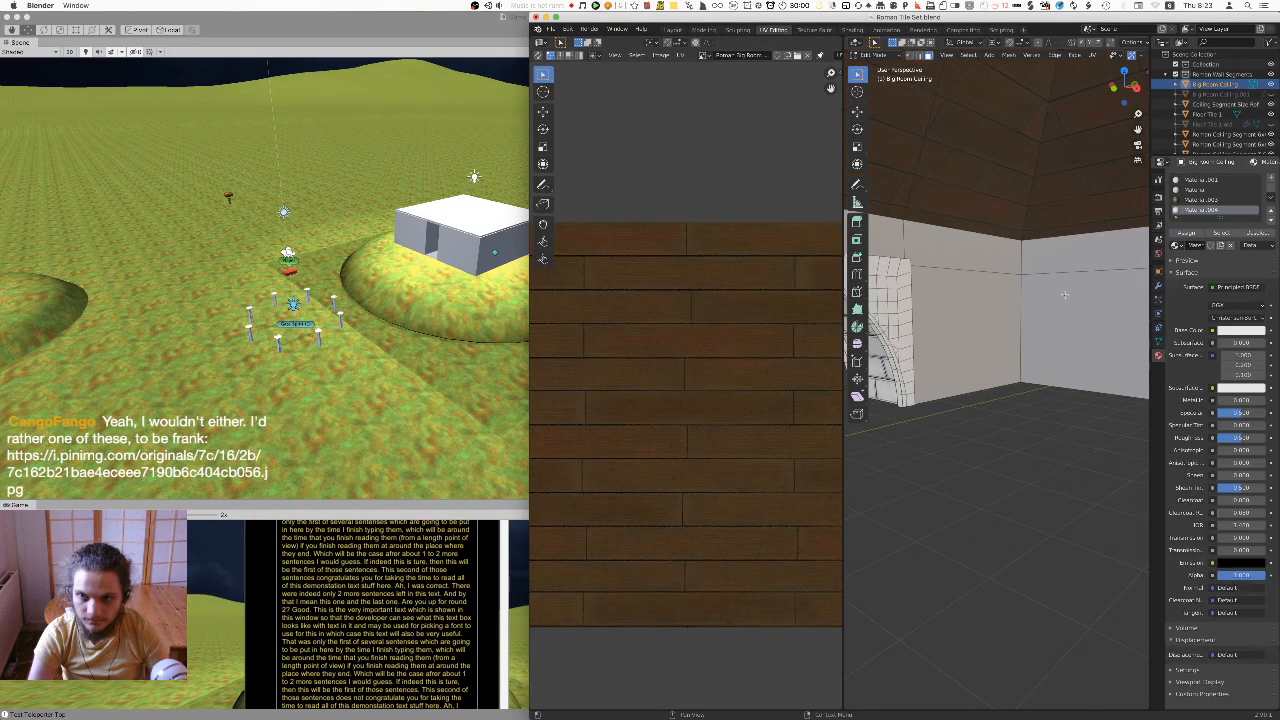
Switch to the Layout workspace and select the plain wall faces above and beside the first arch in Edit Mode
left_click(985, 271)
left_click(923, 256, "shift")
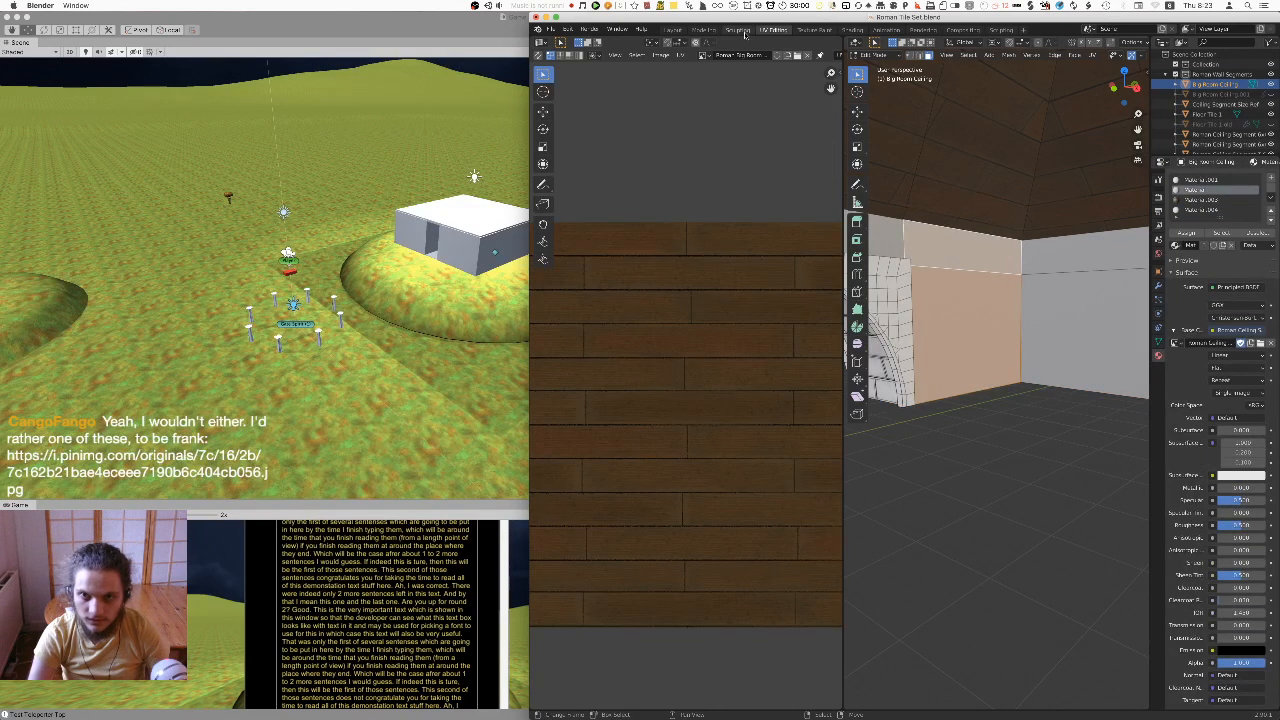
left_click(674, 32)
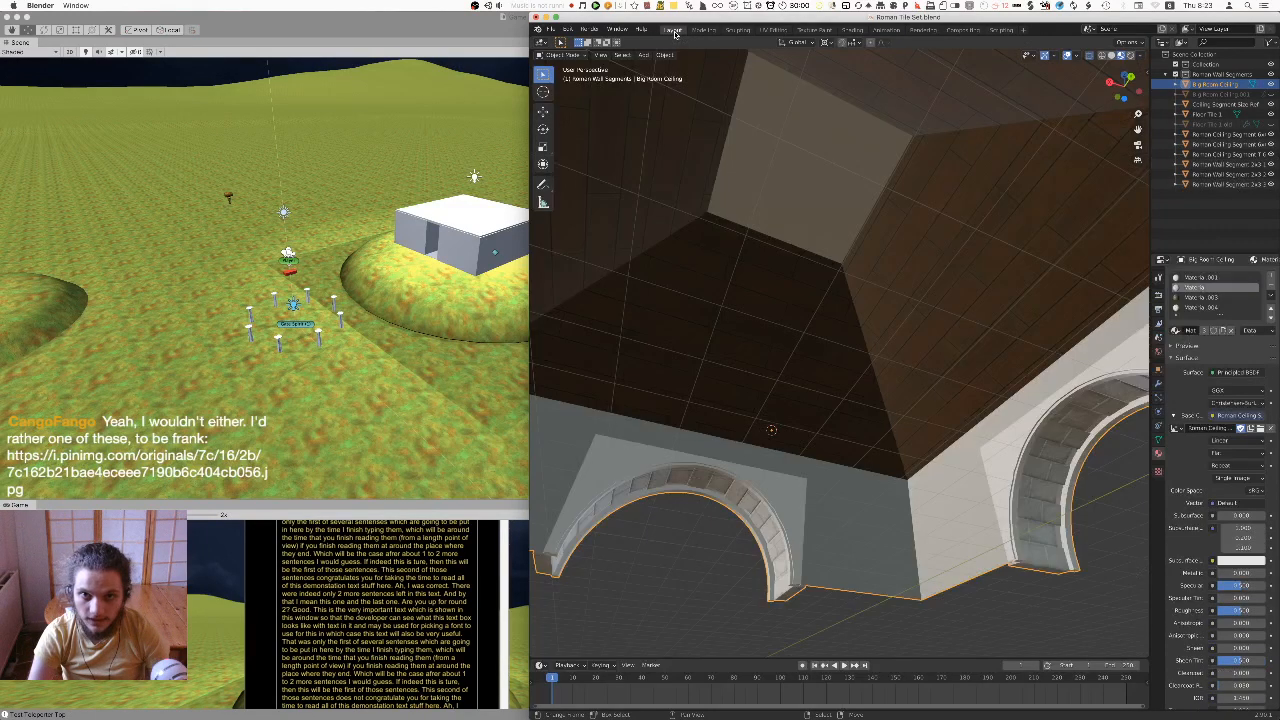
middle_click_drag(803, 257, 921, 420)
key("Tab")
left_click(921, 420)
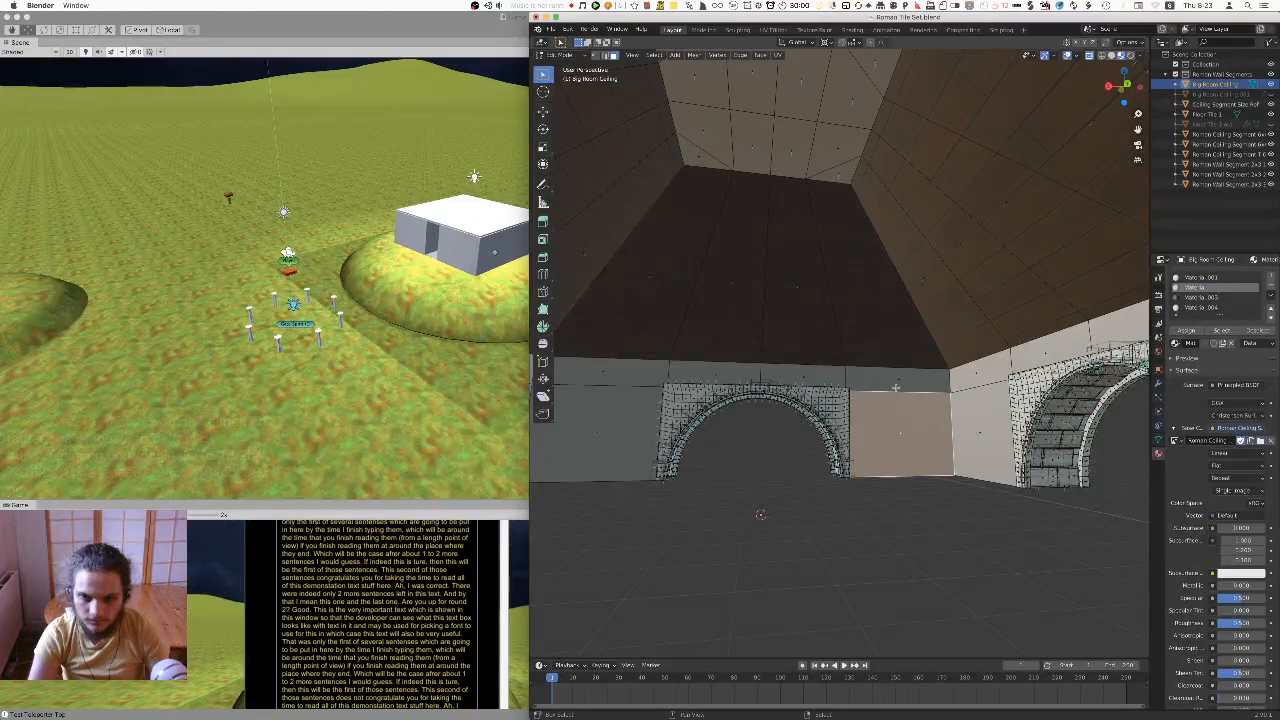
left_click(805, 372)
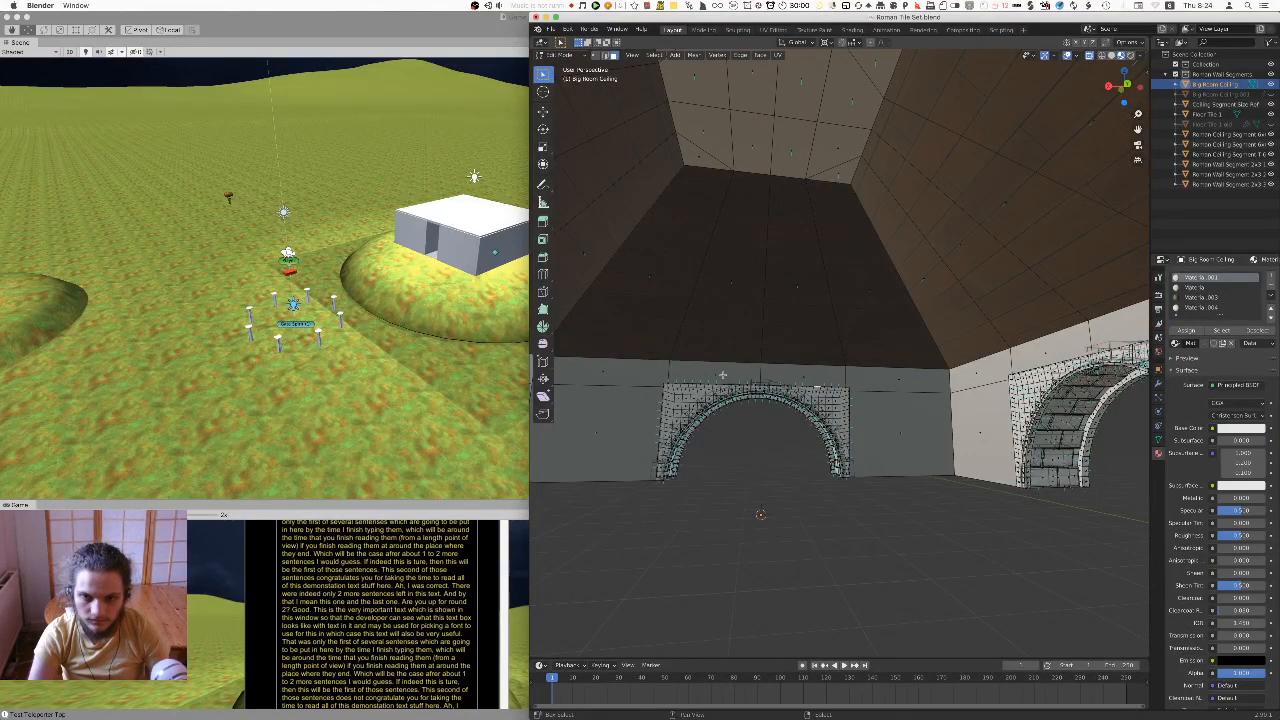
left_click(877, 378, "shift")
left_click(717, 376, "shift")
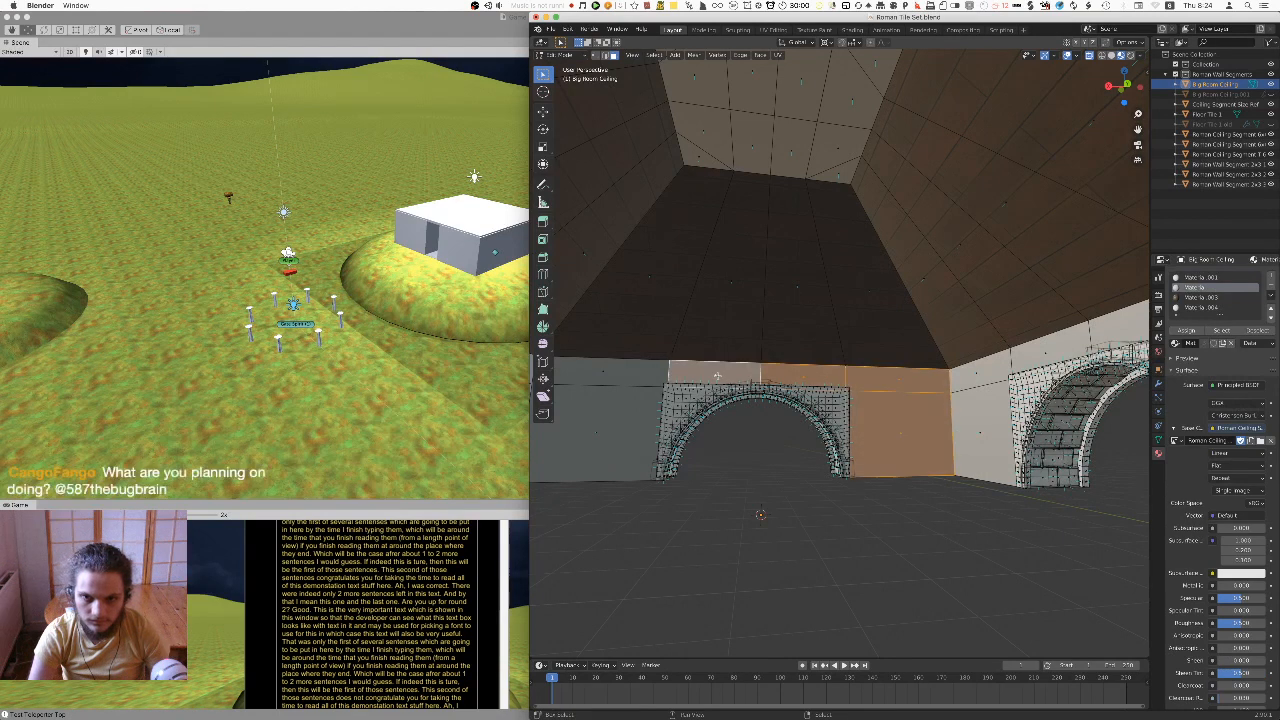
left_click(603, 372, "shift")
left_click(602, 442, "shift")
Extend the selection to the plain wall faces above and beside the second and third arches
left_click(988, 370, "shift")
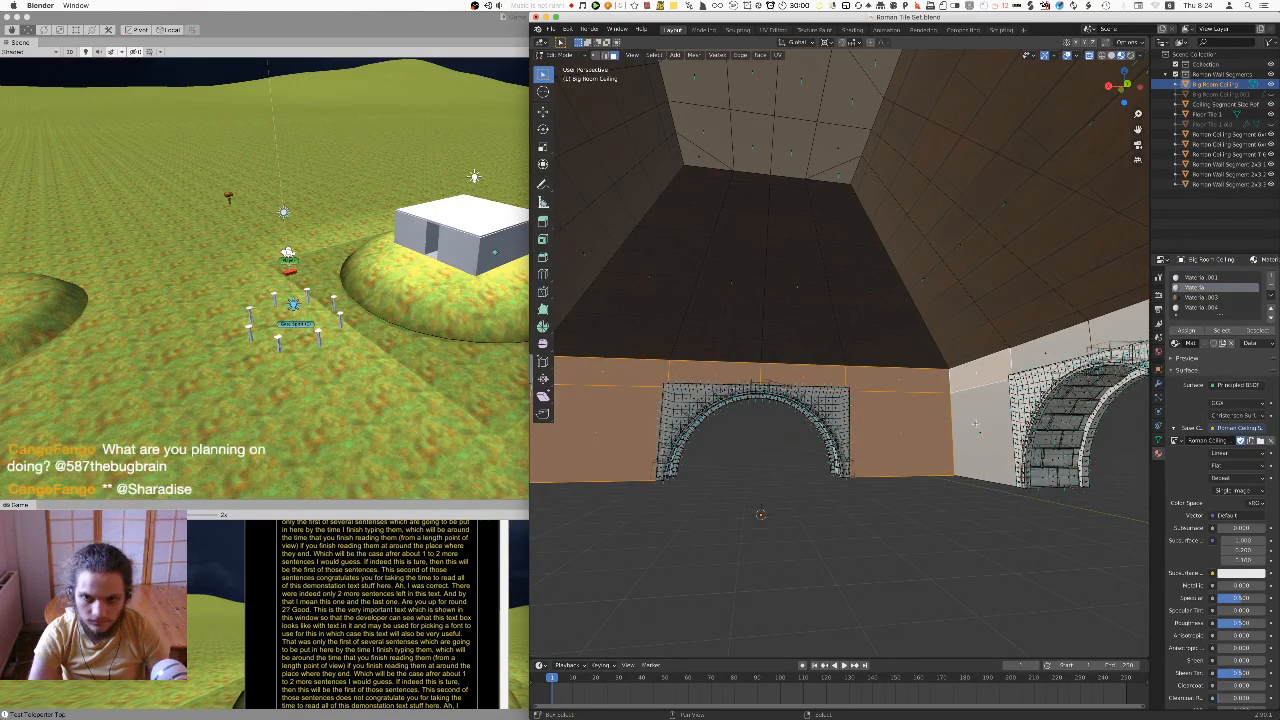
middle_click_drag(988, 370, 889, 414)
left_click(830, 381, "shift")
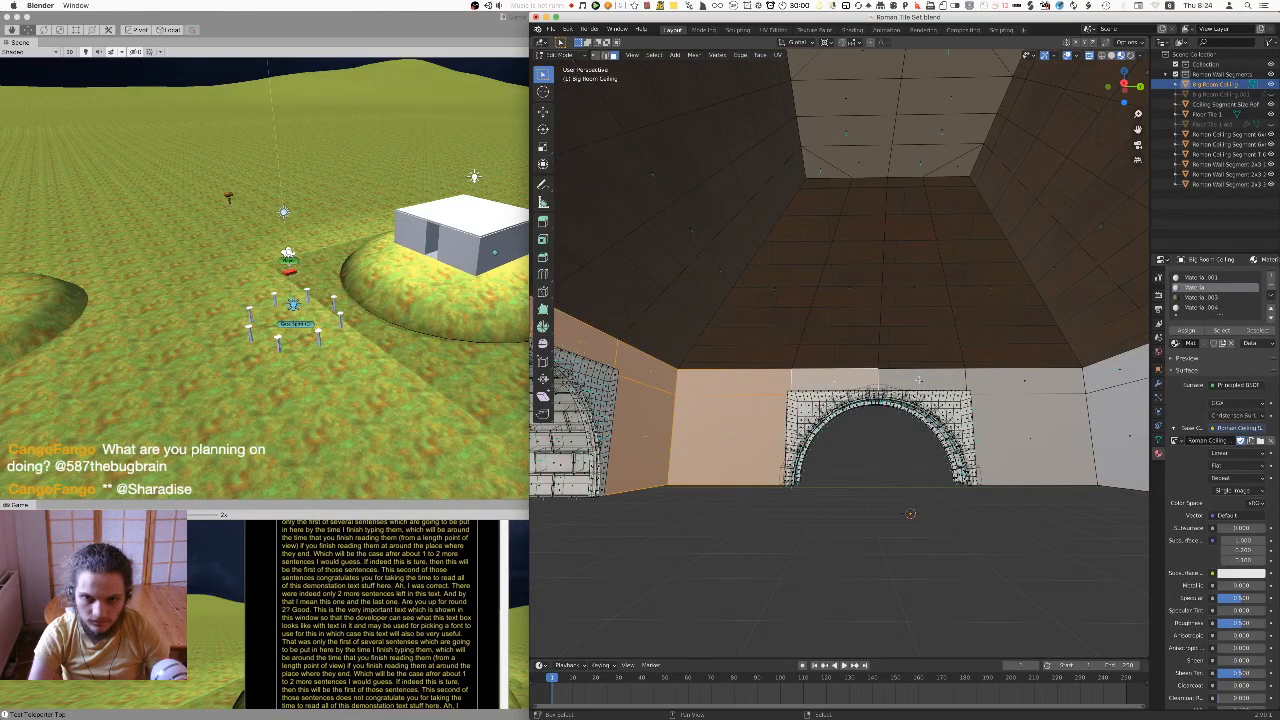
left_click(1031, 382, "shift")
left_click(991, 435, "shift")
middle_click_drag(992, 436, 610, 470)
left_click(844, 387, "shift")
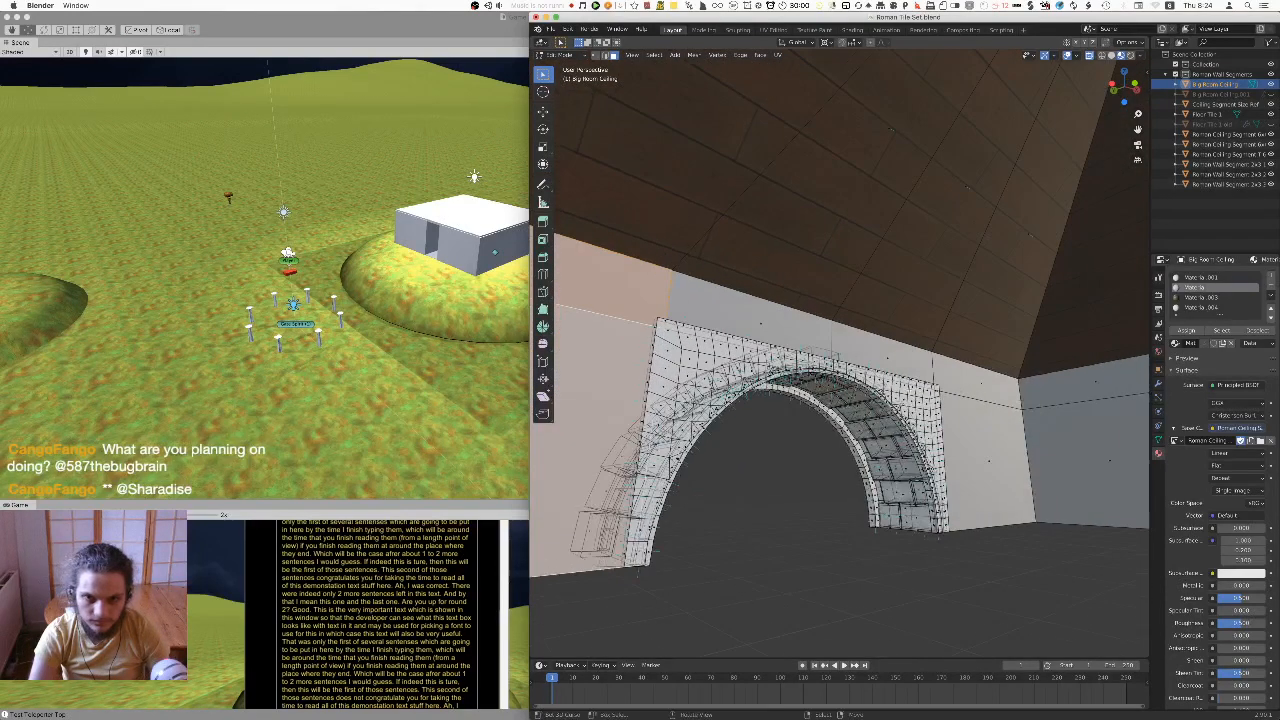
left_click(778, 318, "shift")
left_click(900, 357, "shift")
left_click(987, 373, "shift")
left_click(1005, 456, "shift")
Add the plain wall faces above and beside the fourth arch to the selection
middle_click_drag(1006, 457, 808, 408)
left_click(901, 428, "shift")
left_click(905, 350, "shift")
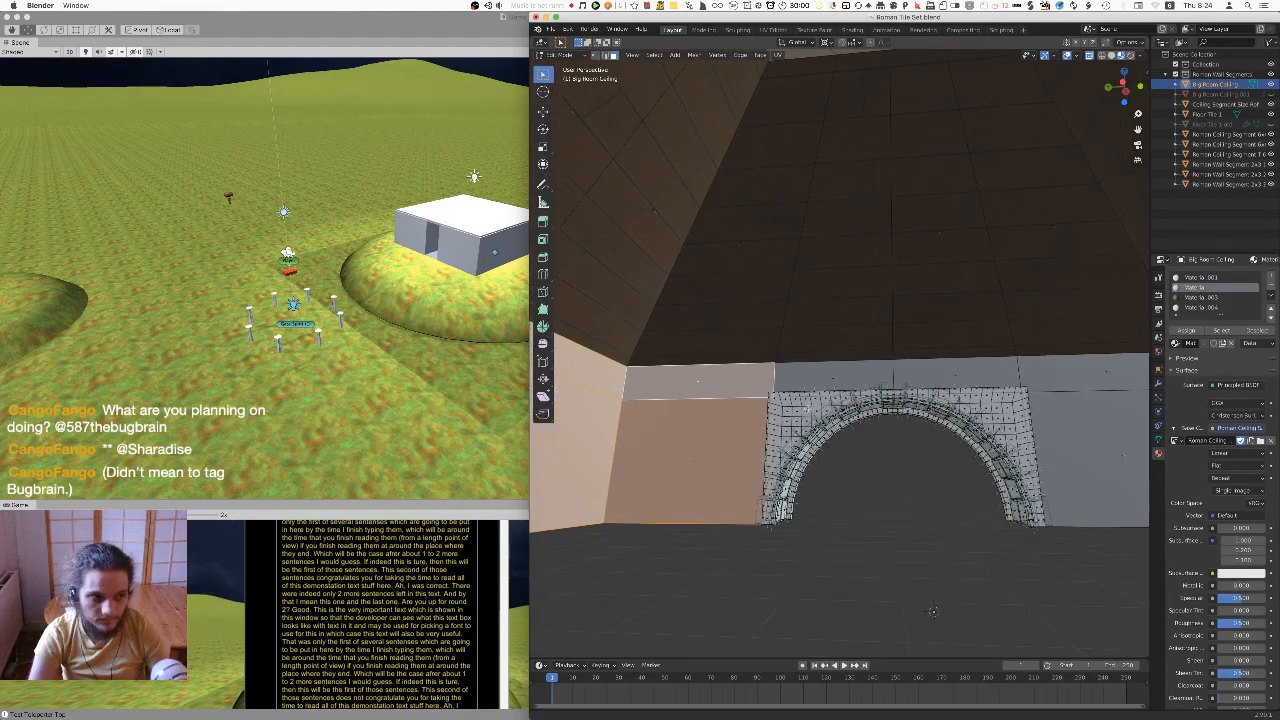
left_click(840, 374, "shift")
left_click(952, 377, "shift")
middle_click_drag(952, 377, 785, 377)
left_click(935, 366, "shift")
left_click(940, 450, "shift")
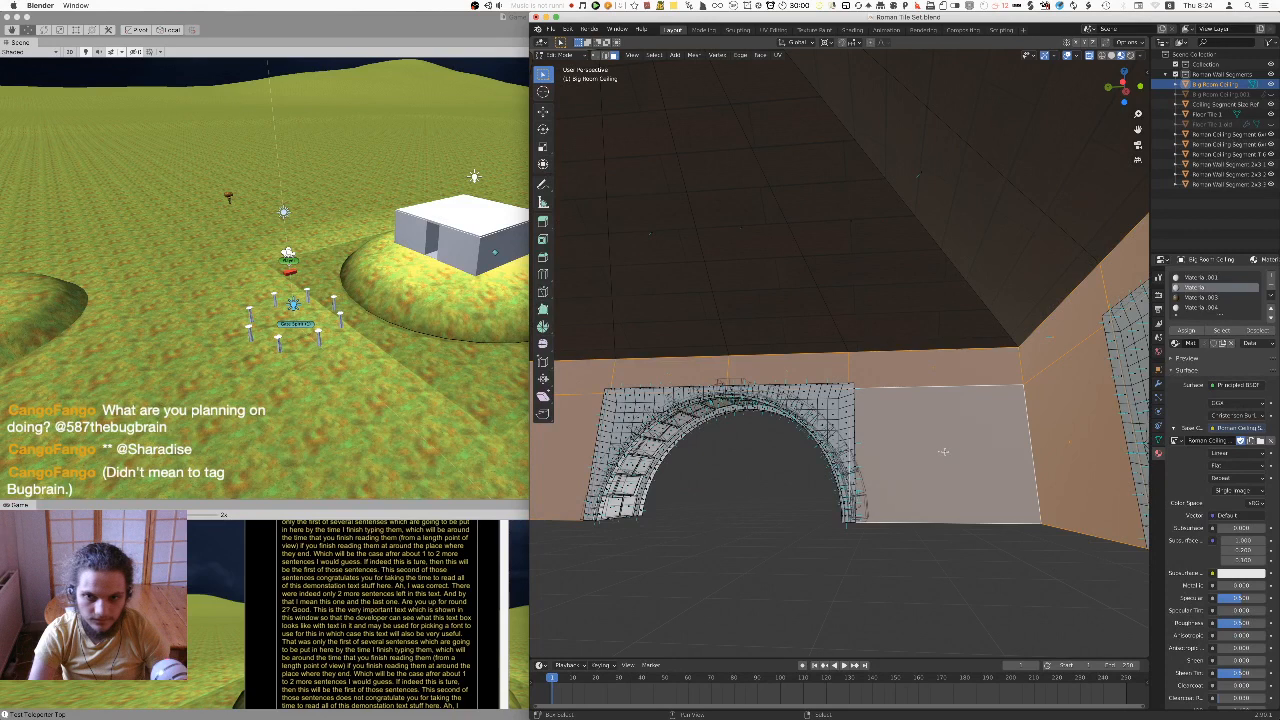
Check the Big Room Ceiling's first two material slots and the faces that use the second one
left_click(1203, 279)
scroll(1211, 295, "down", 1)
scroll(1213, 291, "up", 1)
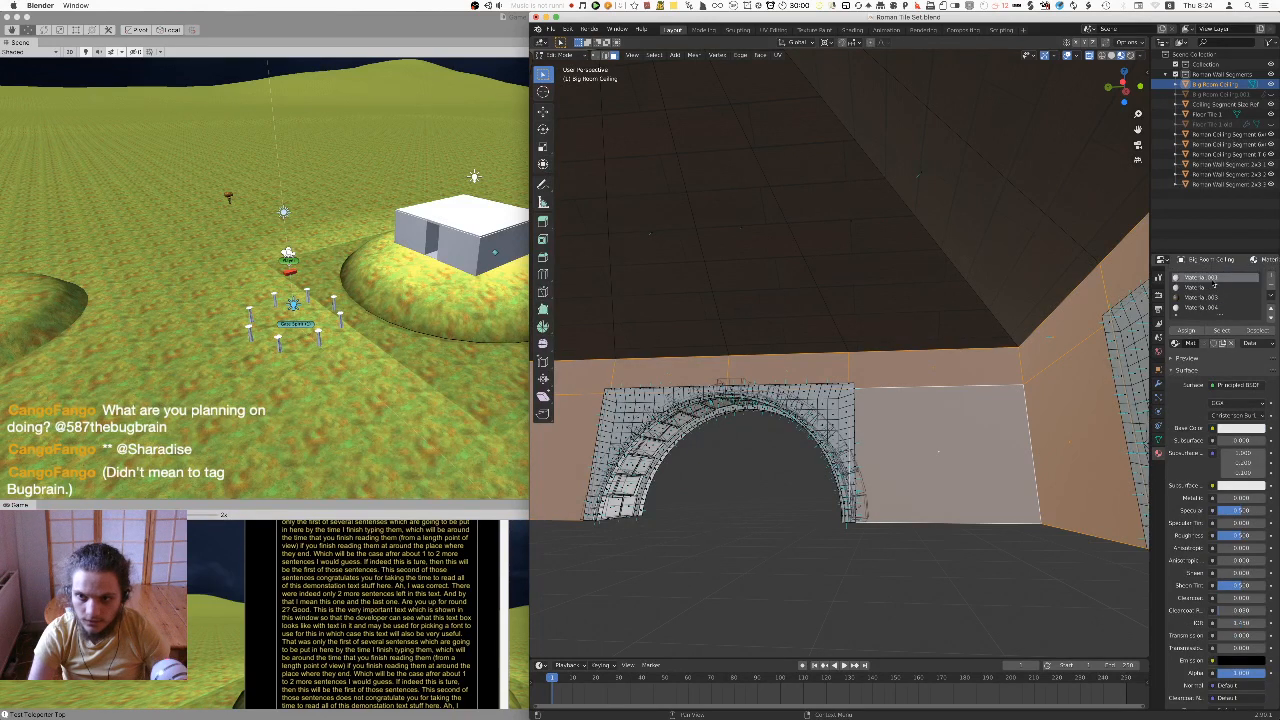
left_click(1208, 287)
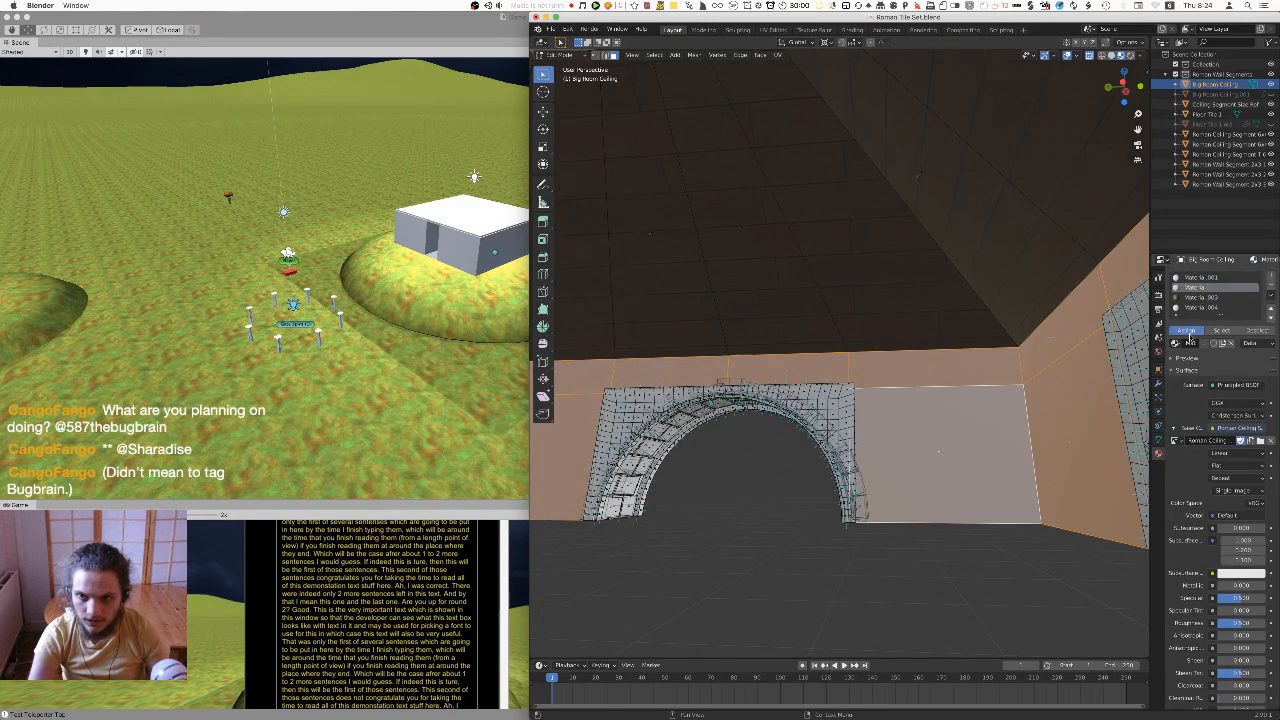
key("alt+a")
left_click(1225, 331)
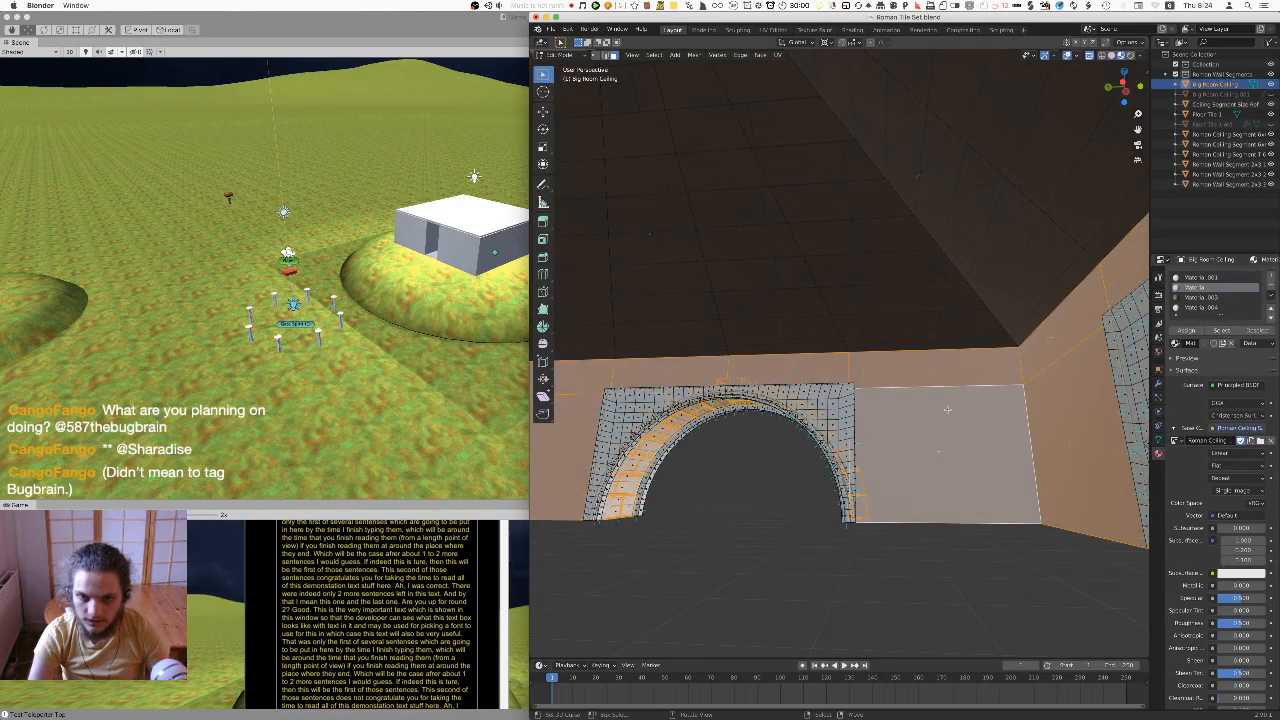
key("alt+a")
key("a")
key("alt+a")
Assign Material.004 to the selected plain wall faces and check them in Object Mode
left_click(1200, 279)
scroll(1204, 302, "down", 1)
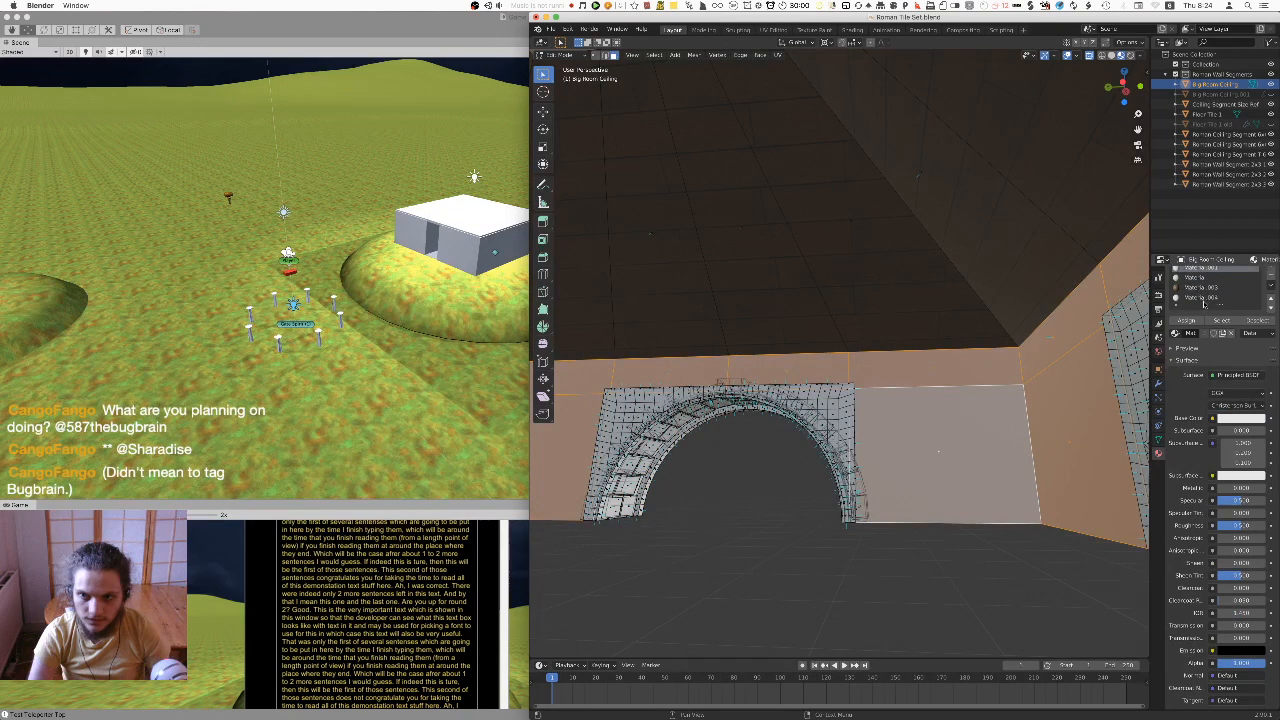
left_click(1204, 300)
left_click(1193, 321)
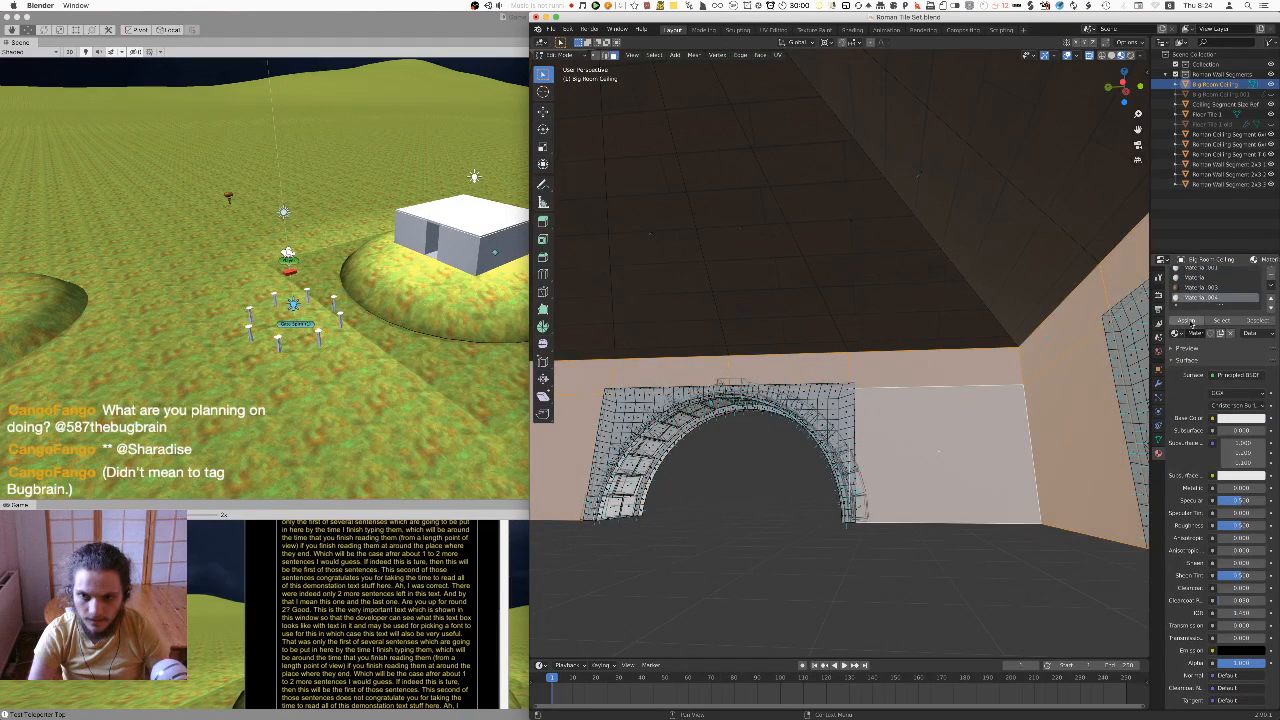
key("Tab")
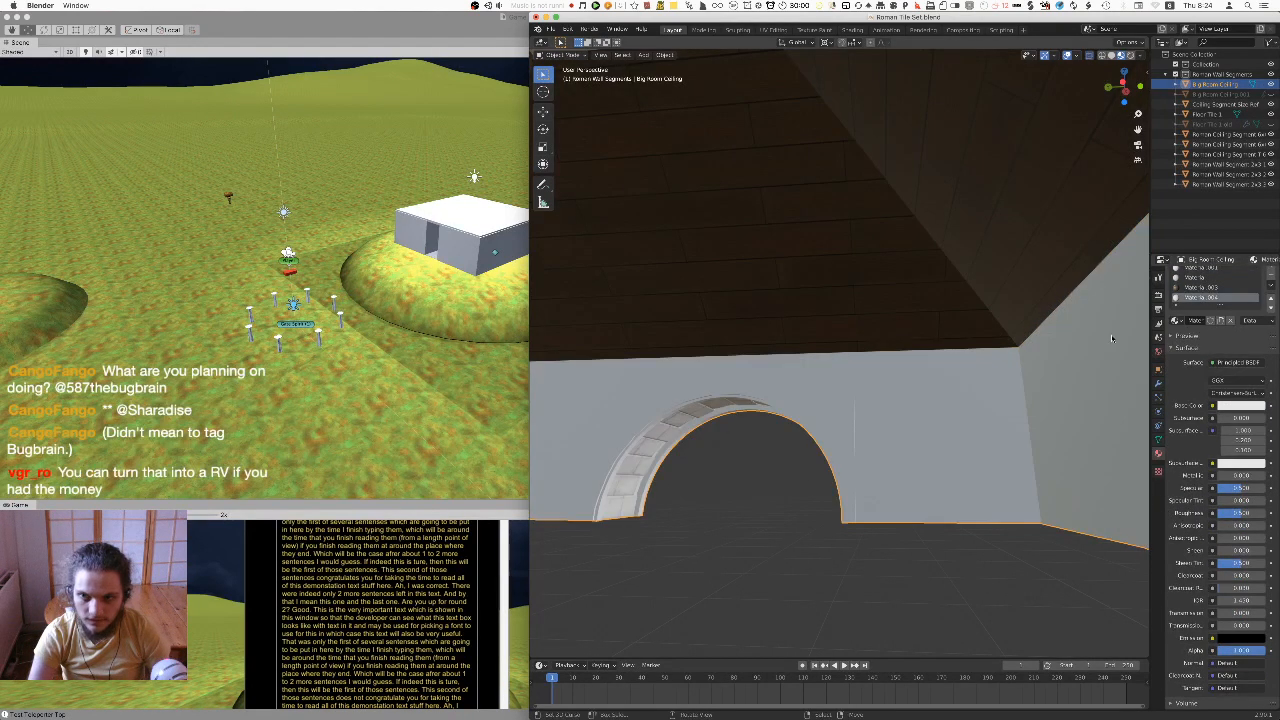
key("Tab")
key("a")
key("alt+a")
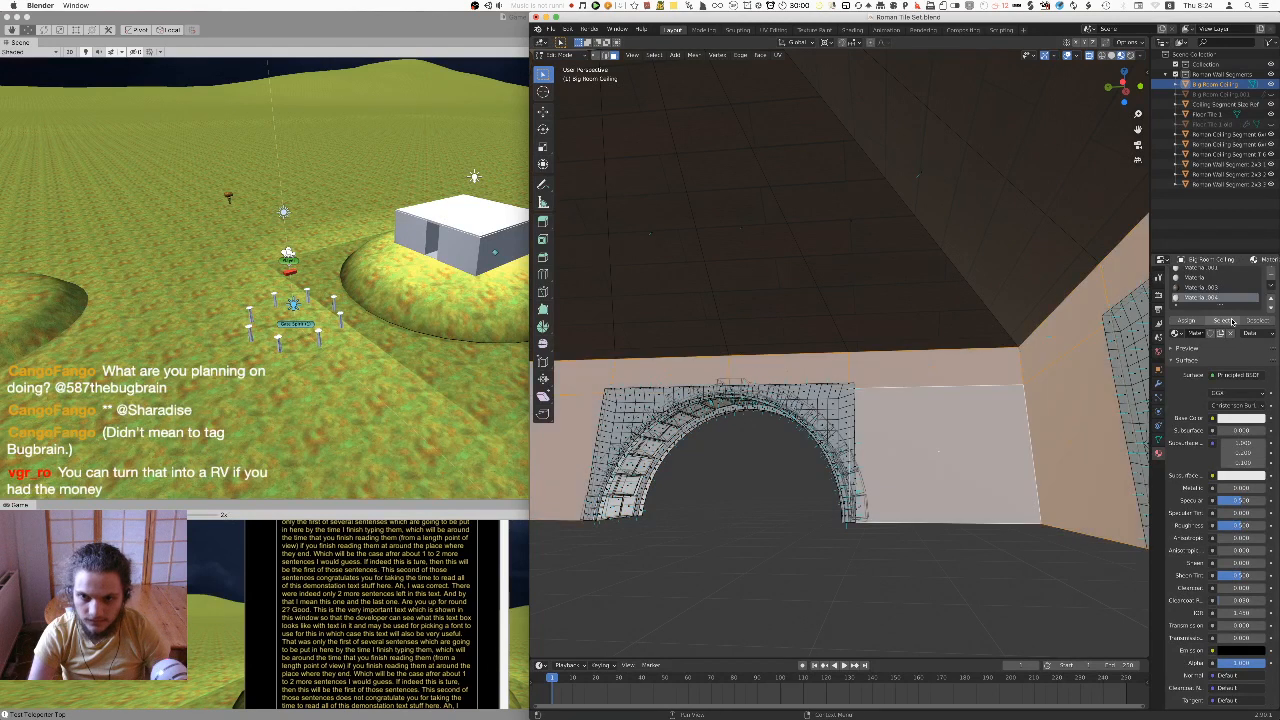
key("Tab")
middle_click_drag(985, 375, 1030, 375, "shift")
key("Tab")
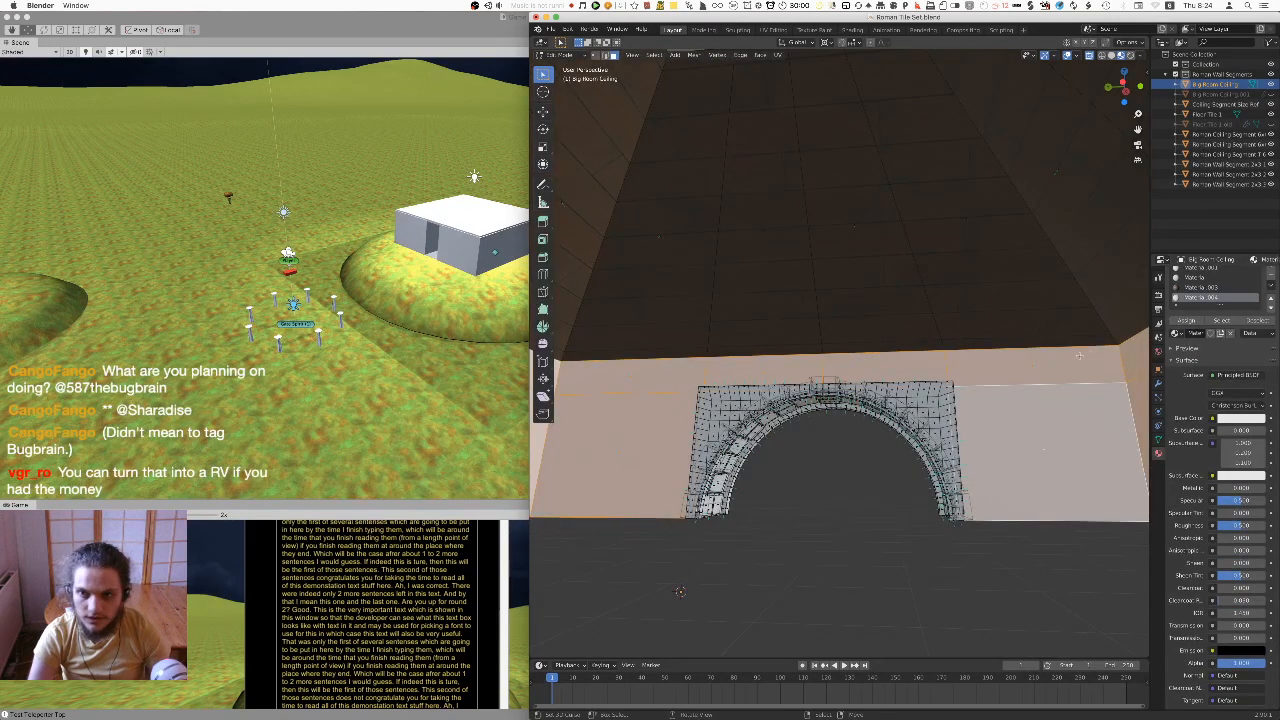
key("Tab")
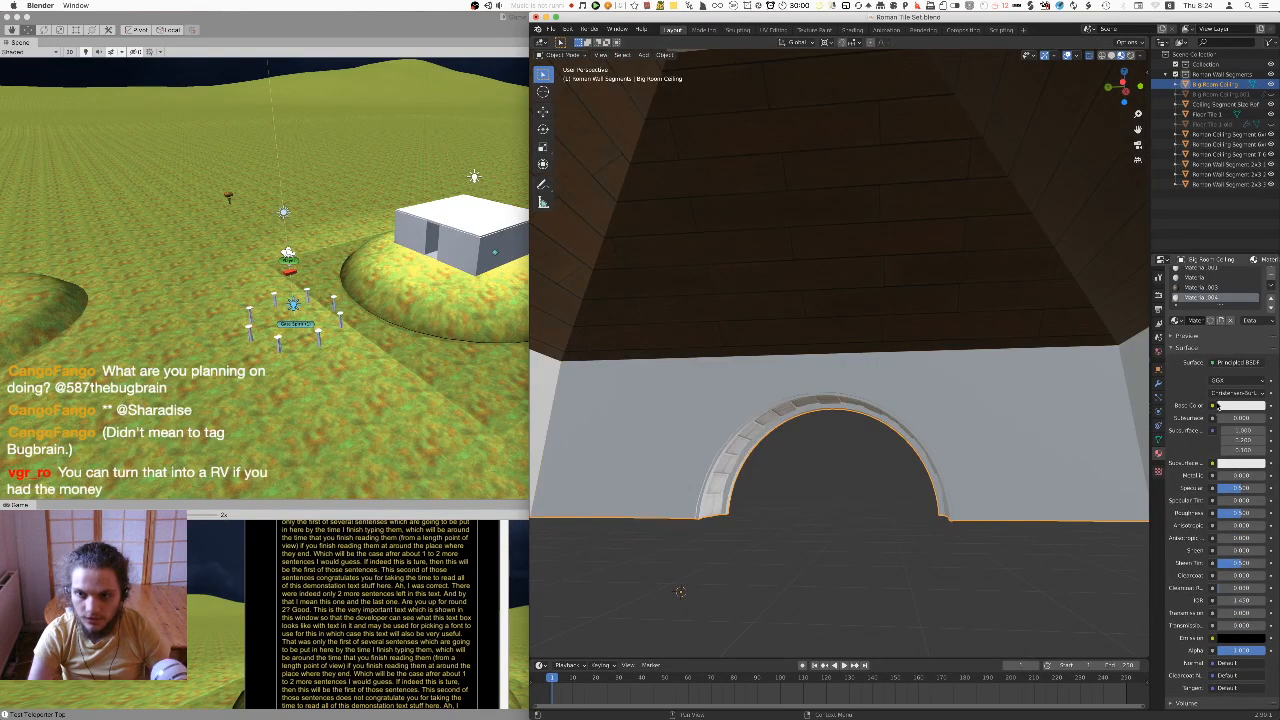
Add an image texture to Material.004's base color and use Roman Big Room Ceiling.png as its image
left_click(1211, 406)
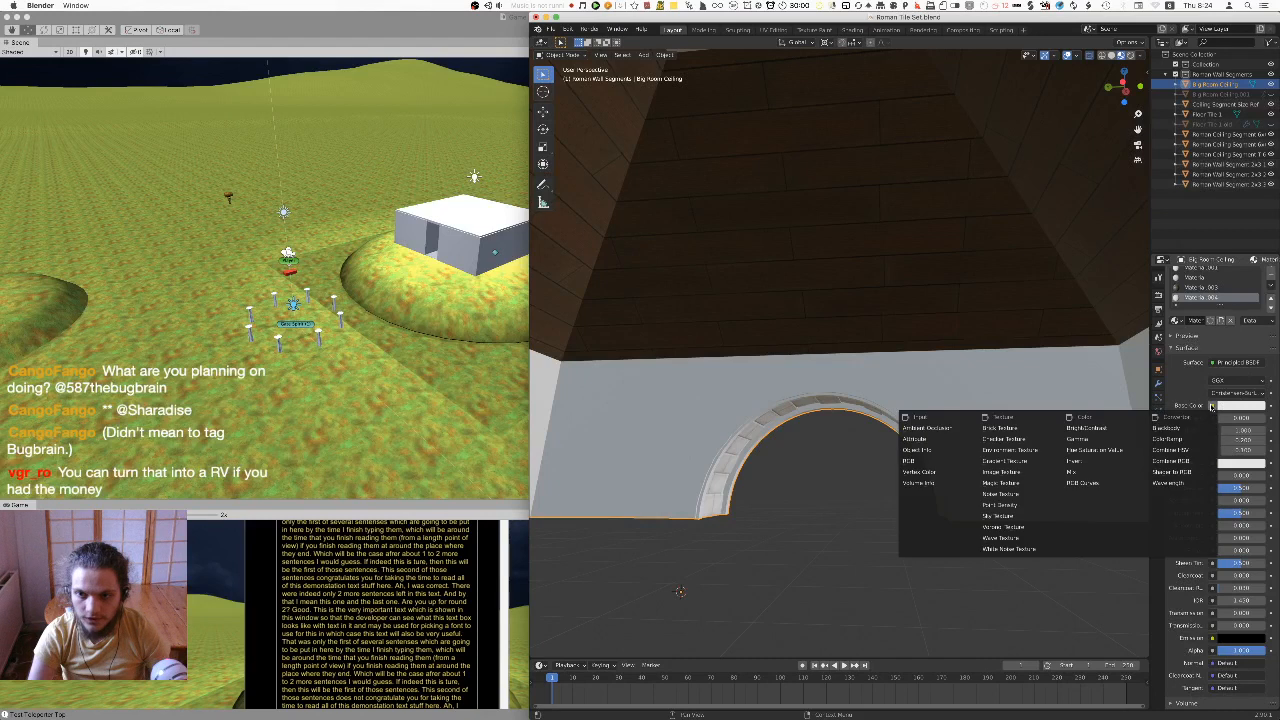
left_click(1020, 472)
left_click(1176, 418)
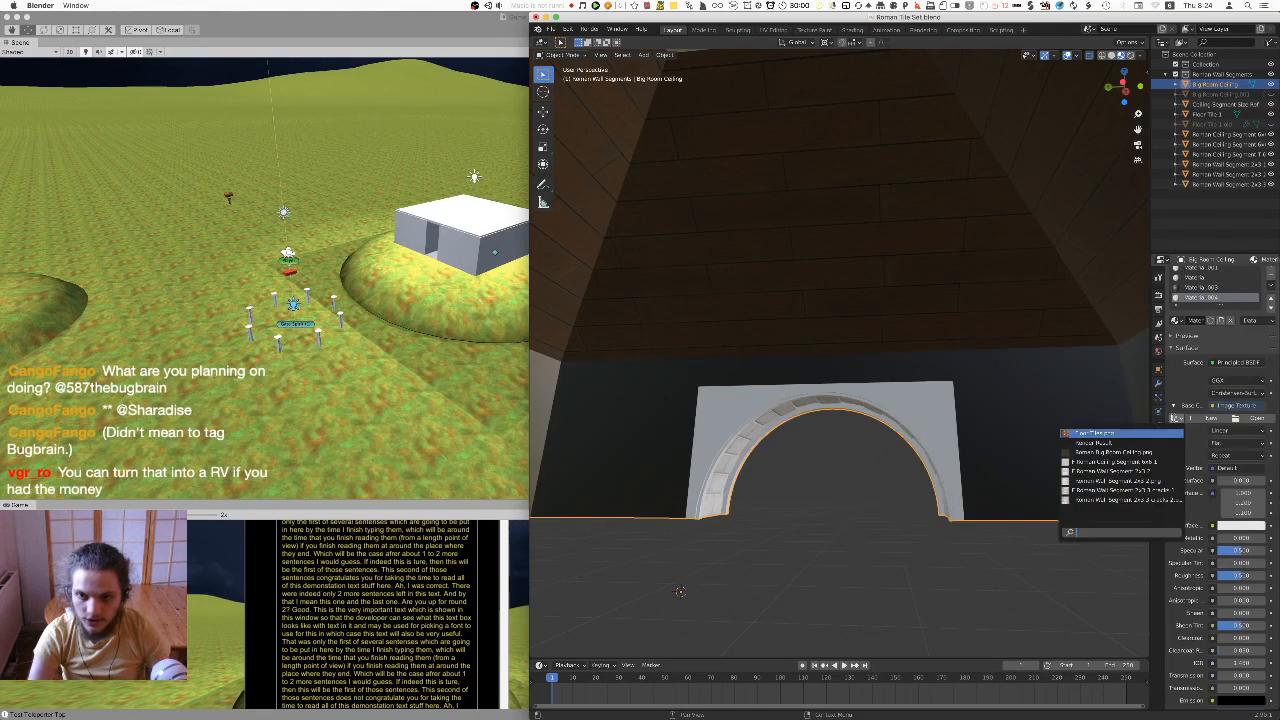
left_click(1100, 433)
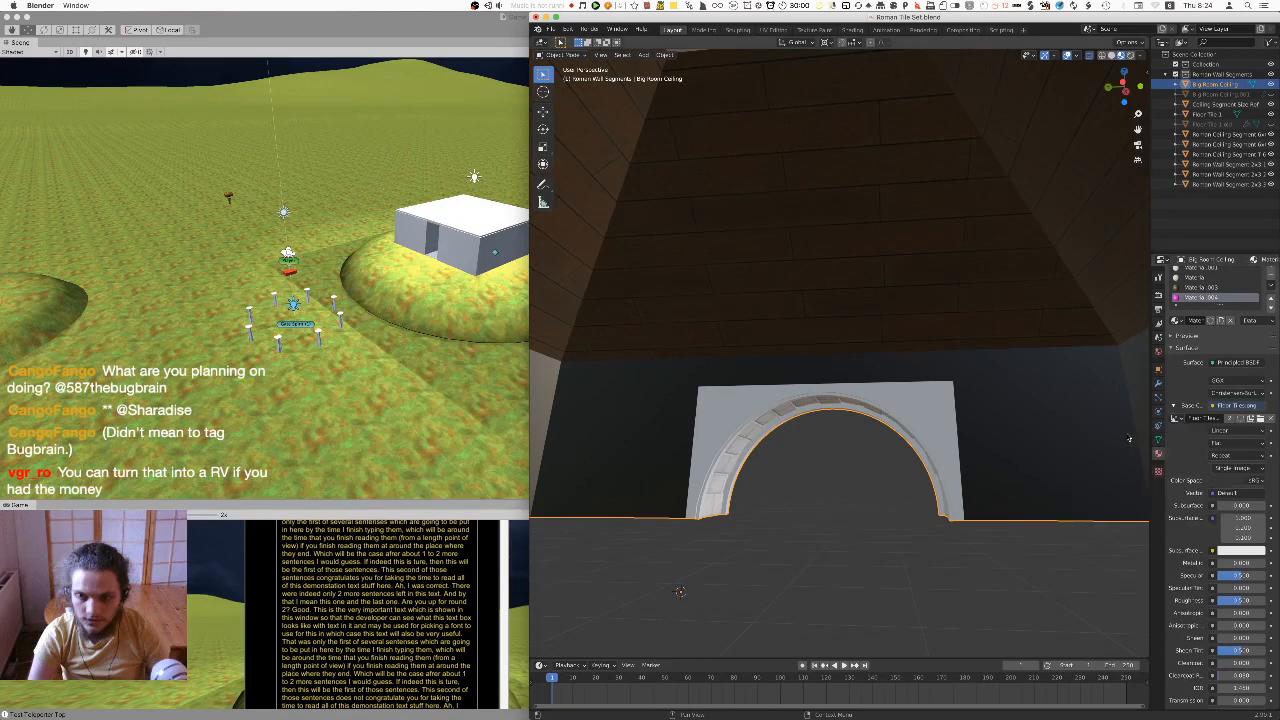
left_click(1176, 421)
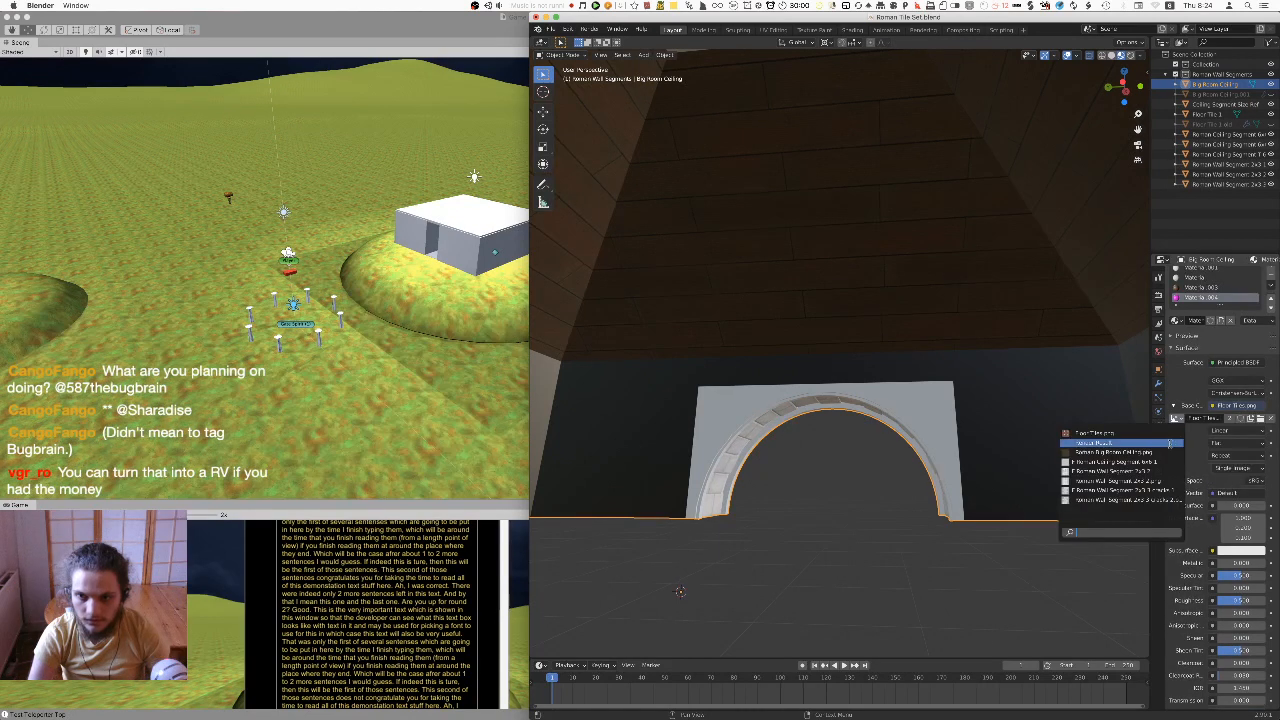
left_click(1142, 452)
Unwrap the selected plain wall faces with Cube Projection and check the wood texture in Object Mode
middle_click_drag(950, 386, 979, 393)
key("Tab")
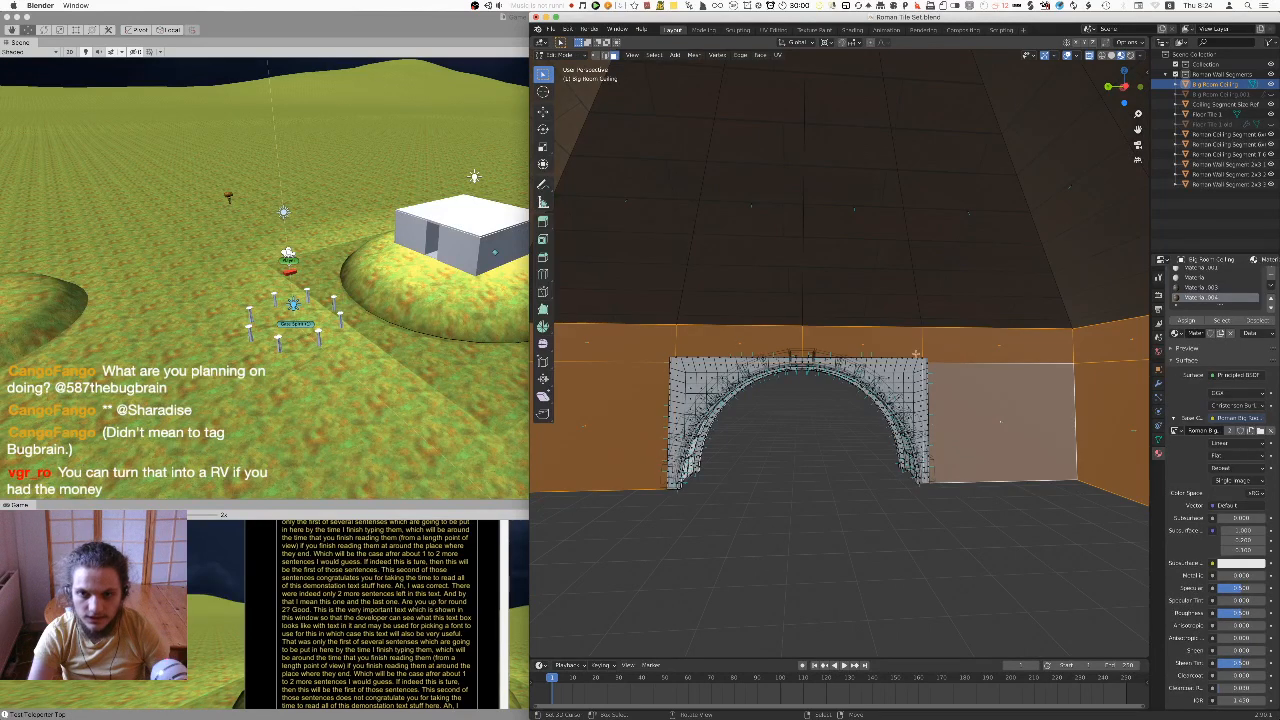
key("u")
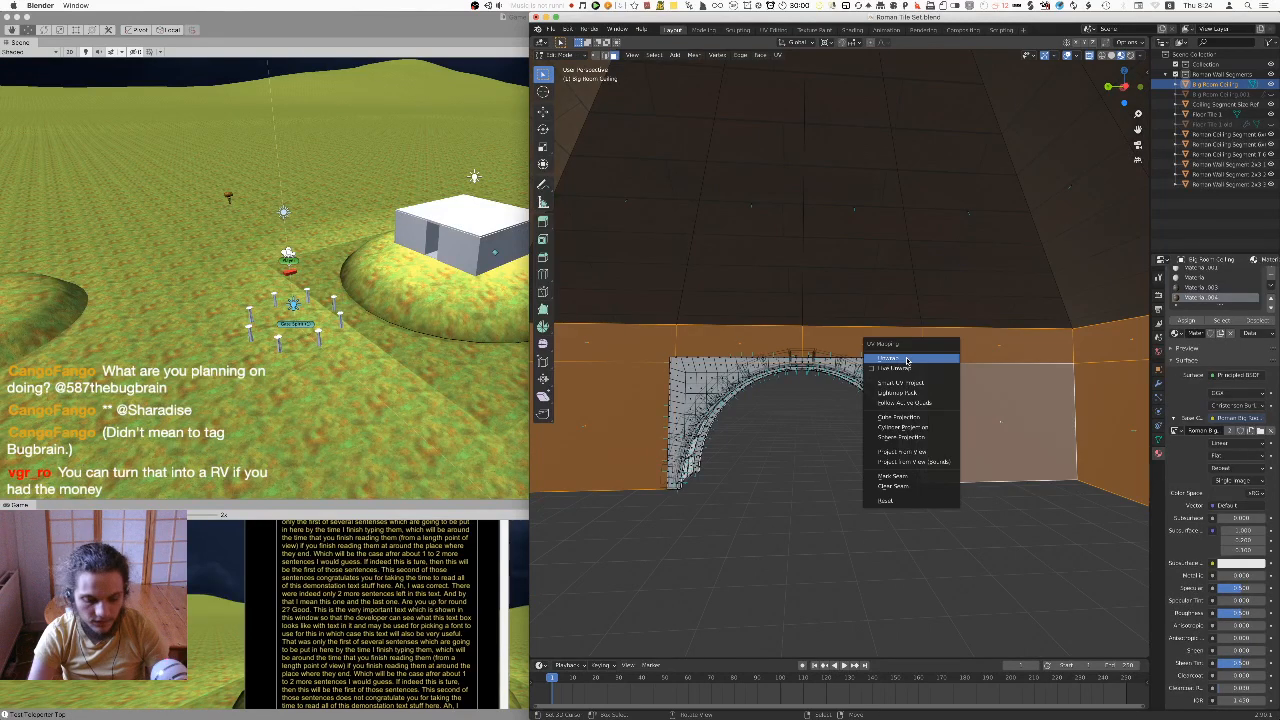
left_click(916, 417)
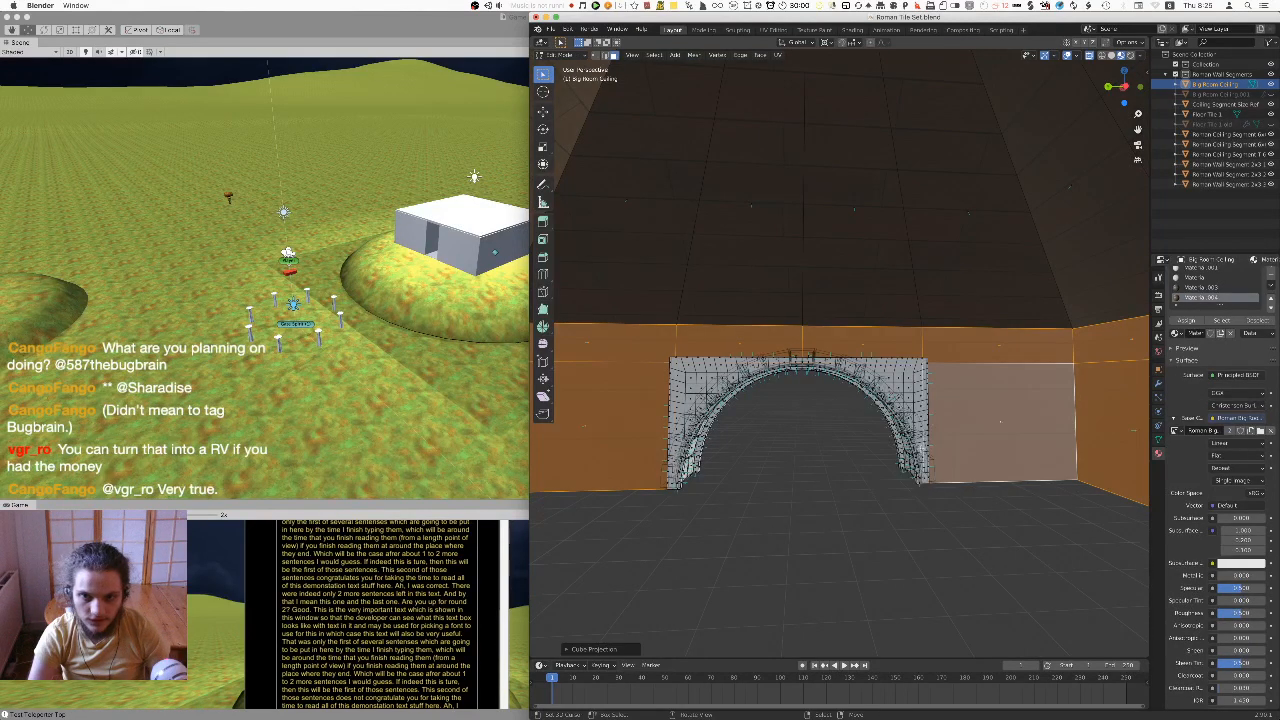
key("Tab")
middle_click_drag(954, 425, 914, 366)
scroll(820, 365, "down", 4)
middle_click_drag(820, 365, 1022, 340, "shift")
Switch to the UV Editing workspace and scale the wall faces' UVs up by a factor of 2
left_click(772, 29)
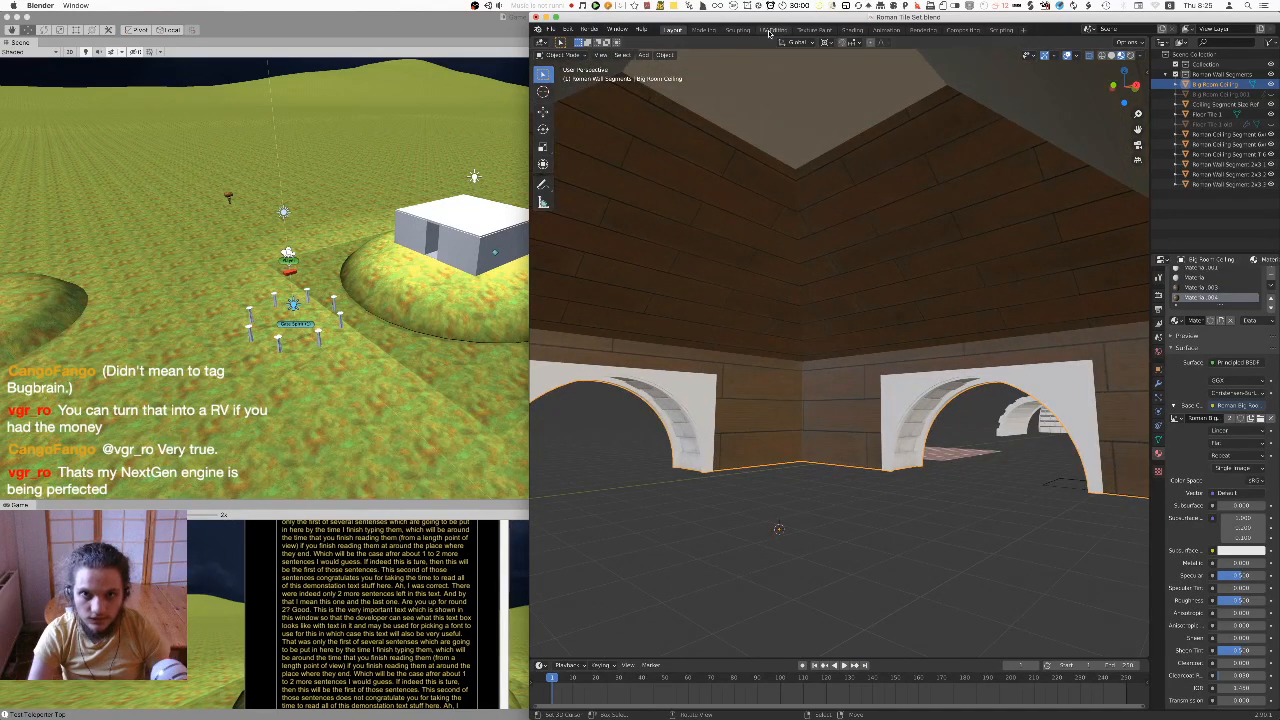
scroll(737, 395, "down", 5)
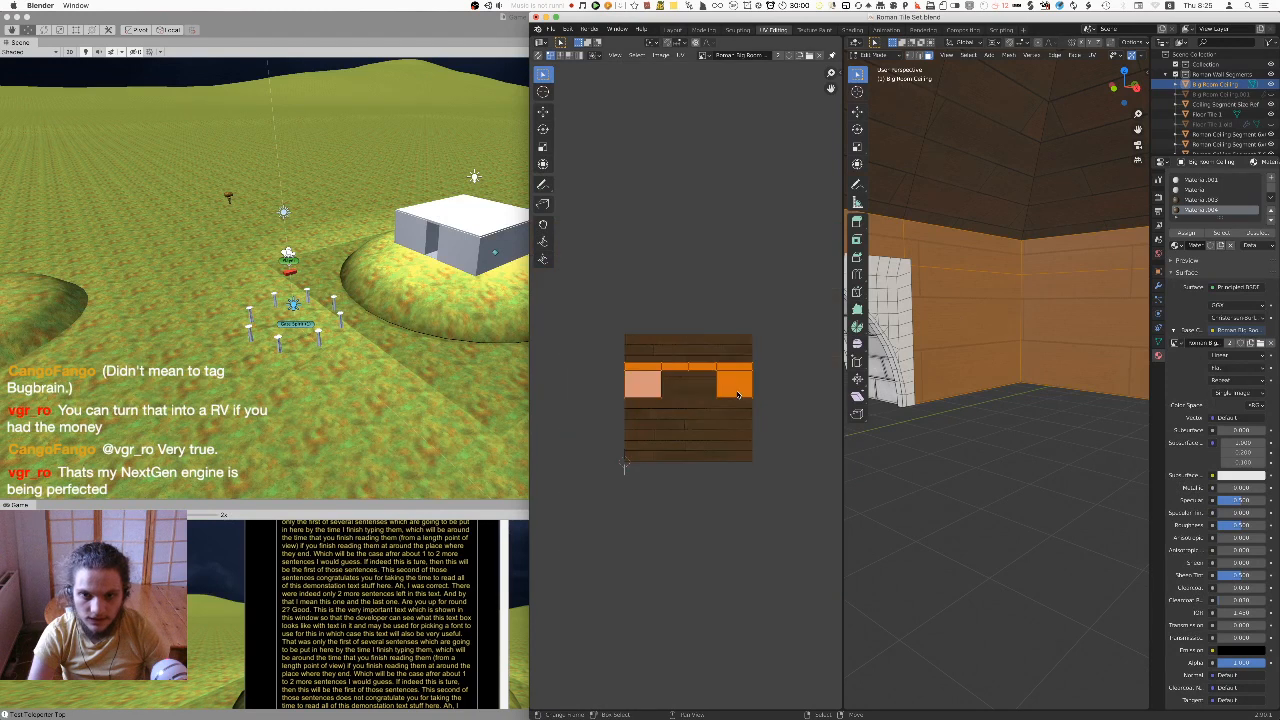
key("s")
key("x")
key("2")
key("Return")
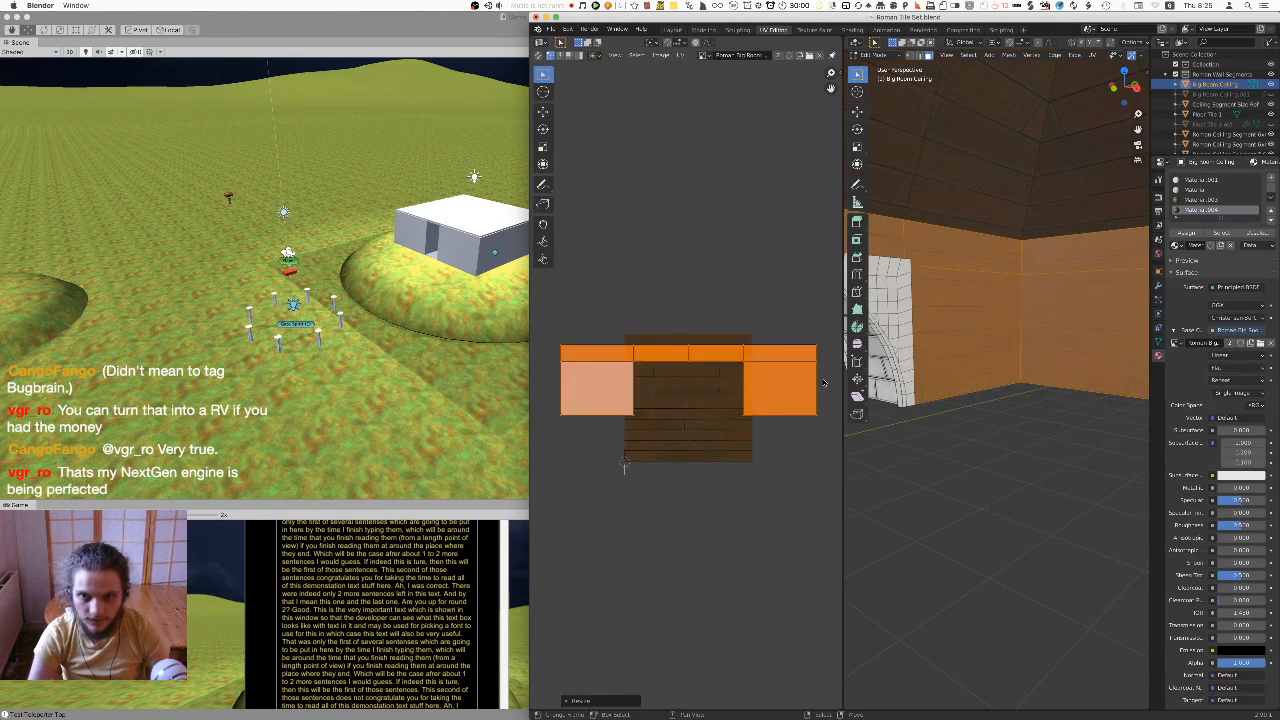
Examine the rescaled wood texture on the walls around the room's corner in Object Mode
key("Tab")
middle_click_drag(1042, 344, 930, 372)
scroll(900, 390, "down", 2)
scroll(746, 420, "up", 1)
scroll(1036, 431, "up", 1)
mouse_move(1037, 431)
middle_mouse_down()
mouse_move(1027, 414)
mouse_move(1027, 428)
middle_mouse_up()
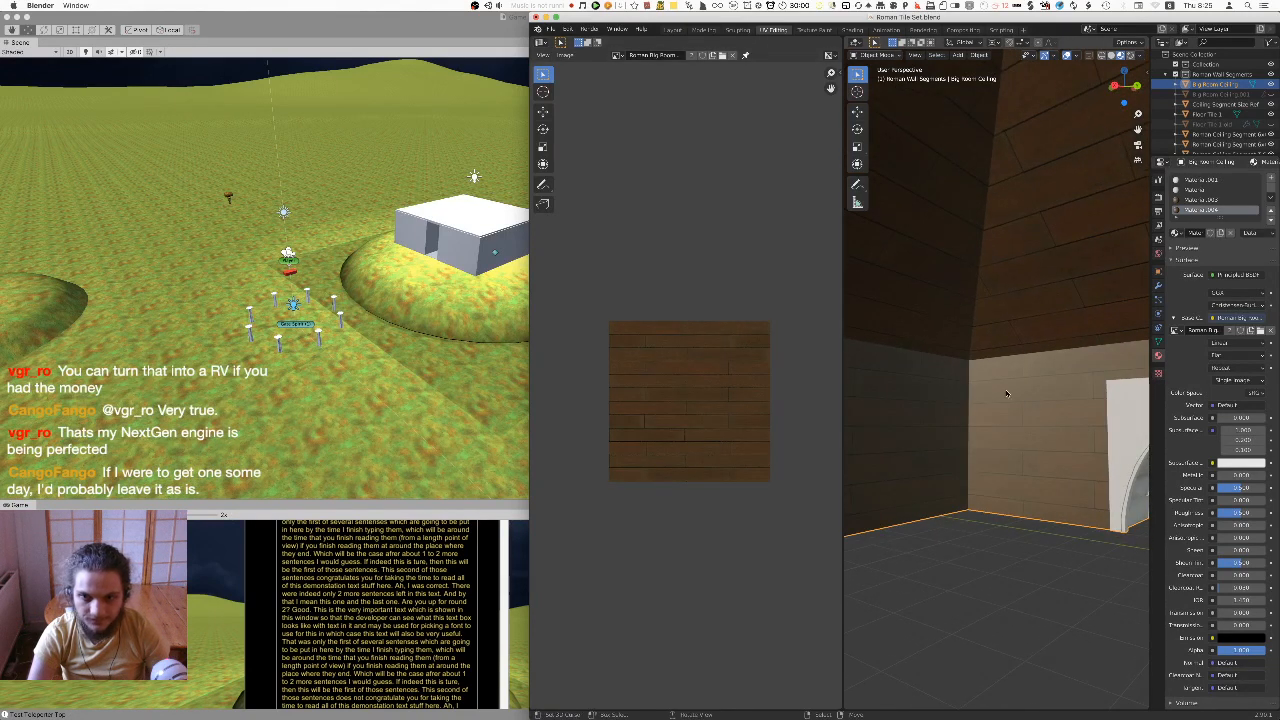
key("Tab")
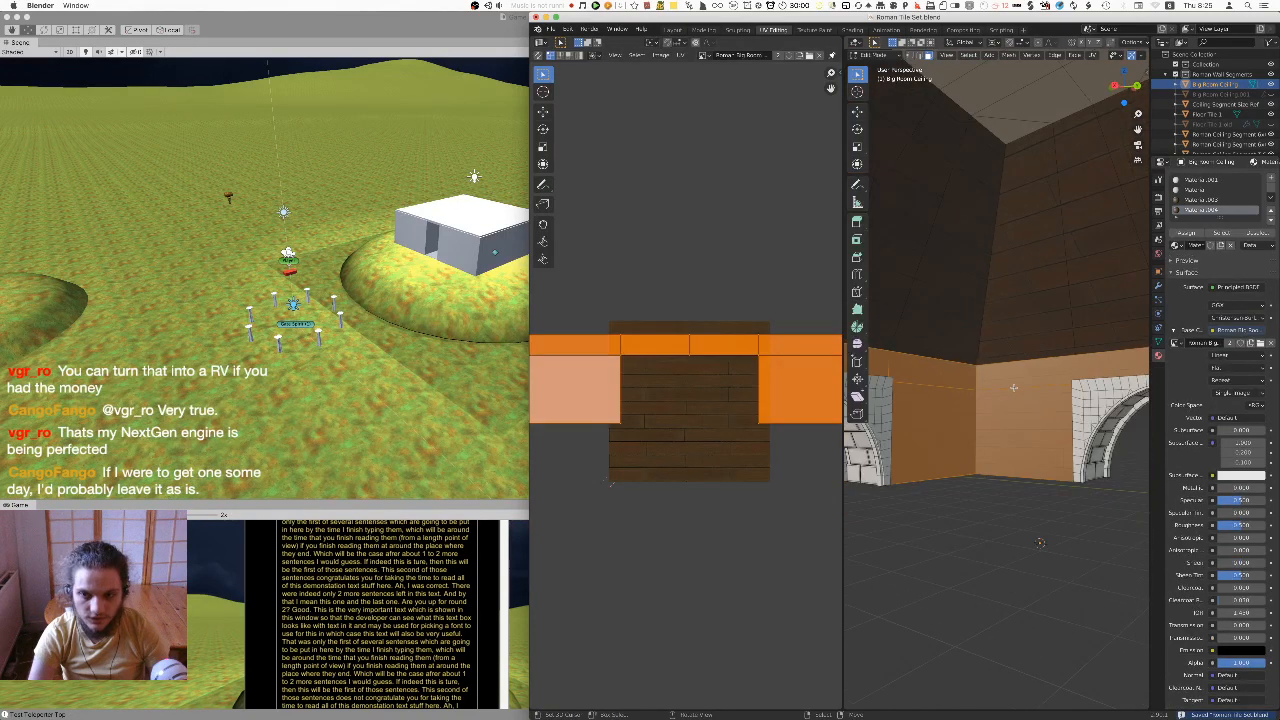
key("alt+a")
key("Tab")
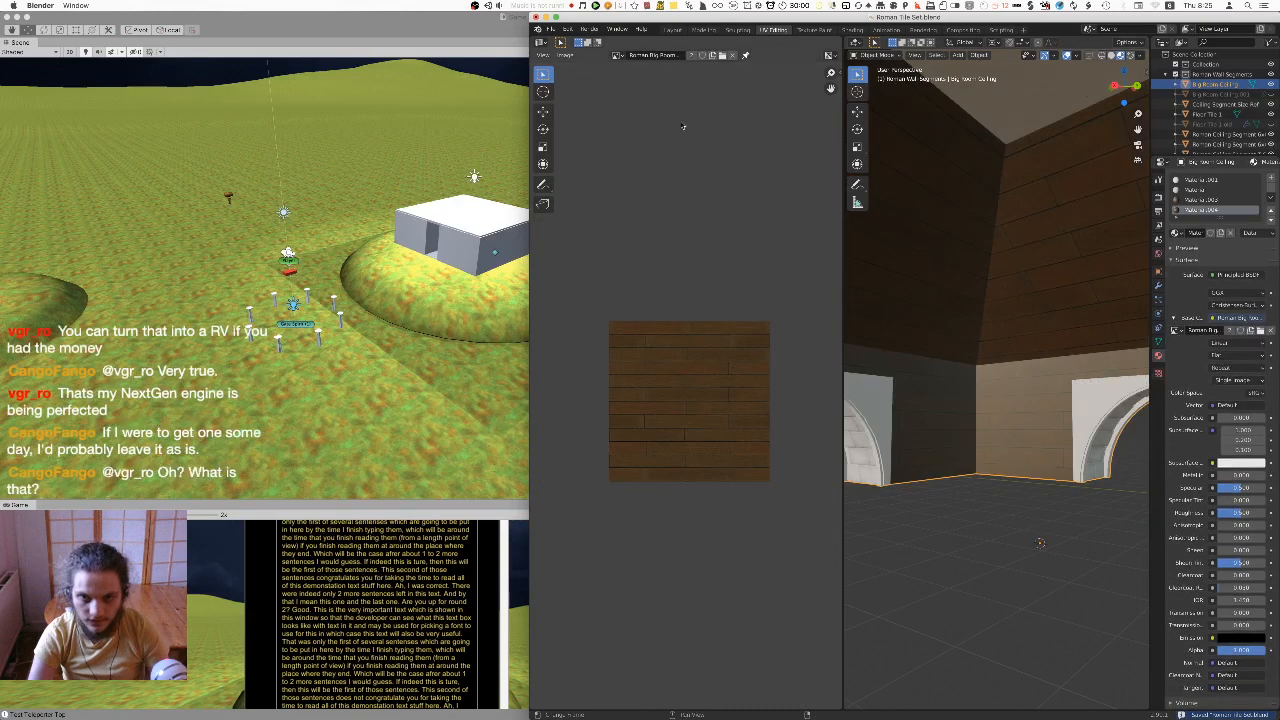
Export only the selected Big Room Ceiling as FBX, overwriting Big Room Ceiling FBX.fbx in the Mazes folder
left_click(550, 29)
mouse_move(590, 174)
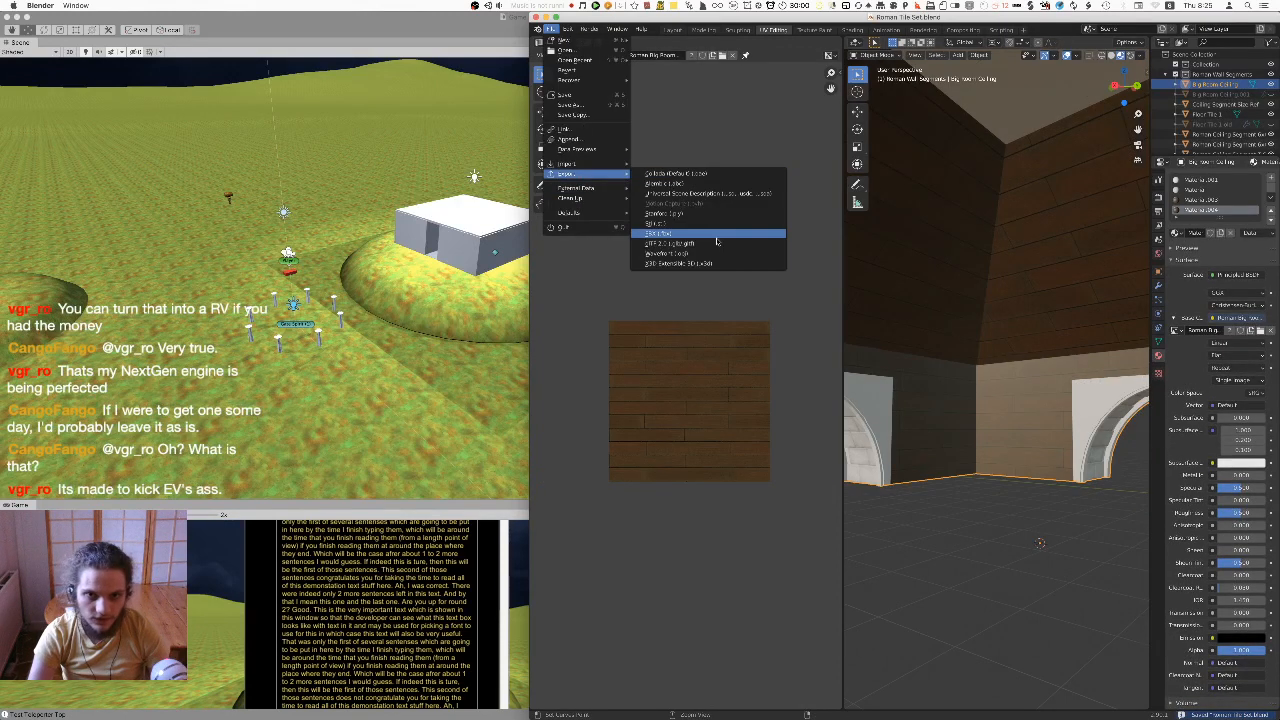
left_click(715, 239)
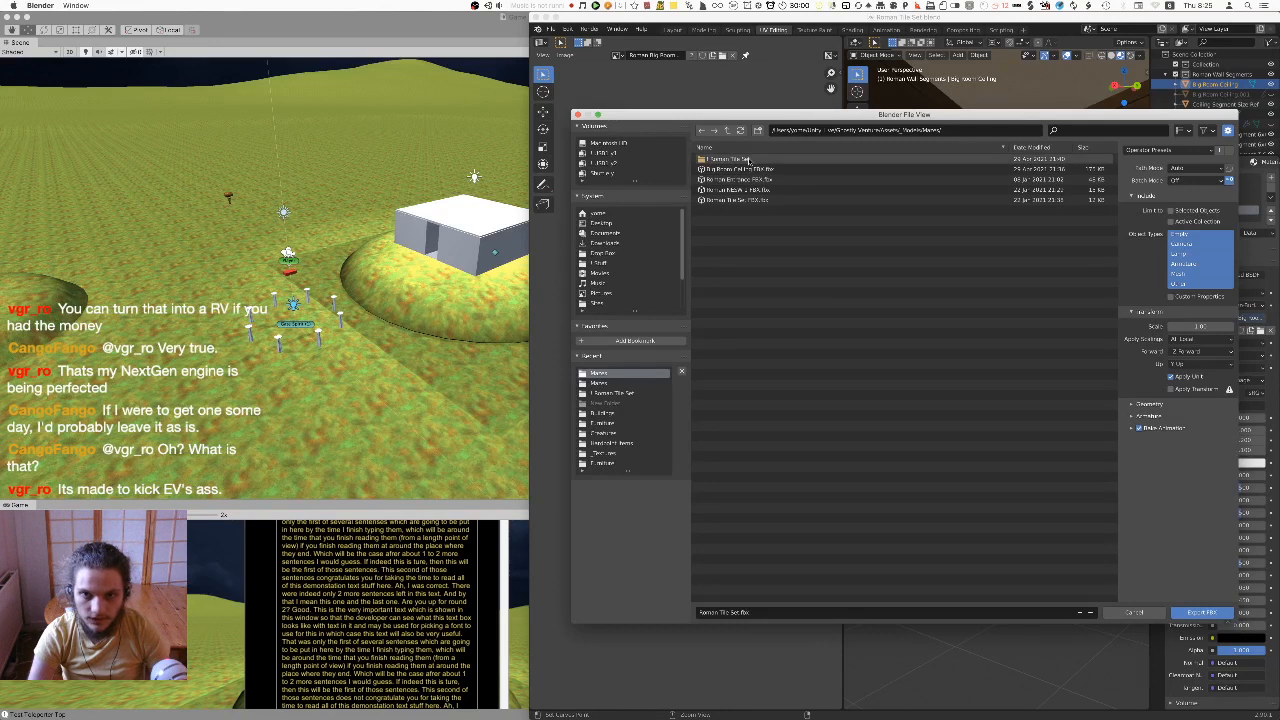
left_click(774, 170)
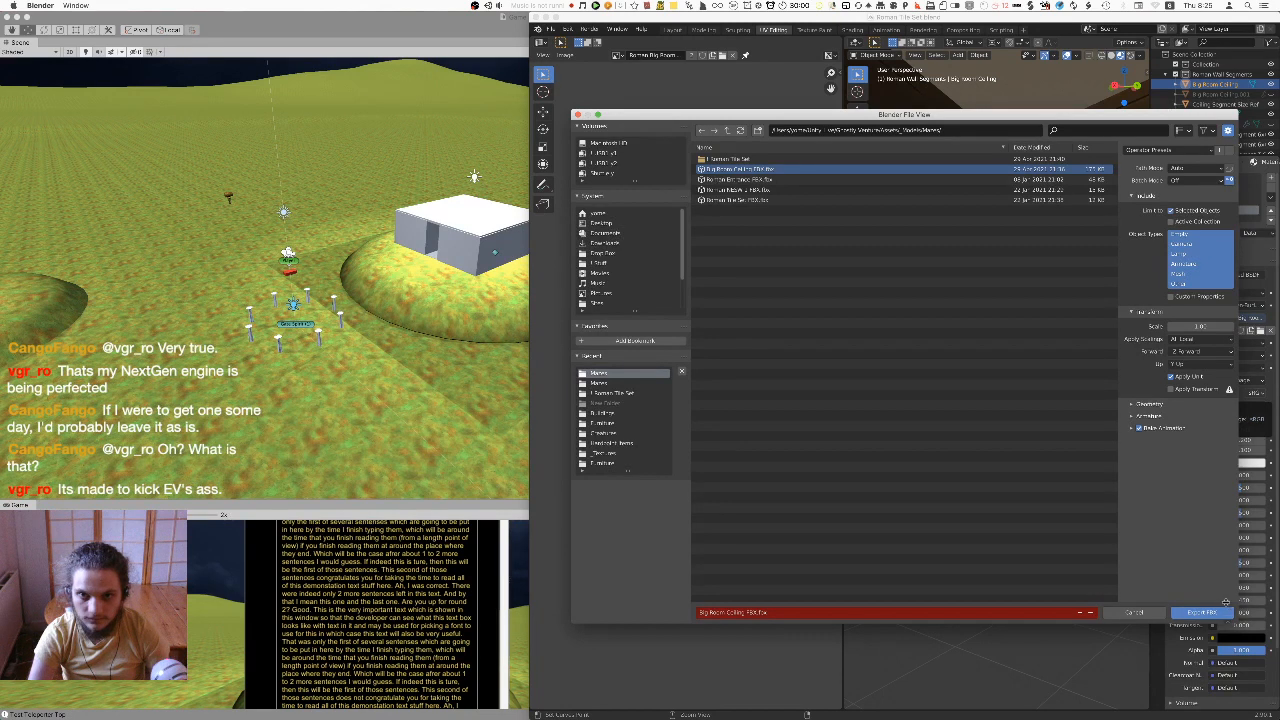
left_click(1222, 611)
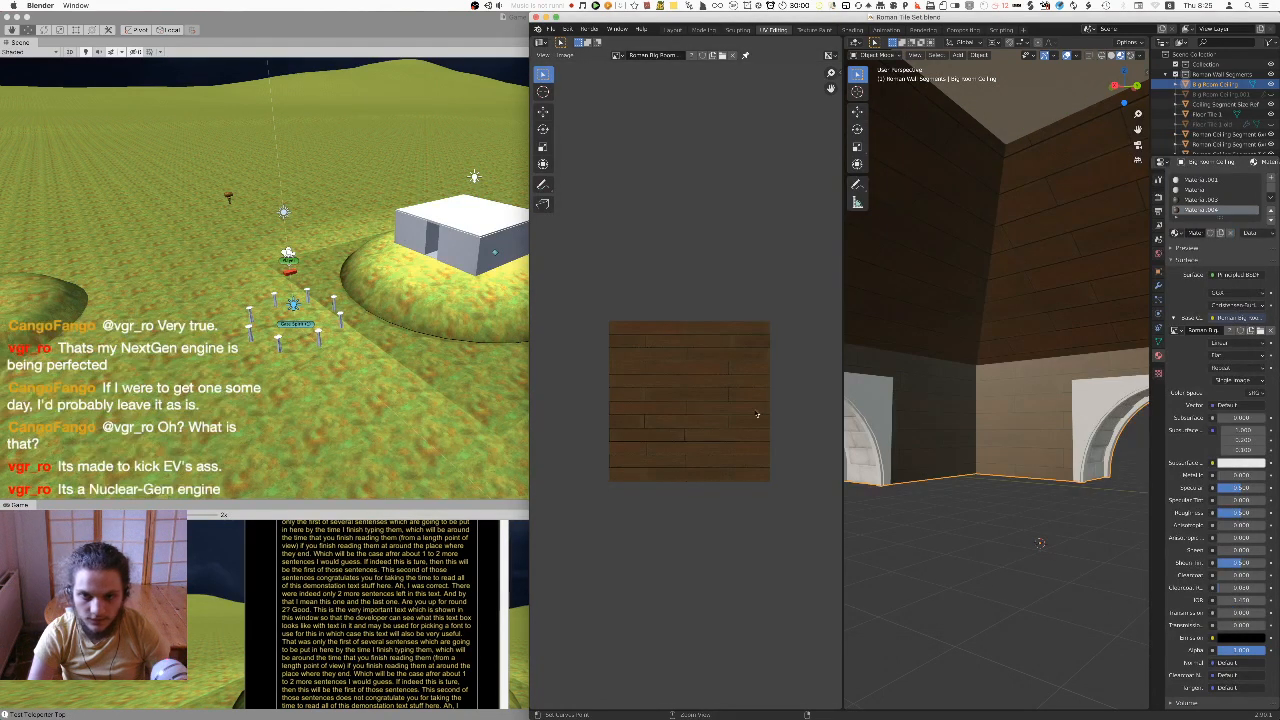
Switch to Unity, start Play mode and turn off the Scene view lighting above the generated maze
left_click(392, 372)
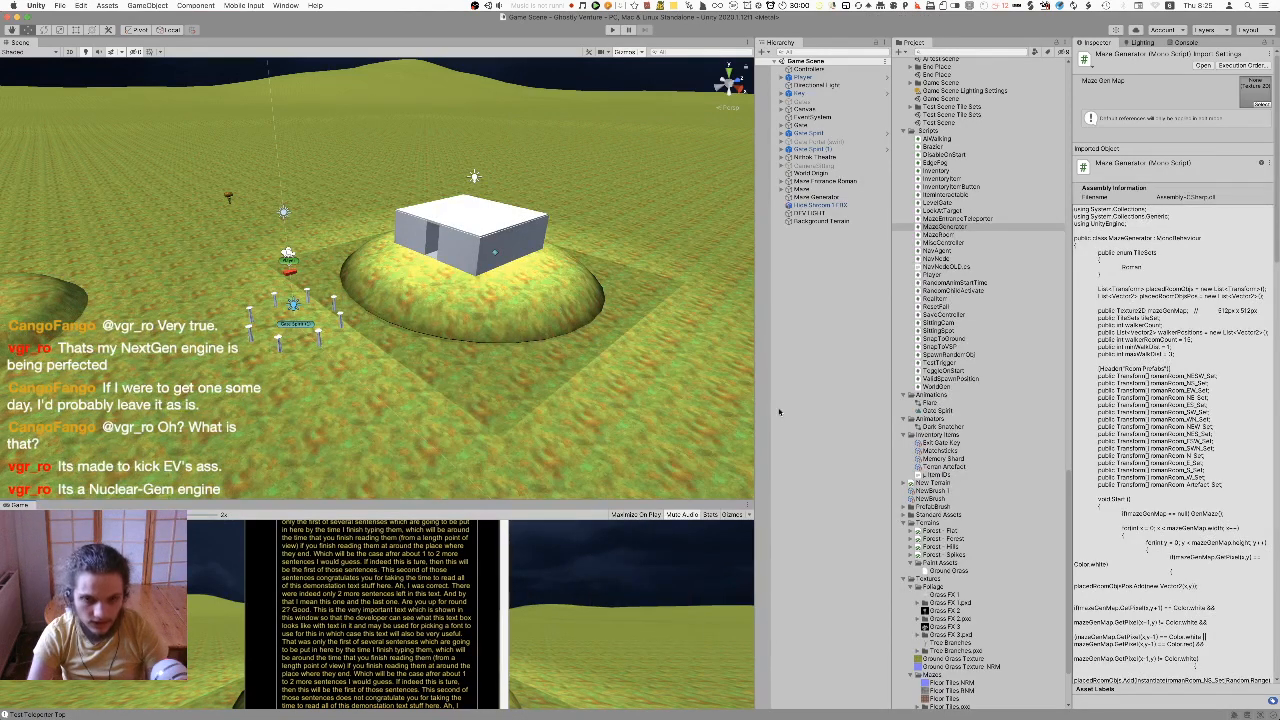
key("super+p")
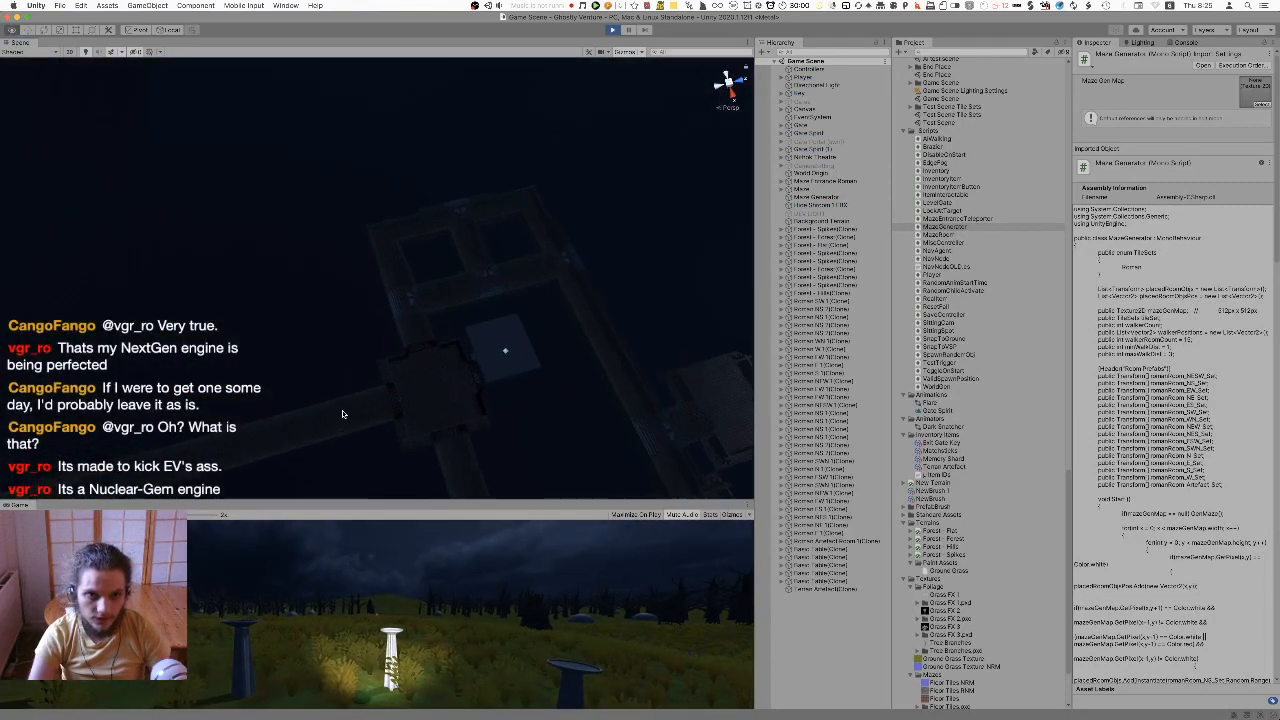
right_click_drag(343, 414, 557, 426)
key("w")
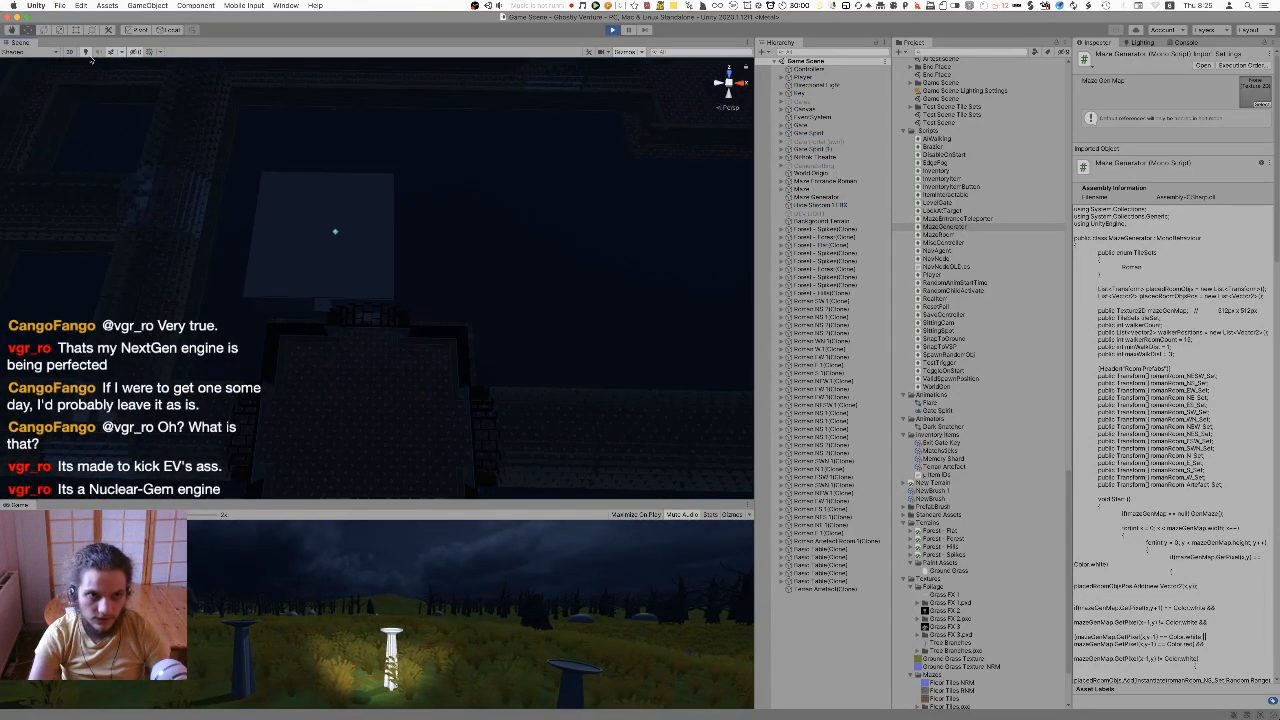
left_click(86, 52)
Fly into the maze's big room and select the ceiling segment of the adjoining arched tunnel
key("w")
right_click_drag(262, 205, 696, 71)
key("w")
key("w")
key("w")
right_click_drag(750, 190, 489, 238)
key("w")
key("s")
left_click(438, 260)
left_click(219, 279)
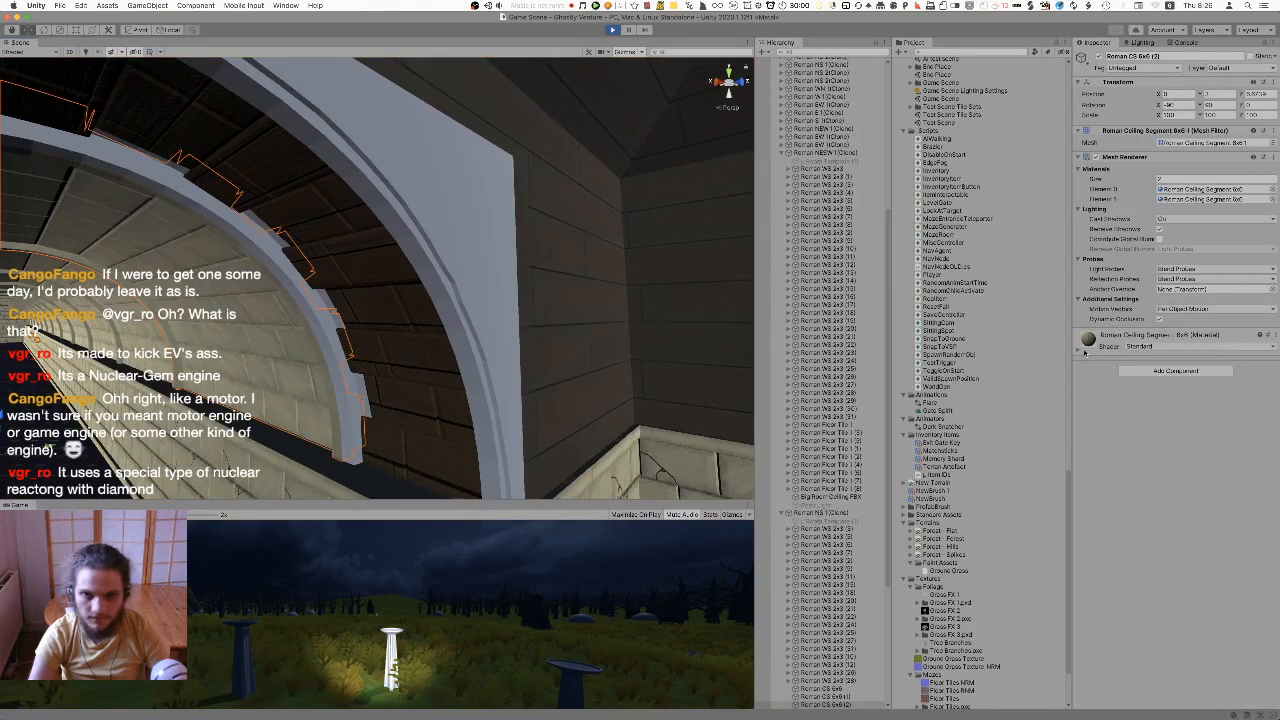
Try the Roman Ceiling Segment 6x6 material on the arch's untextured trim, inspect the arch and leave Play mode
left_click(1183, 190)
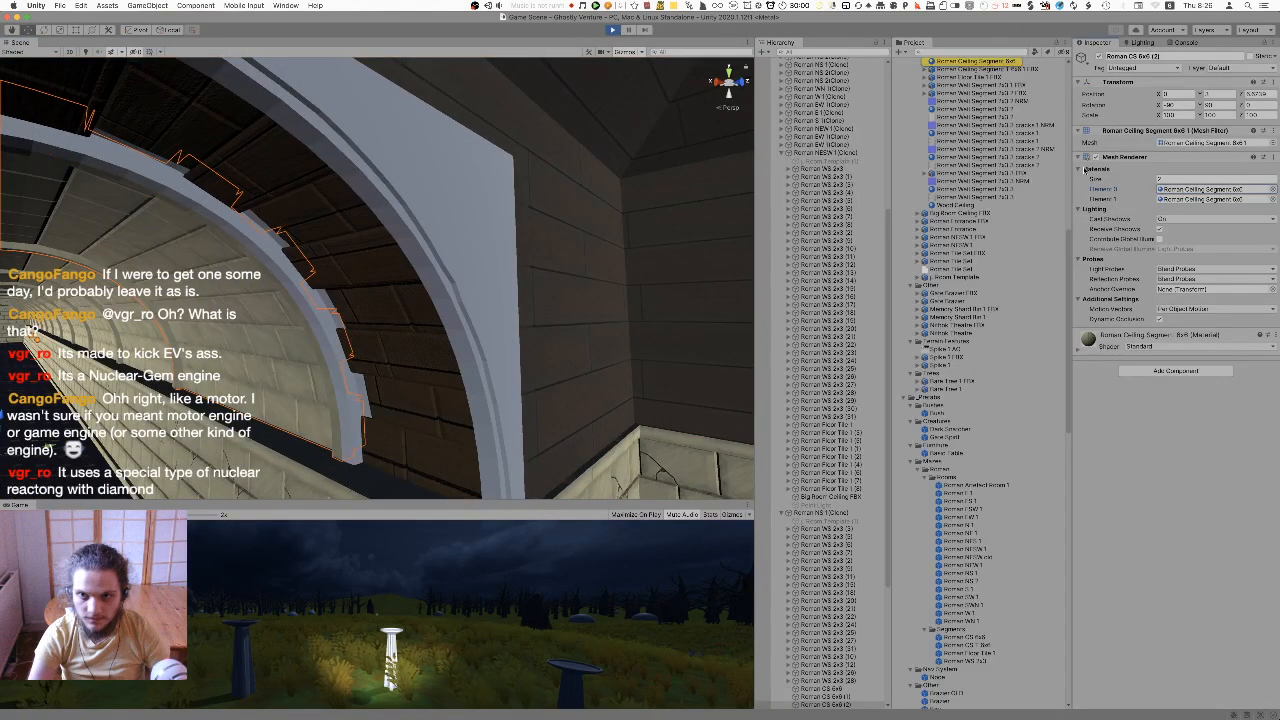
left_click_drag(975, 61, 404, 300)
right_click_drag(404, 300, 505, 268)
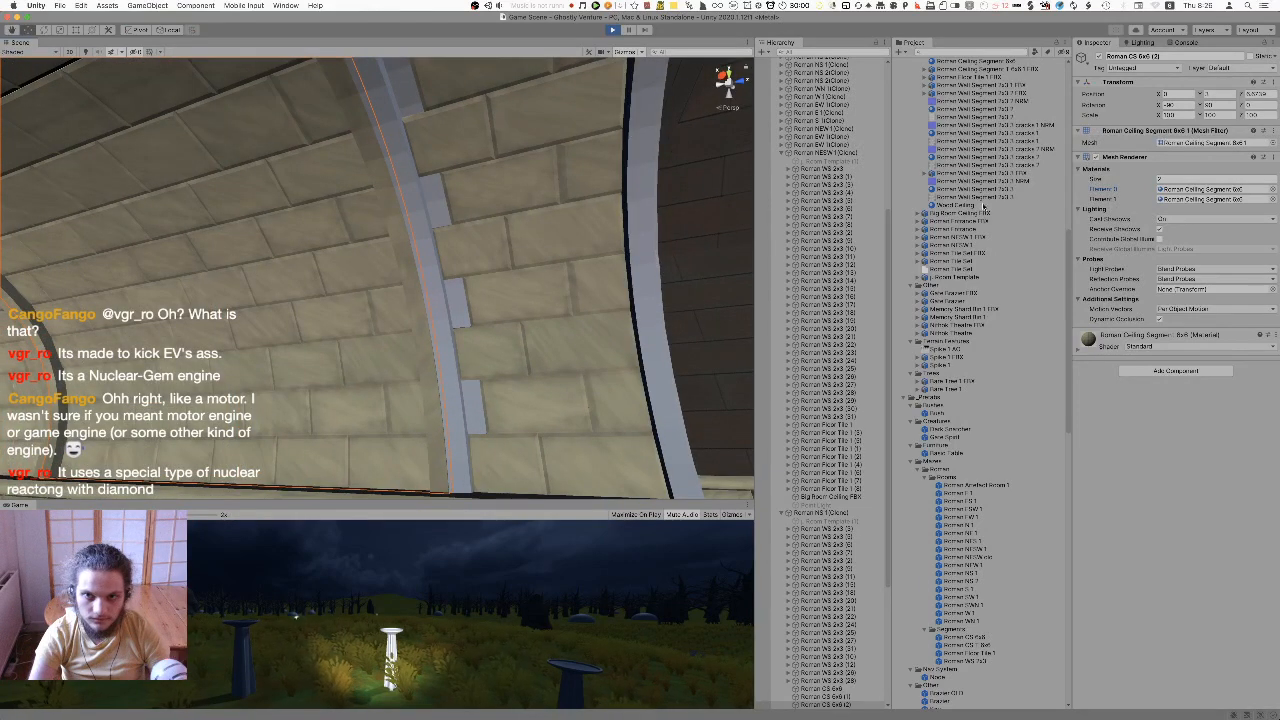
left_click_drag(988, 62, 437, 192)
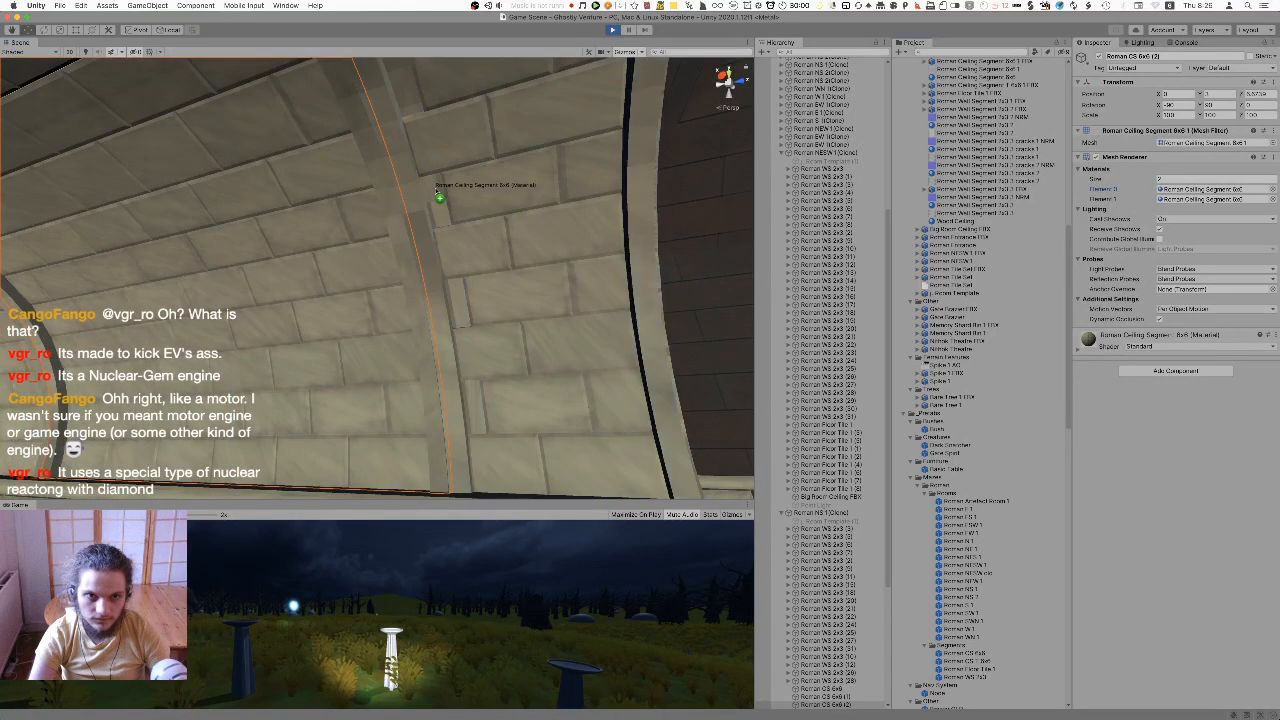
mouse_move(506, 315)
right_mouse_down()
mouse_move(555, 320)
mouse_move(509, 334)
mouse_move(319, 330)
mouse_move(491, 309)
right_mouse_up()
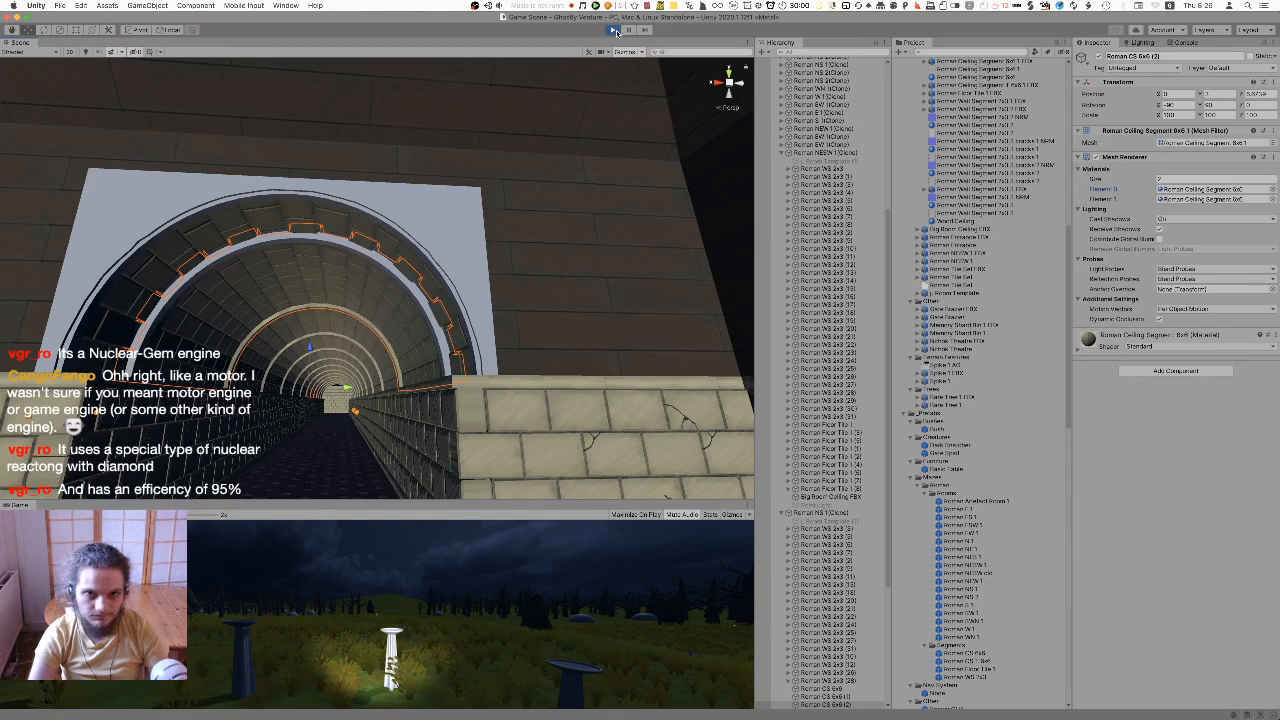
scroll(1022, 355, "down", 5)
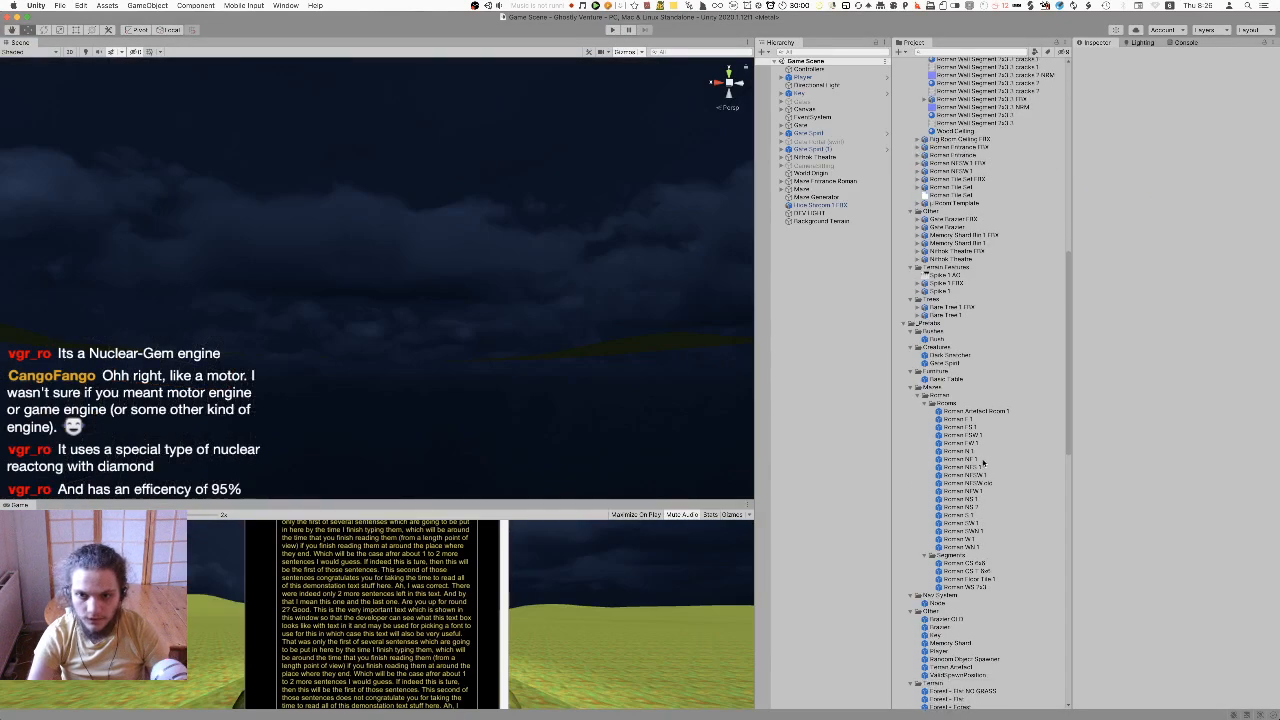
Open the Roman NESW 1 room prefab for editing and turn off the Scene view lighting
left_click(994, 476)
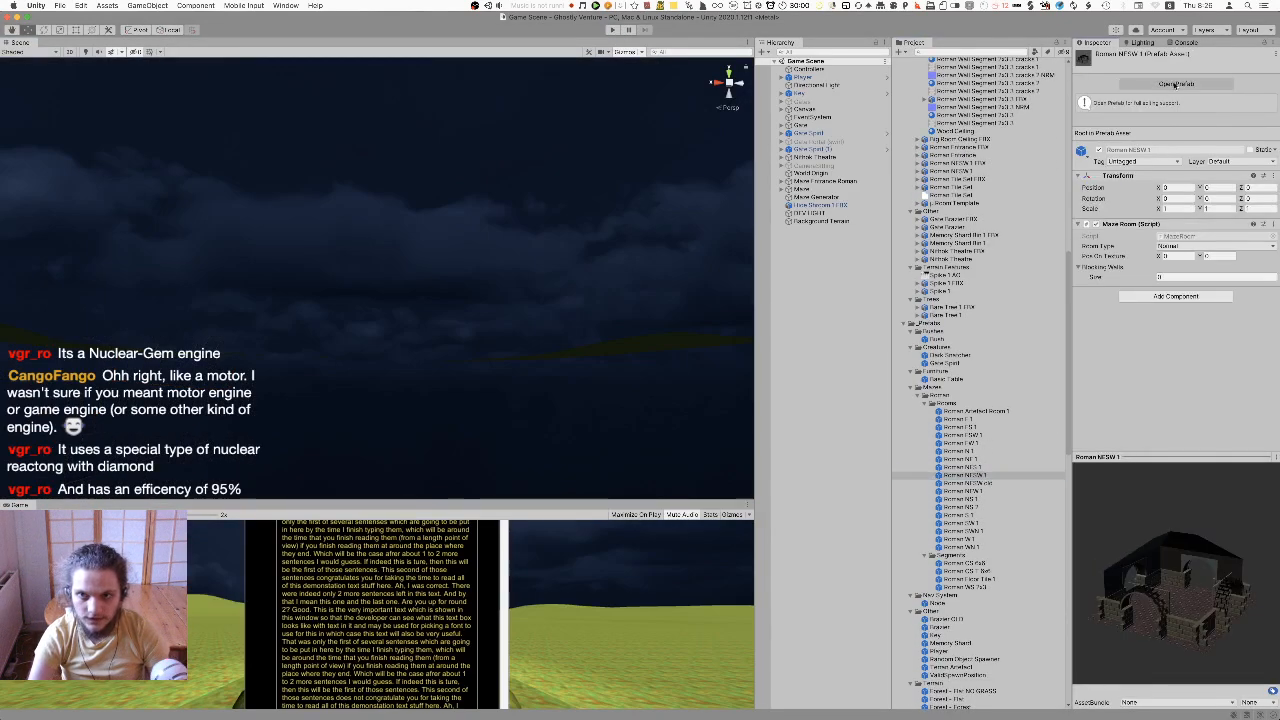
left_click(1176, 84)
left_click(87, 51)
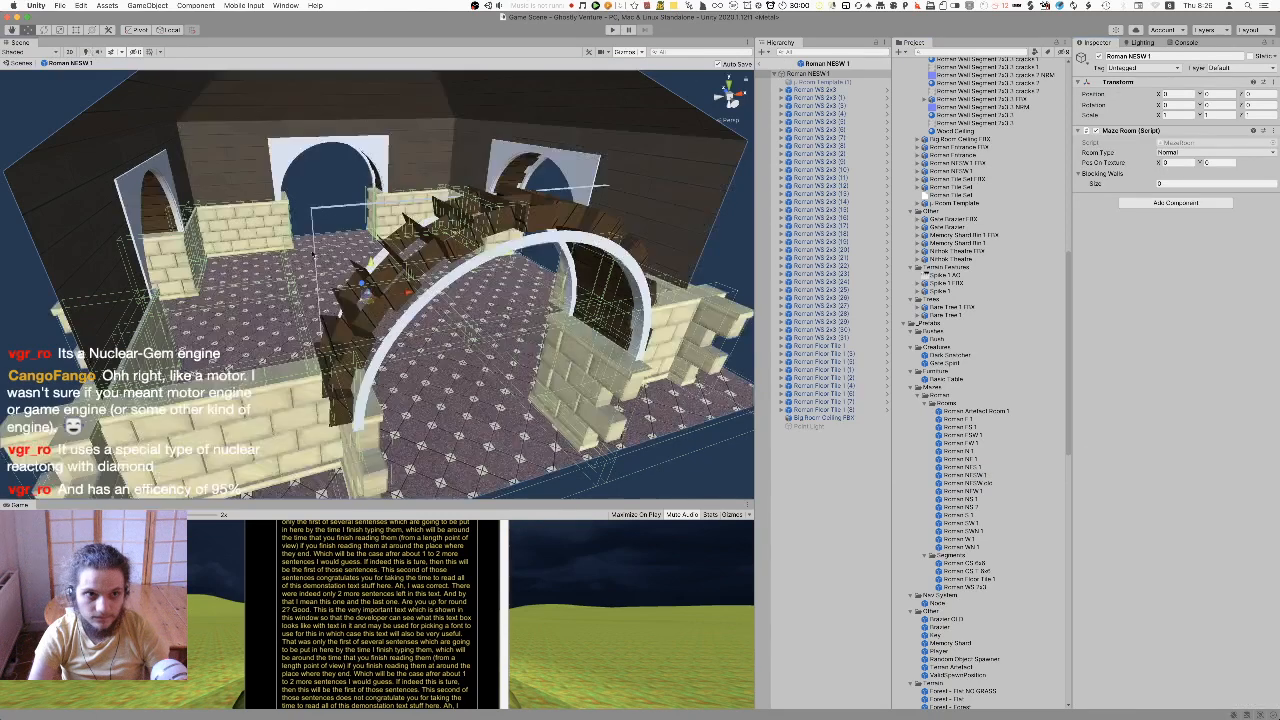
Examine the wooden ceiling and the arch openings of the Roman NESW 1 room with Scene lighting on and off
scroll(345, 275, "up", 8)
right_click_drag(345, 275, 331, 100)
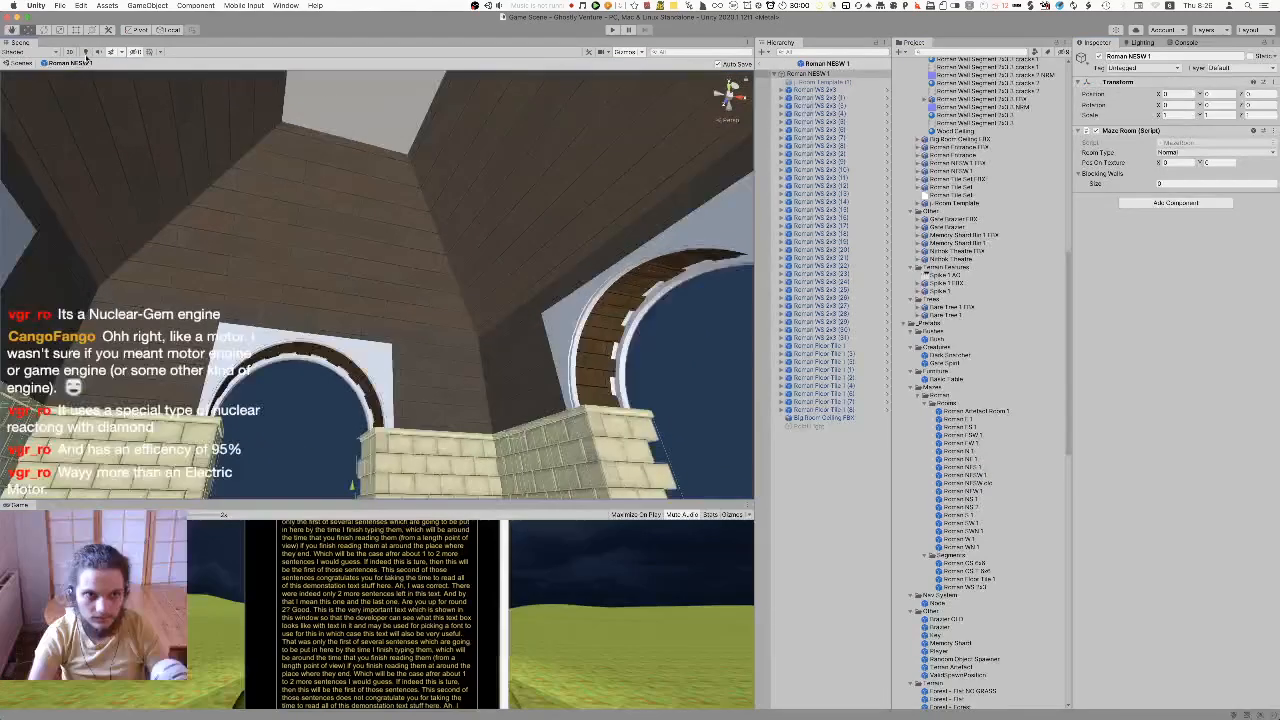
left_click(87, 51)
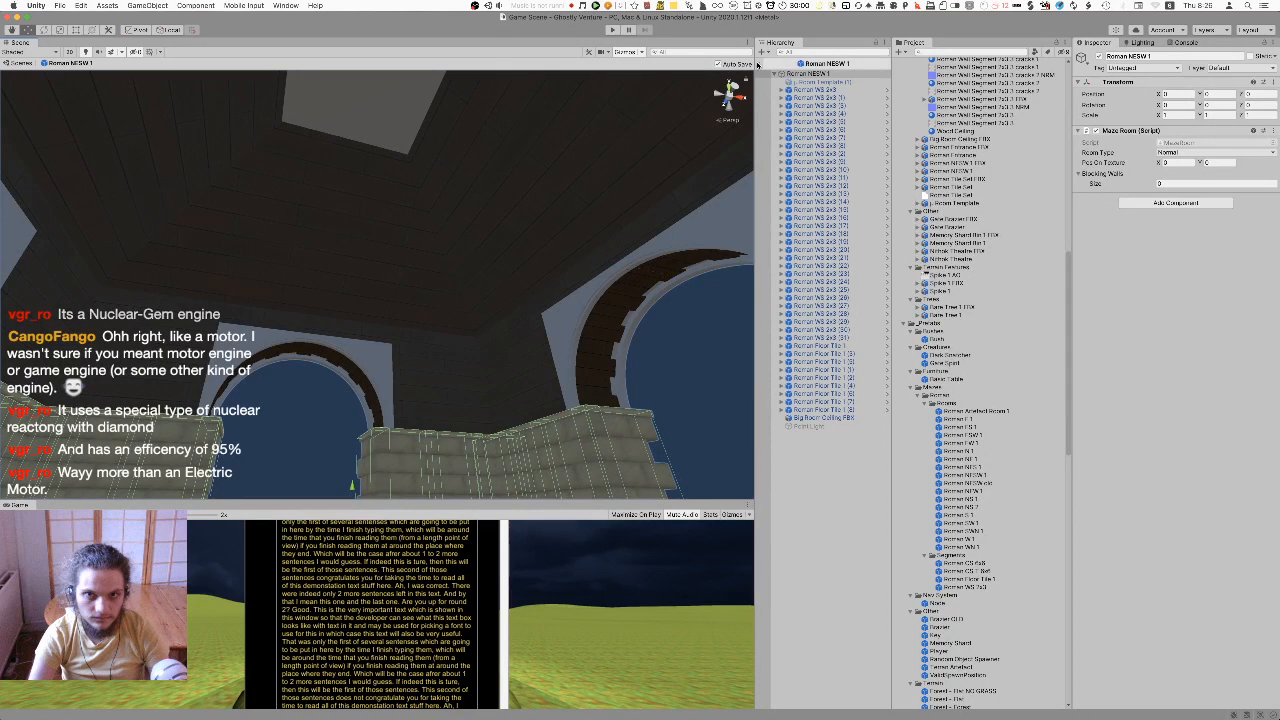
right_click_drag(501, 229, 672, 238)
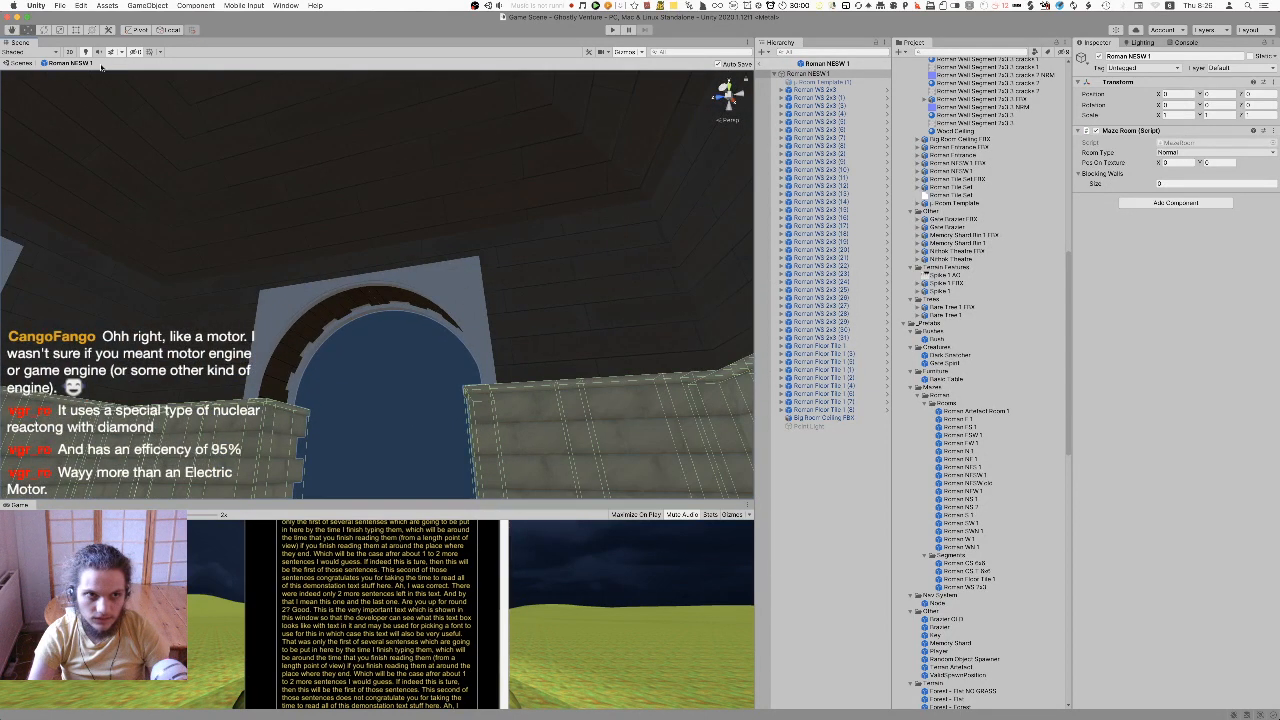
left_click(87, 51)
right_click_drag(396, 226, 520, 234)
scroll(1037, 126, "up", 4)
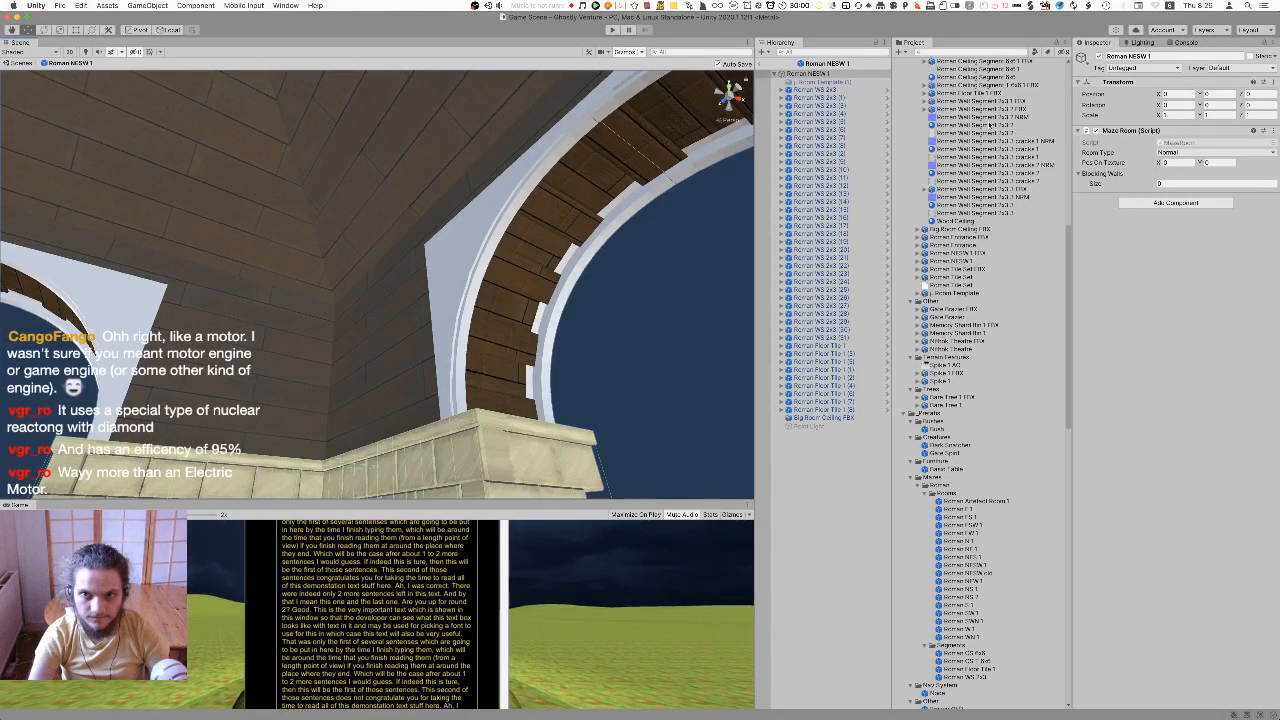
Apply the Roman Ceiling Segment 6x6 stone material to the wooden inner surfaces of the room's arches
scroll(996, 89, "up", 2)
left_click_drag(997, 114, 399, 245)
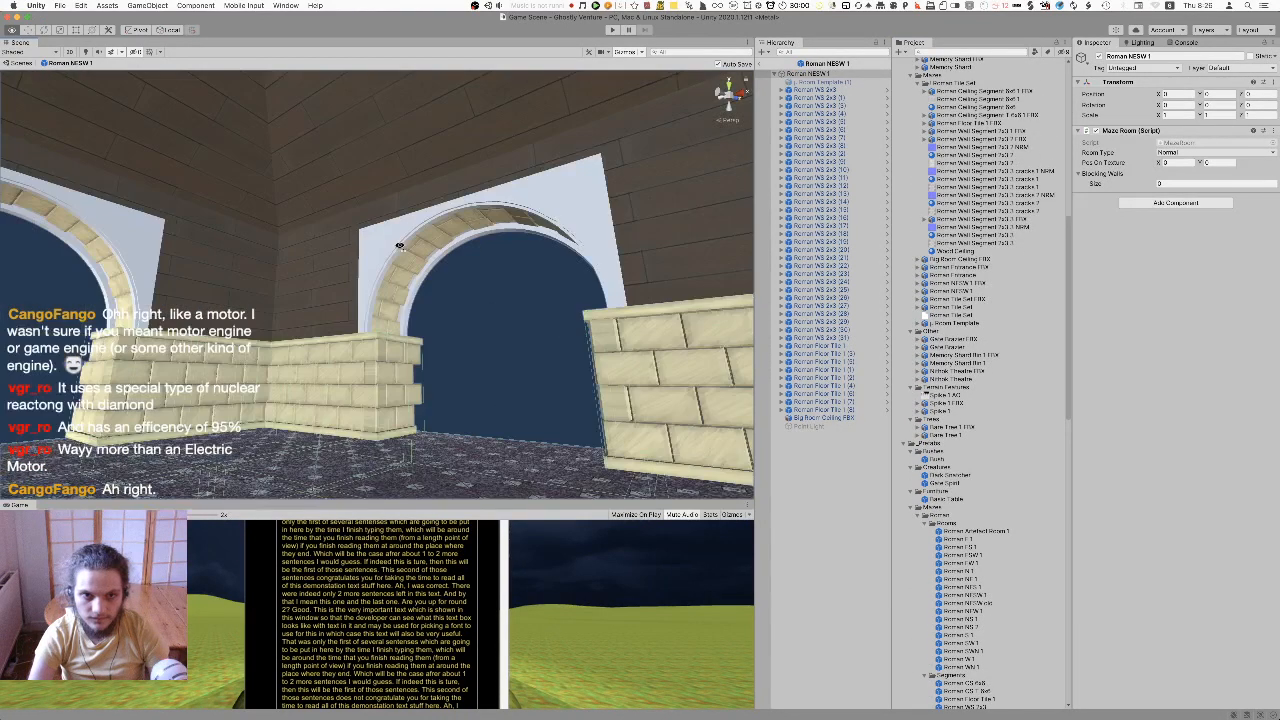
right_click_drag(399, 245, 320, 243)
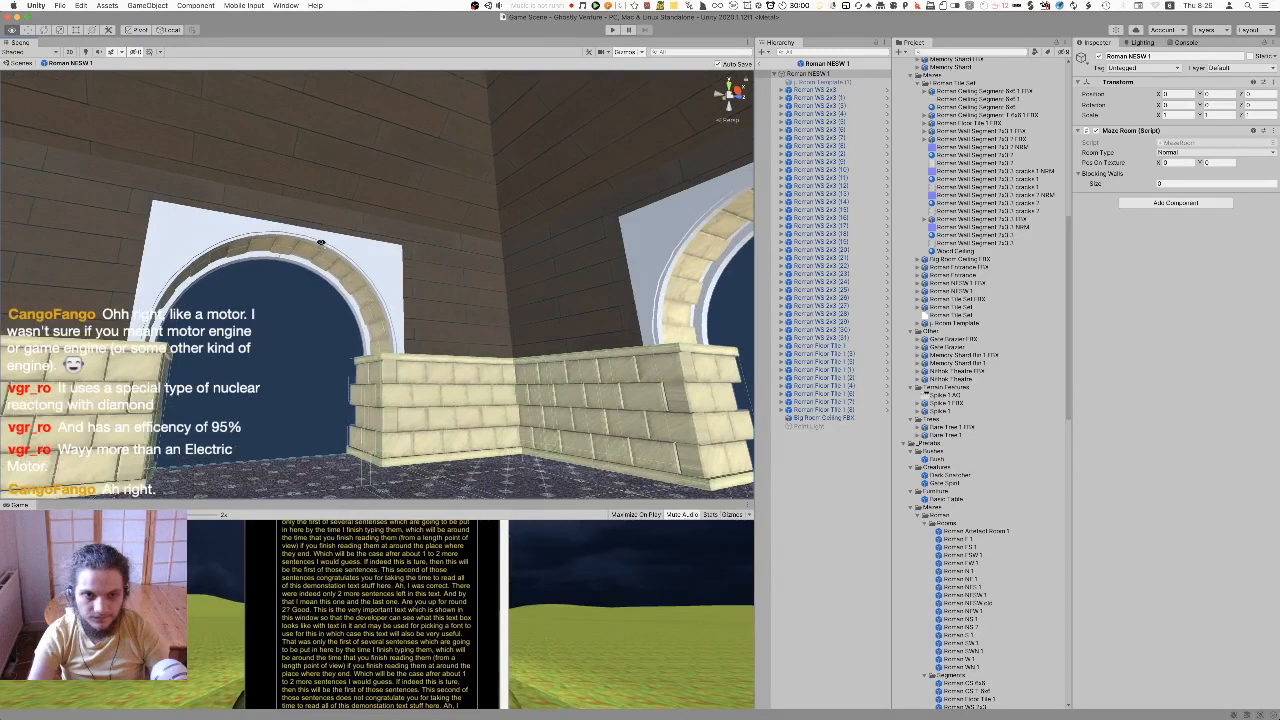
Apply Roman Ceiling Segment 6x6 to the ceiling's plain white top panel and return to the Game Scene
left_click(267, 337)
right_click_drag(267, 337, 367, 250)
key("s")
key("w")
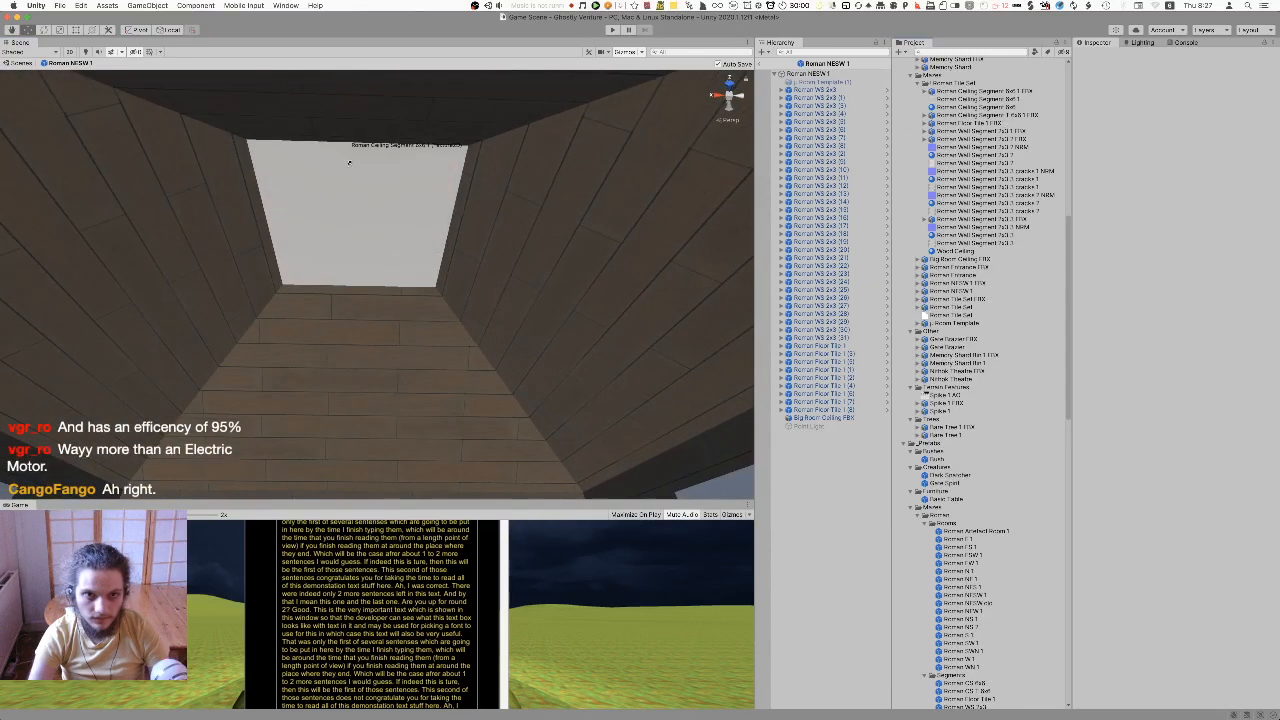
right_click_drag(362, 203, 927, 430)
left_click(761, 63)
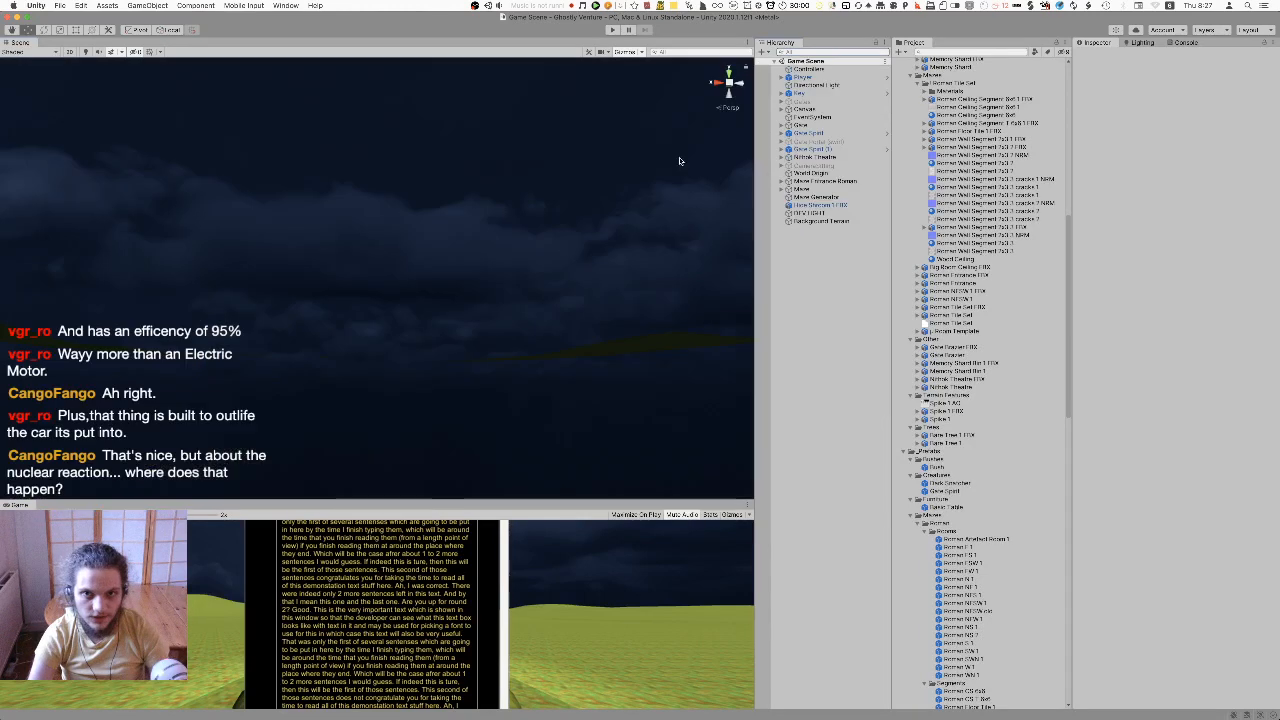
Start Play mode with the Game view maximised and walk across the field to the grey maze entrance building
key("super+p")
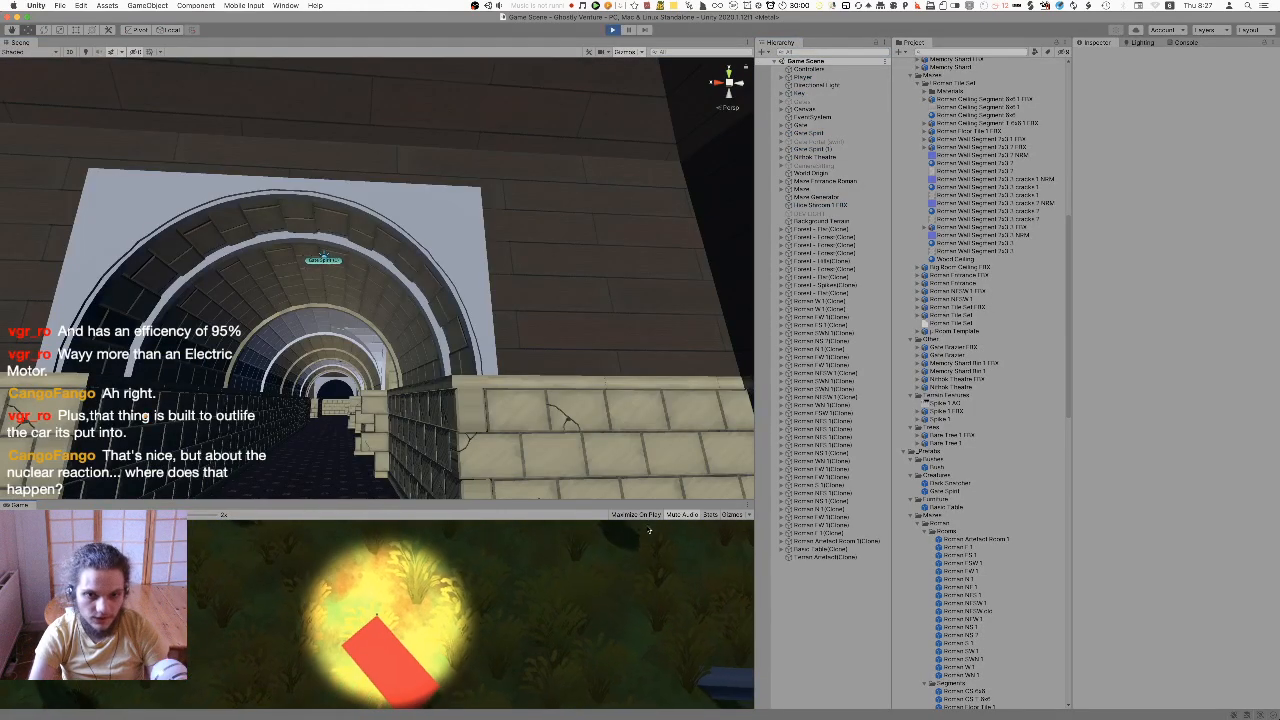
left_click(630, 30)
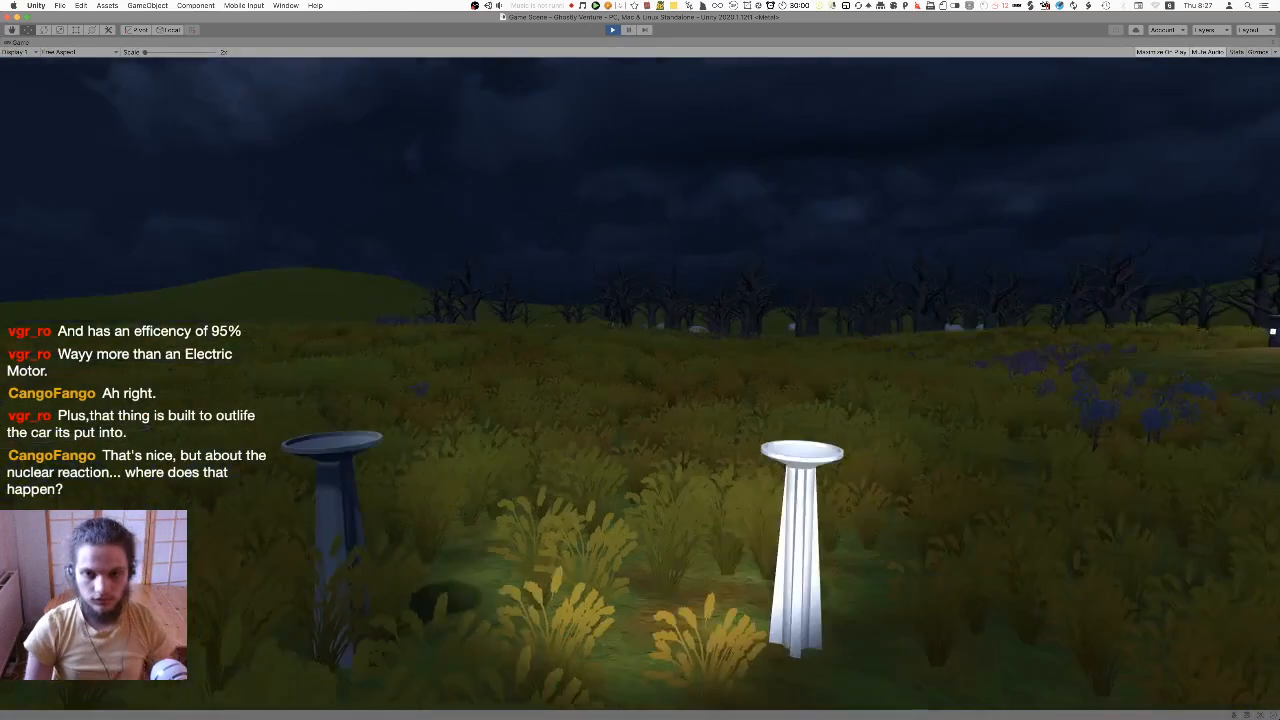
key("w")
key("w")
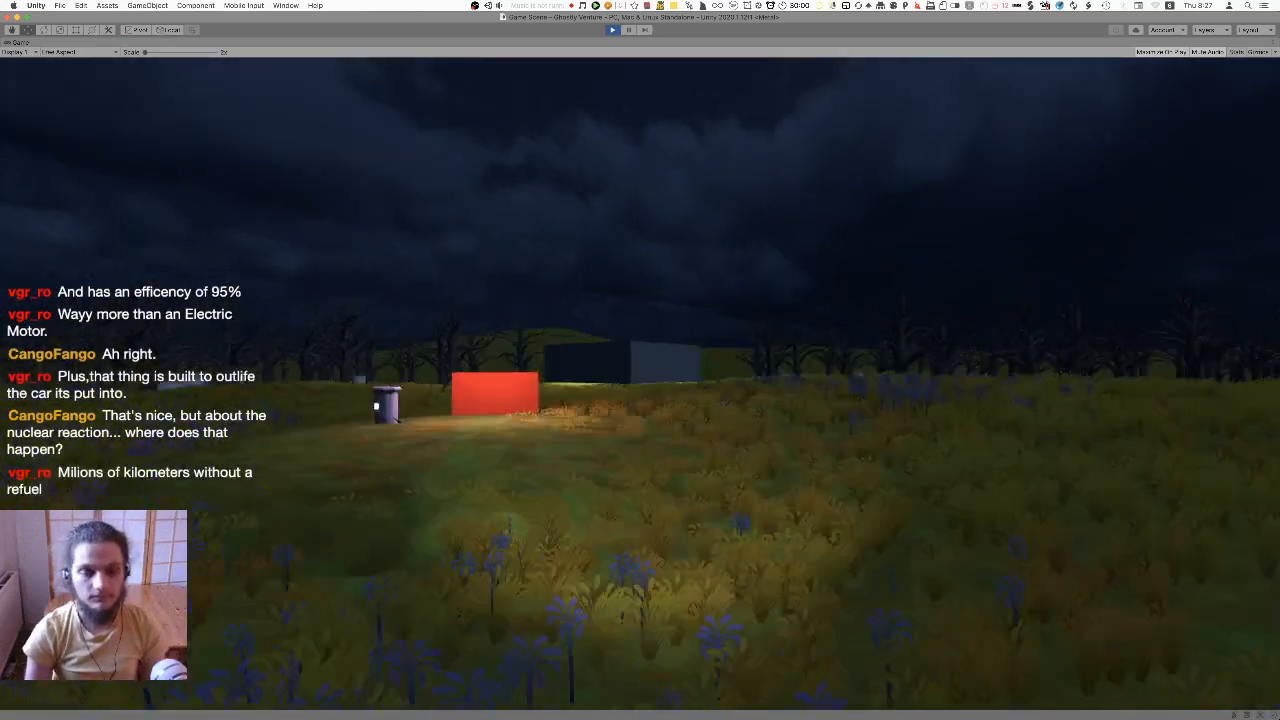
key("w")
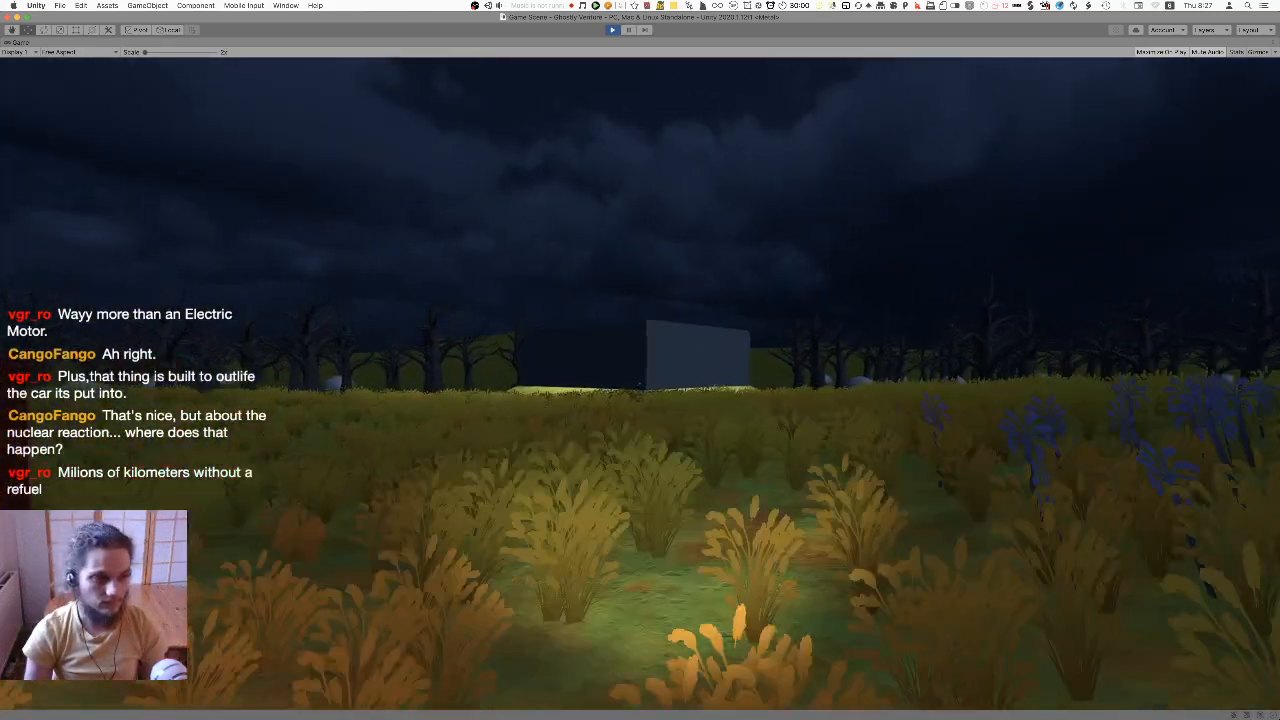
key("w")
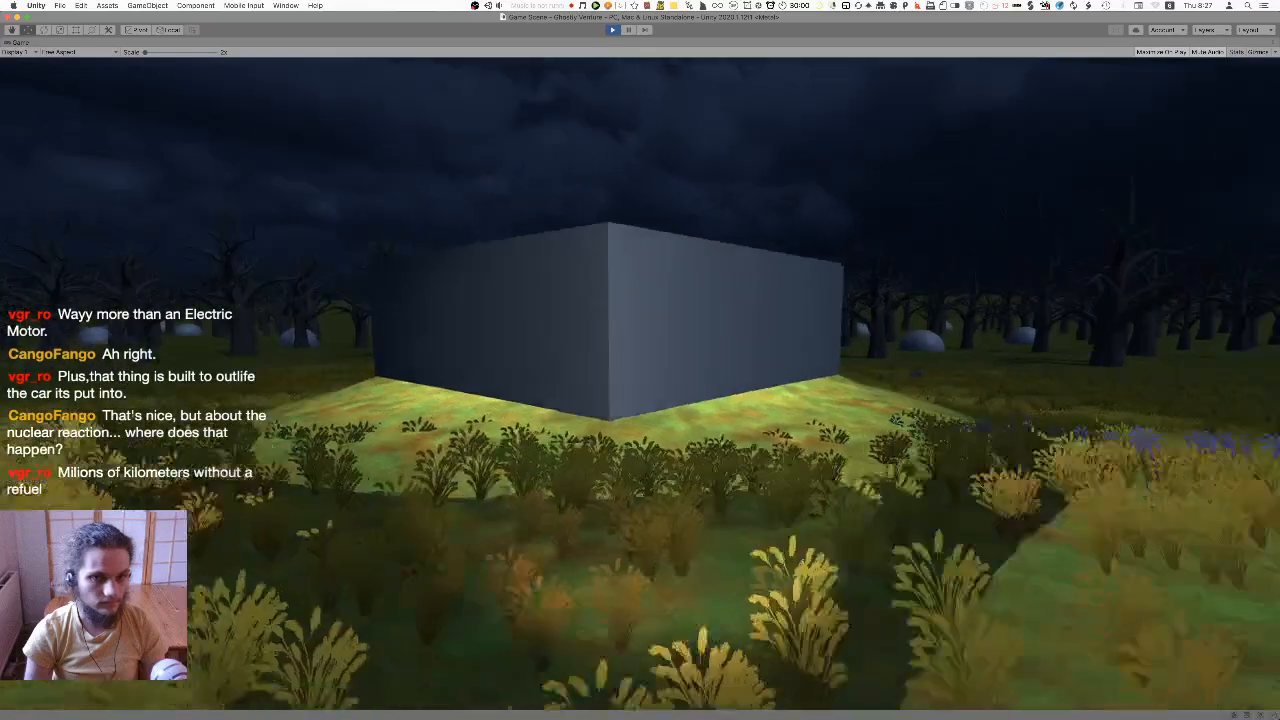
Enter the maze through the grey building and inspect the big room's wooden ceiling and arches by flashlight
key("w")
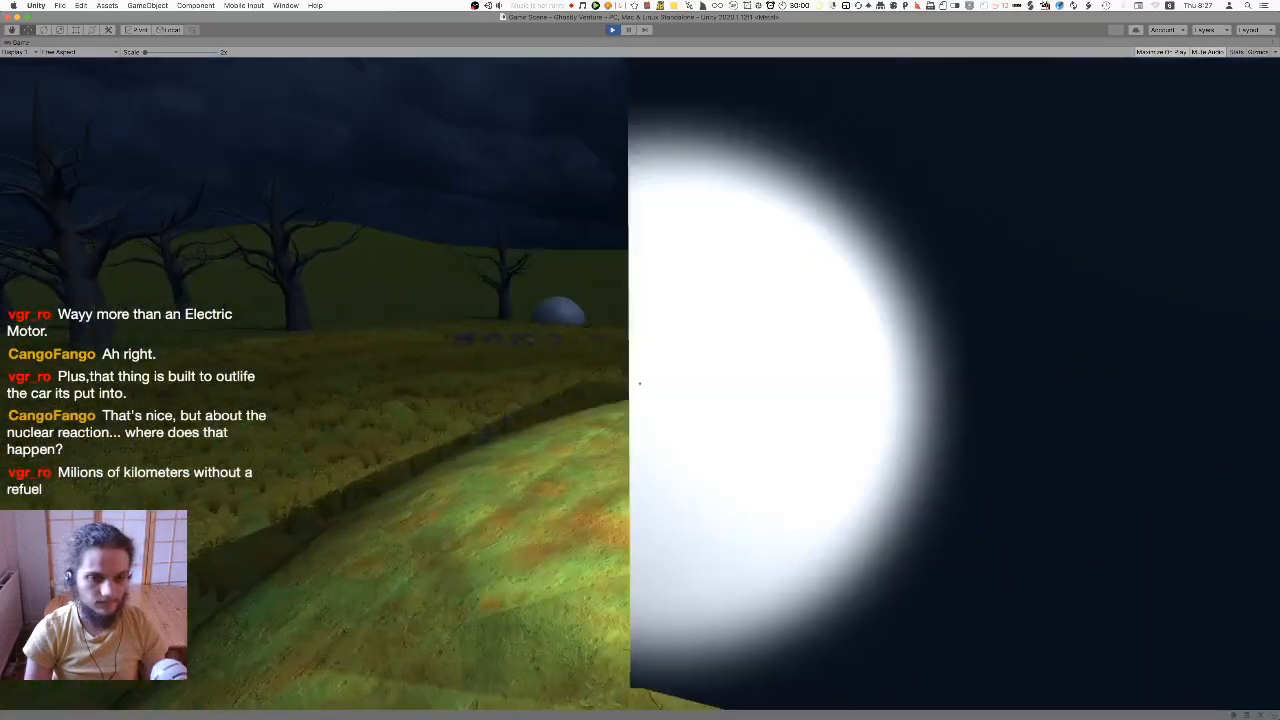
key("w")
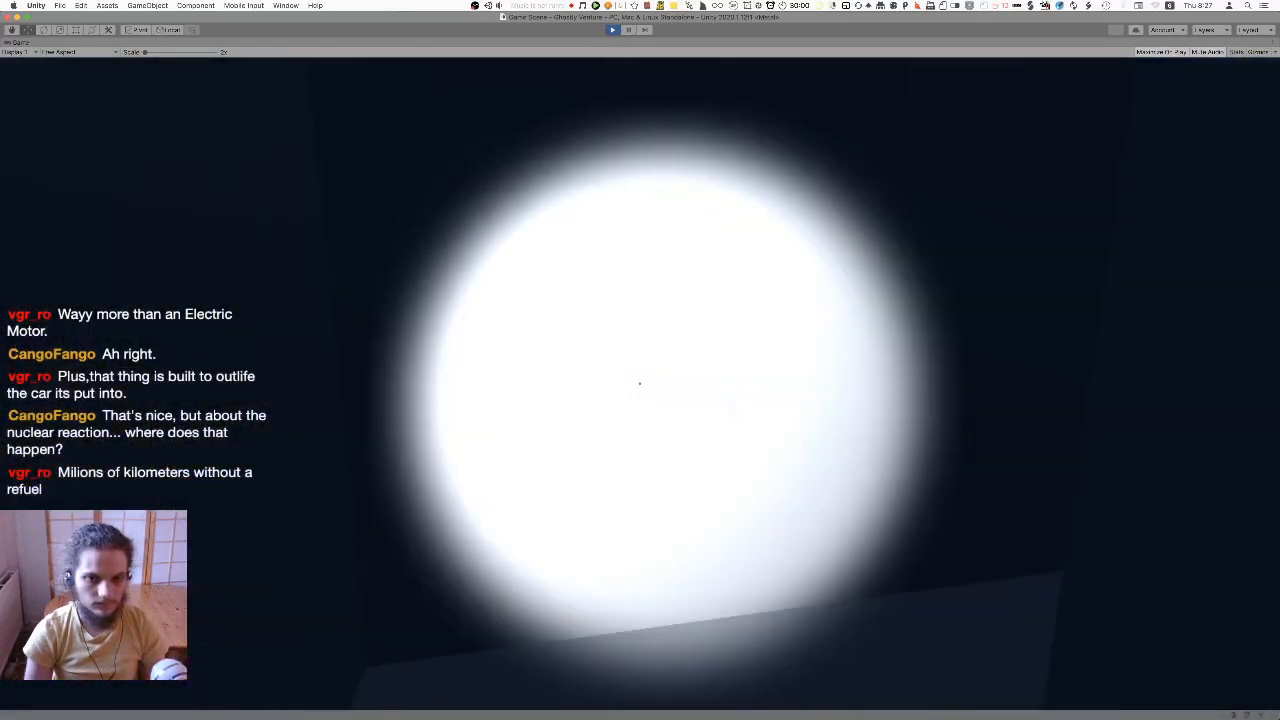
key("w")
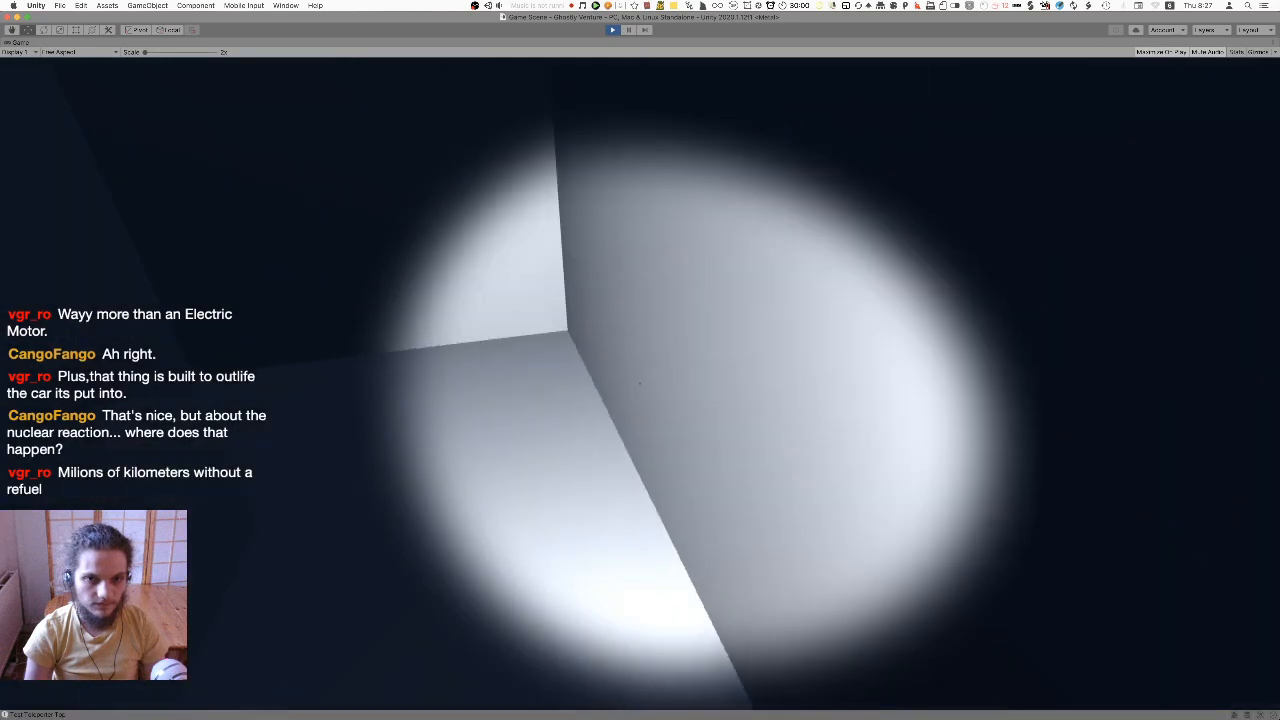
key("w")
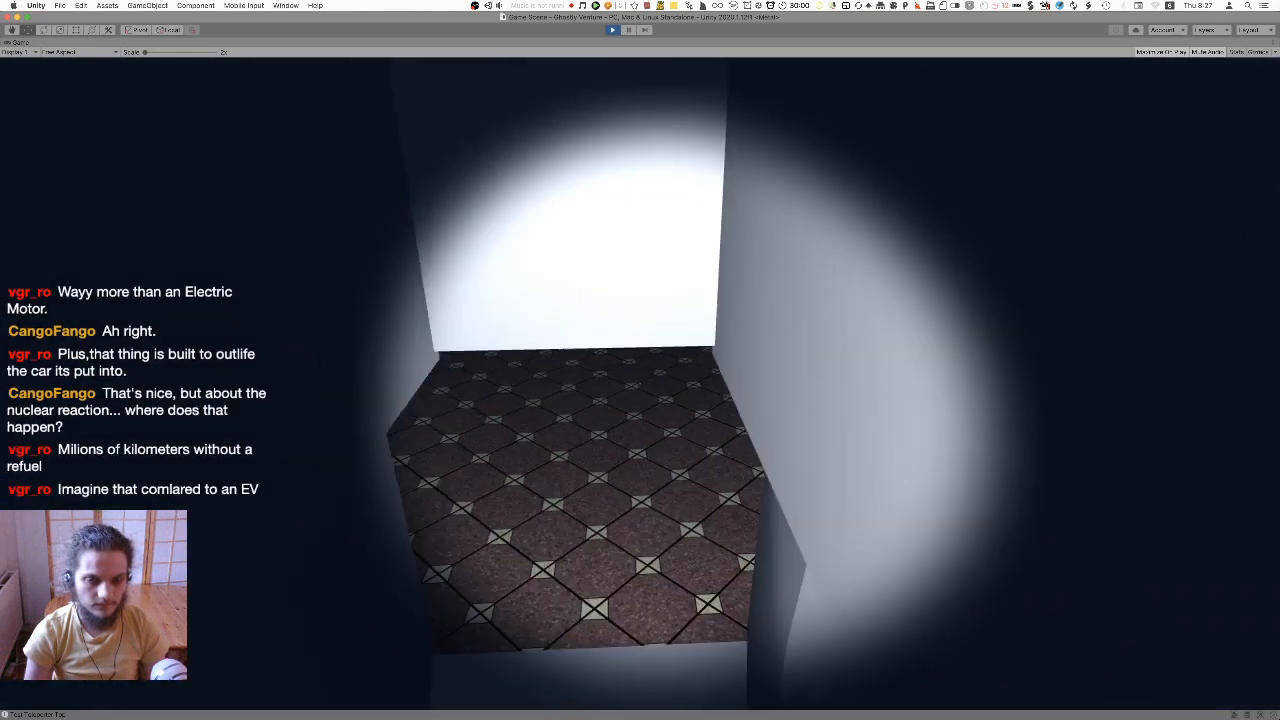
key("w")
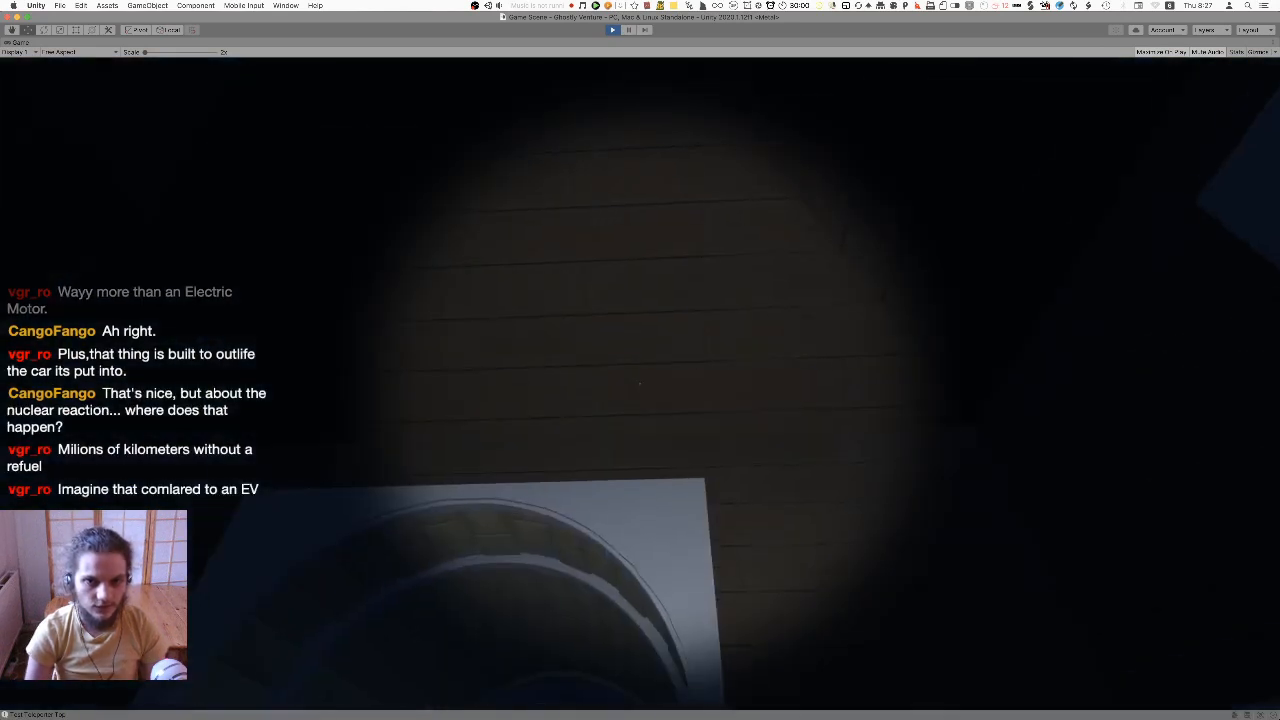
key("w")
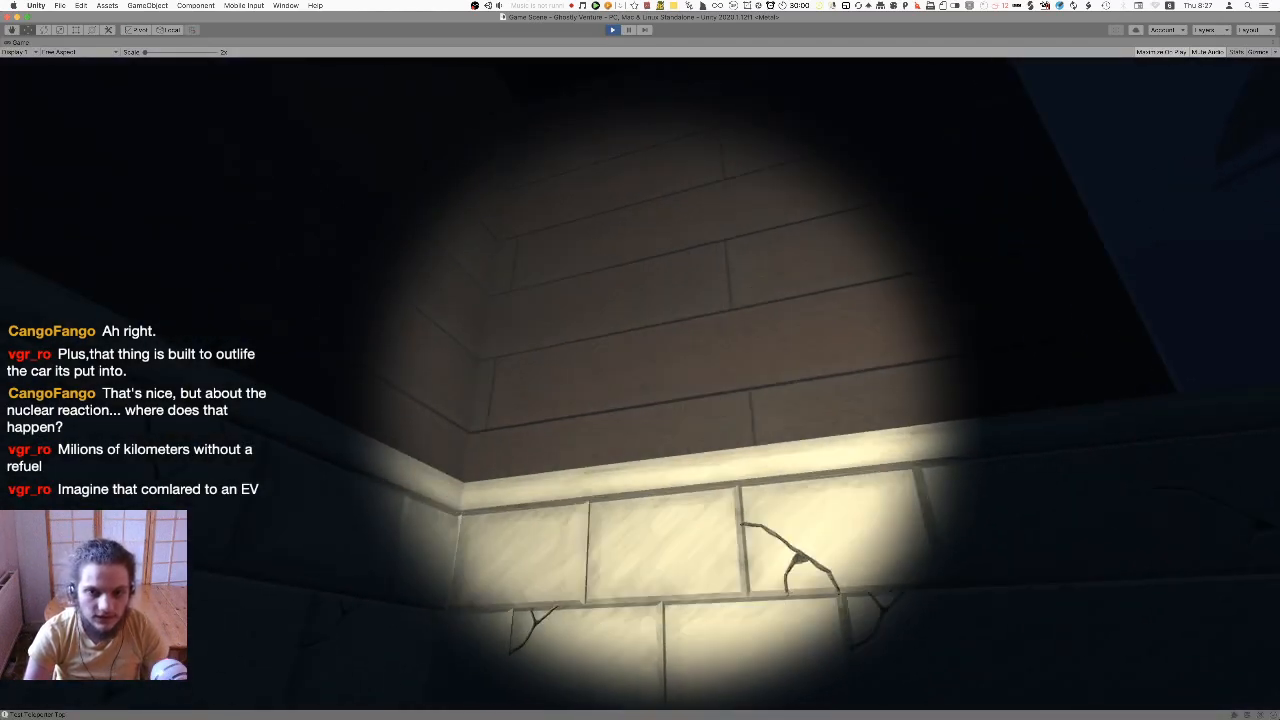
key("w")
key("w")
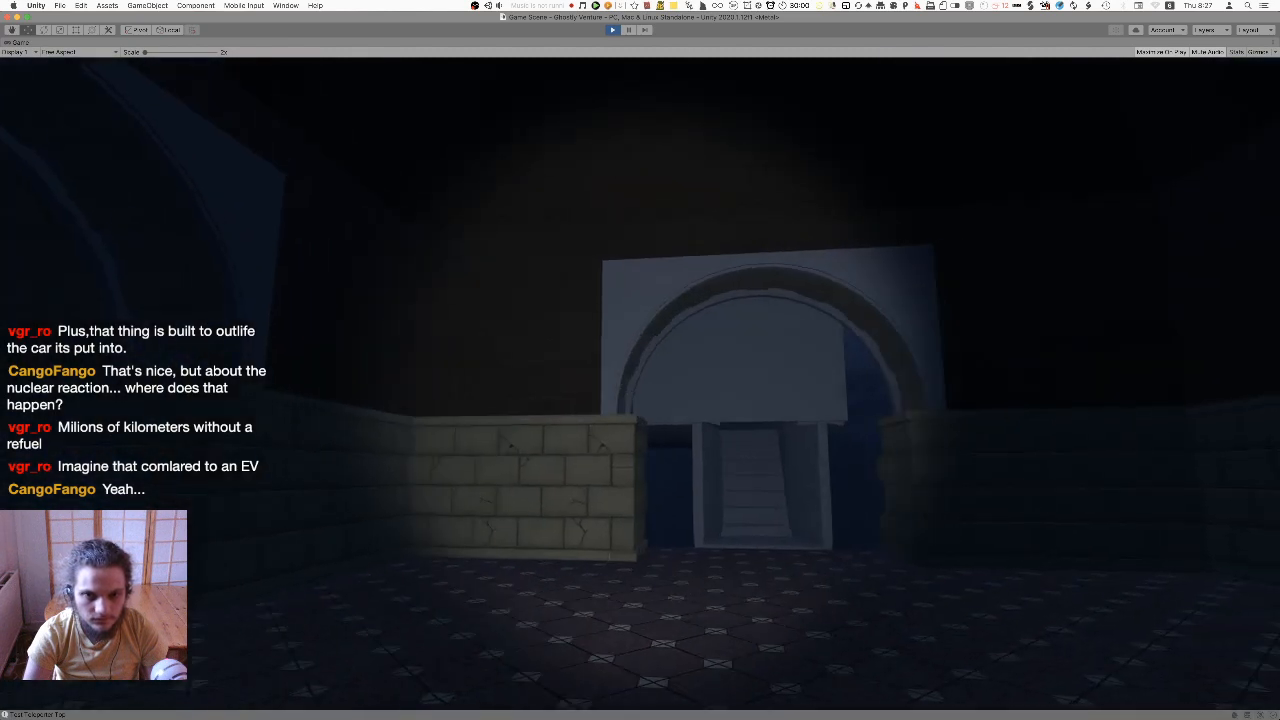
Walk from the big room through the arched tunnels to the roofless room with the blue cube, checking wall and ceiling textures
key("w")
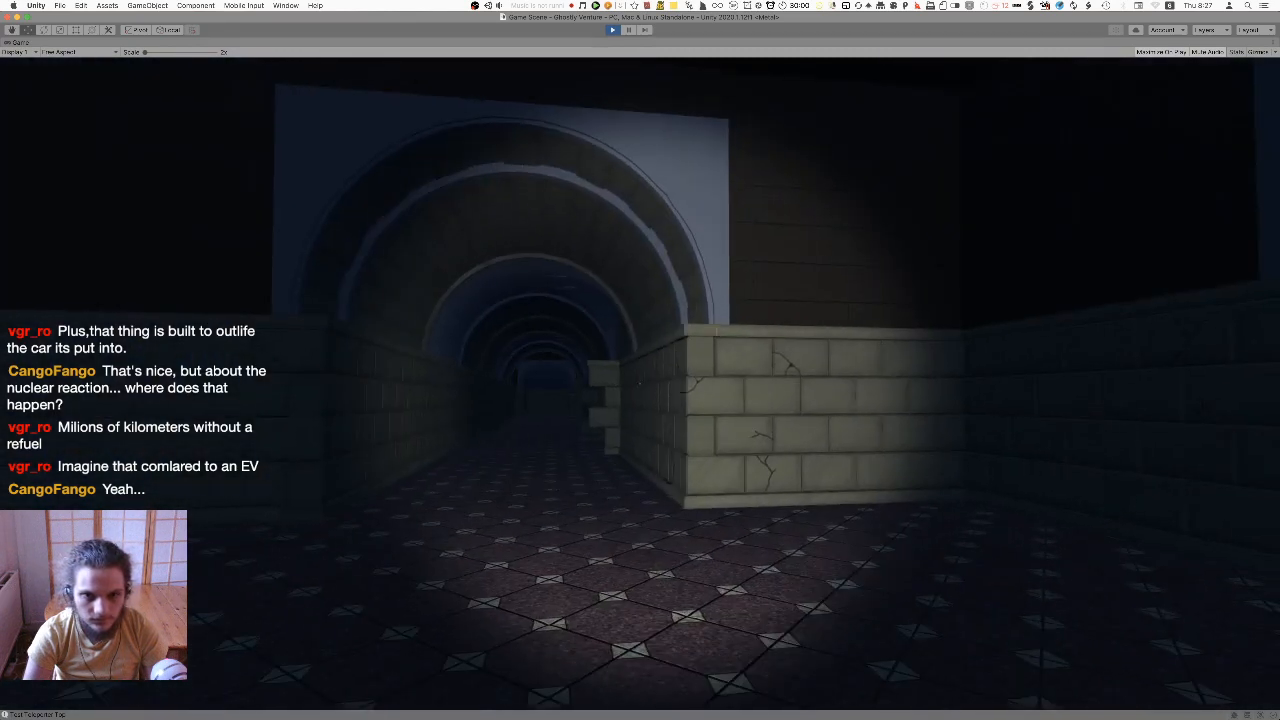
key("w")
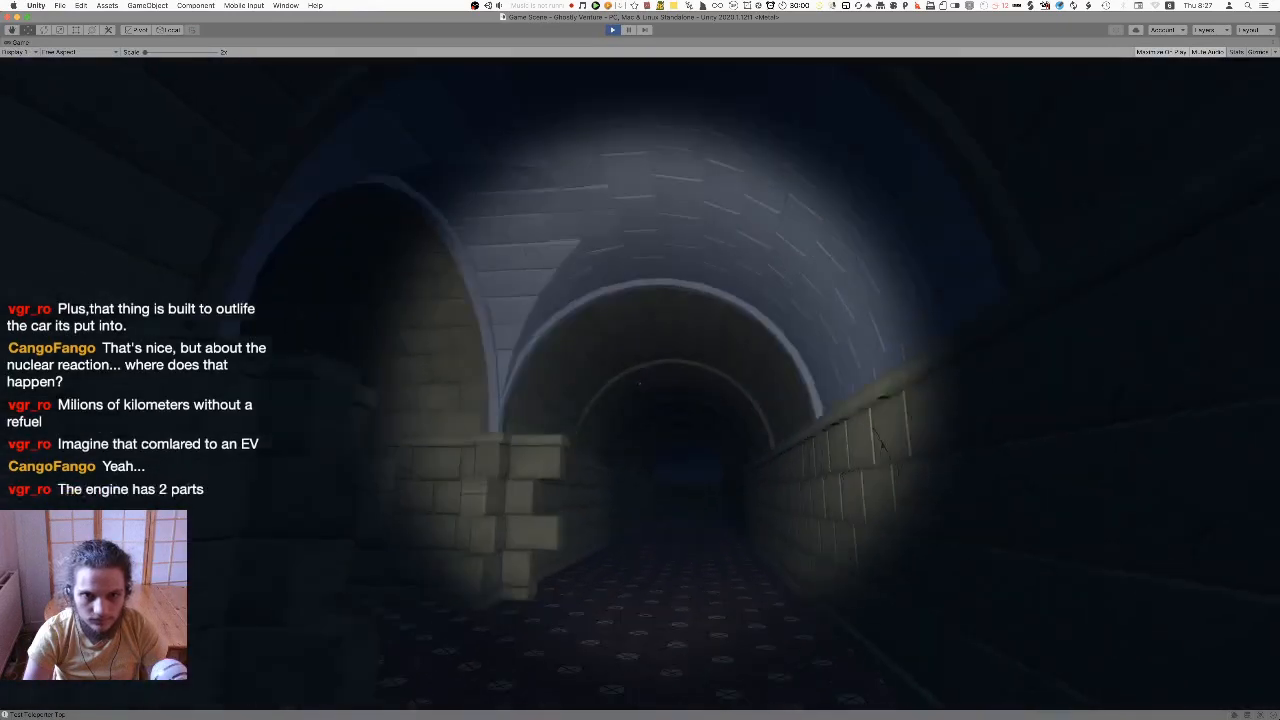
key("w")
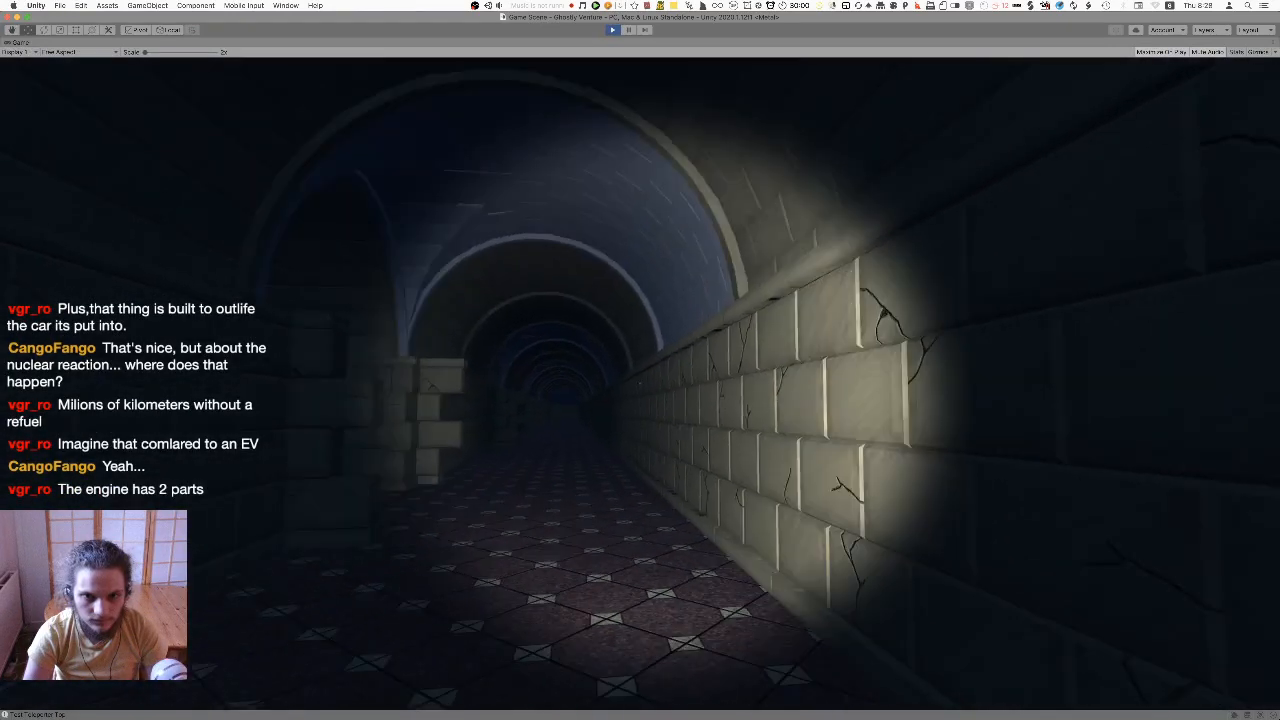
key("w")
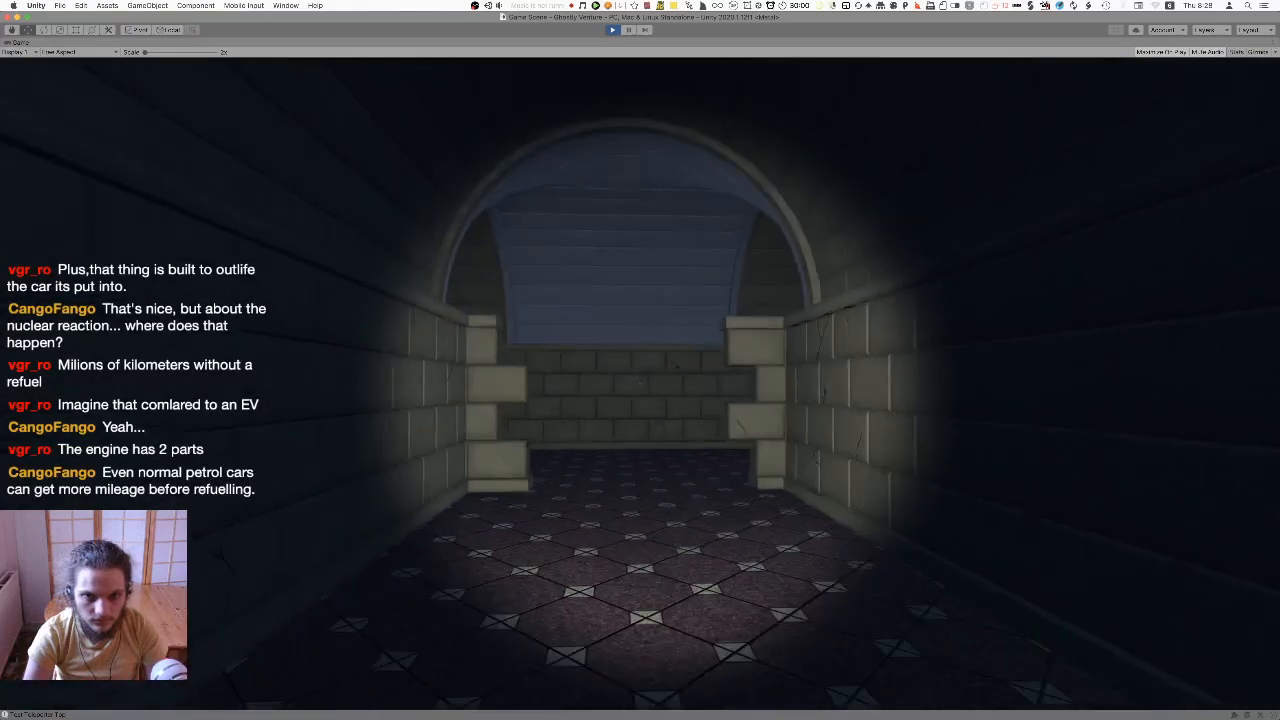
key("w")
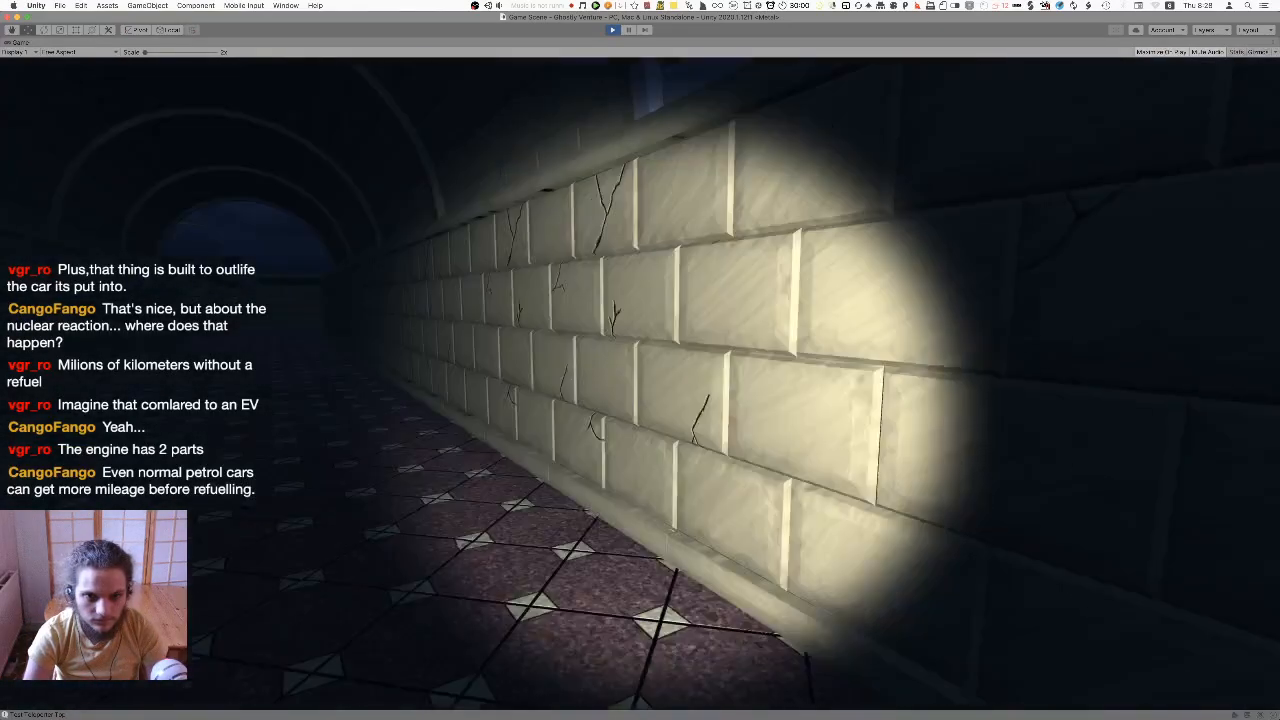
key("w")
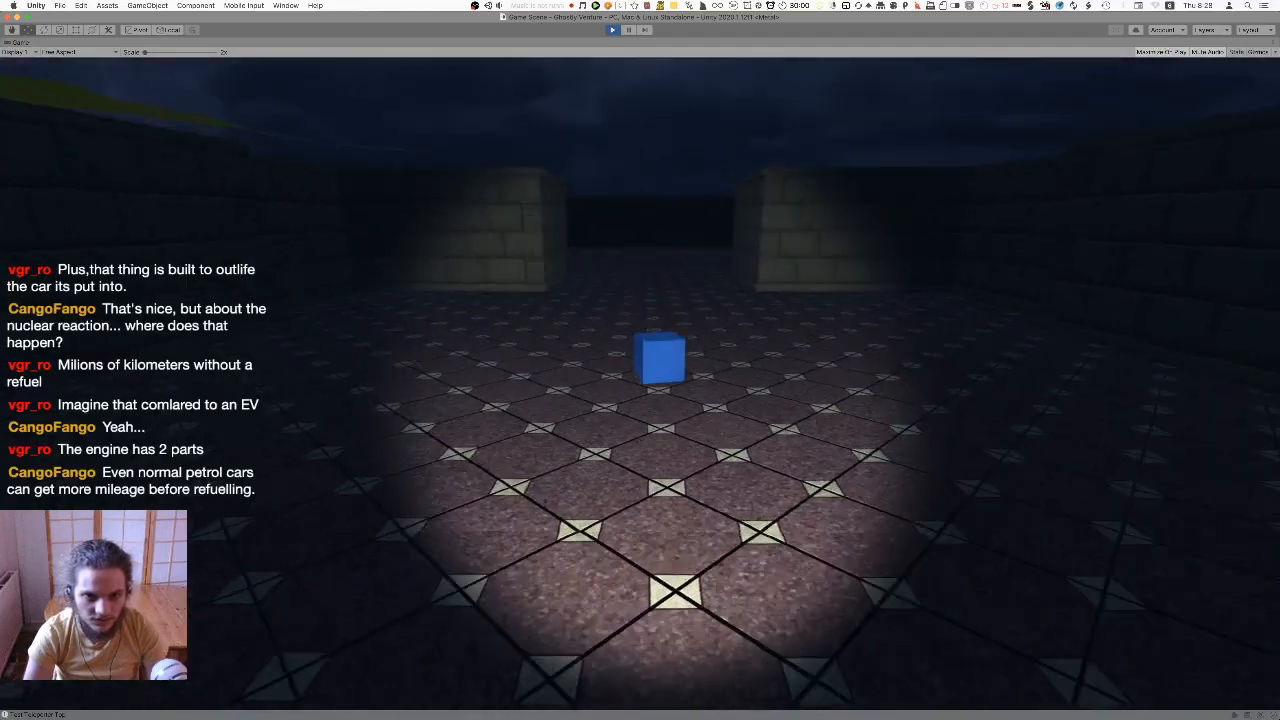
Continue from the blue cube room through the next arched tunnel into the roofless room at its end
key("w")
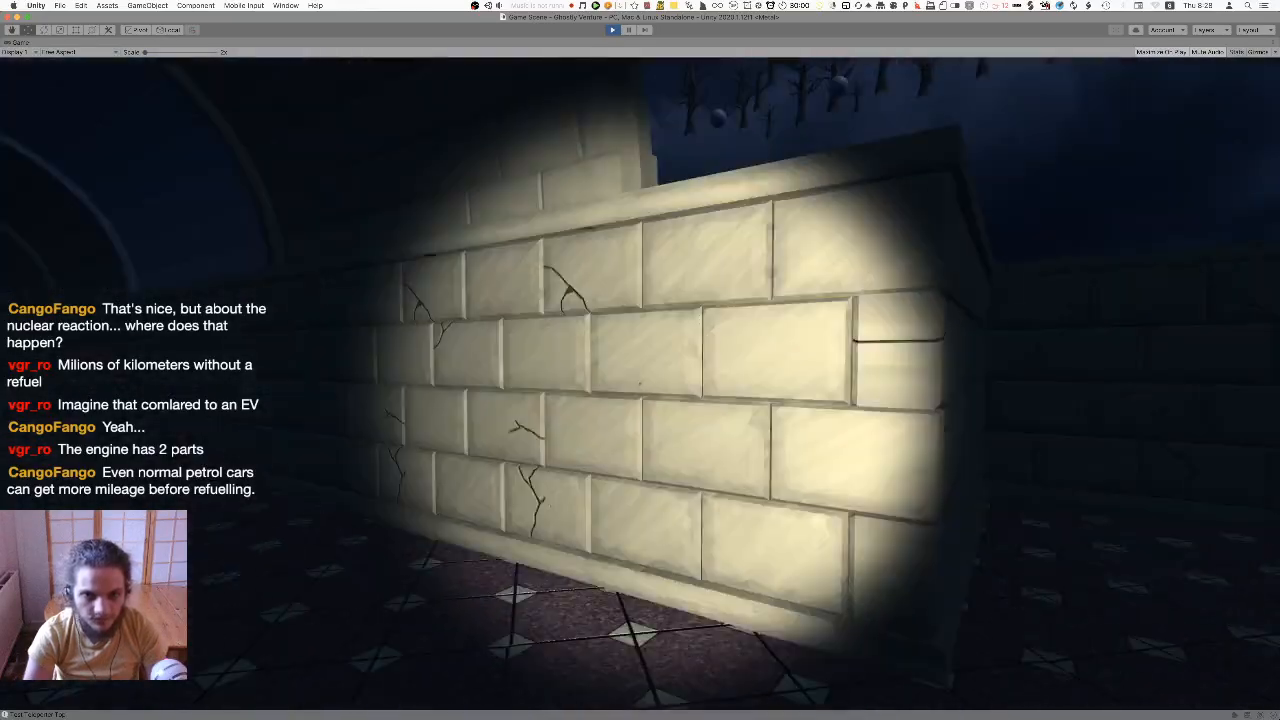
key("w")
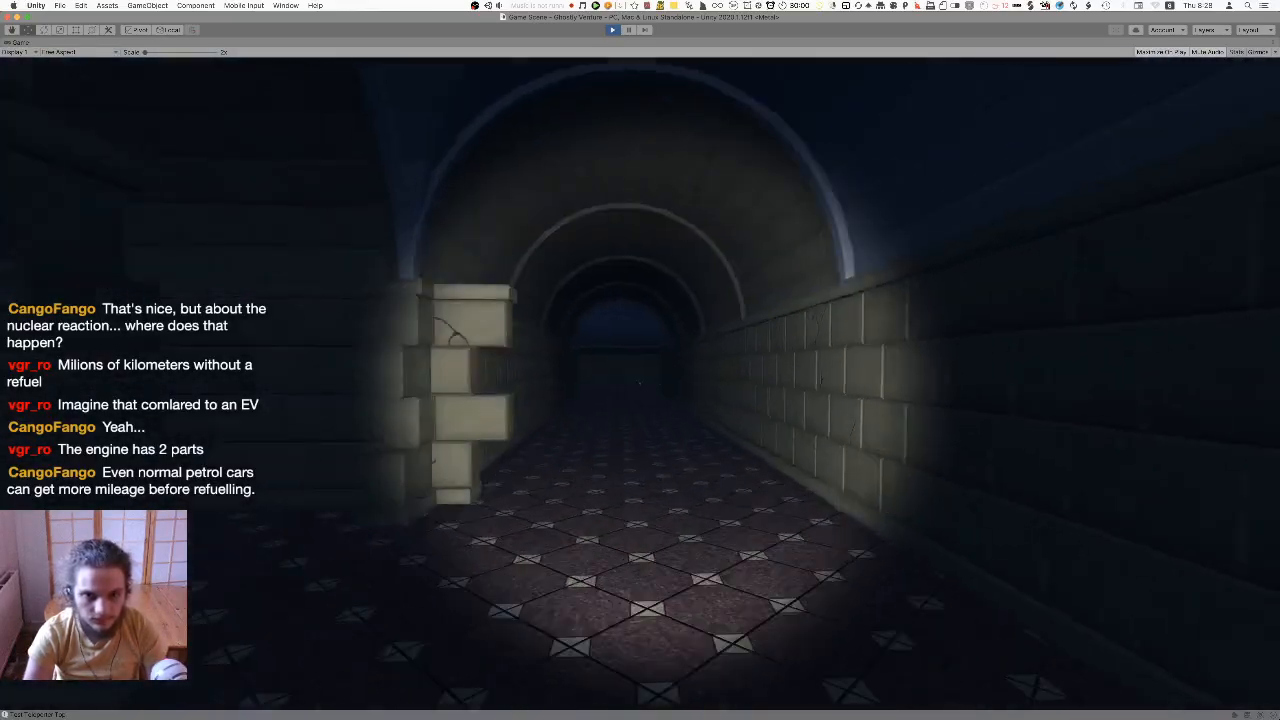
key("w")
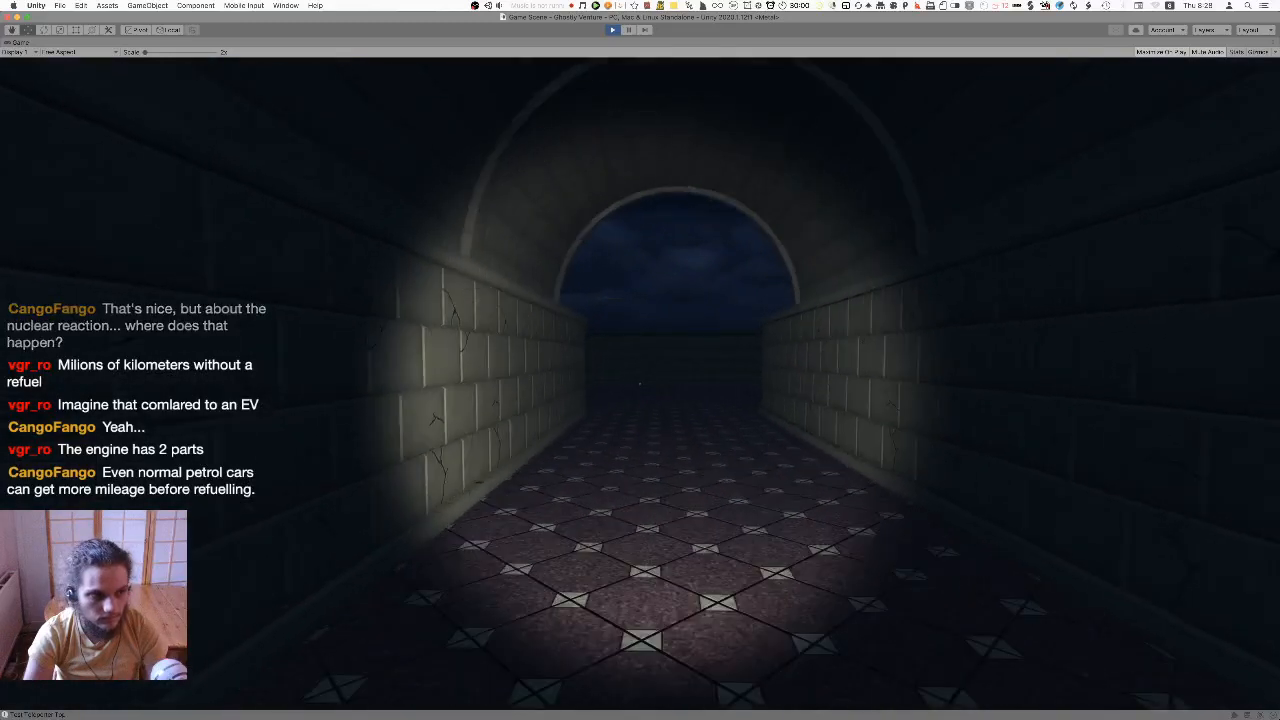
key("w")
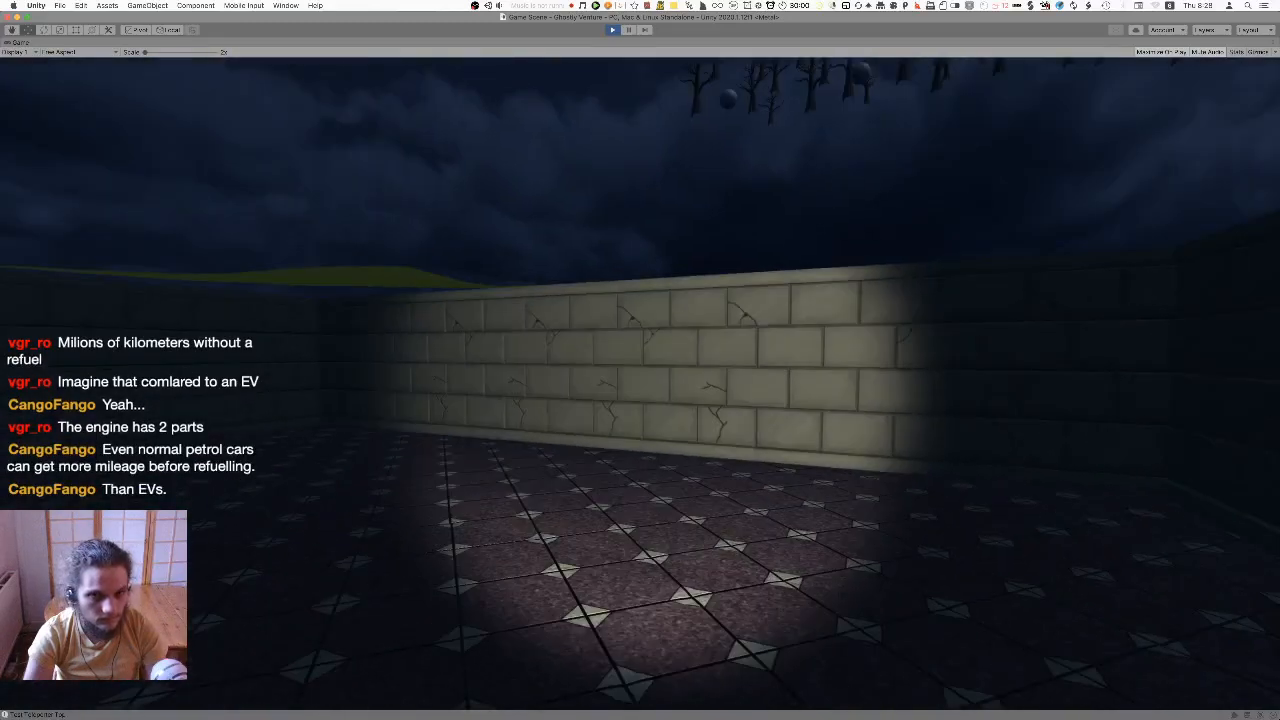
Jump up at the roofless room's walls to look across the maze, and walk on into another arched tunnel
key("space")
key("w")
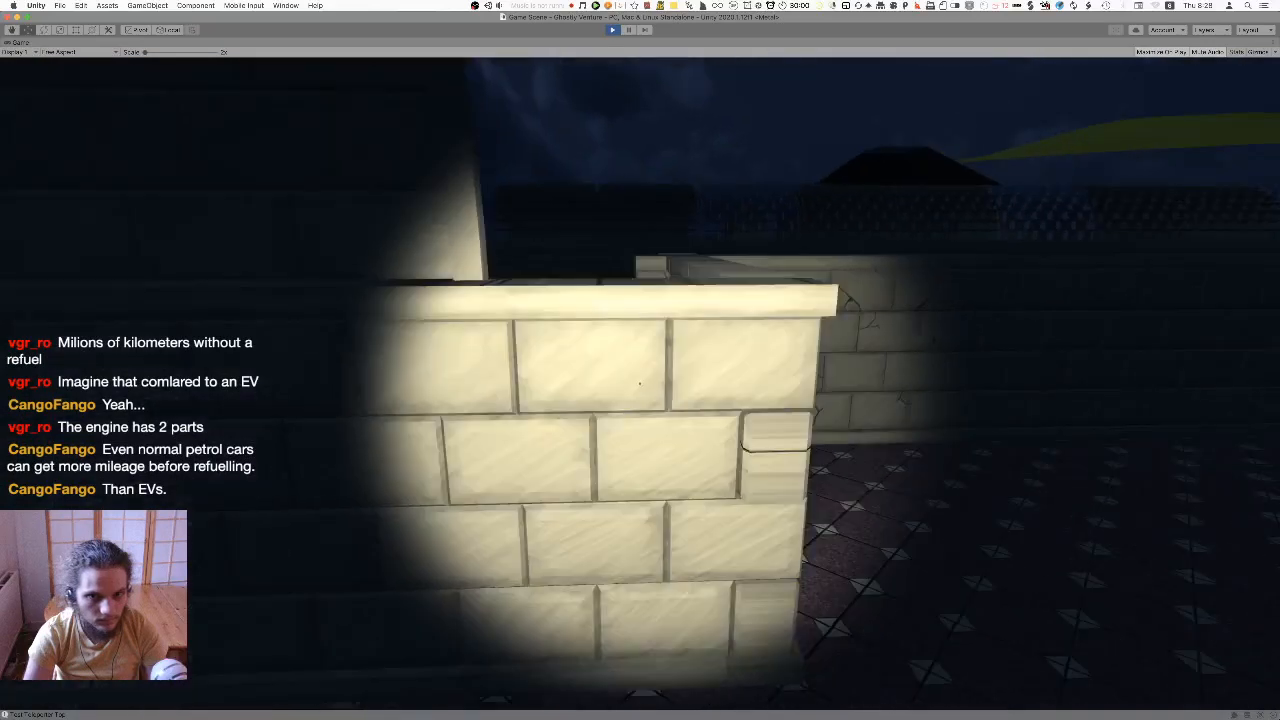
key("space")
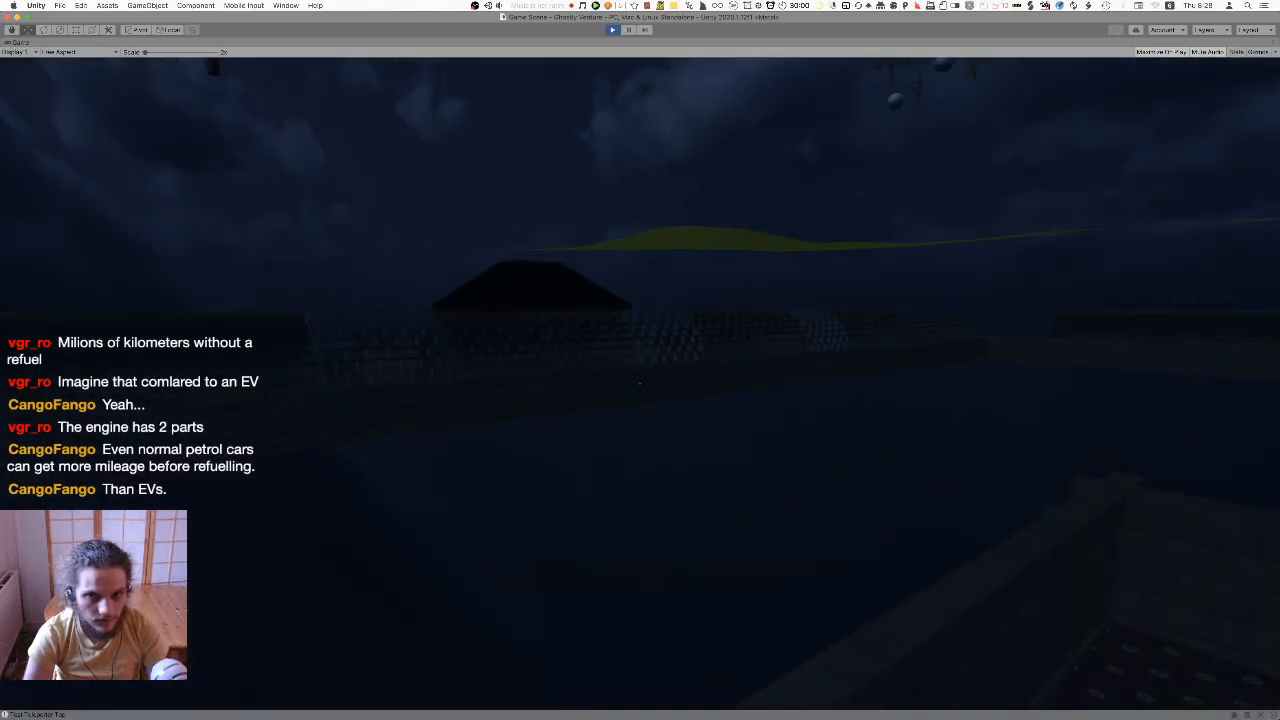
key("w")
key("w")
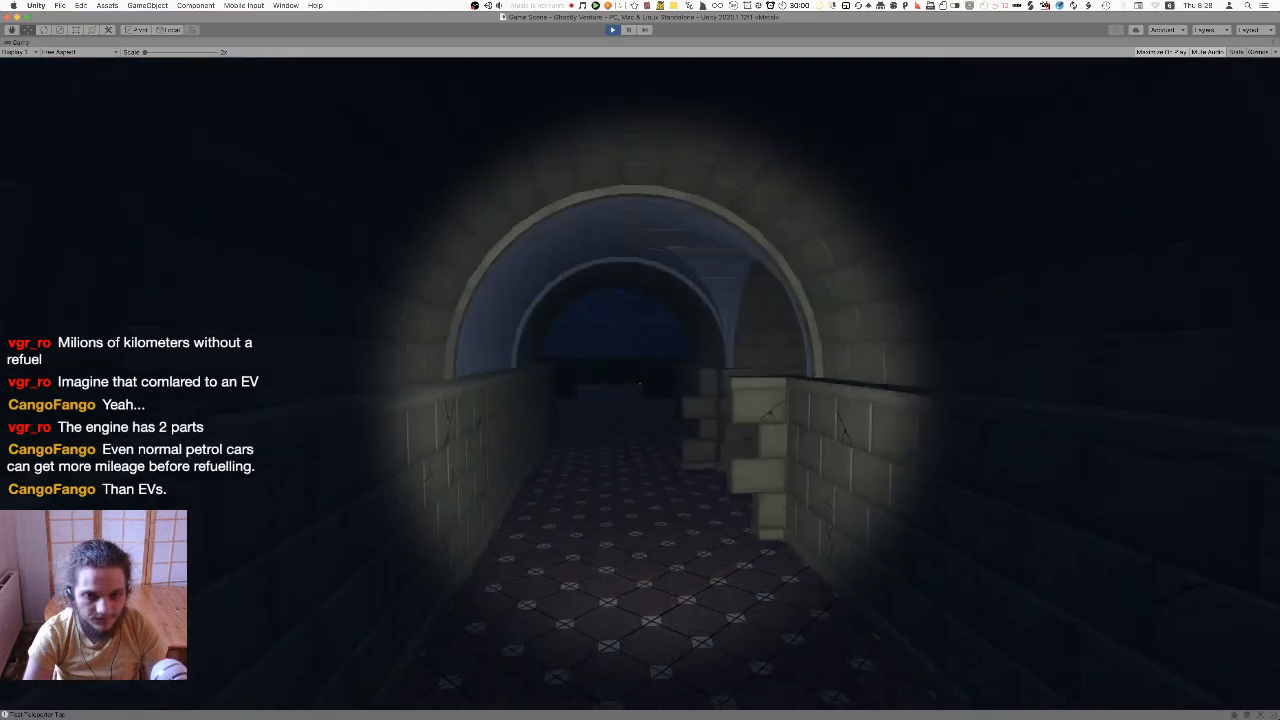
Walk on through the arched tunnels into the next roofless area, checking the wall and vault textures by flashlight
key("w")
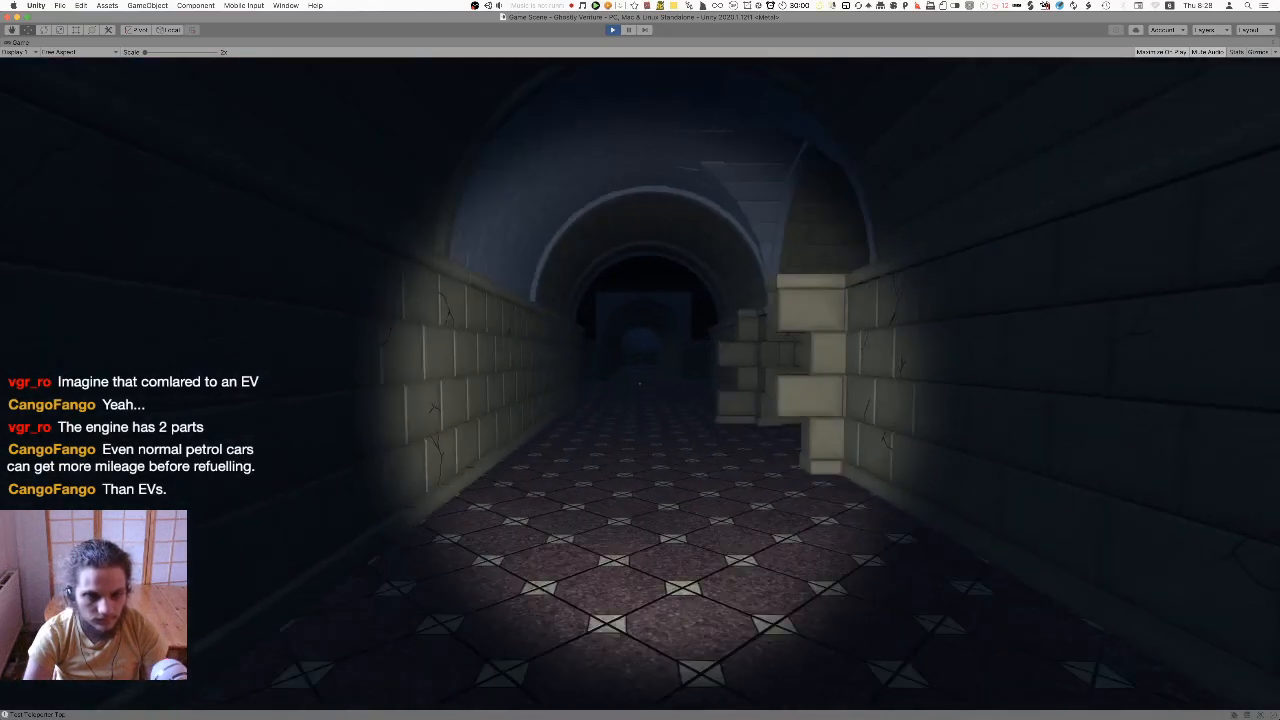
key("w")
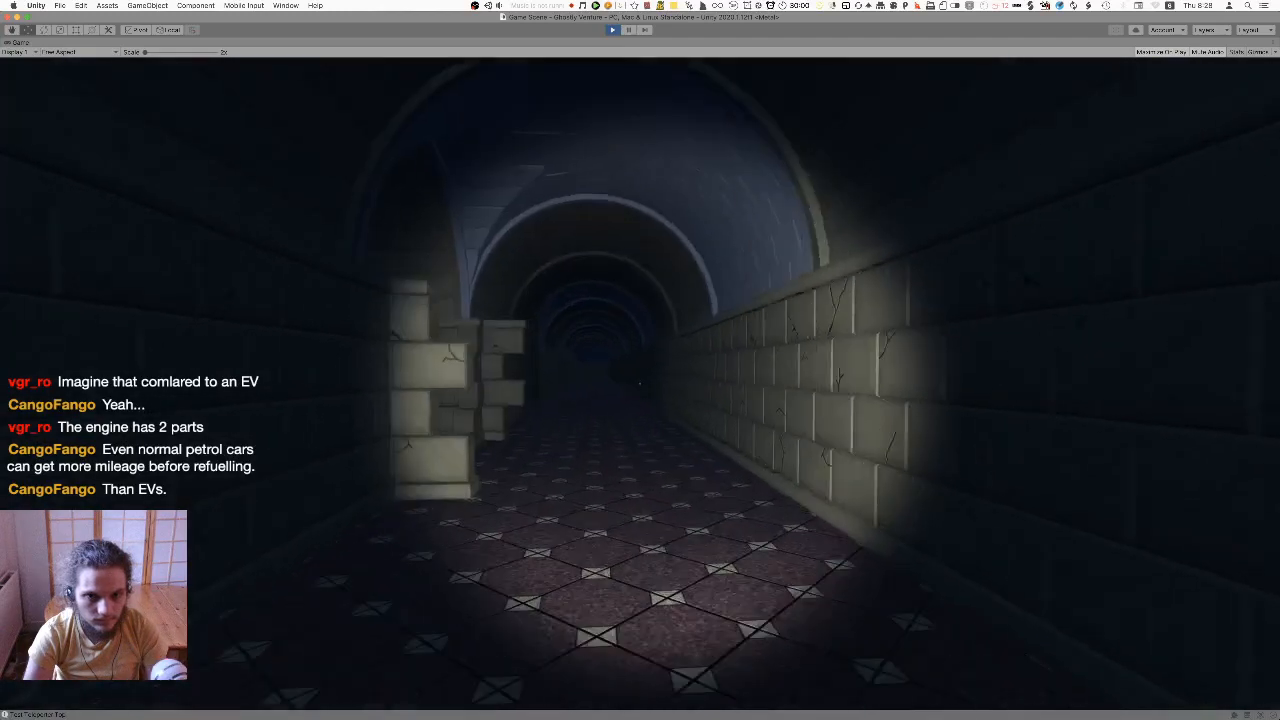
key("w")
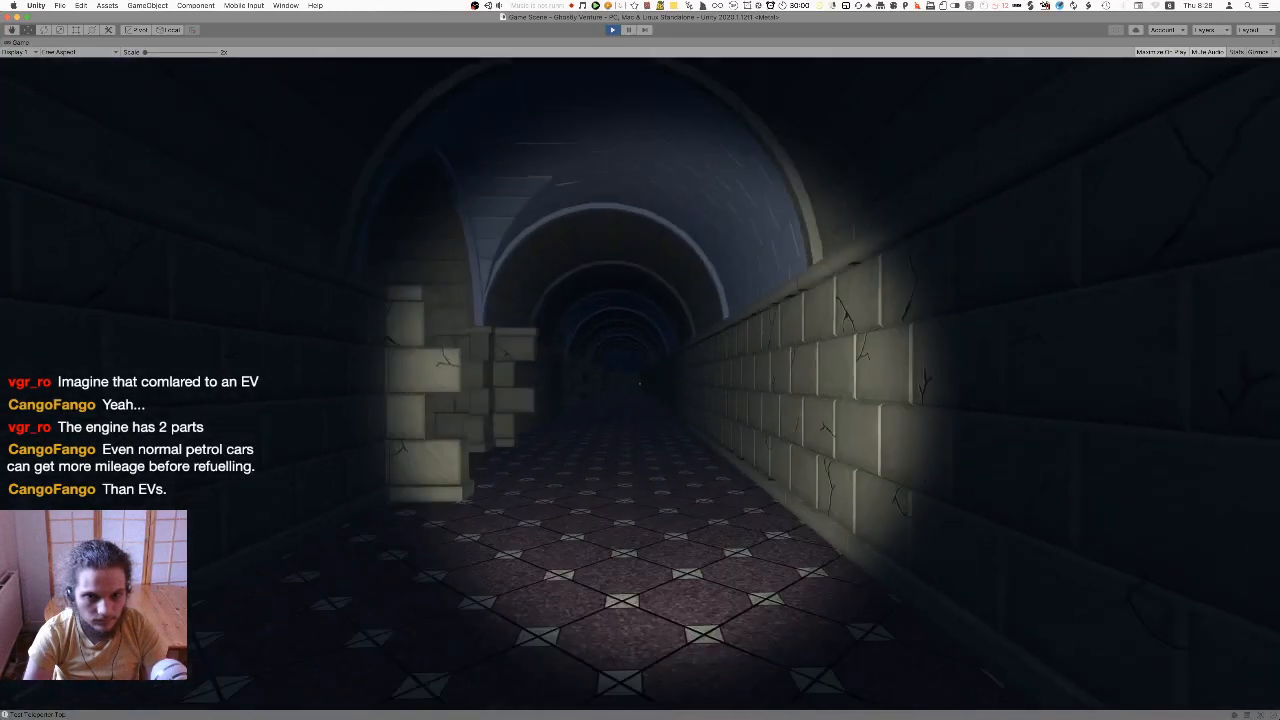
key("w")
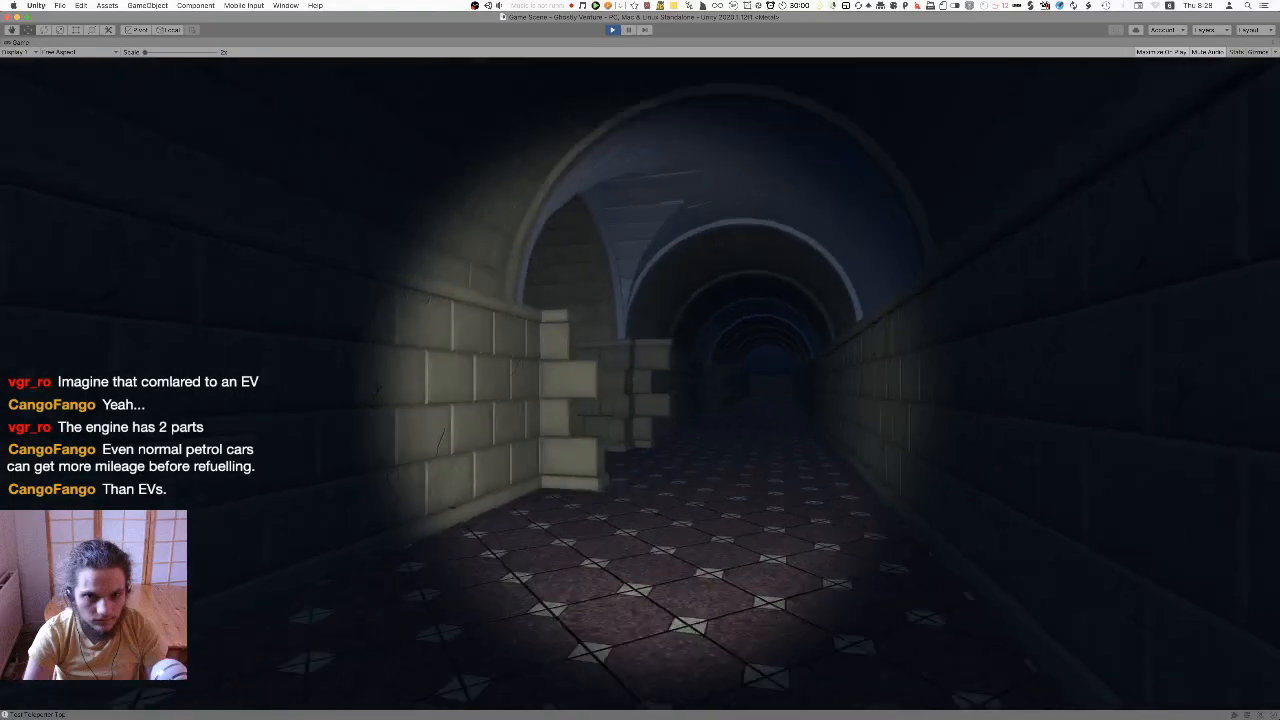
key("w")
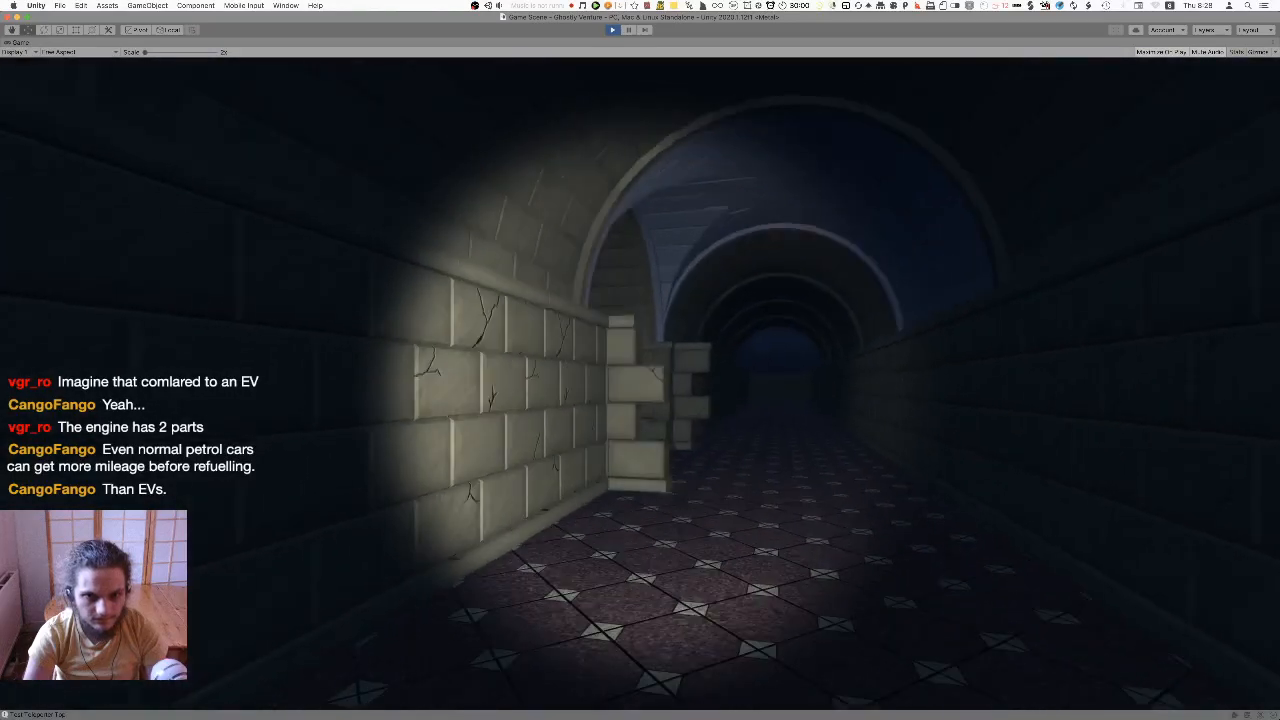
key("w")
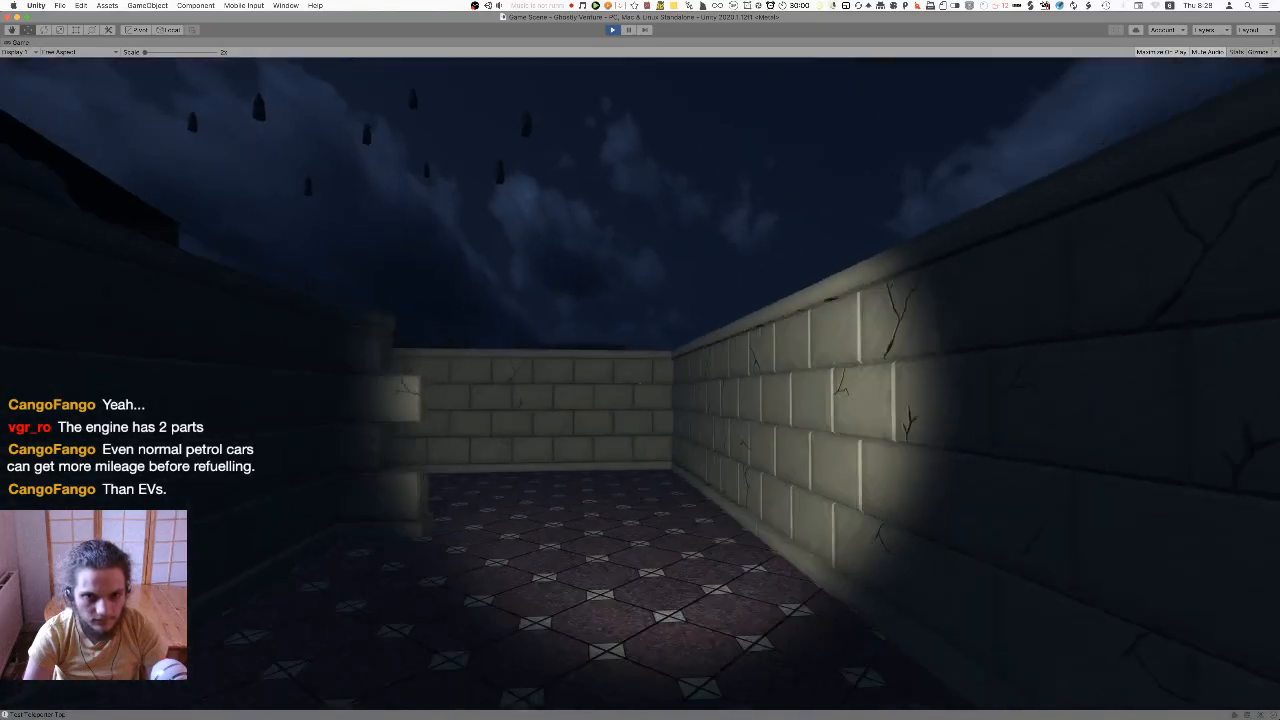
Cross the dark big rooms and the tunnels between them, examining the arch surrounds and the wooden ceiling by flashlight
key("w")
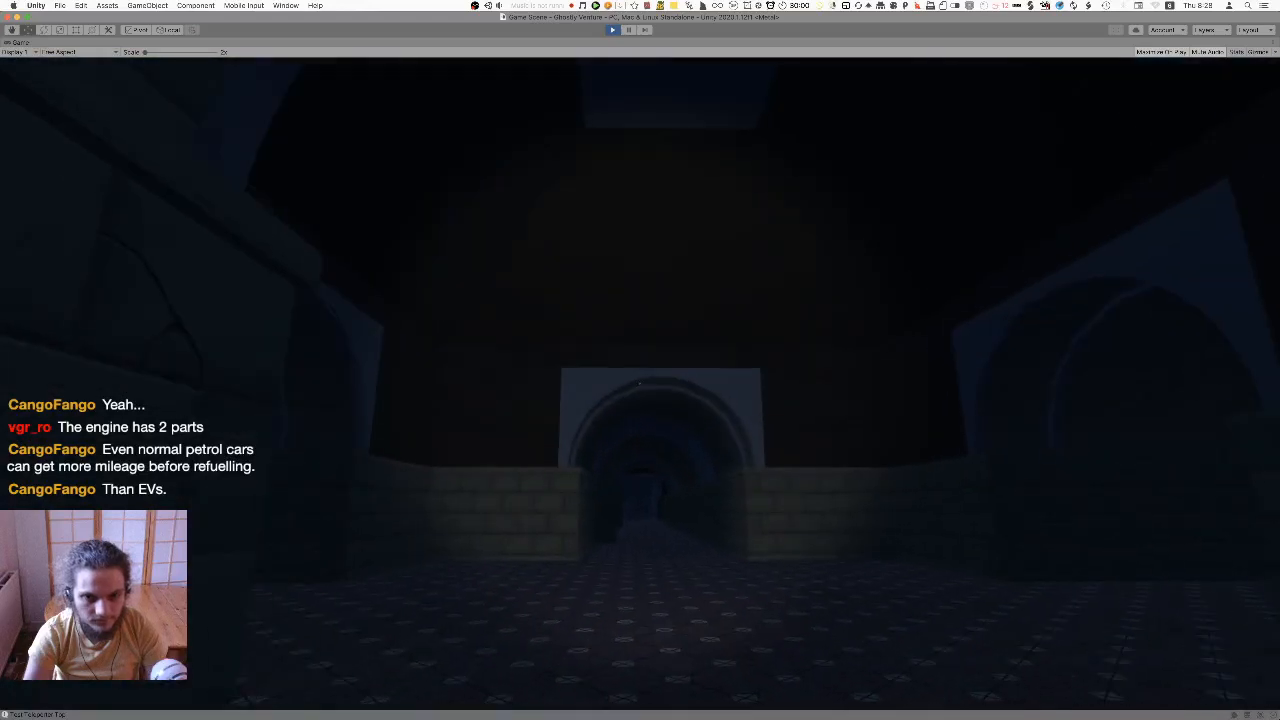
key("w")
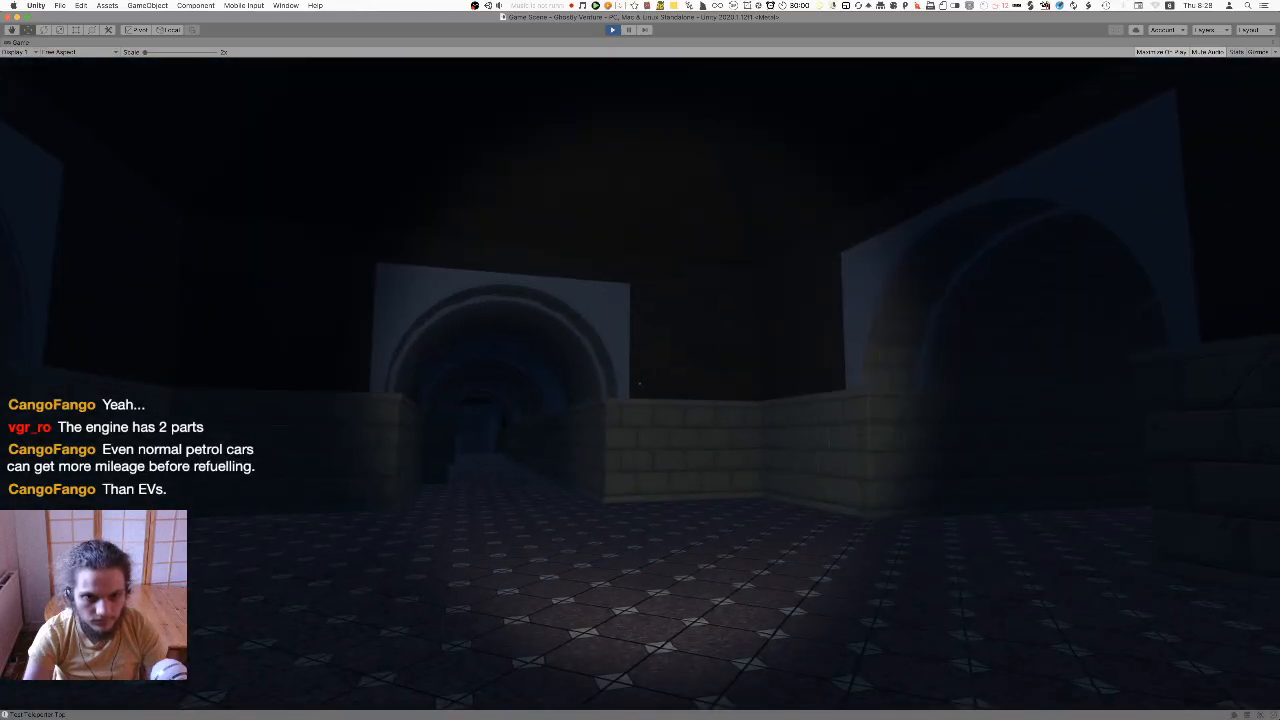
key("w")
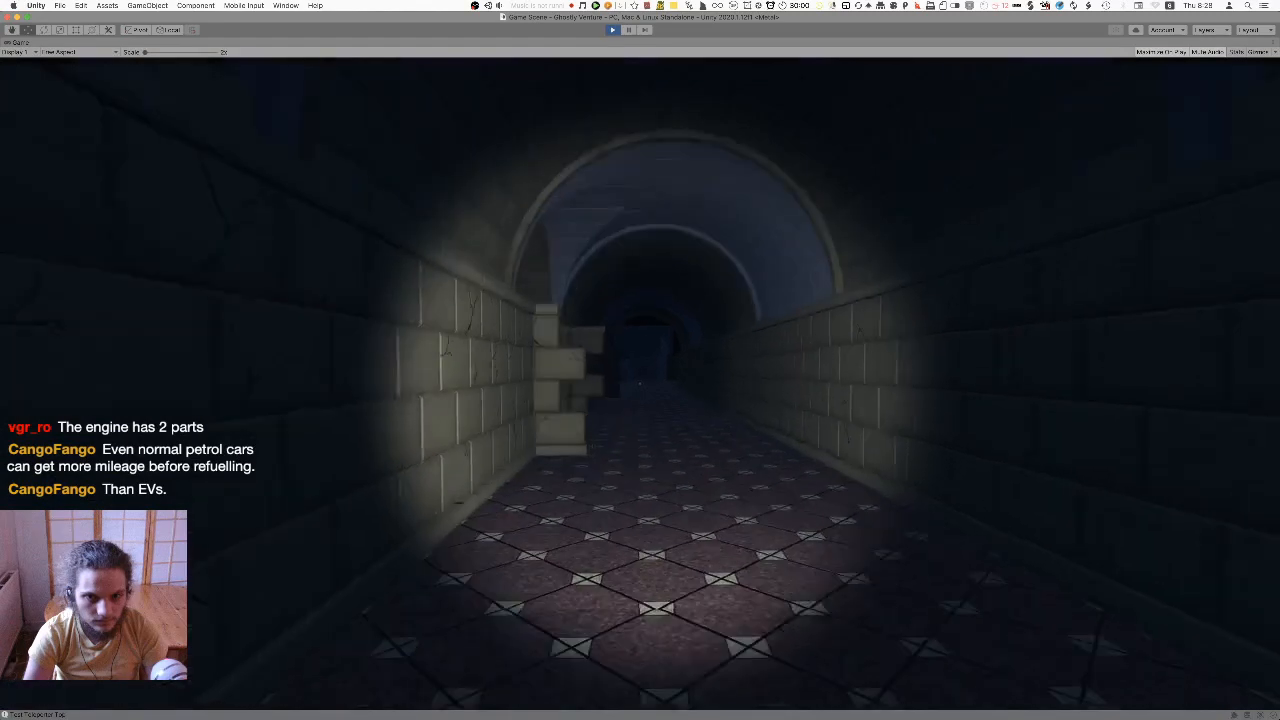
key("w")
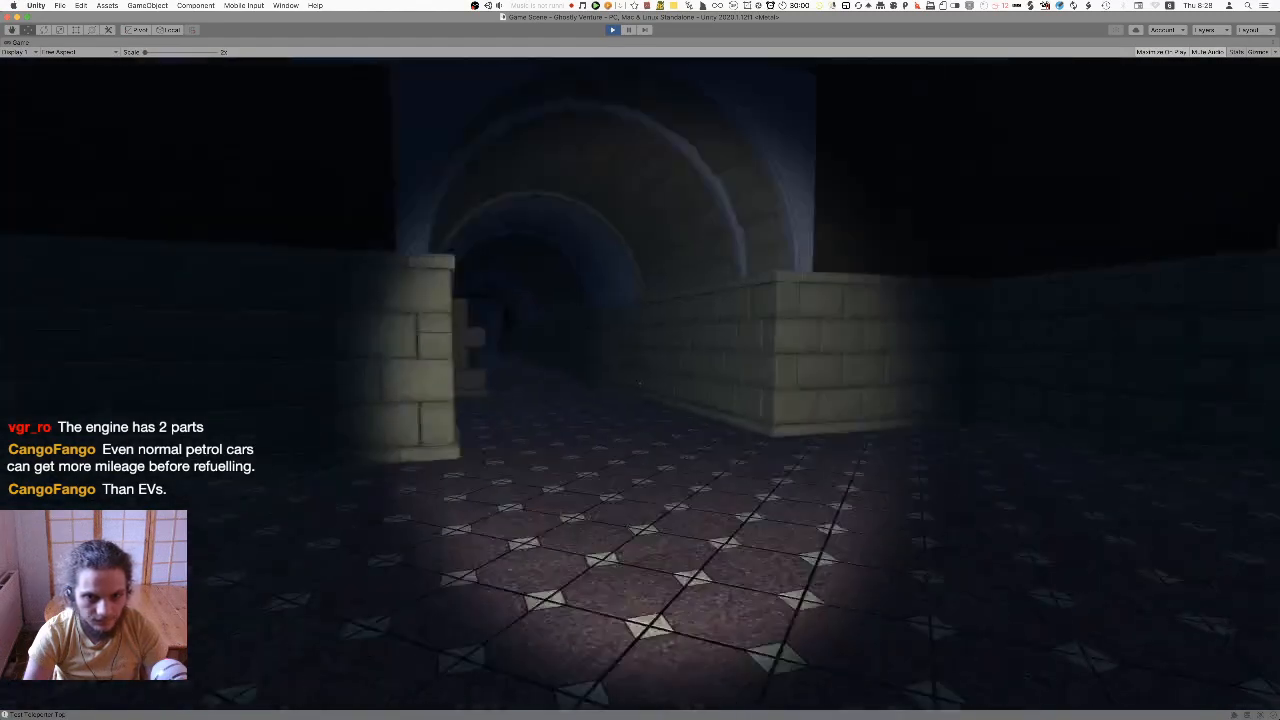
key("w")
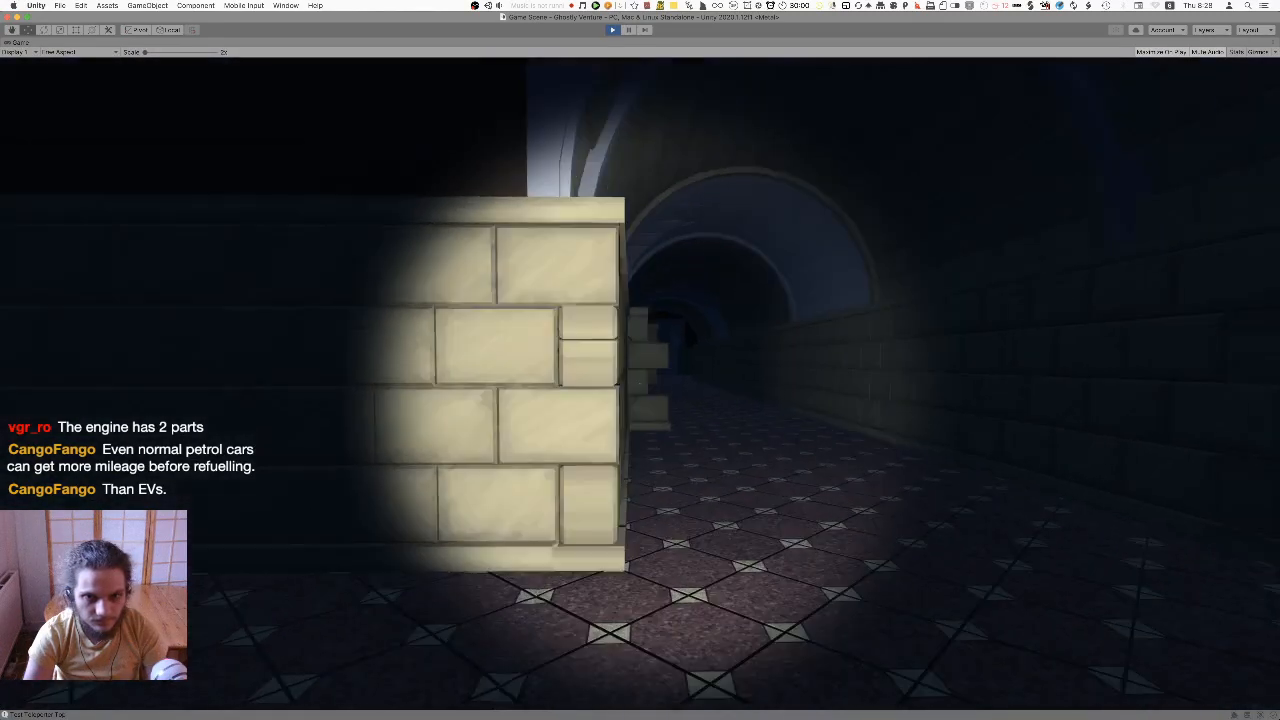
key("w")
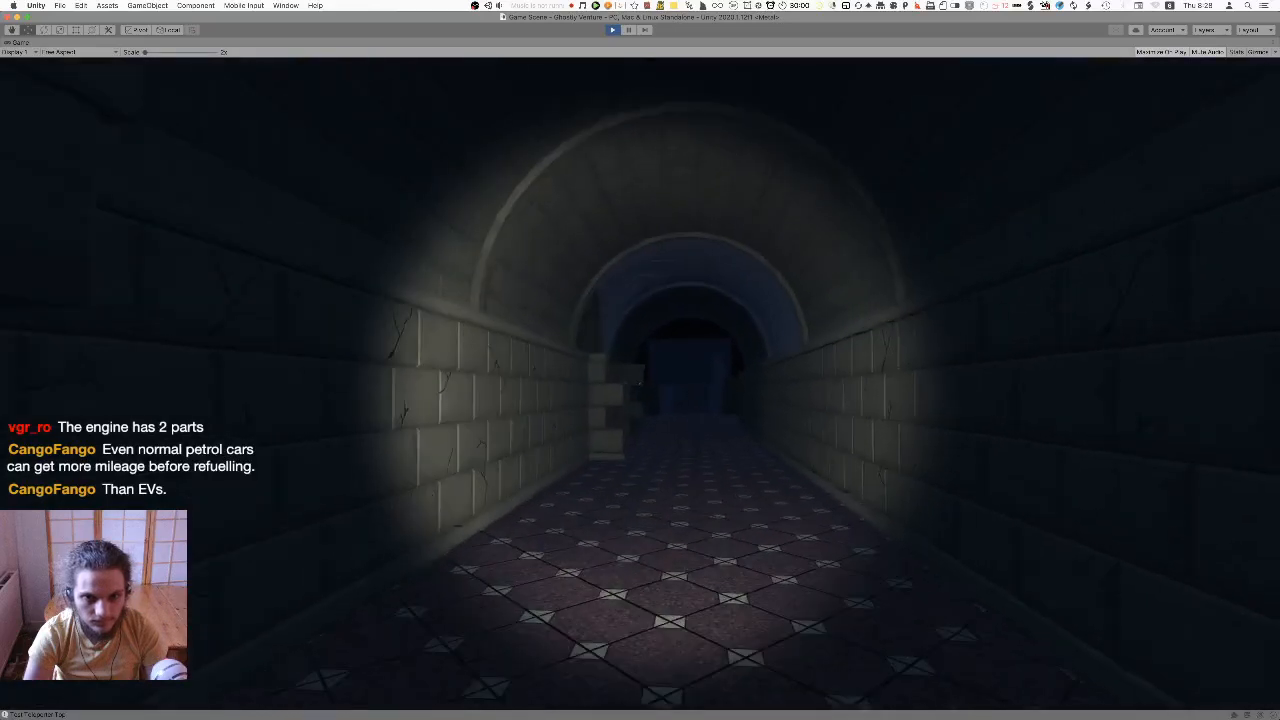
key("w")
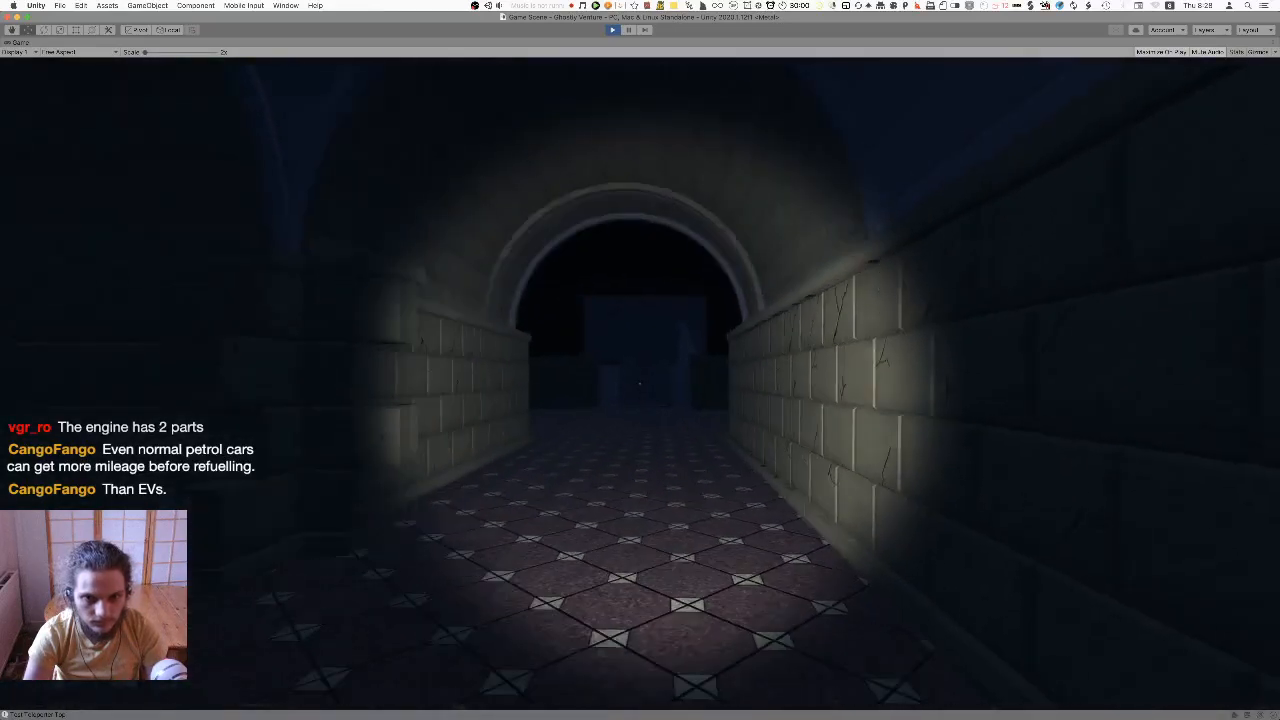
key("w")
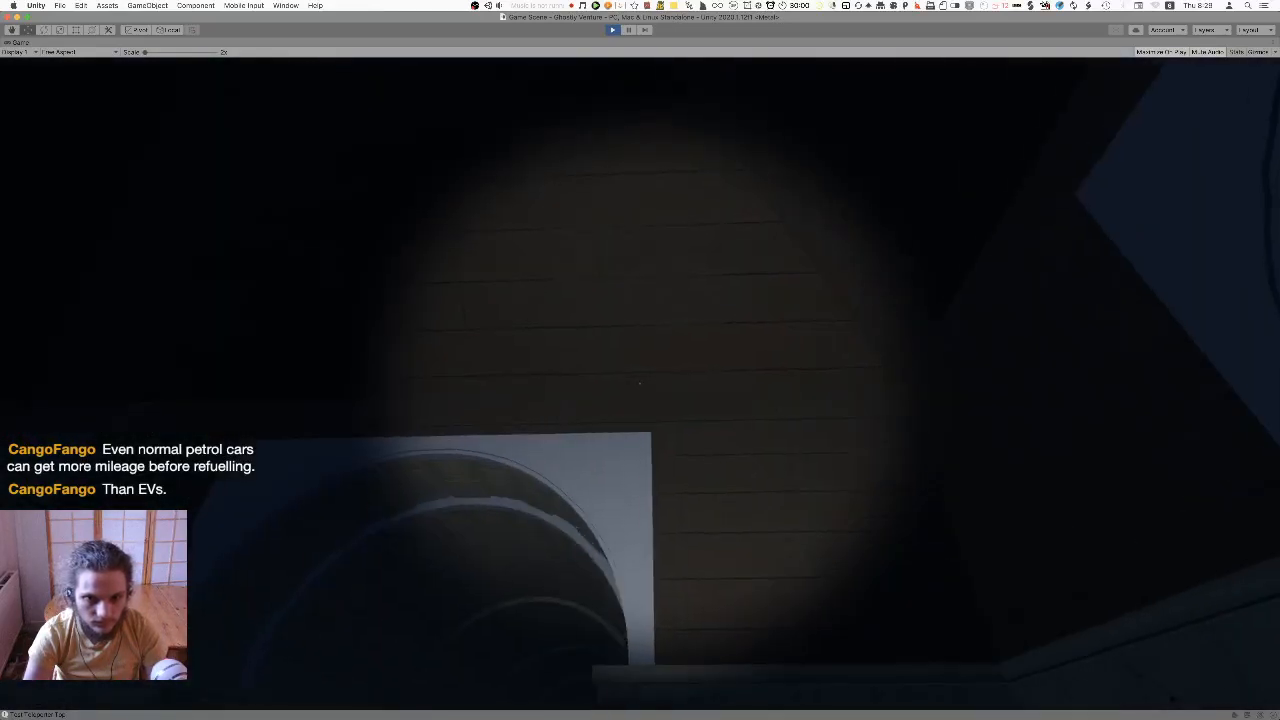
Walk through the next arched tunnel to the open section, look out over the maze walls, and stop the playtest
key("w")
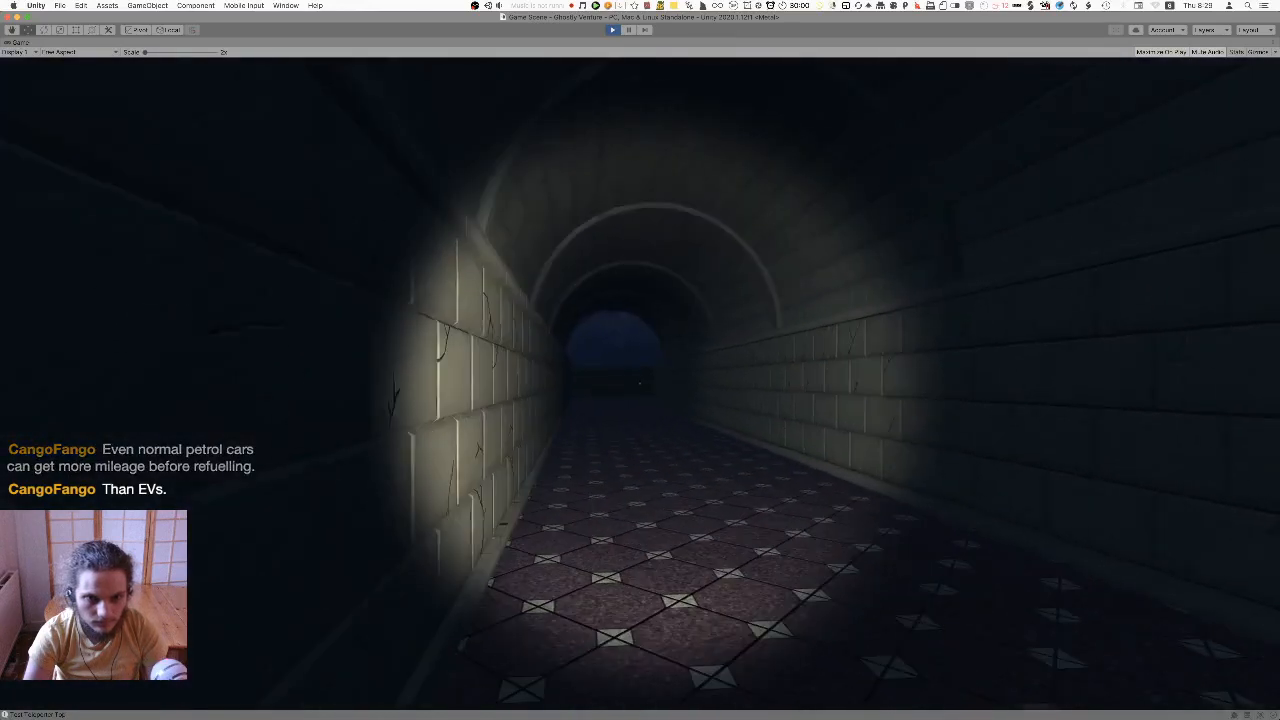
key("w")
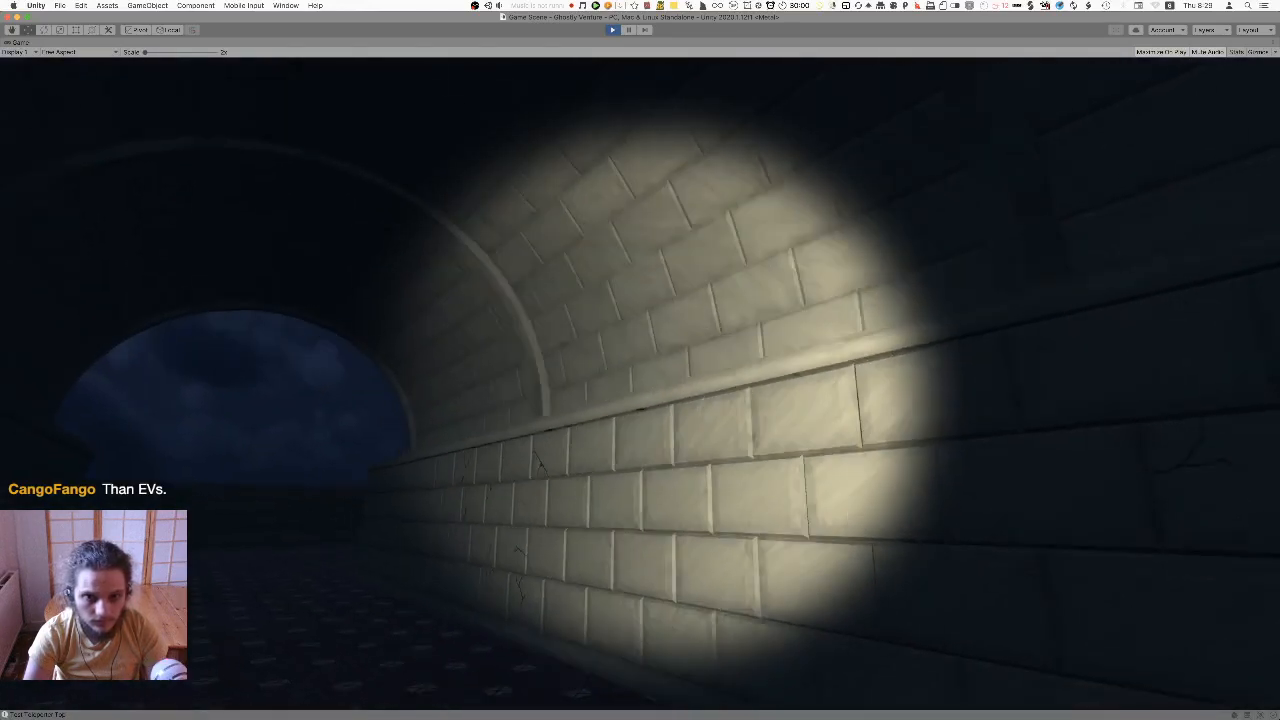
key("w")
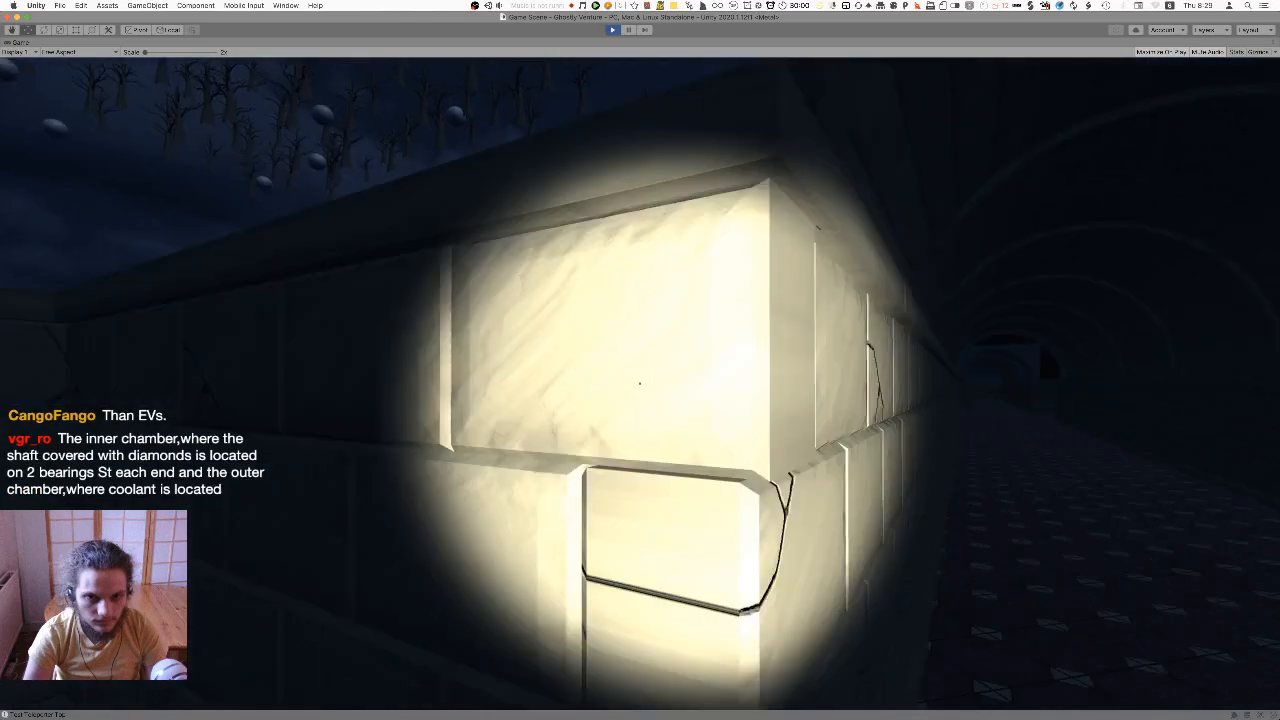
key("w")
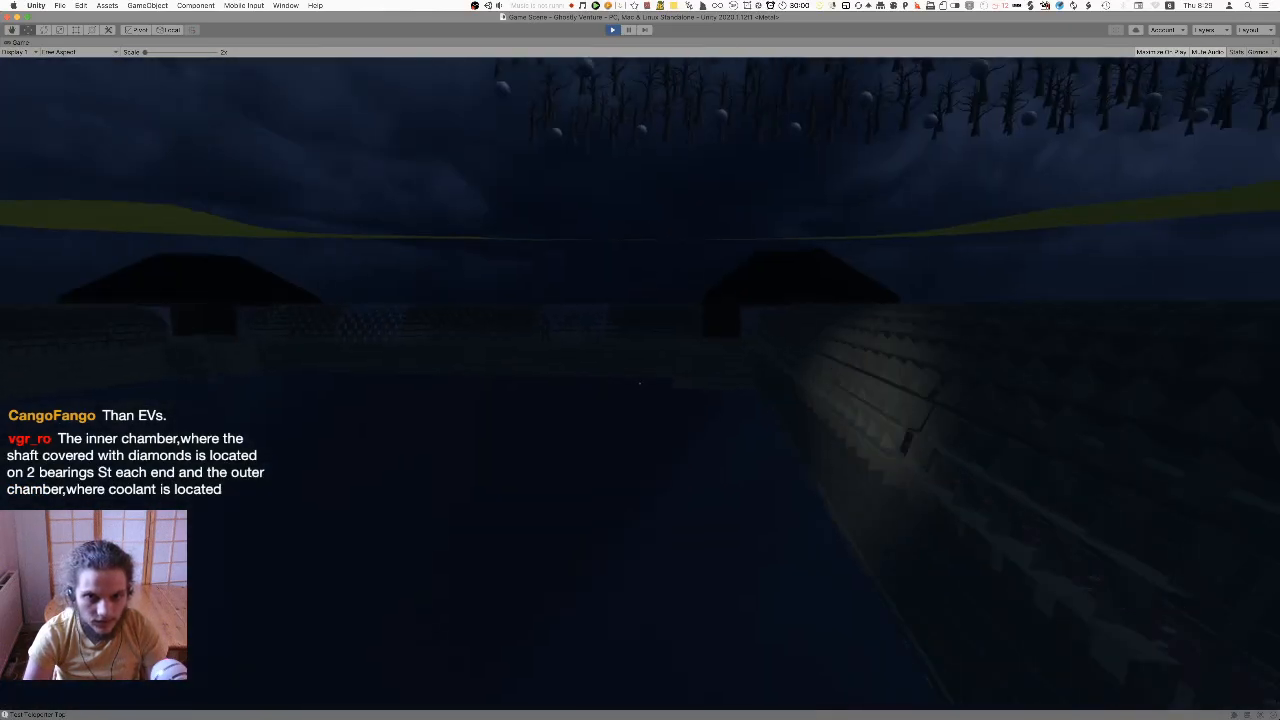
key("super+p")
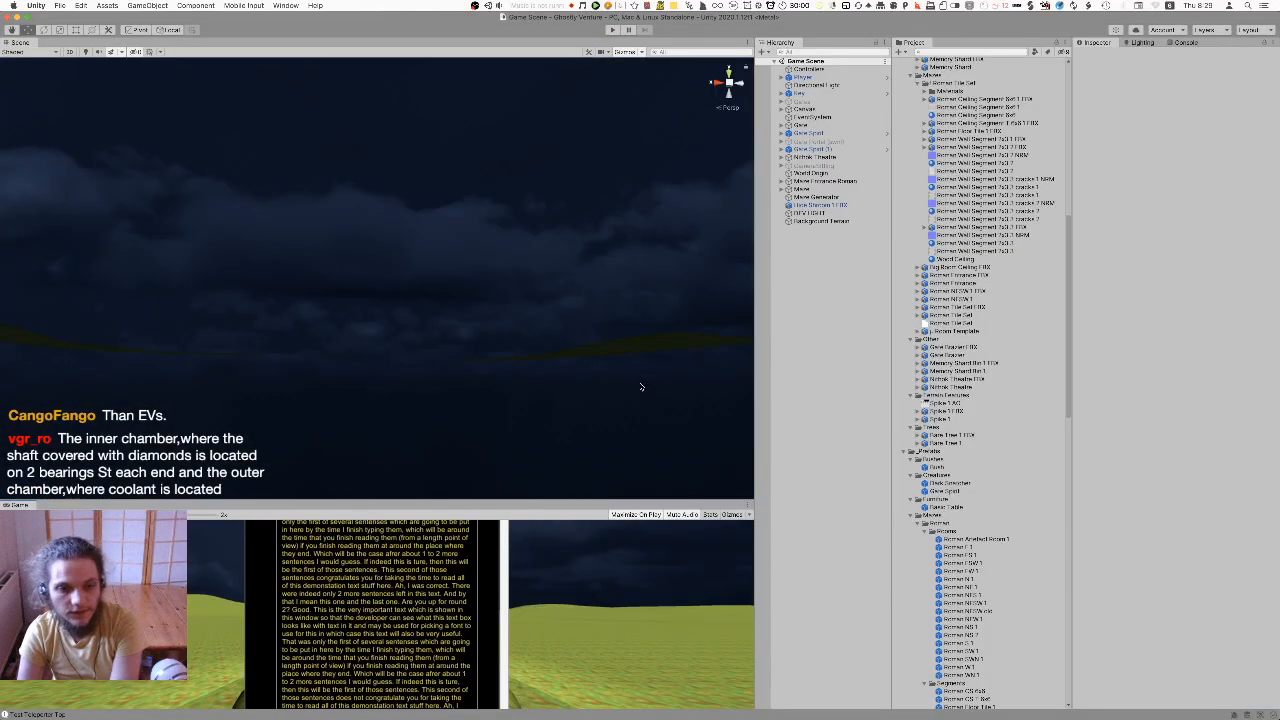
key("super+Tab")
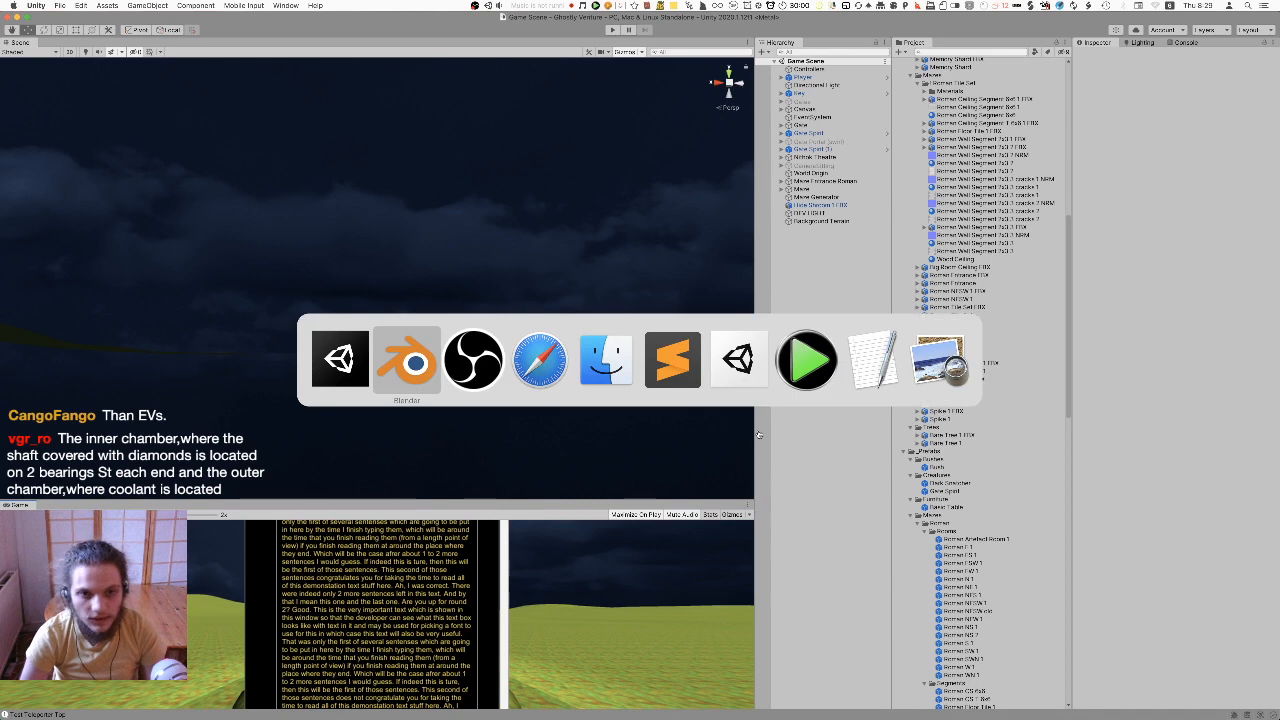
key("super+Tab")
key("super+Tab")
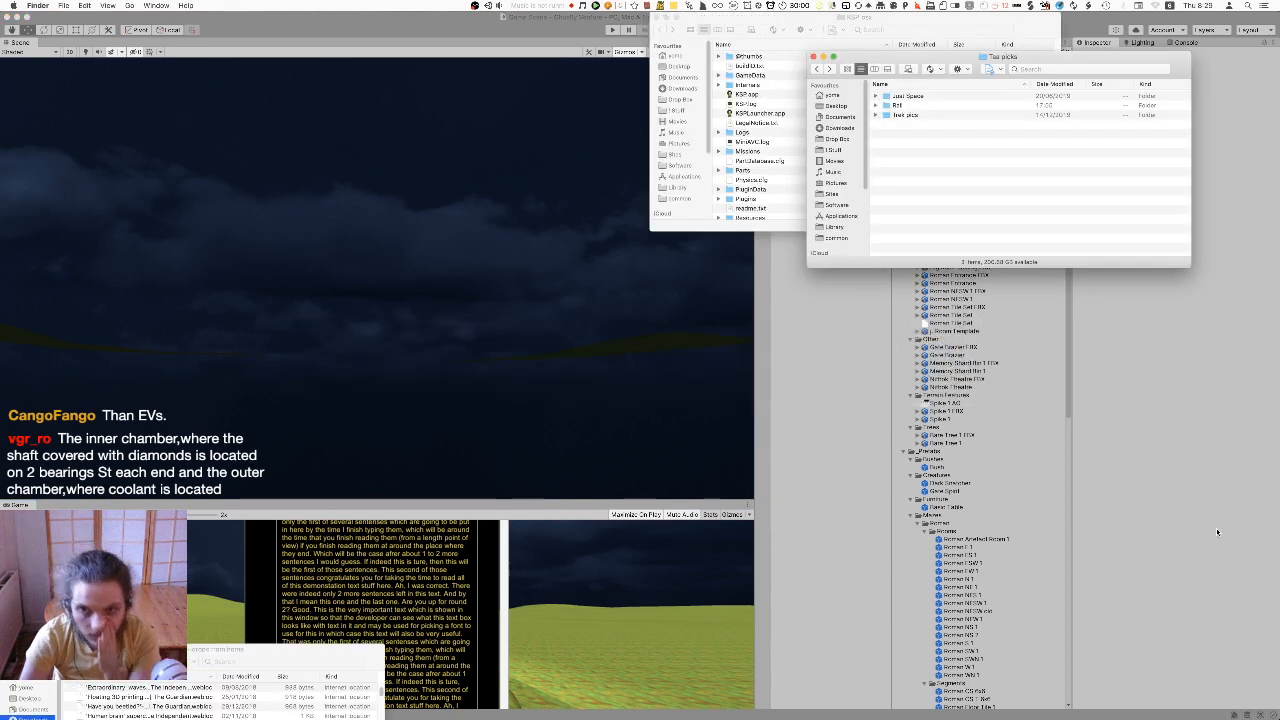
left_click(953, 517)
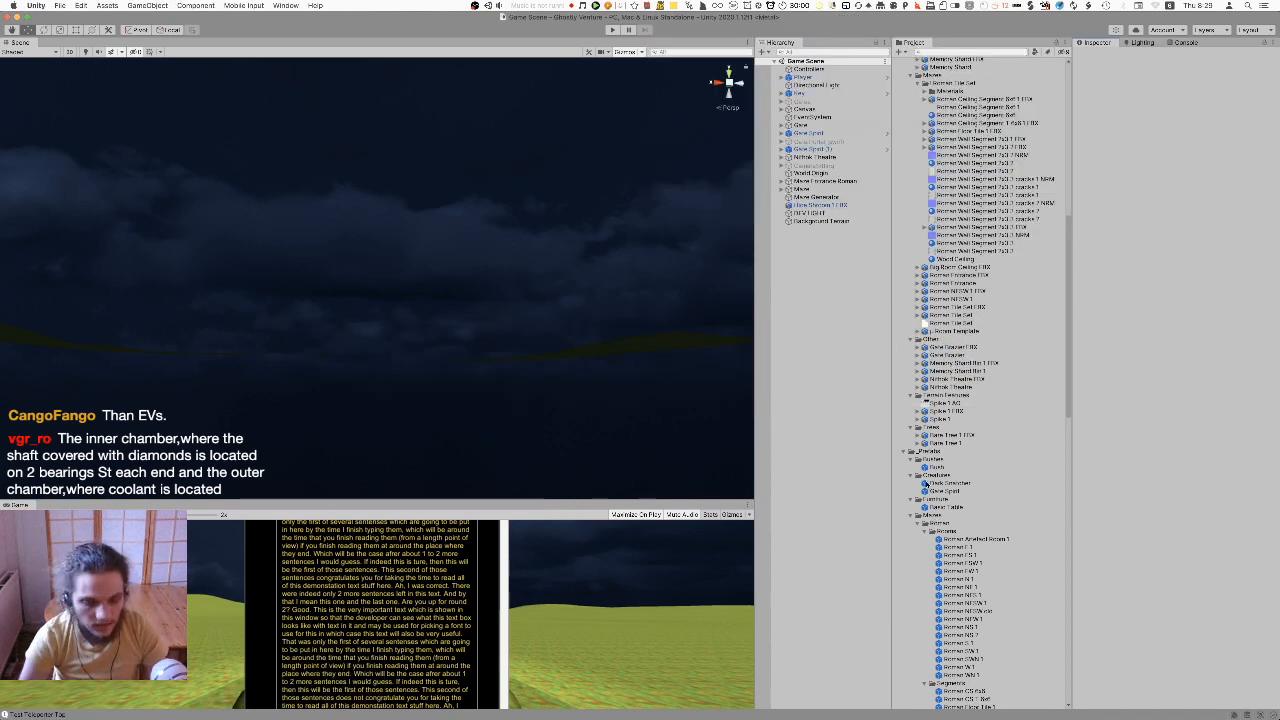
key("super+Tab")
key("super+Tab")
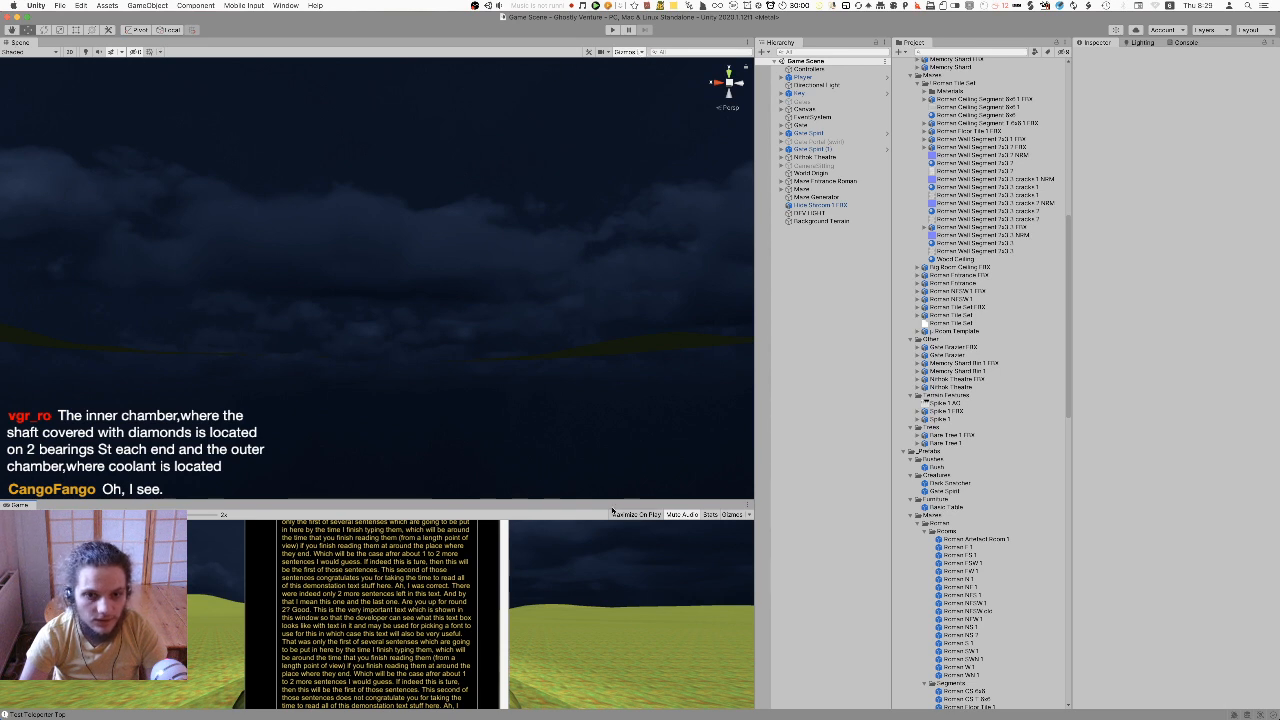
Turn on the Game view's statistics overlay and start the playtest again
left_click(710, 514)
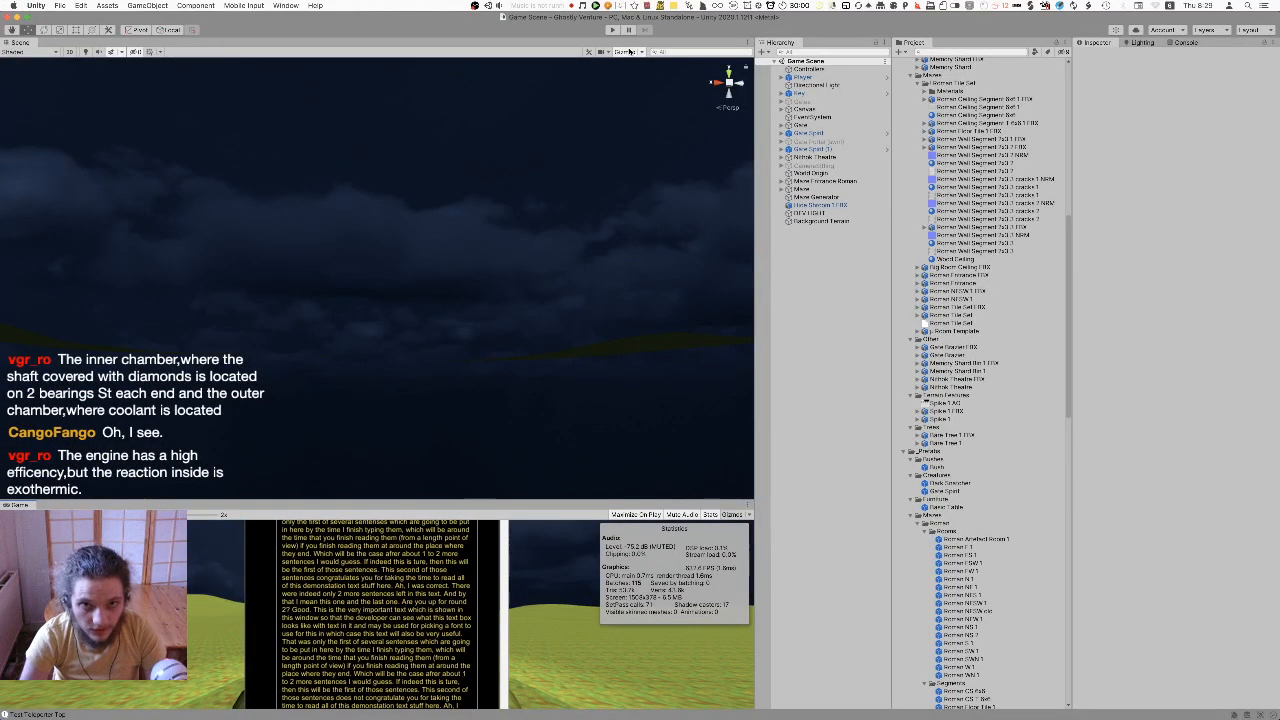
left_click(616, 29)
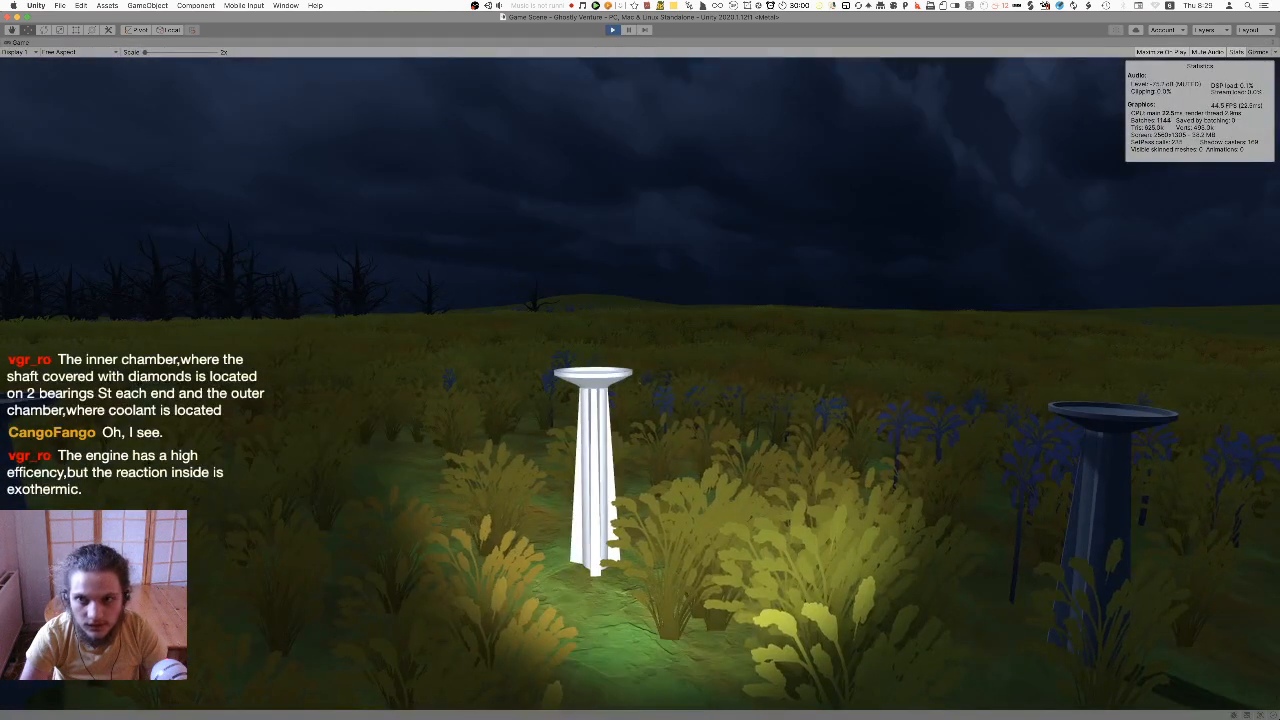
Run from the pillars across the field past the red block, looking around with the rendering statistics displayed
key("w")
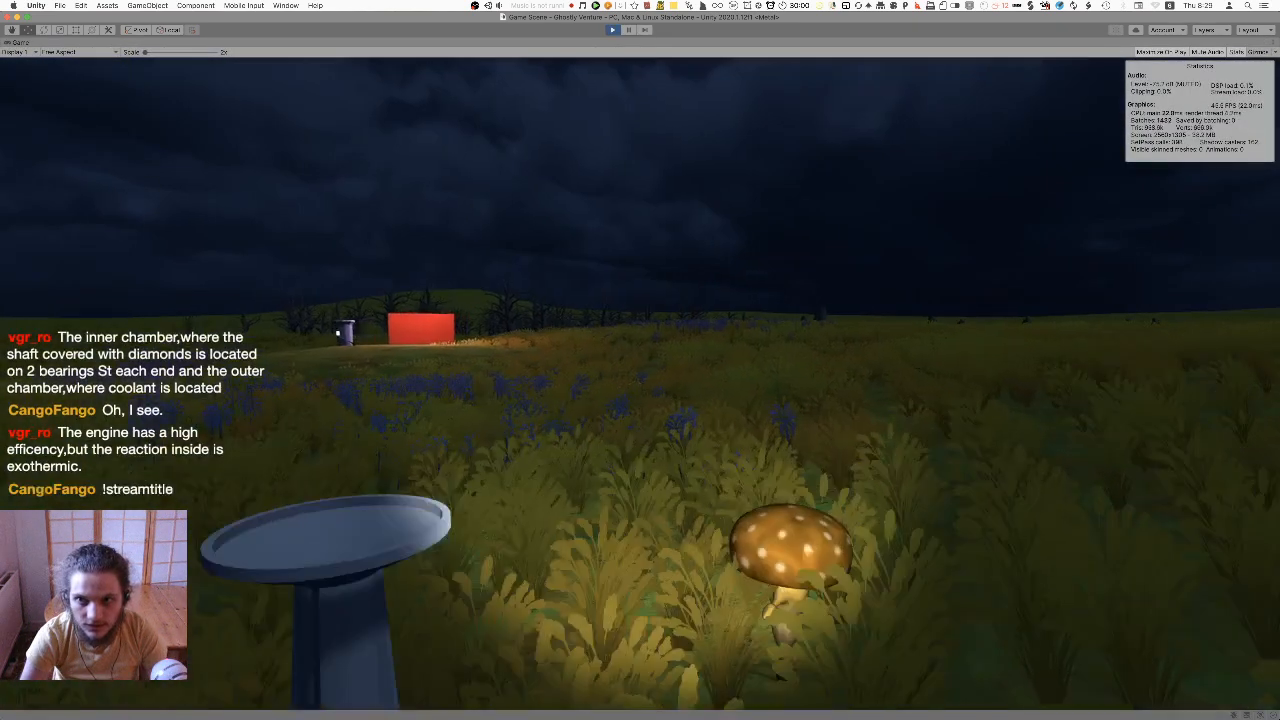
key("w")
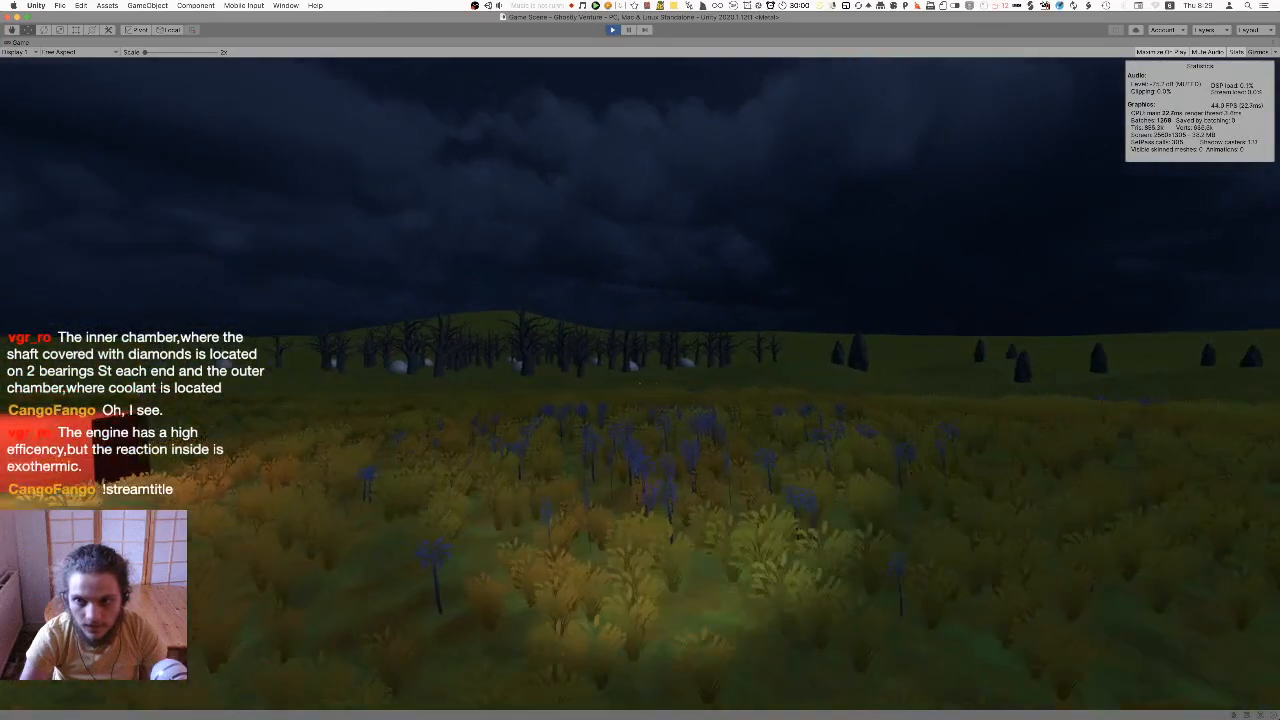
key("w")
key("space")
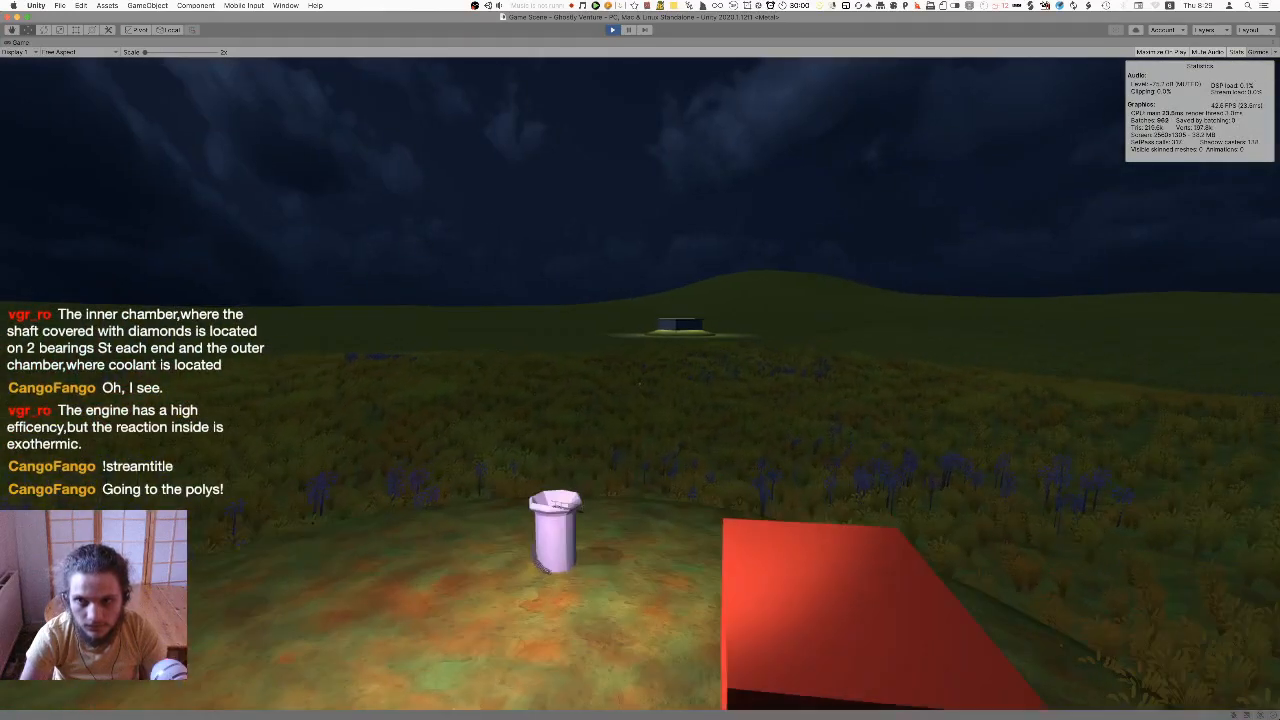
key("w")
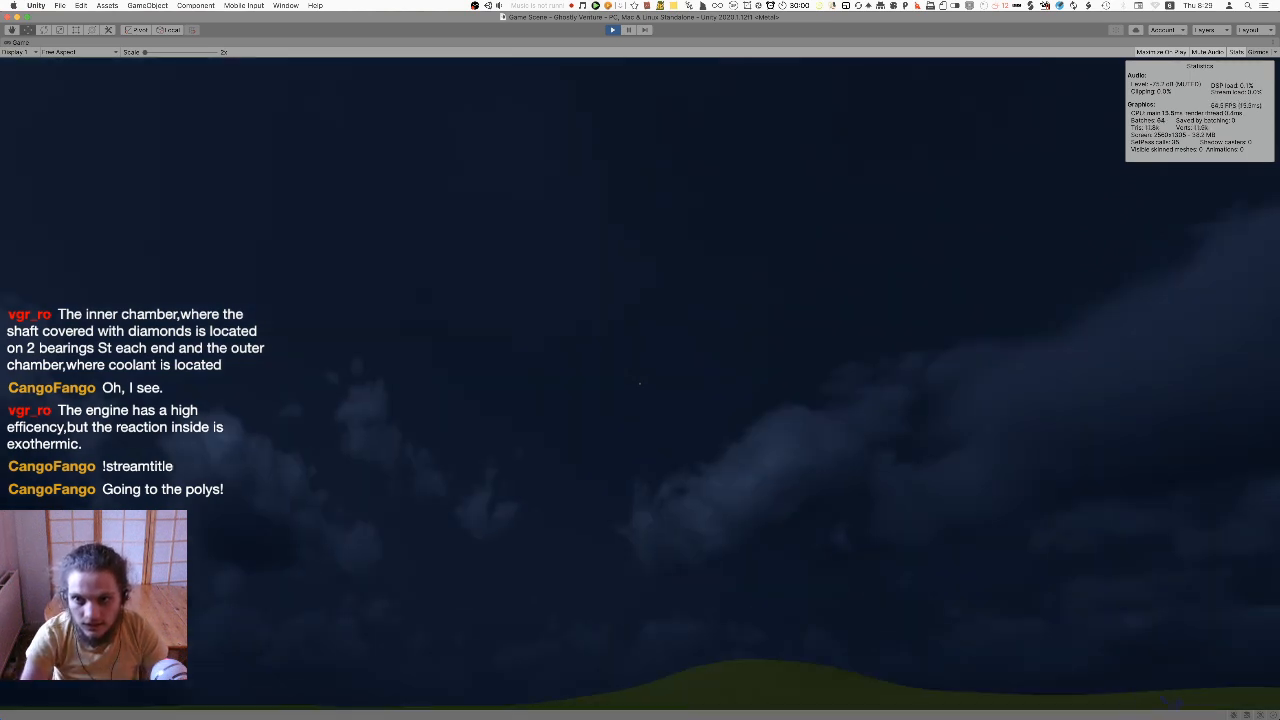
Cross the field to the mound beside the grey building, comparing the rendering statistics while looking at ground, sky and vegetation
key("w")
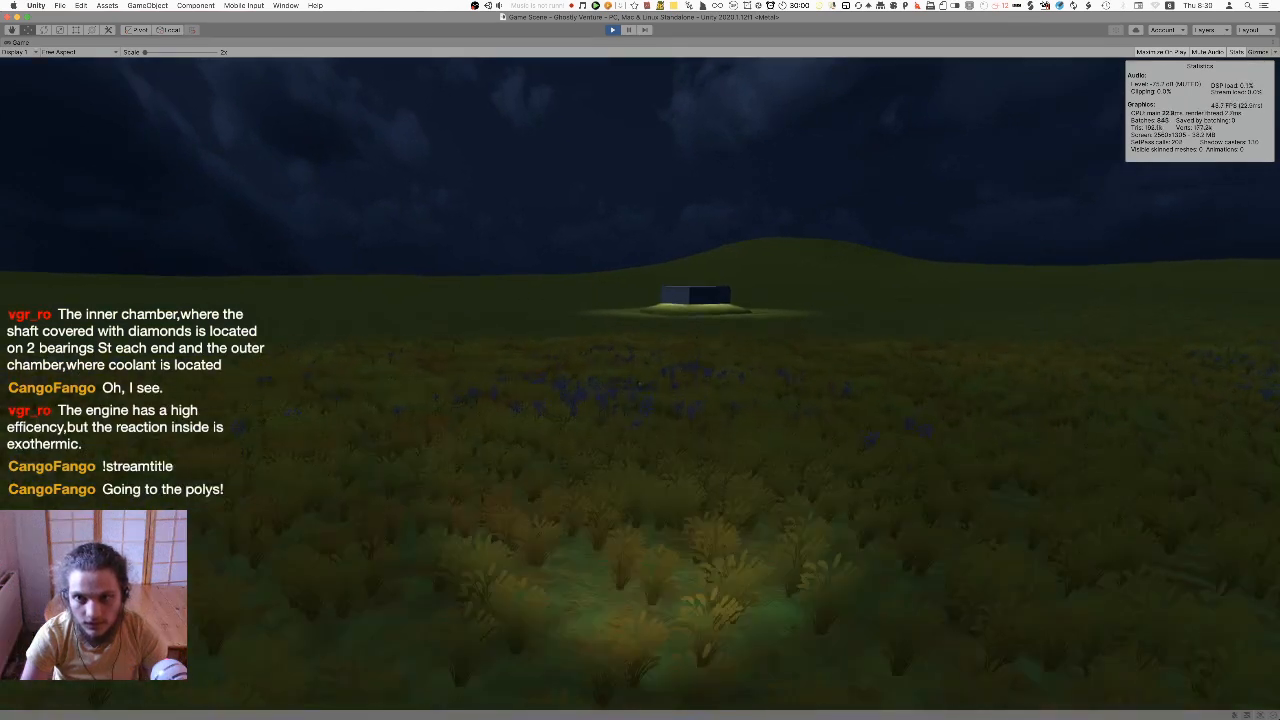
key("w")
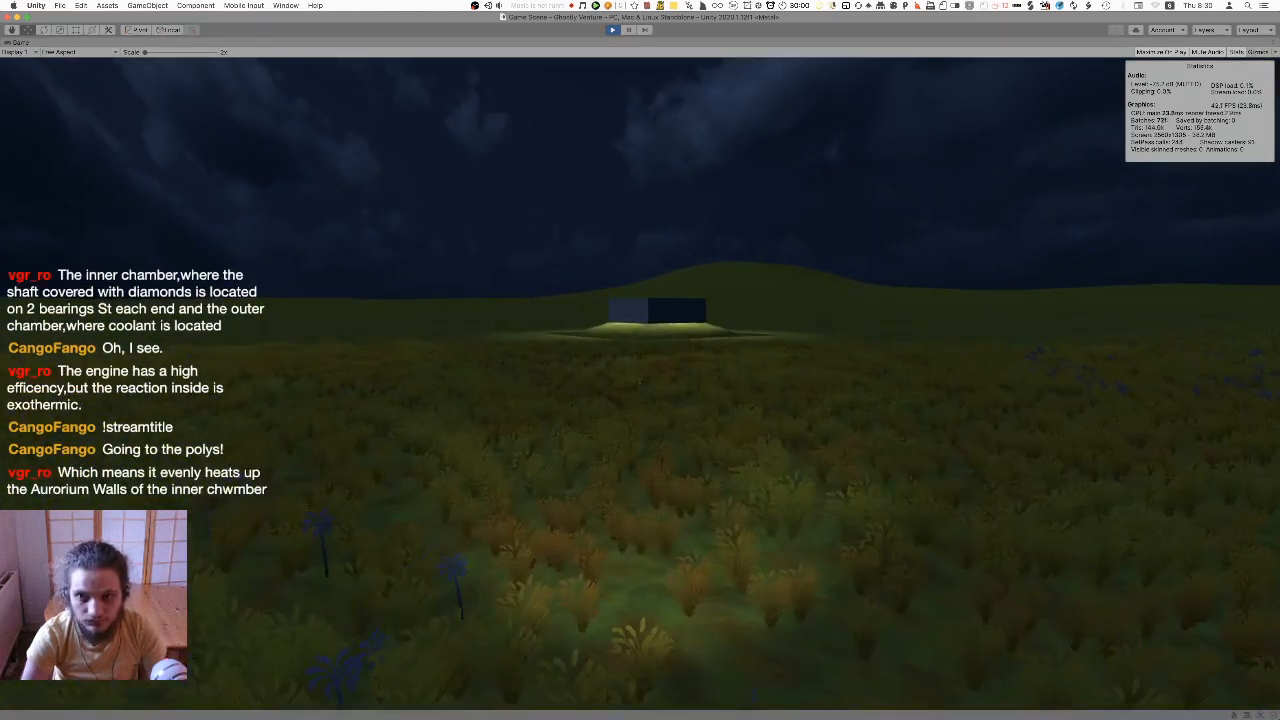
key("w")
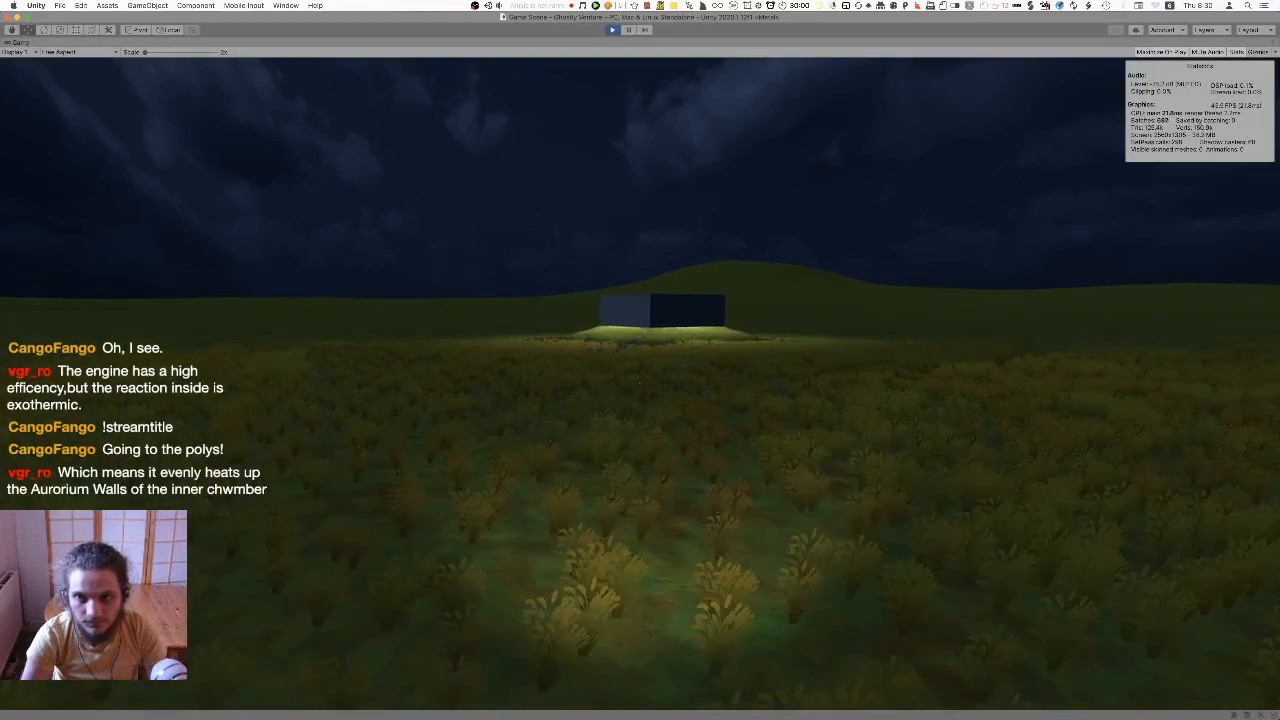
key("w")
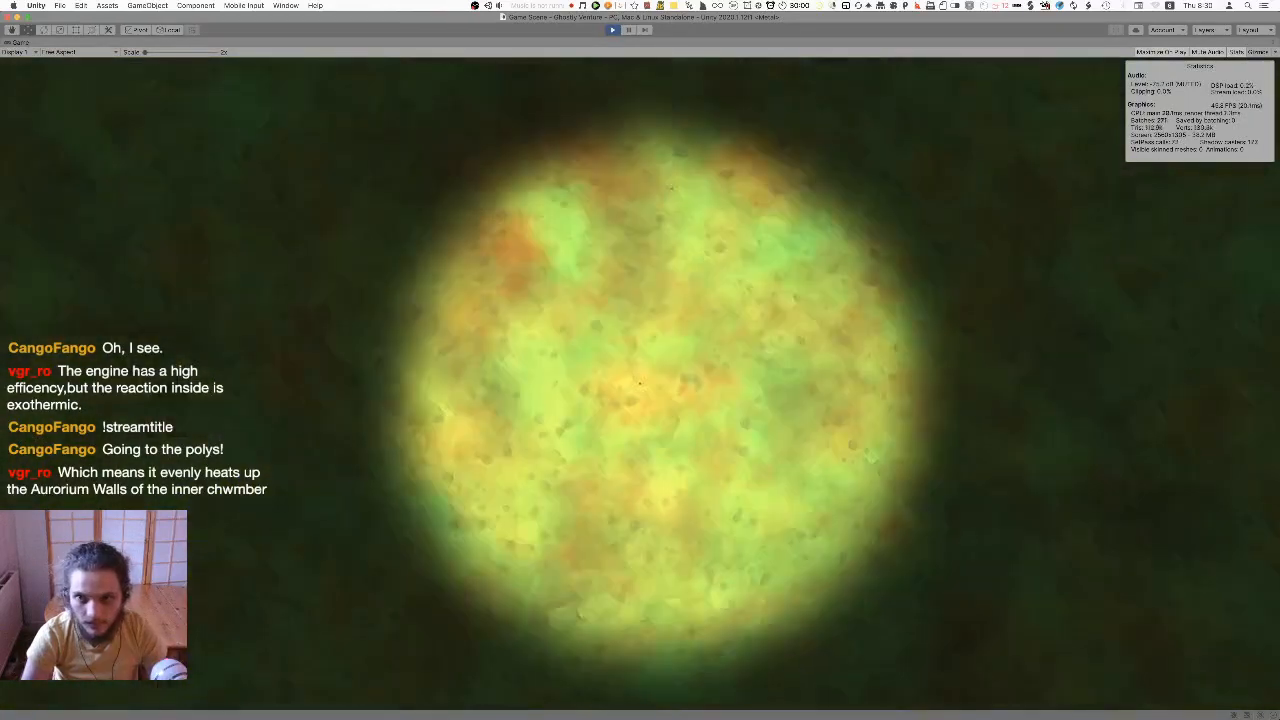
key("w")
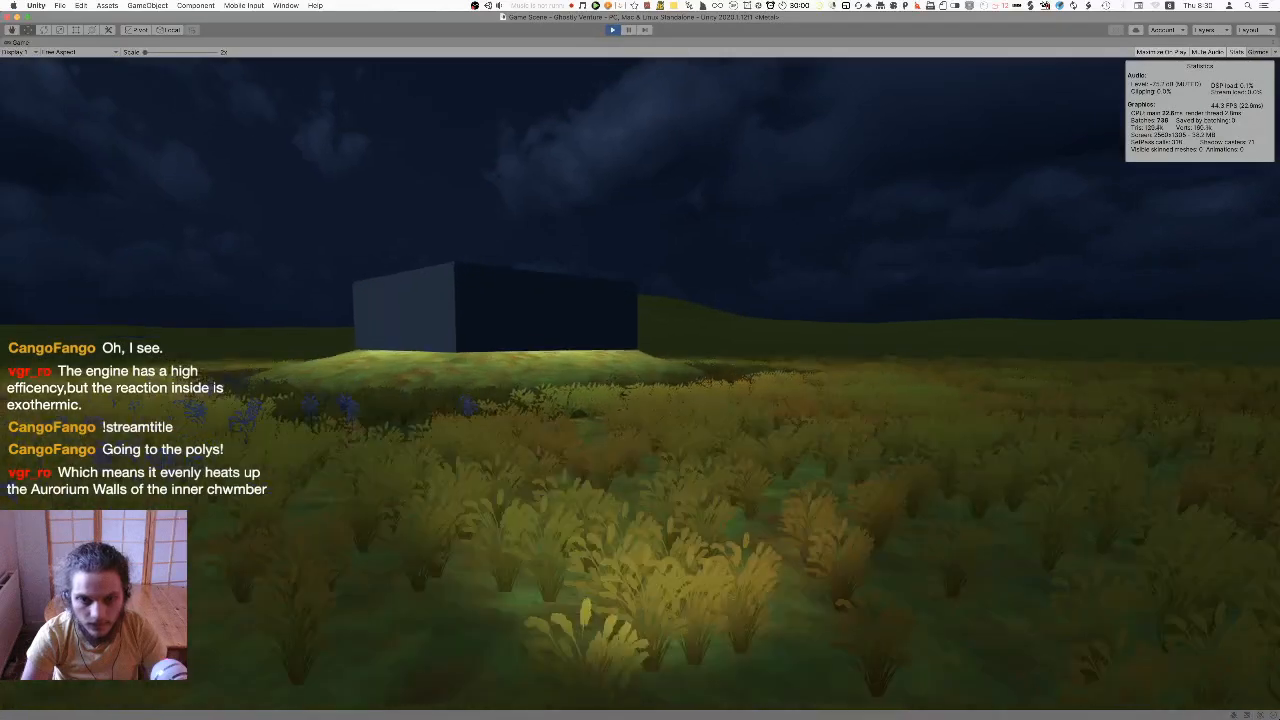
key("w")
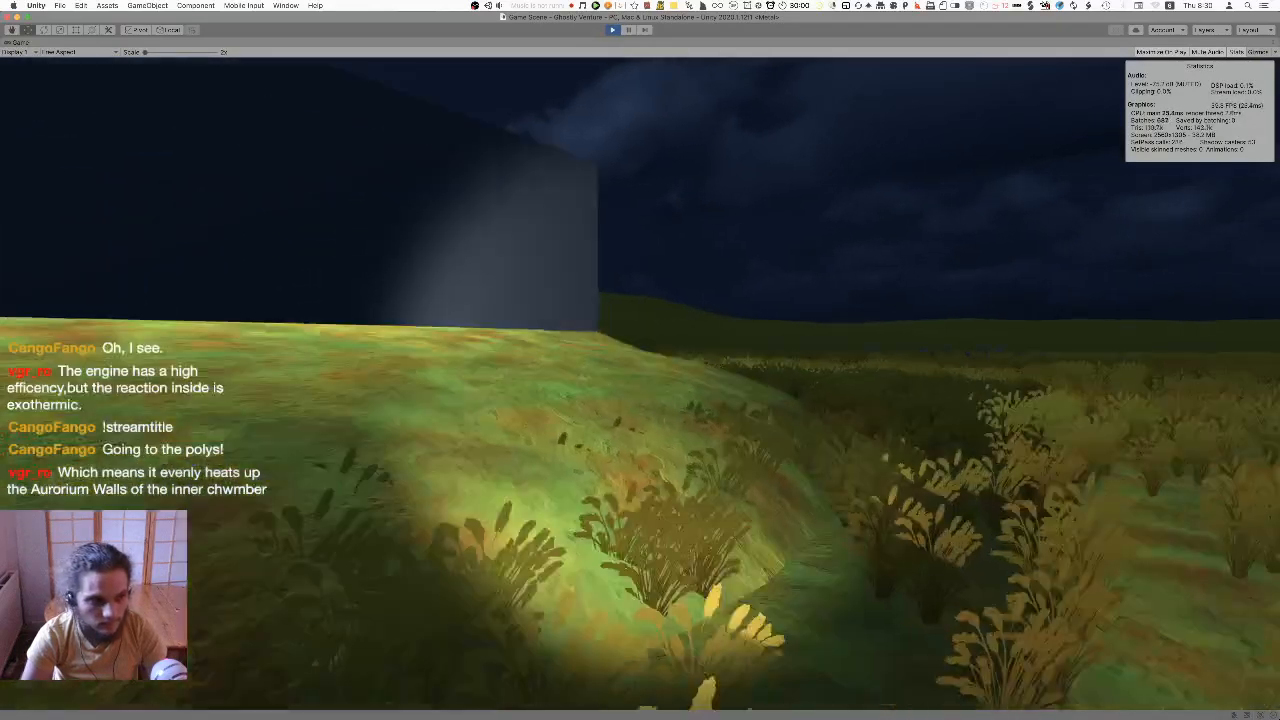
Walk up the mound, around the grey building and through its entrance passage into the large tiled maze room
key("w")
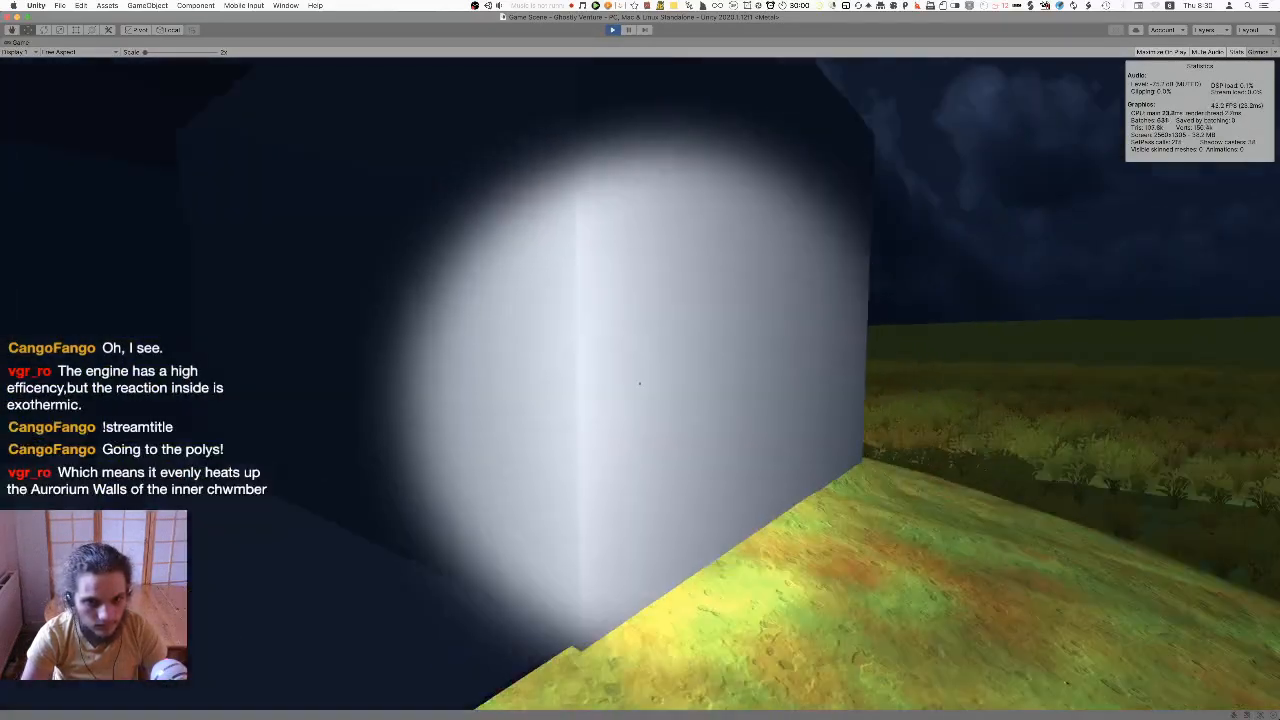
key("w")
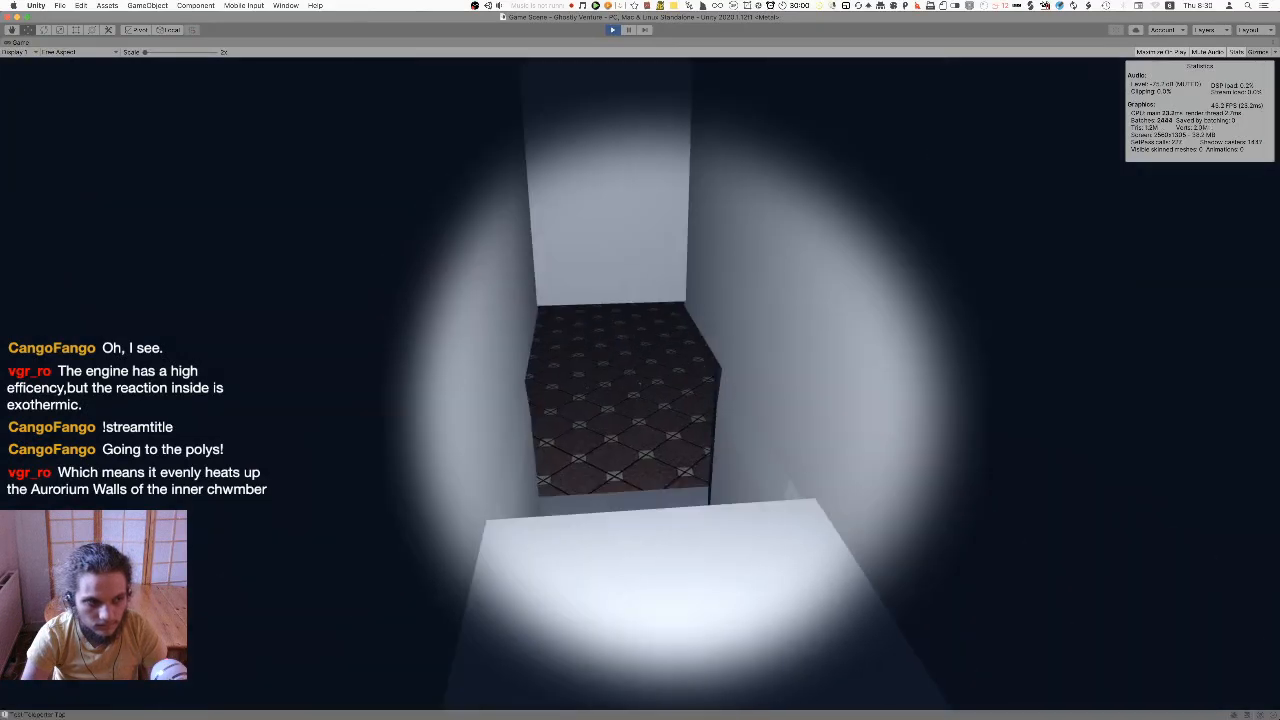
key("w")
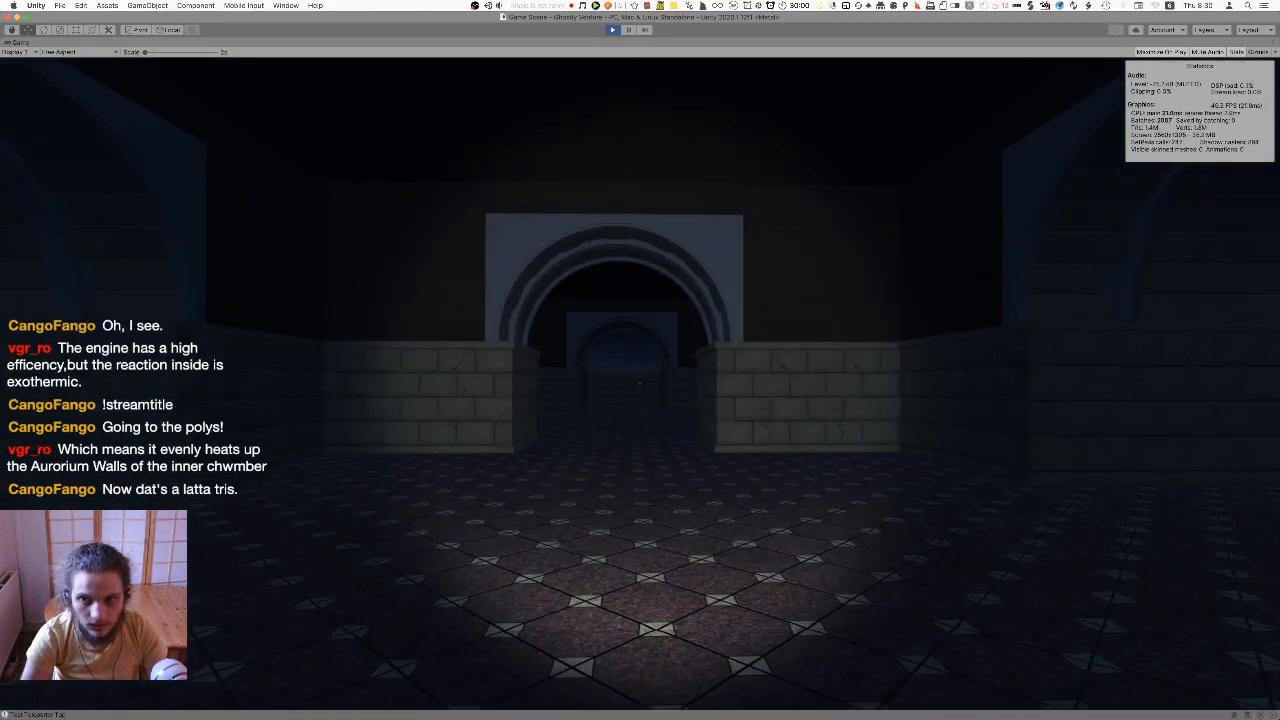
key("w")
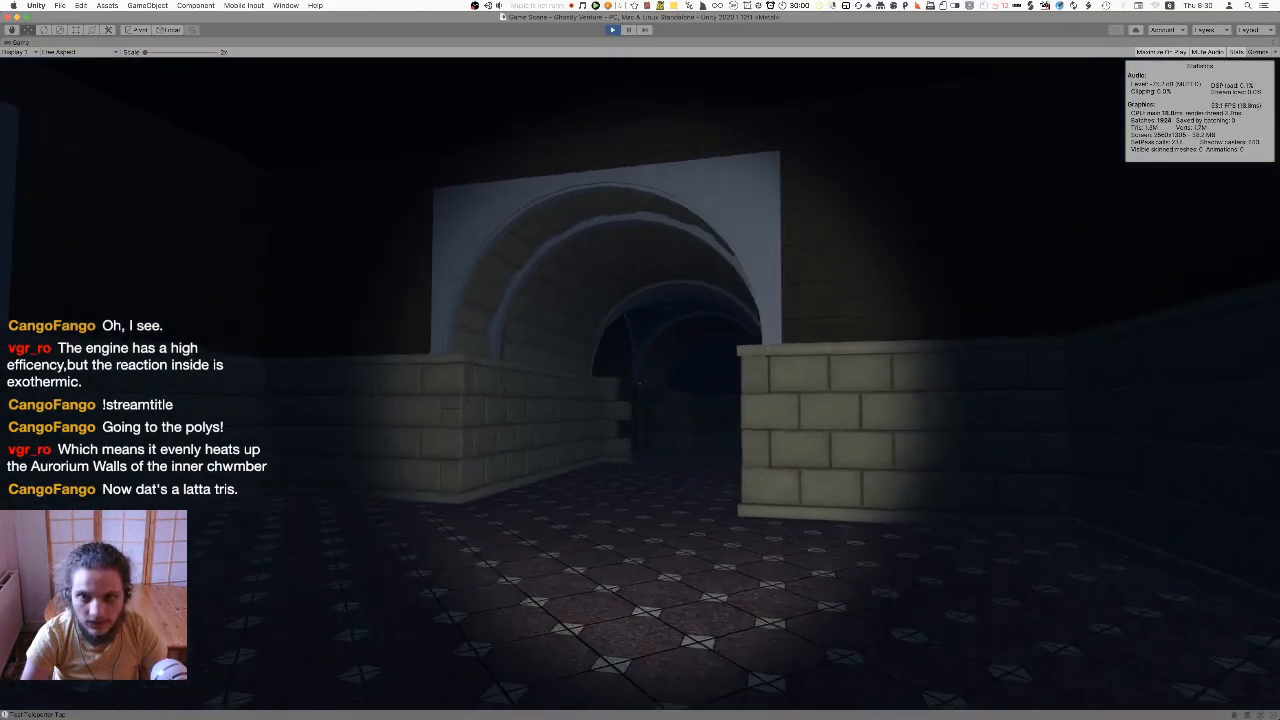
Go through the arched tunnel beside the big room and inspect its cracked brick walls and vaulting by flashlight
key("w")
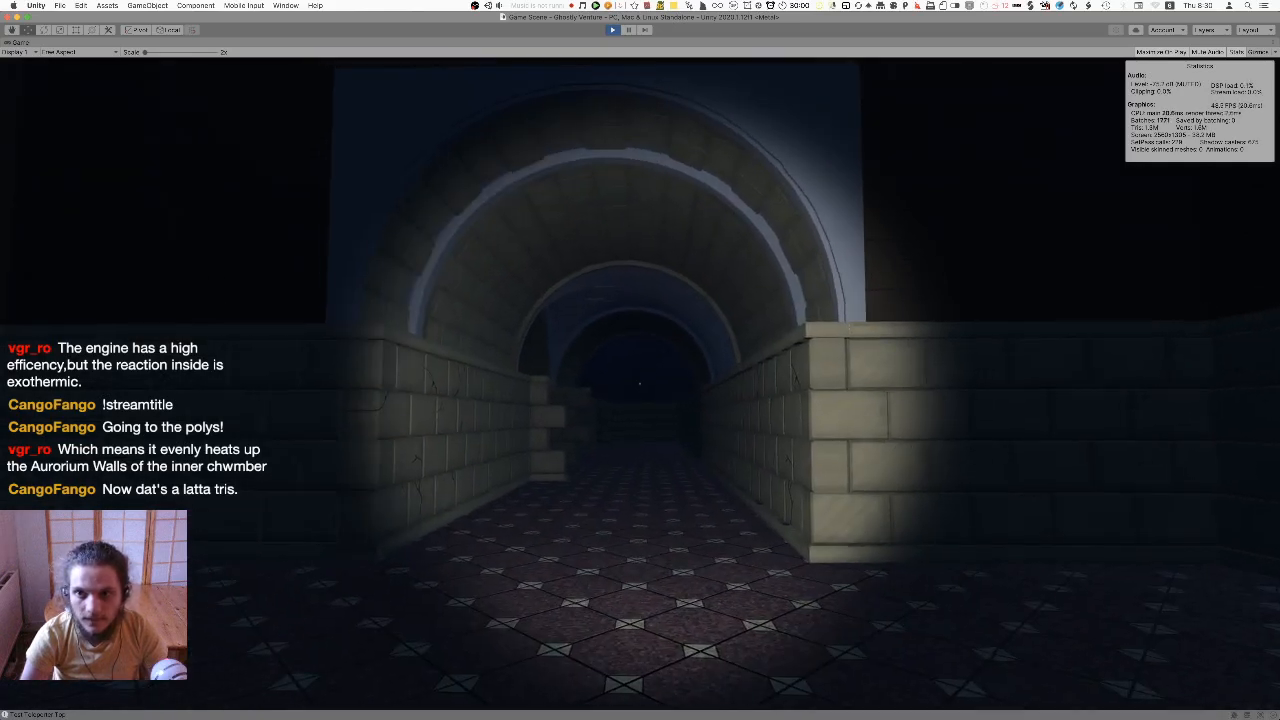
key("w")
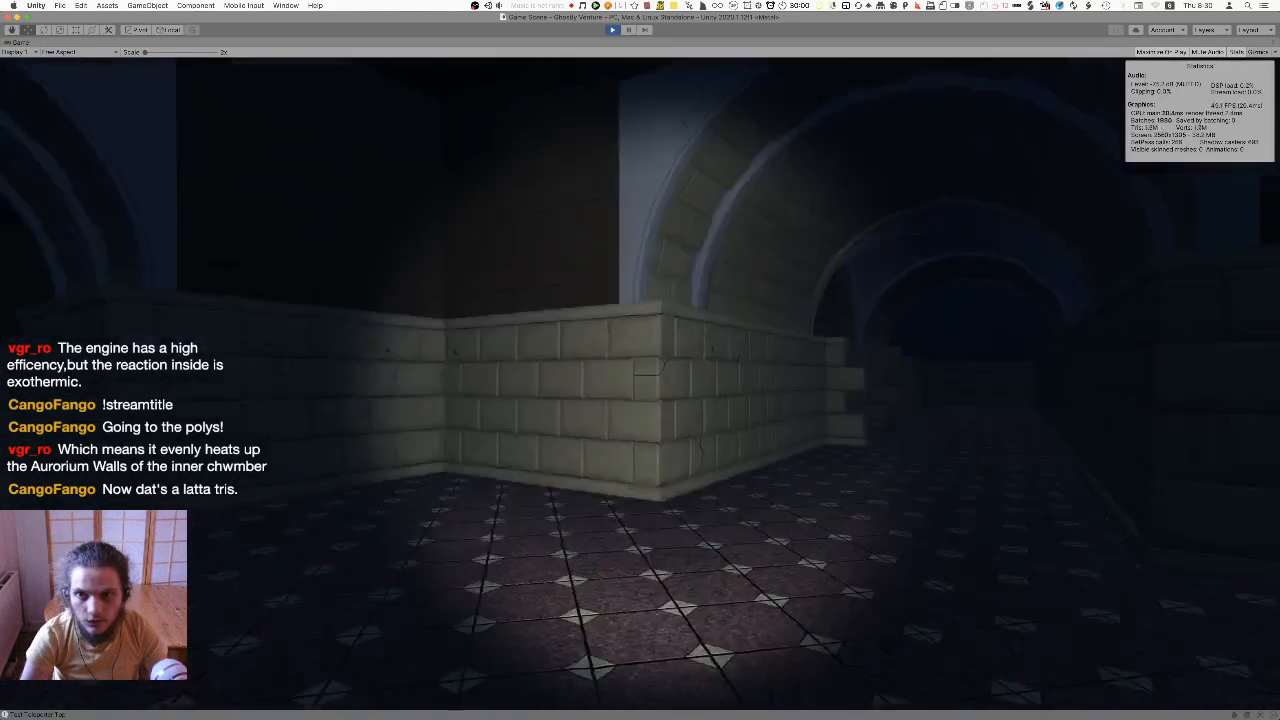
key("w")
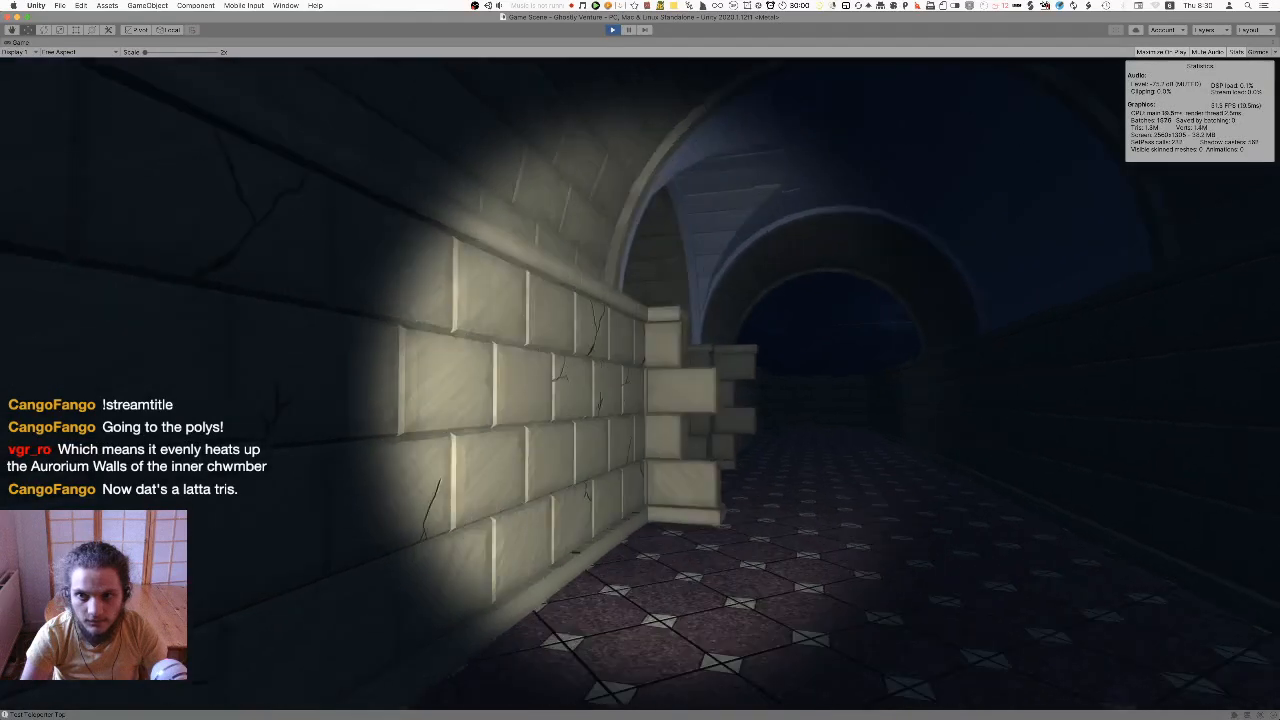
key("w")
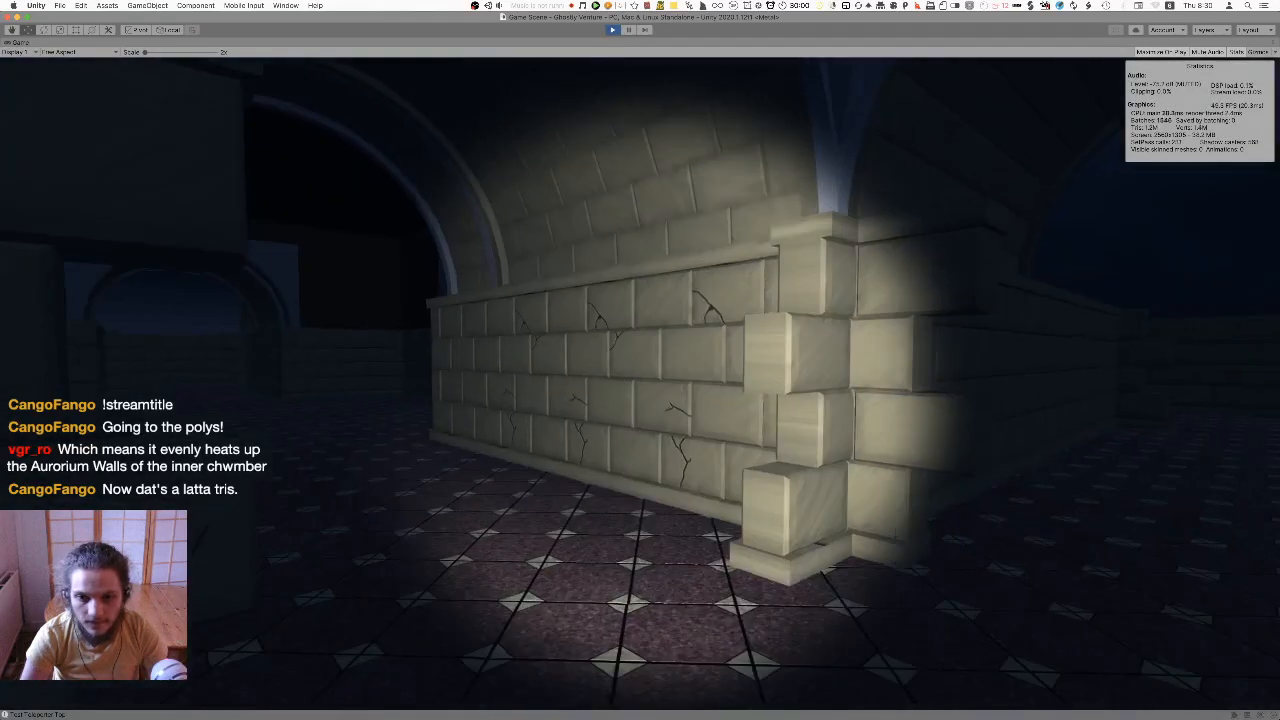
key("w")
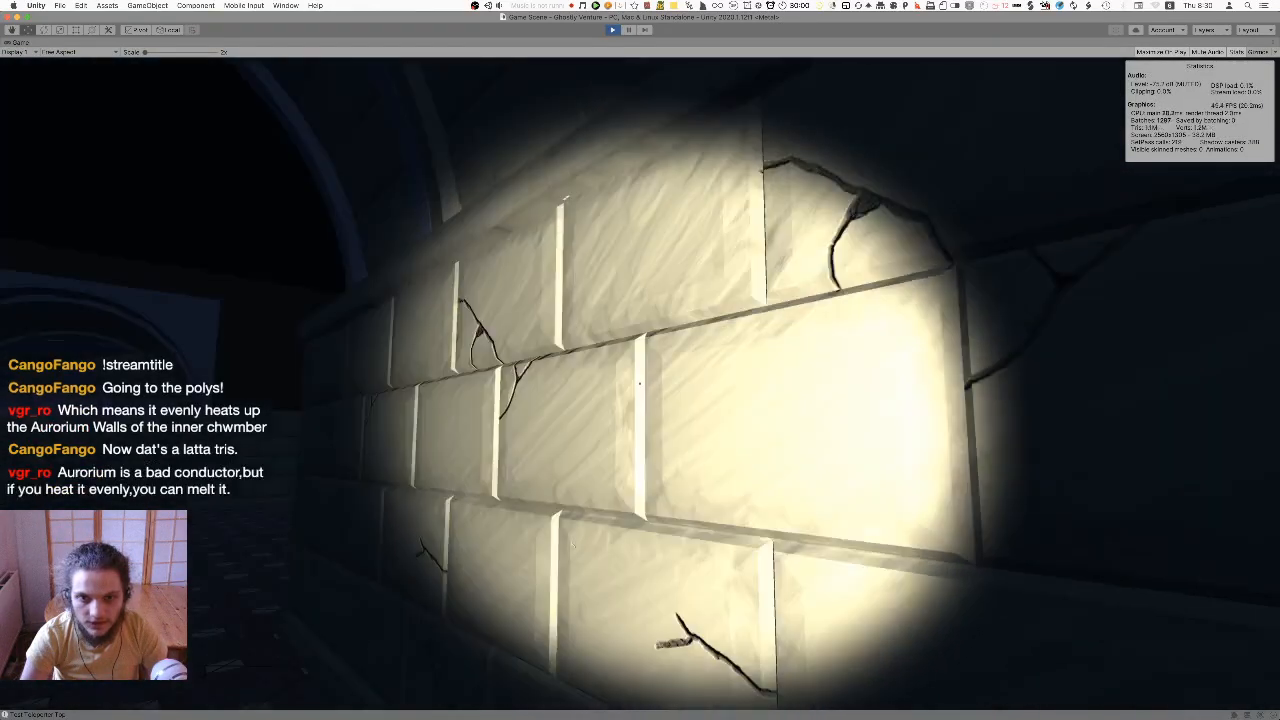
key("w")
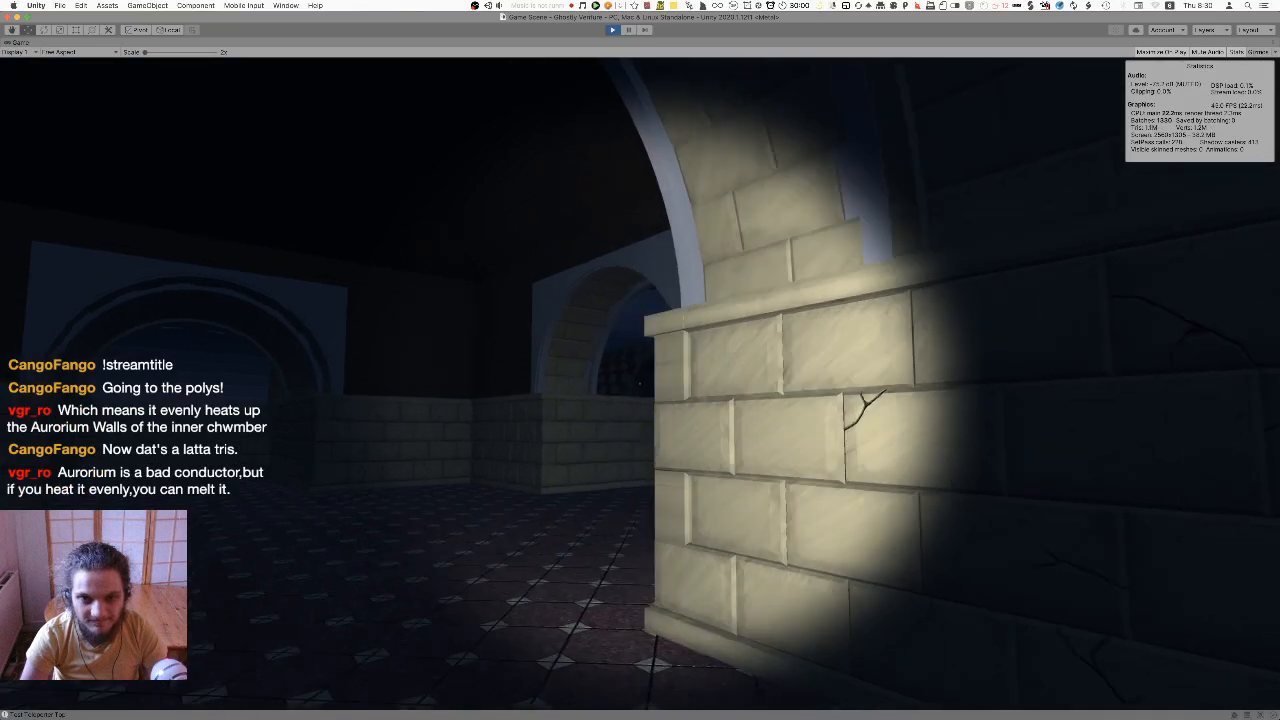
Leave the big room through the archway to the open maze section and enter the adjoining vaulted tunnel
key("w")
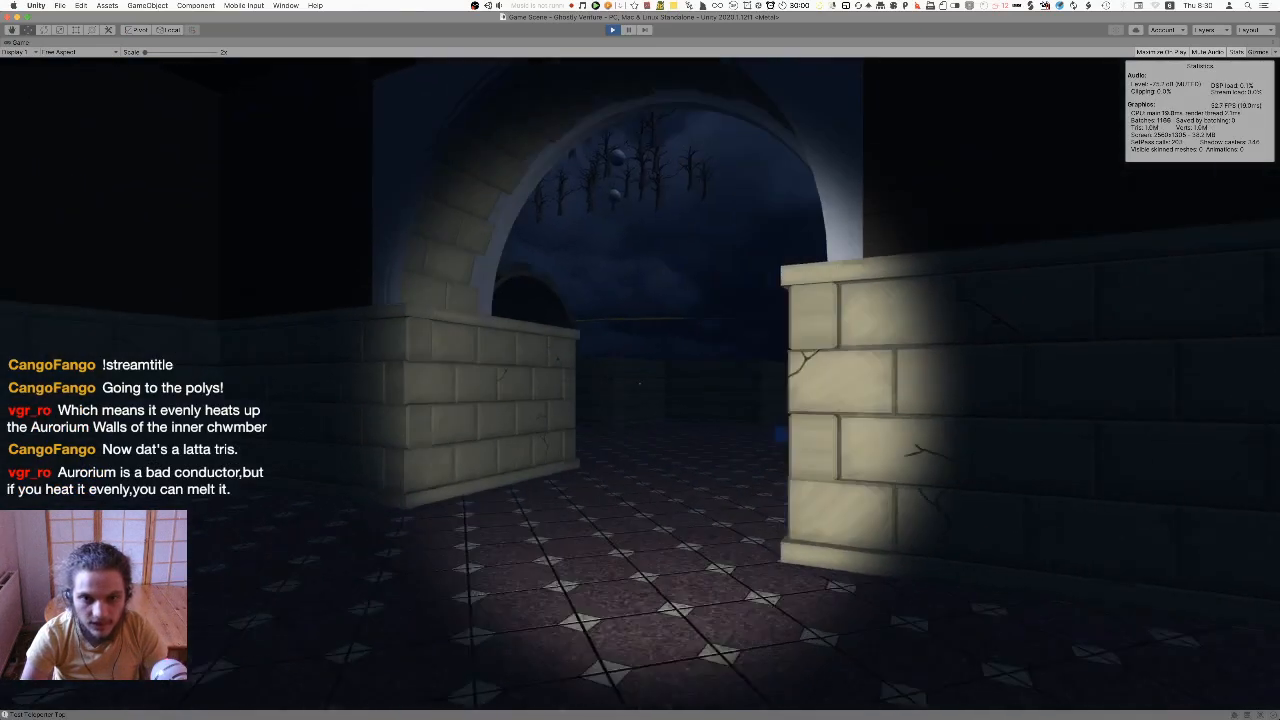
key("w")
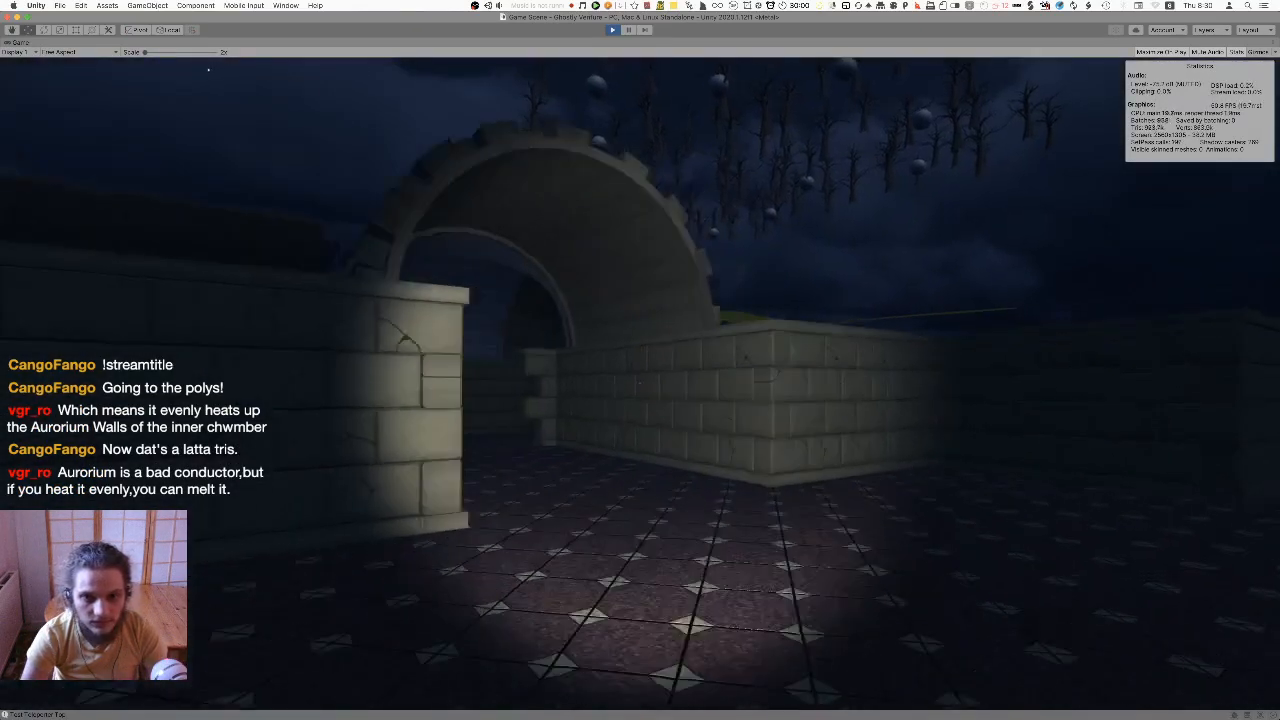
key("w")
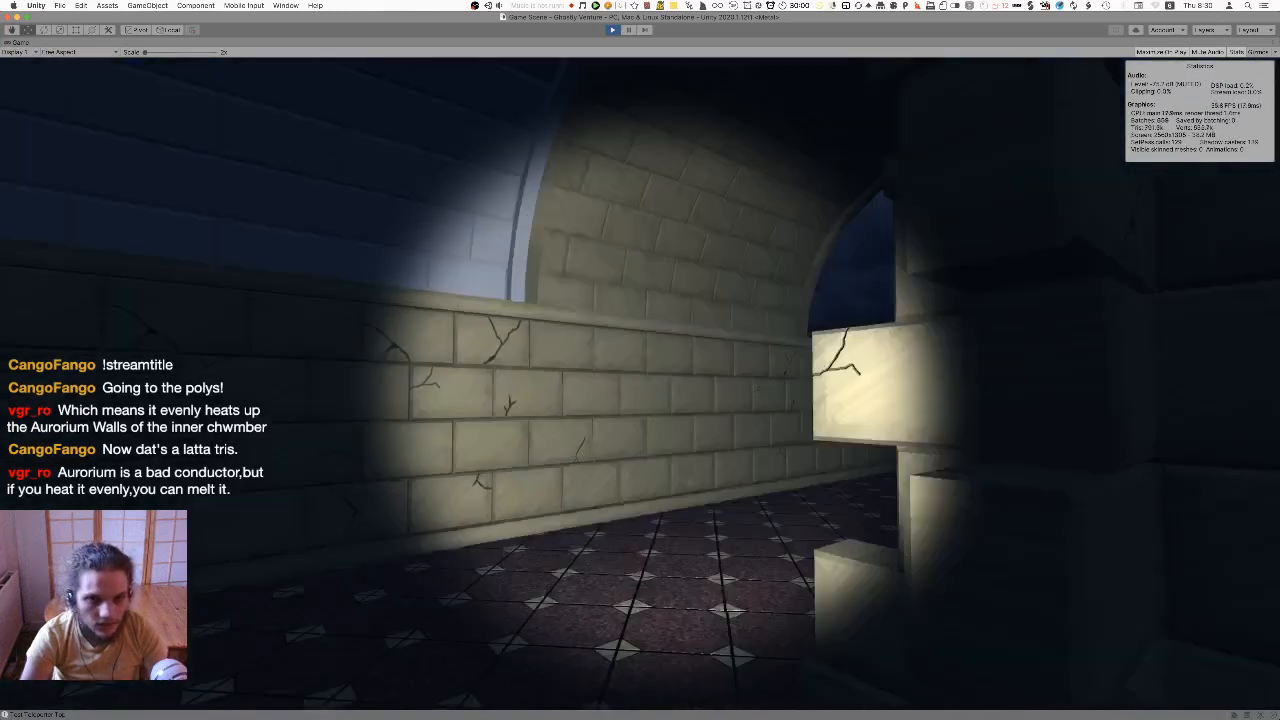
key("w")
Jump onto the maze wall, survey the tunnels from above, and drop back to the floor facing the big room's arch
key("space")
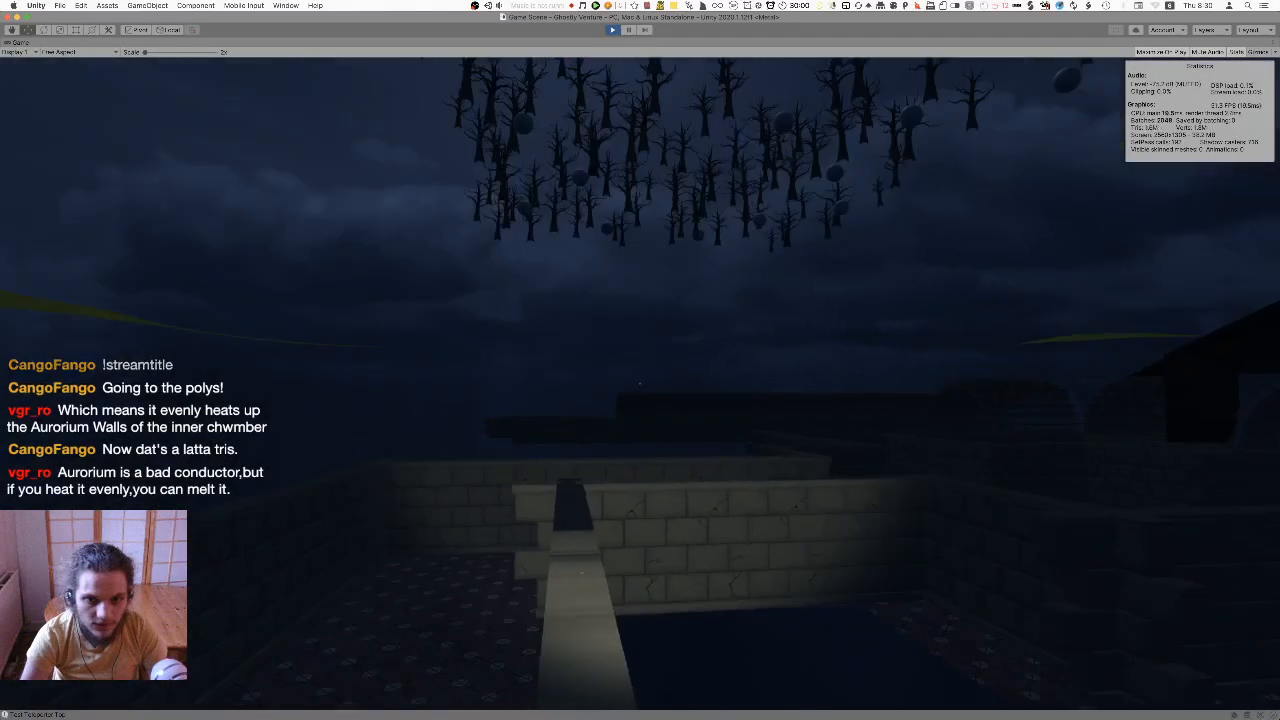
key("w")
key("w")
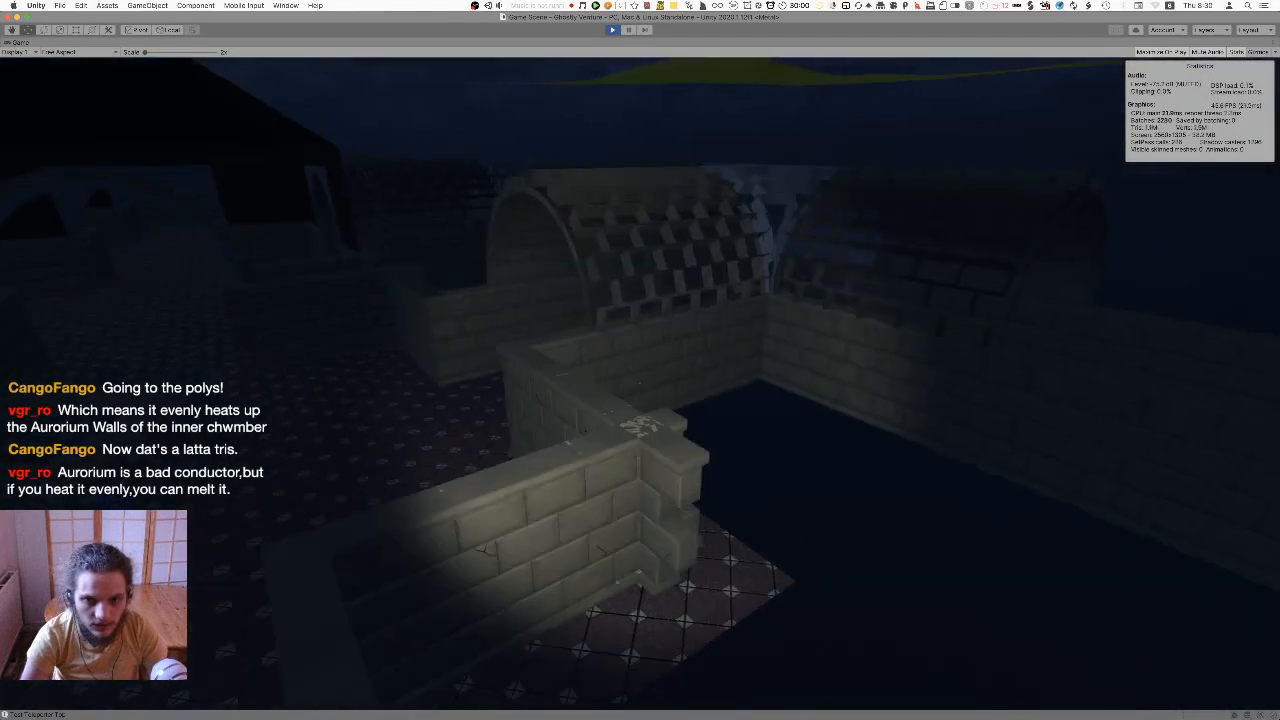
key("w")
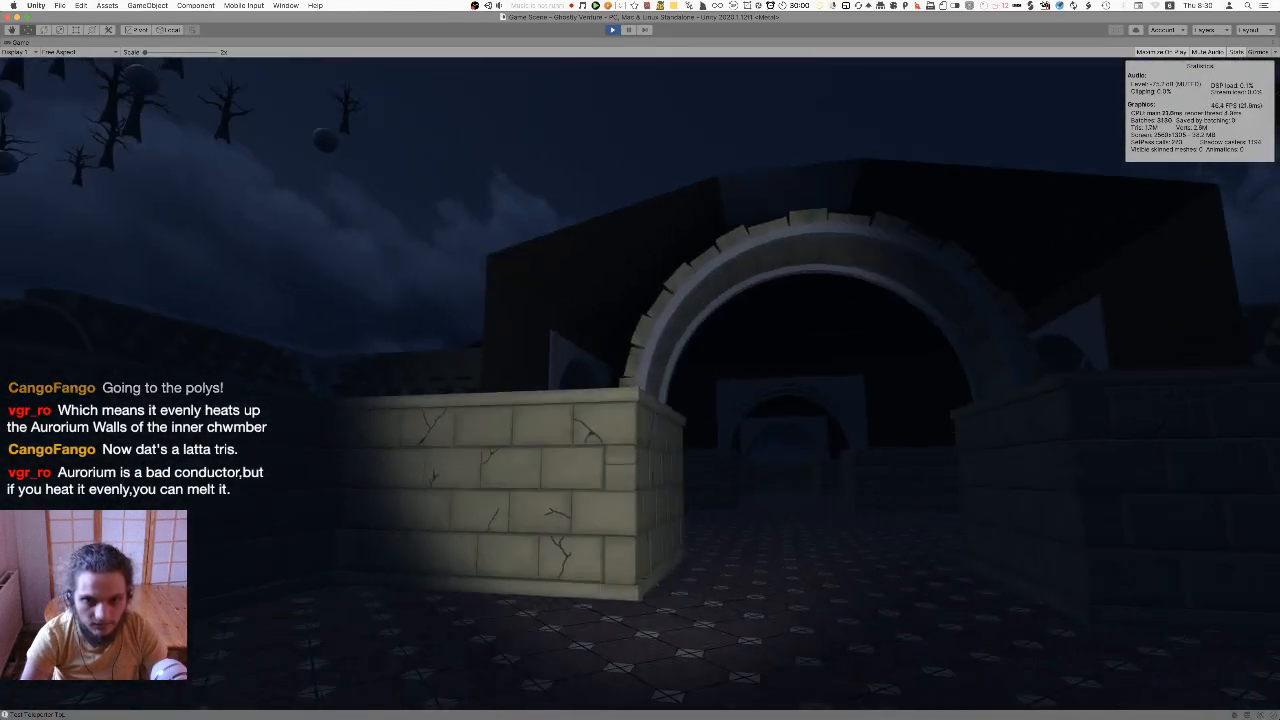
Examine the brick textures on the arched tunnel's walls and vaulted ceiling up close with the flashlight
key("w")
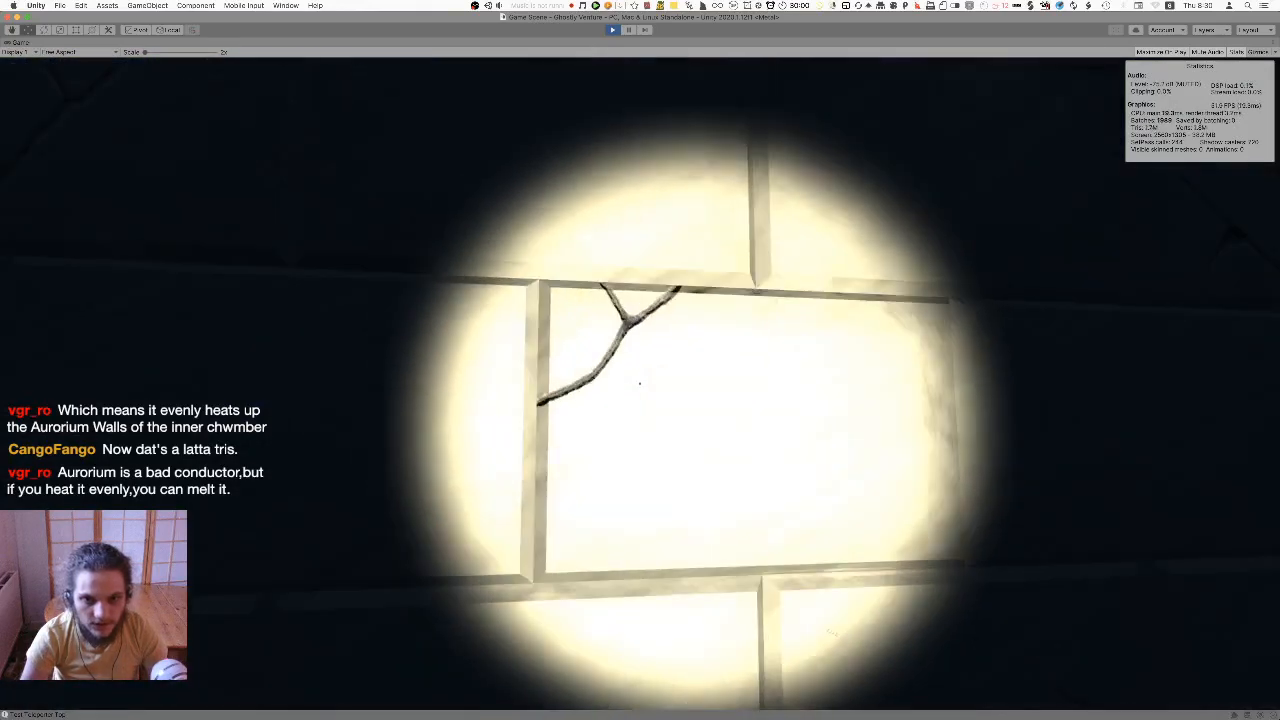
key("w")
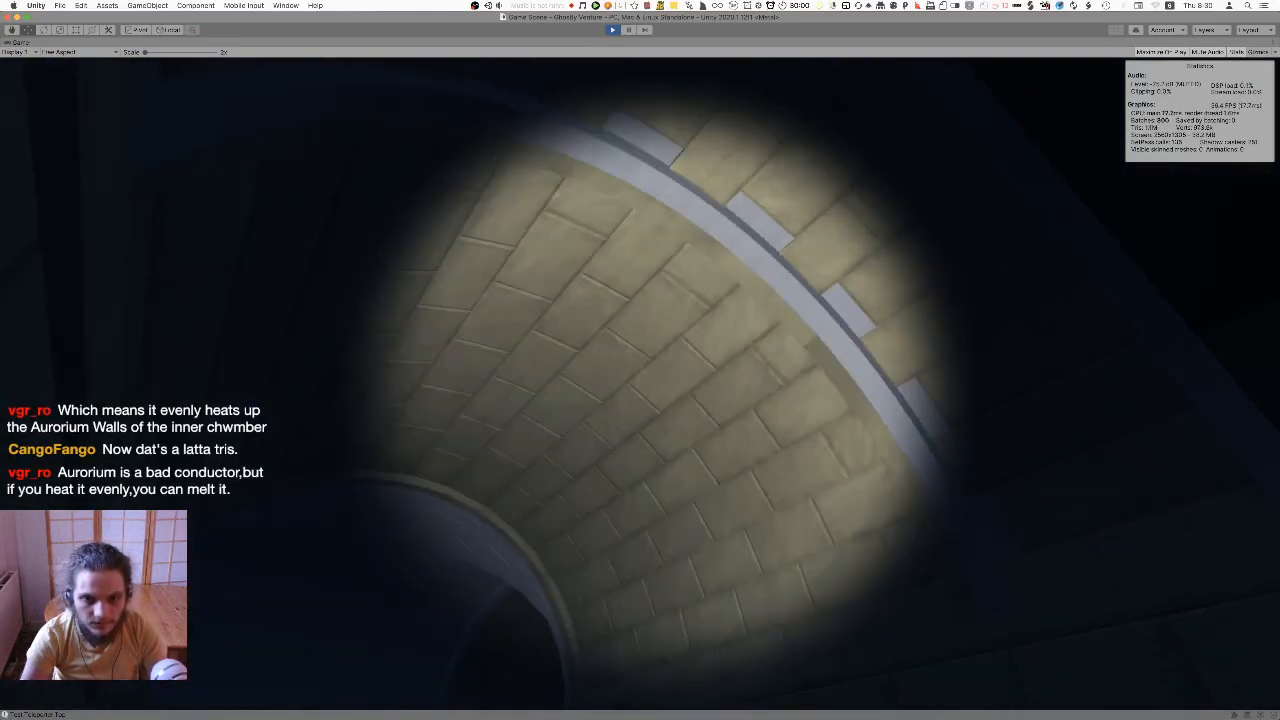
key("w")
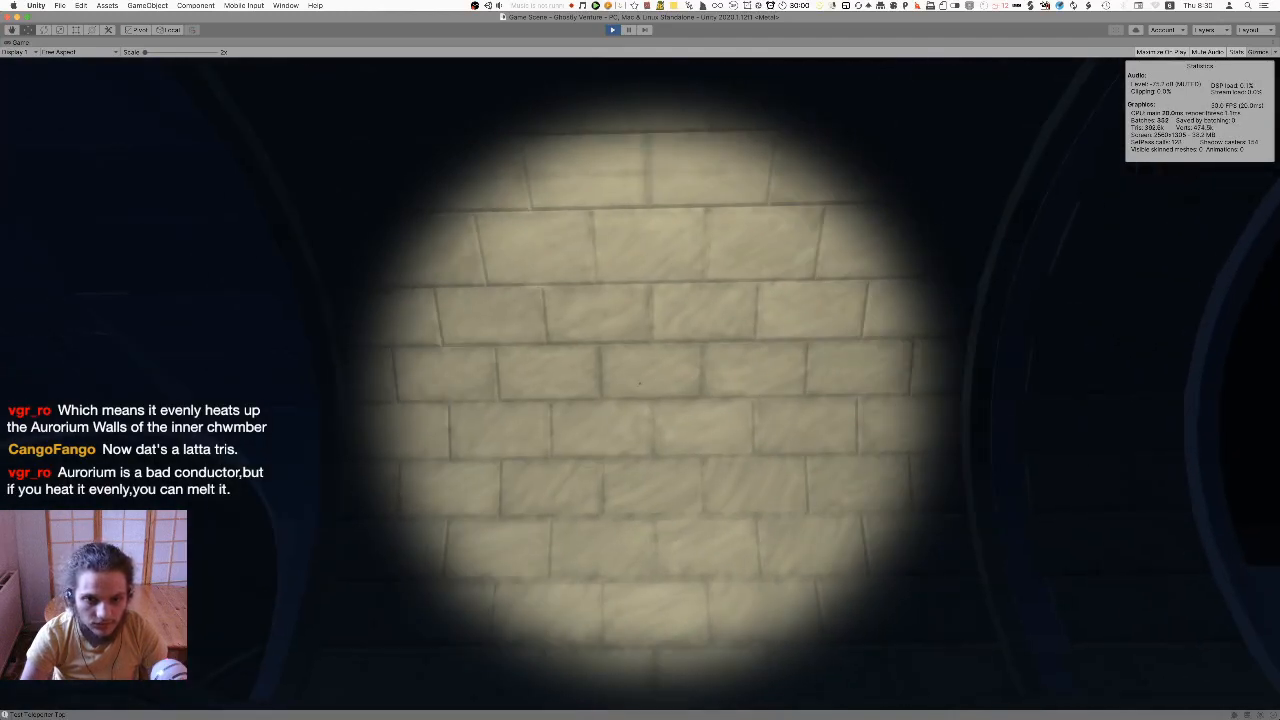
key("w")
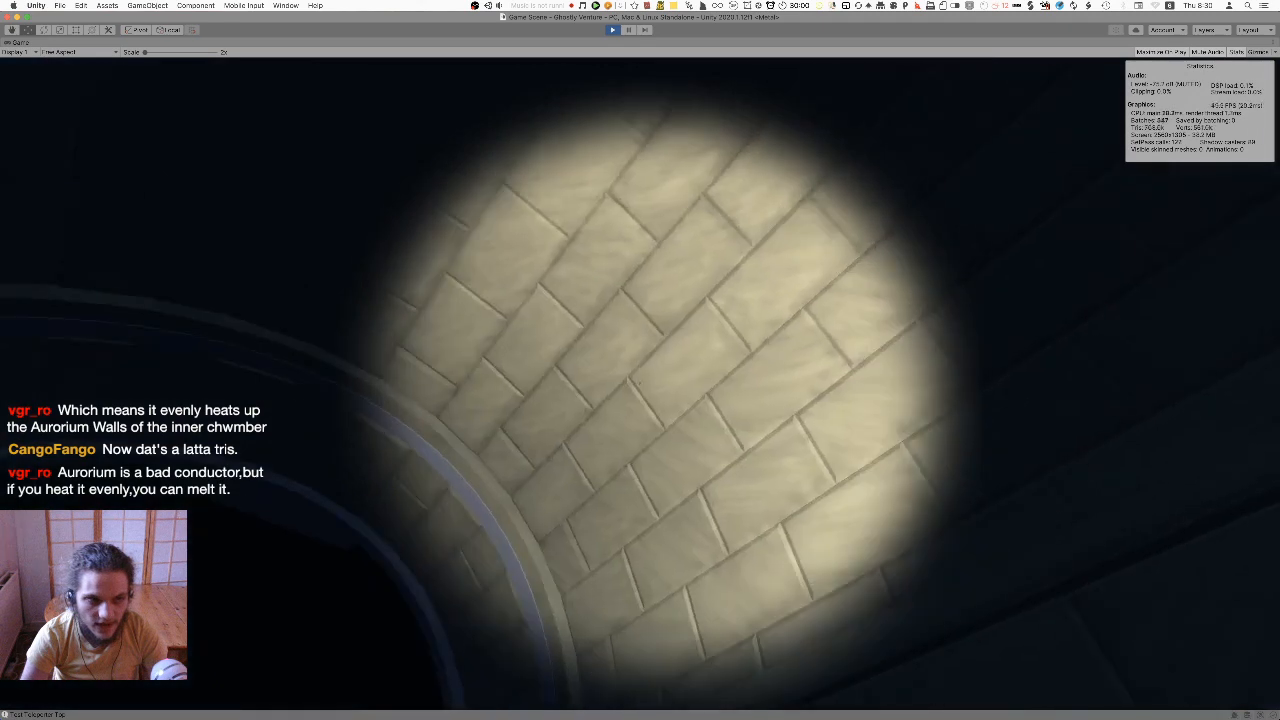
key("w")
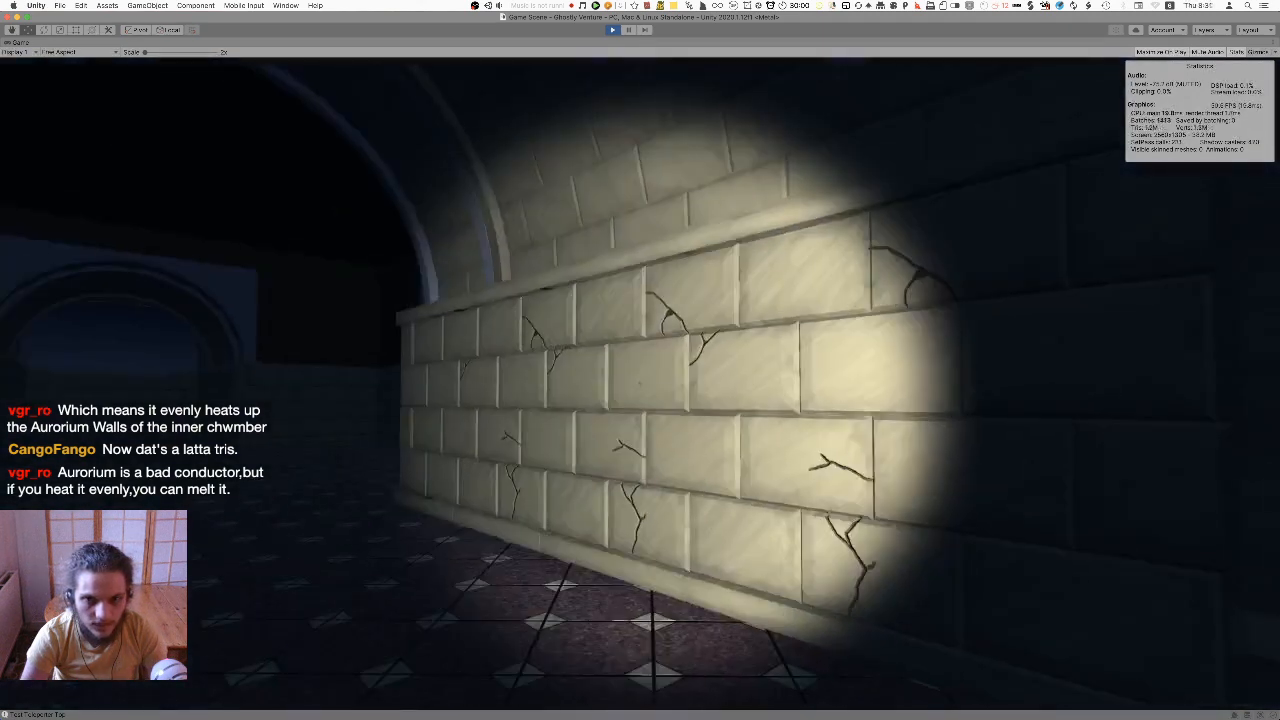
Check the cracked bricks and the big room's other archways with the rendering statistics displayed, and stop the playtest
key("w")
key("a")
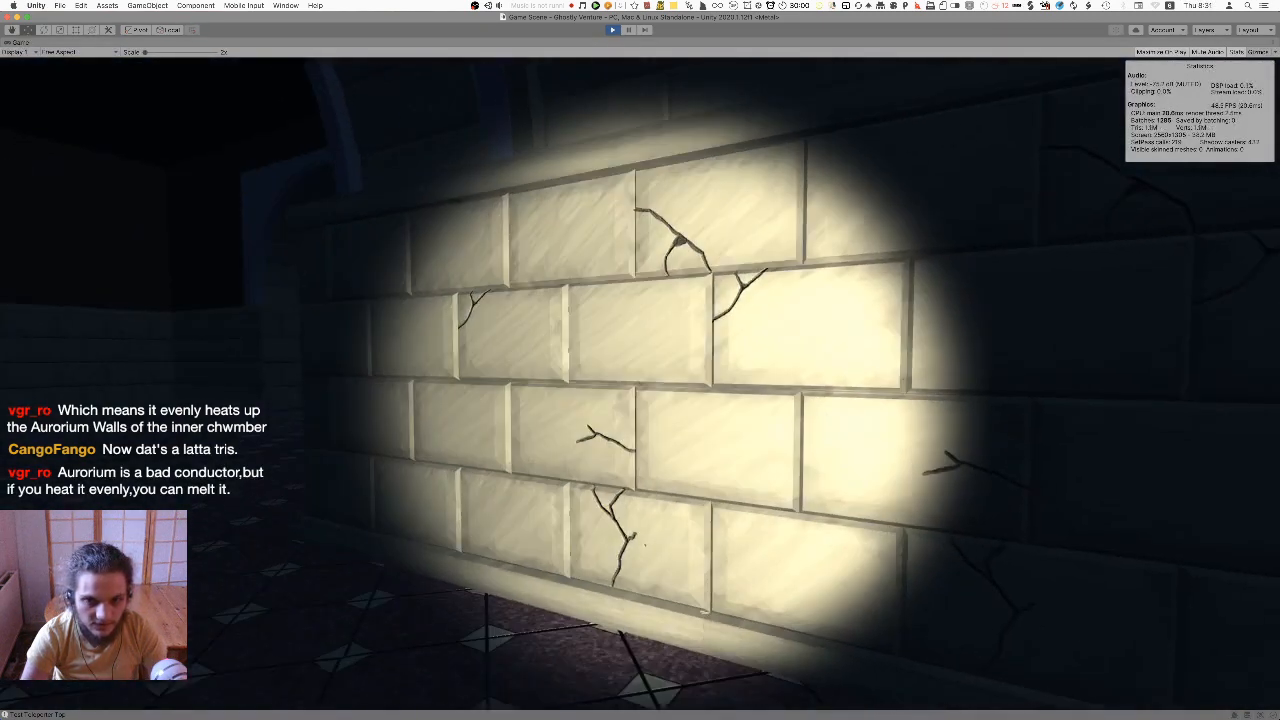
key("w")
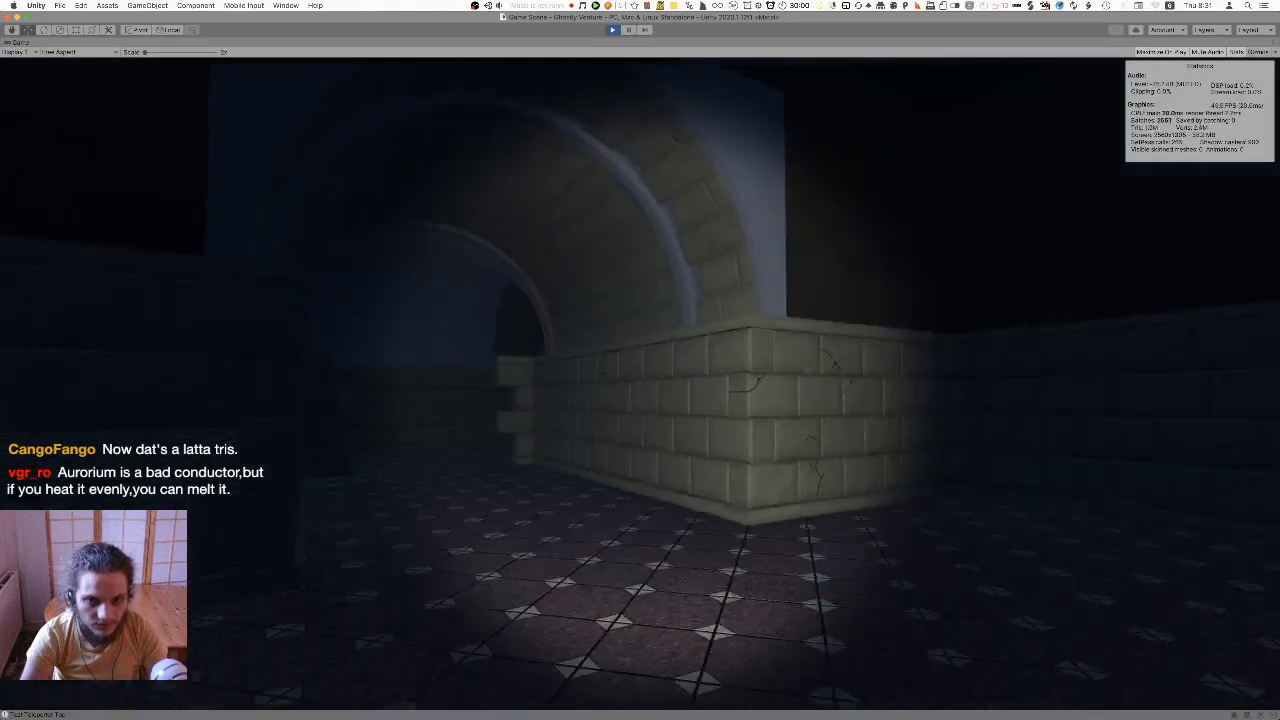
key("w")
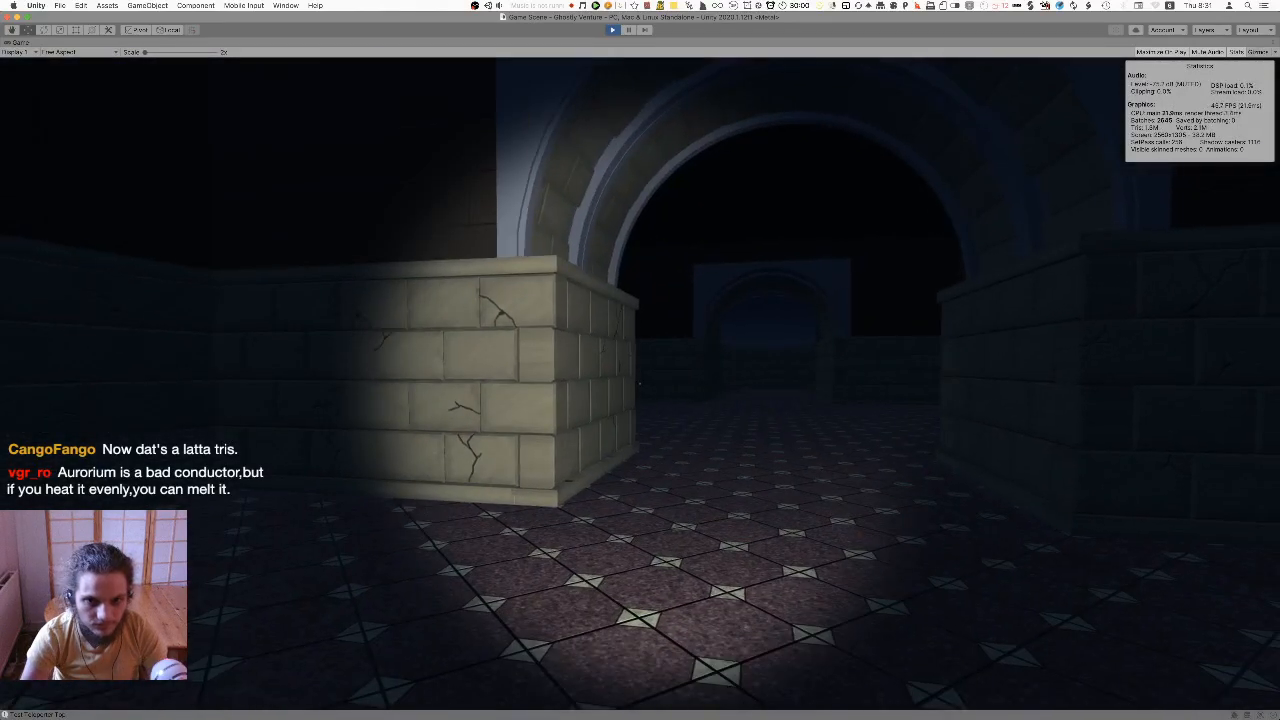
key("w")
key("super+p")
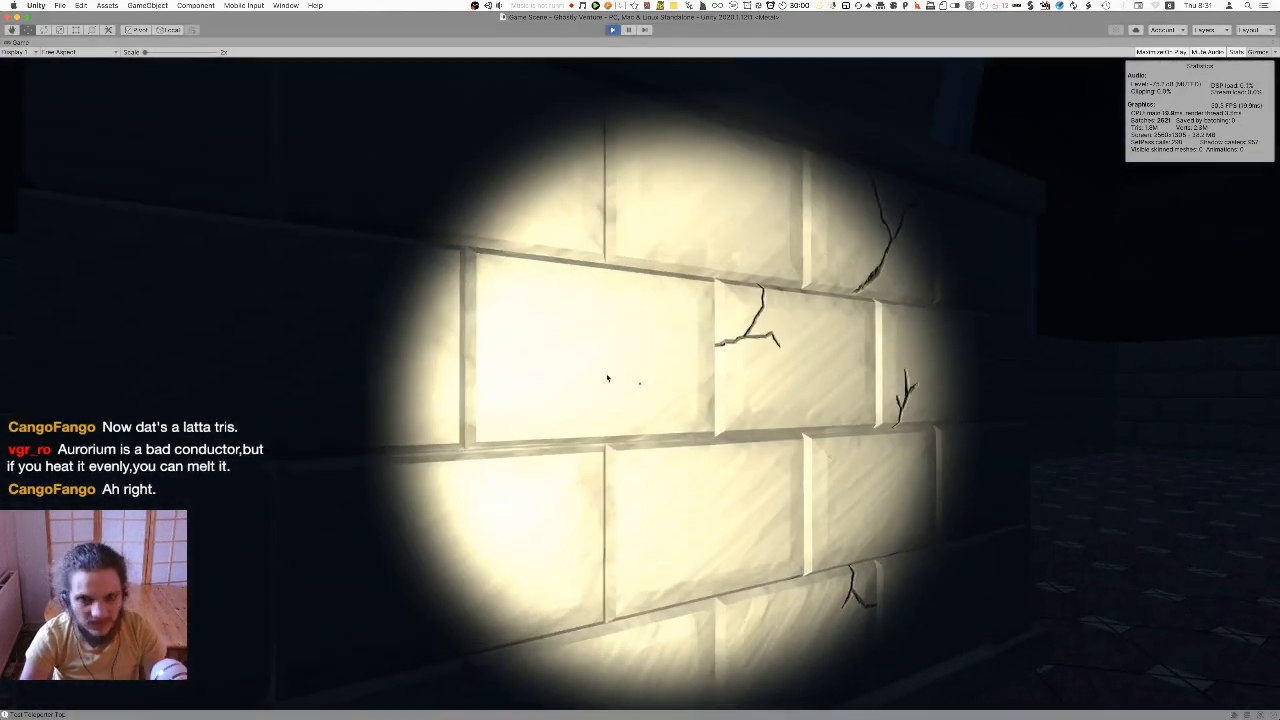
Switch to Blender, select the block-covered Roman ceiling segment, frame it and inspect its textured underside
key("super+Tab")
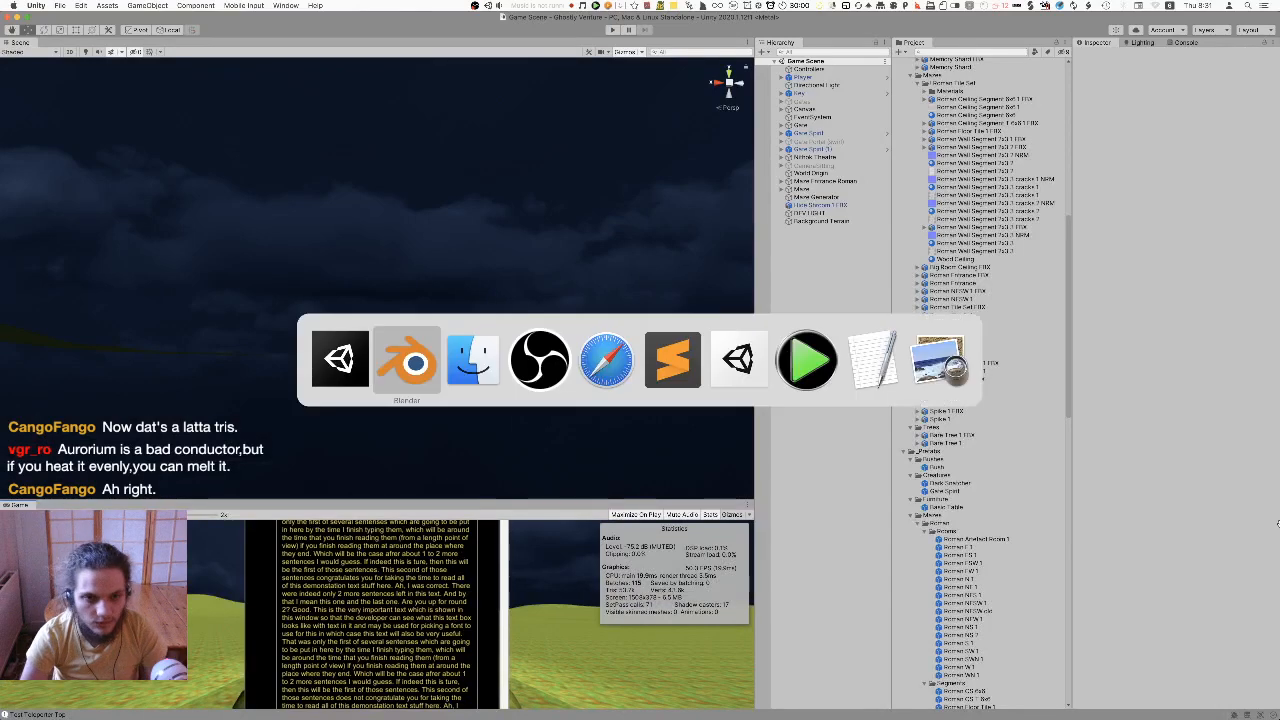
middle_click_drag(908, 389, 1003, 406)
scroll(977, 391, "down", 8)
scroll(1019, 420, "down", 4)
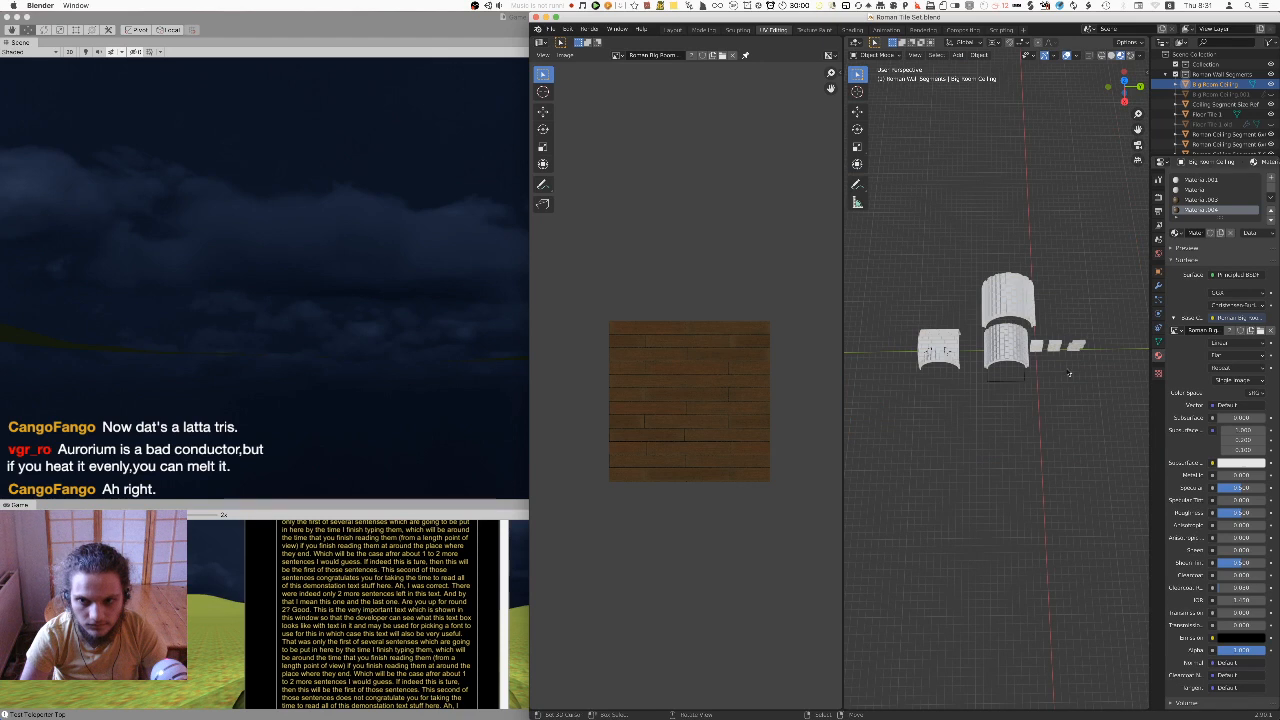
right_click(989, 345)
key("KP_Decimal")
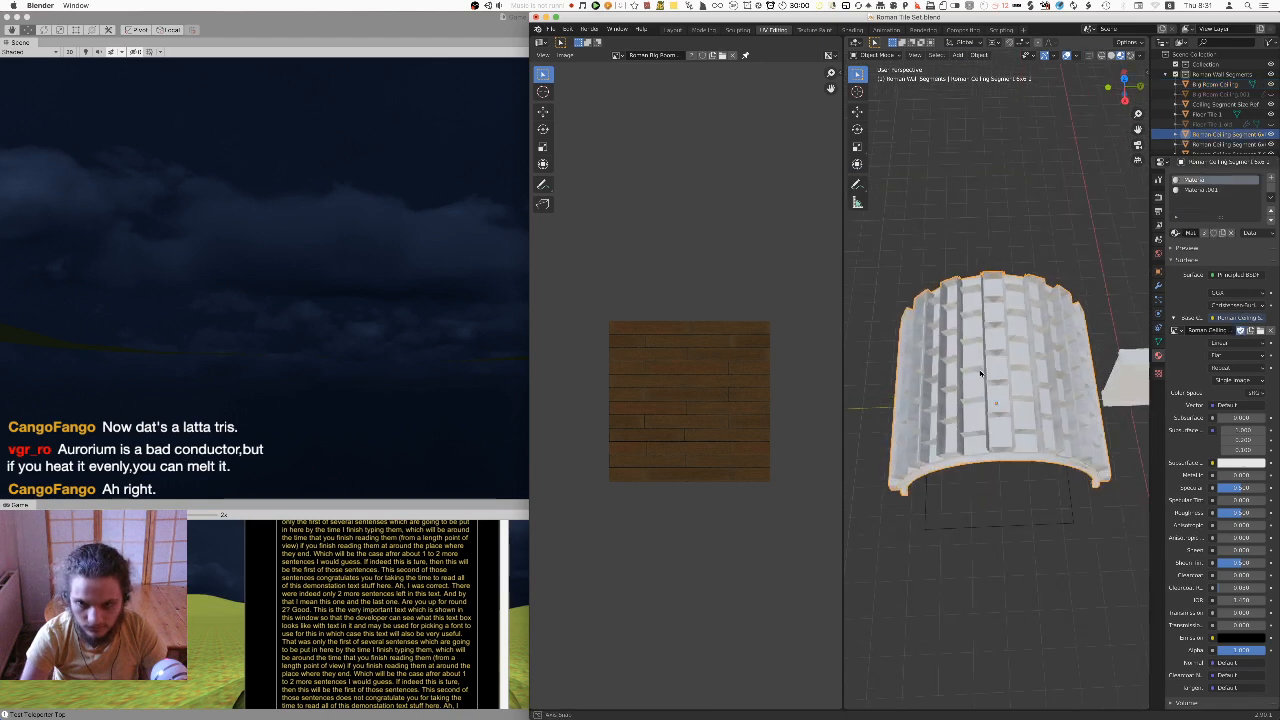
middle_click_drag(980, 371, 980, 307)
scroll(995, 347, "up", 2)
scroll(996, 349, "down", 12)
middle_click_drag(990, 368, 1033, 401)
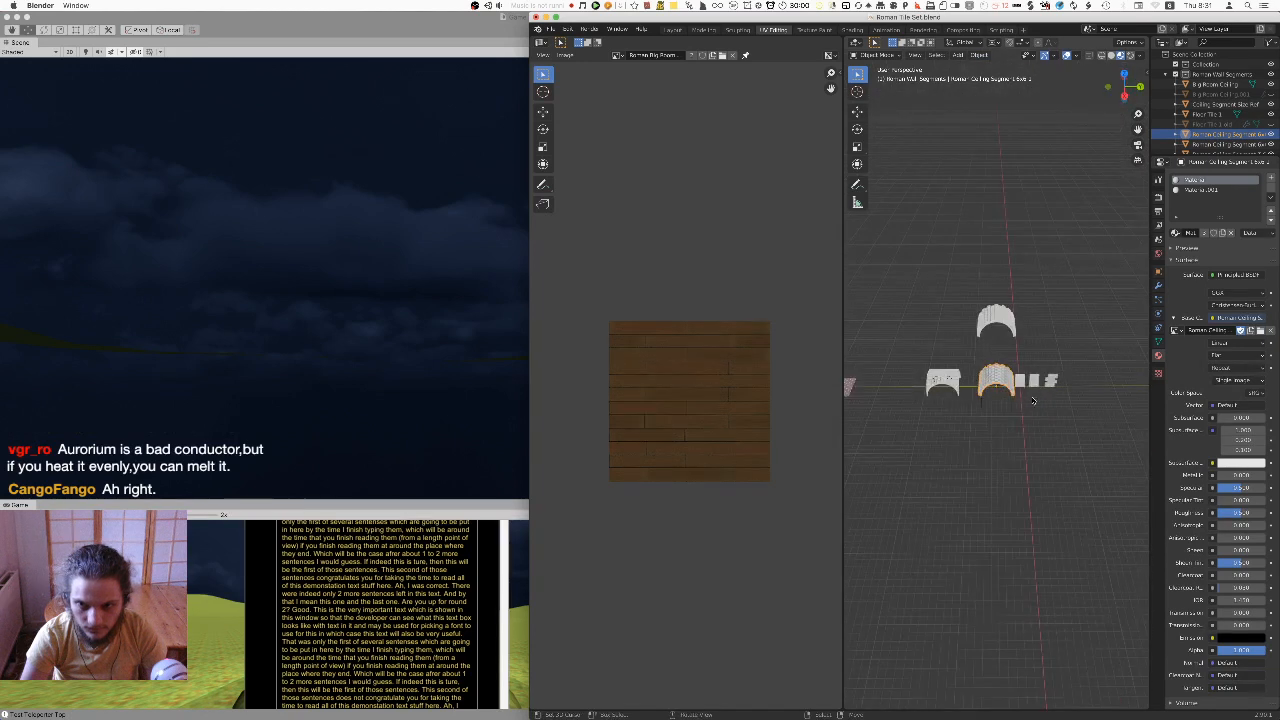
scroll(954, 391, "up", 8)
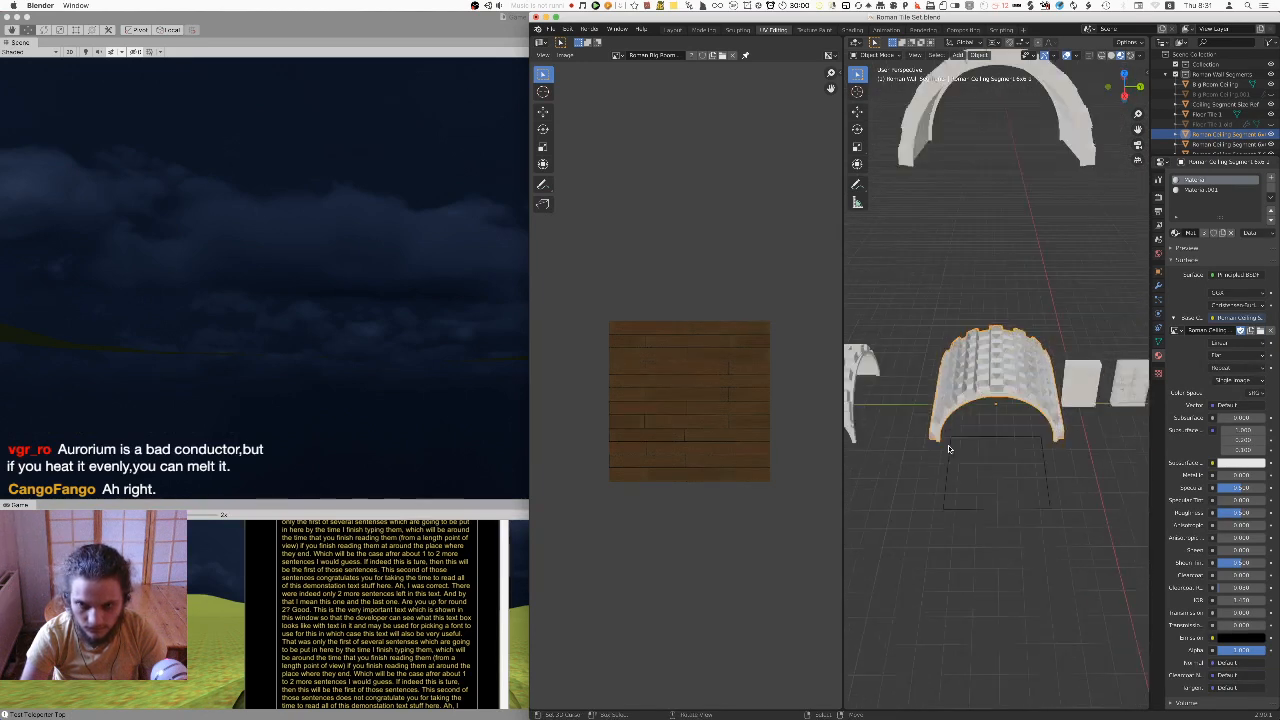
middle_click_drag(1007, 434, 940, 378)
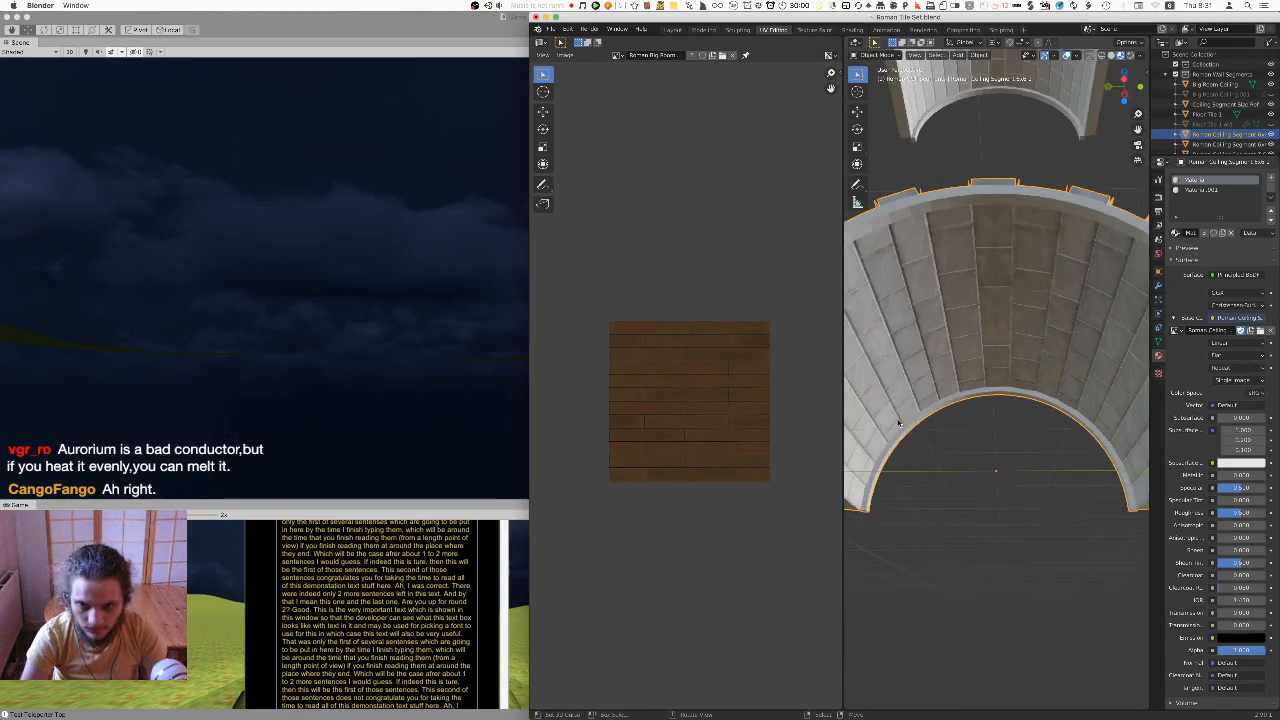
Show the Cycles bake settings in the render properties and check the bake type options
left_click(1159, 197)
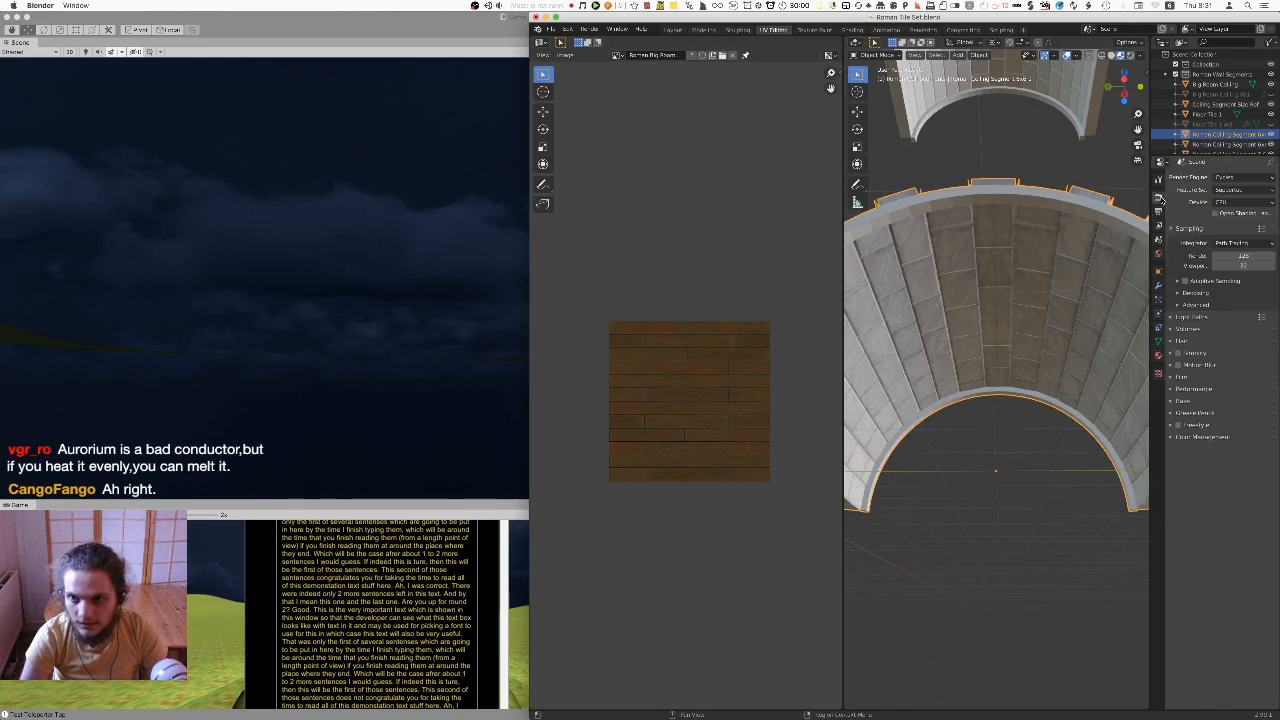
left_click(1170, 404)
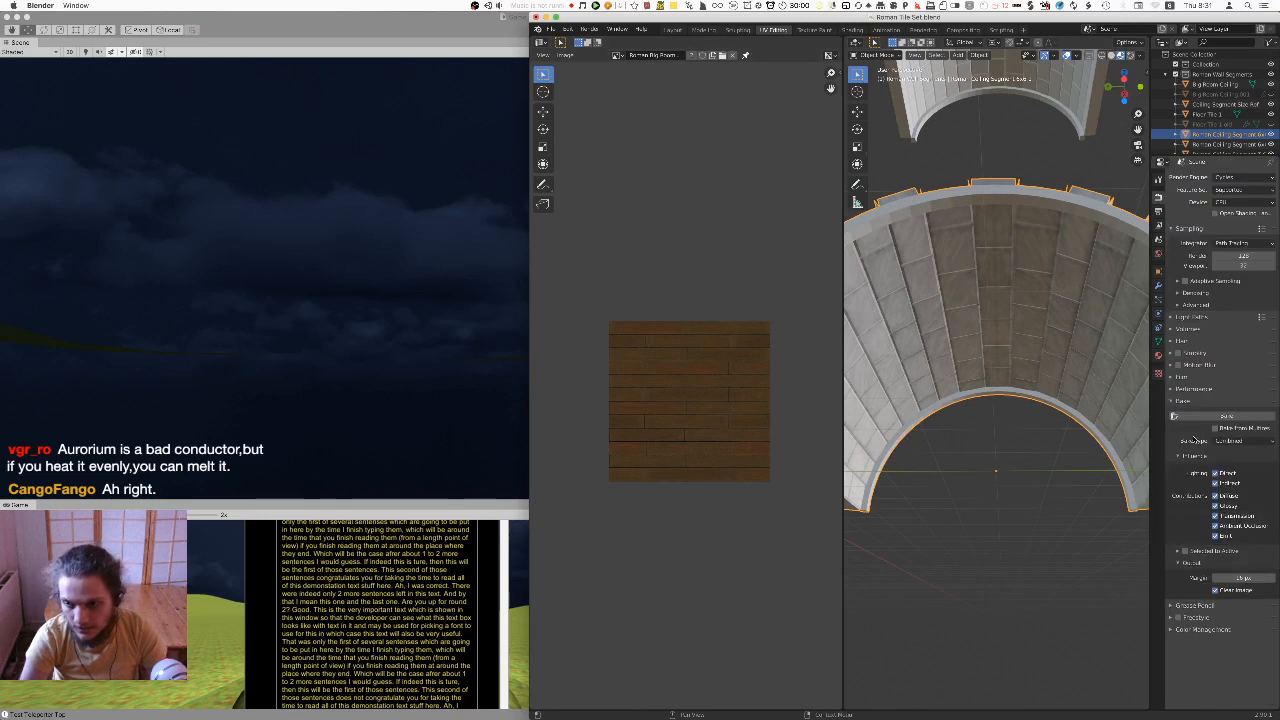
left_click(1238, 441)
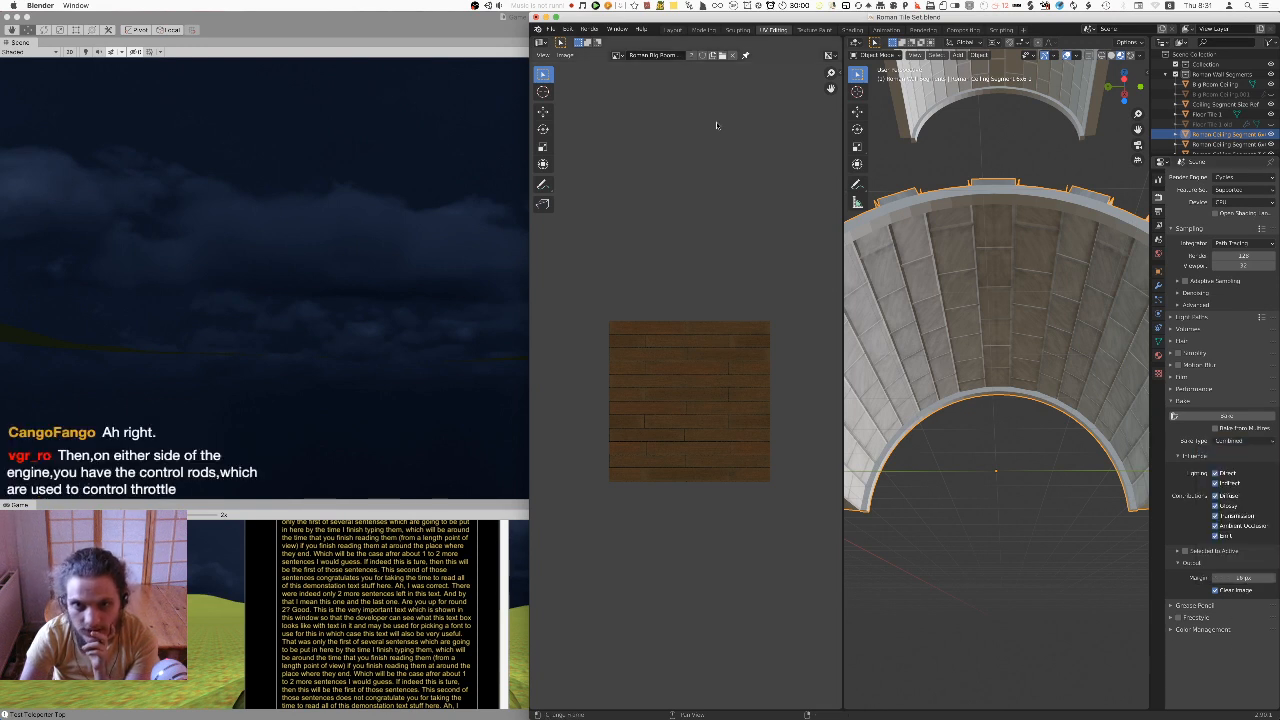
Create a new blank black image named Ceiling Arch AO in the image editor
left_click(617, 58)
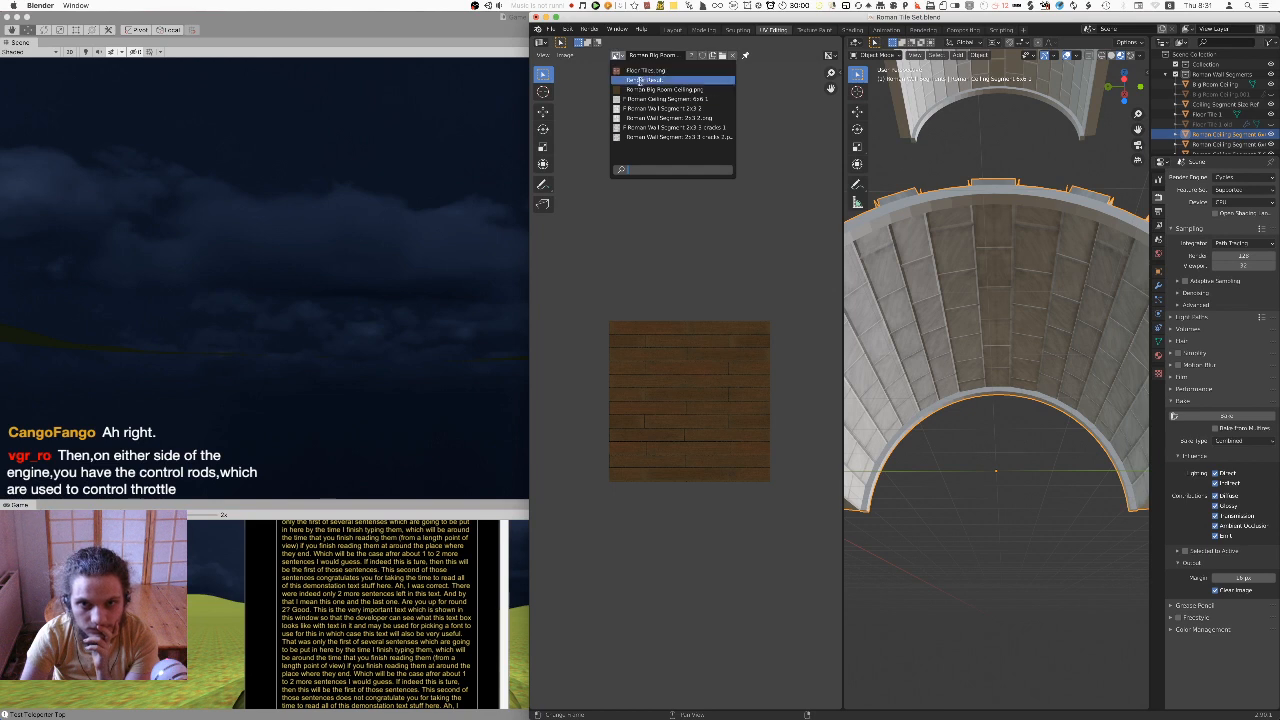
left_click(669, 137)
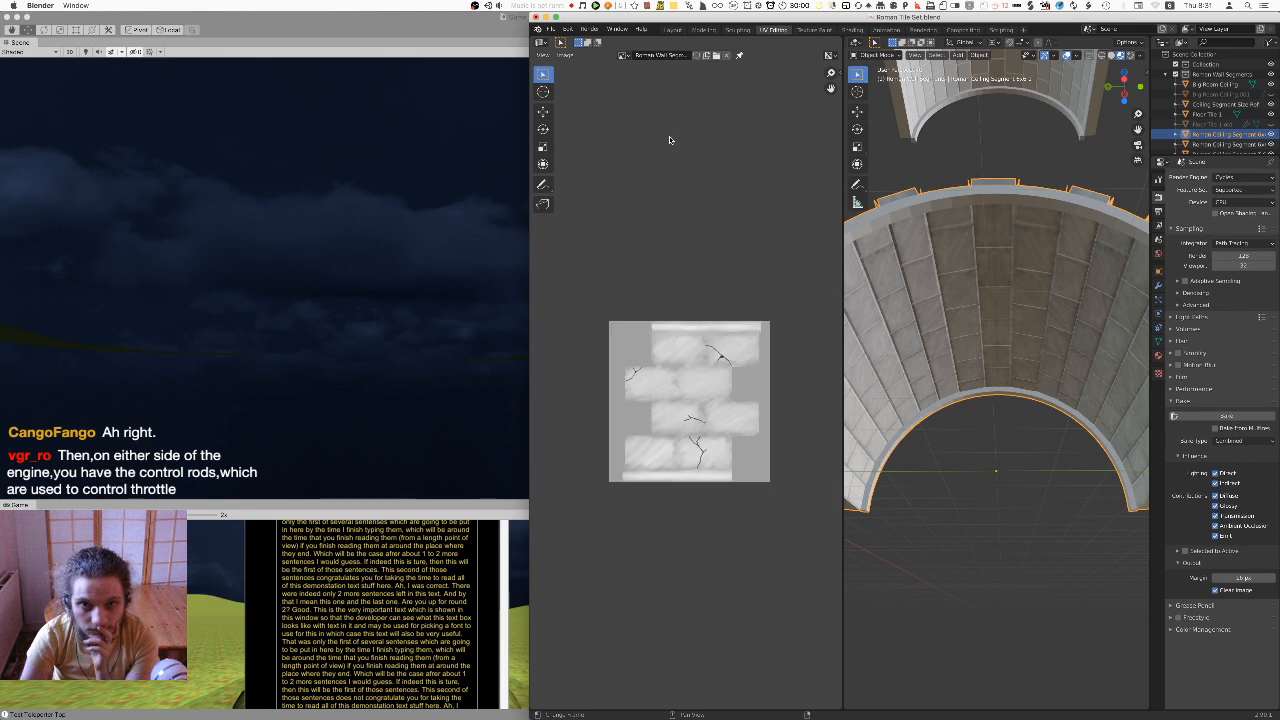
left_click(707, 57)
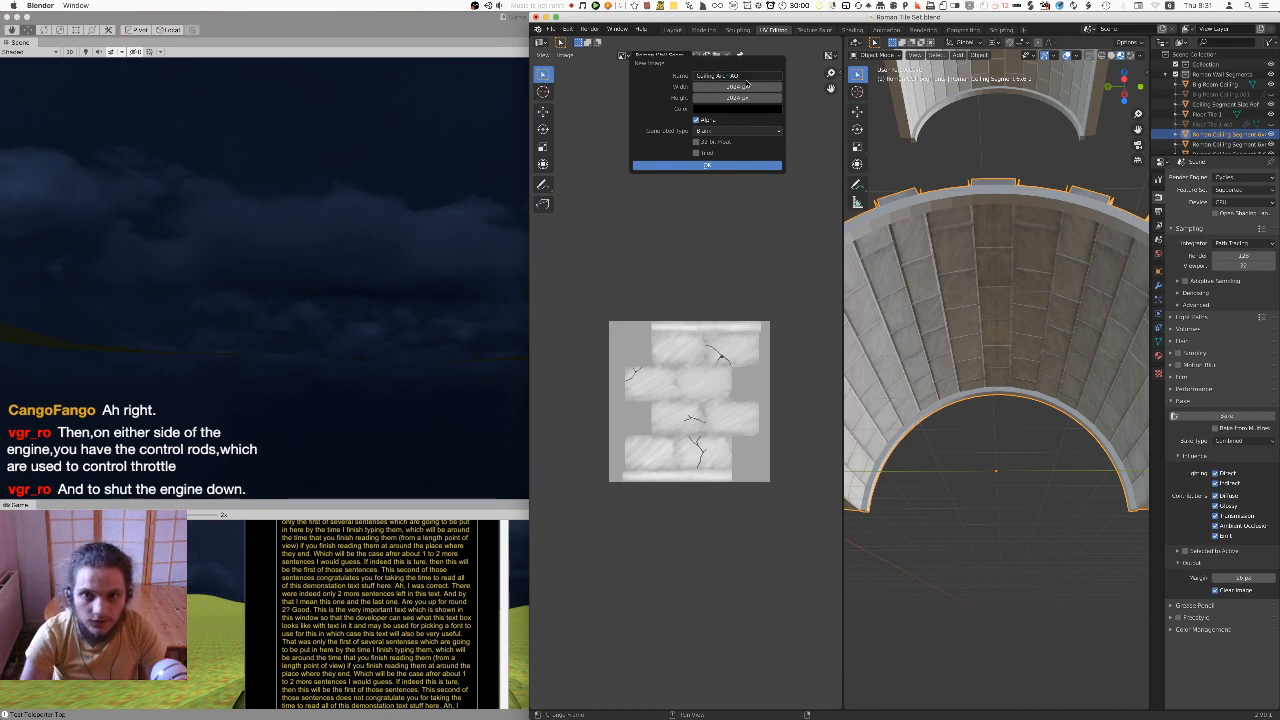
left_click(718, 166)
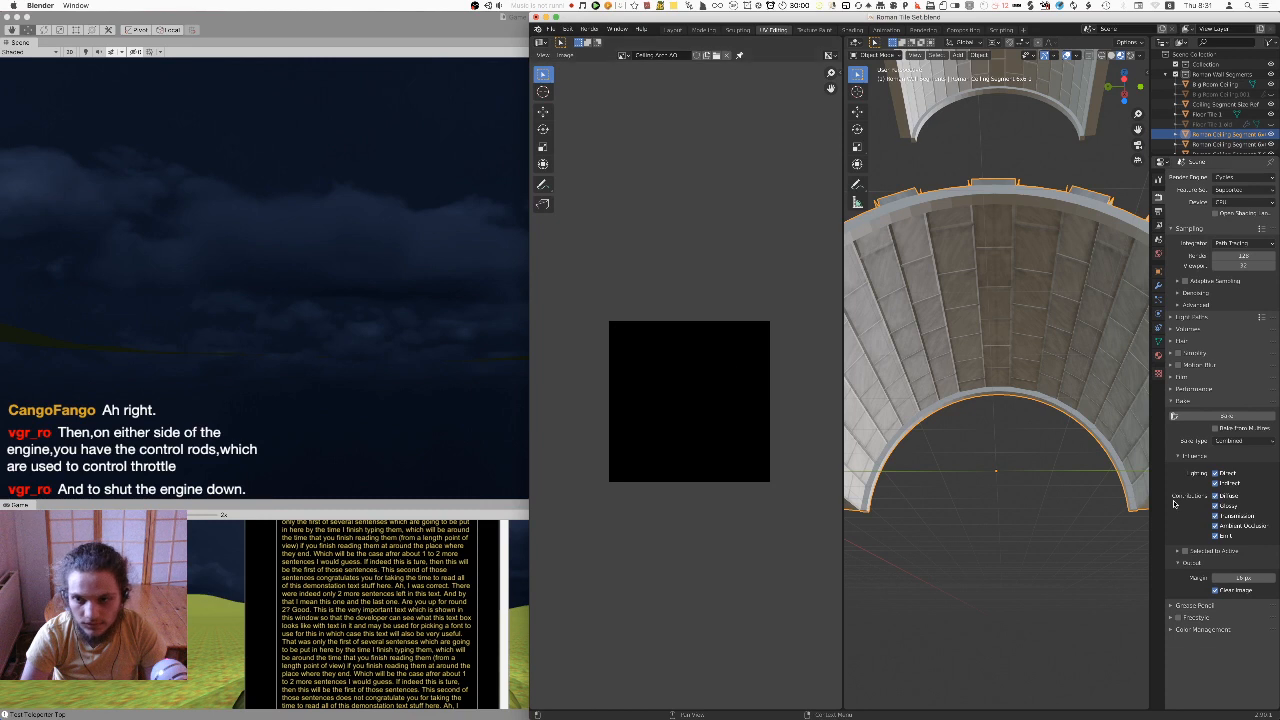
Bake the selected ceiling segment with the Combined bake type
left_click(1228, 418)
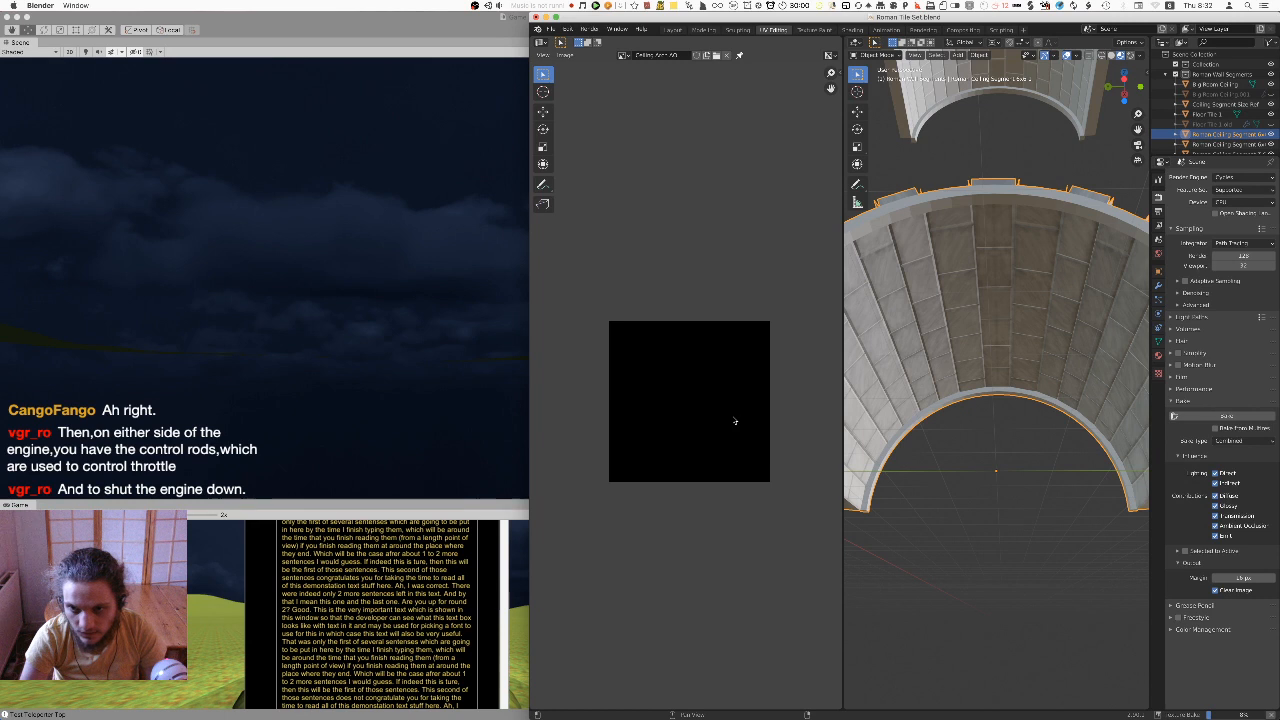
scroll(734, 421, "up", 1)
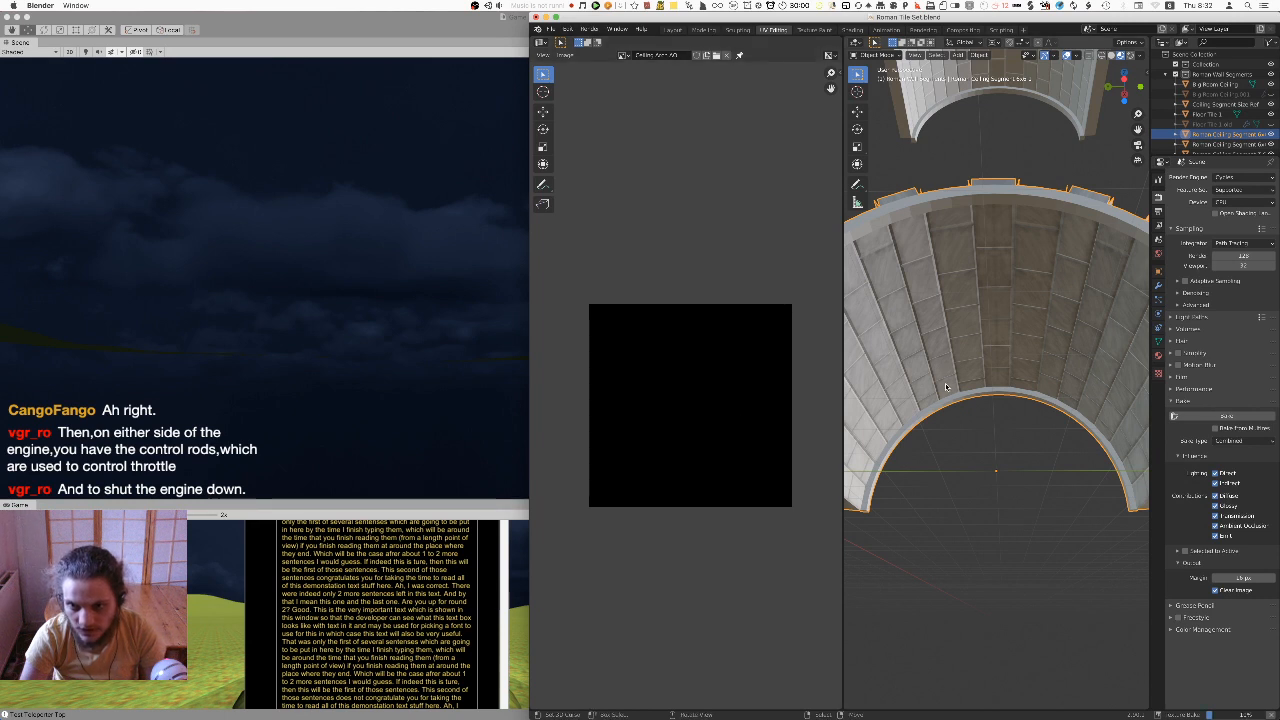
scroll(1030, 360, "down", 6)
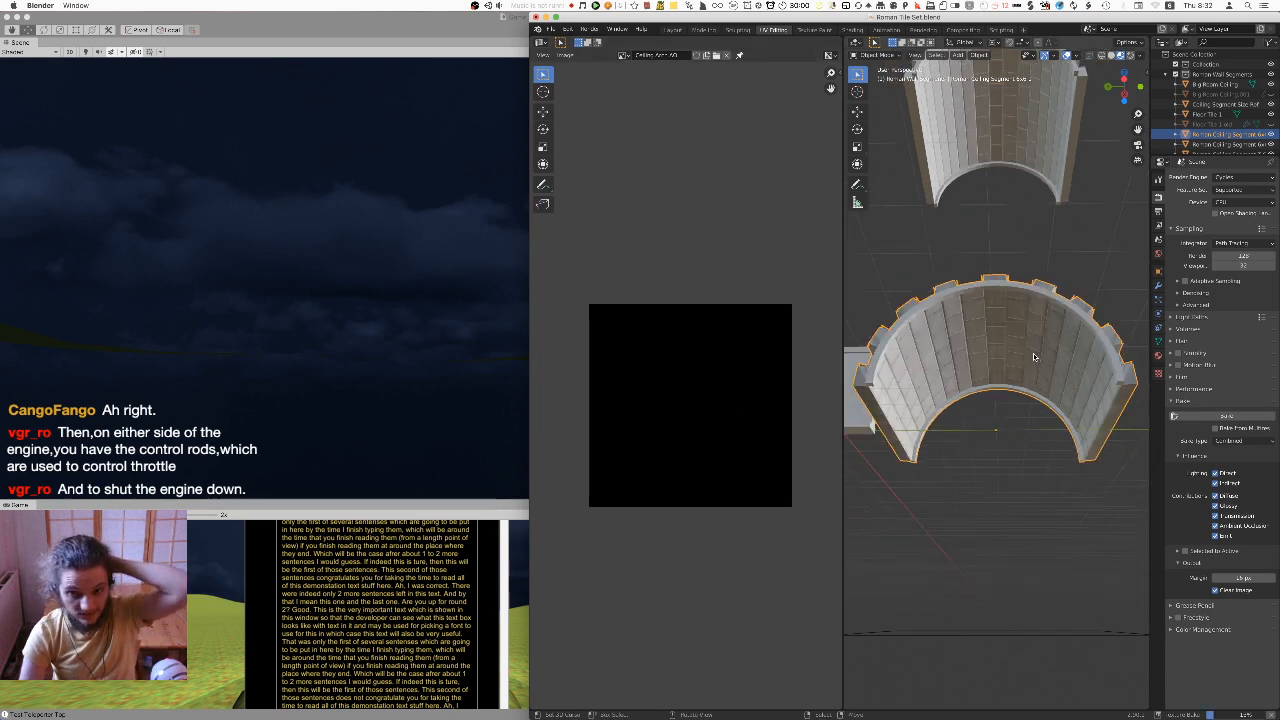
scroll(1032, 355, "up", 3)
scroll(1030, 357, "up", 1)
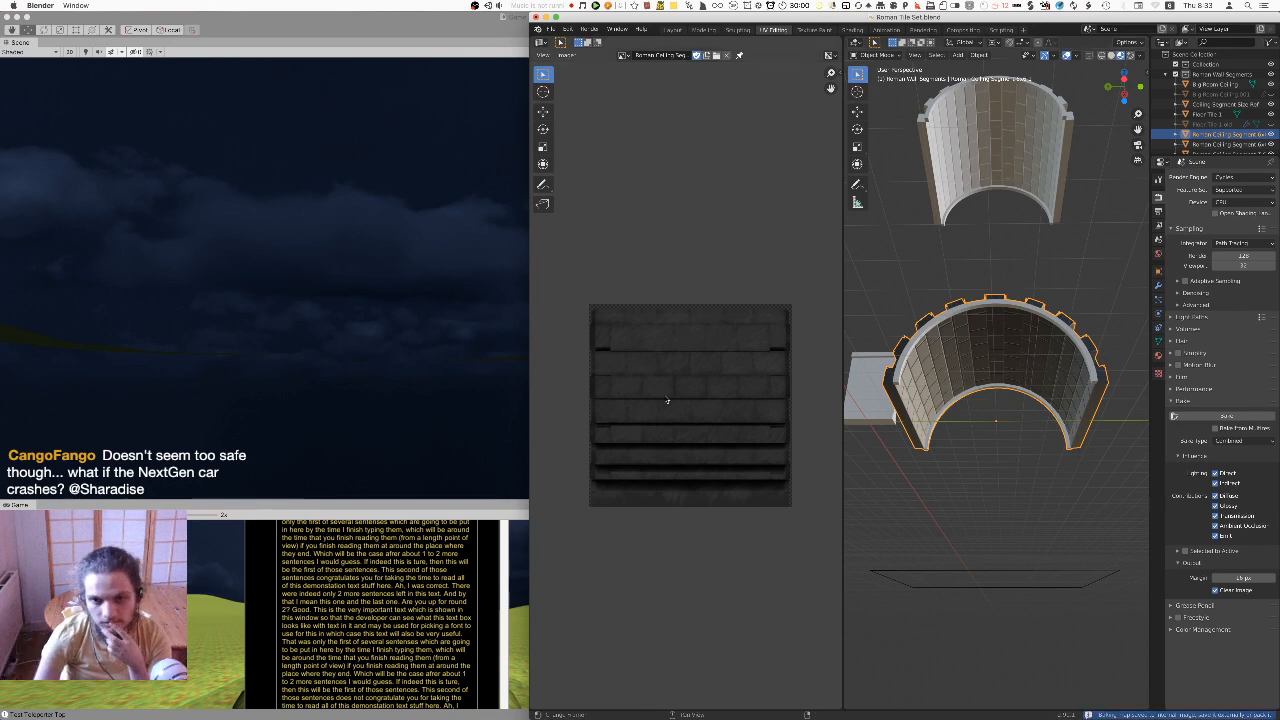
Examine the baked image and how it looks on the underside of the ceiling arch
scroll(723, 473, "up", 2)
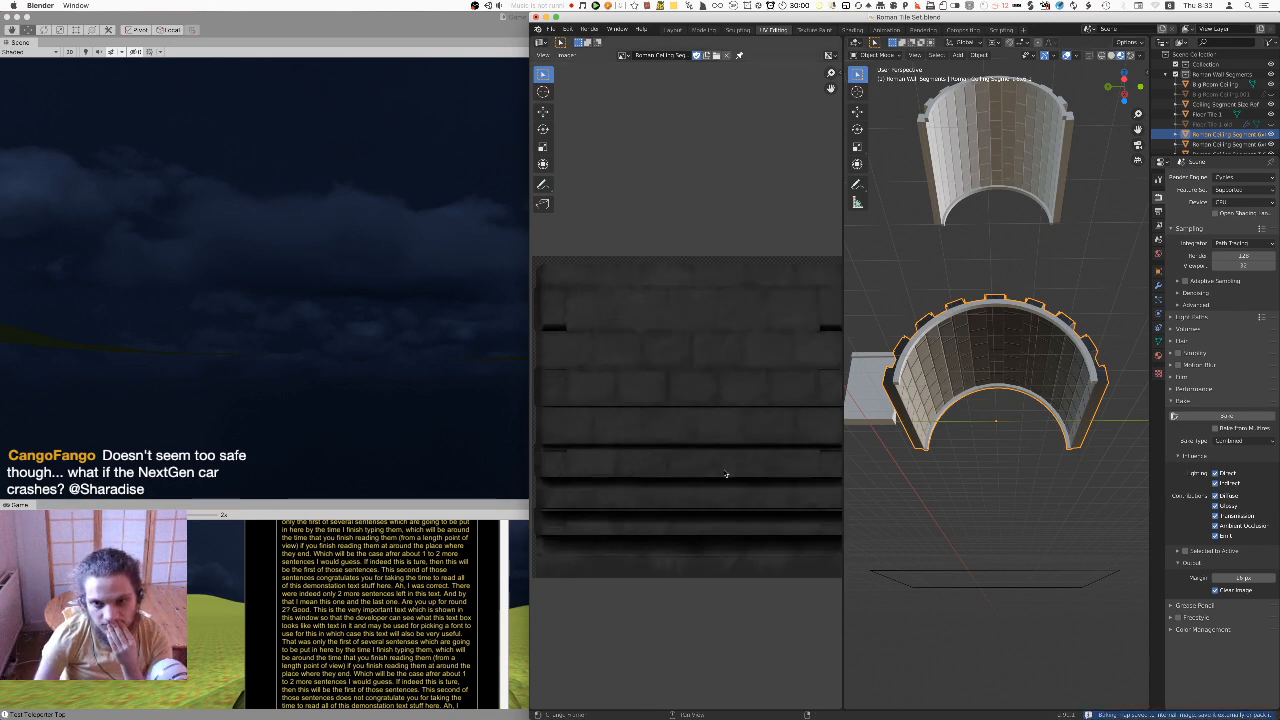
scroll(726, 474, "down", 1)
scroll(972, 390, "up", 3)
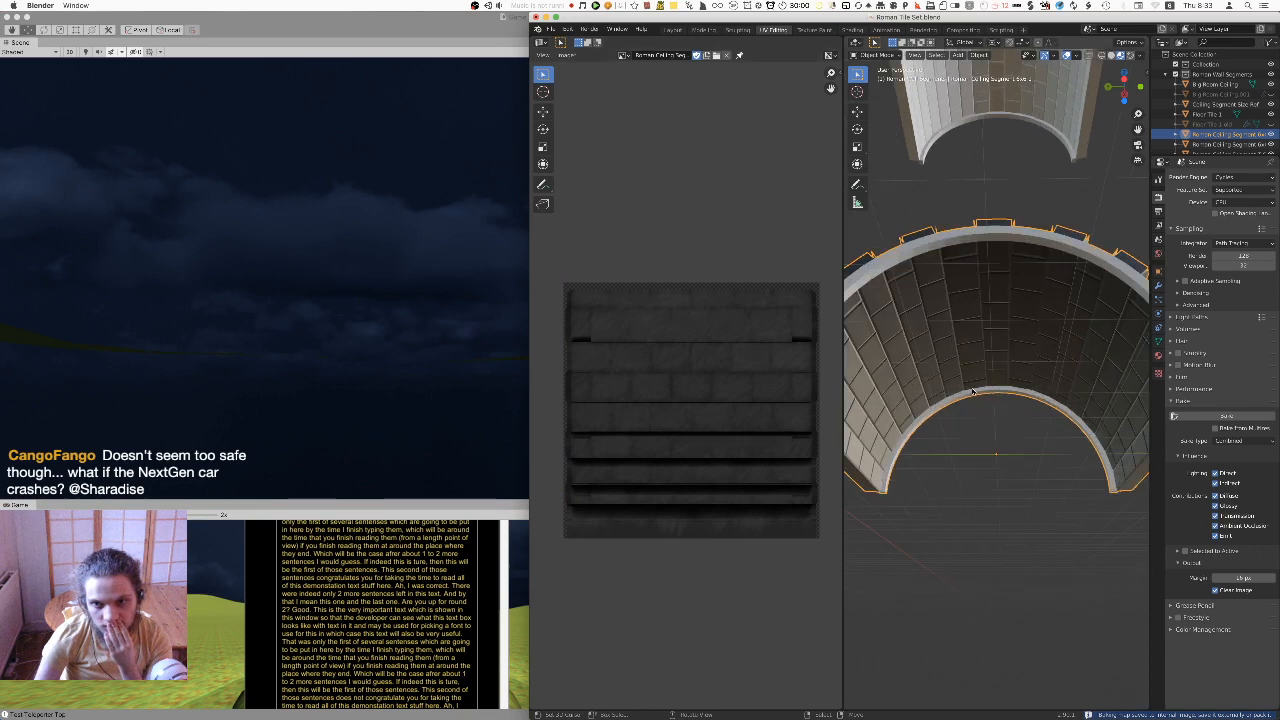
scroll(972, 390, "up", 5)
middle_click_drag(886, 328, 931, 362)
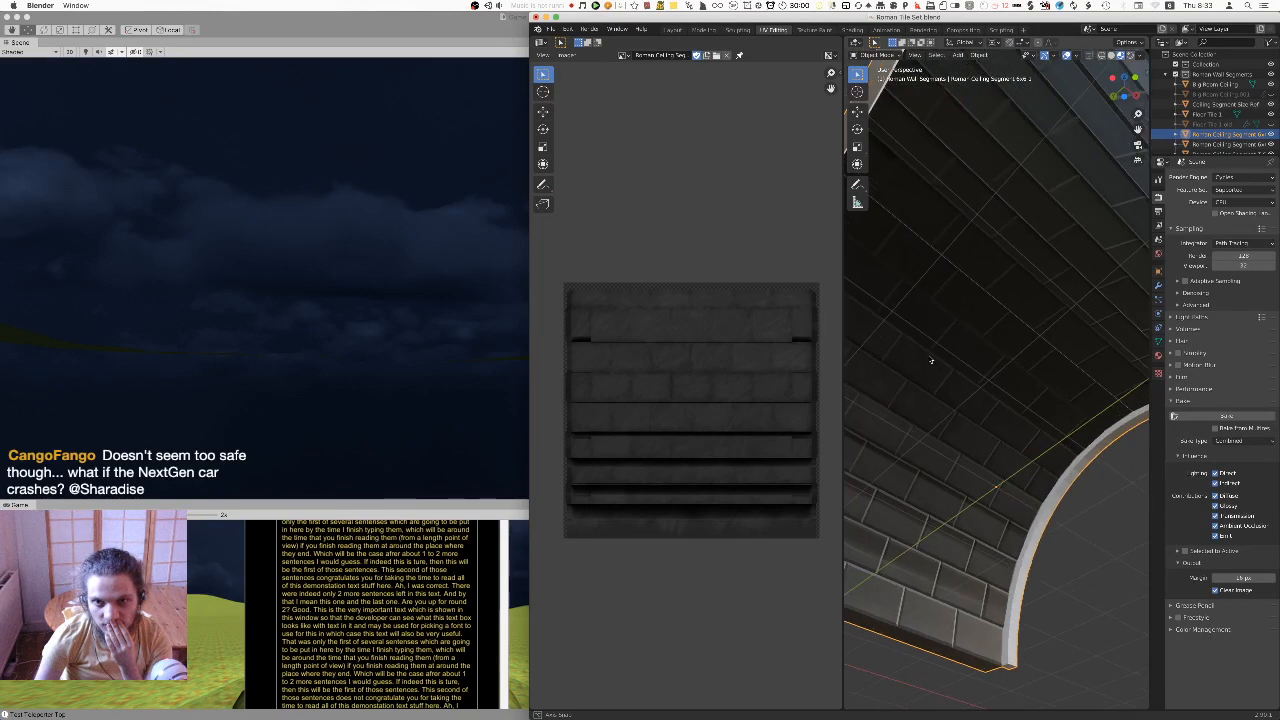
Try Roman Wall Segment images and Roman Big Room Ceiling.png as the ceiling material's base color, and return to the Roman Ceiling Segment image
left_click(624, 55)
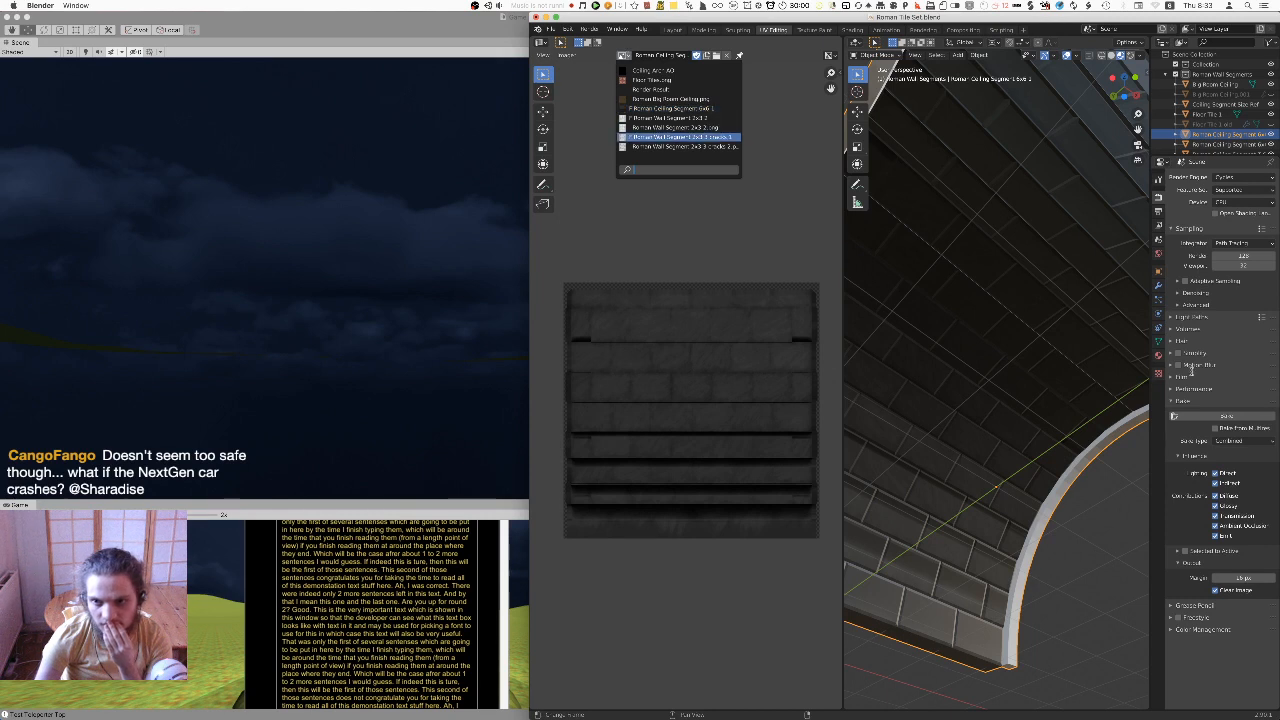
left_click(1159, 356)
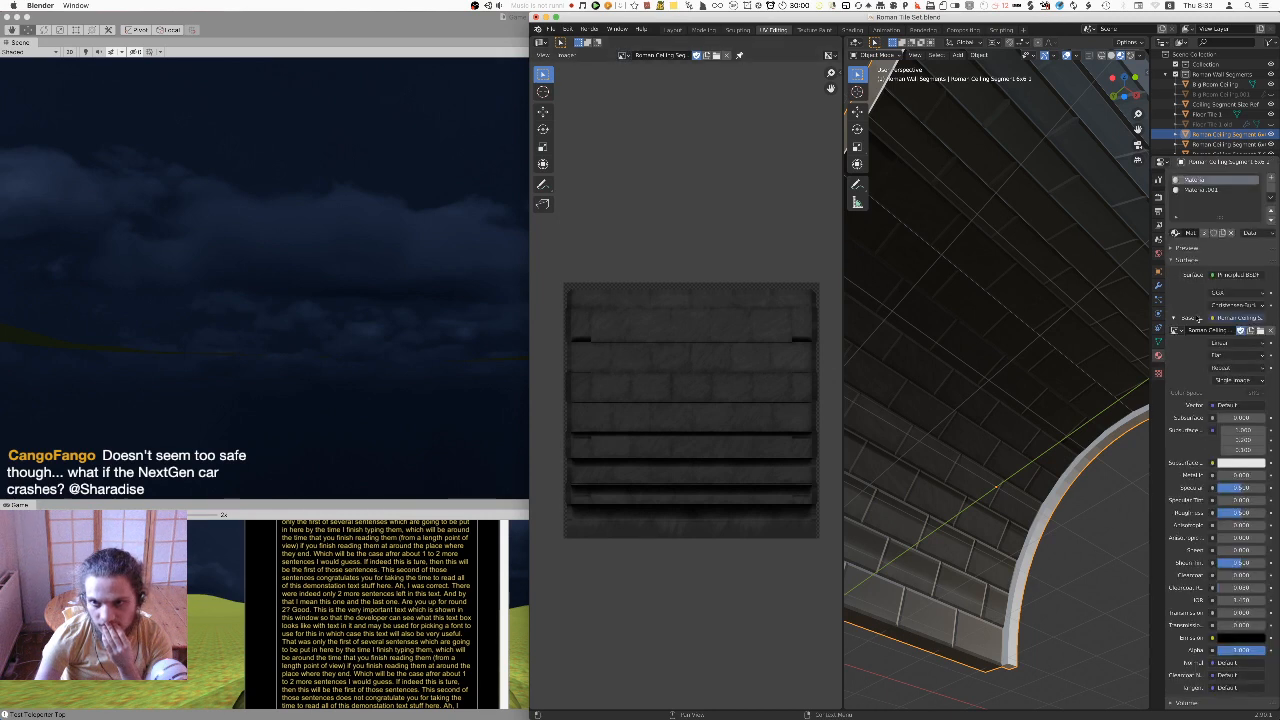
left_click(1174, 330)
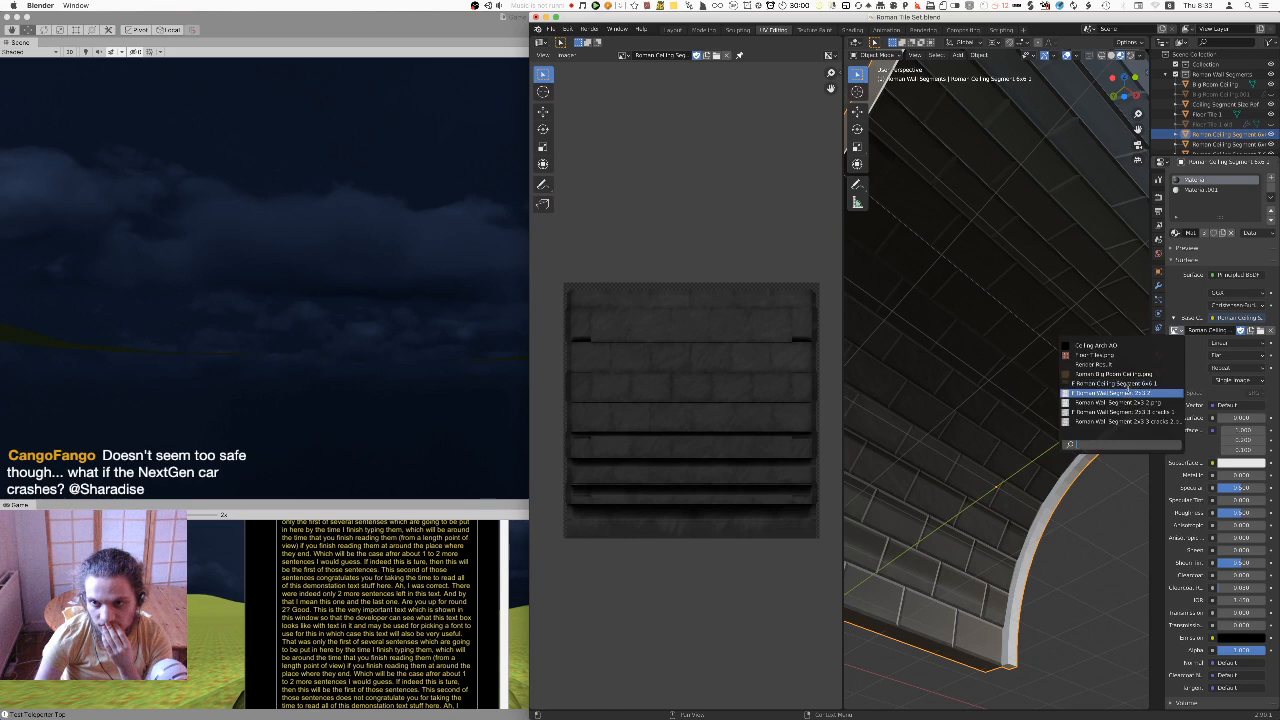
left_click(1128, 393)
left_click(1174, 330)
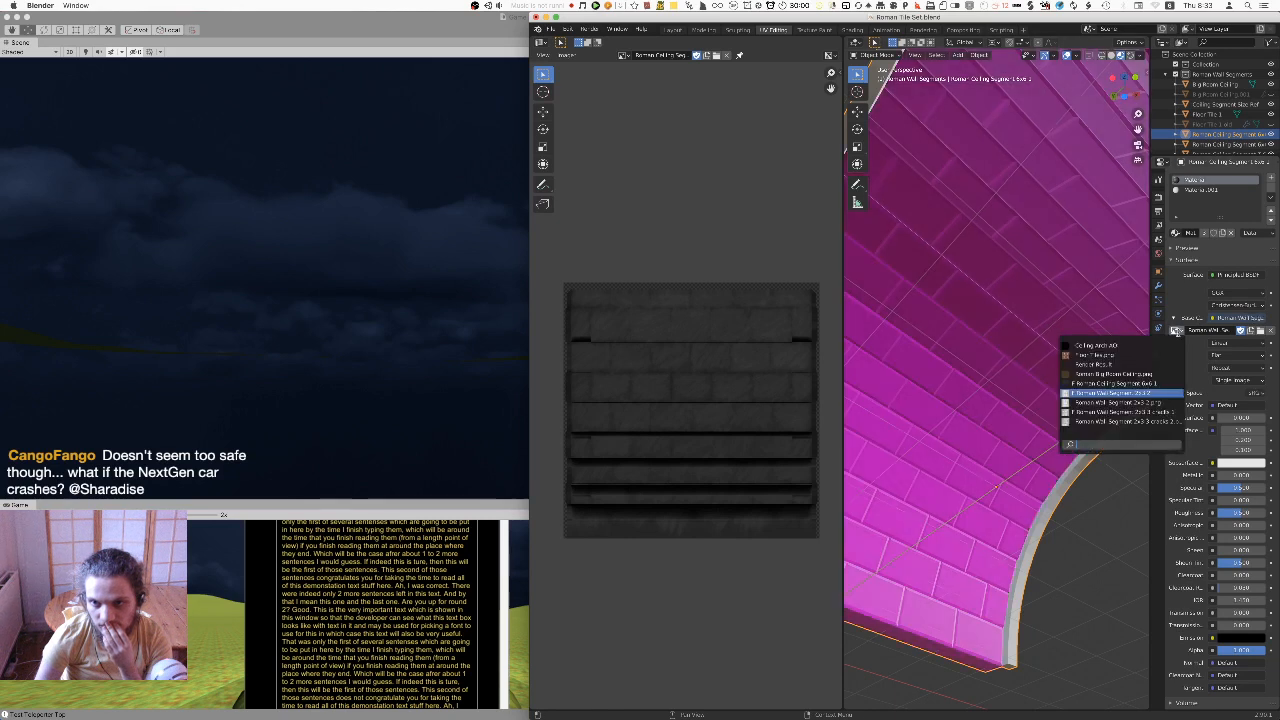
left_click(1157, 384)
left_click(1174, 330)
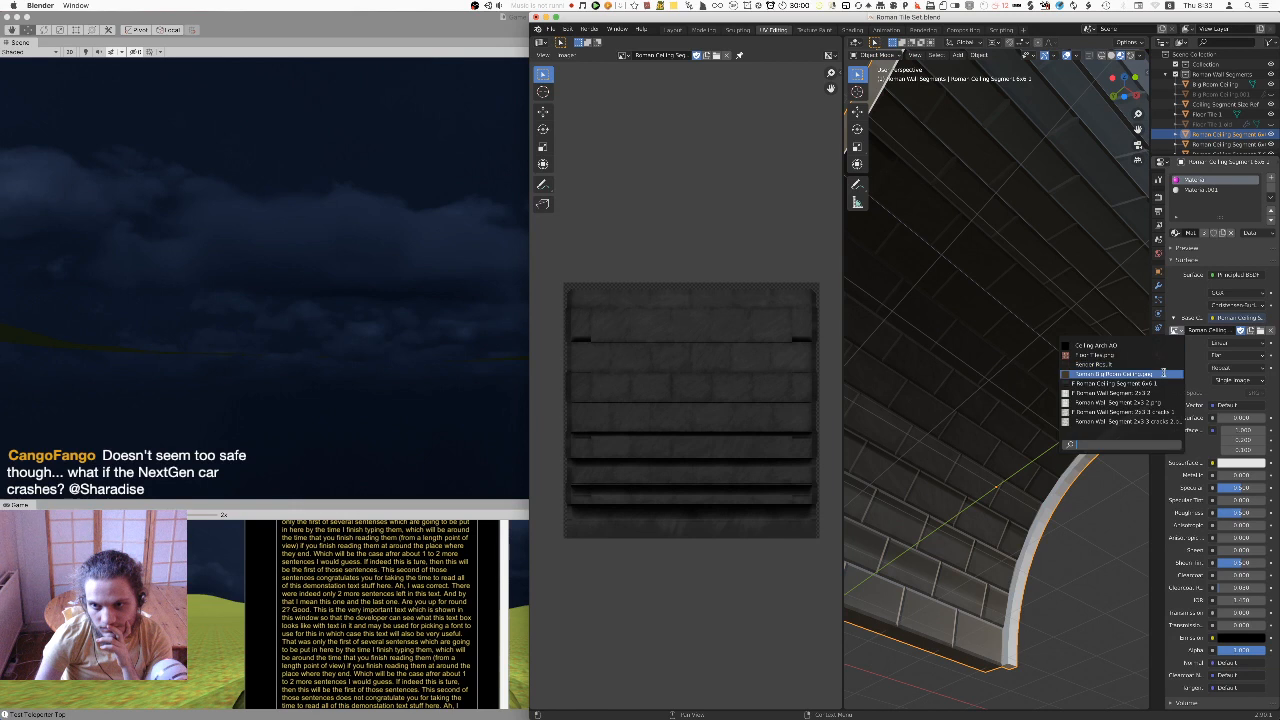
left_click(1150, 374)
left_click(1174, 330)
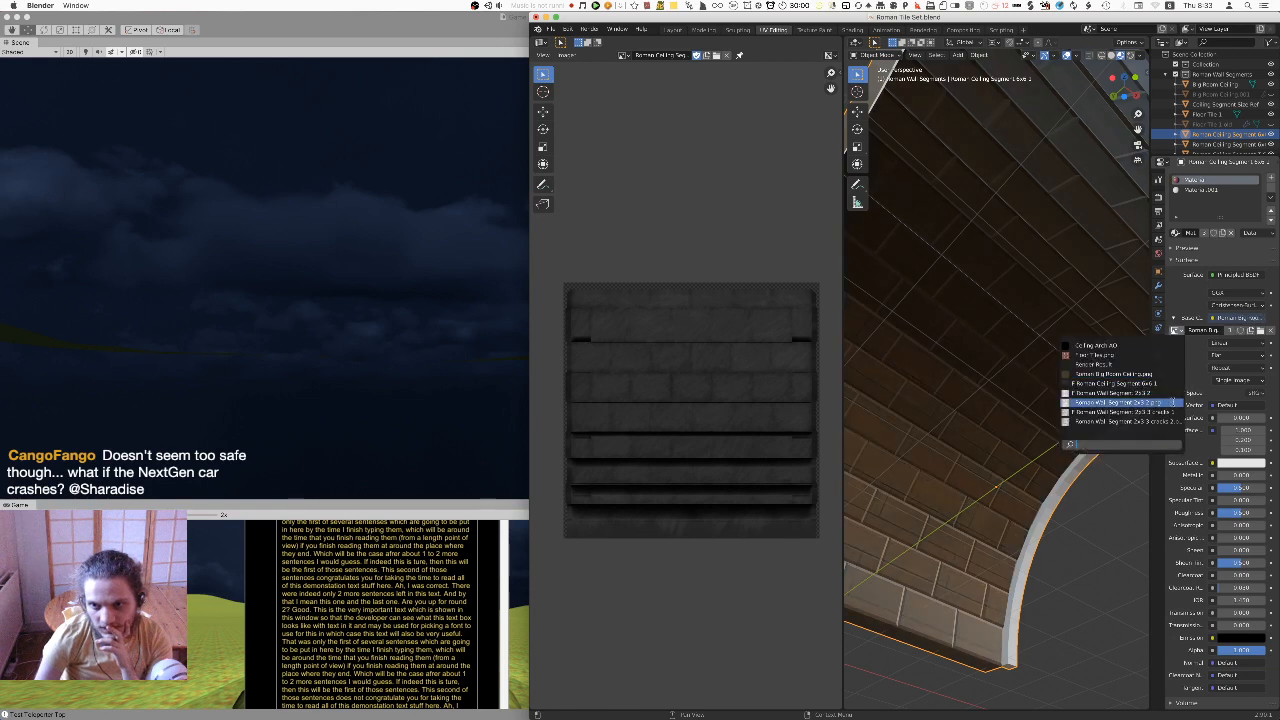
left_click(1172, 403)
left_click(1174, 330)
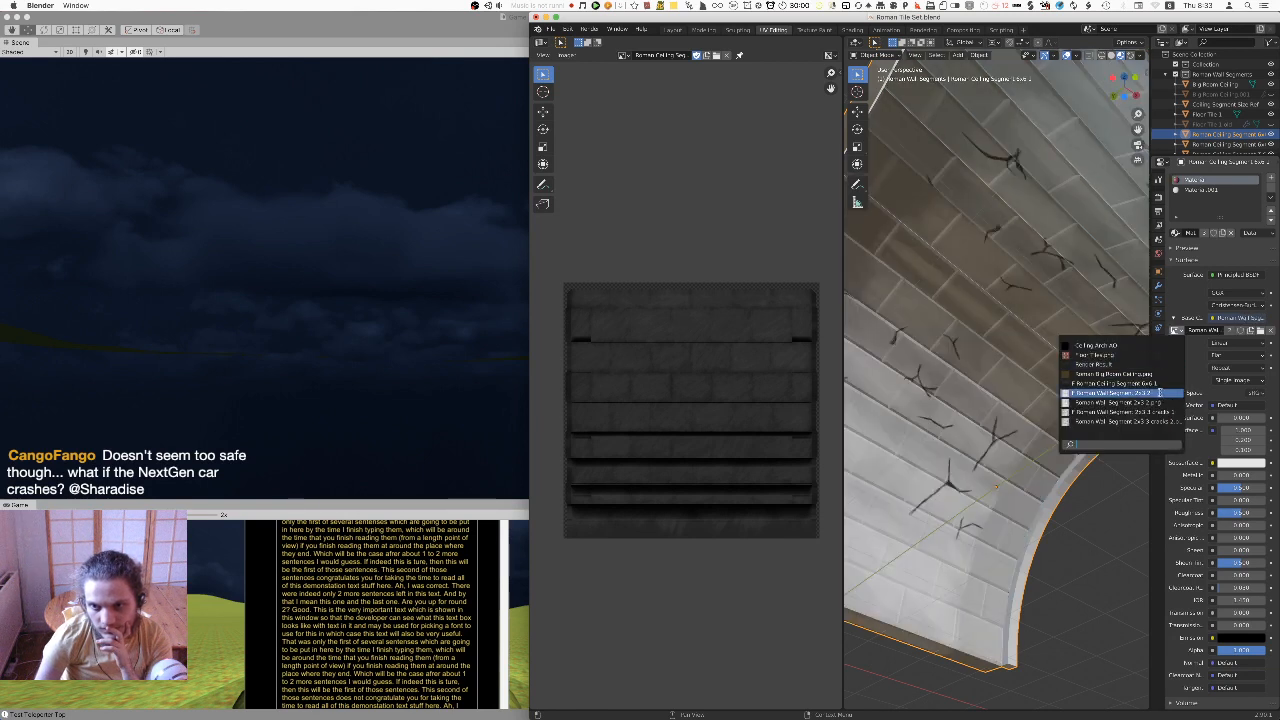
left_click(1158, 393)
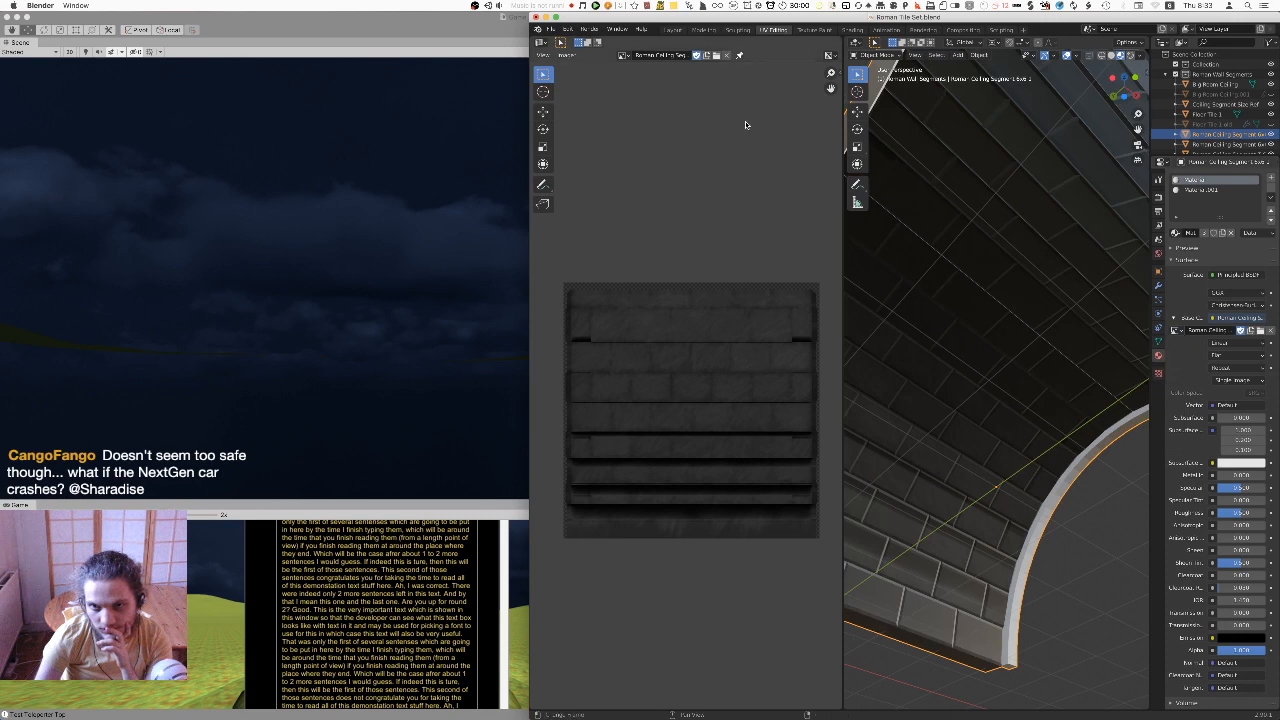
Restore the Roman Ceiling Segment 6x6 1 image by reopening its PNG file from the Roman Tile Set folder
left_click(622, 55)
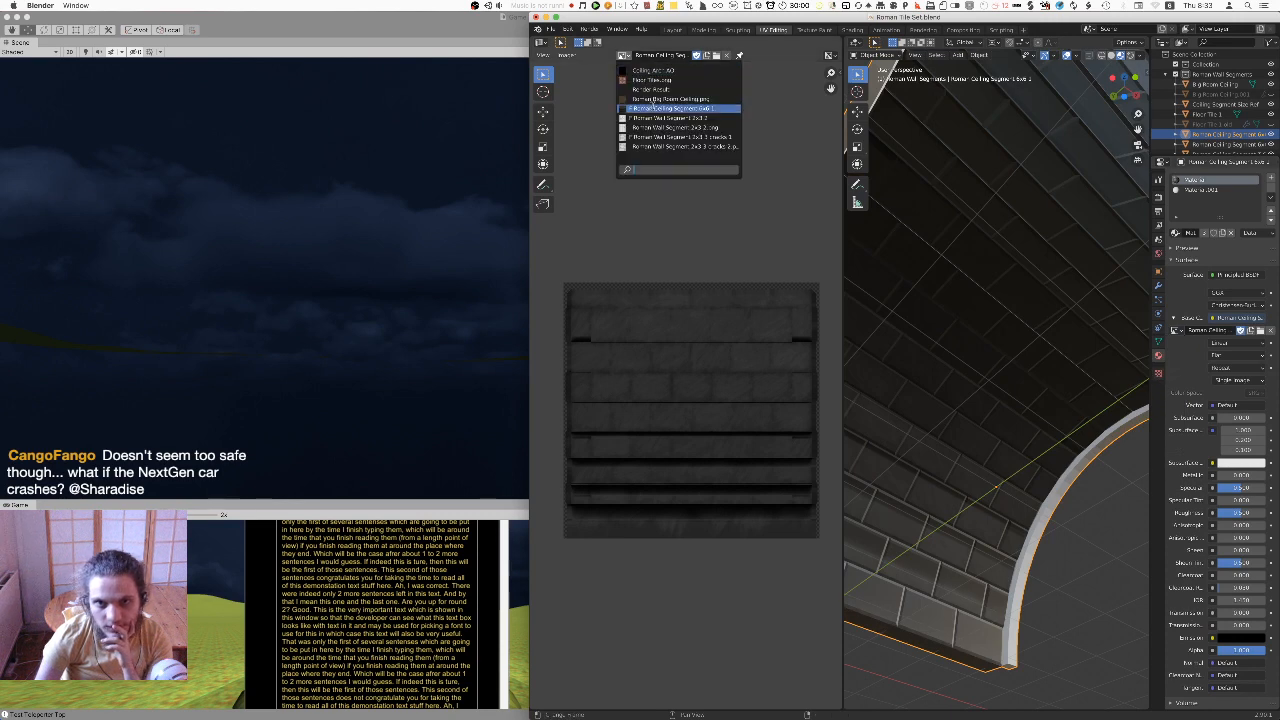
left_click(667, 108)
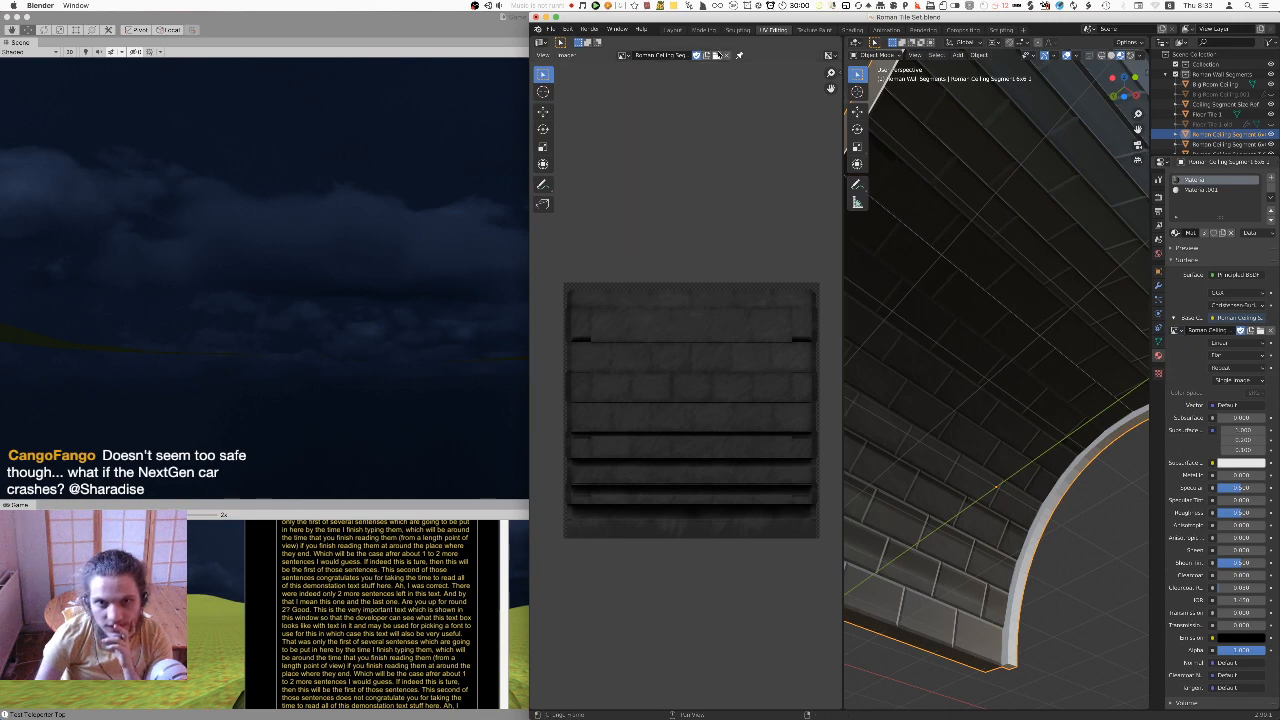
left_click(717, 56)
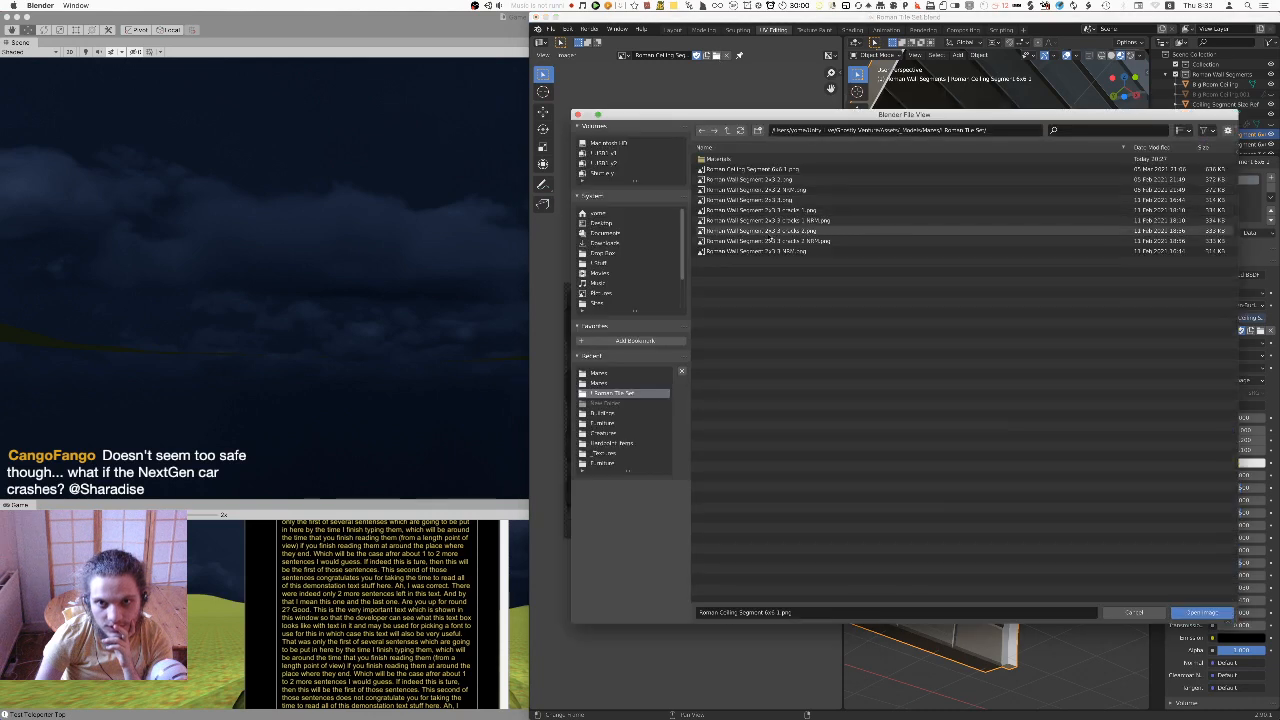
left_click(805, 169)
left_click(1201, 612)
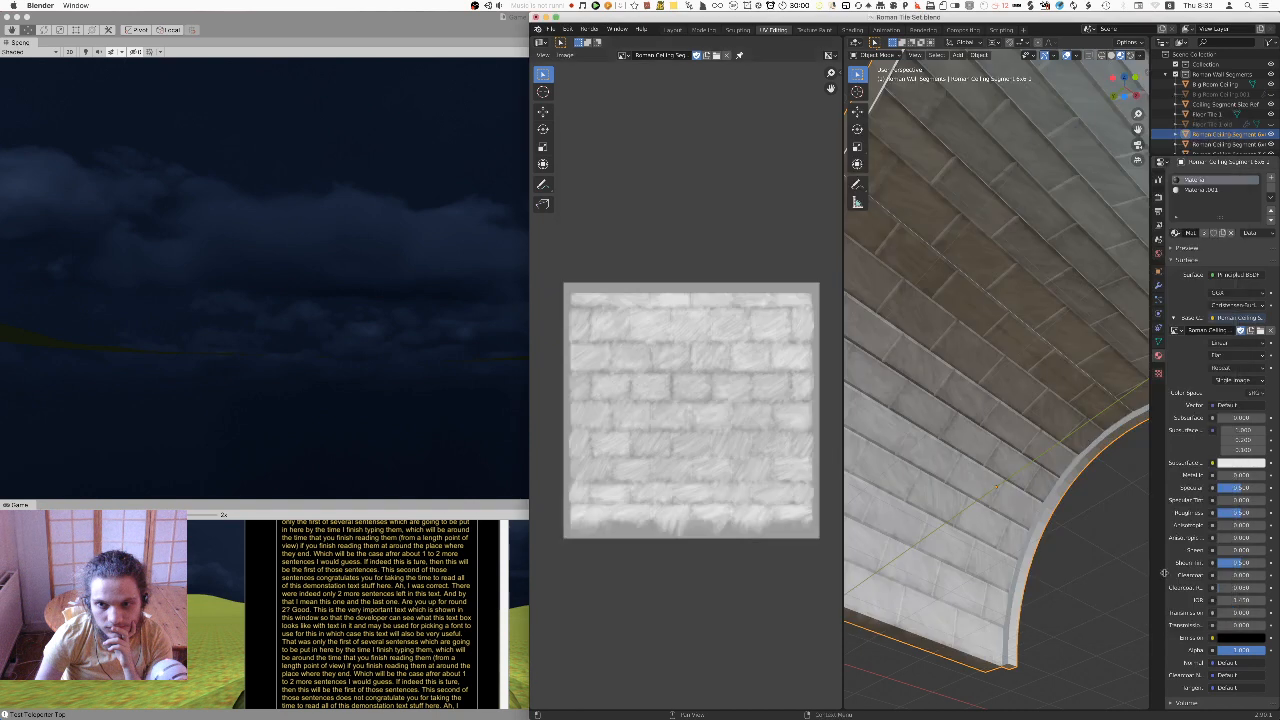
Assign Ceiling Arch AO as the ceiling material's base color image and display it in the image editor
left_click(1176, 330)
left_click(1136, 345)
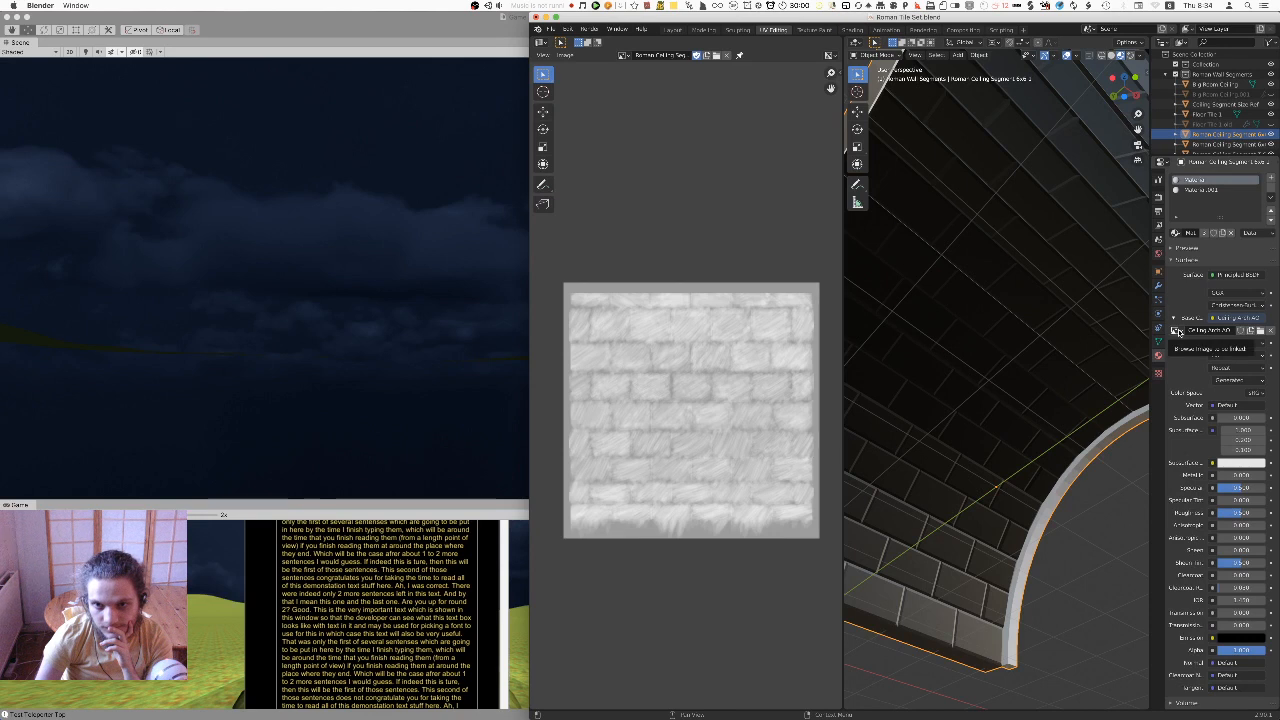
left_click(628, 56)
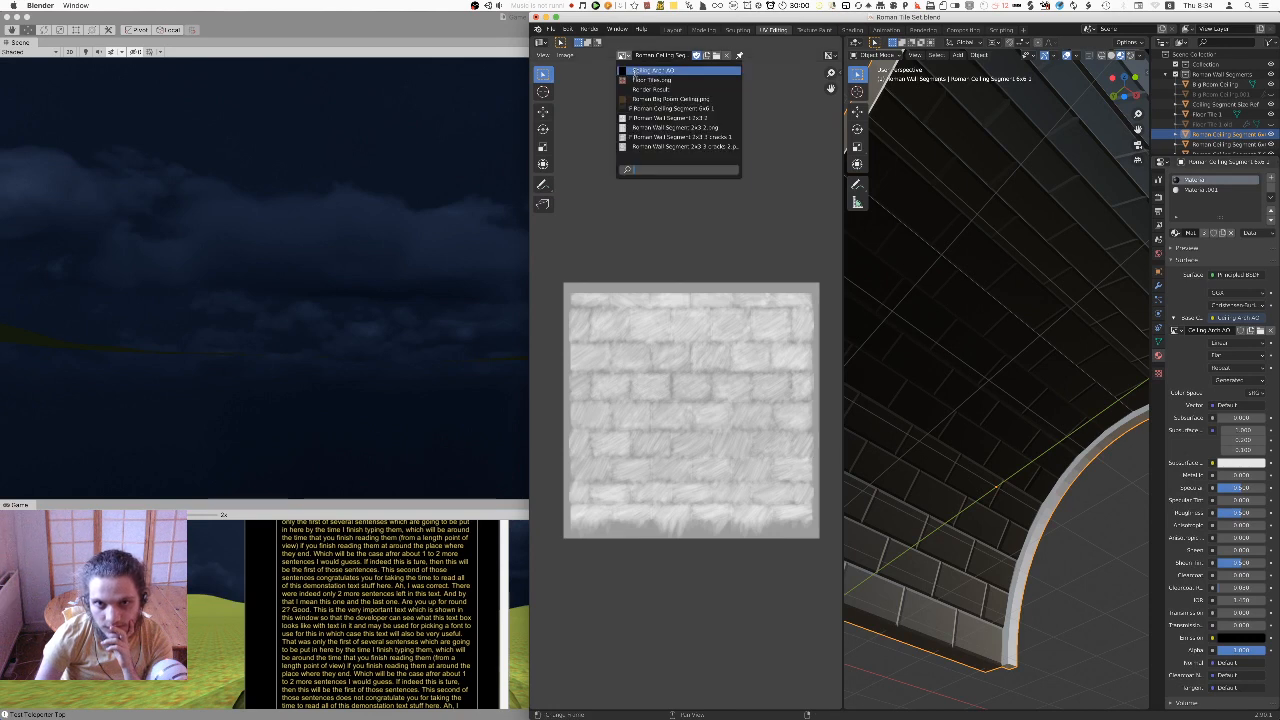
left_click(670, 76)
Bake the ceiling segment into Ceiling Arch AO with the Environment bake type
left_click(1158, 181)
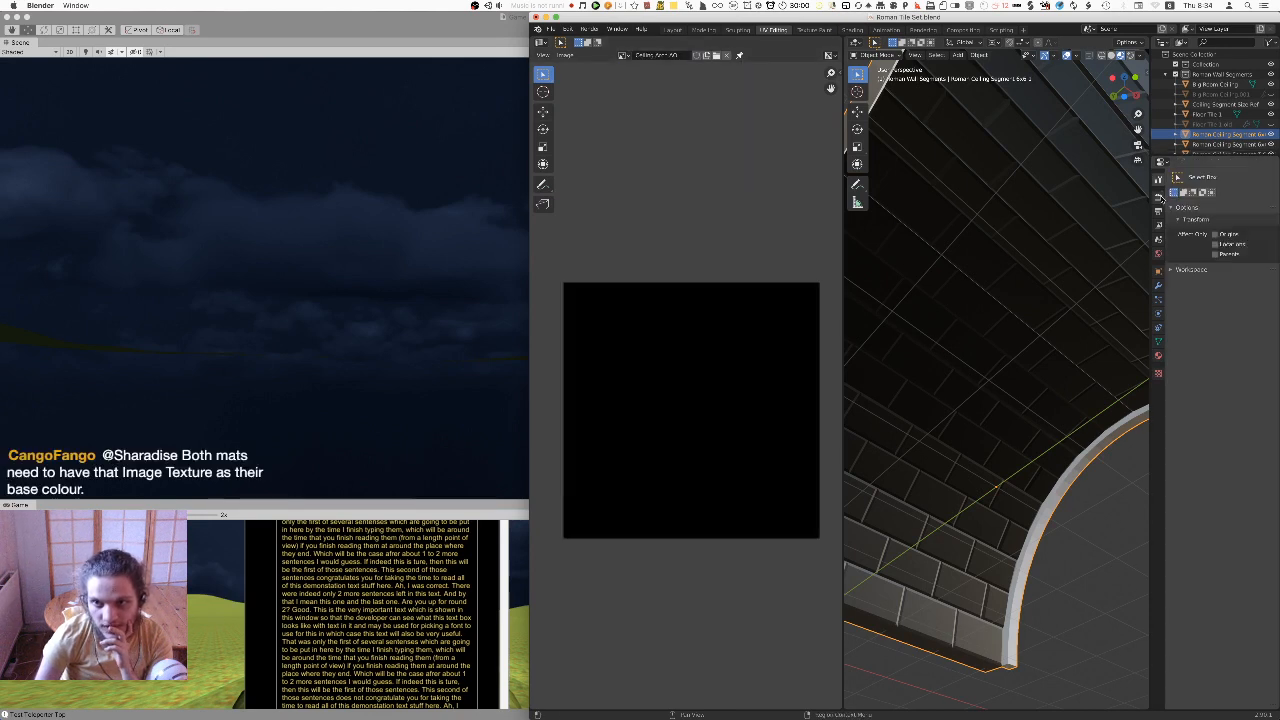
left_click(1159, 197)
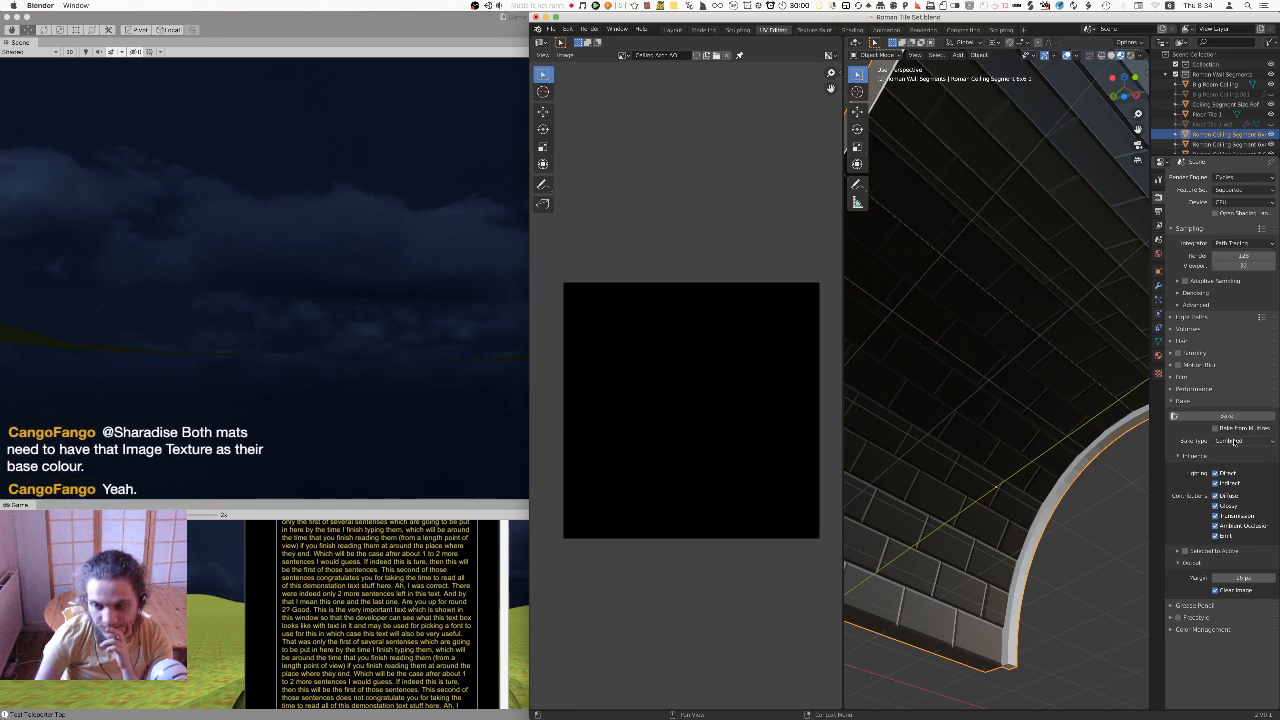
left_click(1242, 441)
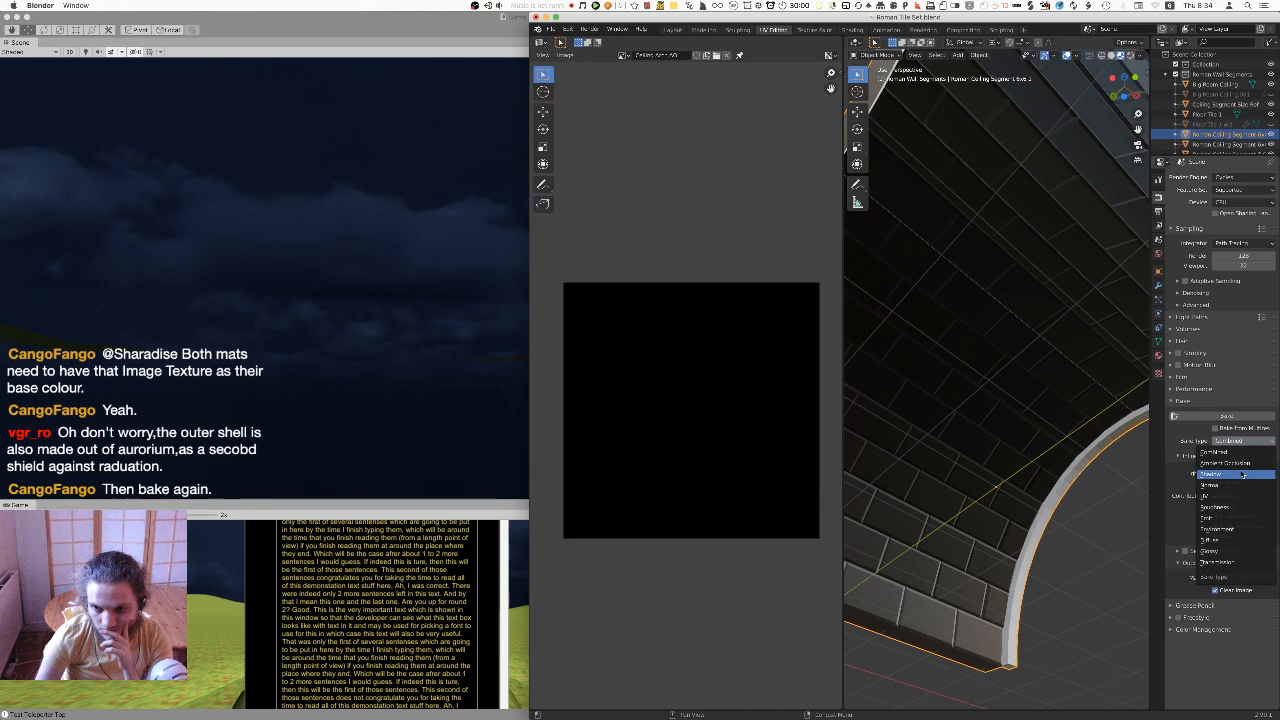
left_click(1240, 529)
left_click(1213, 416)
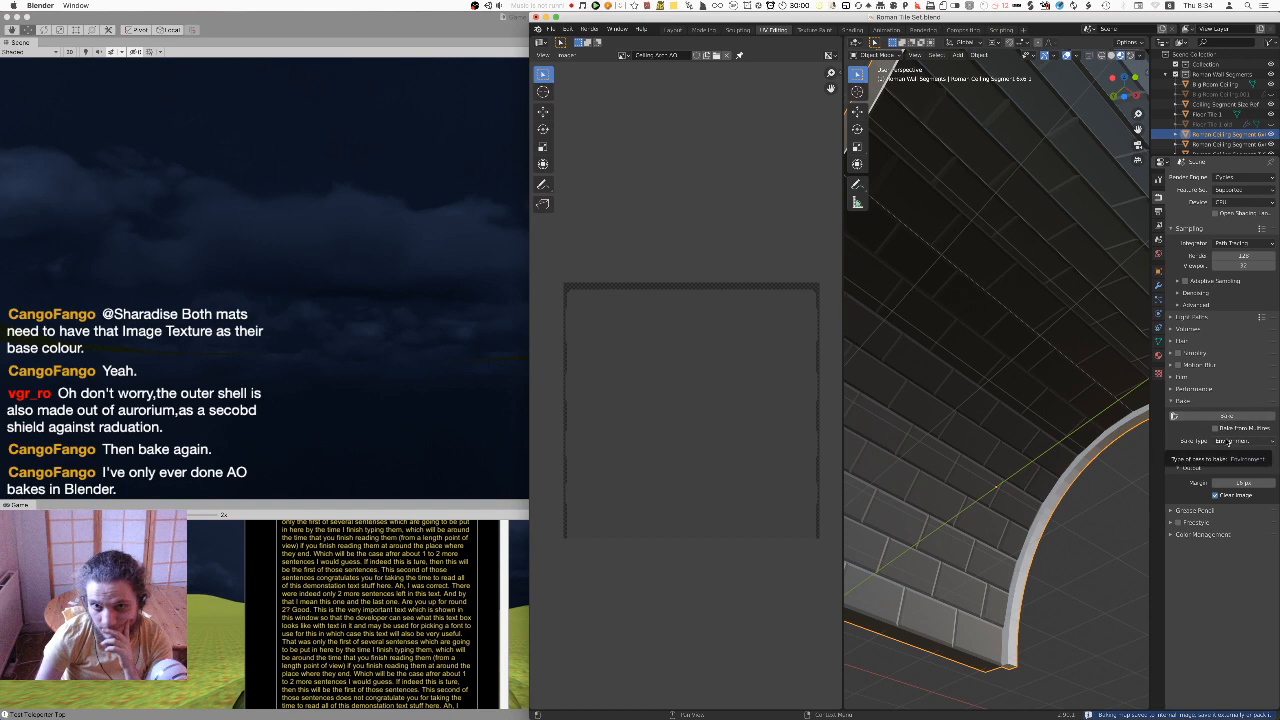
Bake the ceiling segment into Ceiling Arch AO with the Normal bake type and view the result
left_click(1229, 442)
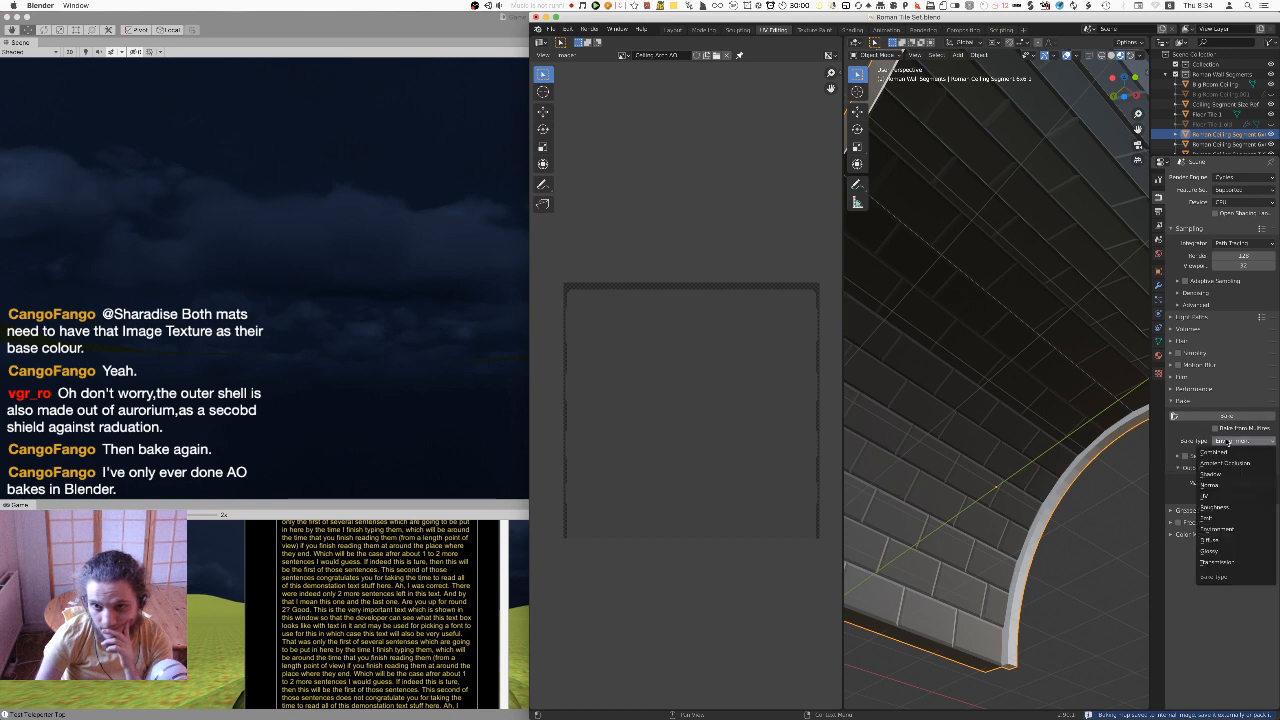
left_click(1237, 486)
left_click(1229, 416)
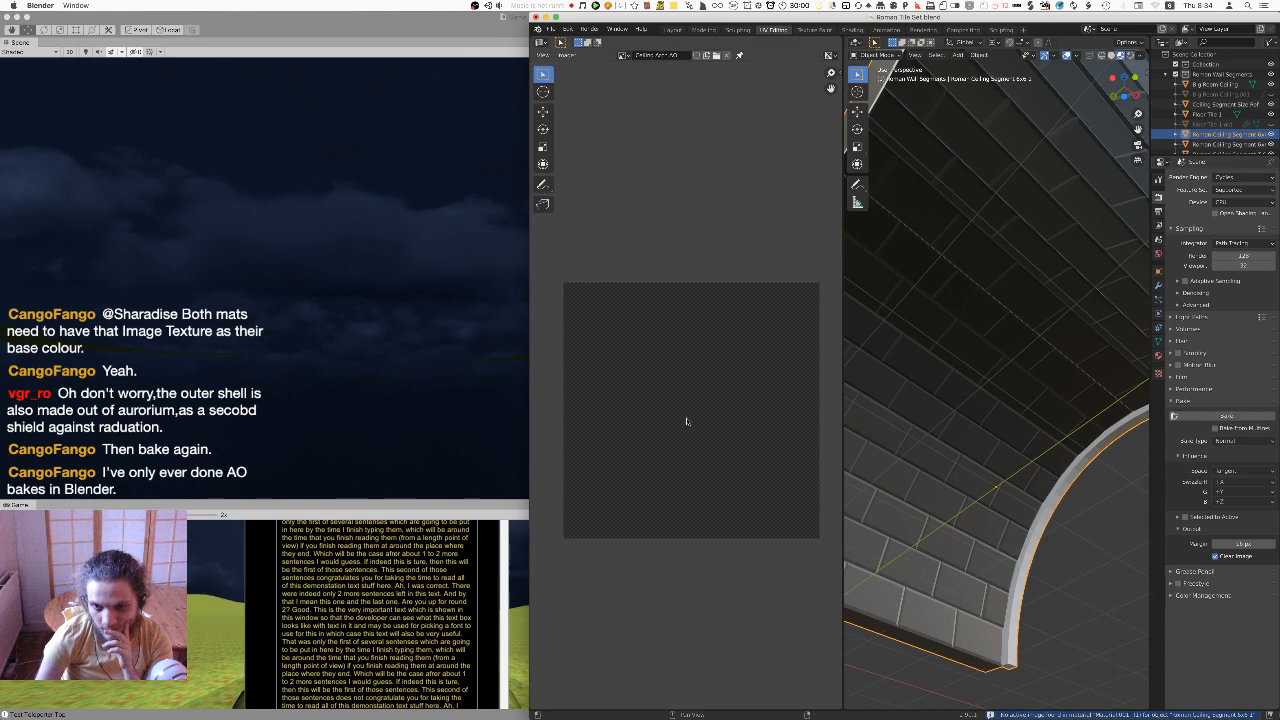
scroll(686, 421, "up", 1)
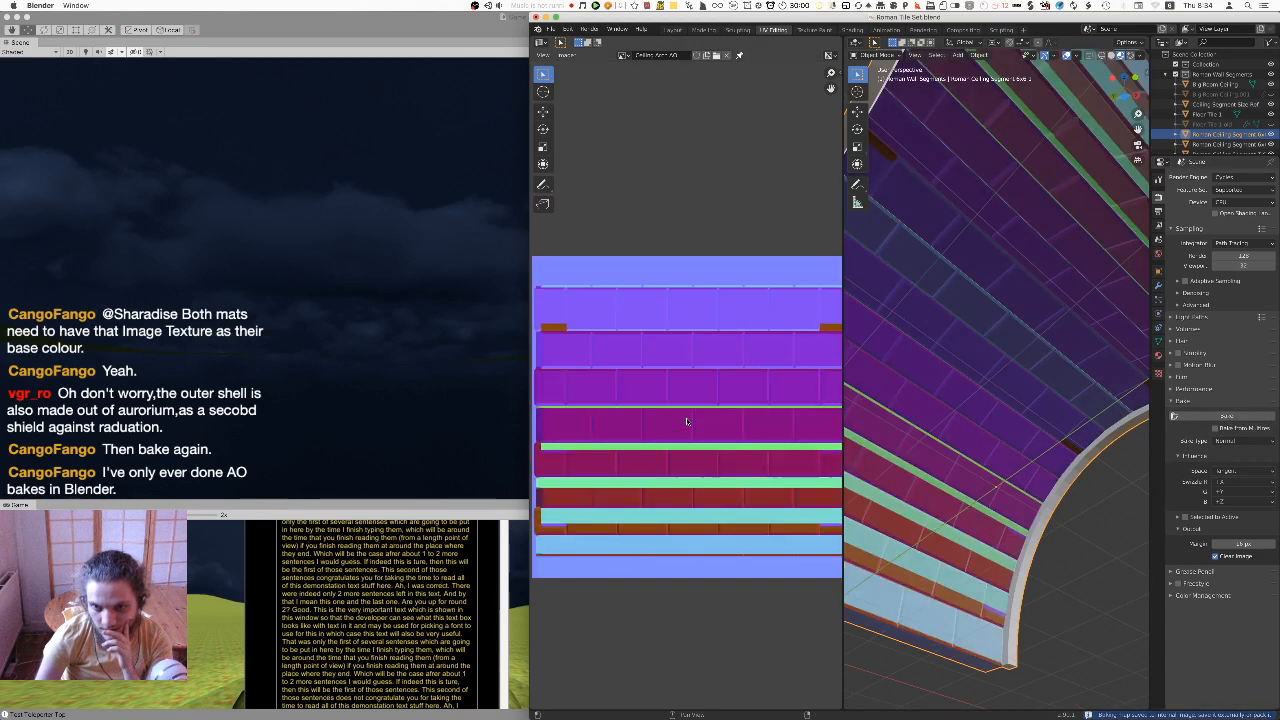
Set the Cycles bake type to Ambient Occlusion
scroll(686, 421, "down", 1)
left_click(1226, 442)
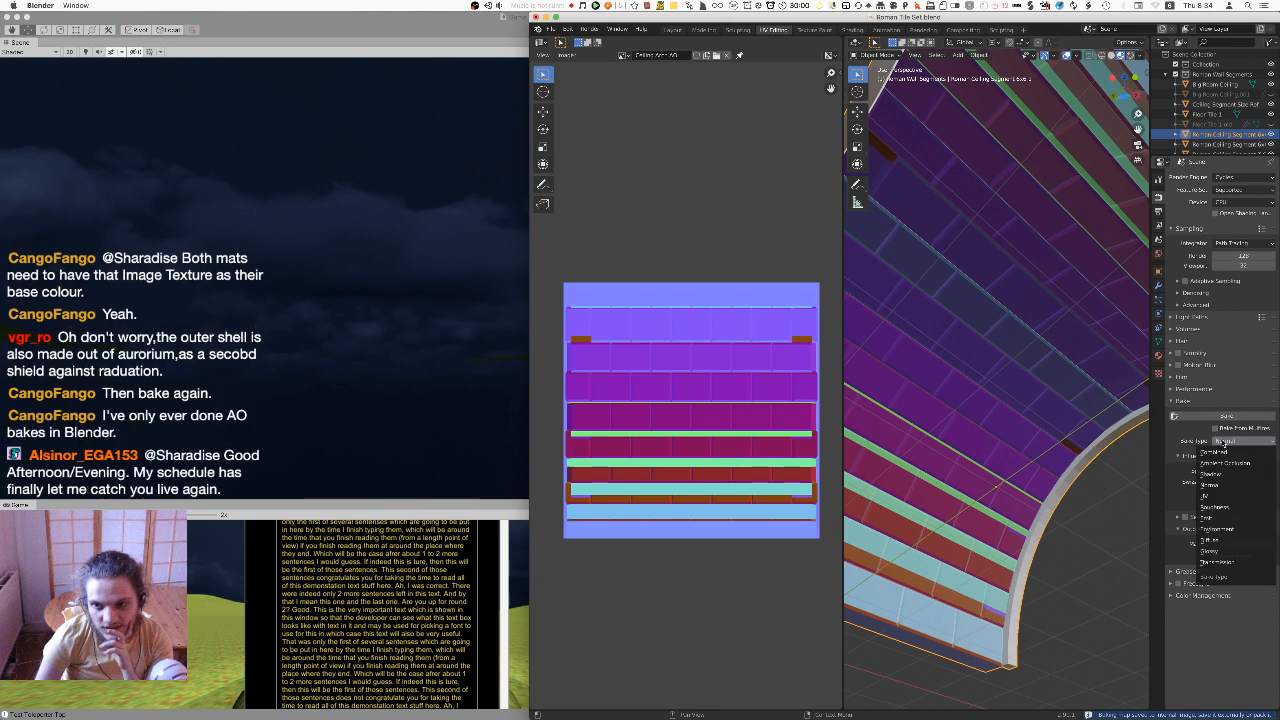
left_click(1225, 463)
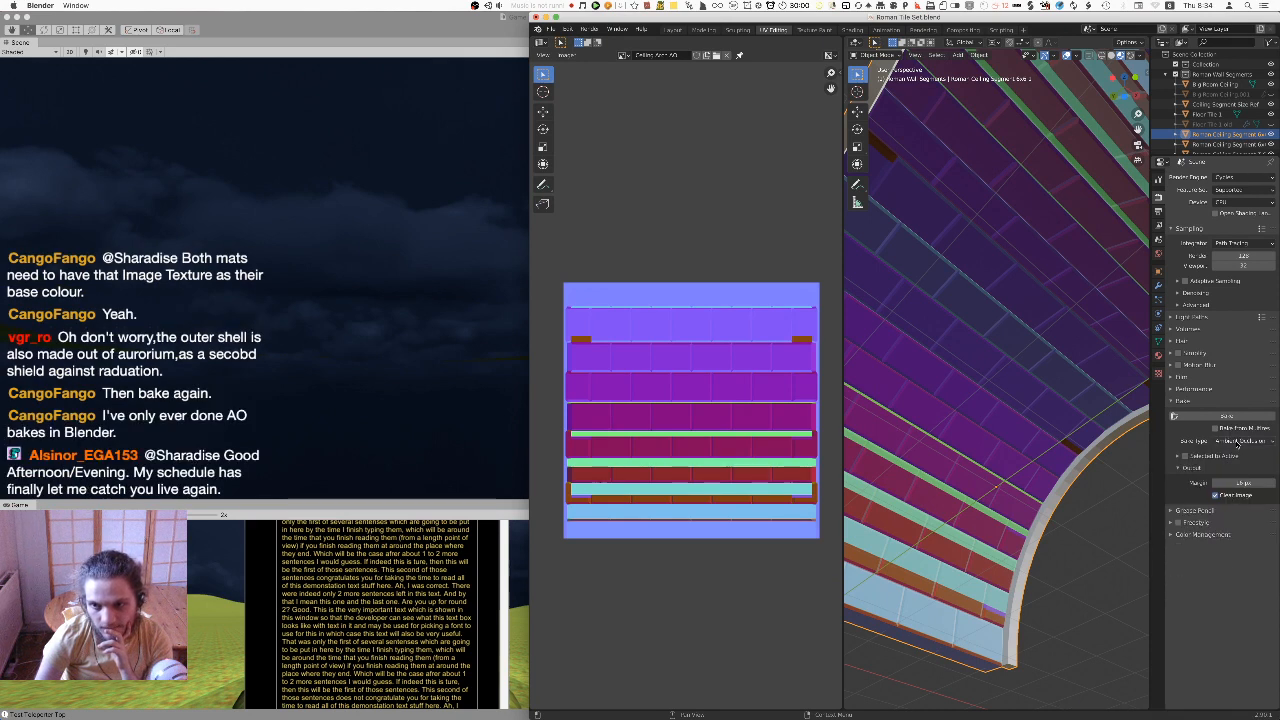
Assign Roman Ceiling Segment 6x6 1 as the base color image of the arched ceiling segment's material
middle_click_drag(1011, 439, 1048, 337)
scroll(1049, 412, "down", 5)
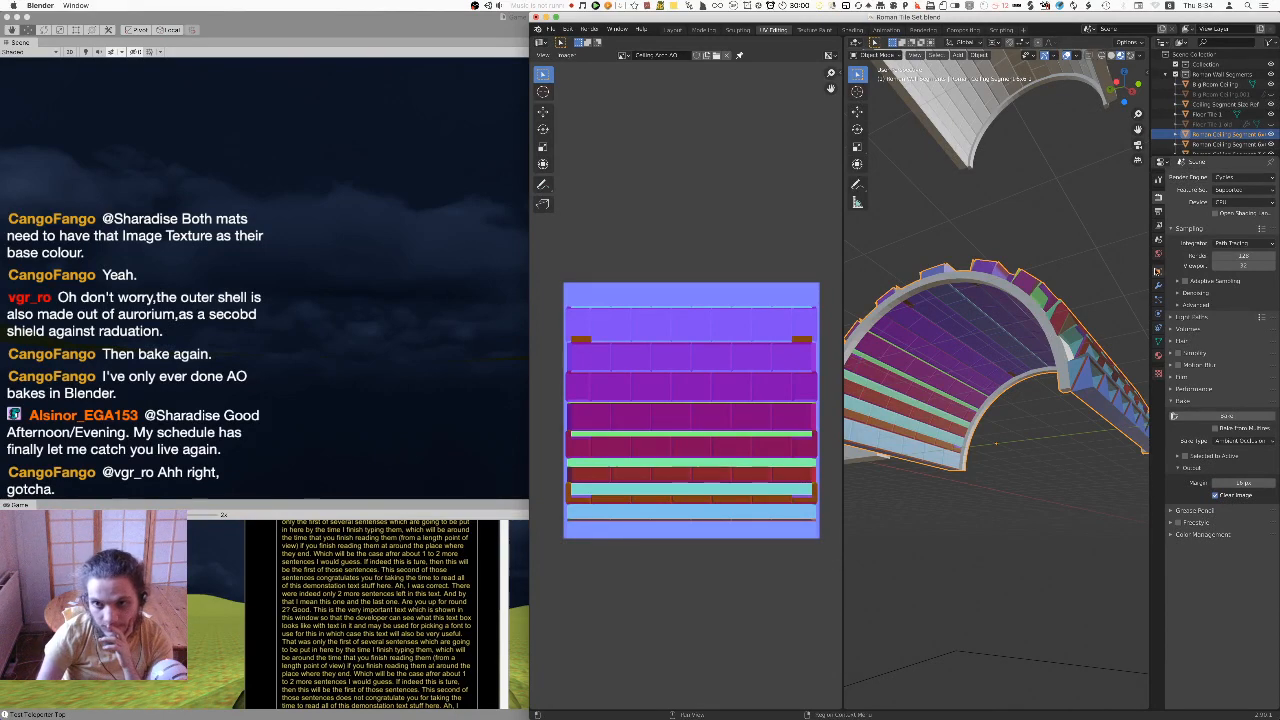
scroll(1060, 360, "down", 5)
scroll(1058, 362, "up", 8)
scroll(1020, 397, "down", 4)
mouse_move(1020, 397)
middle_mouse_down()
mouse_move(1048, 408)
mouse_move(1008, 395)
middle_mouse_up()
scroll(1022, 397, "down", 4)
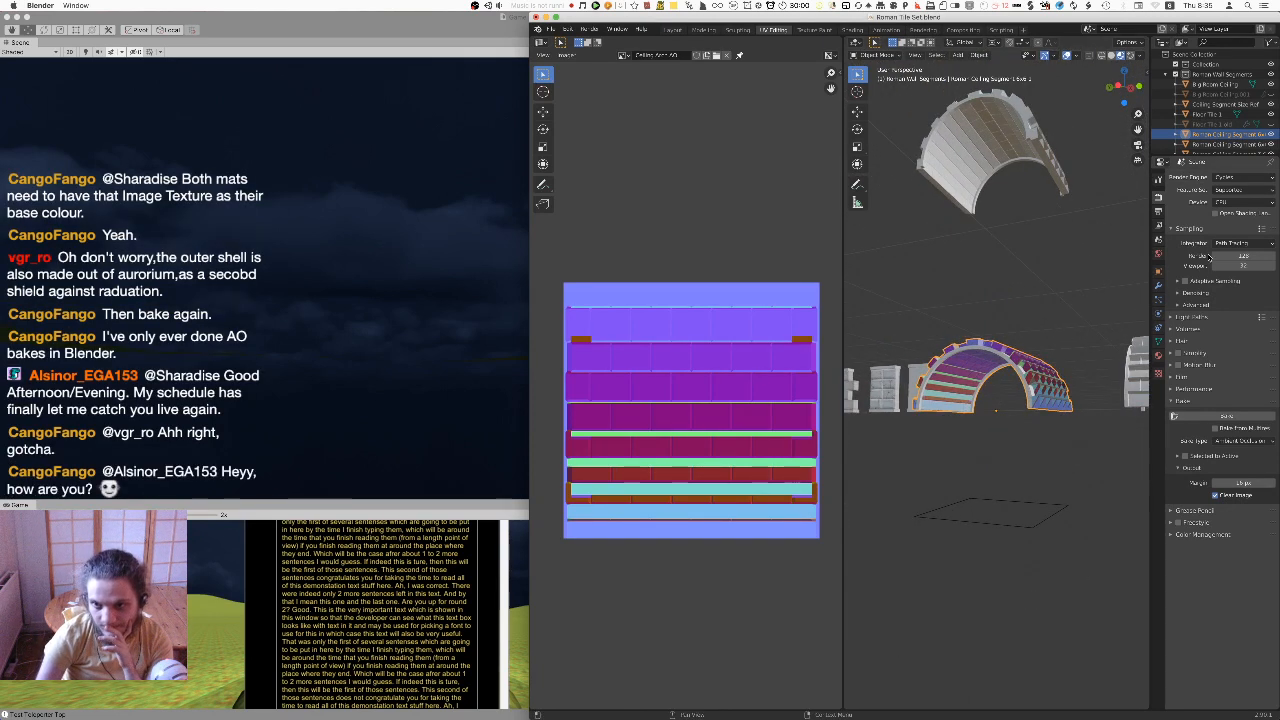
left_click(1158, 355)
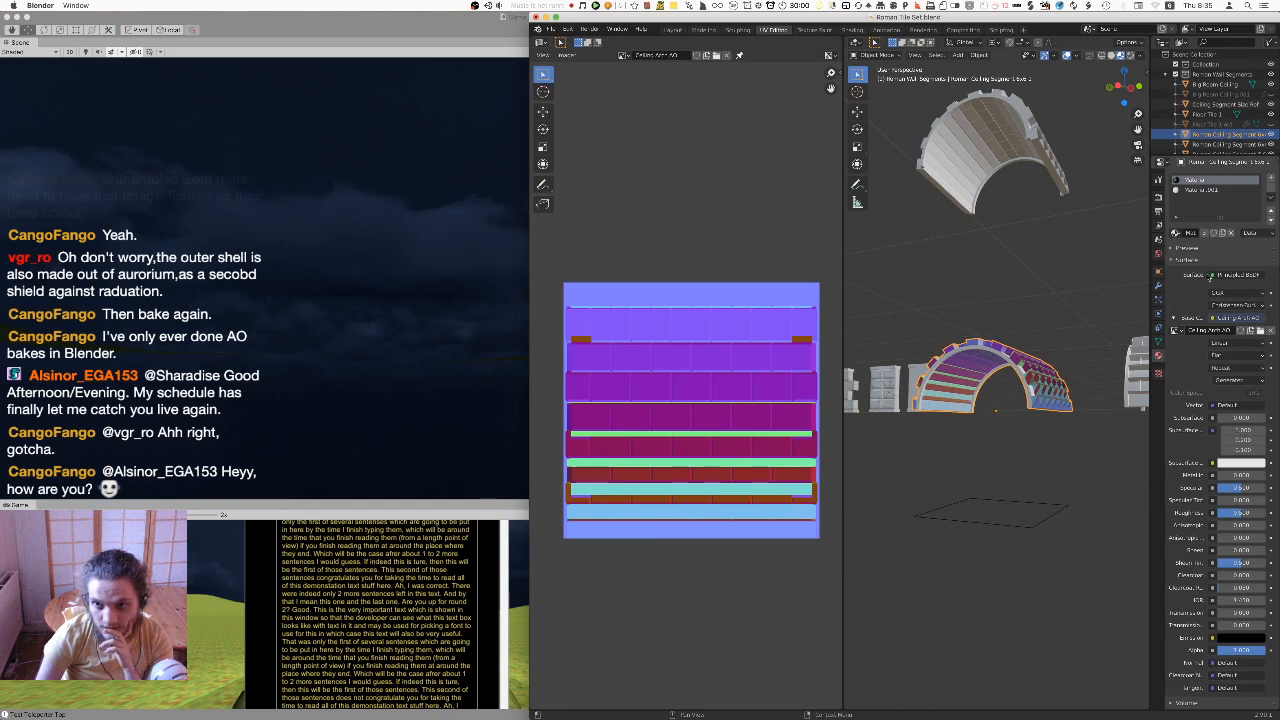
left_click(1176, 331)
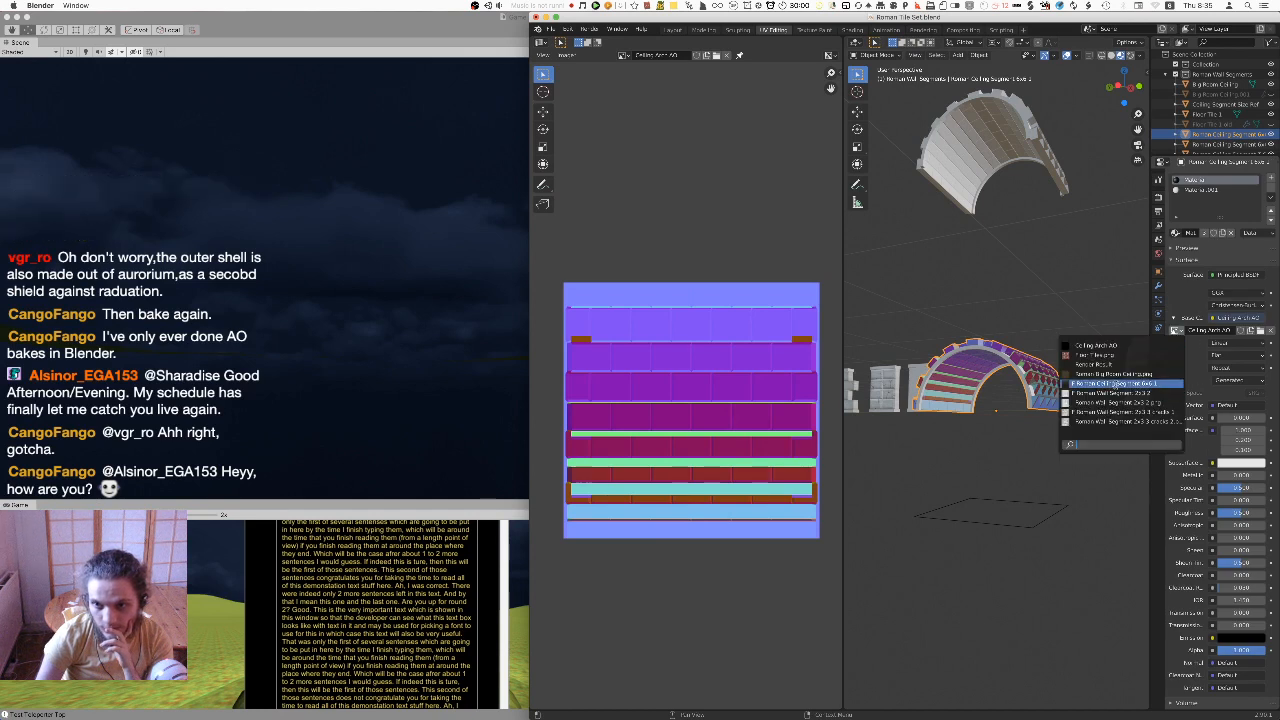
left_click(1116, 388)
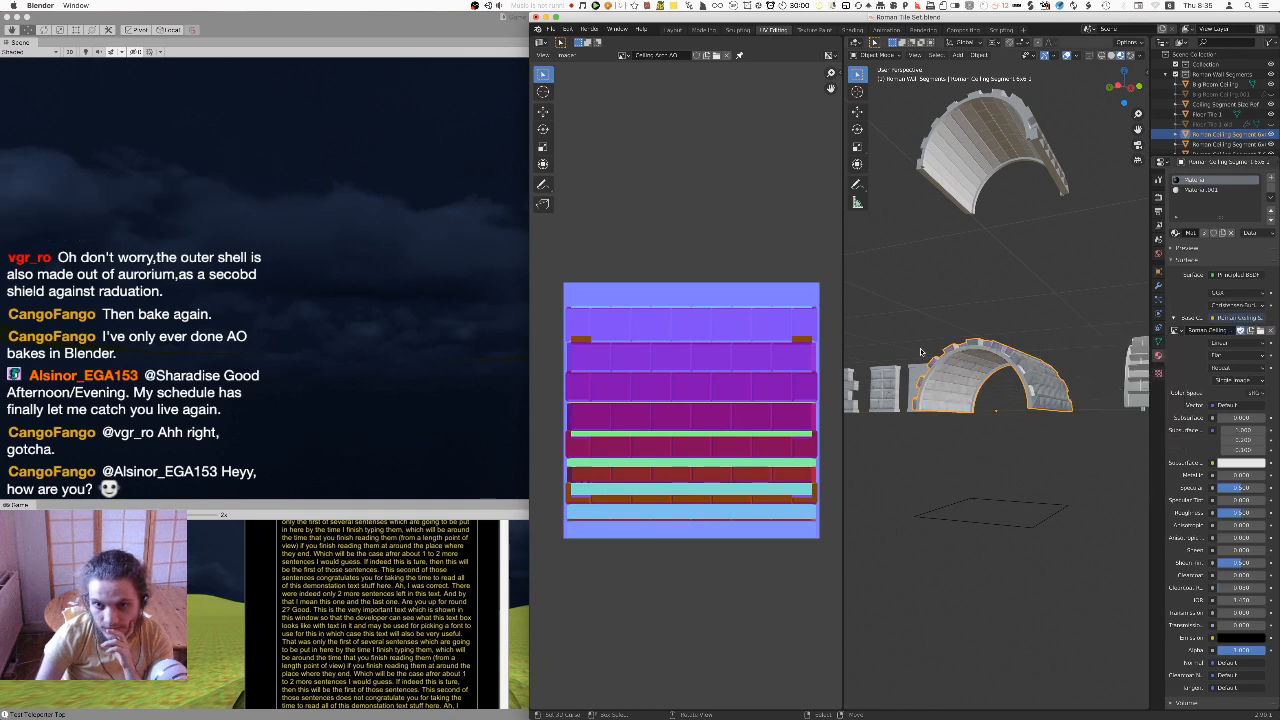
Duplicate the staggered, cracked Roman wall segment and move the copy 17 m along the Y axis
left_click(887, 392)
key("KP_Decimal")
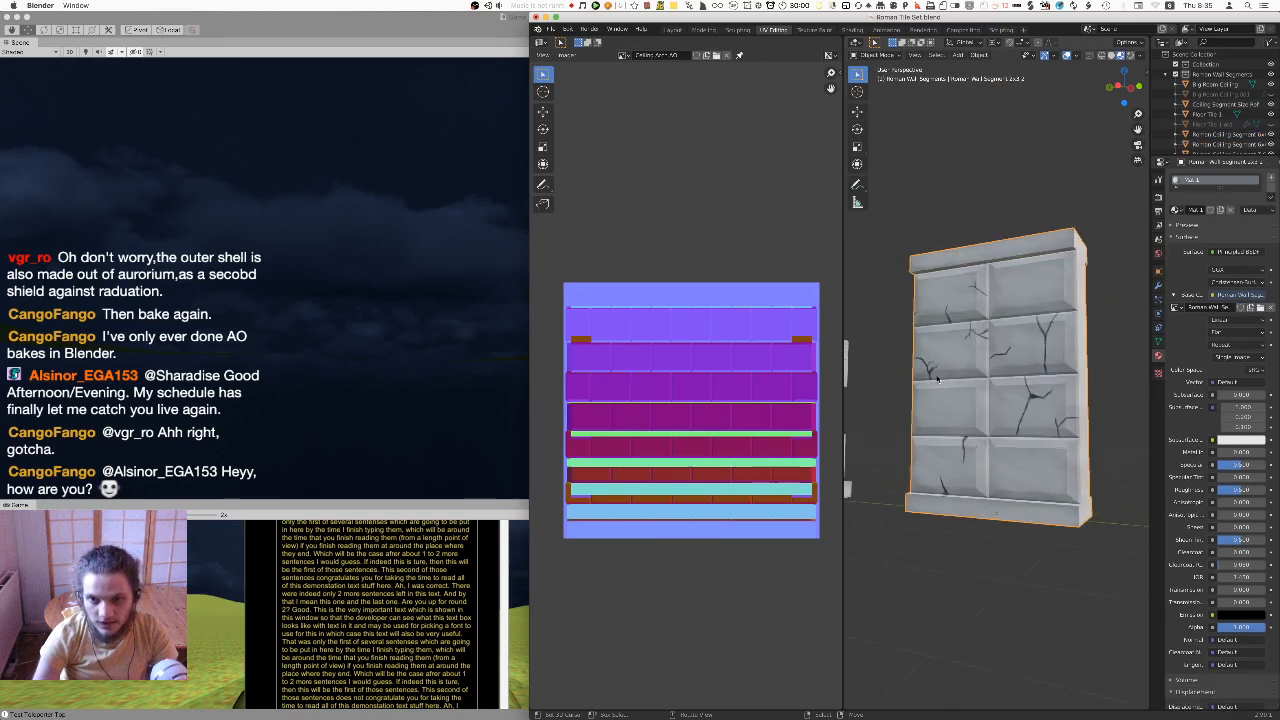
scroll(948, 358, "down", 3)
left_click(890, 385)
key("KP_Decimal")
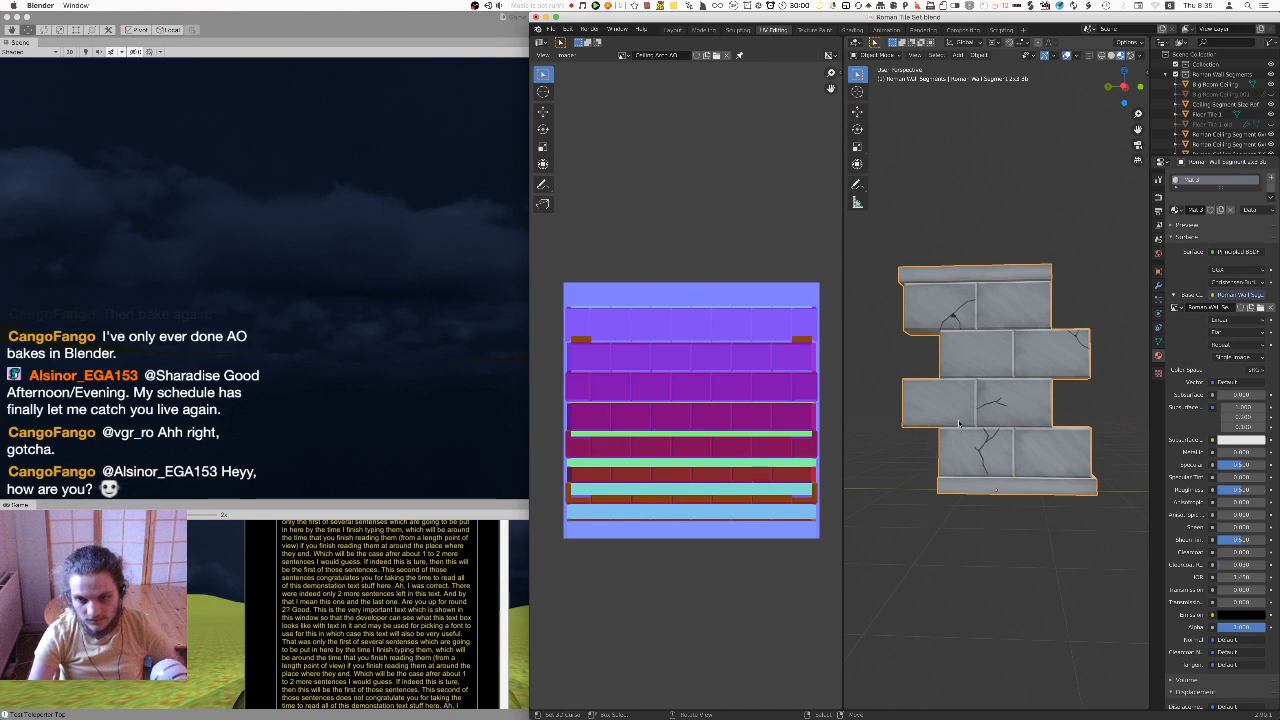
scroll(1000, 400, "down", 10)
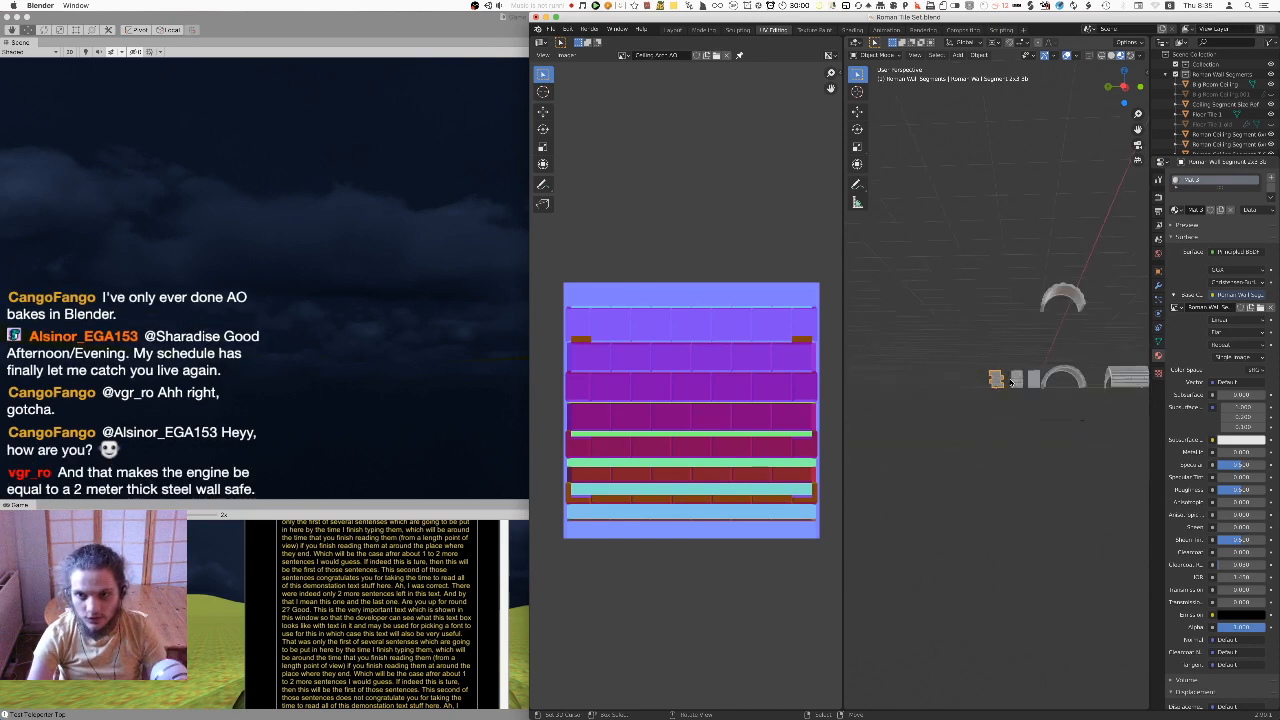
scroll(1010, 383, "up", 1)
key("shift+d")
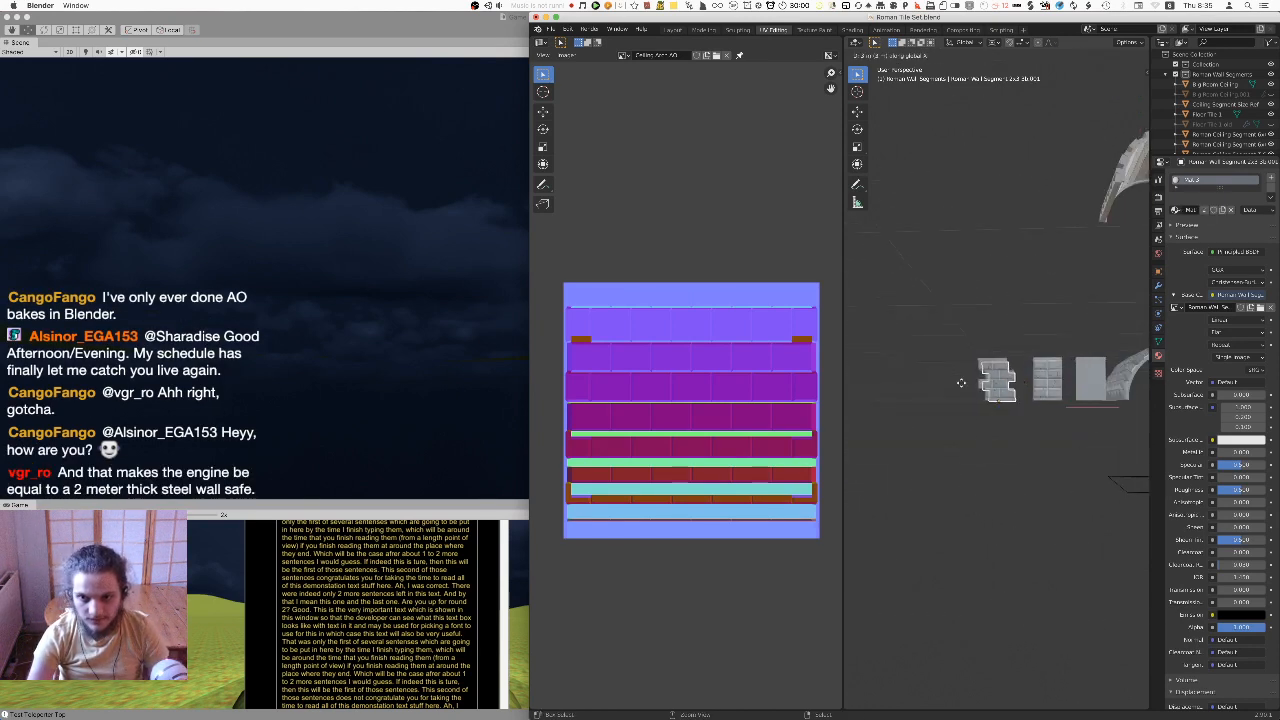
right_click(1020, 398)
key("g")
key("y")
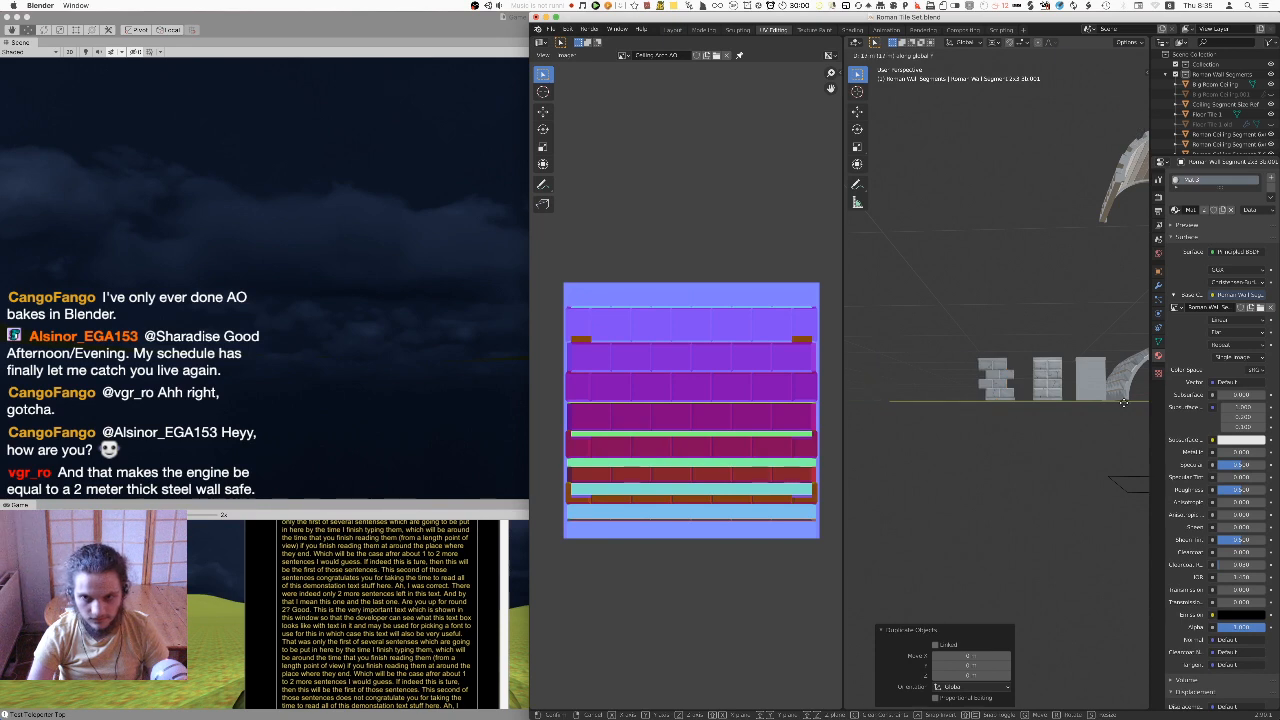
left_click(1121, 380)
key("KP_Decimal")
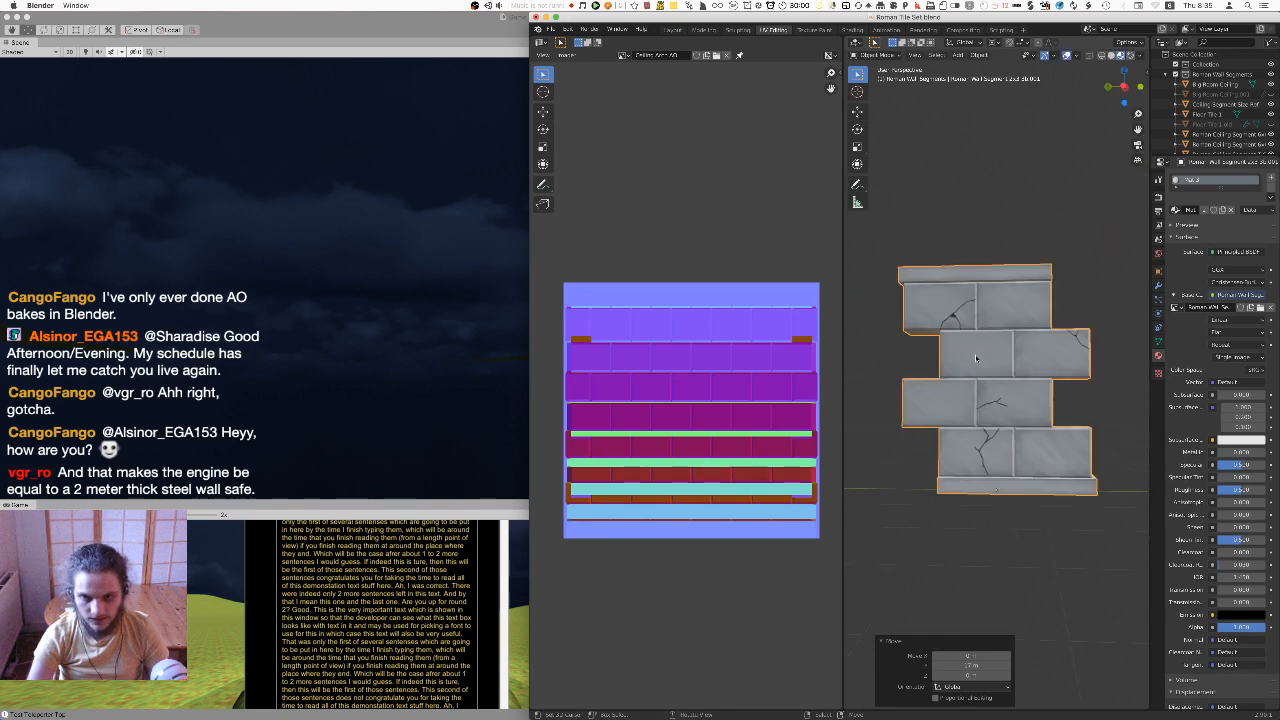
Duplicate the wall copy's entire mesh along Y onto both sides, offsetting the first duplicate by 2 m, to form a continuous row
key("Tab")
scroll(985, 363, "down", 2)
middle_click_drag(987, 363, 692, 376)
left_click(981, 354)
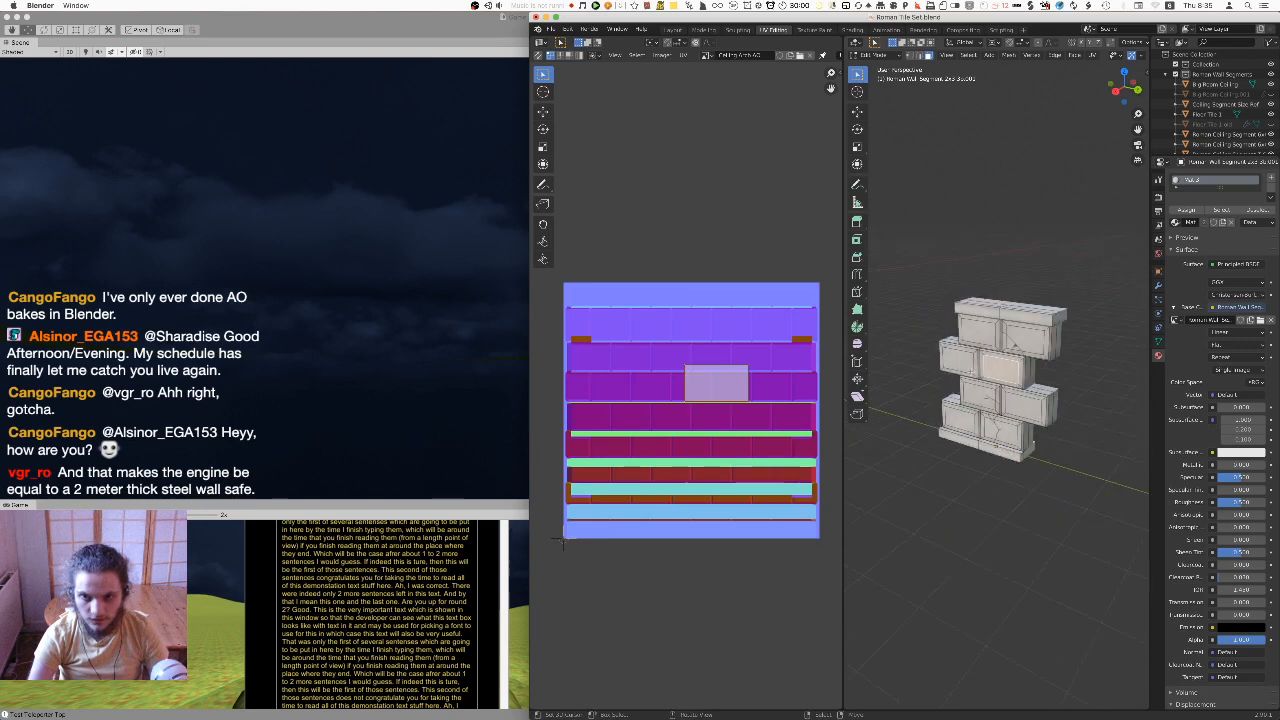
key("KP_1")
key("a")
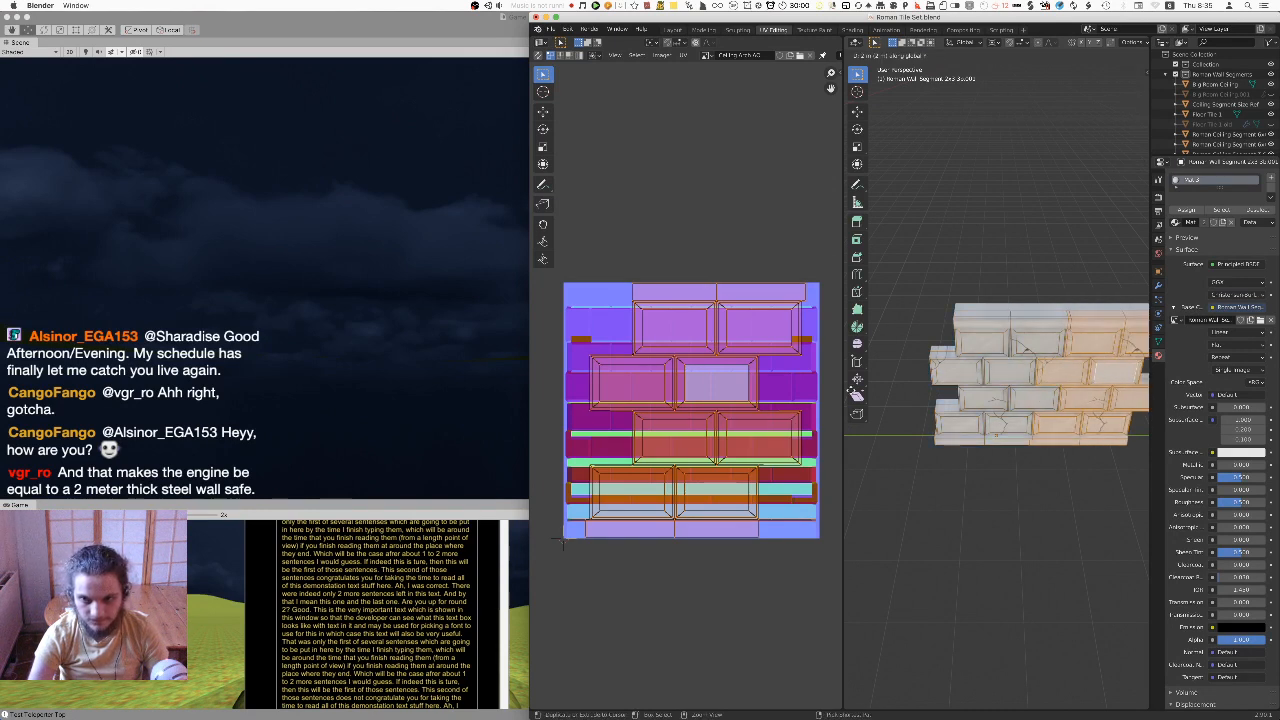
left_click(844, 407, "ctrl")
key("shift+d")
key("y")
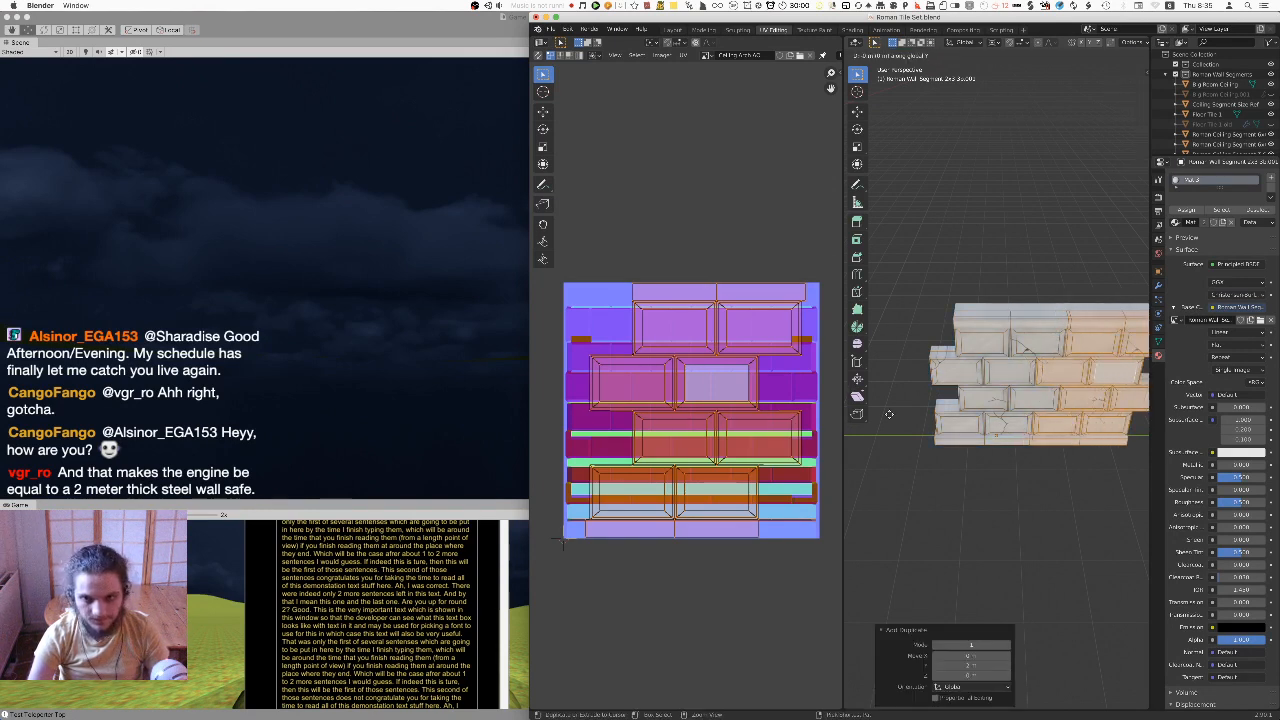
key("Tab")
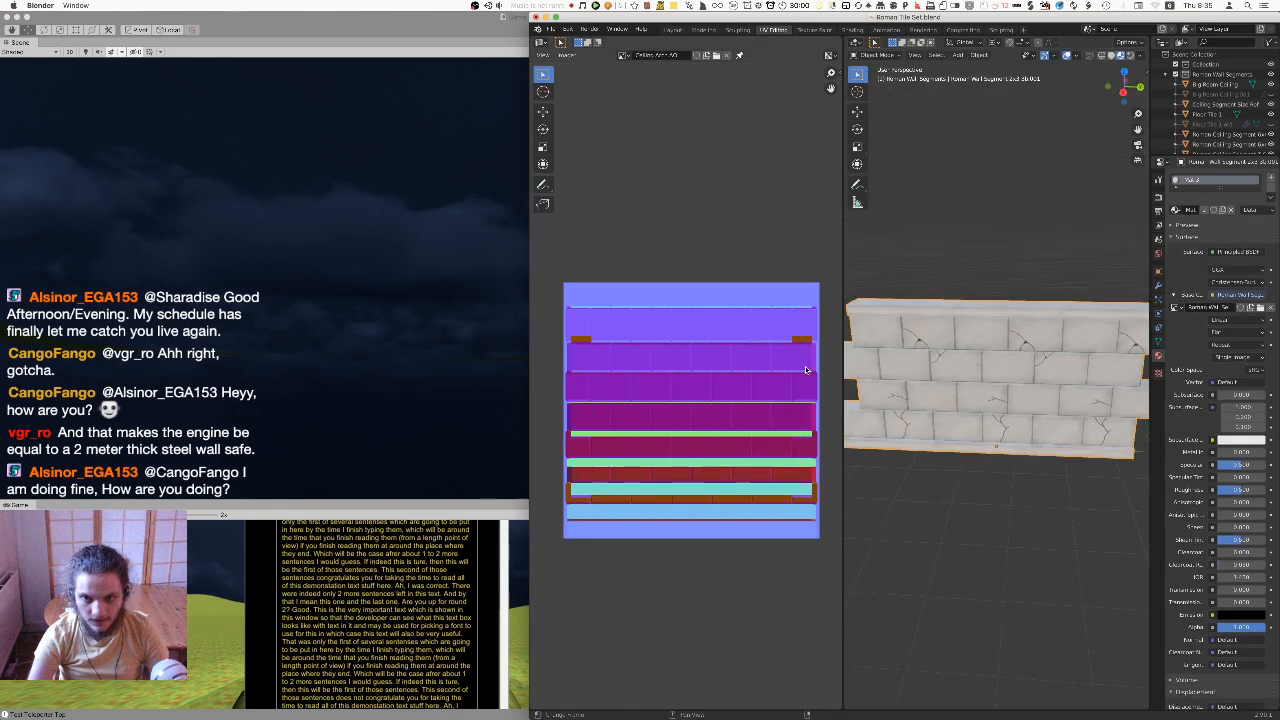
Assign Ceiling Arch AO as the extended wall's base color image and bake its ambient occlusion
left_click(1175, 308)
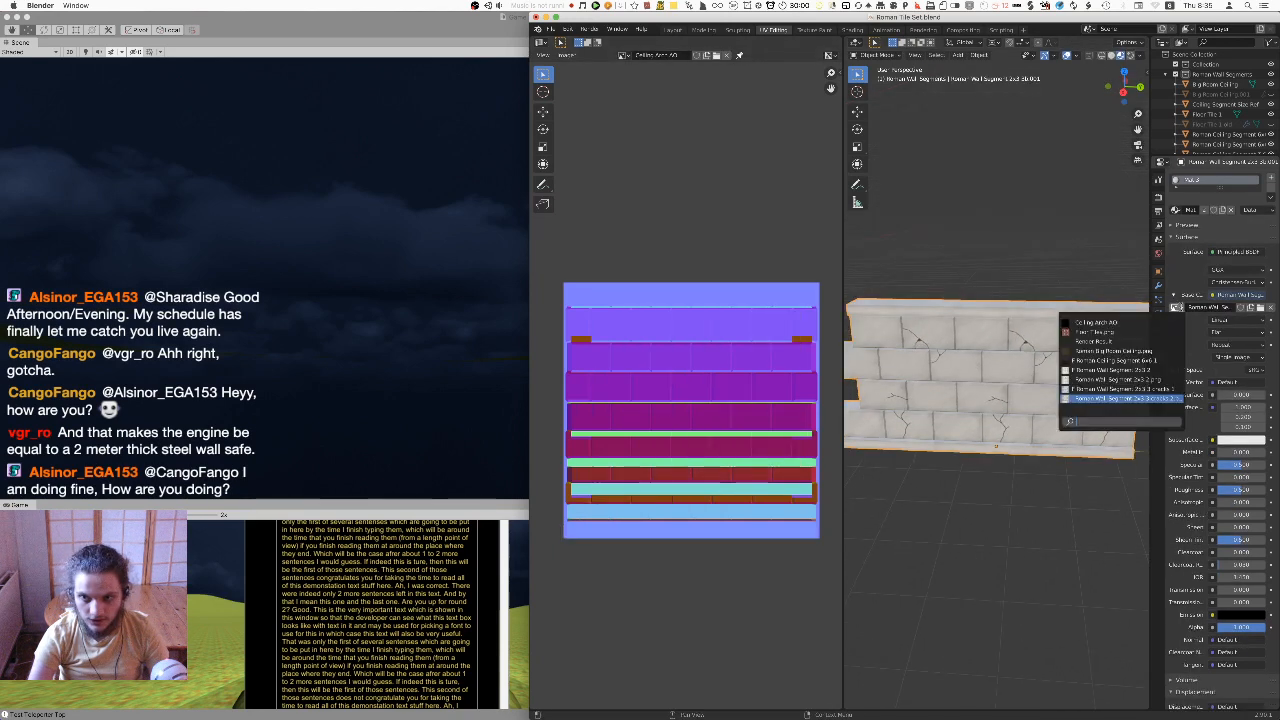
left_click(1110, 322)
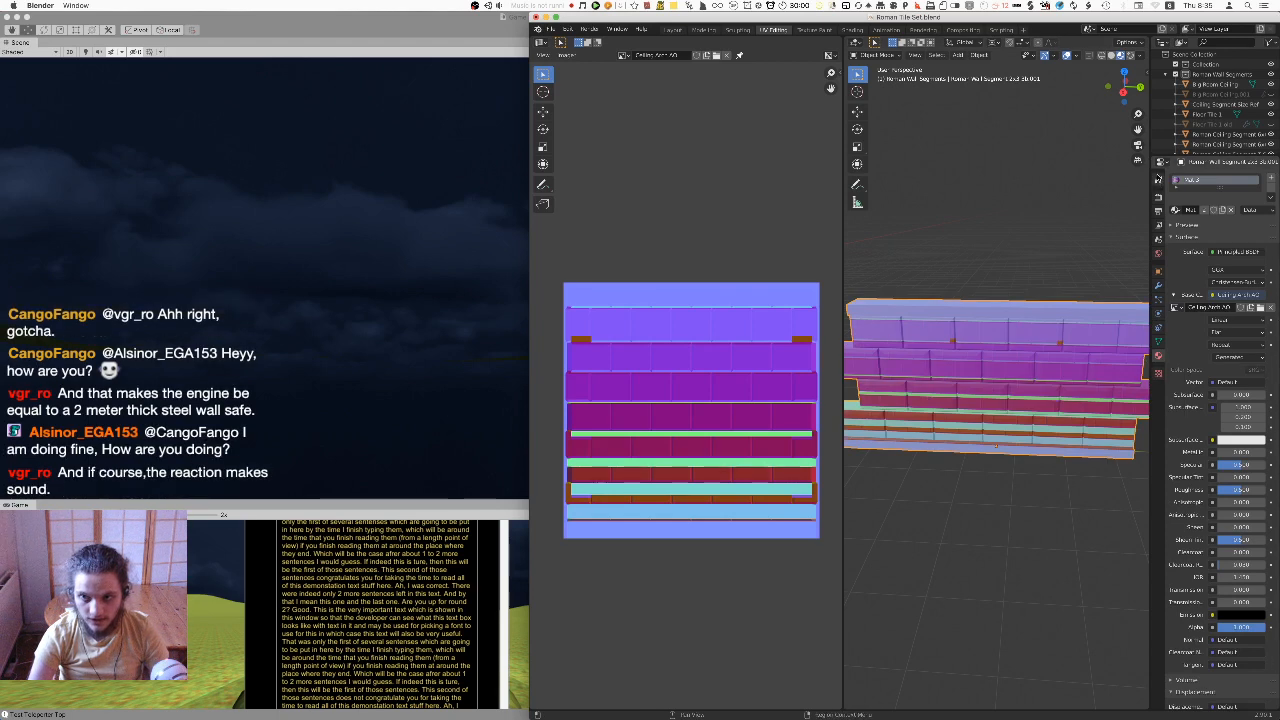
left_click(1159, 181)
left_click(1210, 401)
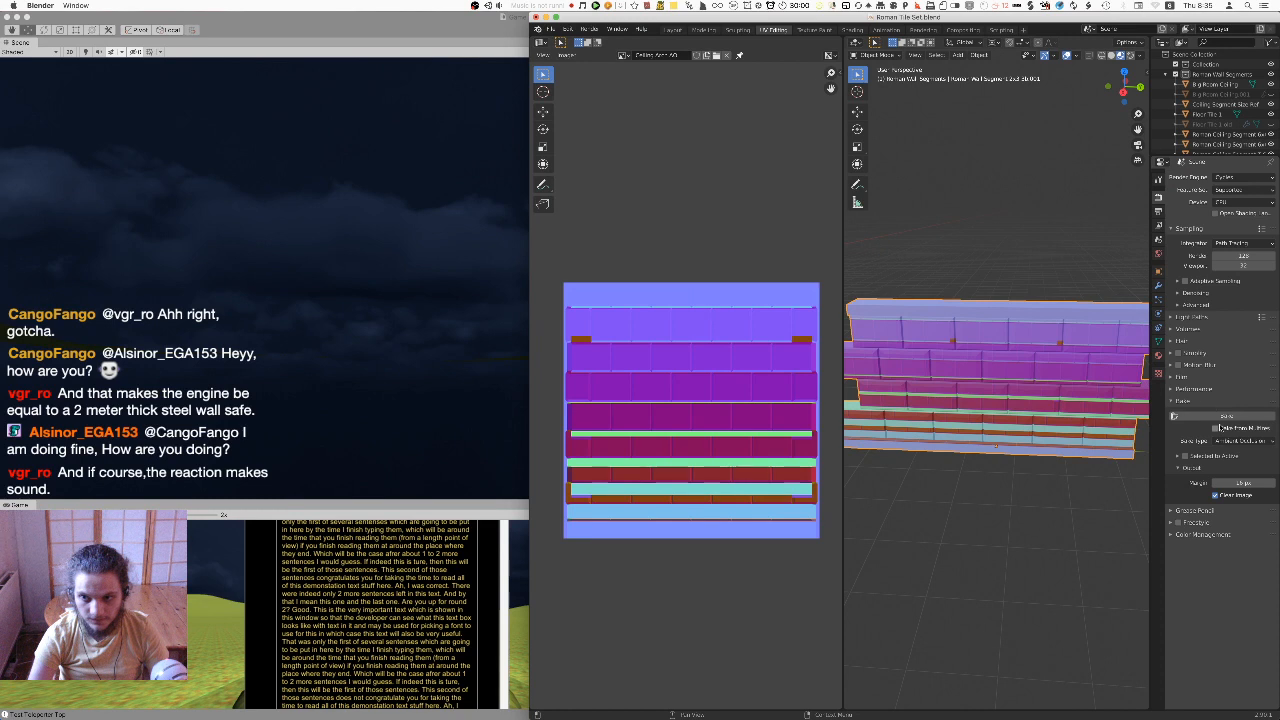
left_click(1226, 416)
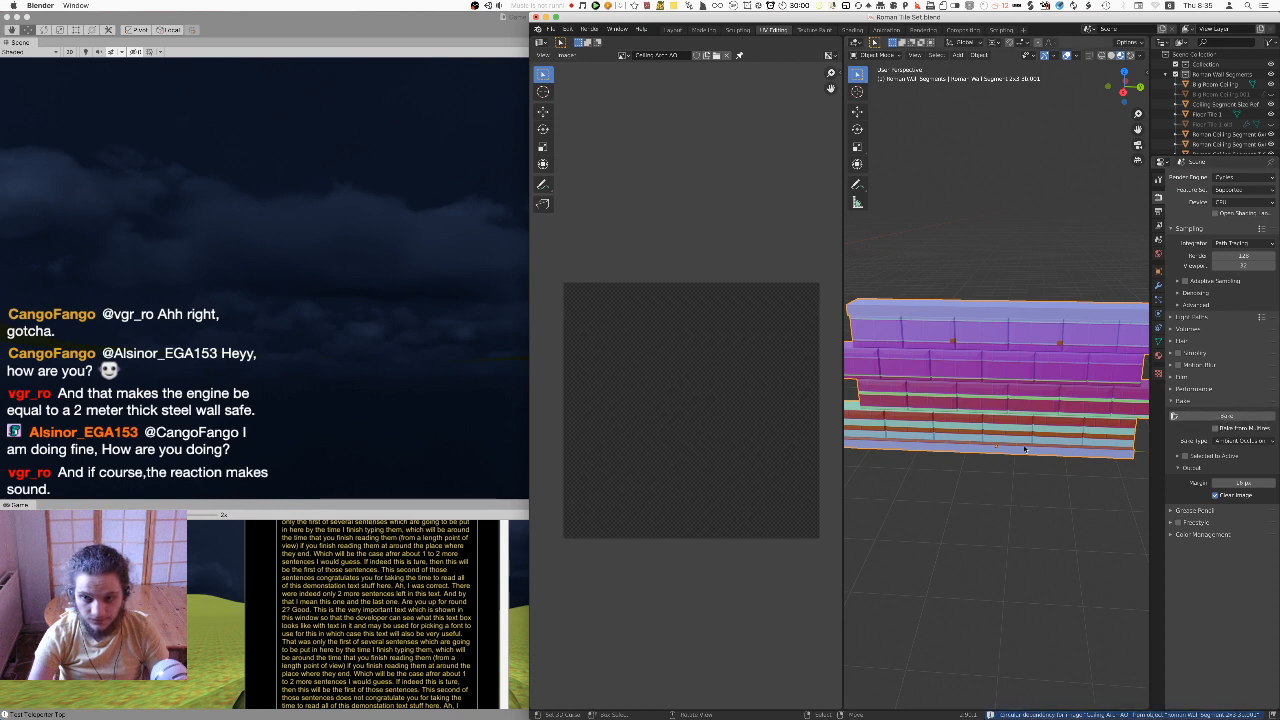
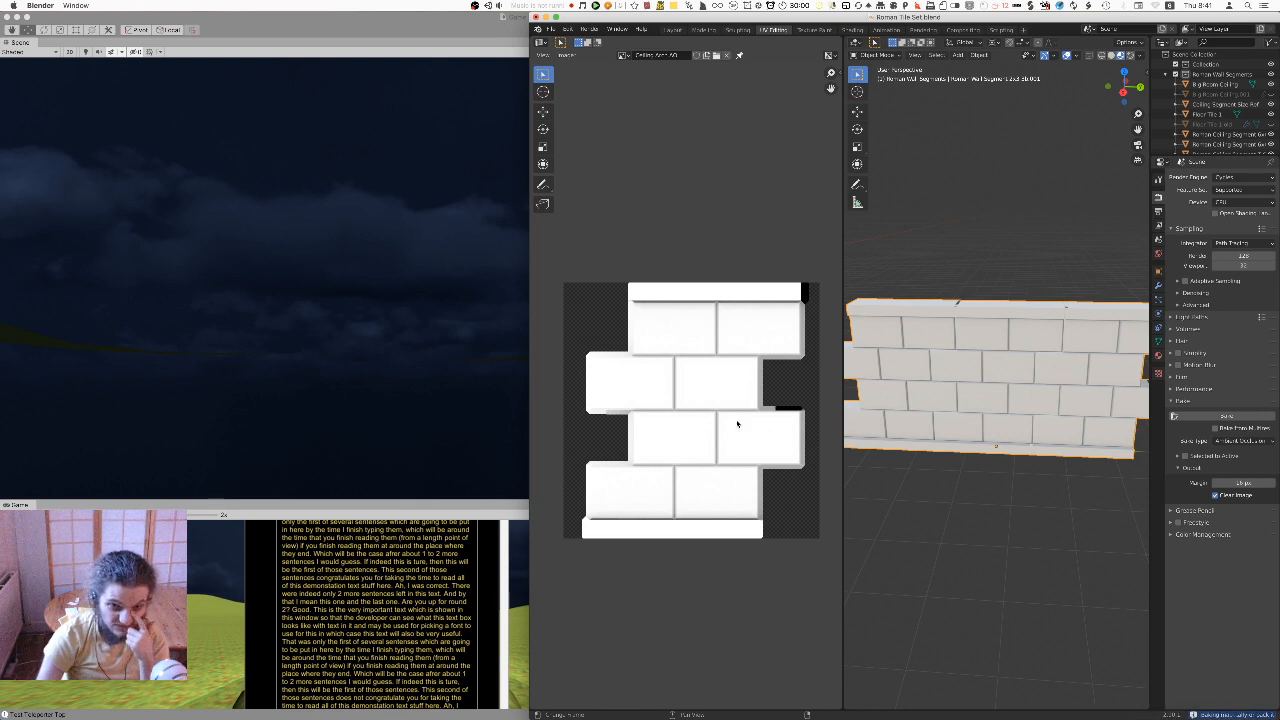
Examine the baked ambient occlusion on the extended wall from several angles and in right orthographic view
middle_click_drag(952, 374, 1034, 367)
scroll(1011, 371, "up", 5)
scroll(978, 376, "down", 4)
key("Tab")
key("Tab")
key("KP_1")
key("KP_3")
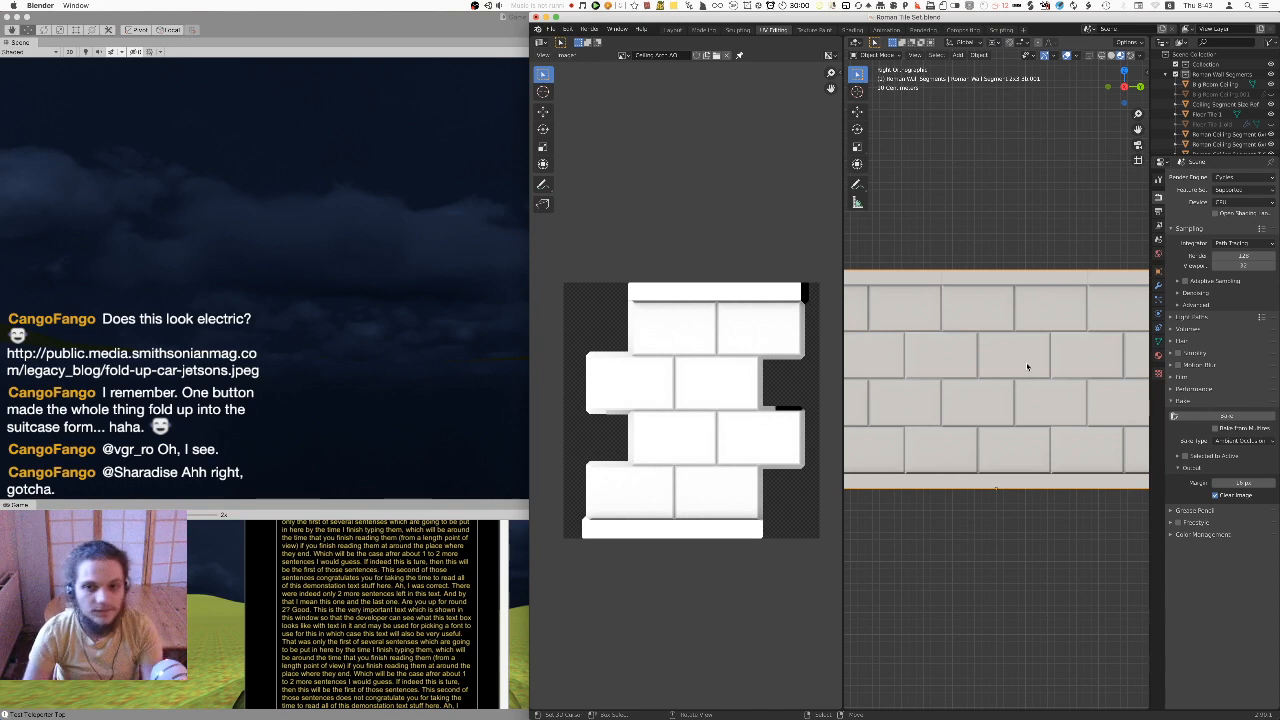
scroll(956, 374, "down", 2)
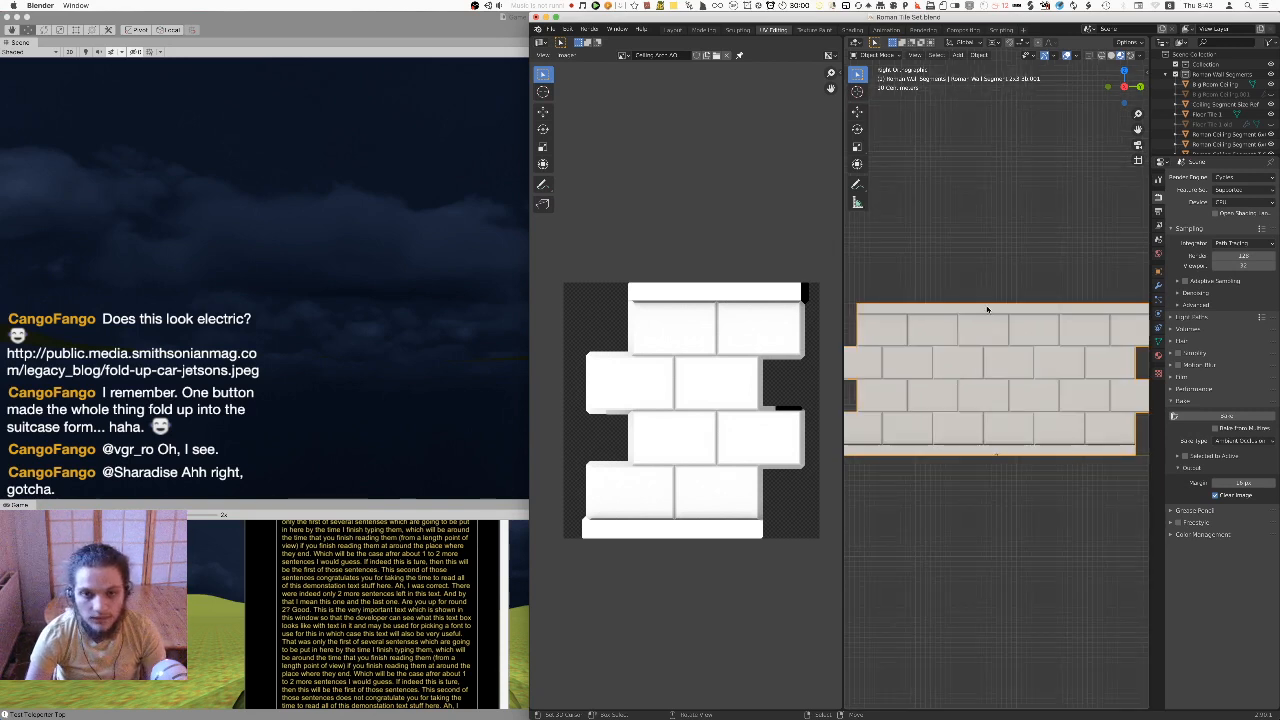
Switch to Unity, reveal the Mazes texture folder in Finder and open it
key("super+Tab")
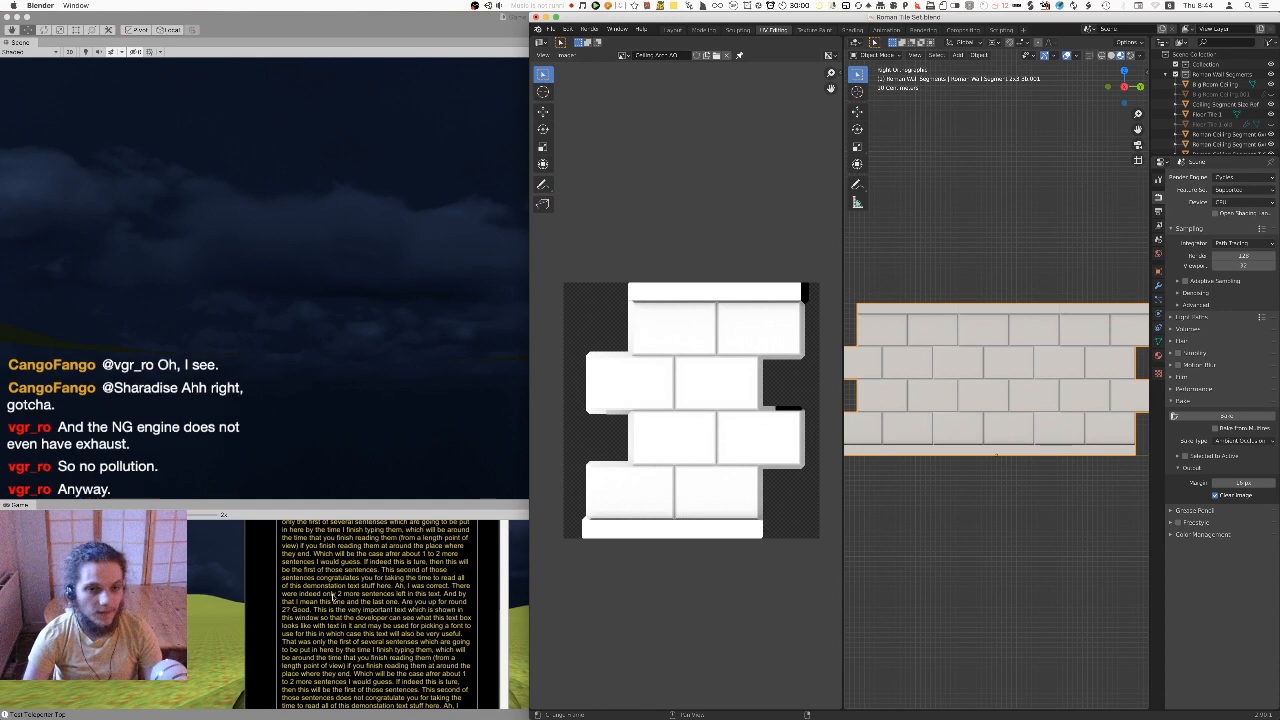
key("super+Tab")
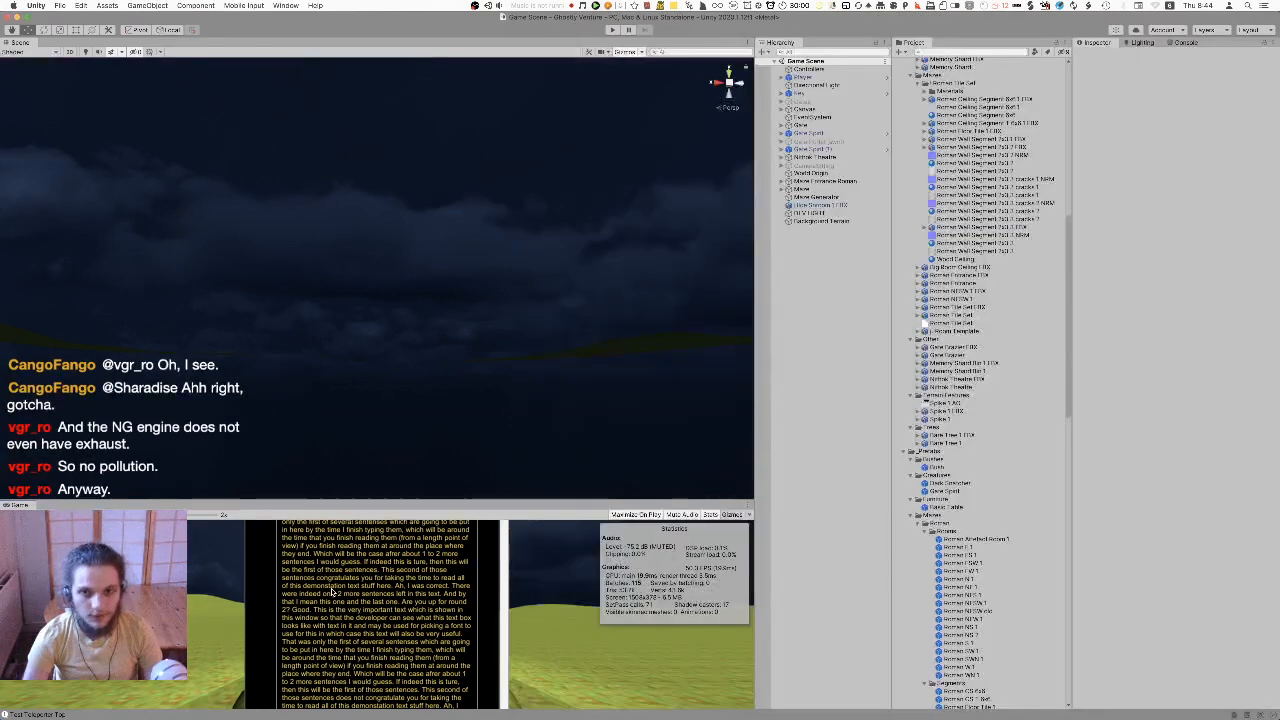
key("super+Tab")
key("Escape")
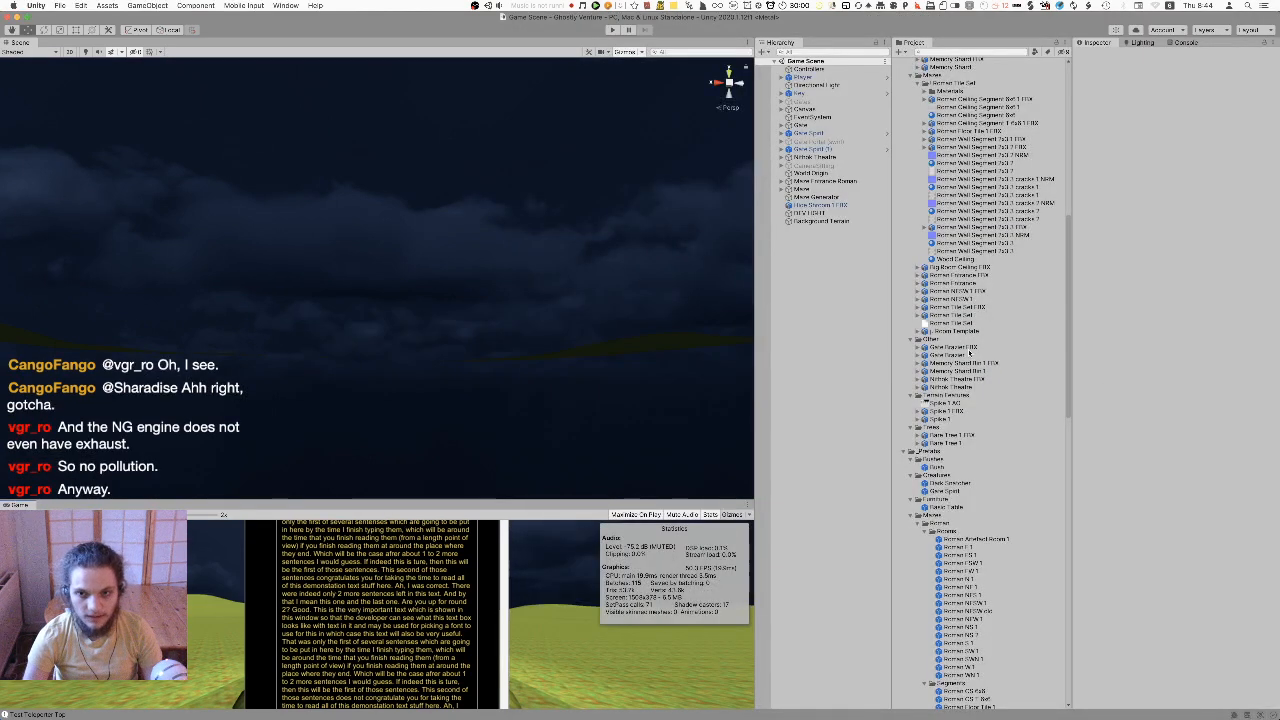
scroll(982, 400, "down", 10)
scroll(982, 400, "down", 15)
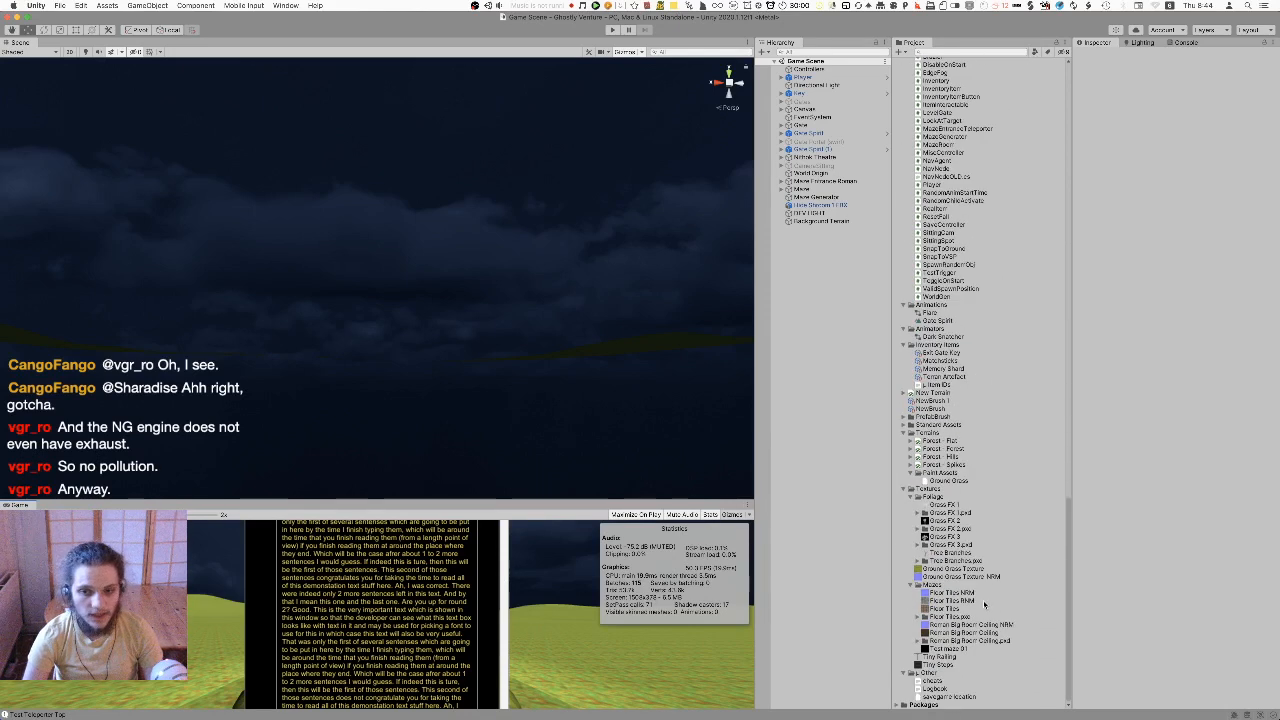
left_click(975, 616)
right_click(930, 584)
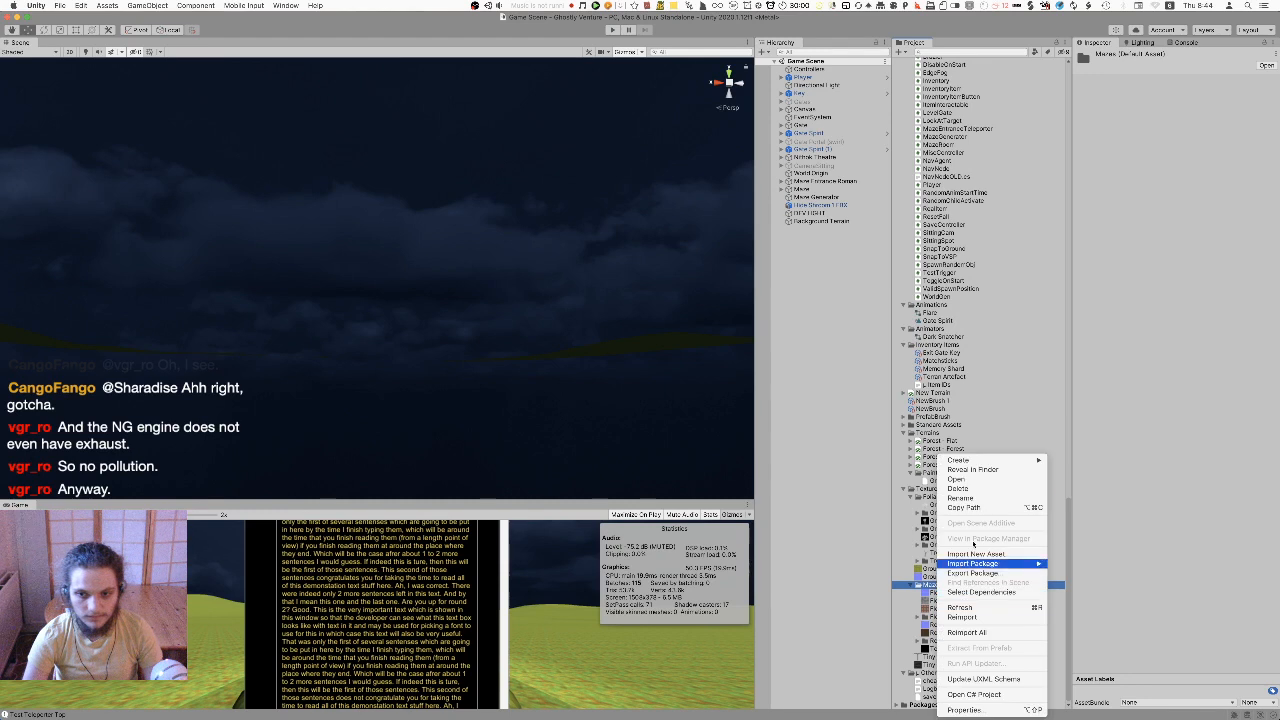
left_click(972, 470)
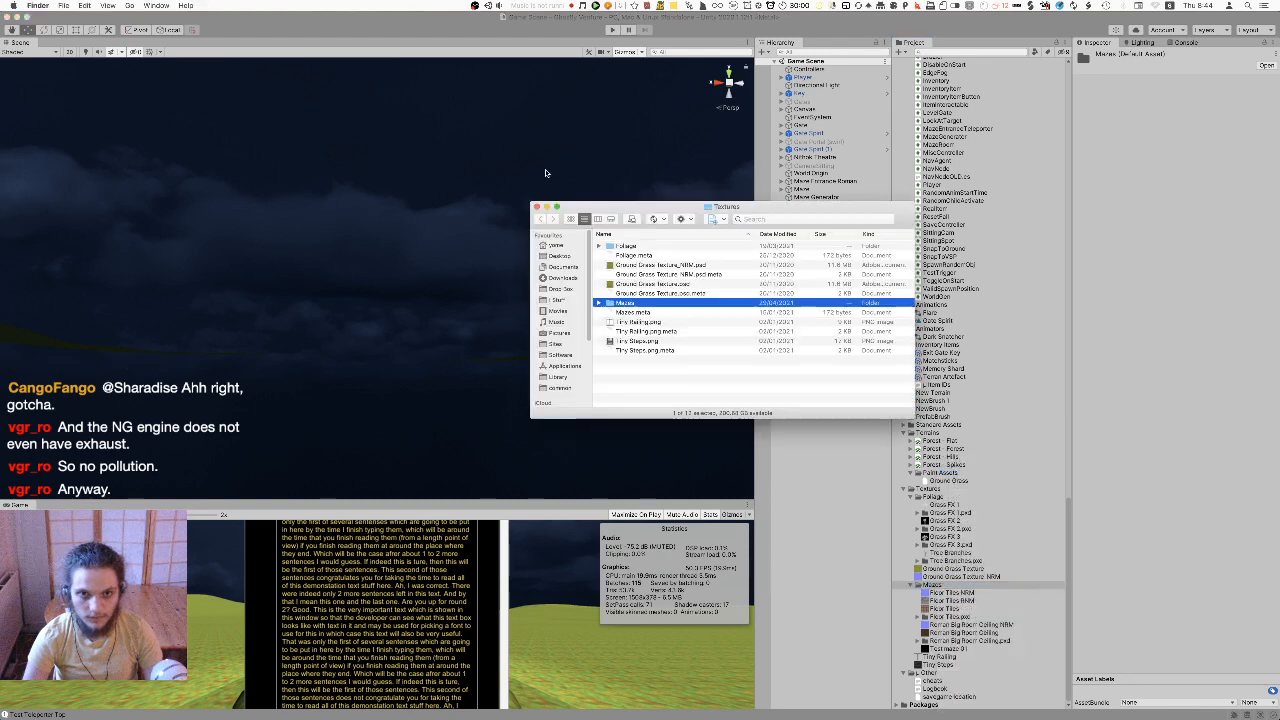
double_click(648, 304)
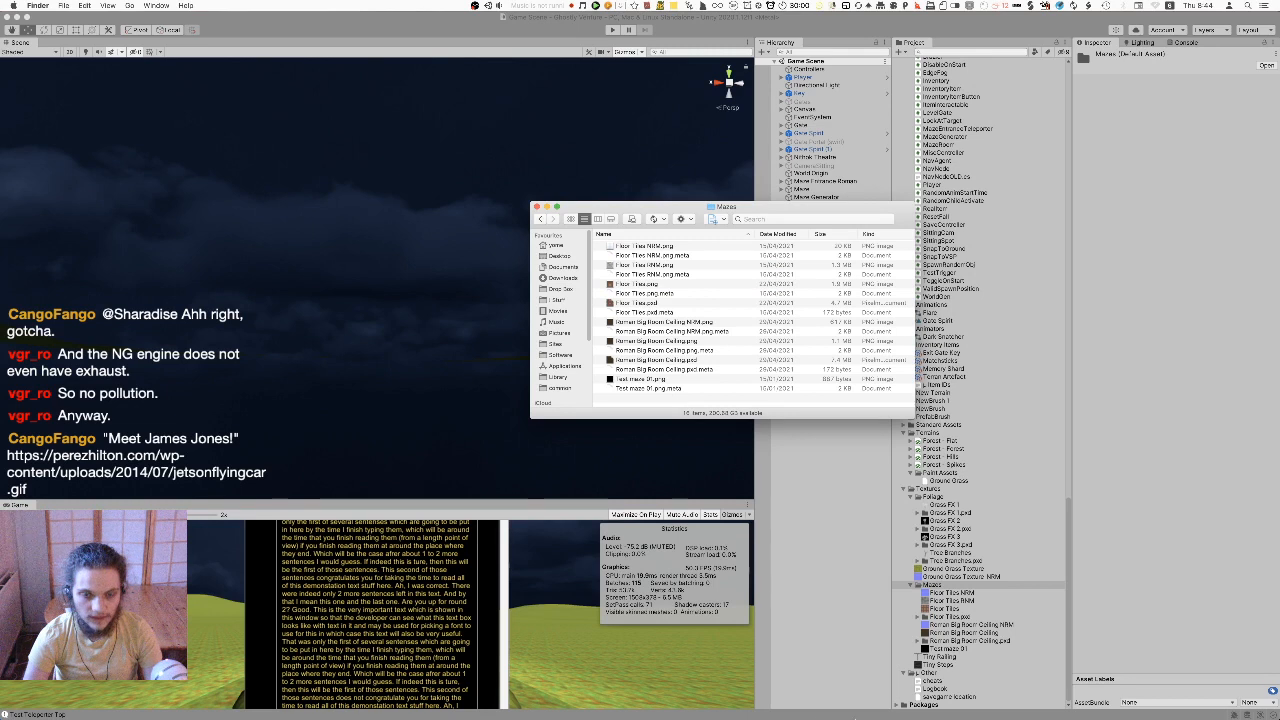
Open Pixelmator Pro and create an empty 1024 x 1024 pixel document
mouse_move(855, 718)
left_click(310, 712)
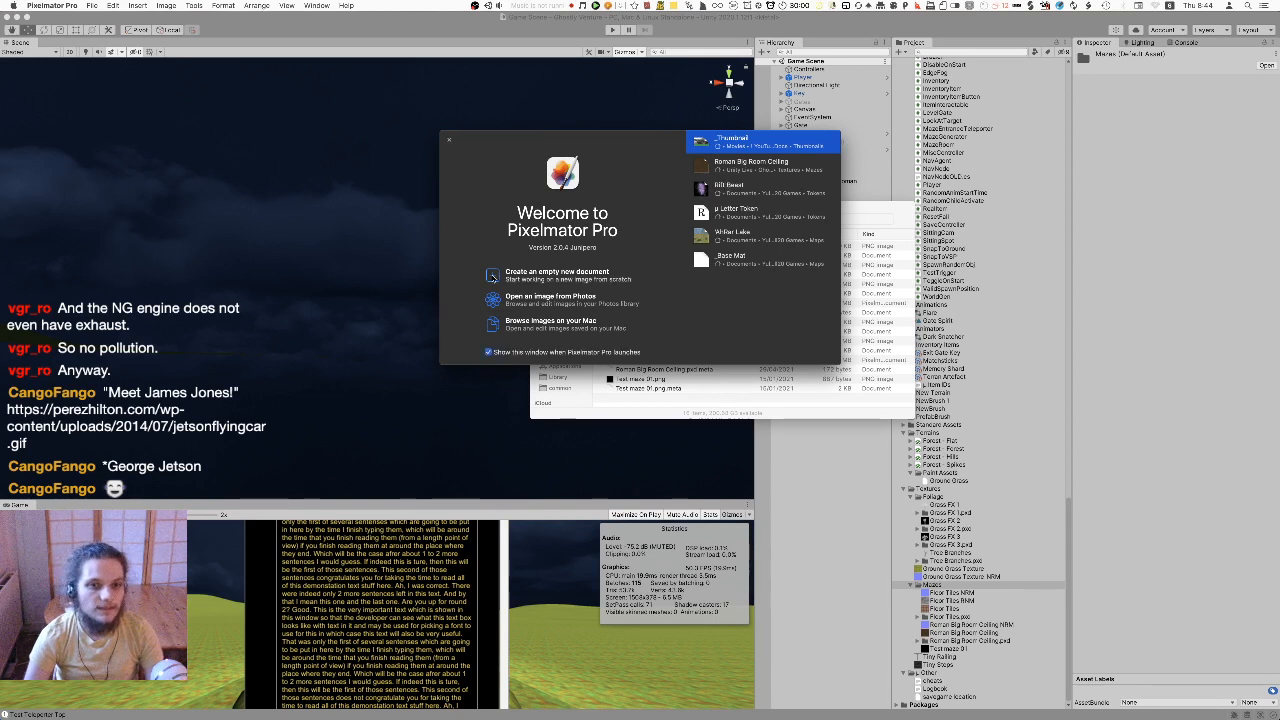
left_click(492, 276)
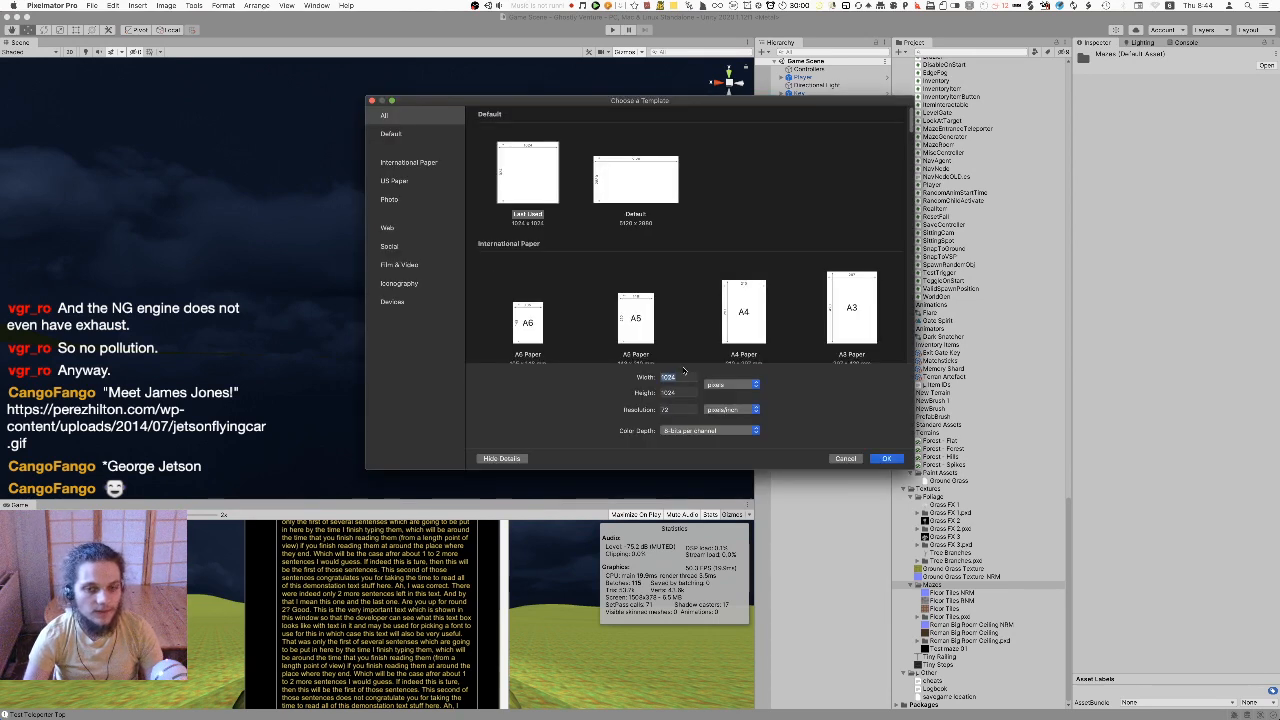
left_click(886, 459)
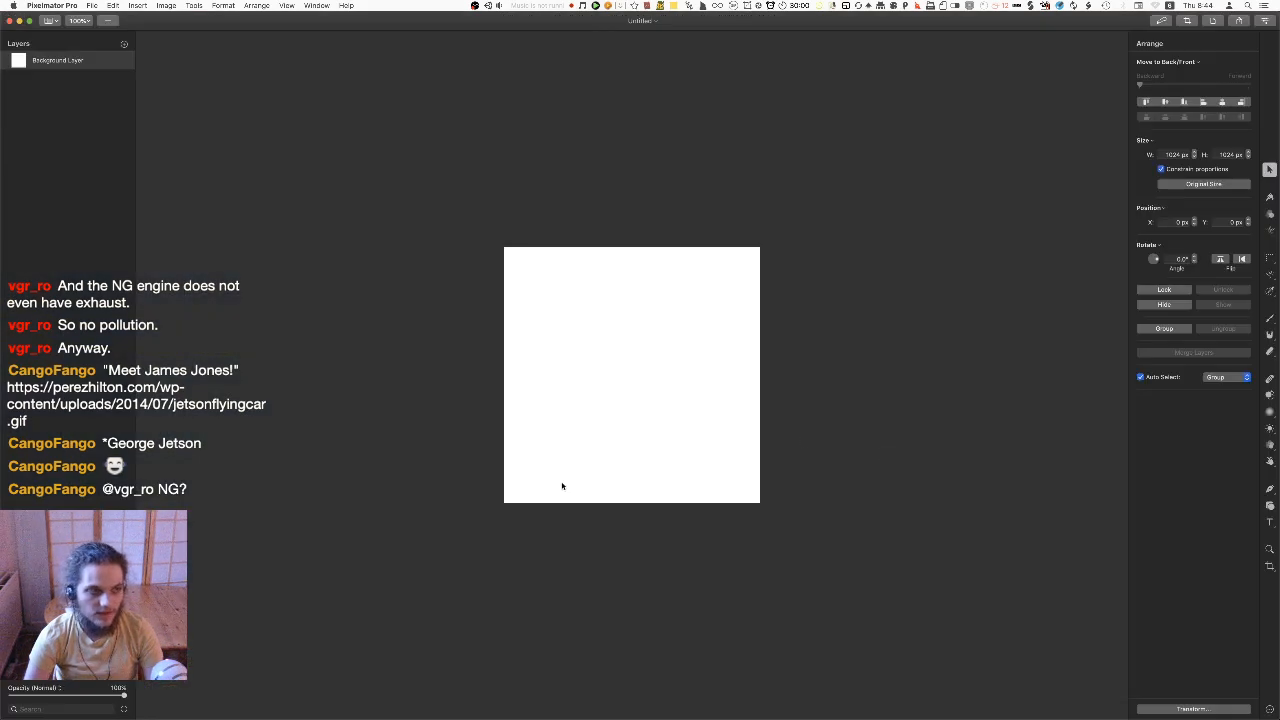
key("super+equal")
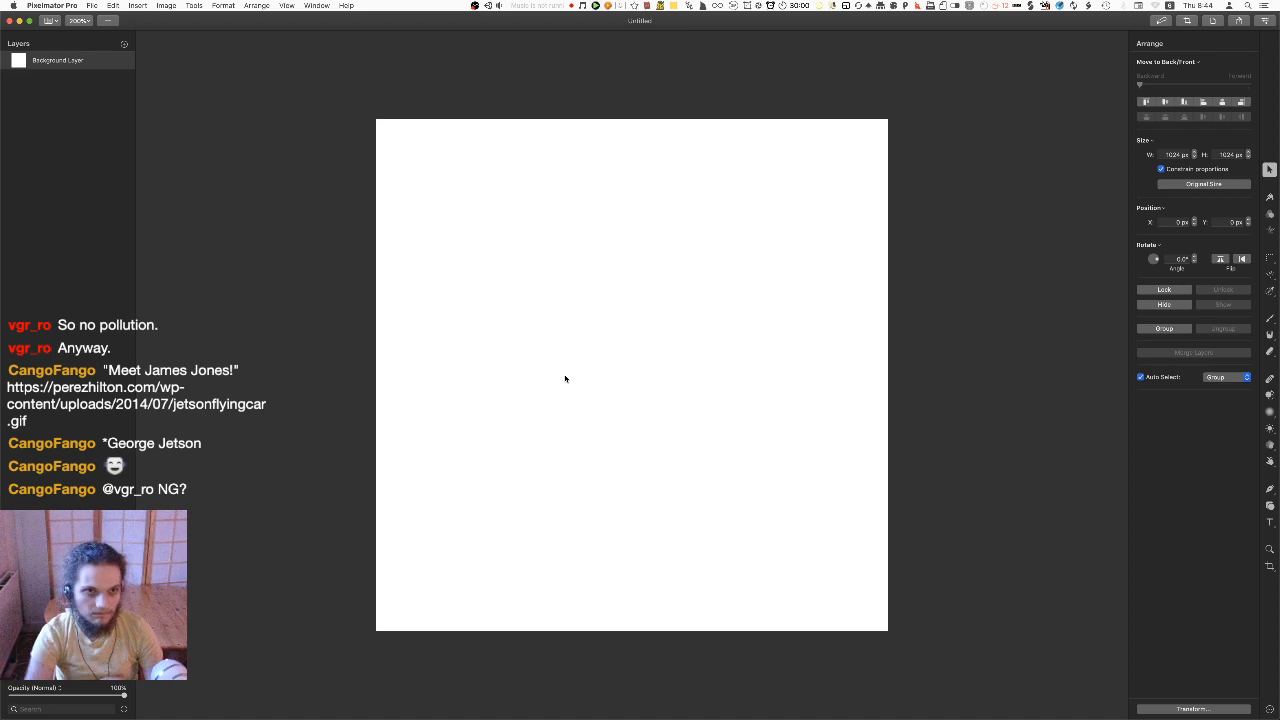
Add an empty layer above the background and set the Paint tool's color to black
key("b")
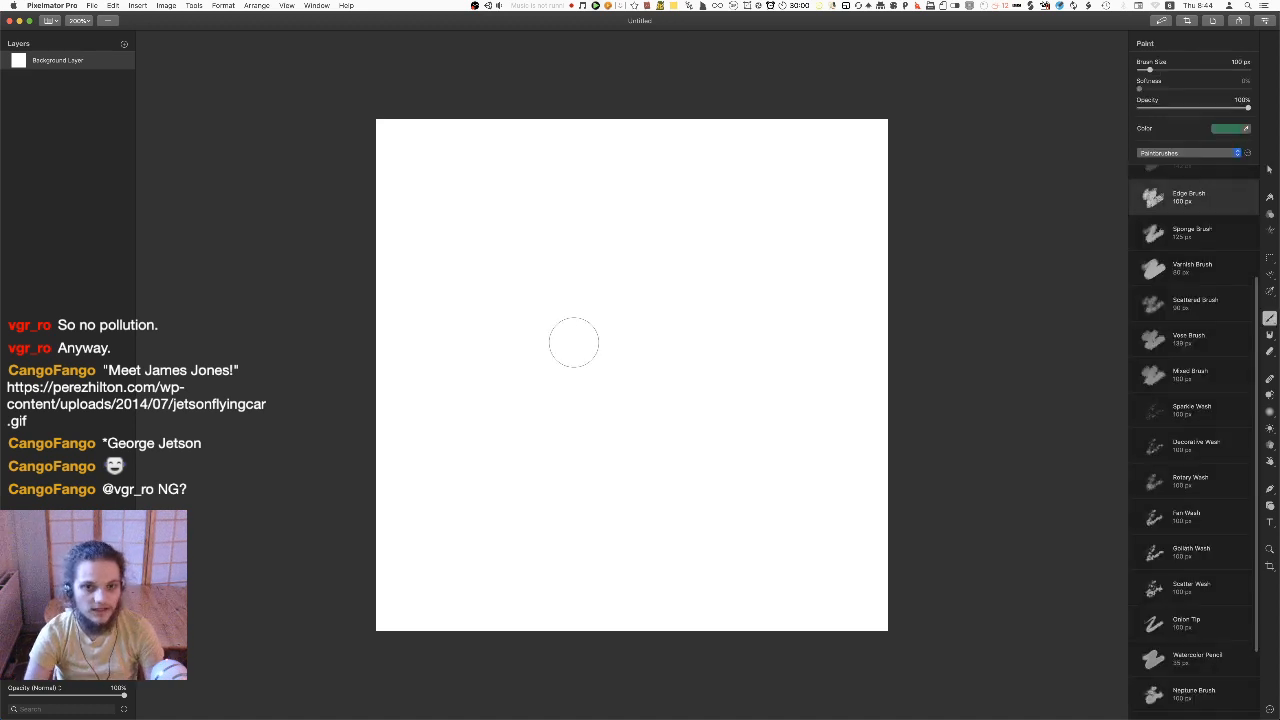
key("super+shift+n")
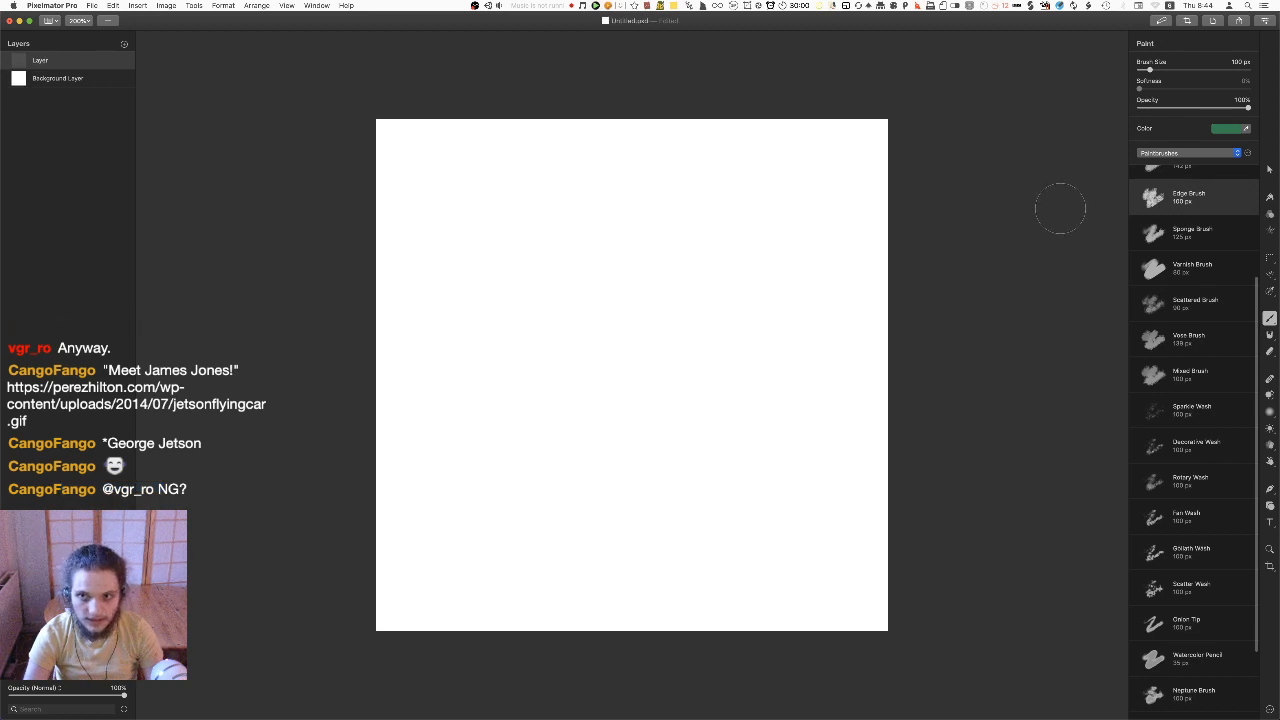
left_click(1230, 128)
left_click(1222, 364)
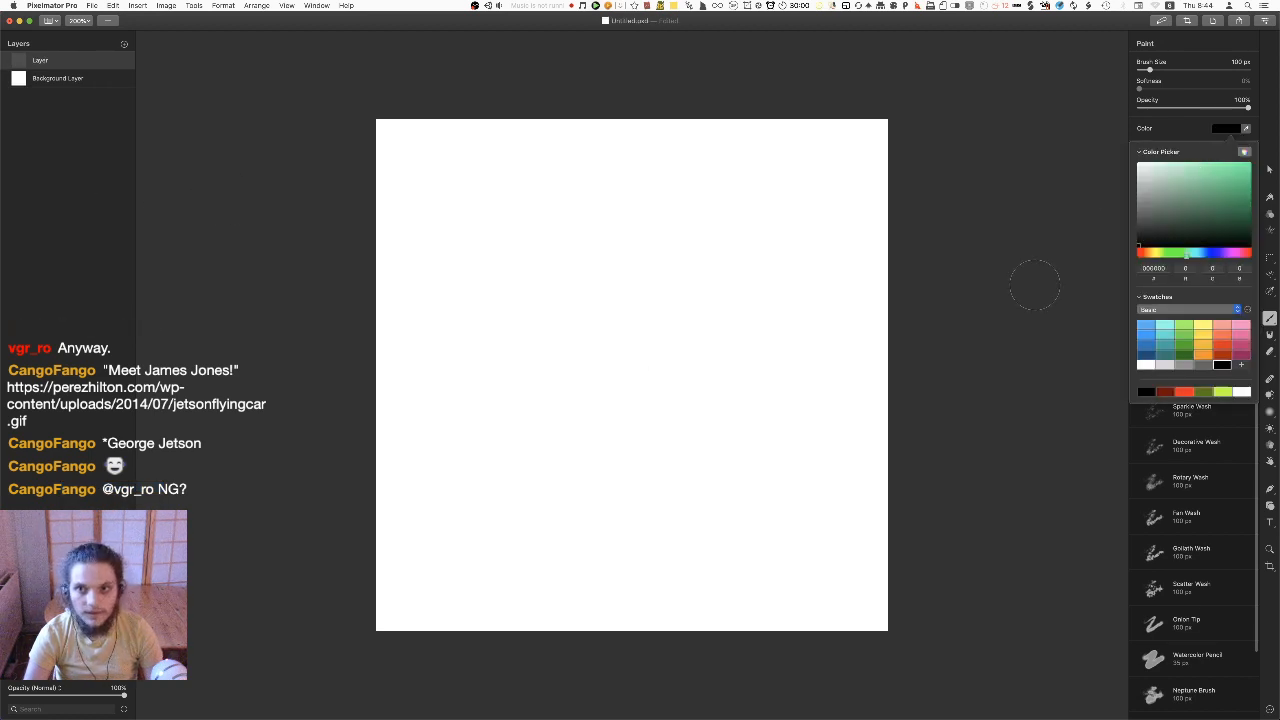
Try horizontal black strokes with the Edge Brush and a brush from the Pencils collection, undoing each stroke
left_click_drag(745, 336, 445, 345)
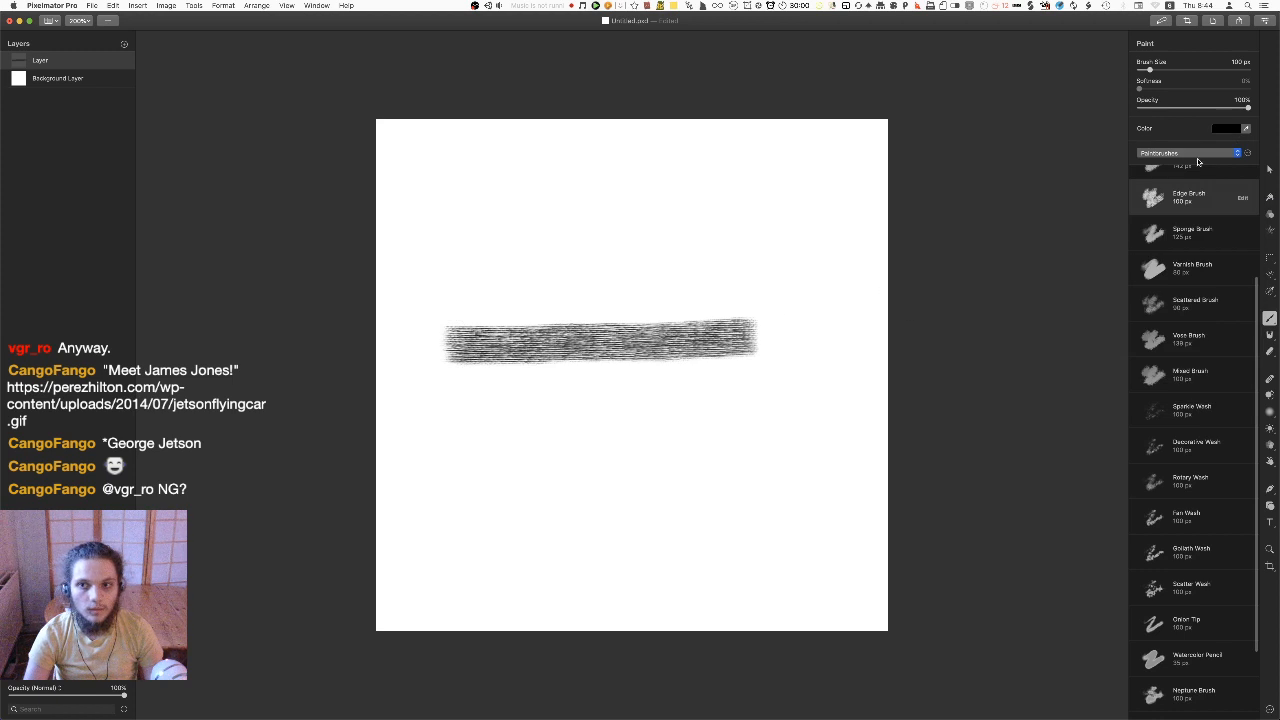
key("super+z")
left_click(1219, 154)
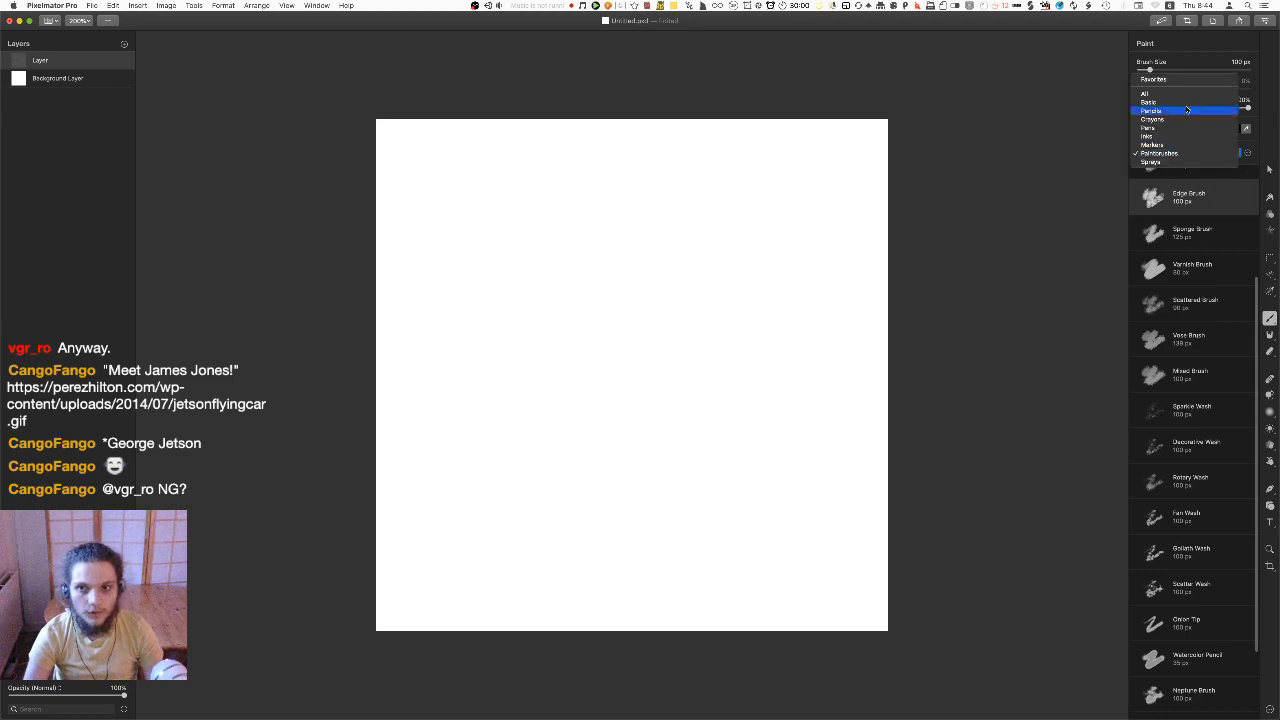
left_click(1188, 111)
left_click_drag(448, 362, 720, 345)
key("super+z")
Choose the 10 px Hard Basic brush from the Basic collection, try a horizontal stroke with it and undo the stroke
left_click(1219, 152)
left_click(1190, 194)
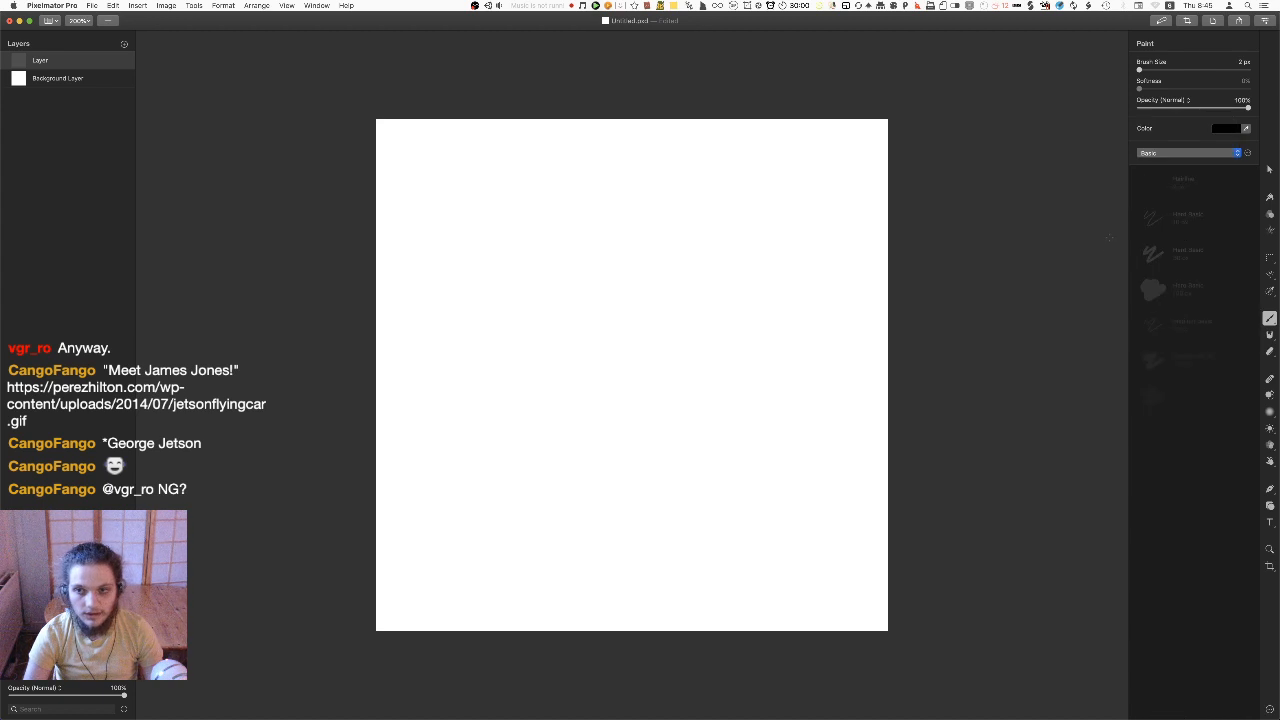
left_click(1211, 222)
left_click_drag(744, 268, 376, 268)
key("super+z")
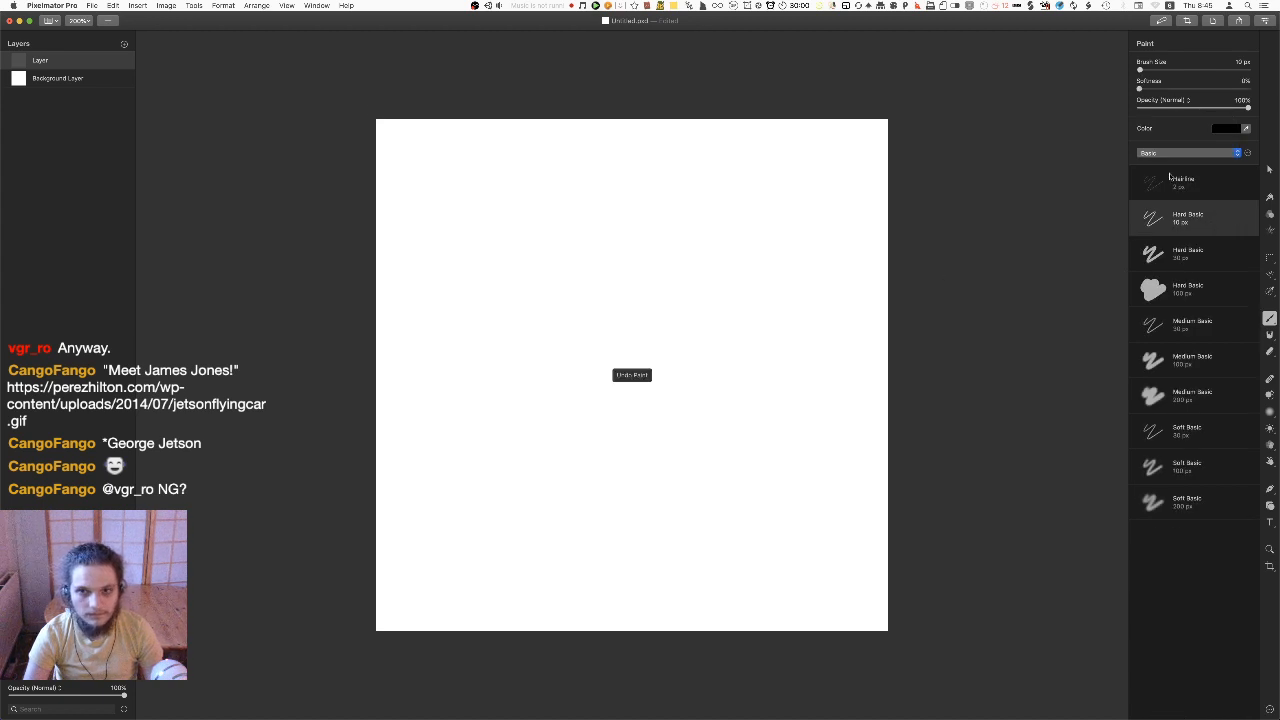
Bring up the file commands for the untitled document
key("super+Tab")
key("super+Tab")
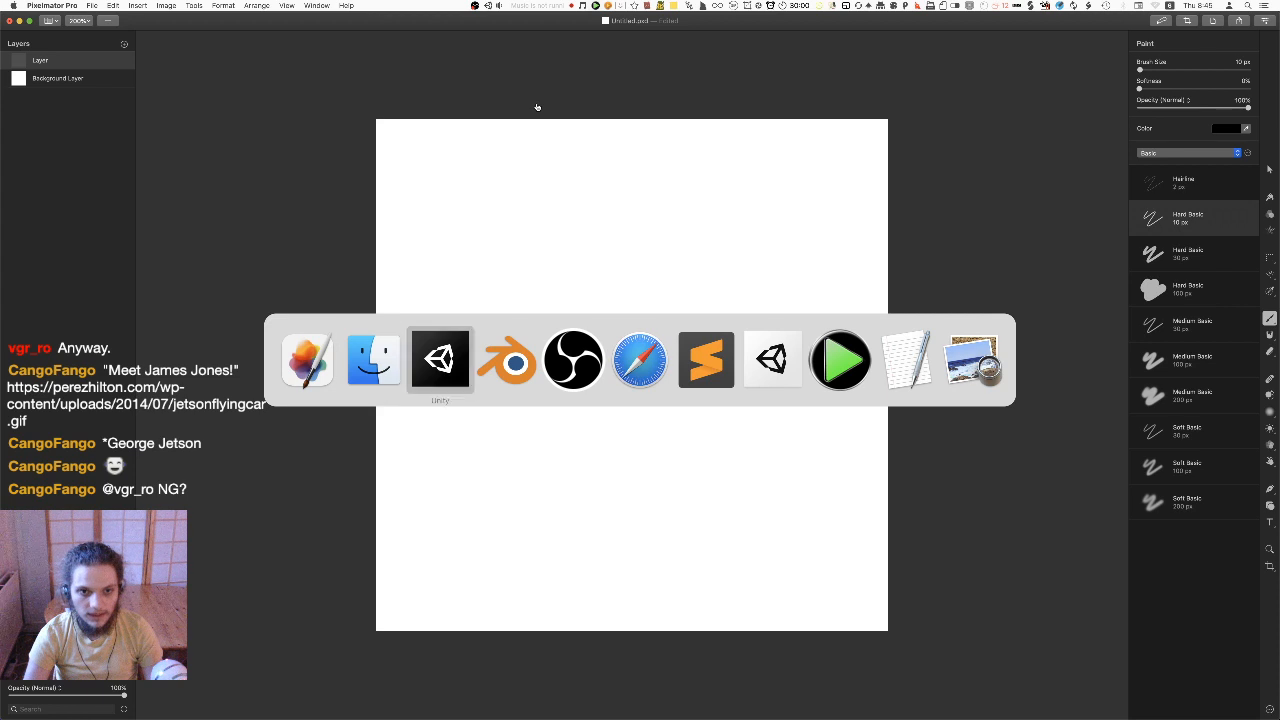
key("super+Tab")
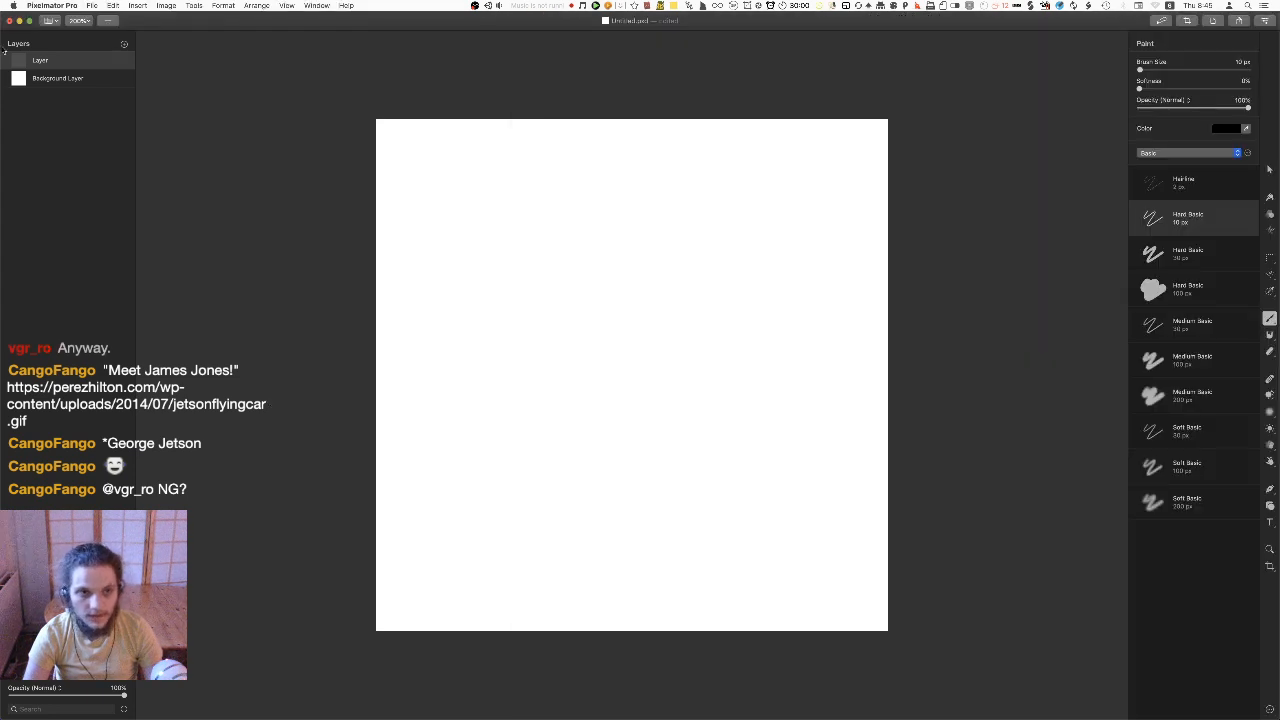
left_click(91, 5)
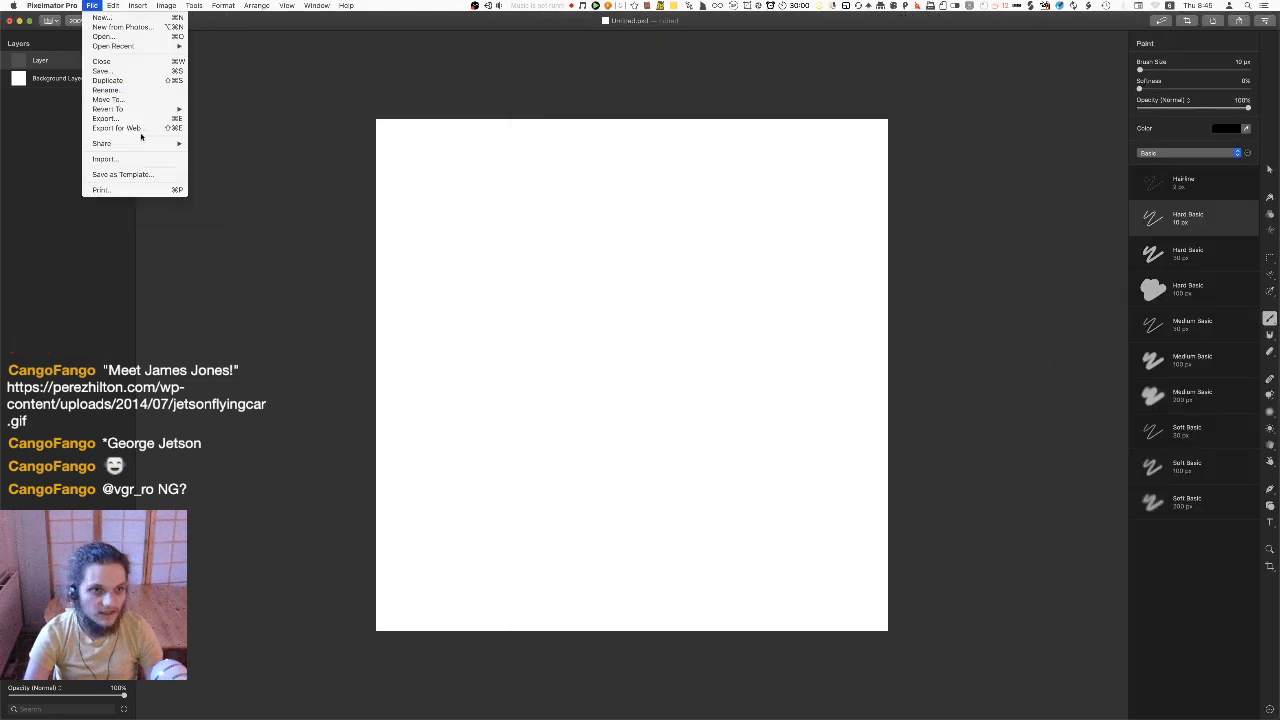
Show the grid over the blank canvas
left_click(138, 120)
left_click(92, 6)
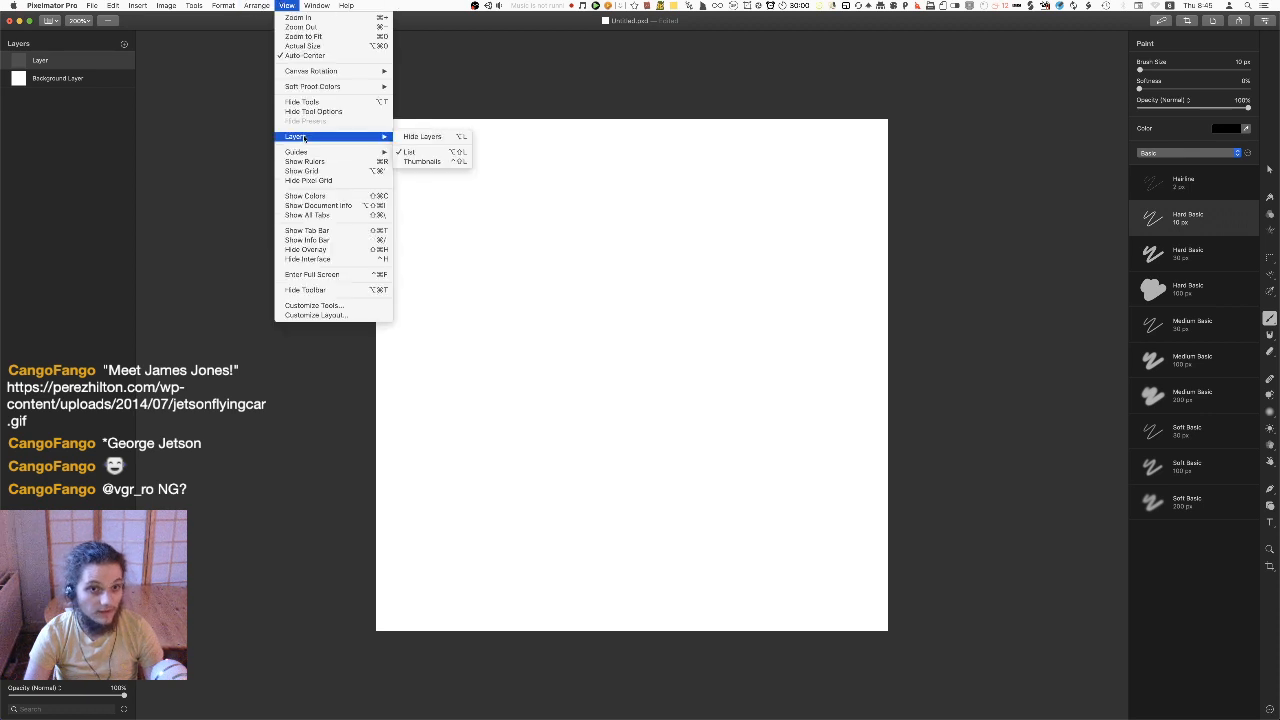
mouse_move(370, 154)
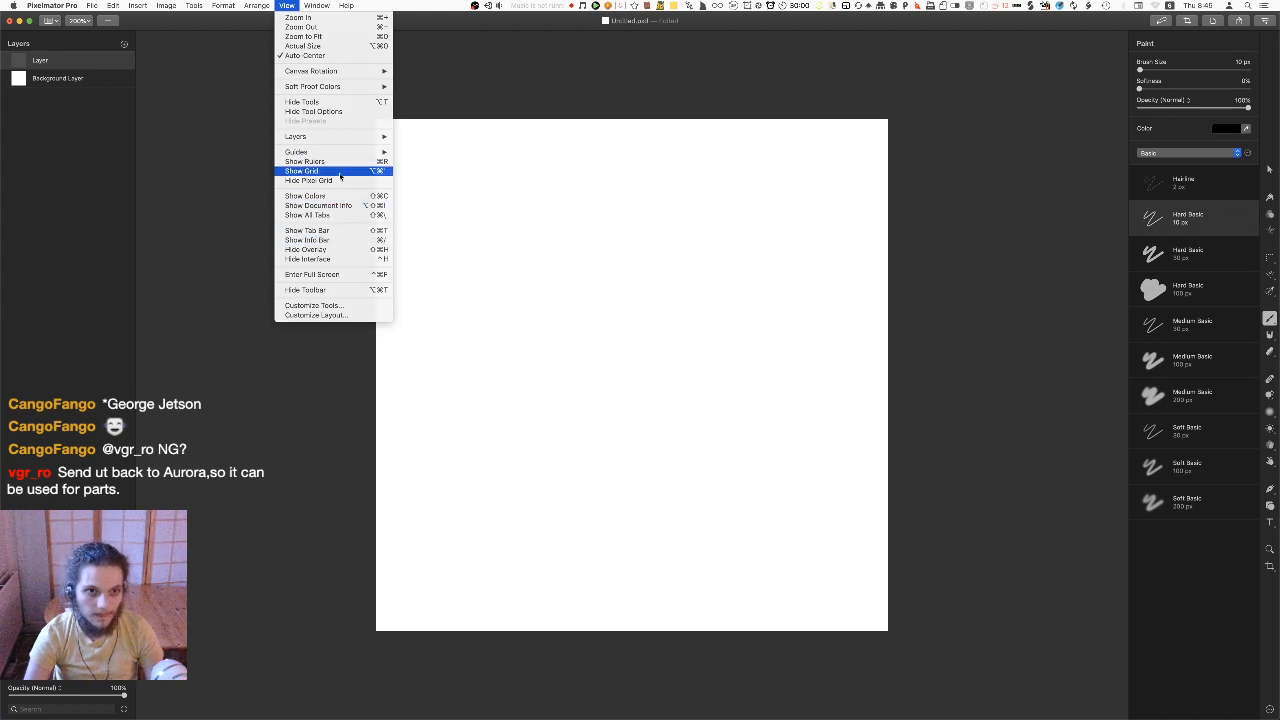
left_click(338, 171)
Calculate 1024/4 and set the grid in the ruler preferences to a gridline every 256 pixels
left_click(55, 5)
mouse_move(62, 49)
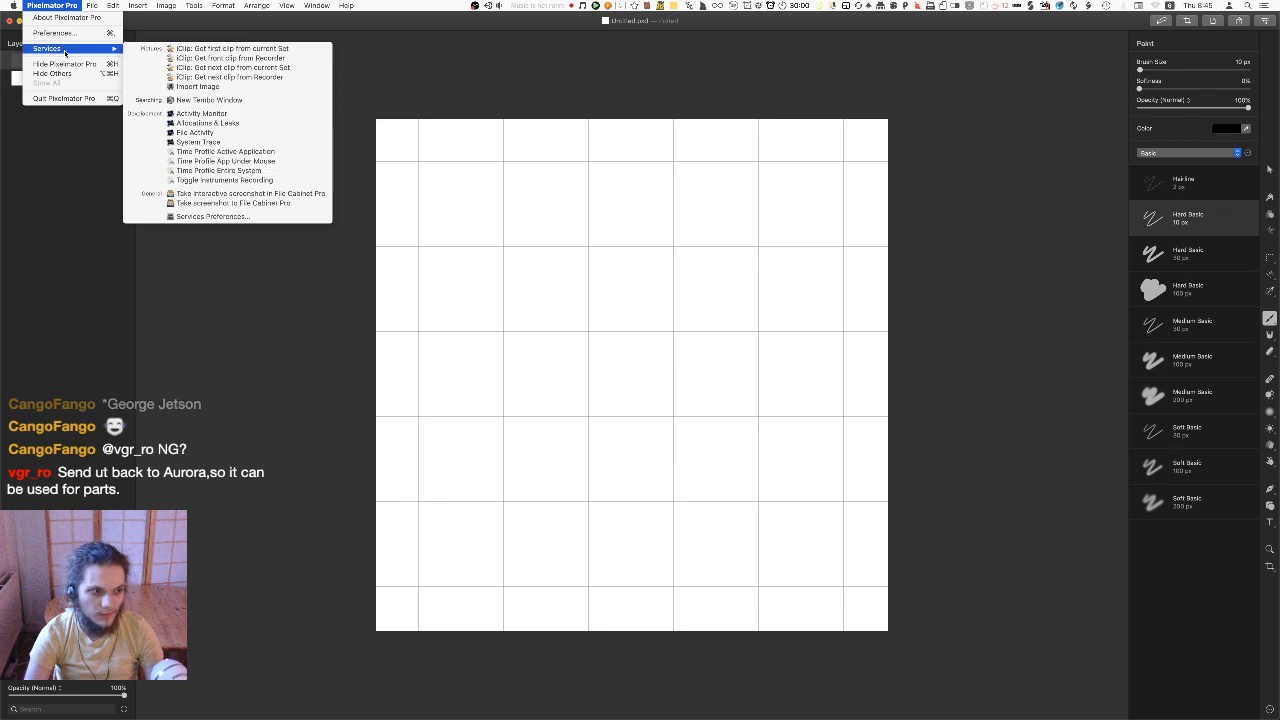
left_click(55, 33)
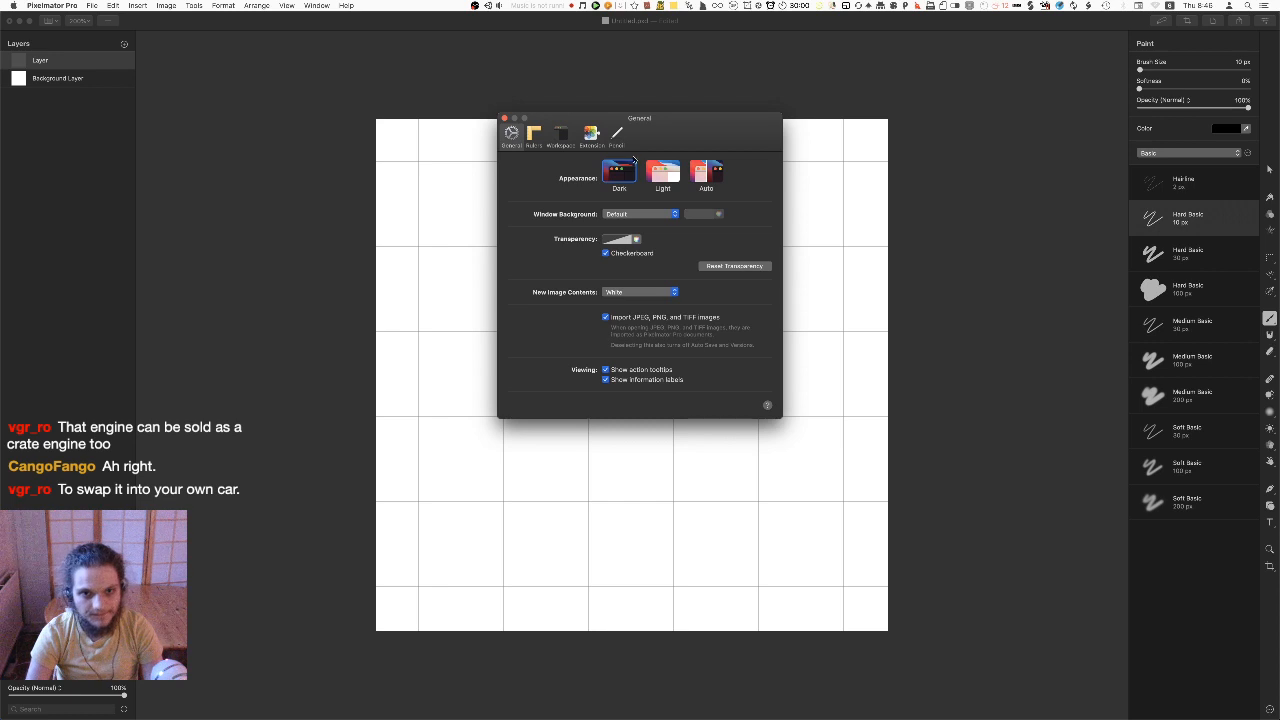
left_click(530, 134)
key("super+space")
type("1")
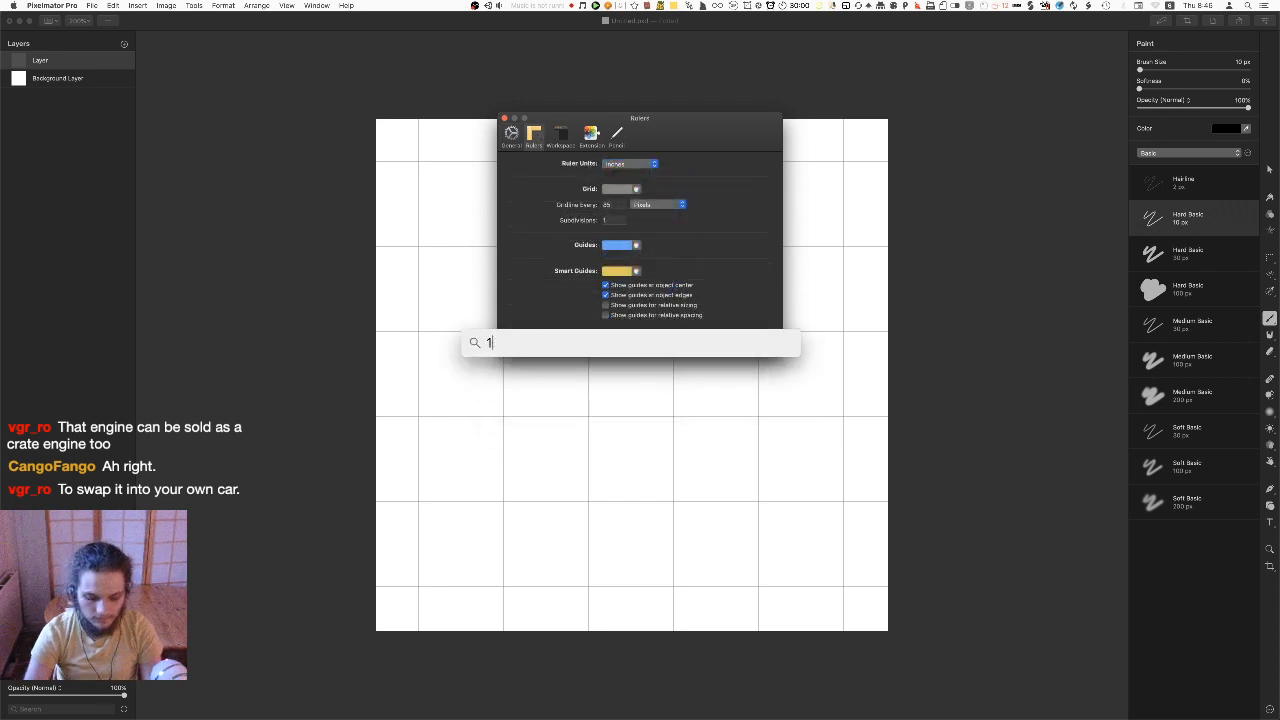
type("024/4")
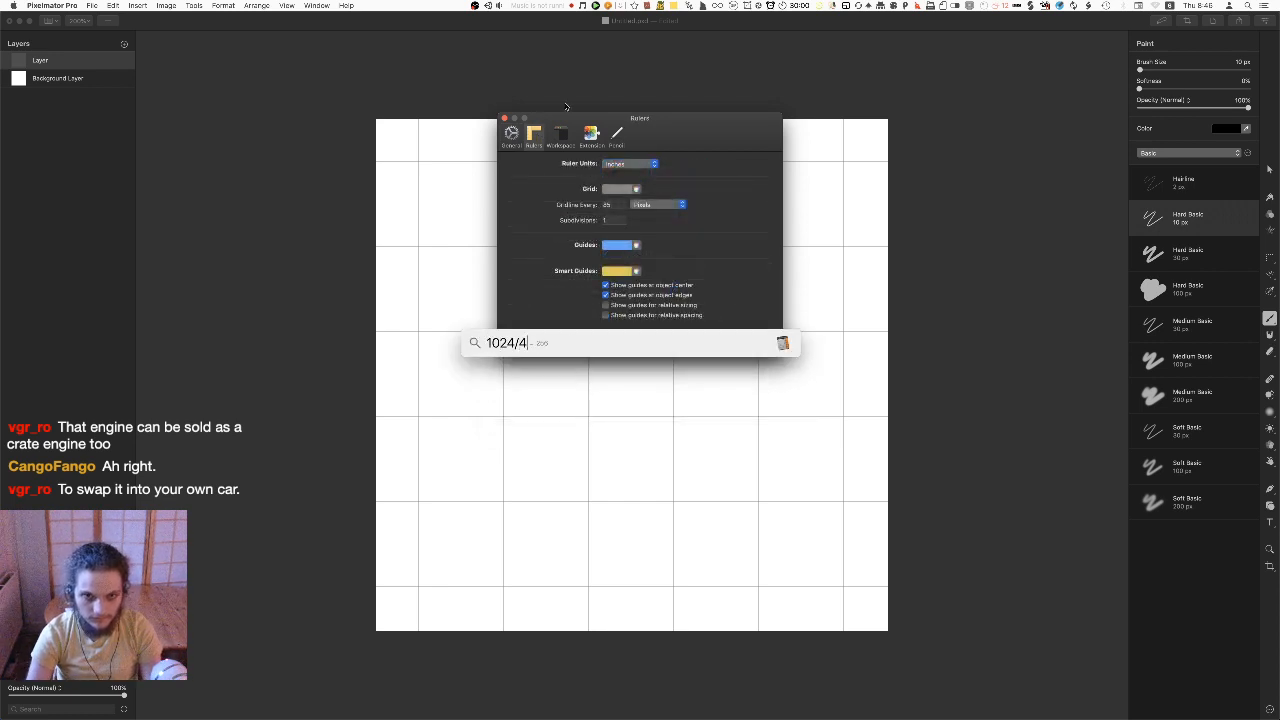
left_click(545, 269)
double_click(613, 207)
type("256")
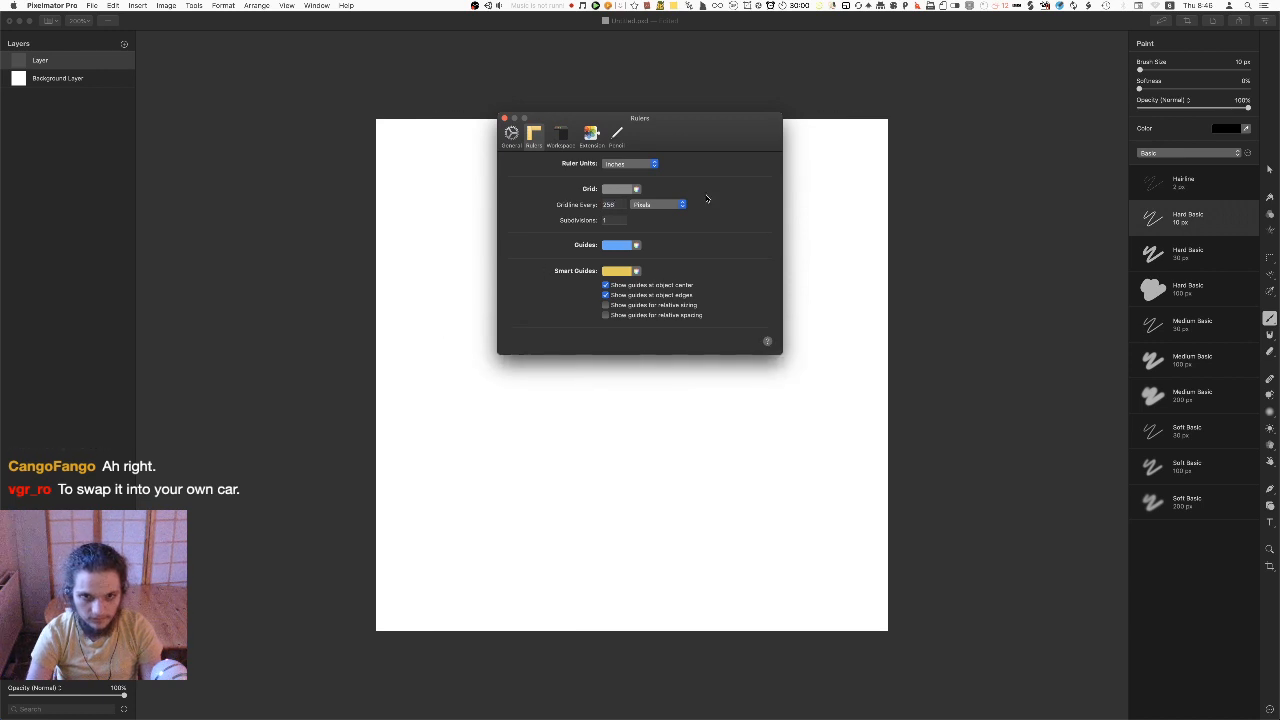
left_click(504, 118)
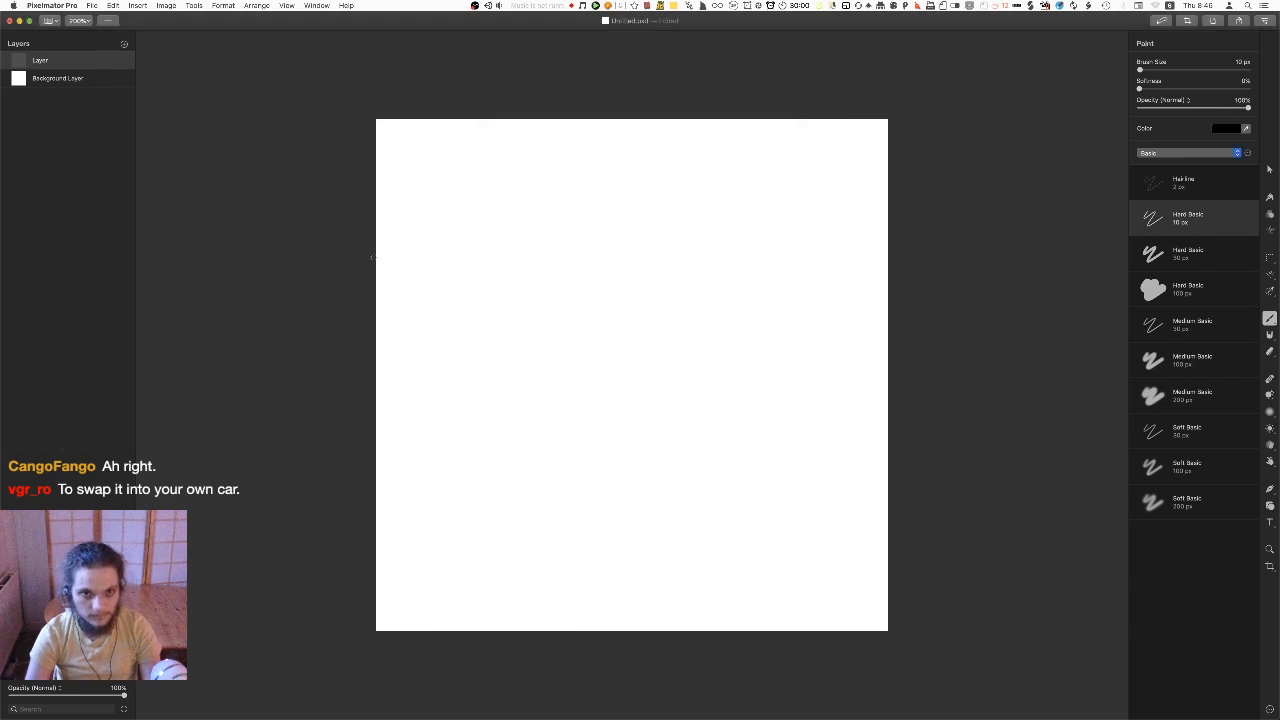
Try a horizontal line with the current brush, undo it, and set the brush size to 5 px
mouse_move(371, 247)
left_mouse_down()
mouse_move(614, 248)
mouse_move(1126, 288)
left_mouse_up()
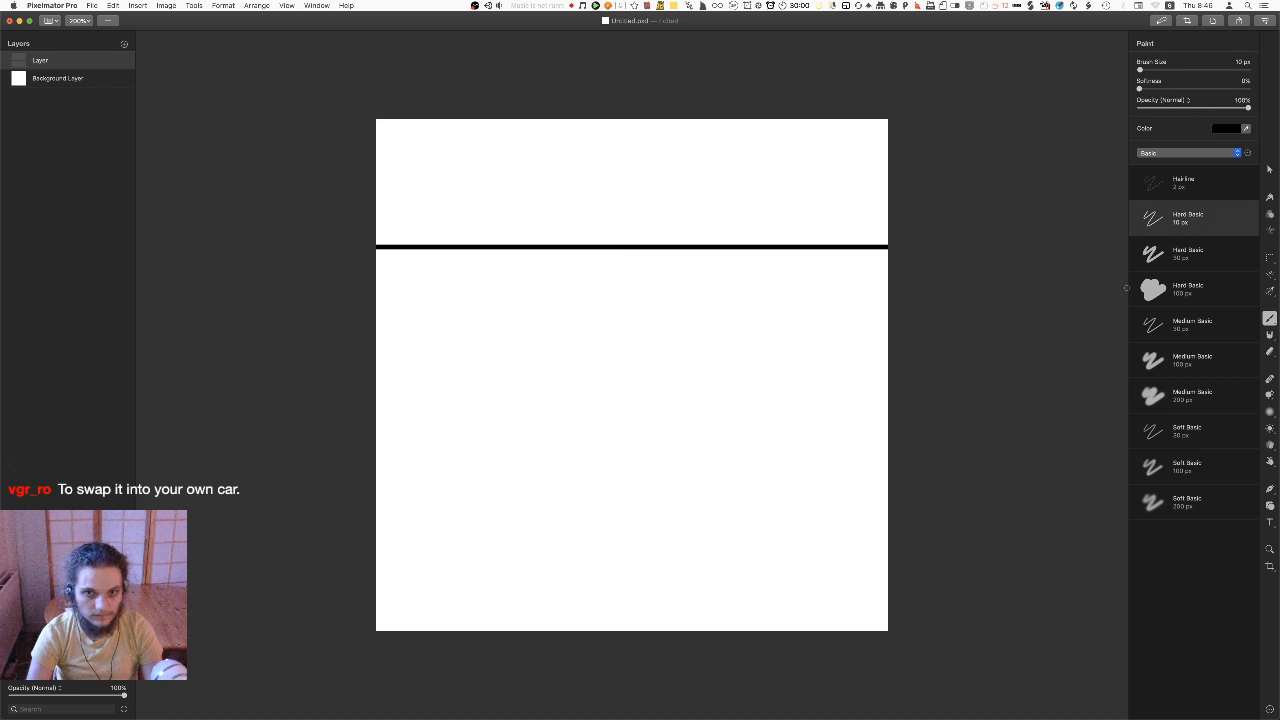
key("super+z")
left_click(1240, 62)
type("5")
key("Return")
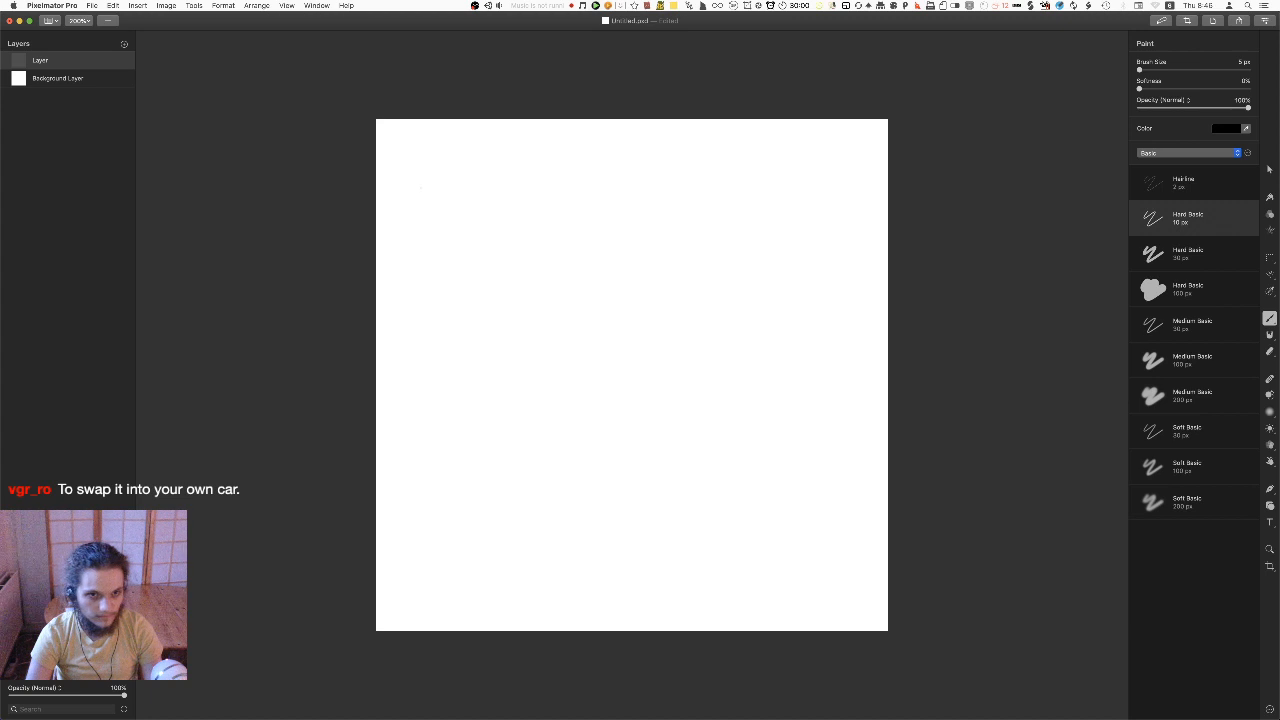
Paint three straight black horizontal lines across the canvas at one quarter, half and three quarters of its height
left_click_drag(371, 245, 1033, 258, "shift")
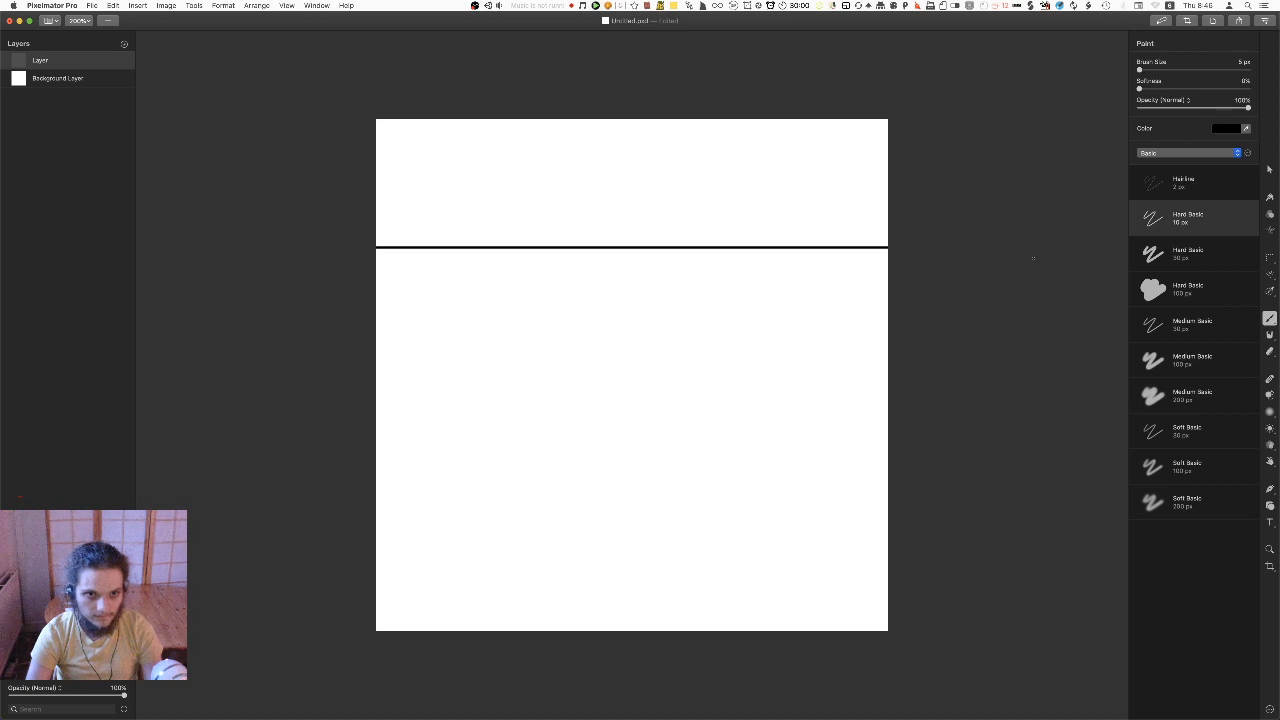
left_click(371, 376, "shift")
key("super+z")
left_click_drag(370, 376, 900, 377, "shift")
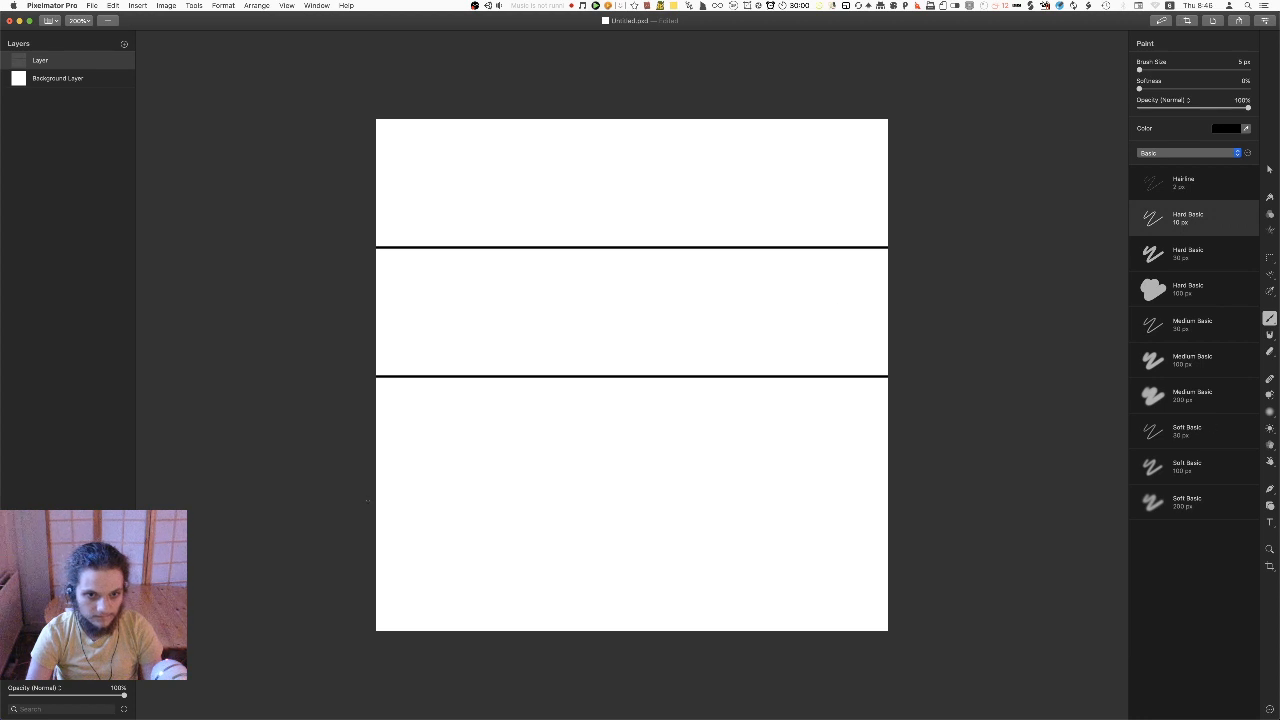
left_click_drag(371, 504, 900, 505, "shift")
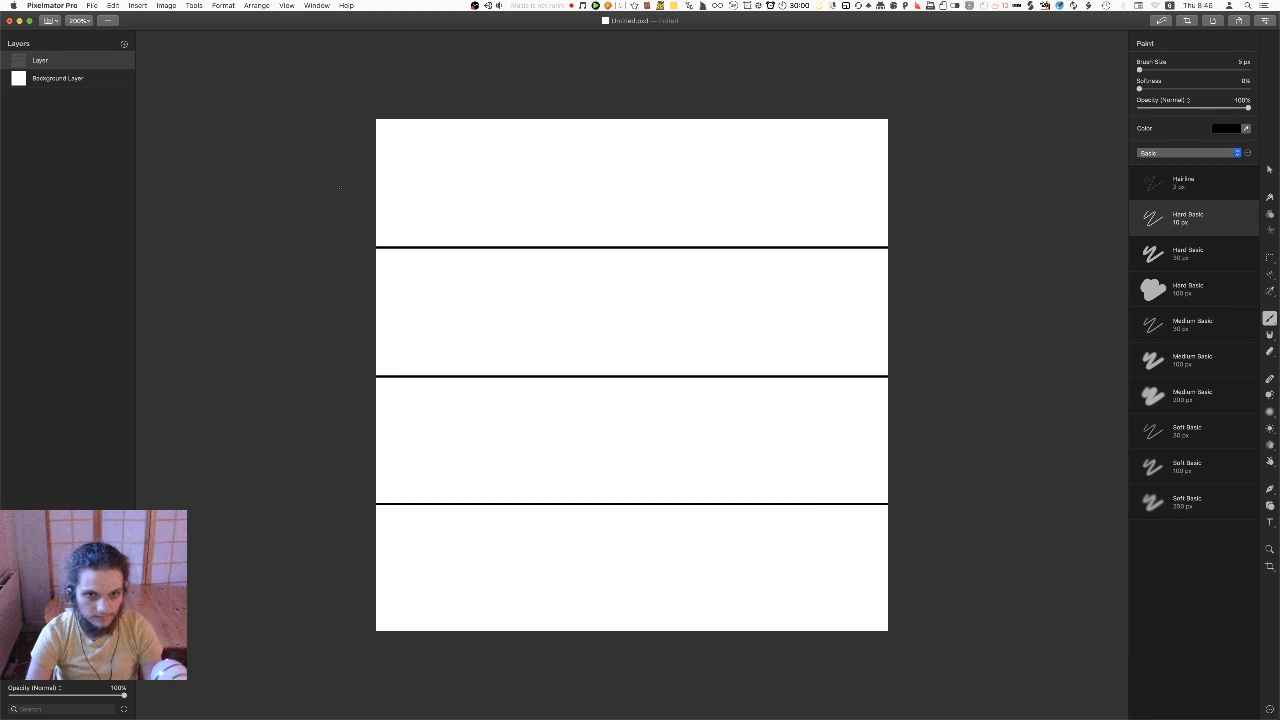
Check the brick layout in Blender, return to Pixelmator Pro, and paint vertical lines along both canvas edges of the bottom row
key("super+Tab")
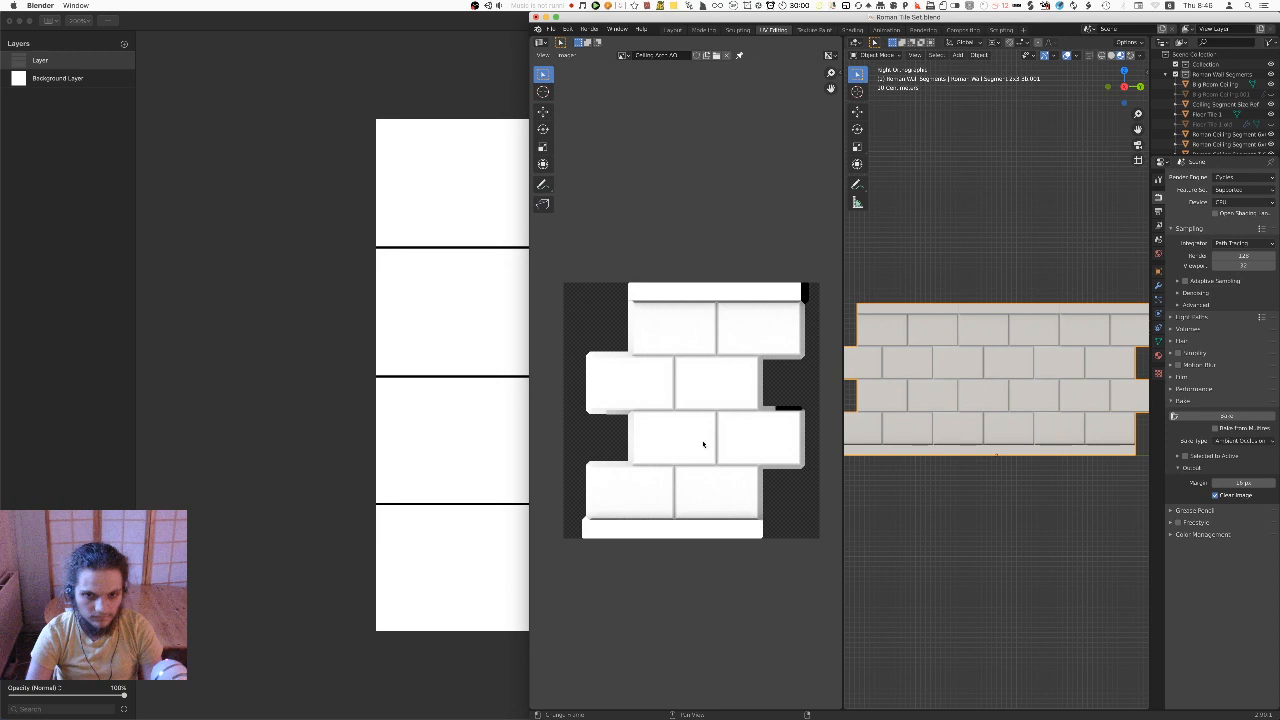
left_click(516, 517)
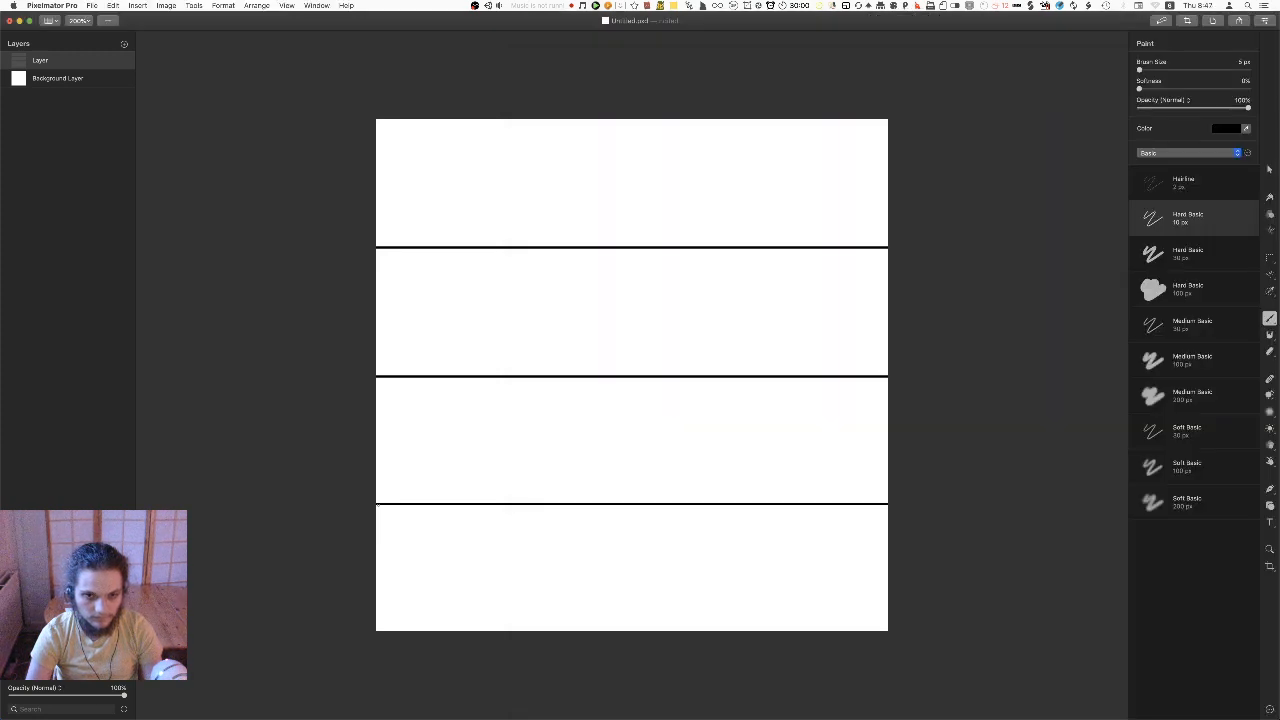
left_click_drag(376, 505, 376, 691)
key("super+z")
left_click_drag(376, 504, 377, 690)
left_click_drag(888, 506, 888, 631)
key("super+z")
left_click_drag(887, 506, 888, 632)
Paint vertical black lines along the left and right canvas edges of the second row from the top
left_click_drag(376, 249, 377, 358, "shift")
key("super+z")
left_click_drag(376, 248, 370, 371)
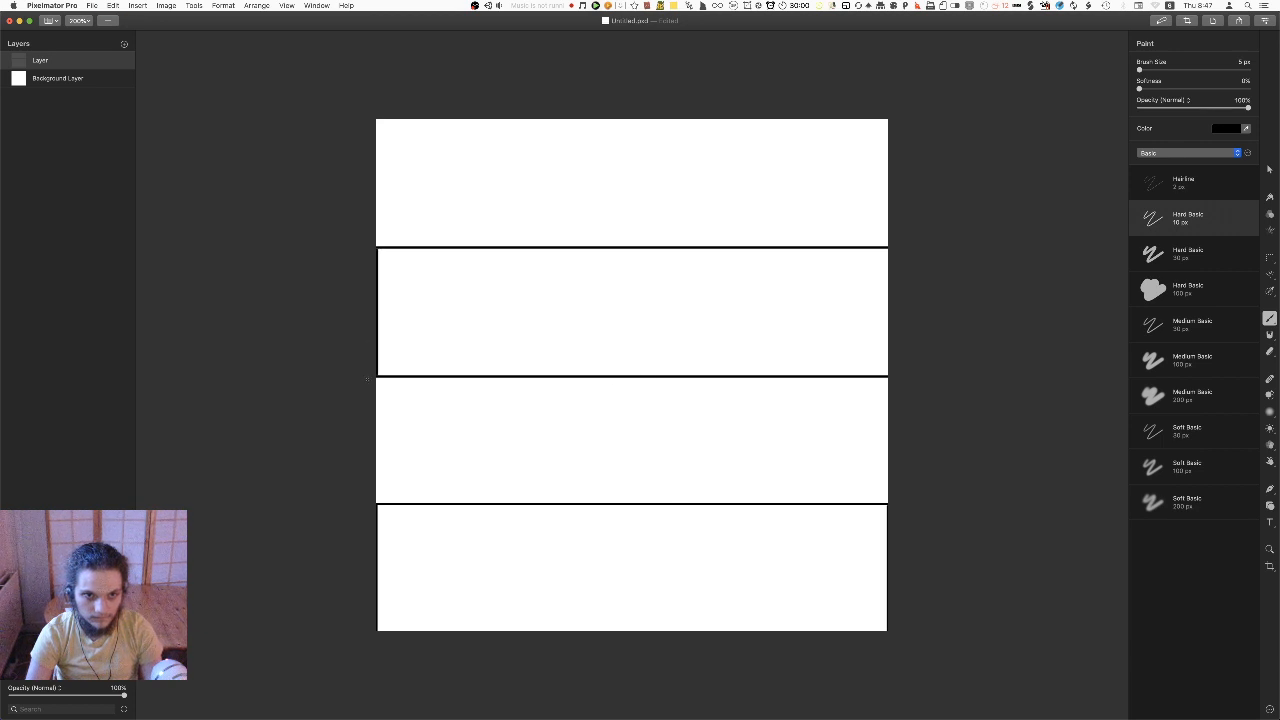
key("super+z")
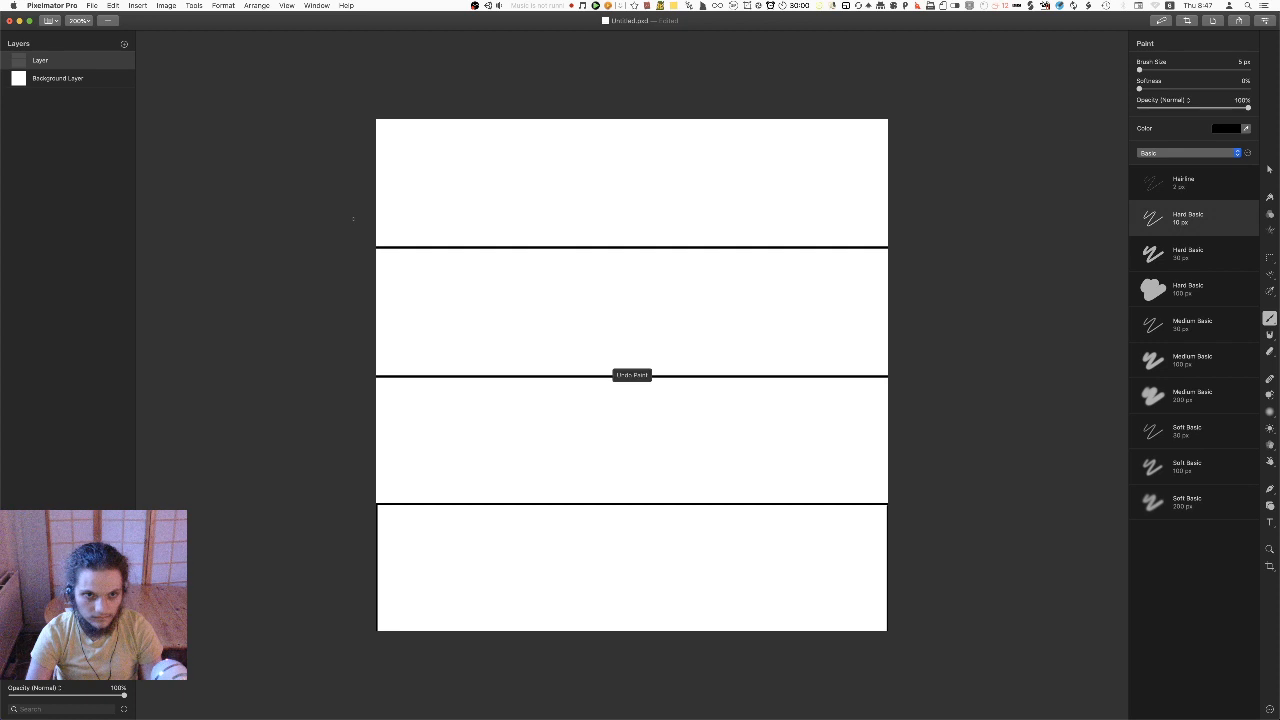
left_click_drag(371, 268, 369, 328)
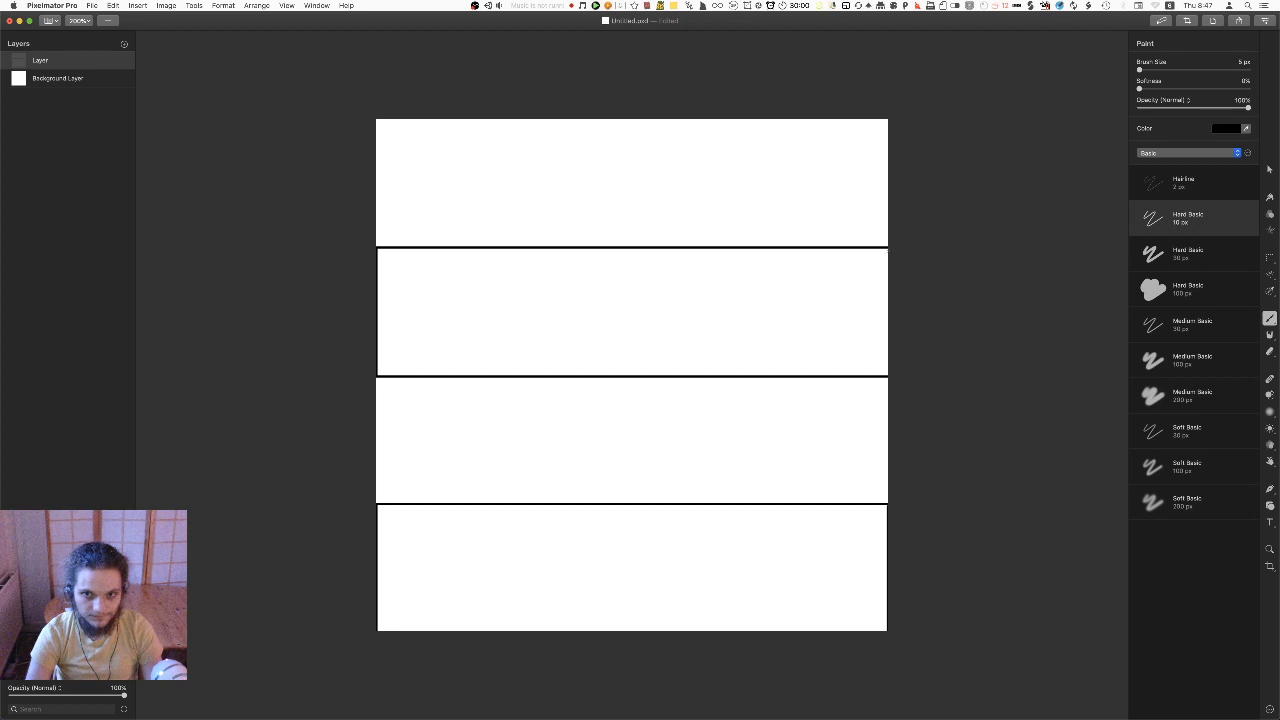
left_click_drag(886, 262, 886, 370)
Paint vertical brick joints in the top row at one quarter and three quarters of the canvas width
left_click_drag(504, 118, 504, 246)
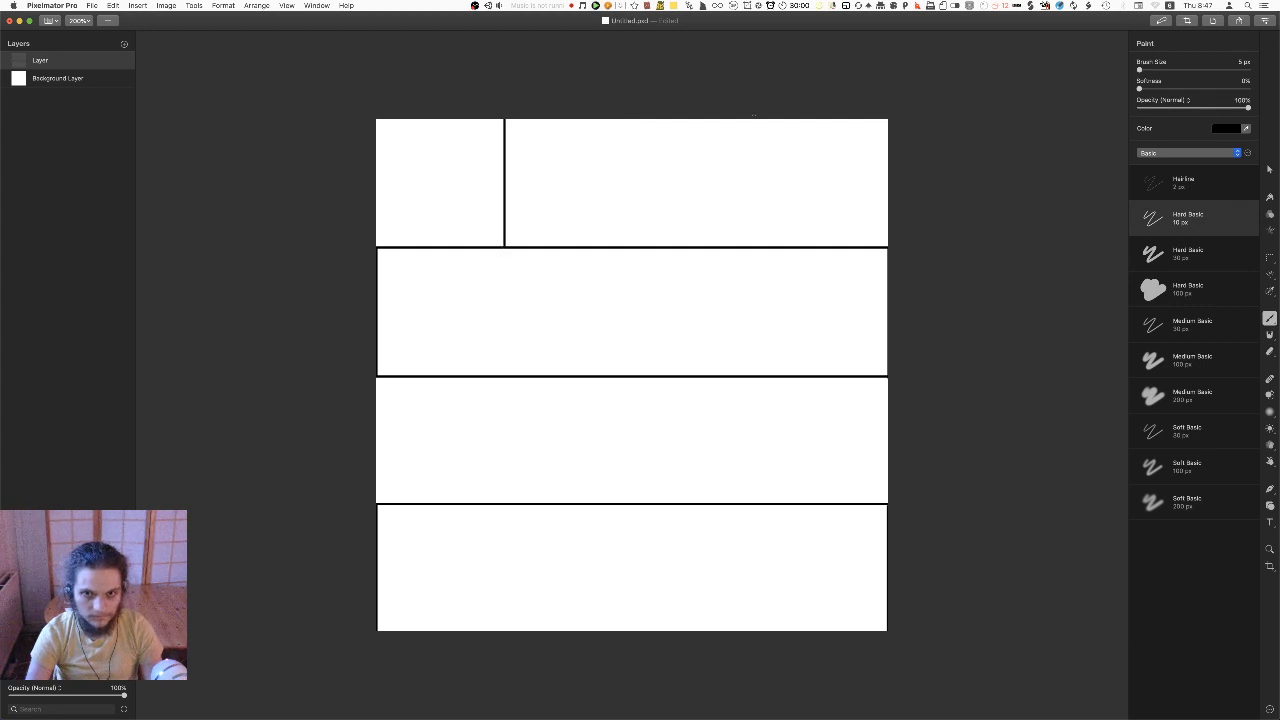
left_click(759, 118, "shift")
key("super+z")
left_click_drag(760, 118, 755, 242)
key("super+z")
left_click_drag(757, 246, 759, 118)
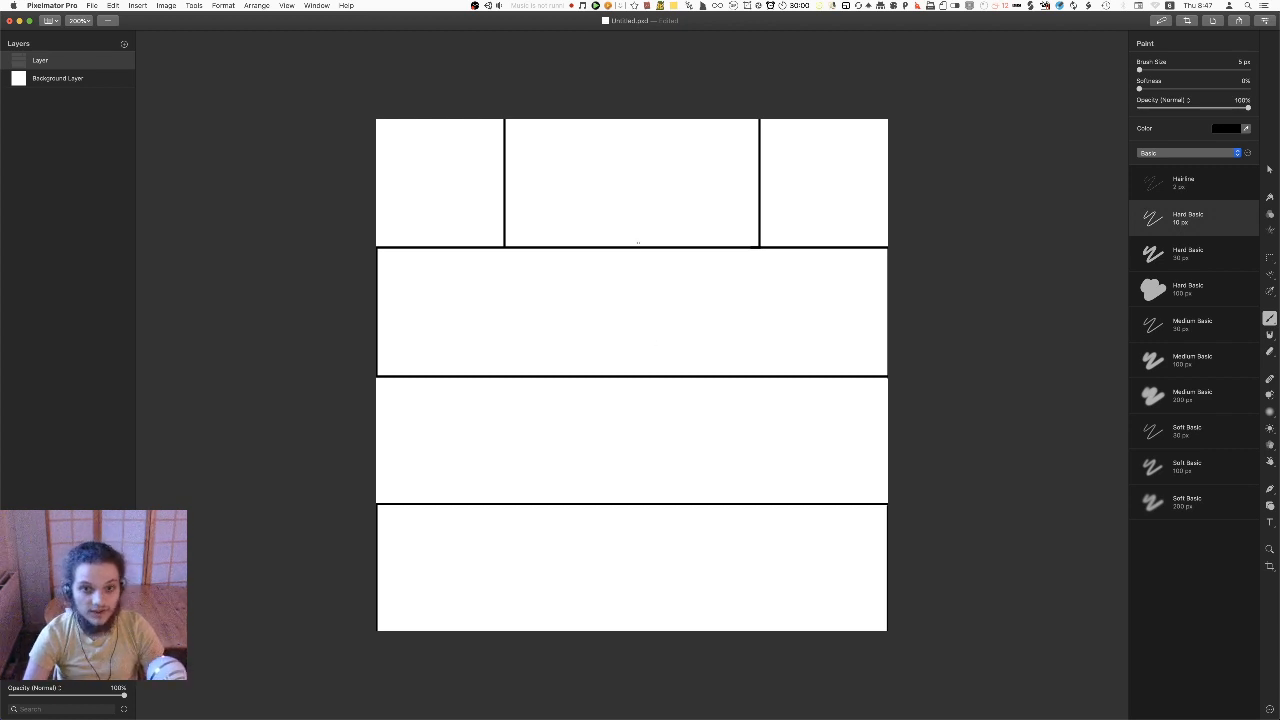
Paint a centre joint in the second row and joints at one quarter and three quarters of the width in the third row
left_click_drag(632, 265, 632, 374)
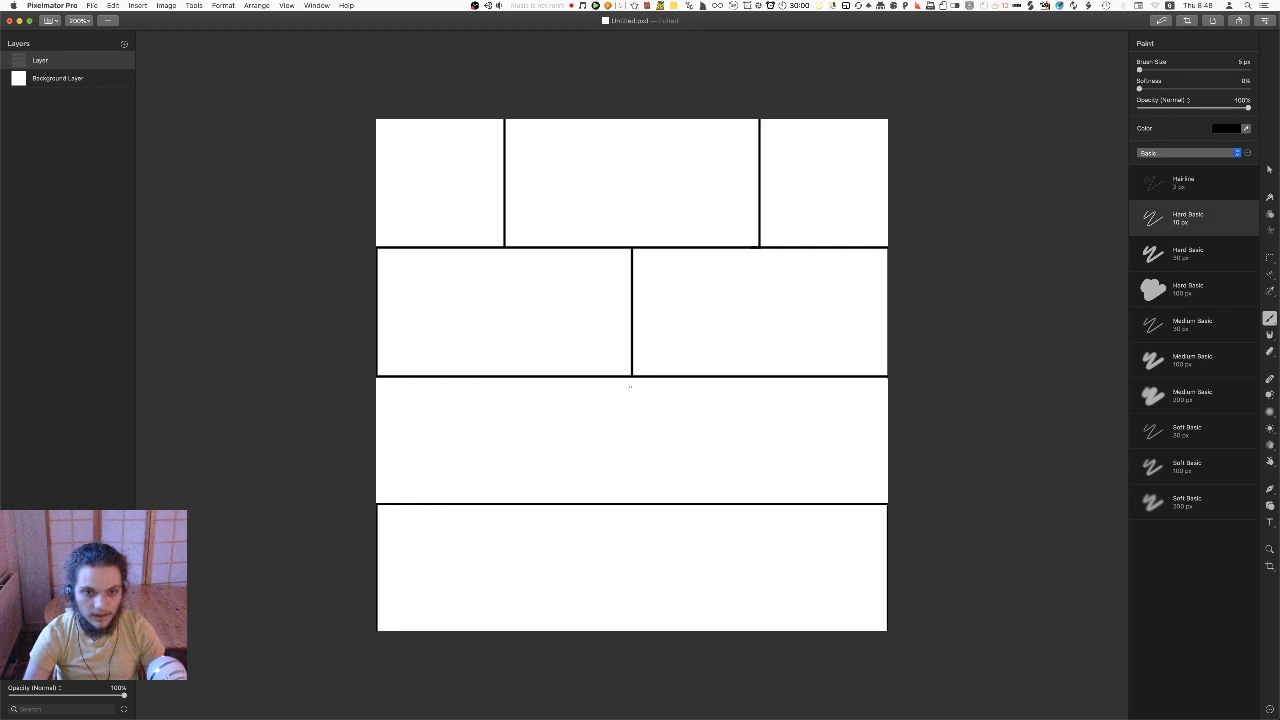
left_click_drag(504, 377, 505, 505)
key("super+z")
mouse_move(505, 504)
left_mouse_down()
mouse_move(504, 401)
mouse_move(504, 492)
left_mouse_up()
key("super+z")
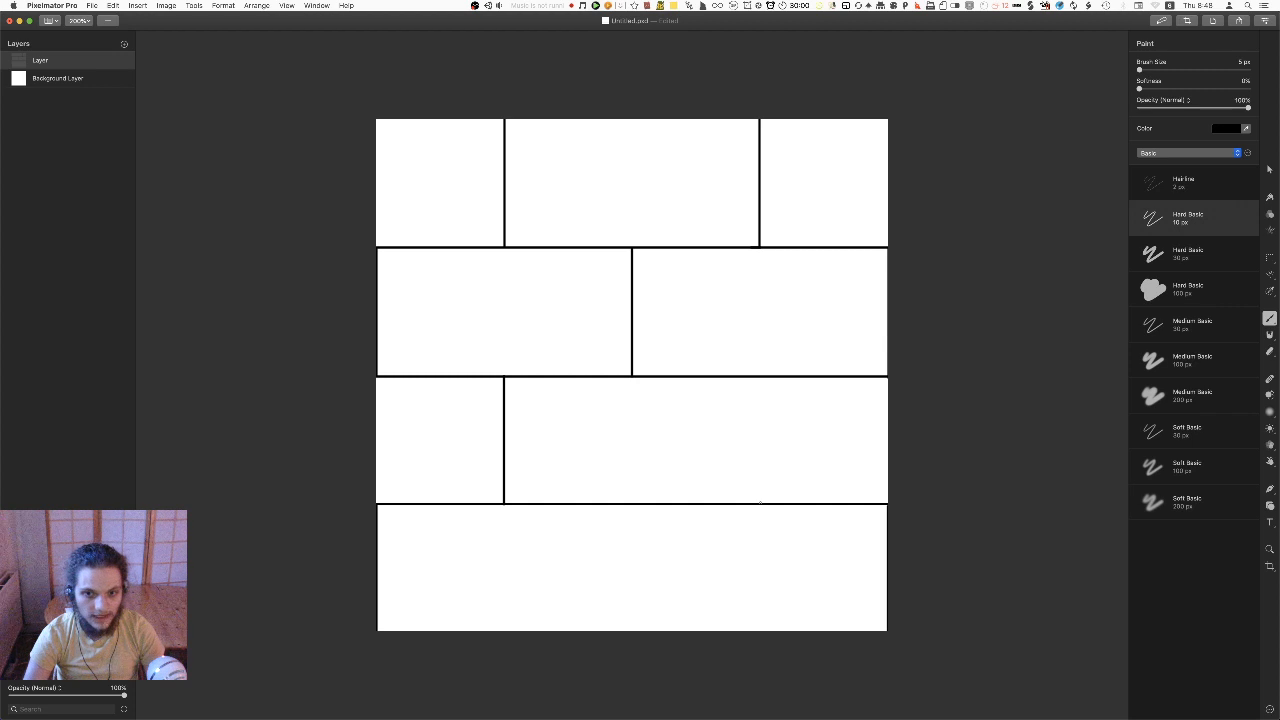
left_click_drag(761, 503, 761, 378)
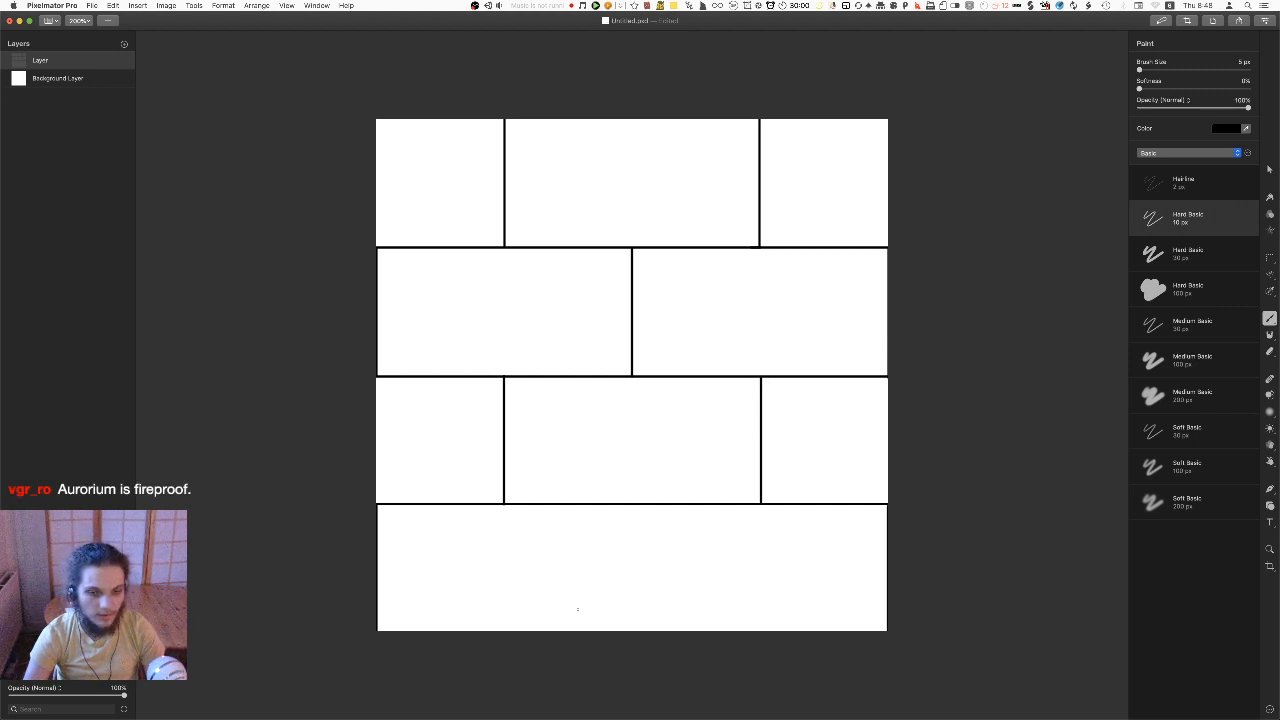
Paint the bottom row's centre joint and straight black lines along the bottom and top edges of the canvas
left_click_drag(631, 507, 629, 642)
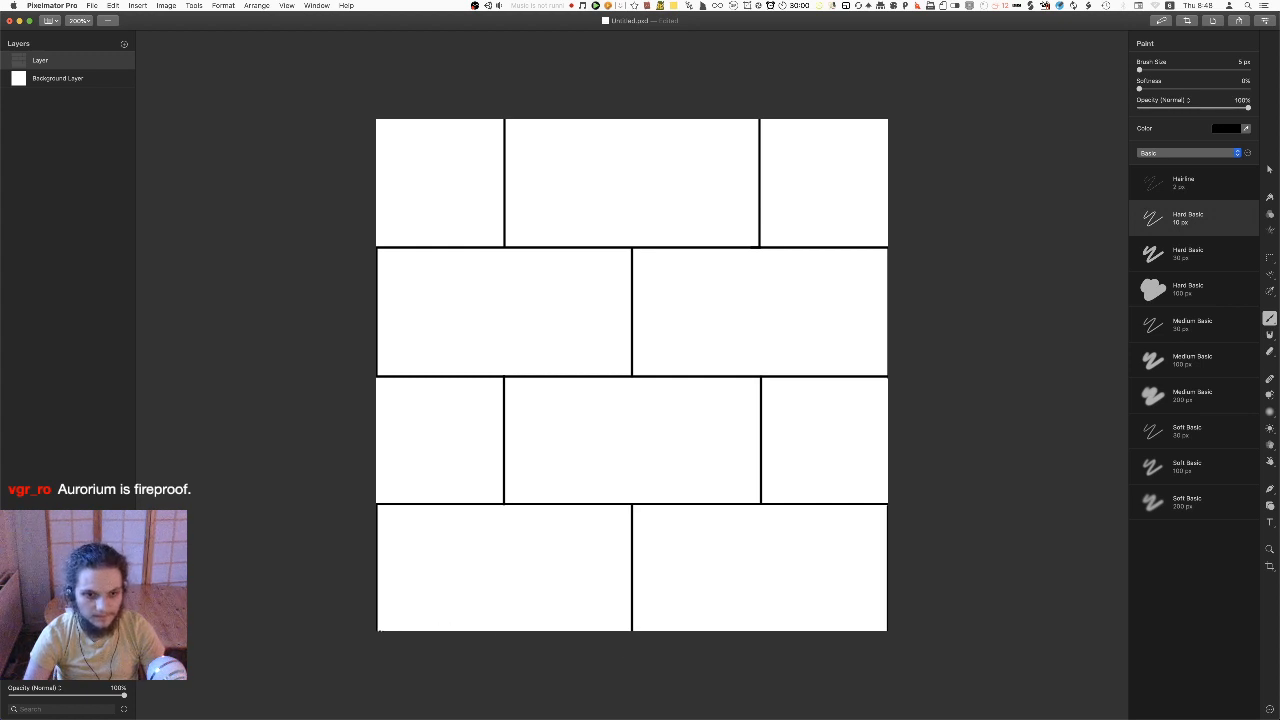
left_click_drag(378, 632, 990, 646)
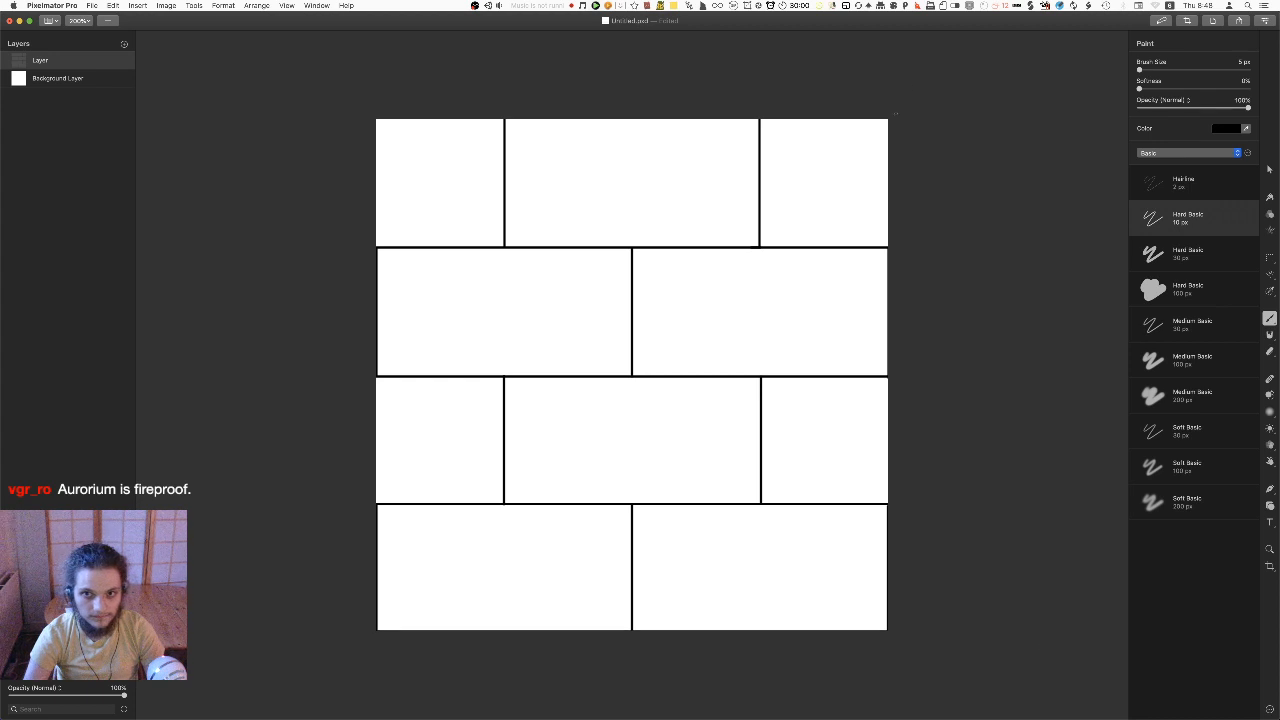
left_click_drag(895, 119, 372, 120)
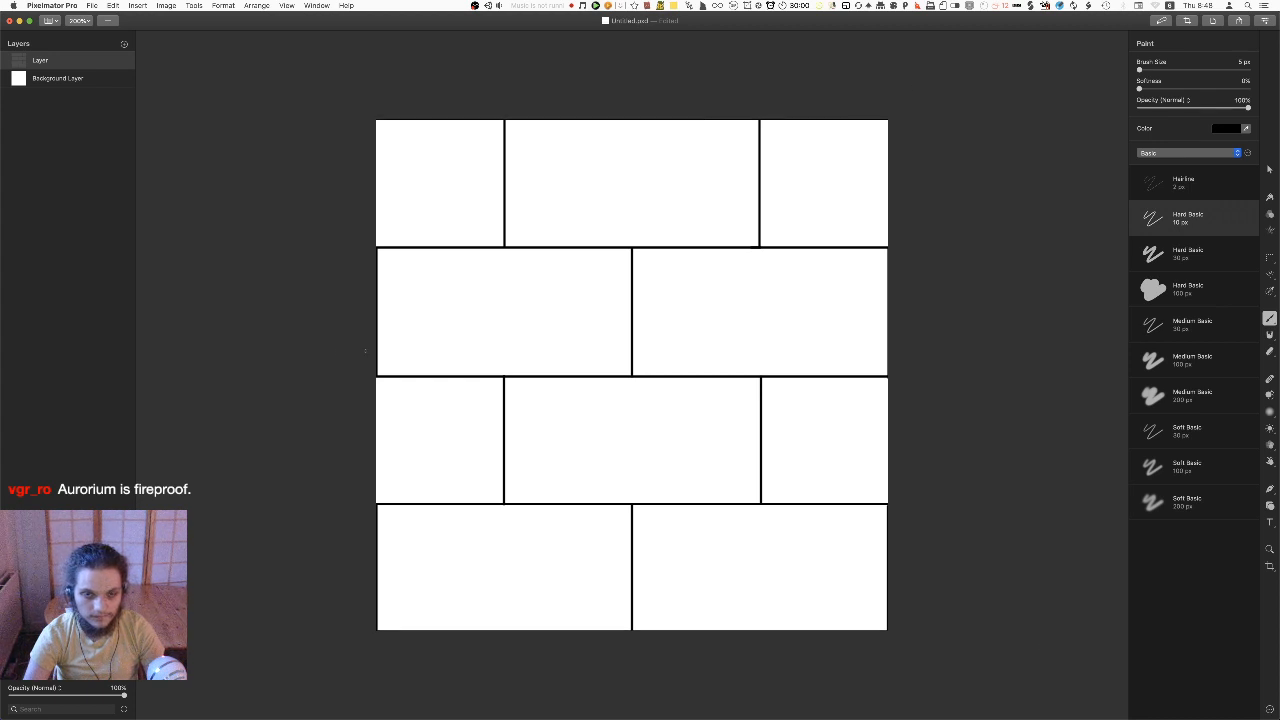
Export the brick pattern as the PNG image "Basic Bricks.png" in the Downloads folder
key("super+s")
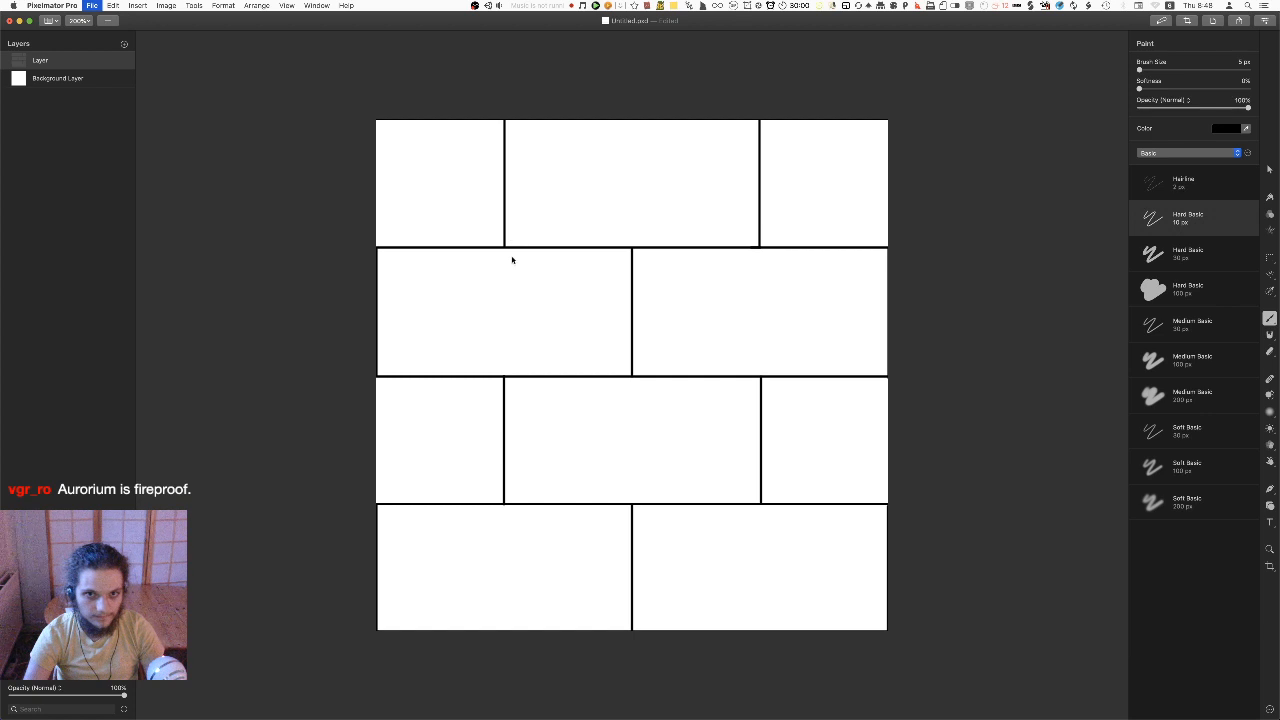
type("Basic")
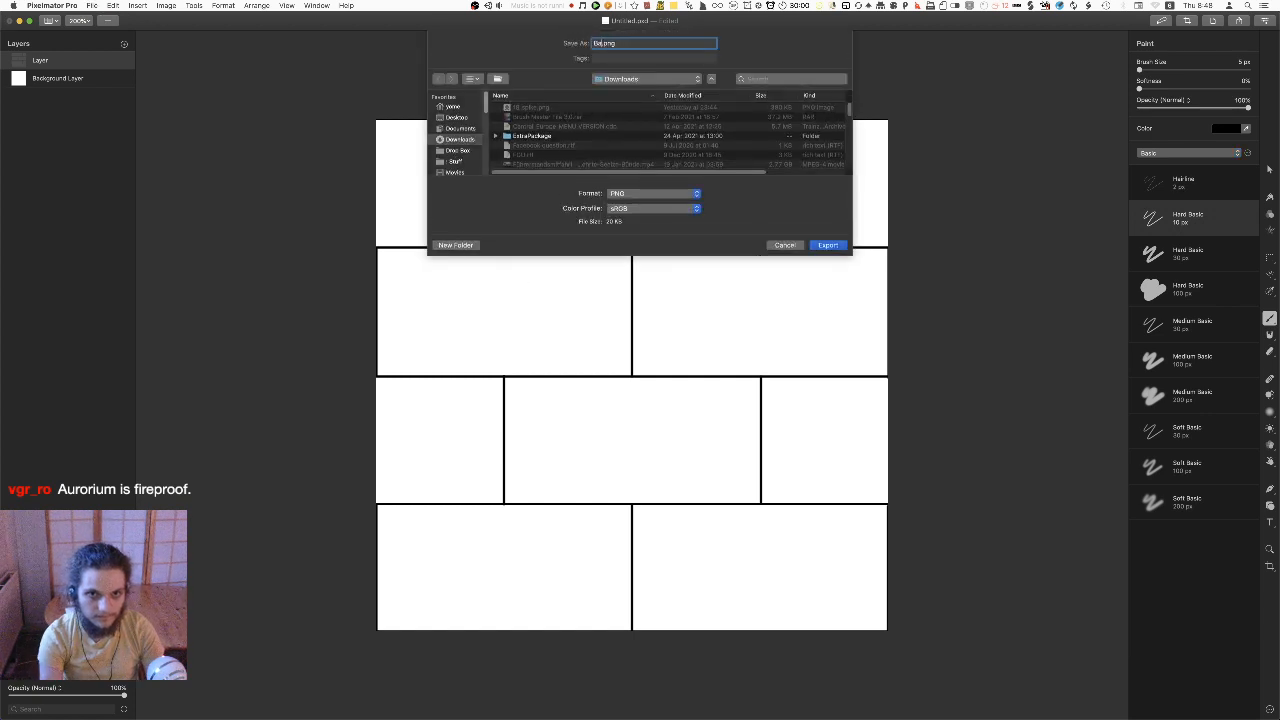
type(" bricks")
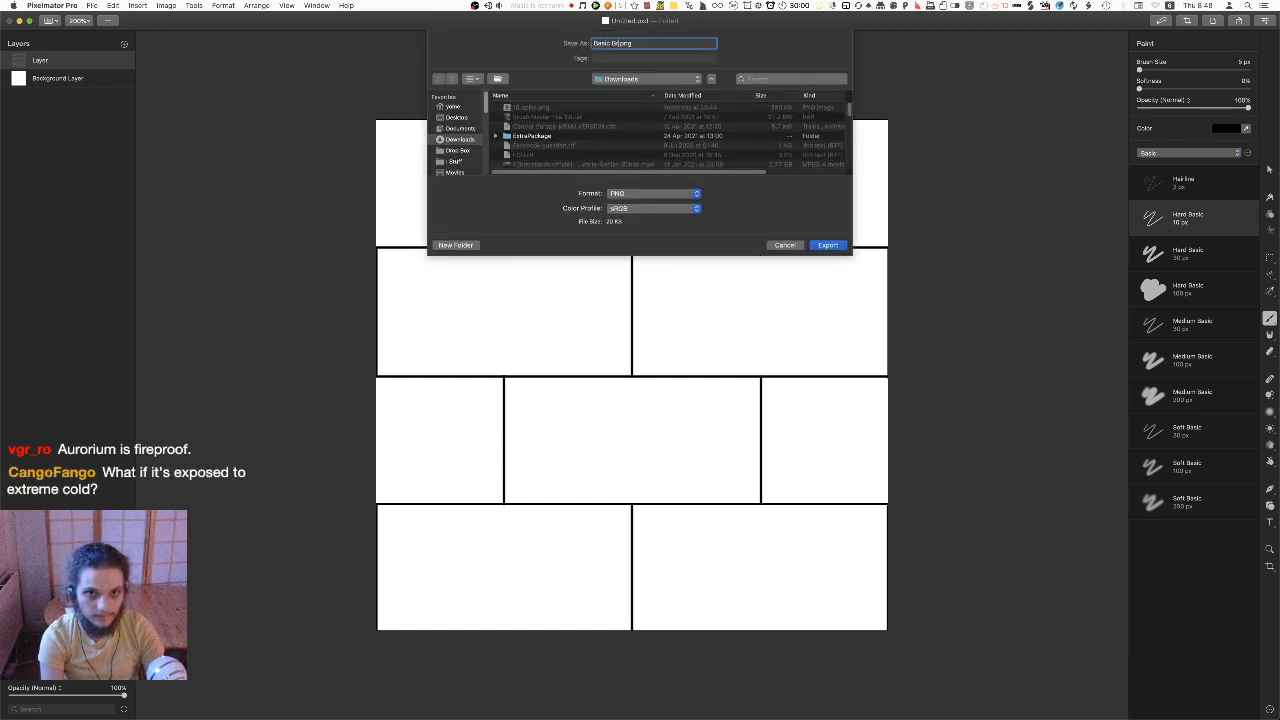
key("Return")
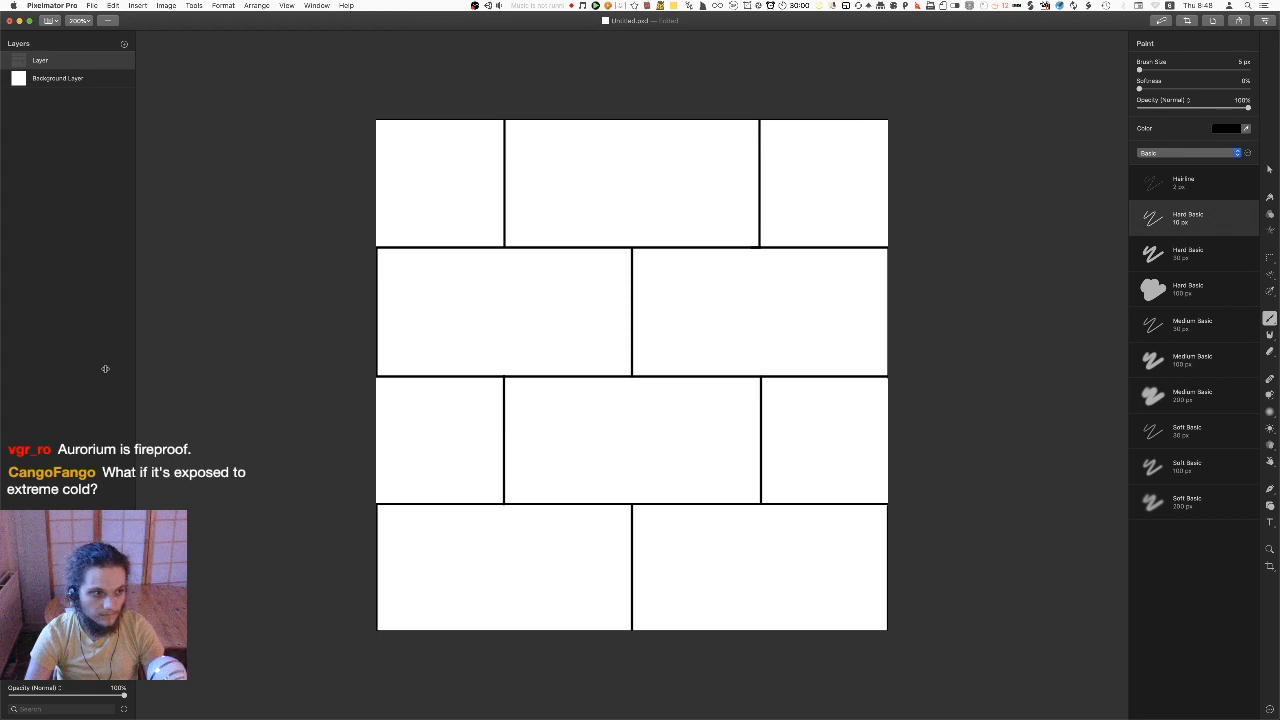
Save the document as "Basic Bricks.pxd" in the Downloads folder and close it
key("super+s")
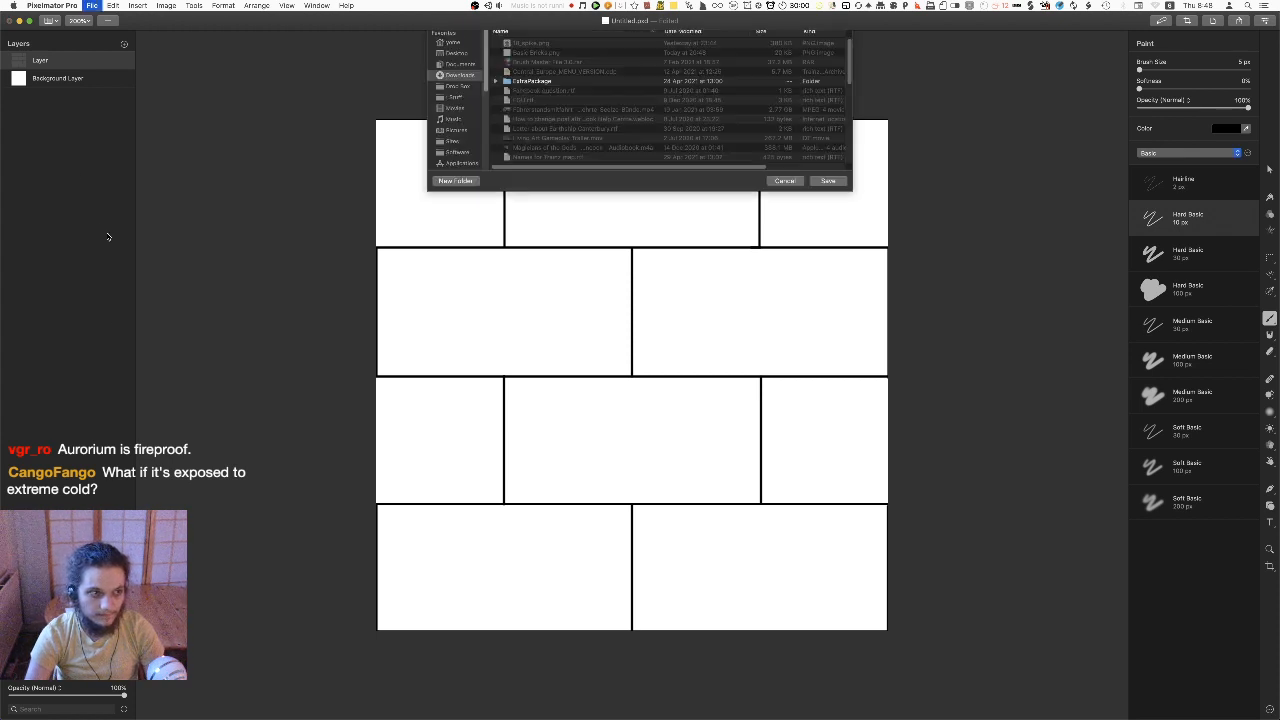
type("Basic")
type(" Bricks.pxd")
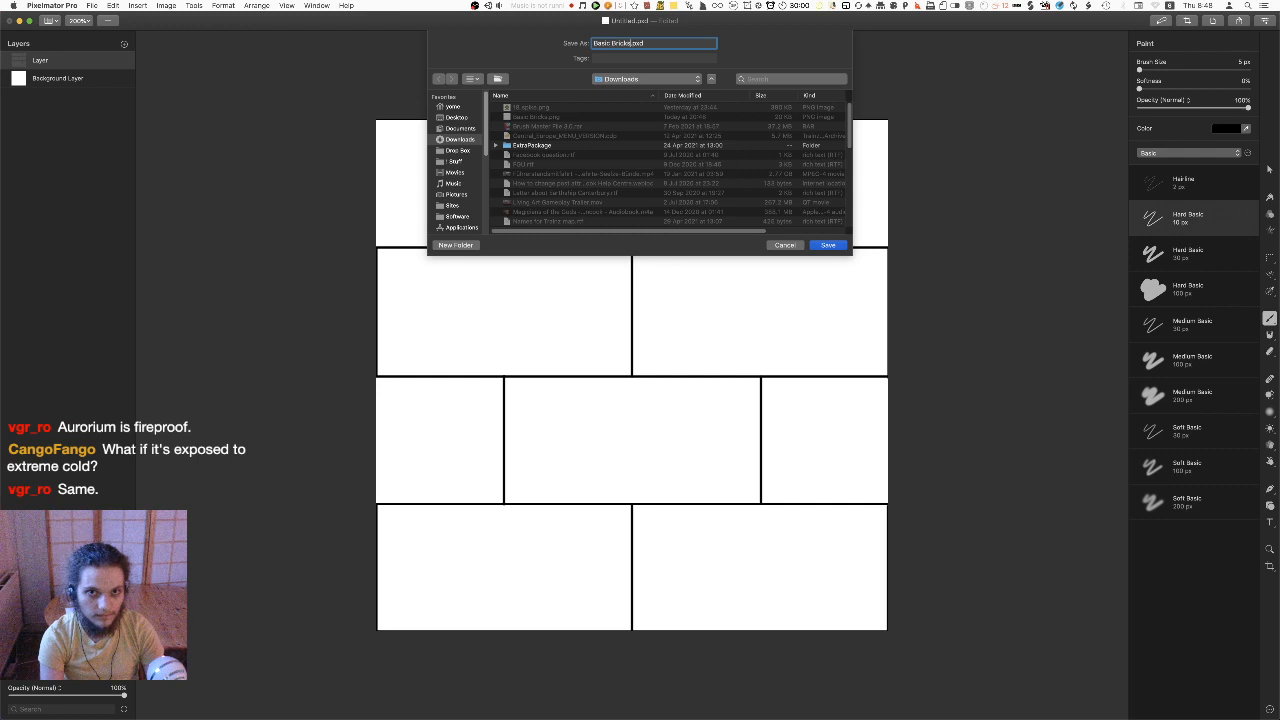
key("Return")
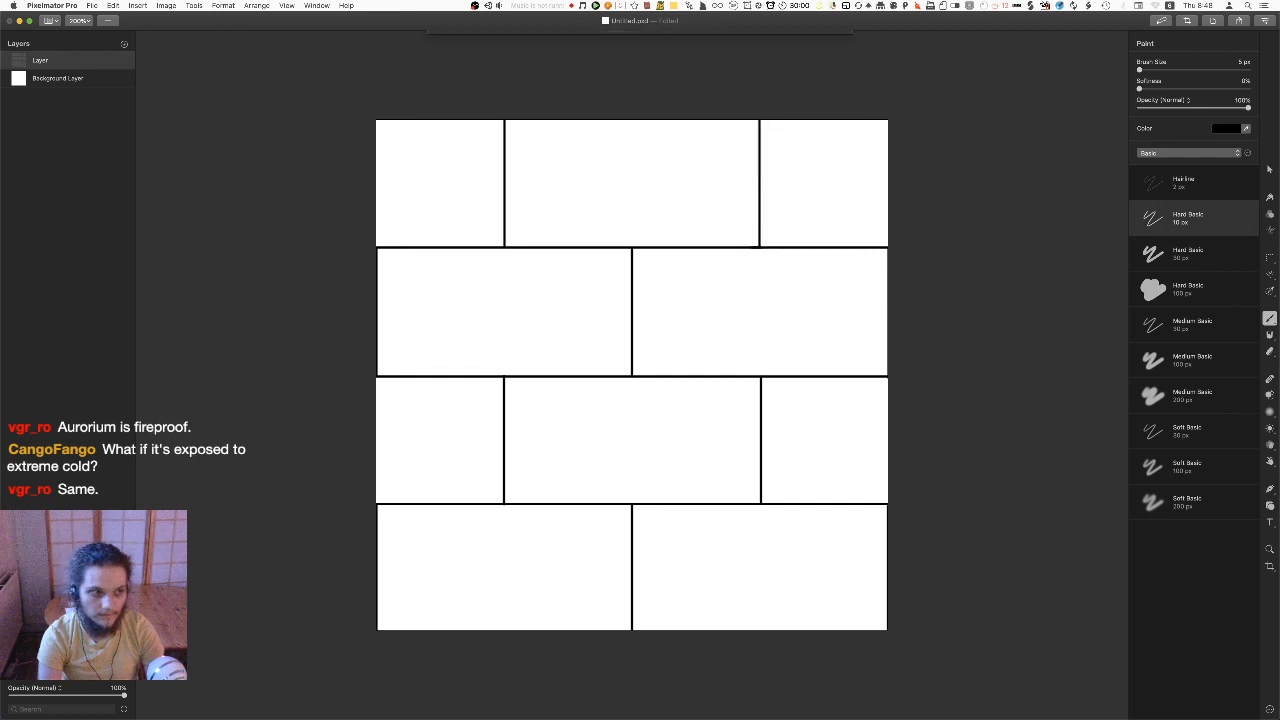
key("super+w")
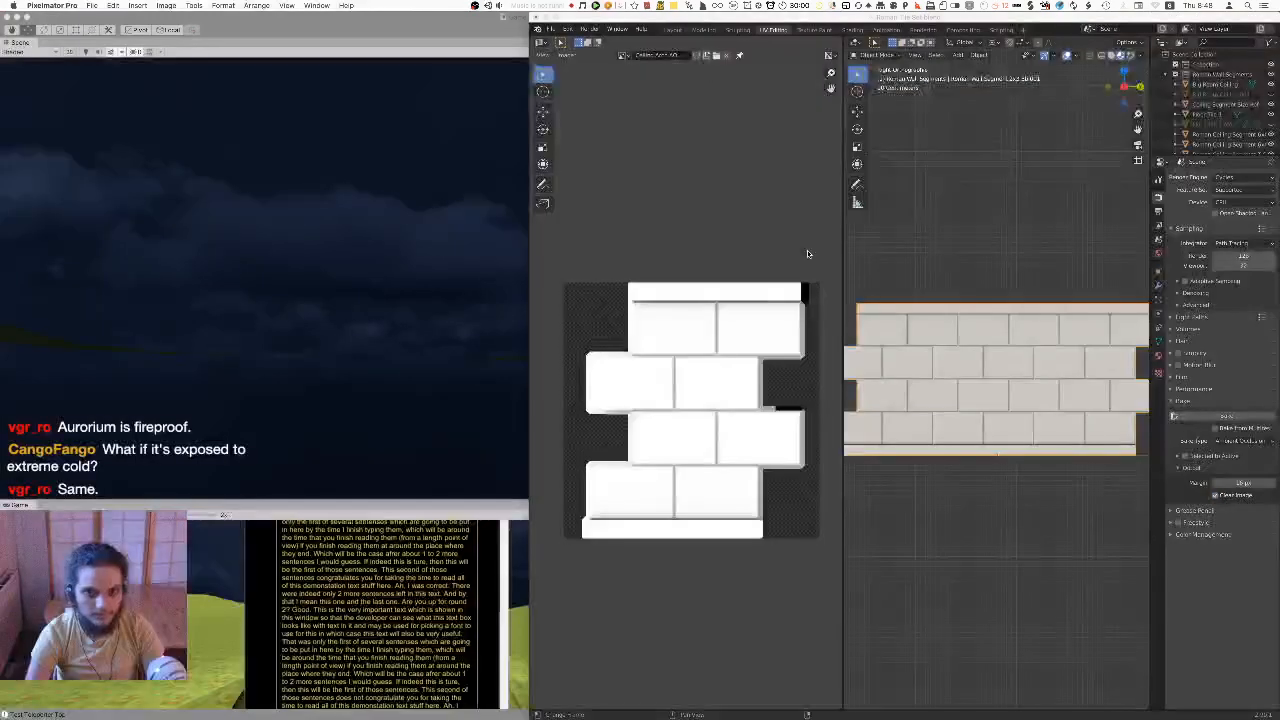
Switch to Finder and move "Basic Bricks.png" and "Basic Bricks.pxd" from the Downloads folder into the Mazes textures folder
key("super+Tab")
key("super+Tab")
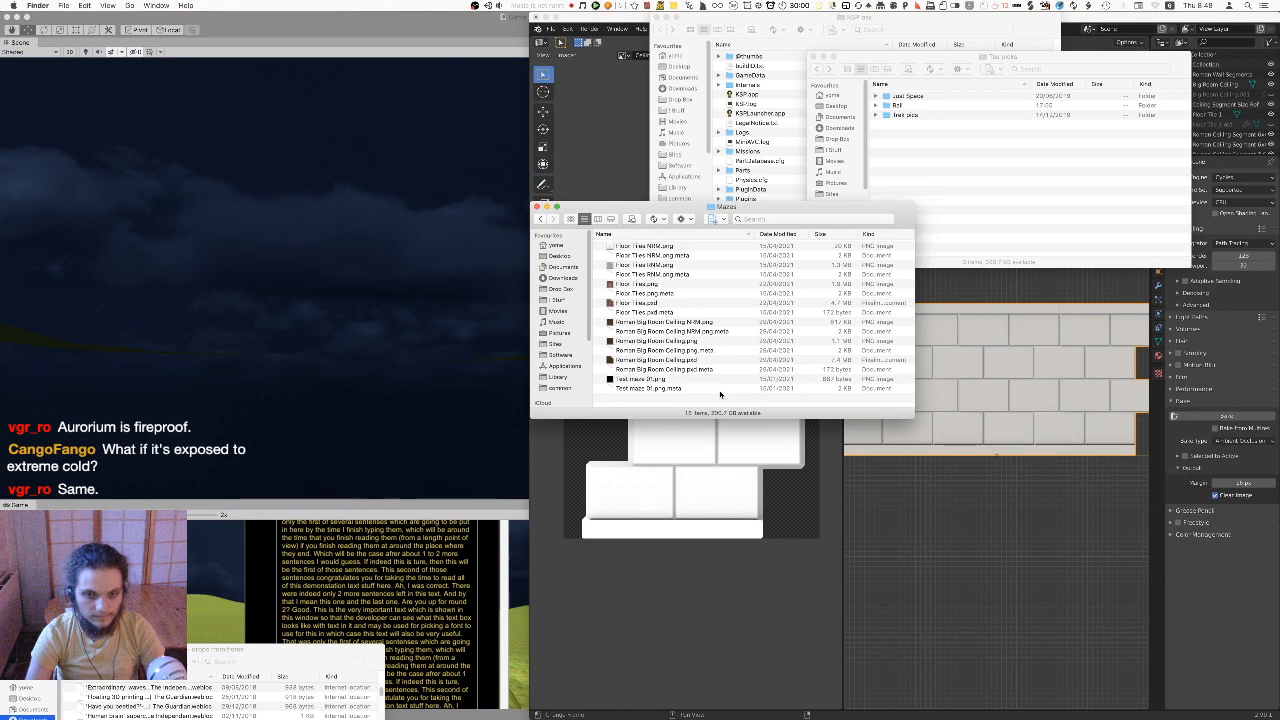
key("super+n")
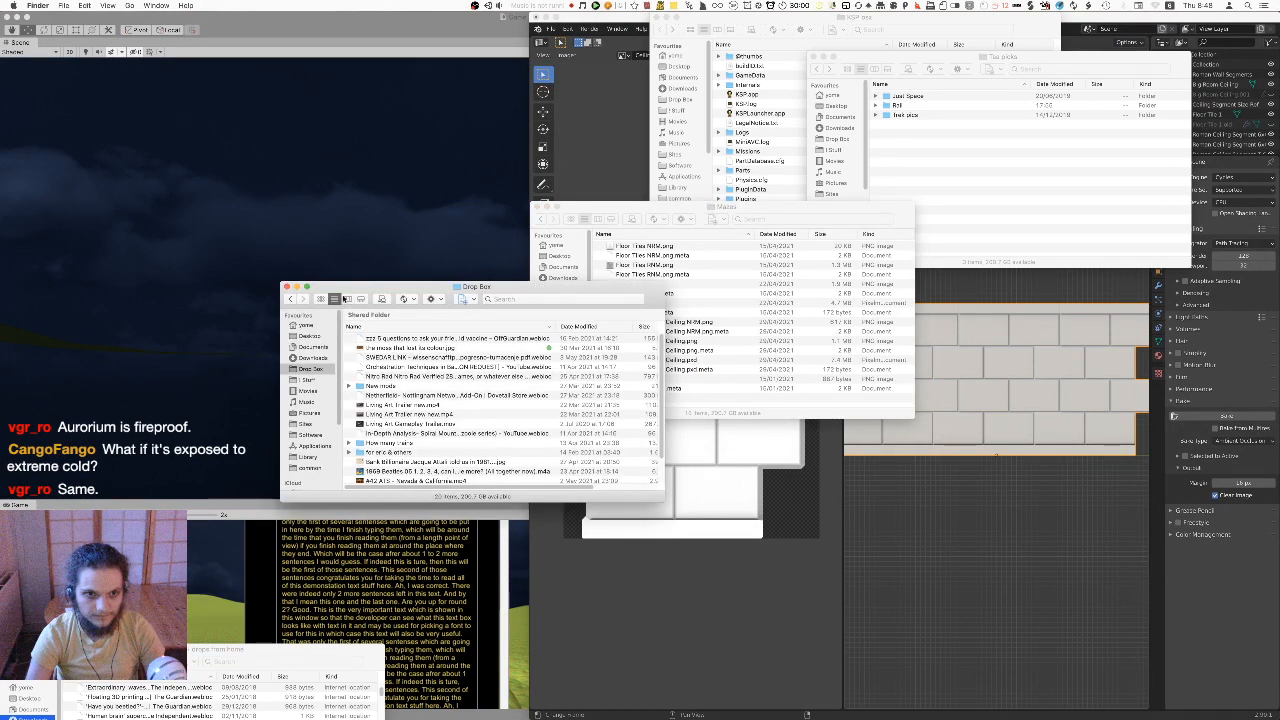
left_click_drag(341, 298, 931, 327)
left_click(902, 386)
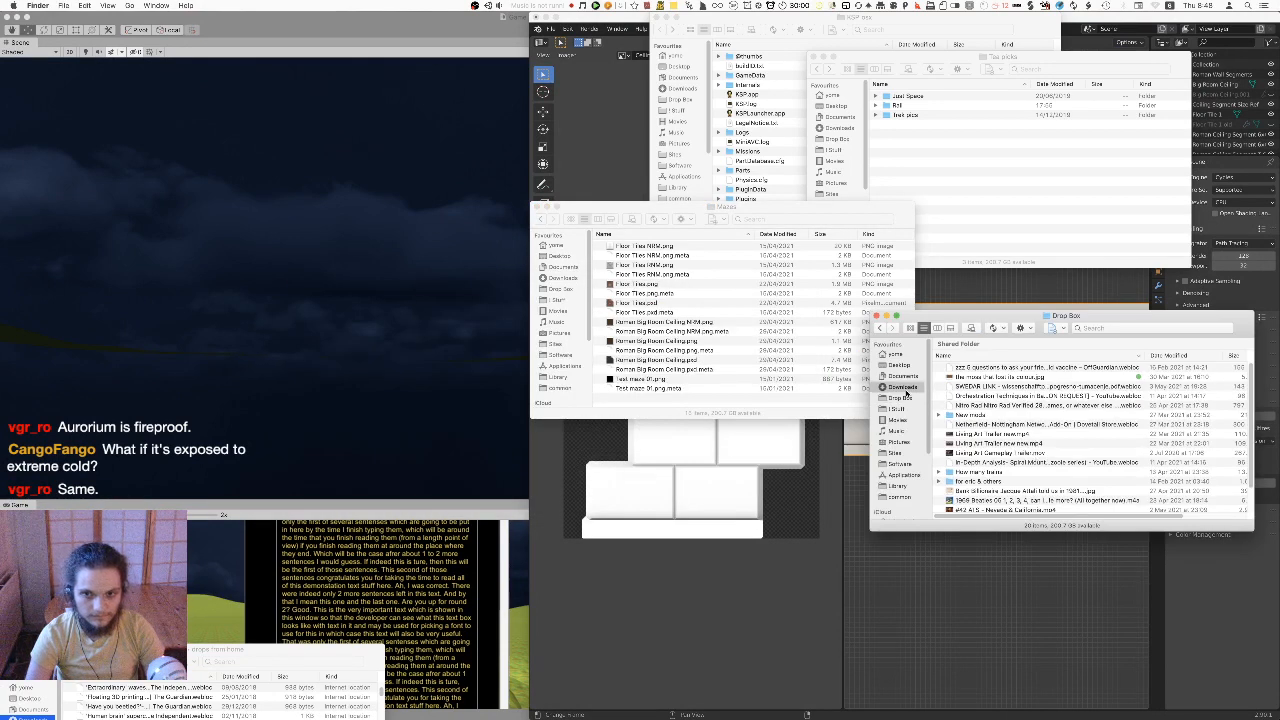
left_click_drag(997, 366, 688, 379)
key("super+w")
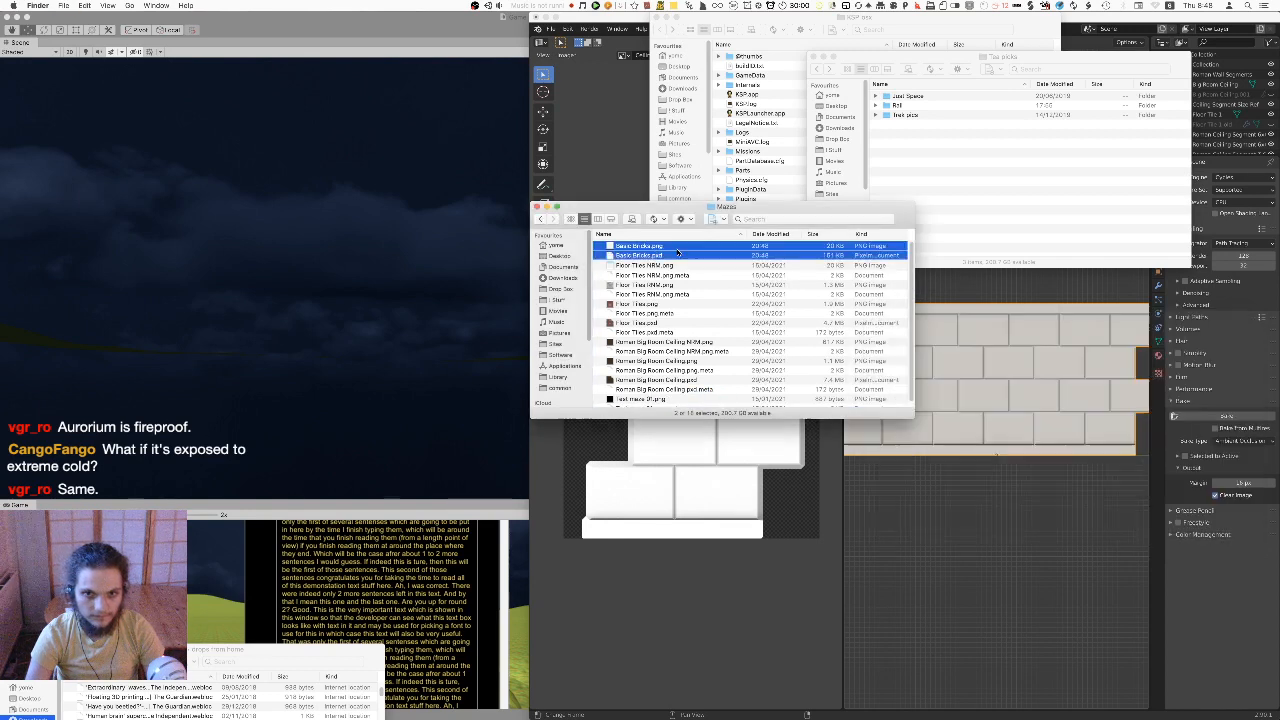
Switch to Safari and examine the enlarged tunnel wreck photo and the other image results for "channel tunnel fire"
key("super+Tab")
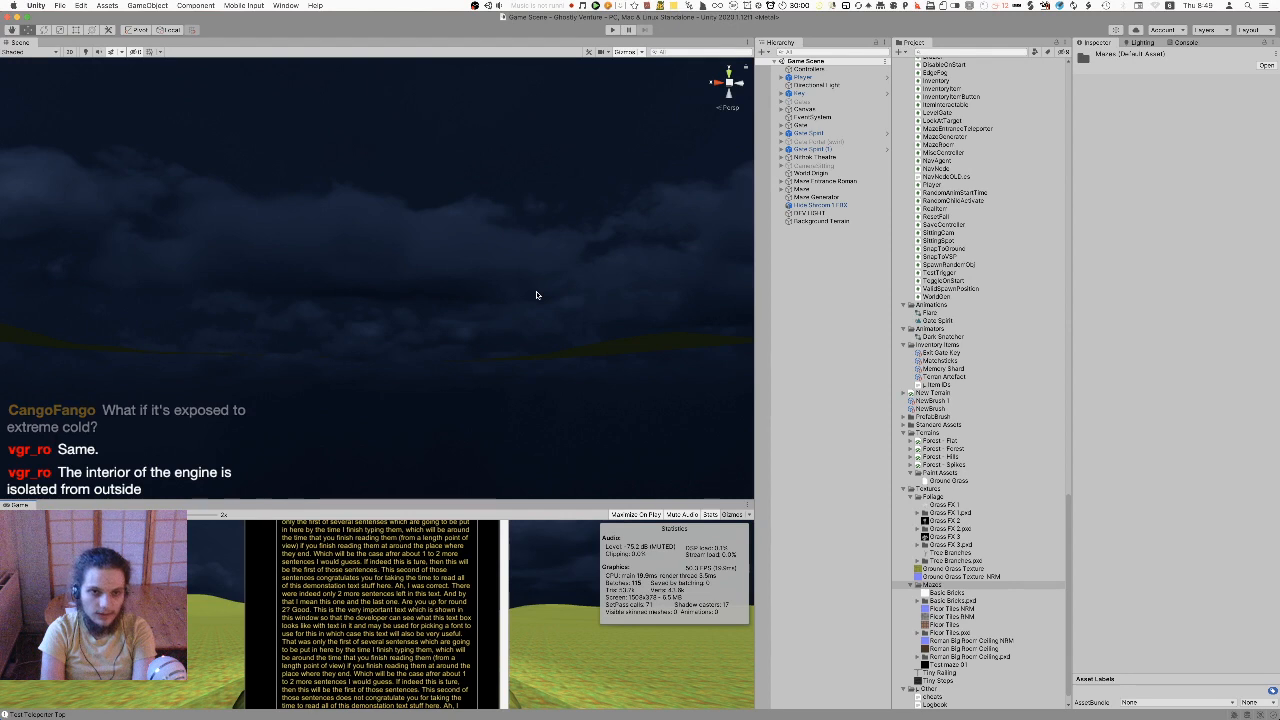
key("super+Tab")
key("super+Tab")
key("super+Tab")
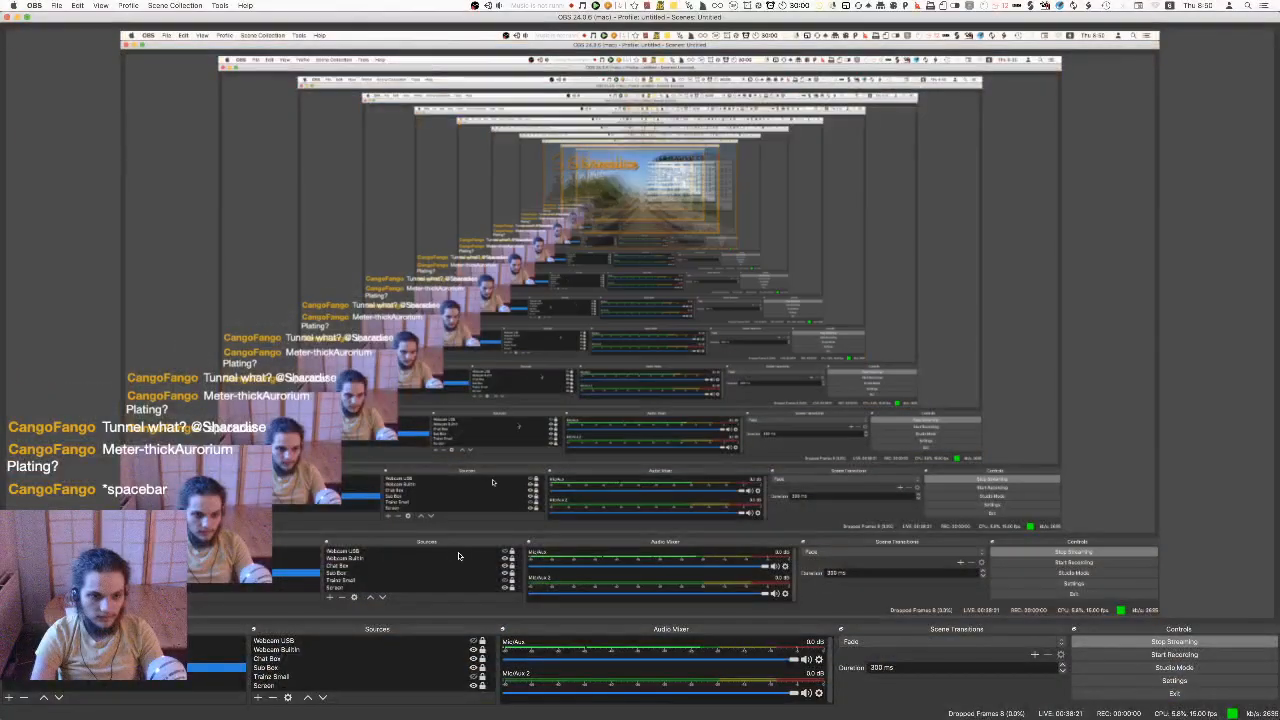
key("super+Tab")
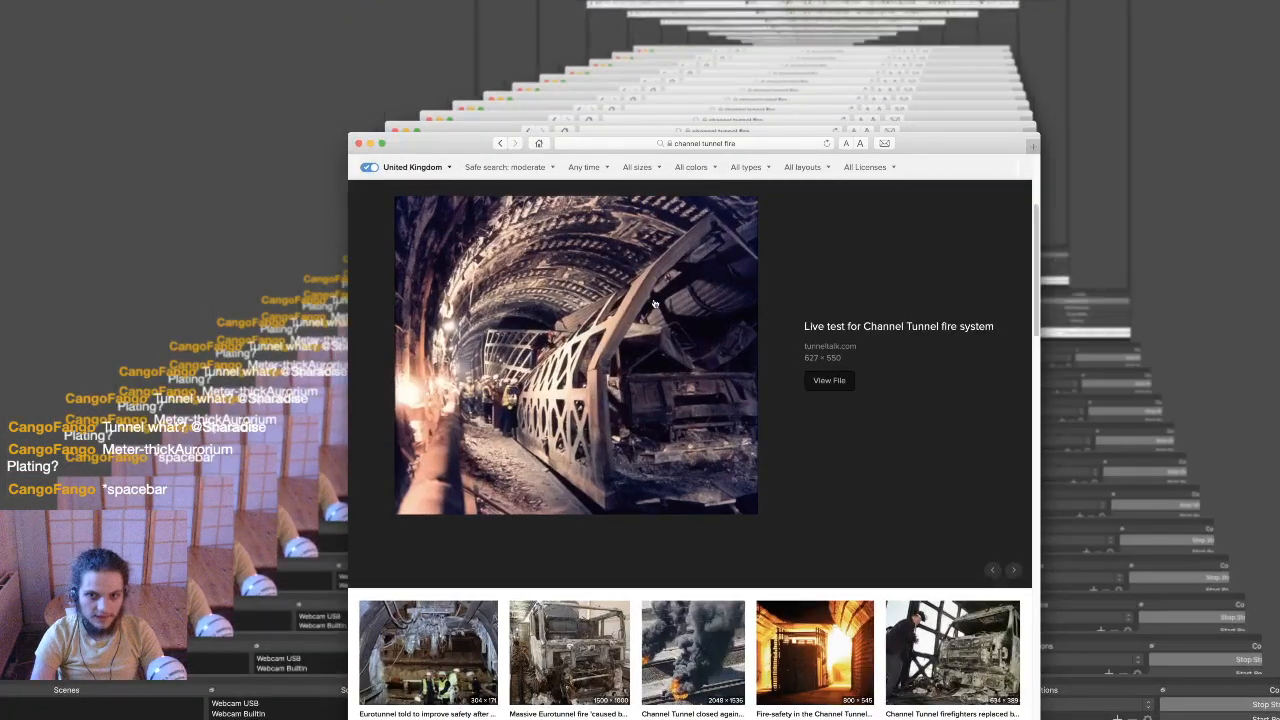
scroll(654, 302, "up", 5, "ctrl")
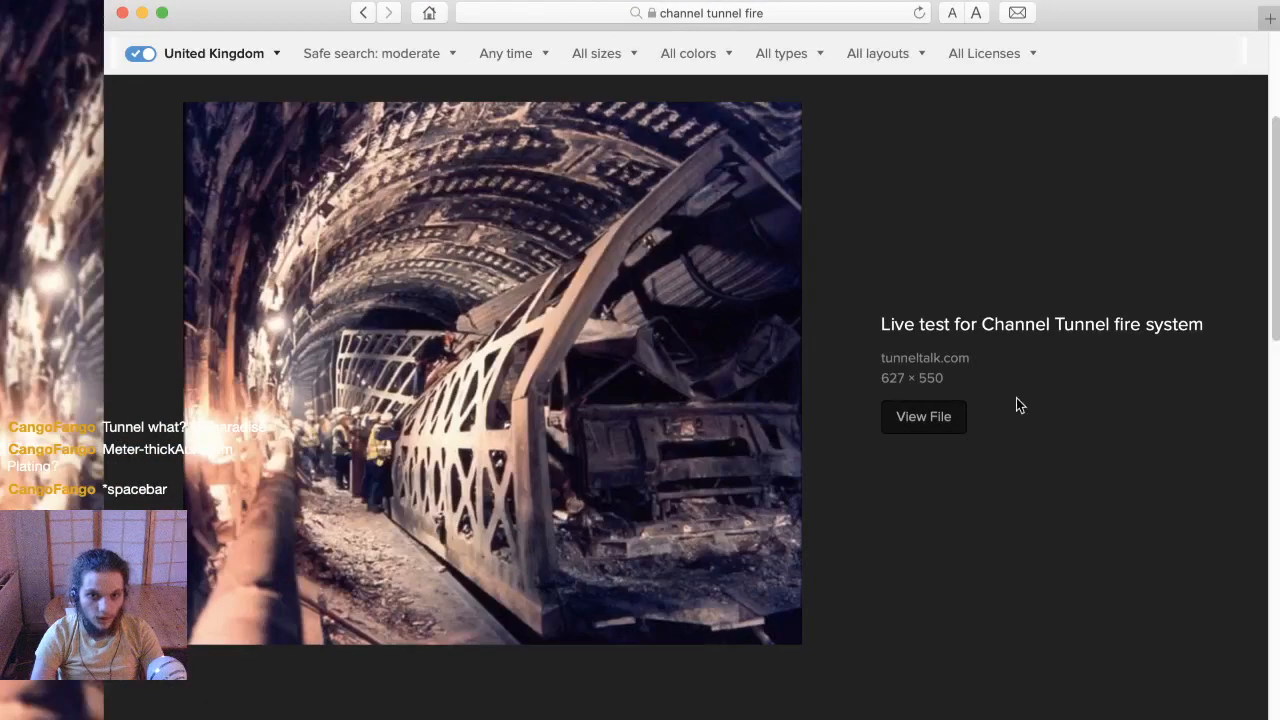
scroll(1016, 404, "up", 2, "ctrl")
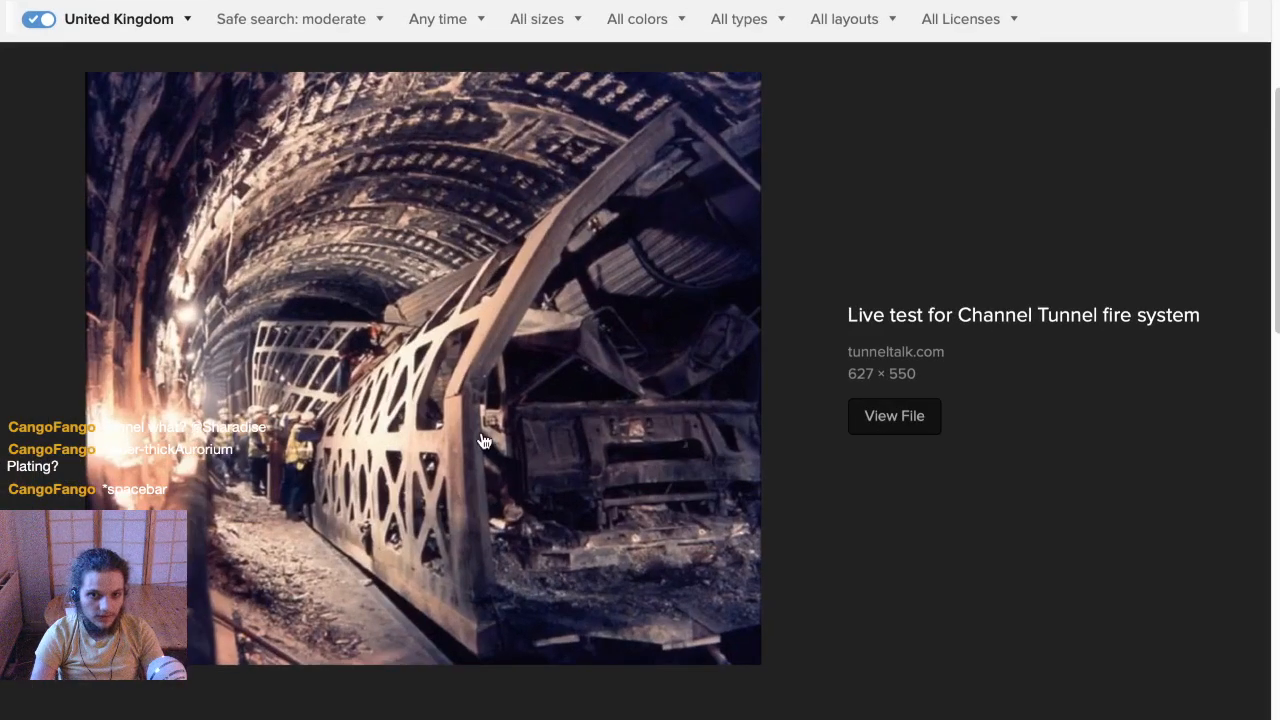
scroll(483, 441, "down", 6, "ctrl")
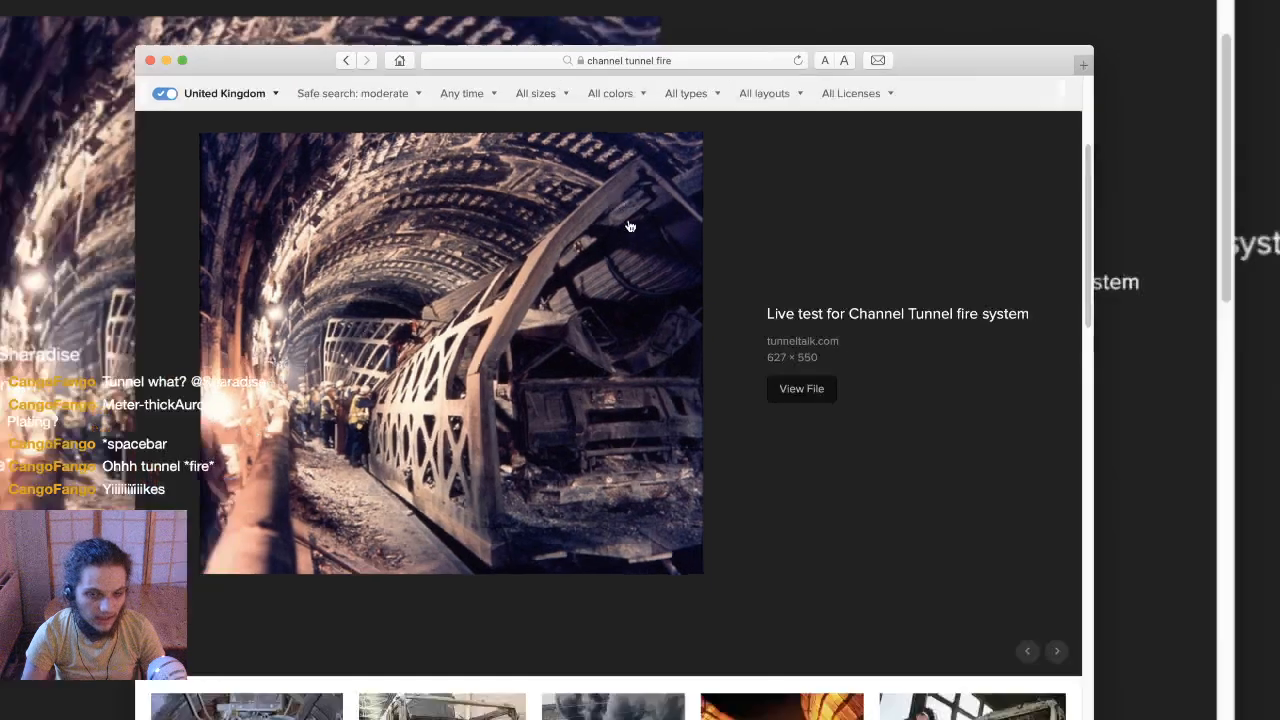
scroll(634, 235, "down", 5)
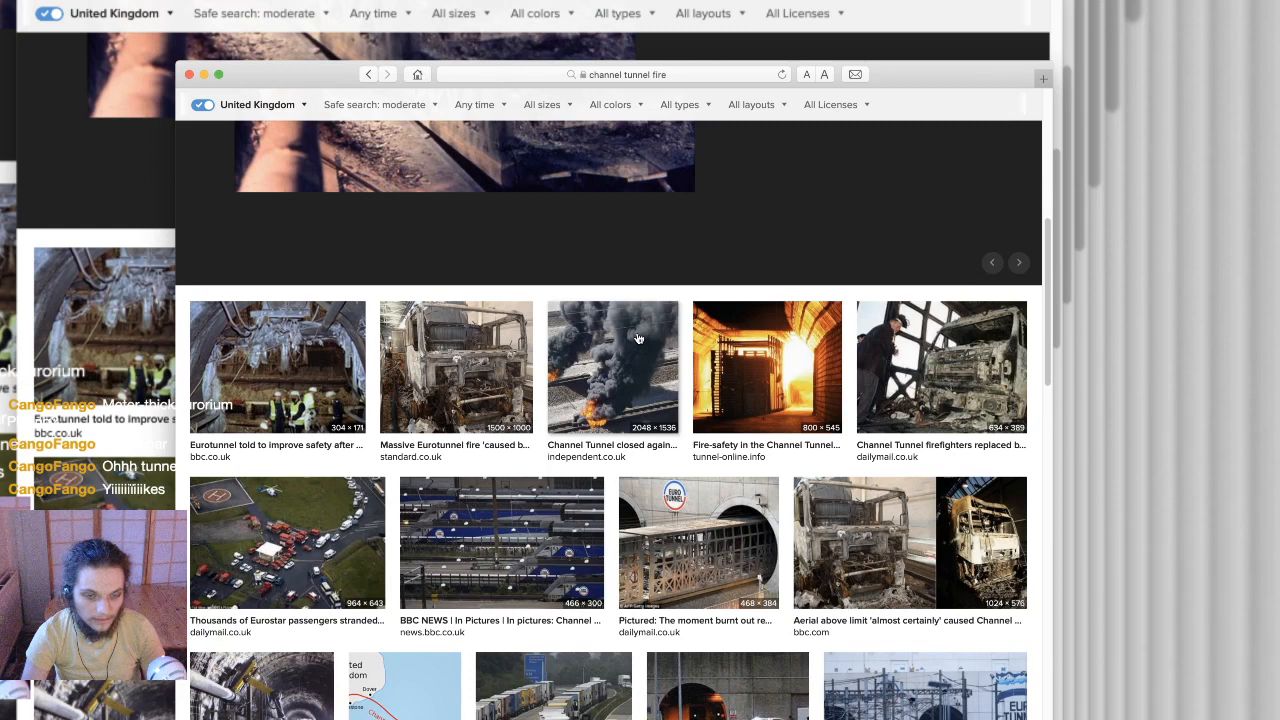
scroll(638, 338, "down", 3)
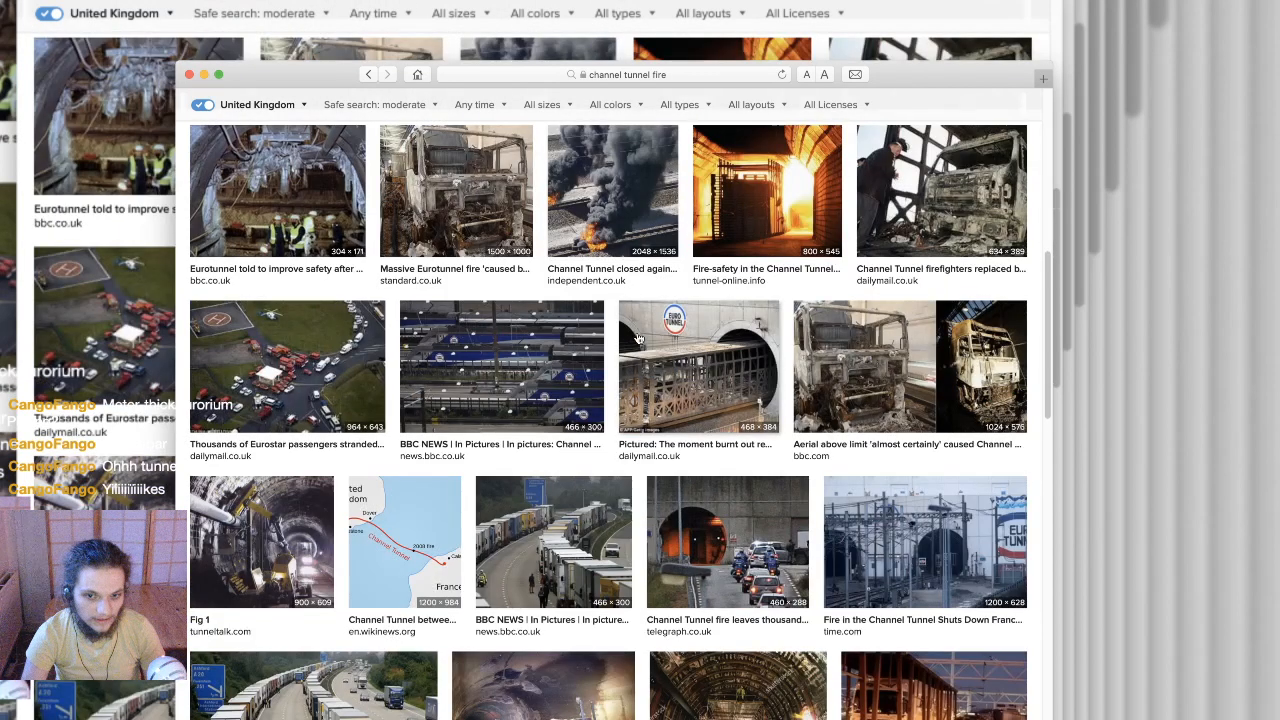
scroll(638, 338, "down", 2)
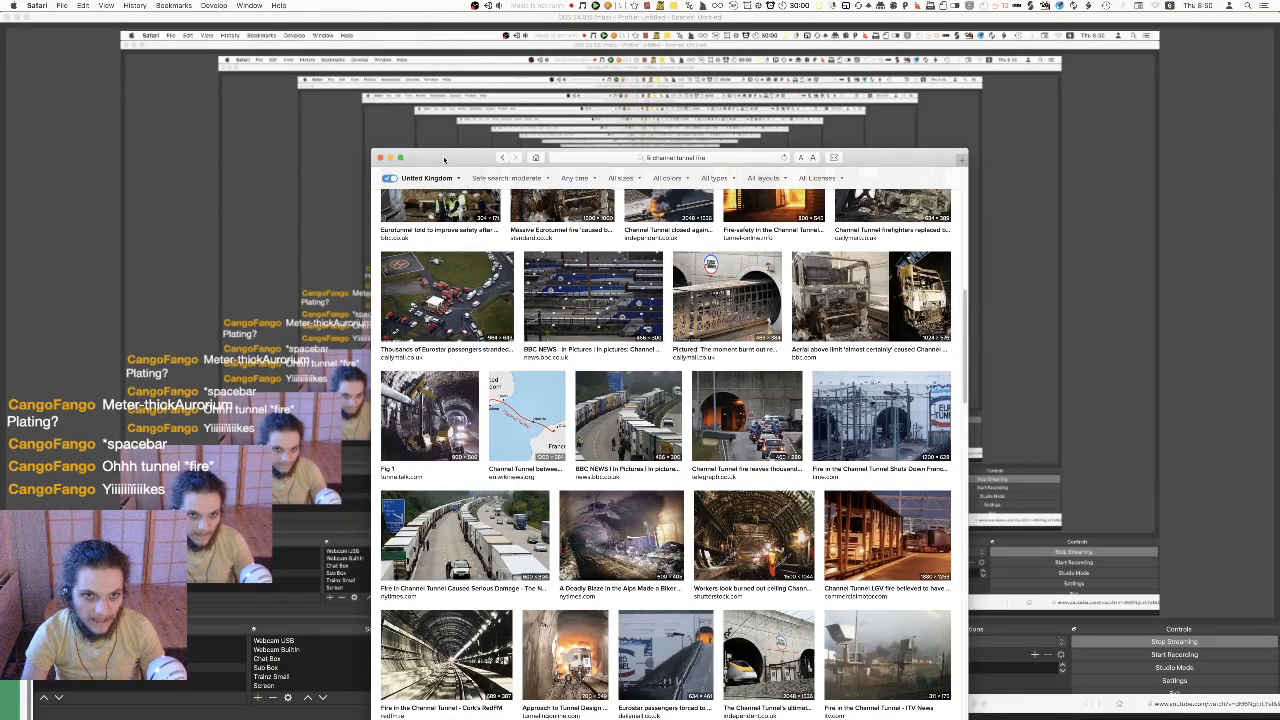
Switch the active streaming scene in OBS and return to the Unity editor
left_click(215, 650)
left_click(215, 650)
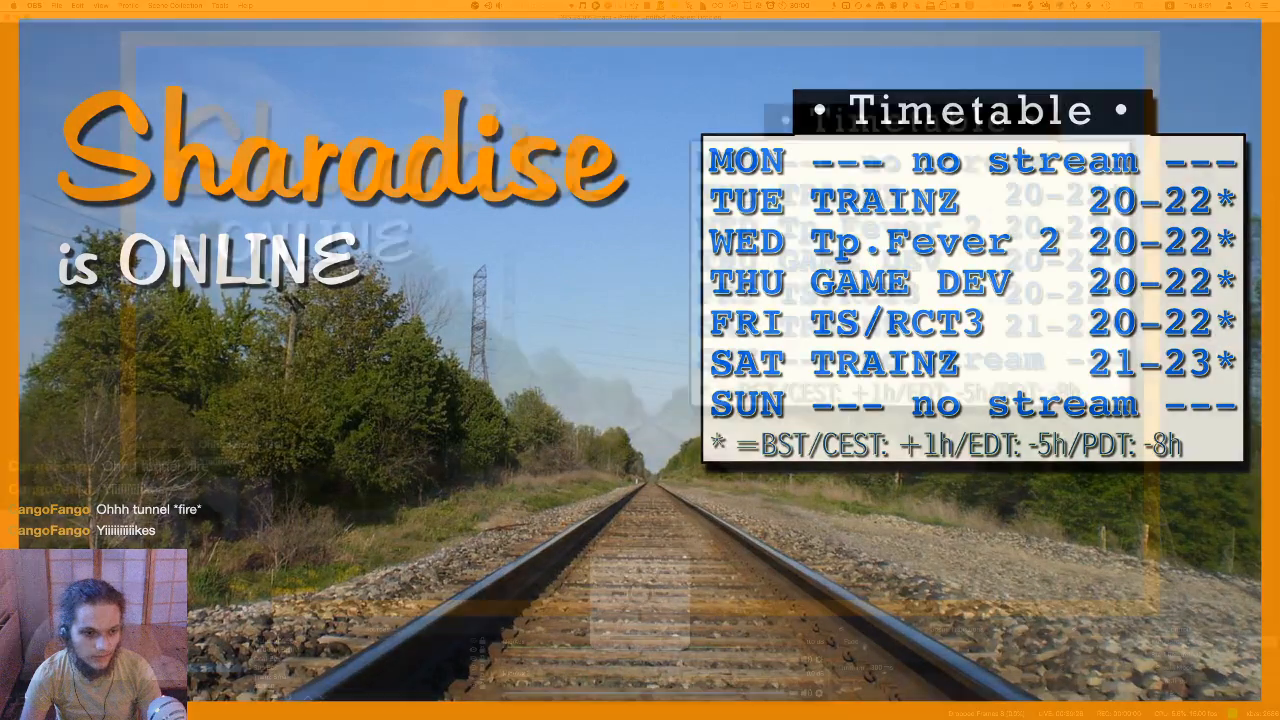
key("super+Tab")
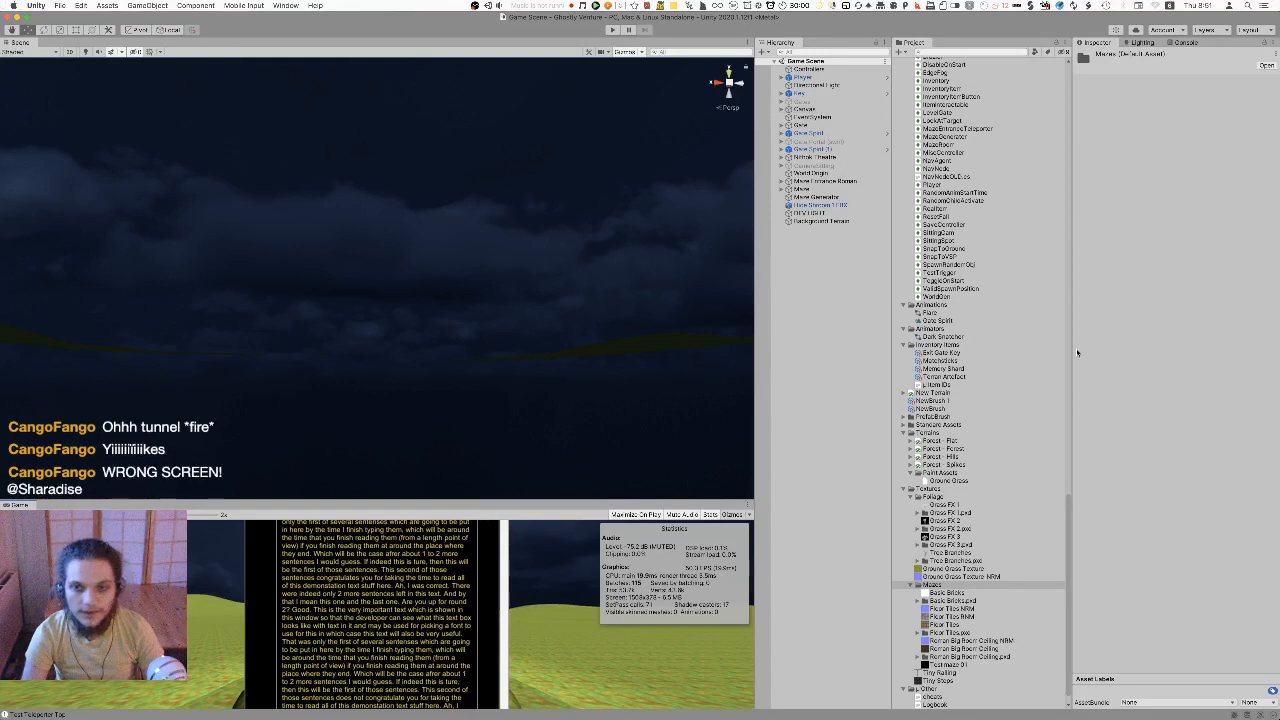
Open the "Test Scene Tile Sets" scene from the project's Scenes folder
scroll(1007, 498, "down", 1)
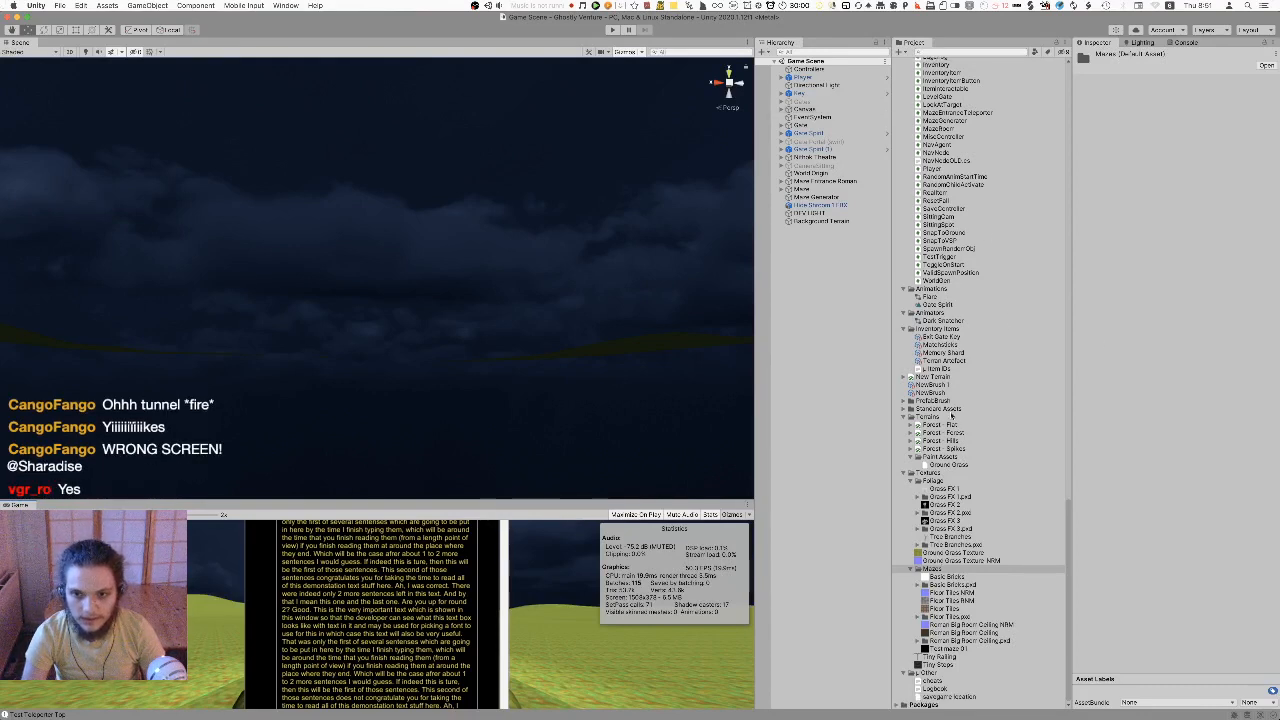
scroll(968, 398, "up", 10)
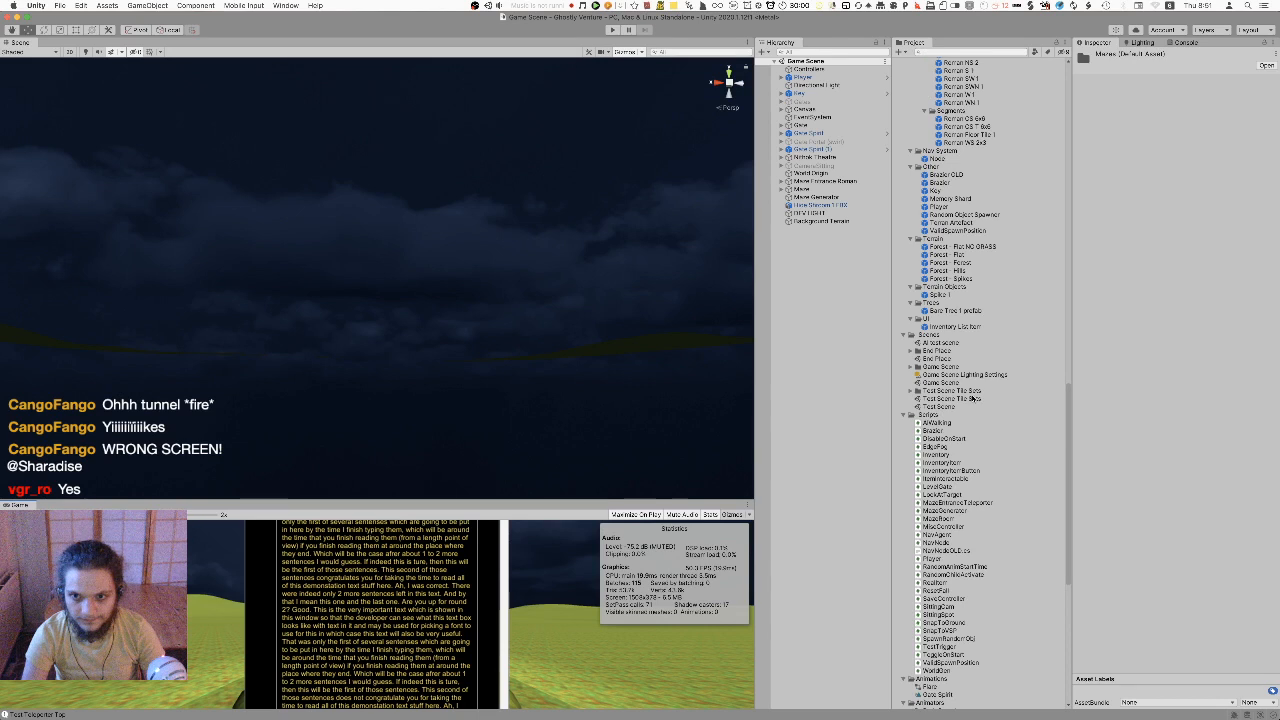
double_click(960, 398)
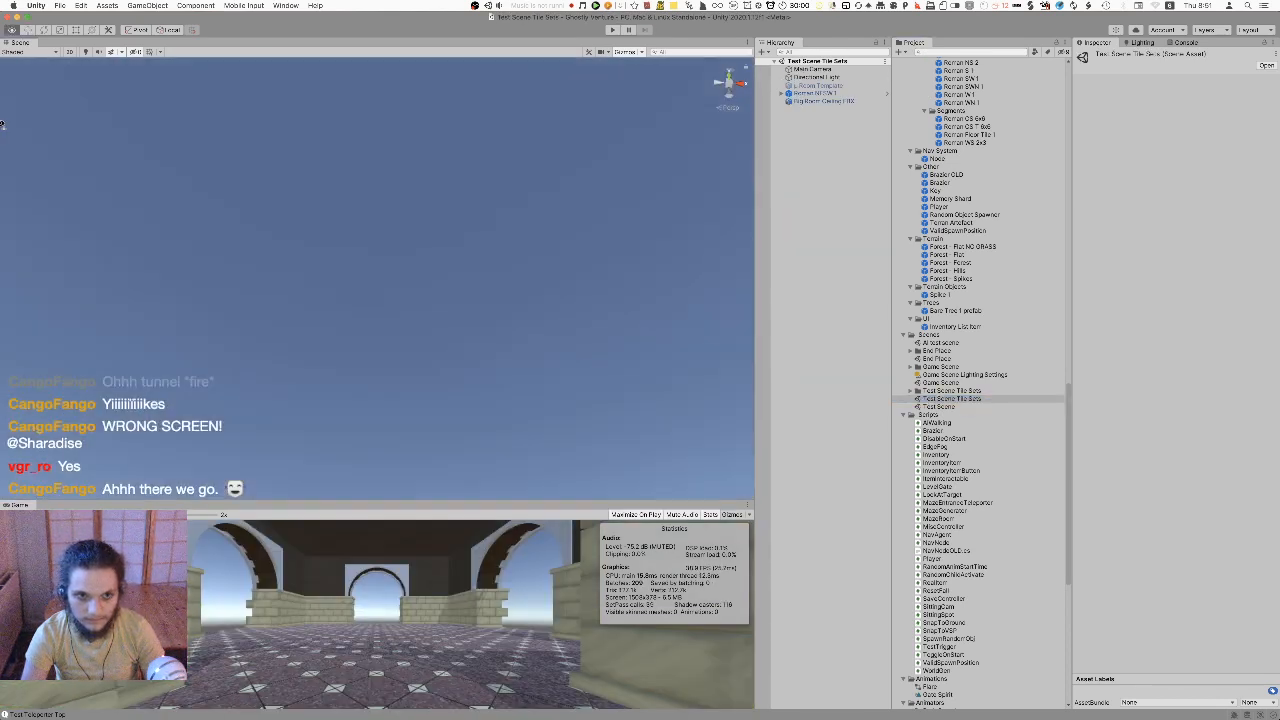
Locate the Roman room through the Main Camera and Directional Light objects and select the Roman NESW 1 room
right_click_drag(2, 124, 4, 320)
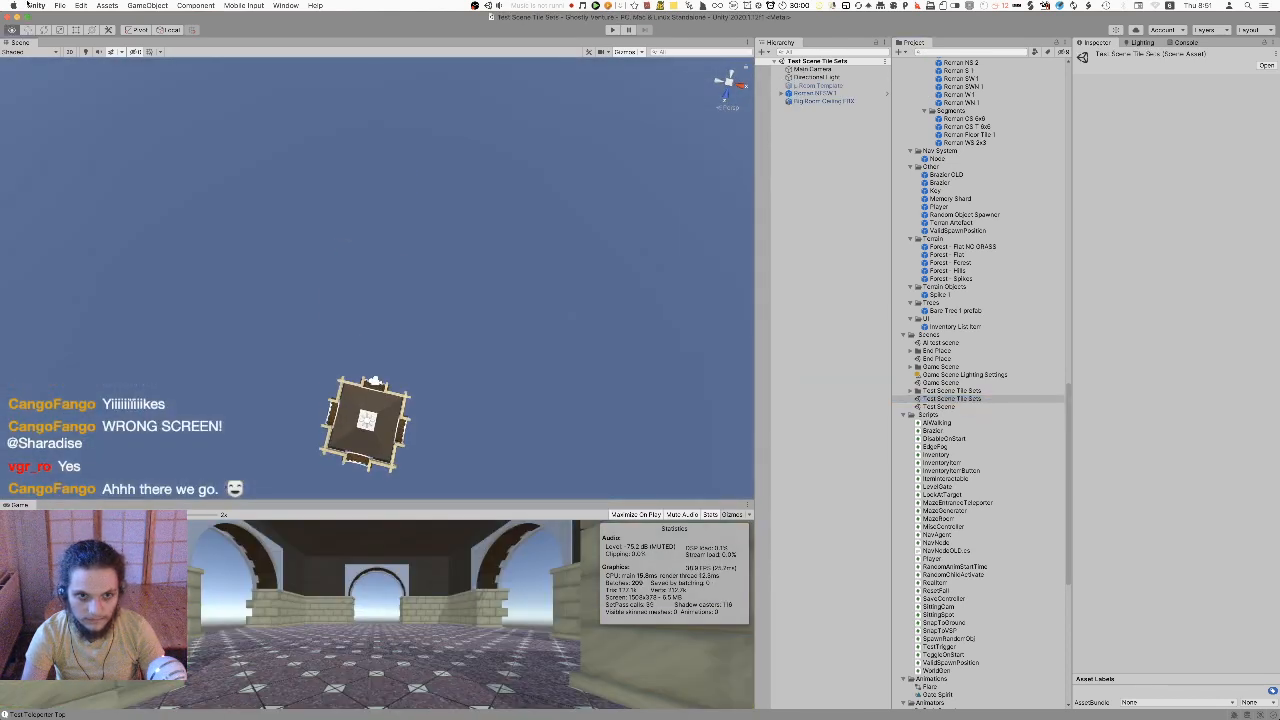
double_click(826, 70)
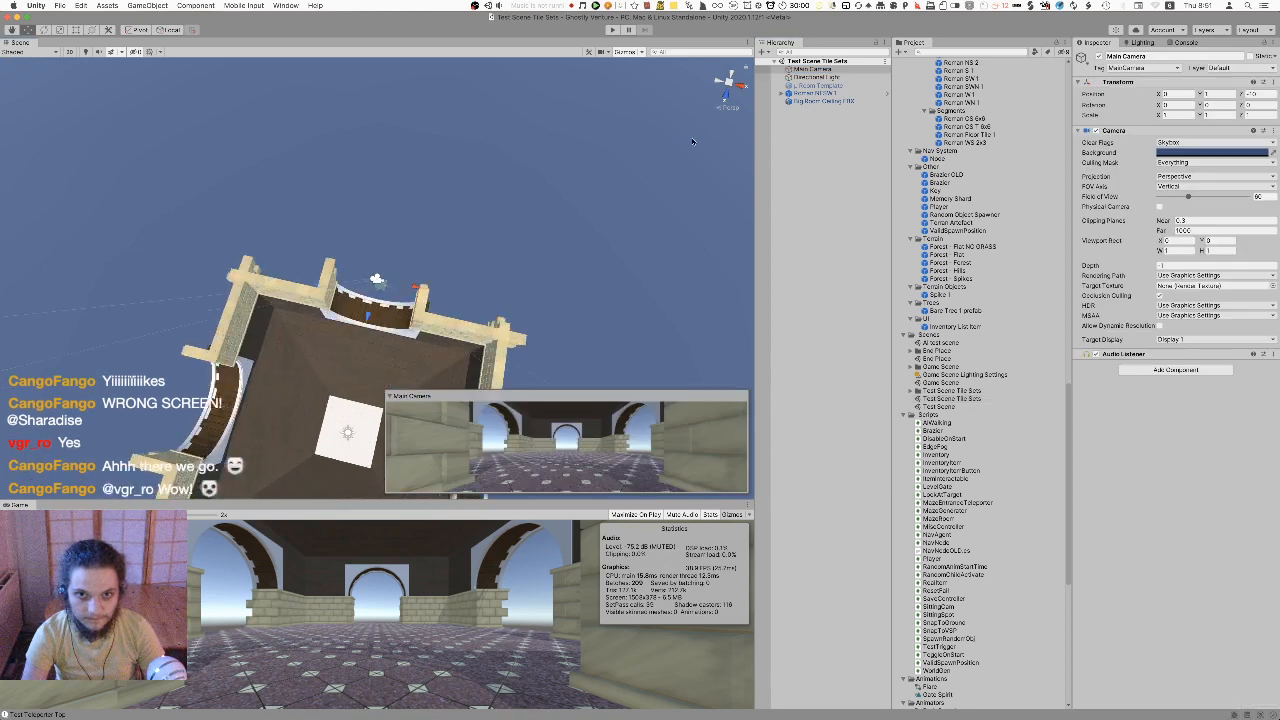
left_click(797, 114)
double_click(857, 77)
left_click_drag(474, 181, 422, 585, "alt")
left_click_drag(486, 365, 490, 328, "alt")
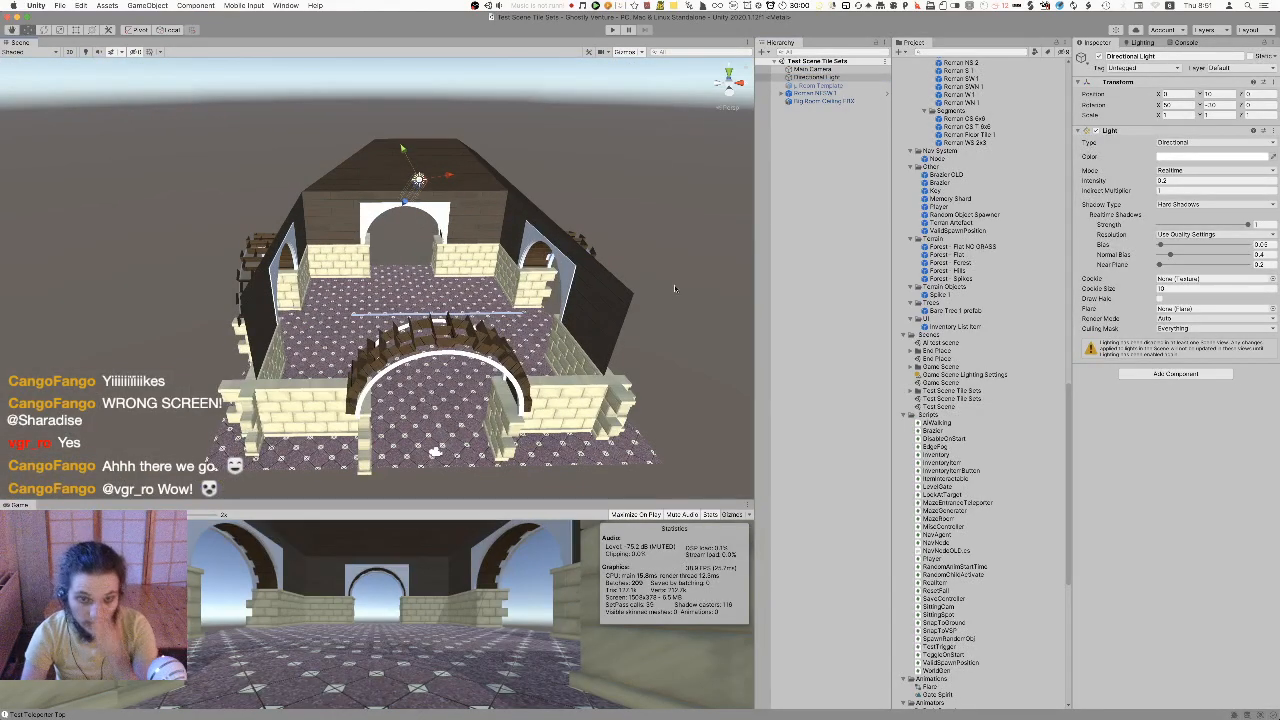
left_click(612, 305)
left_click(588, 315)
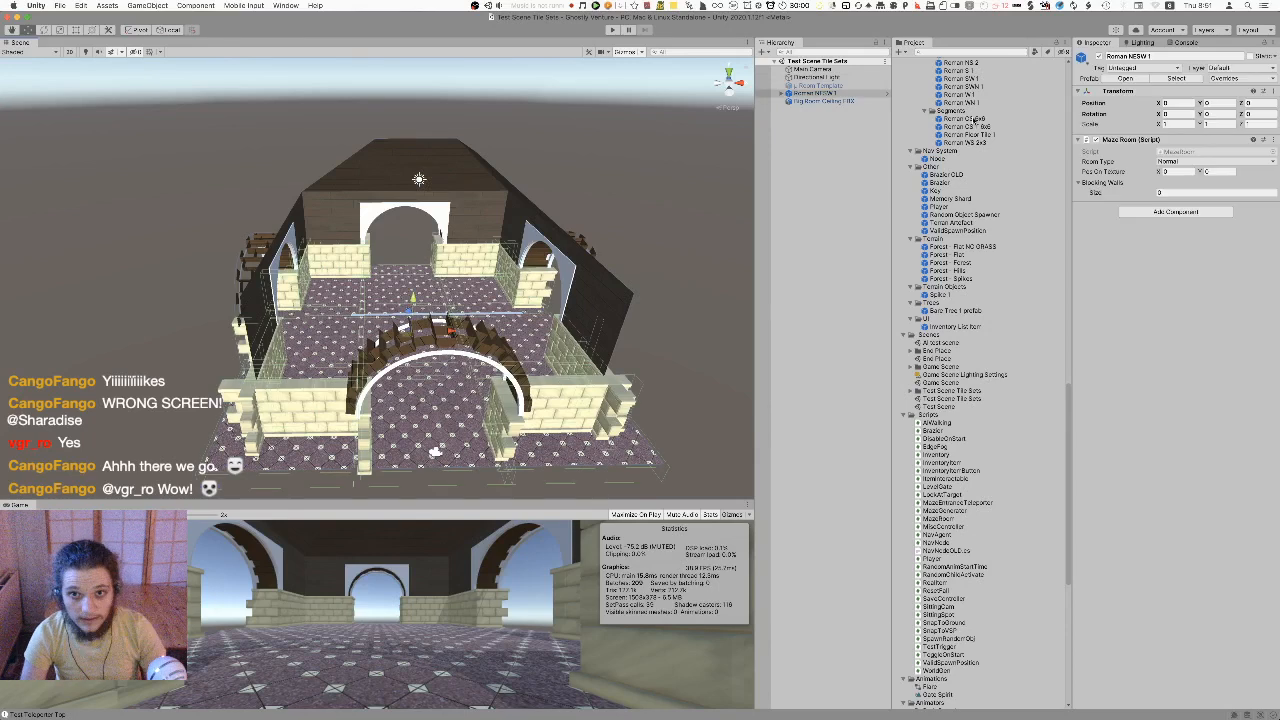
Check the commands available for the Roman NESW 1 object and review its prefab overrides
right_click(857, 95)
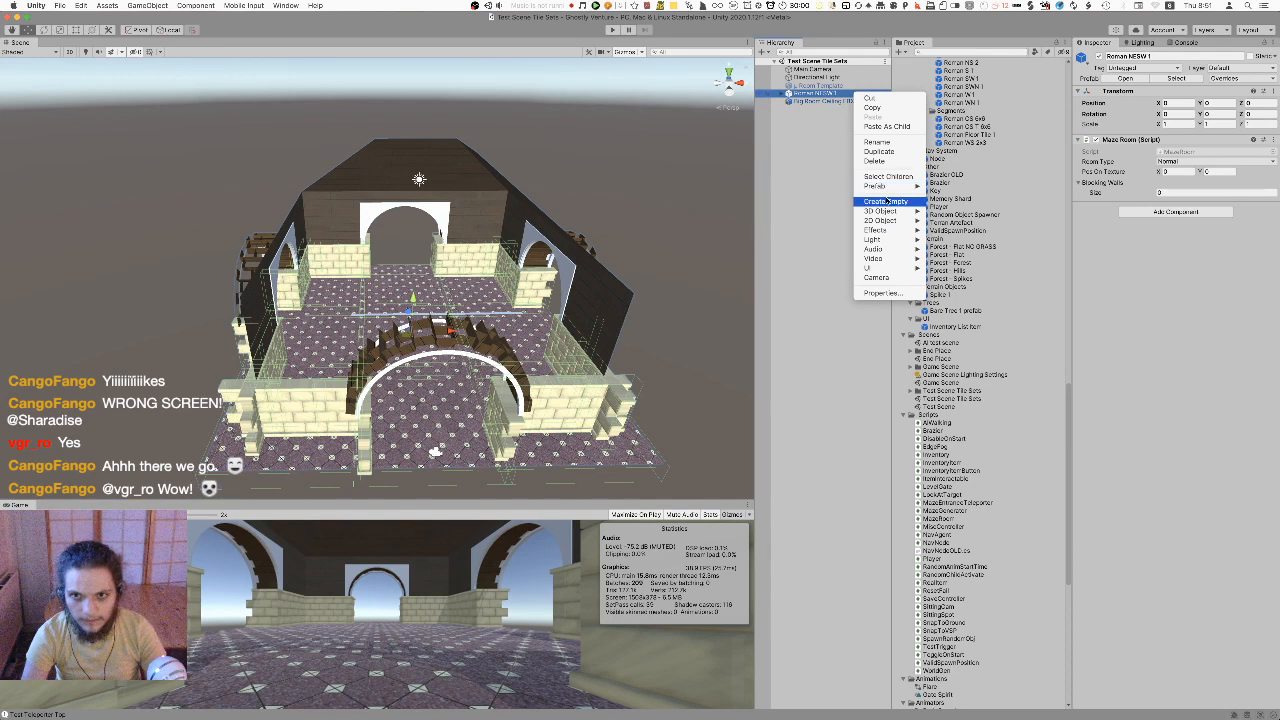
left_click(1224, 281)
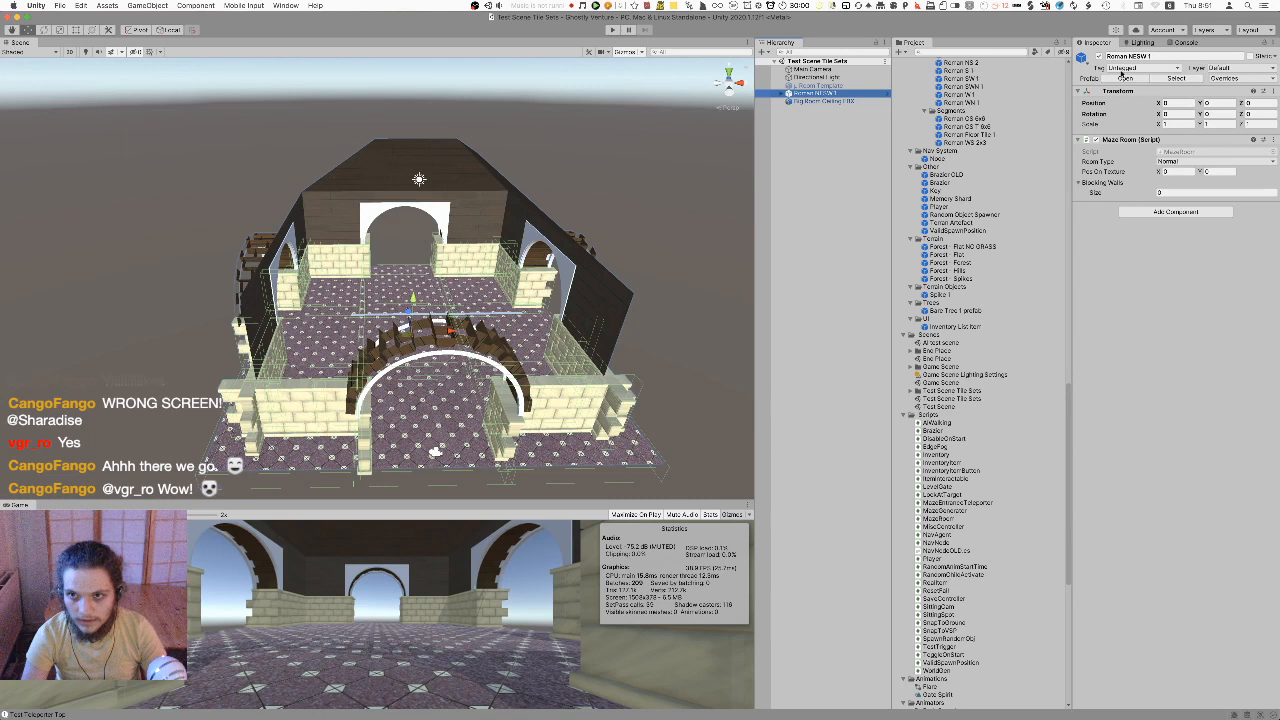
left_click(1247, 82)
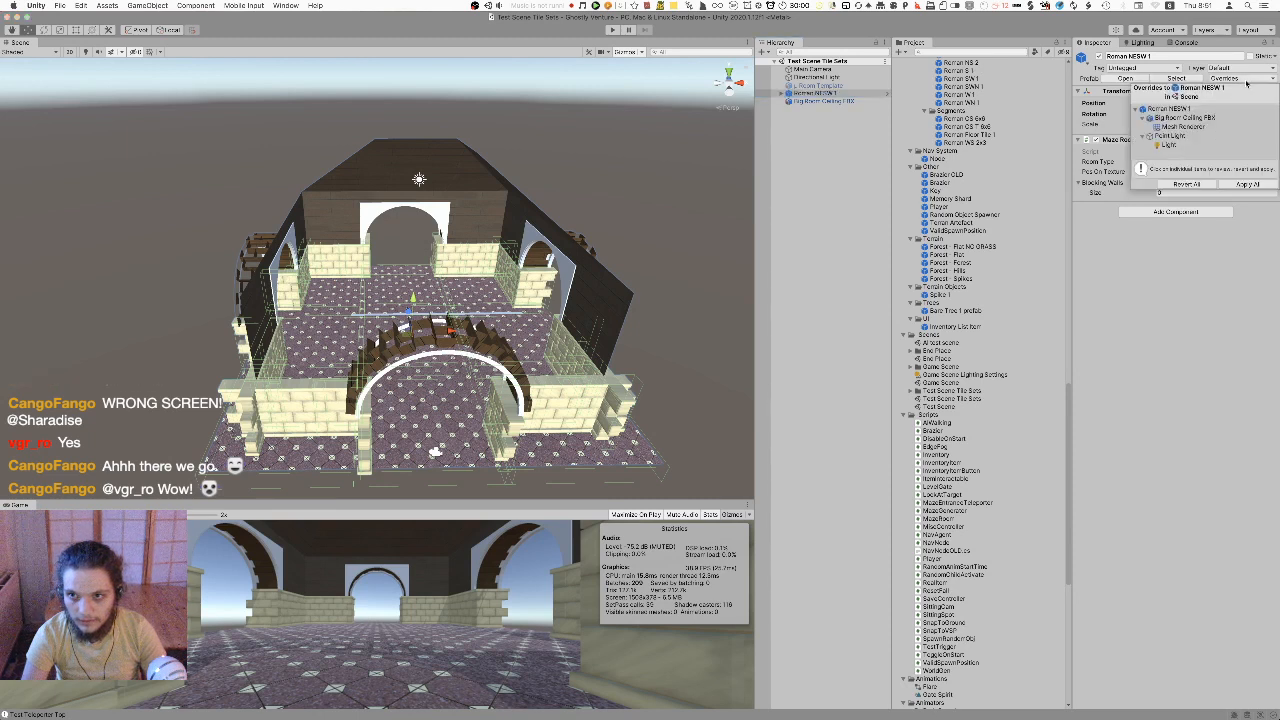
left_click(524, 115)
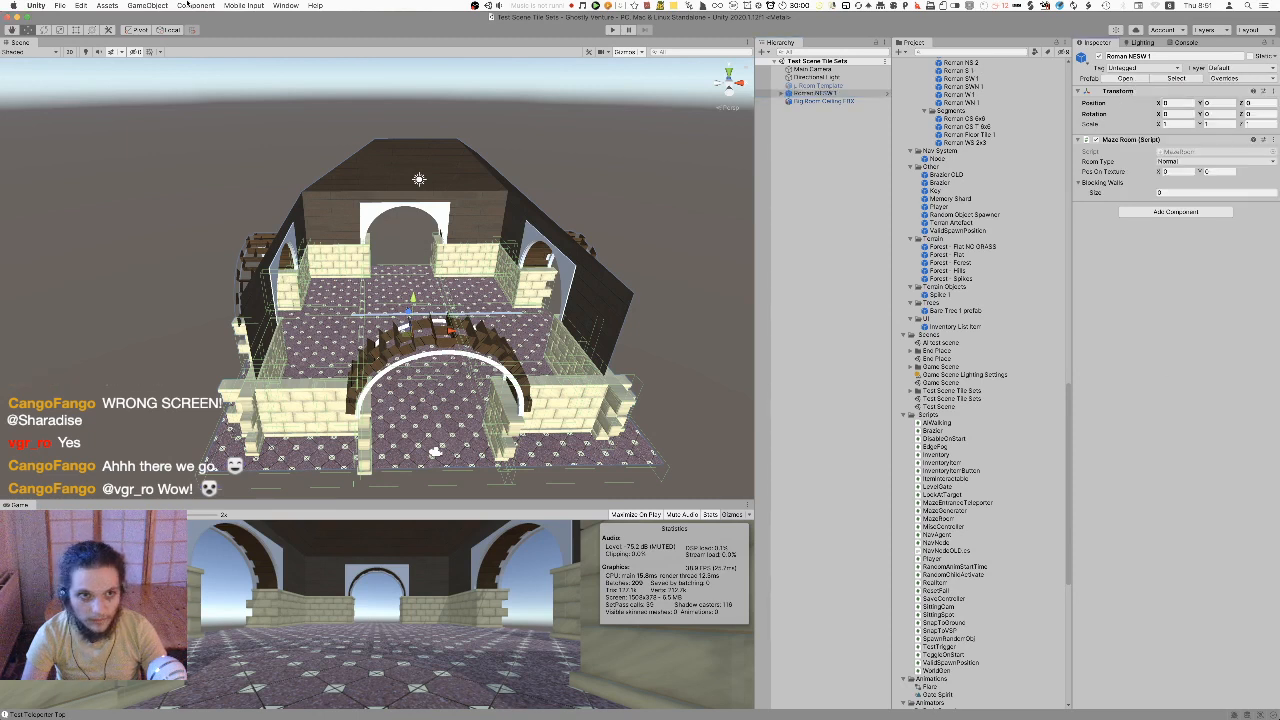
Look through the GameObject and Edit commands, and search all commands for "prefab" to review the matching entries
left_click(149, 5)
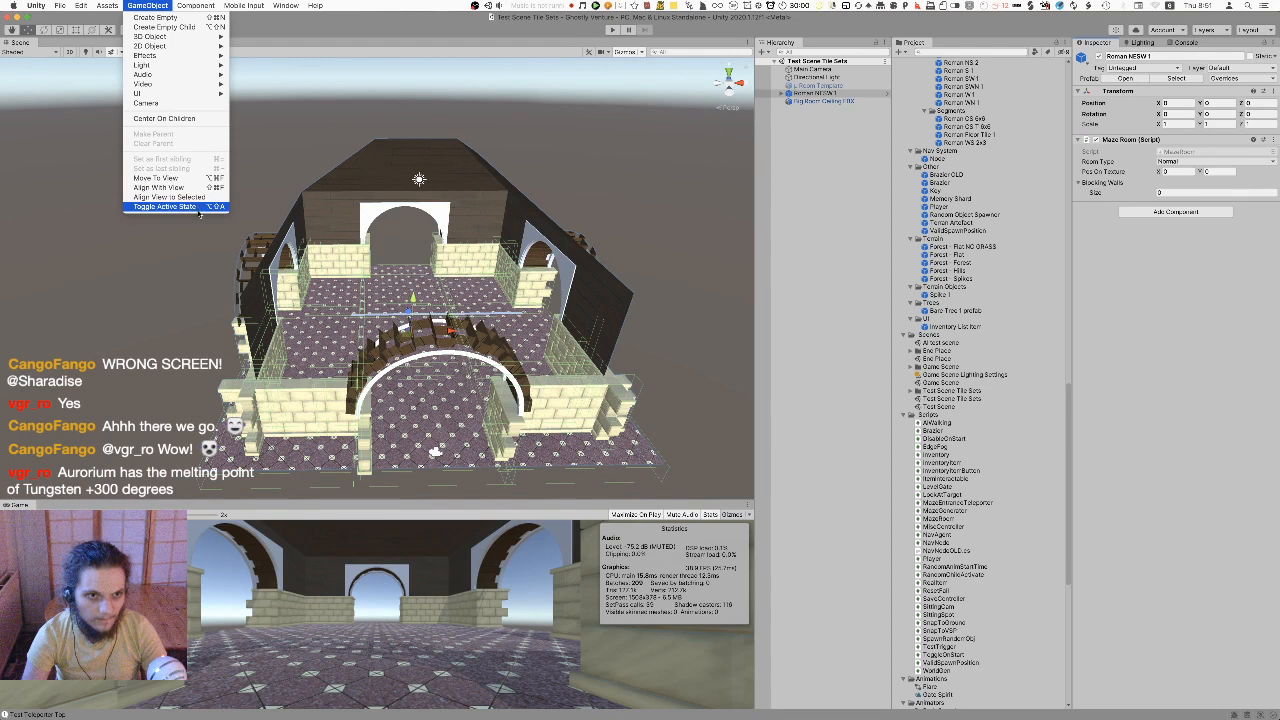
mouse_move(81, 5)
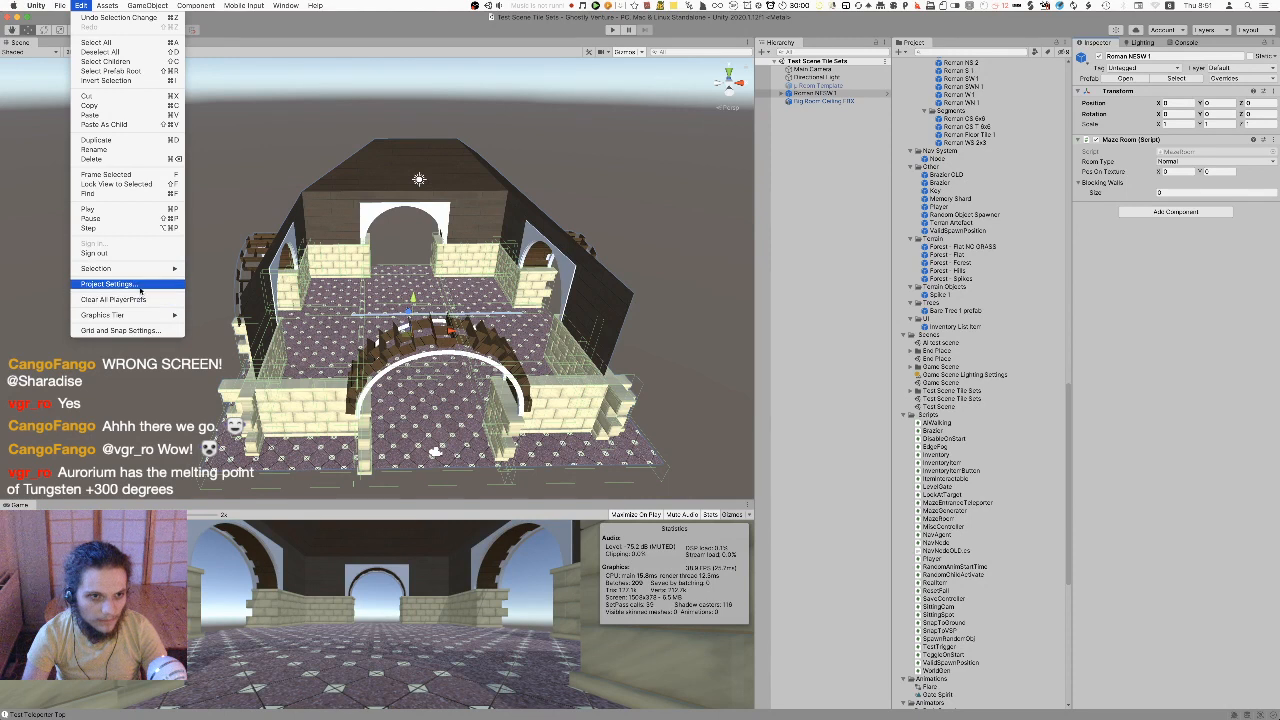
mouse_move(139, 317)
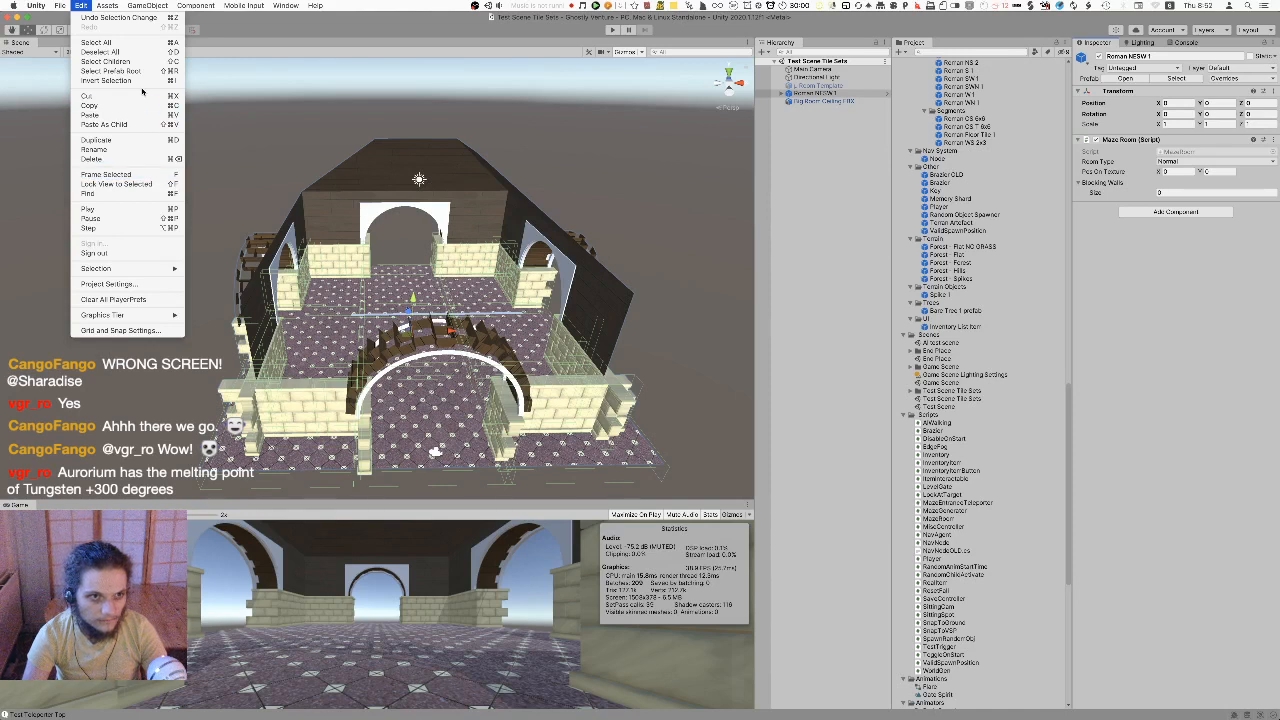
left_click(315, 6)
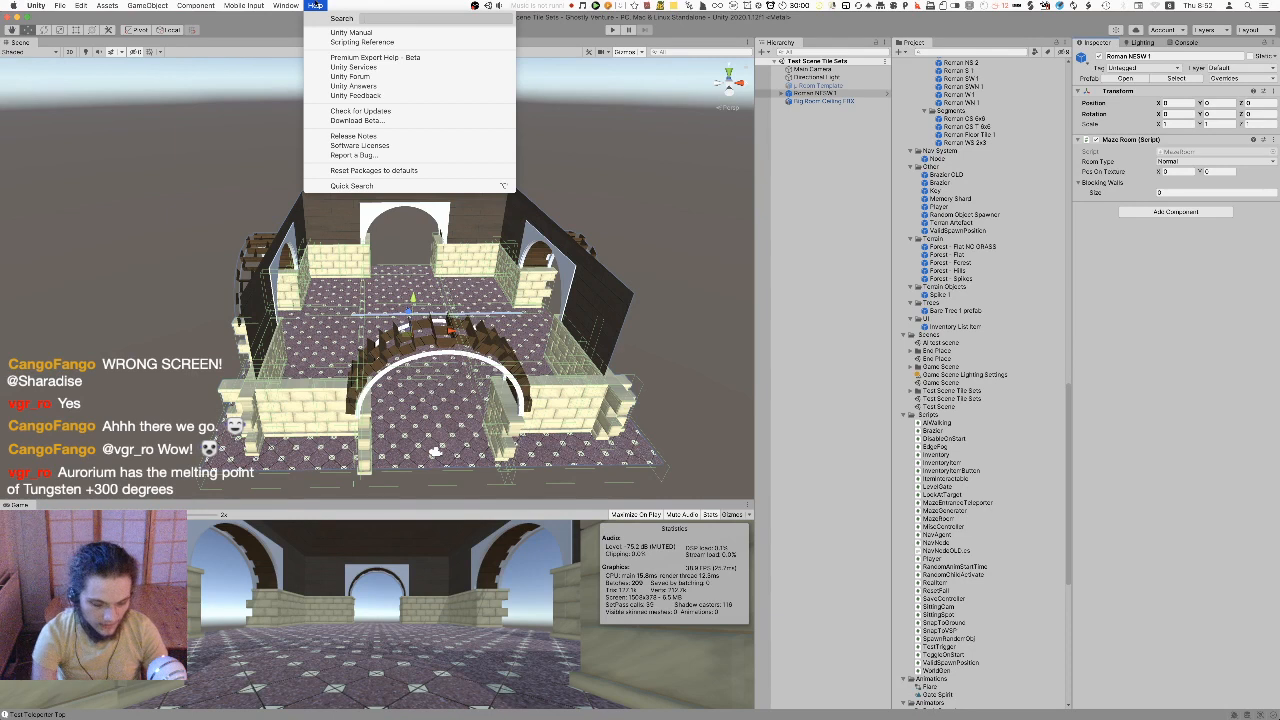
type("prefab")
key("Down")
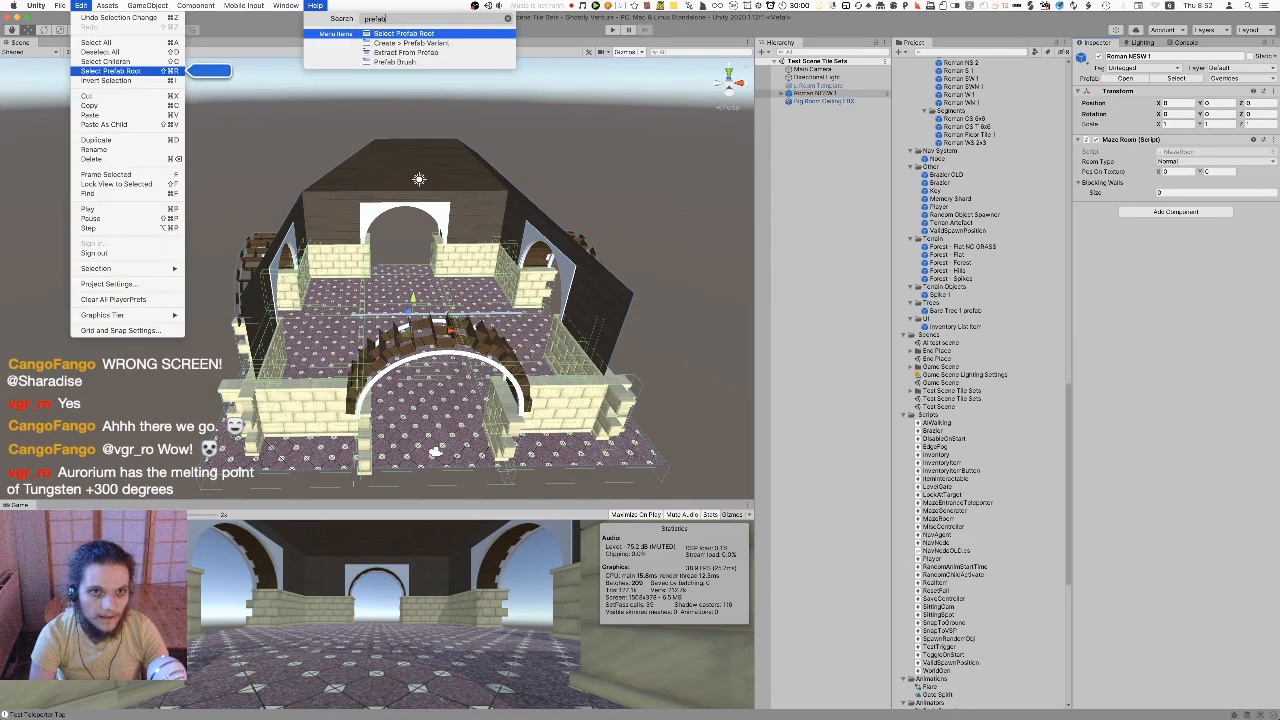
key("Down")
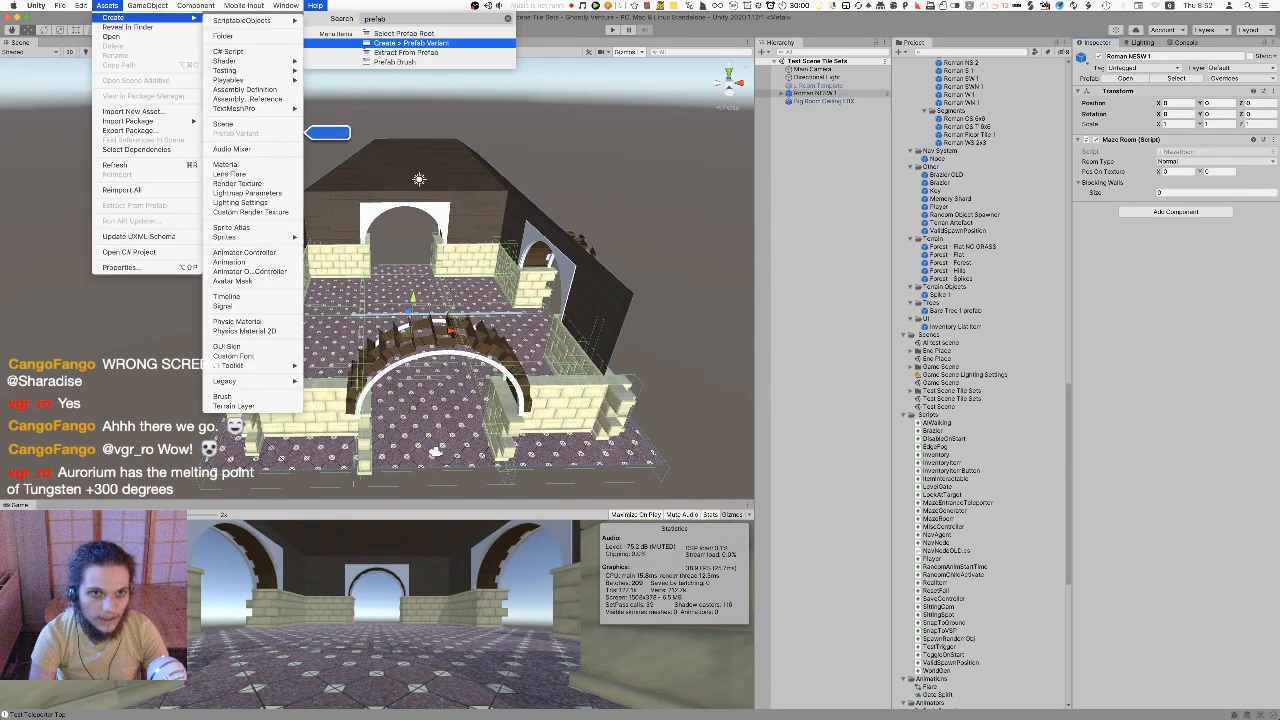
key("Down")
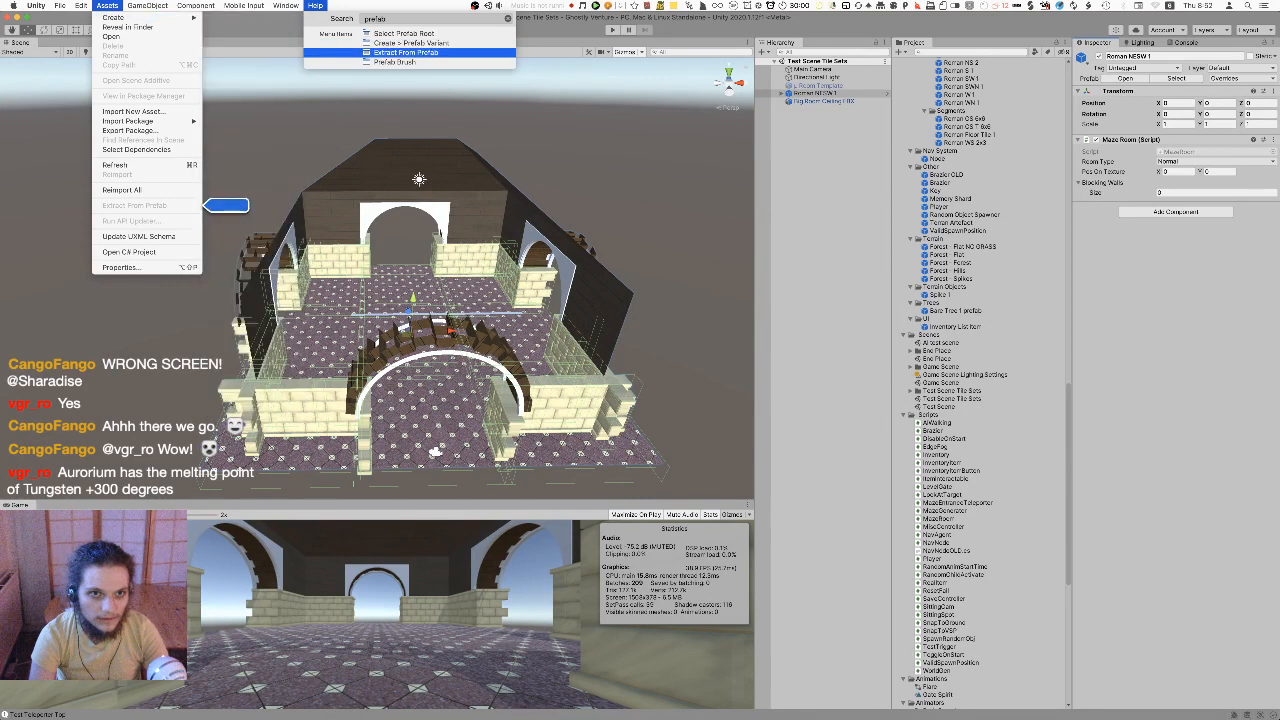
key("Down")
key("Up")
key("Escape")
key("Escape")
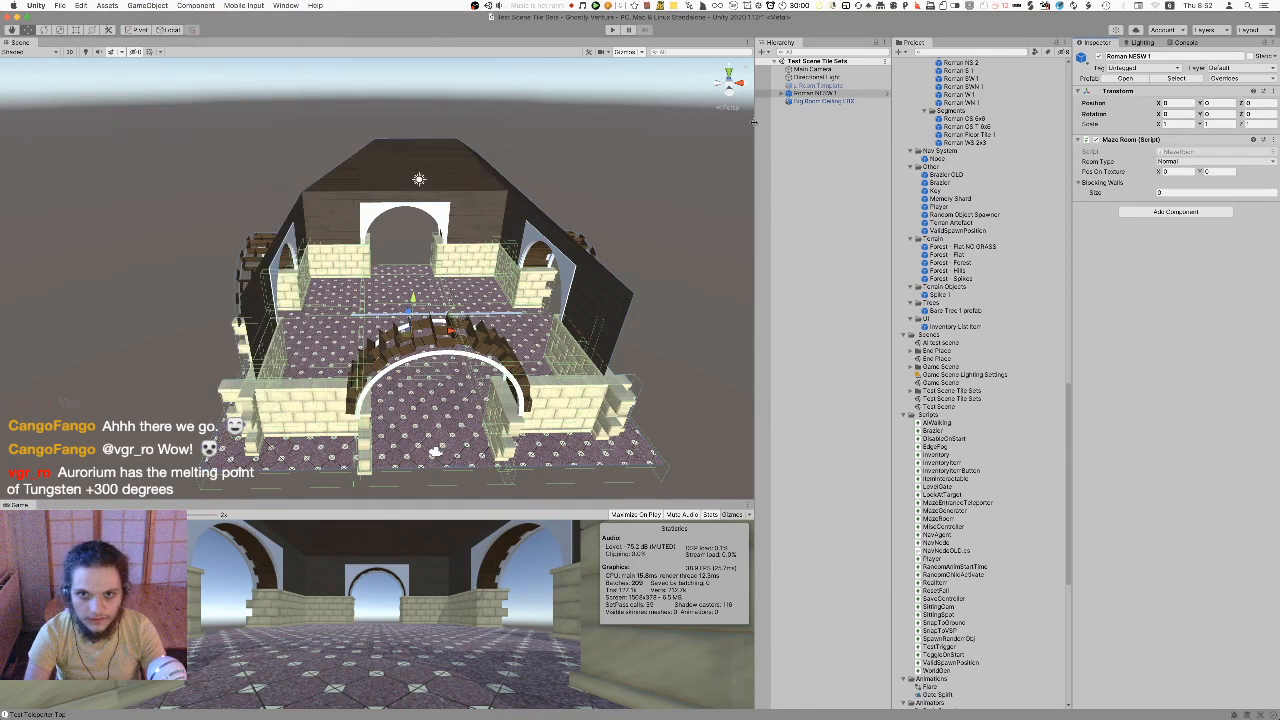
right_click(865, 95)
left_click(854, 95)
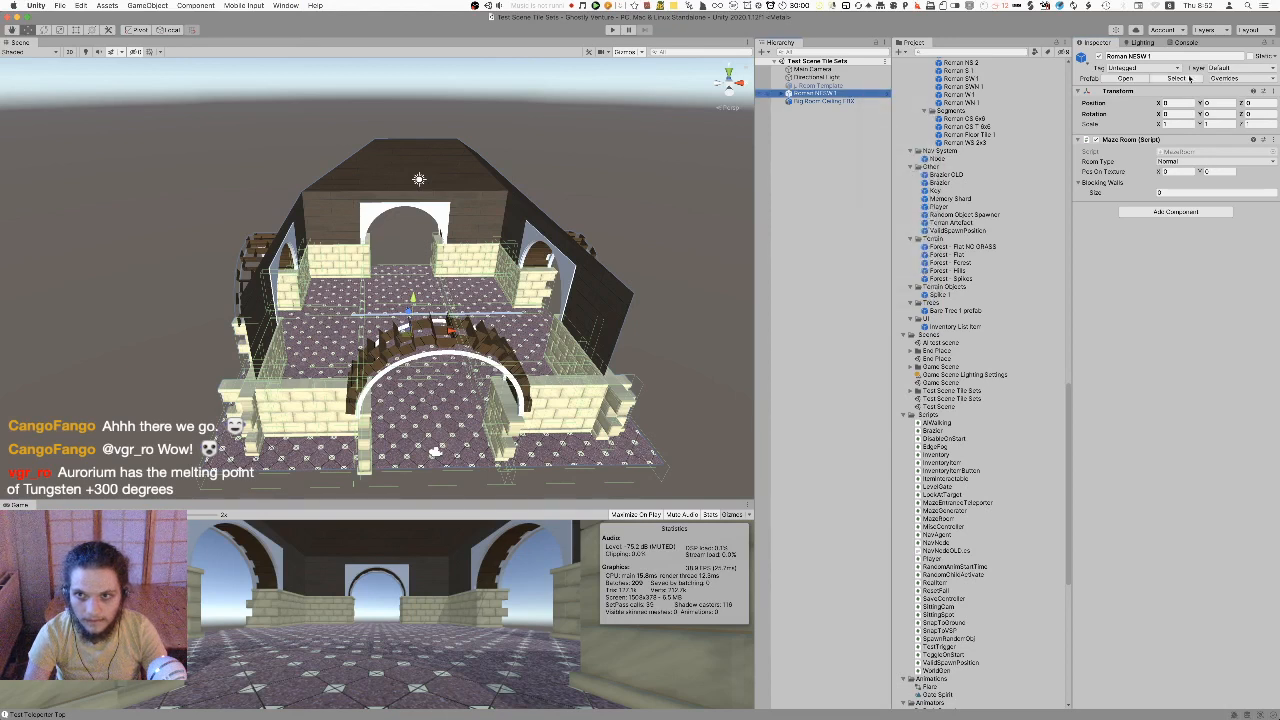
left_click(1088, 67)
left_click(886, 94)
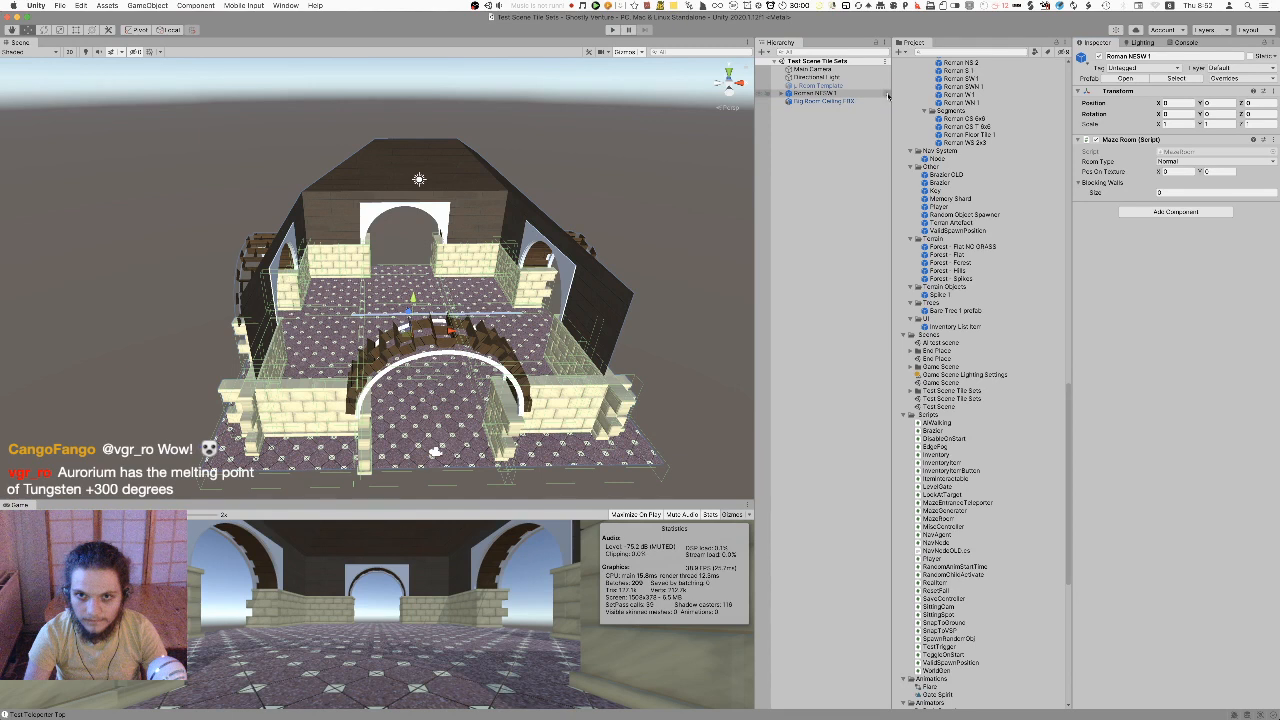
left_click(761, 63)
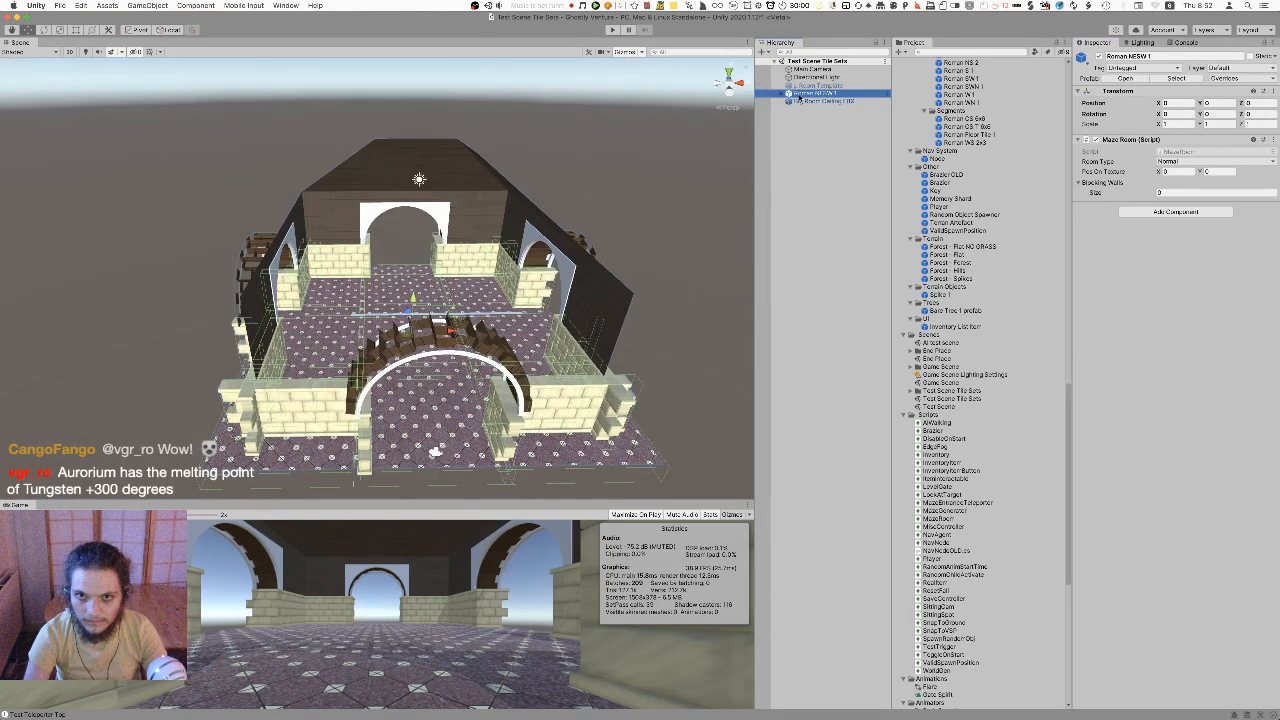
Examine the Roman room's arches, stone walls, floor and wooden ceiling from several angles and distances outside the building
right_click_drag(583, 220, 364, 260)
key("d")
key("w")
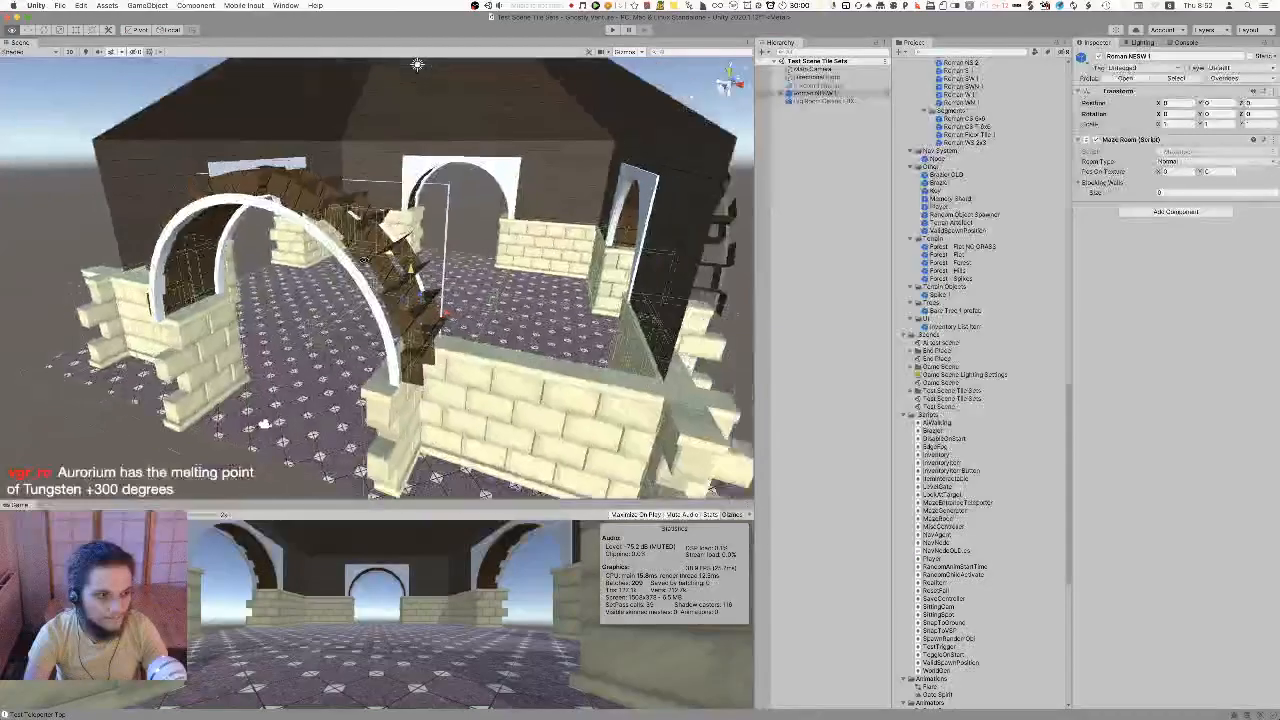
key("f")
right_click_drag(426, 300, 424, 294)
key("w")
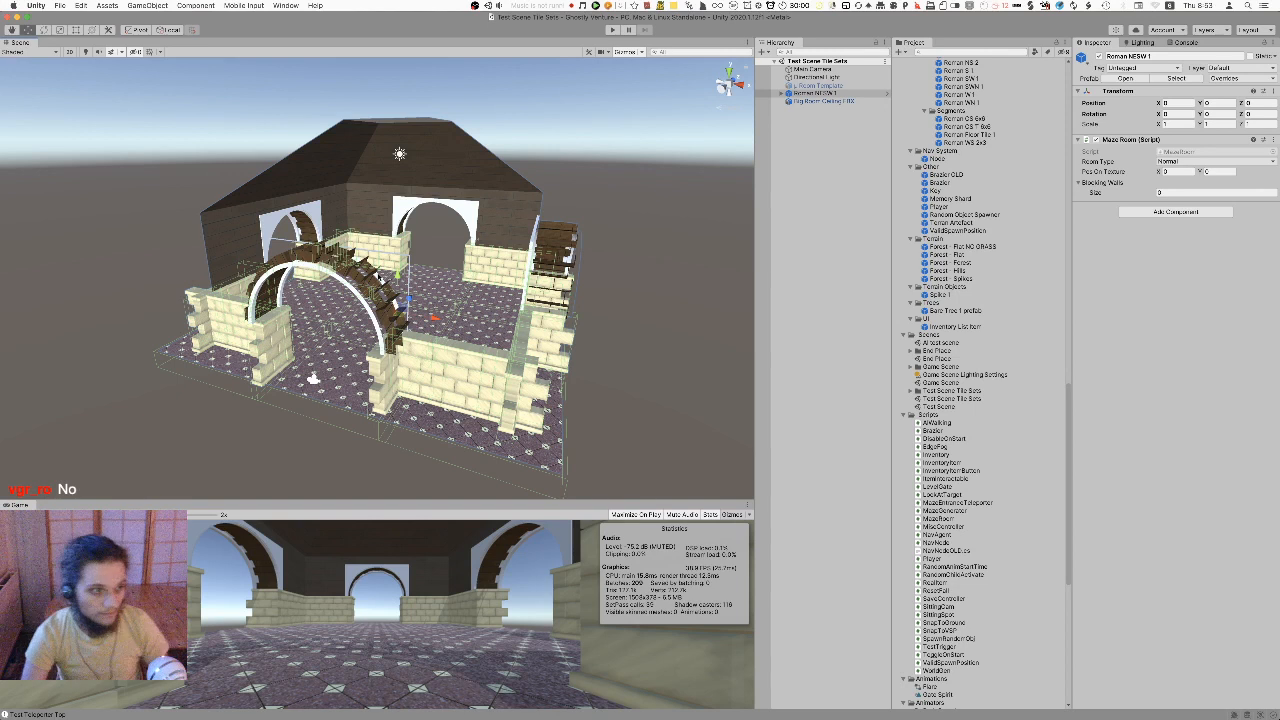
right_click_drag(531, 288, 436, 284)
key("w")
left_click(436, 284)
scroll(436, 284, "down", 8)
left_click_drag(436, 284, 352, 247, "alt")
scroll(405, 329, "down", 2)
scroll(352, 249, "down", 3)
right_click_drag(391, 260, 382, 259)
key("w")
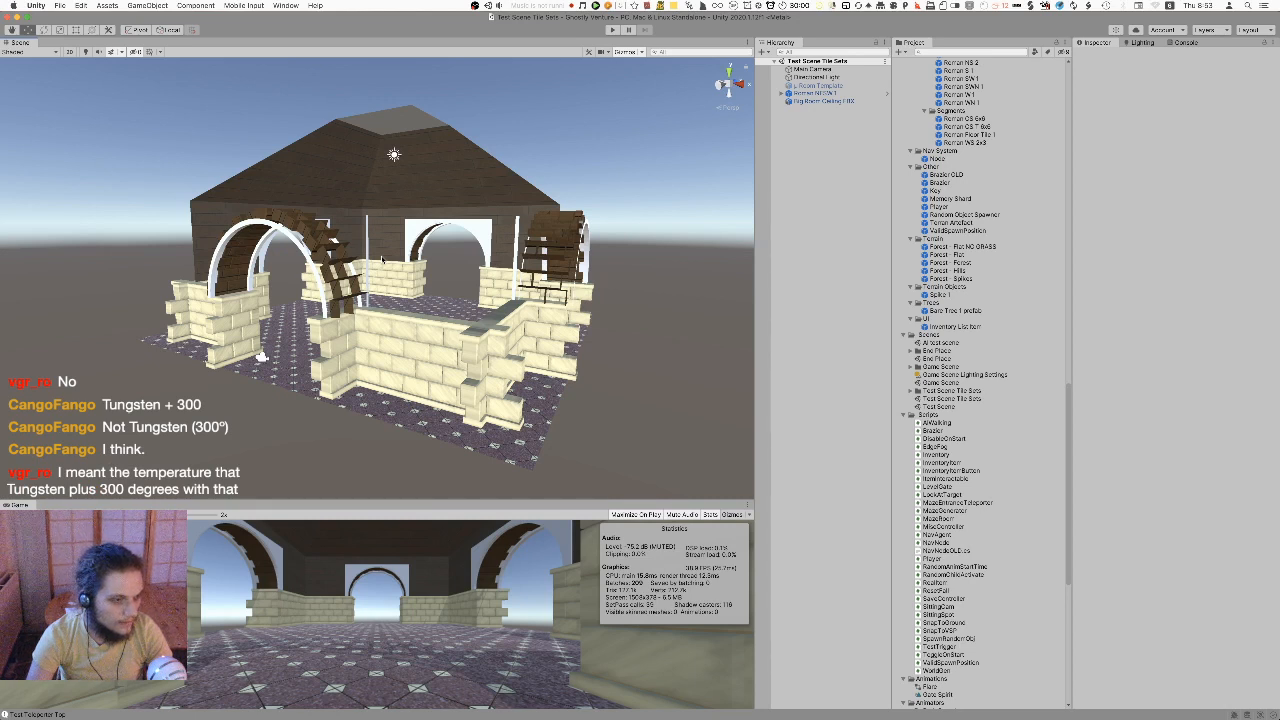
left_click_drag(448, 298, 476, 285, "alt")
scroll(476, 285, "down", 3)
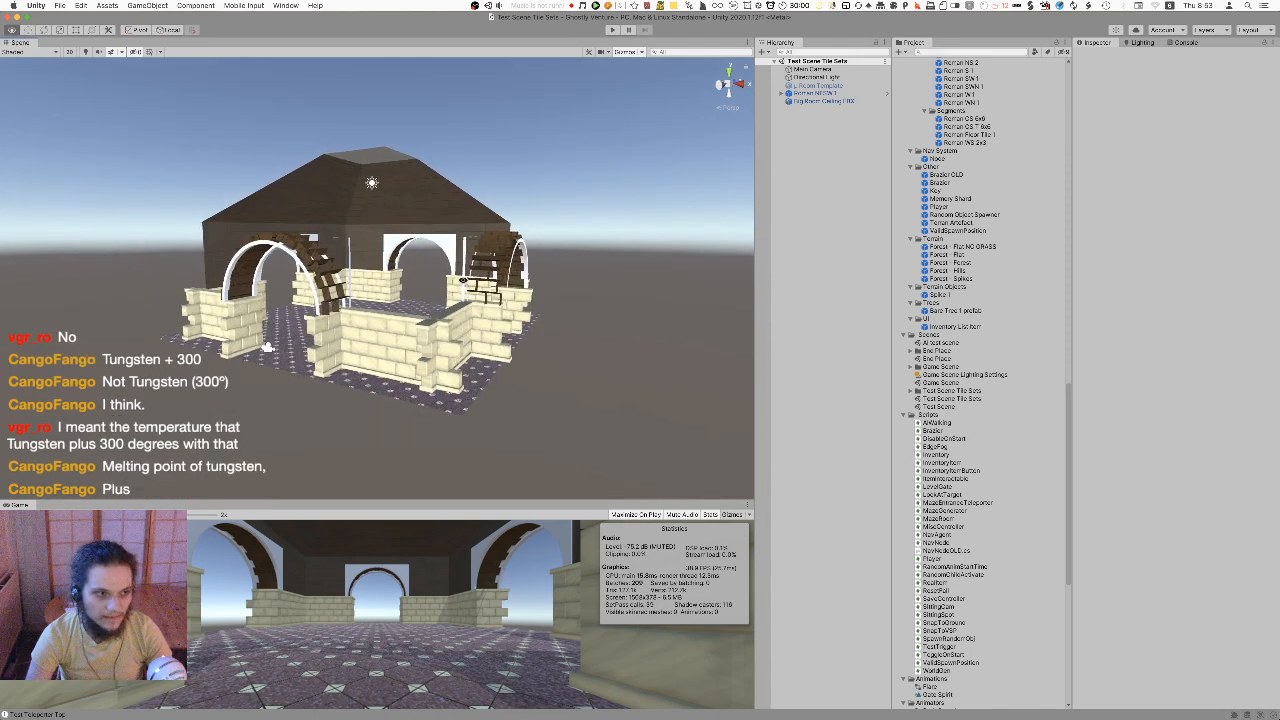
scroll(470, 288, "up", 3)
right_click_drag(479, 273, 474, 276)
key("w")
key("w")
key("a")
key("d")
key("a")
key("d")
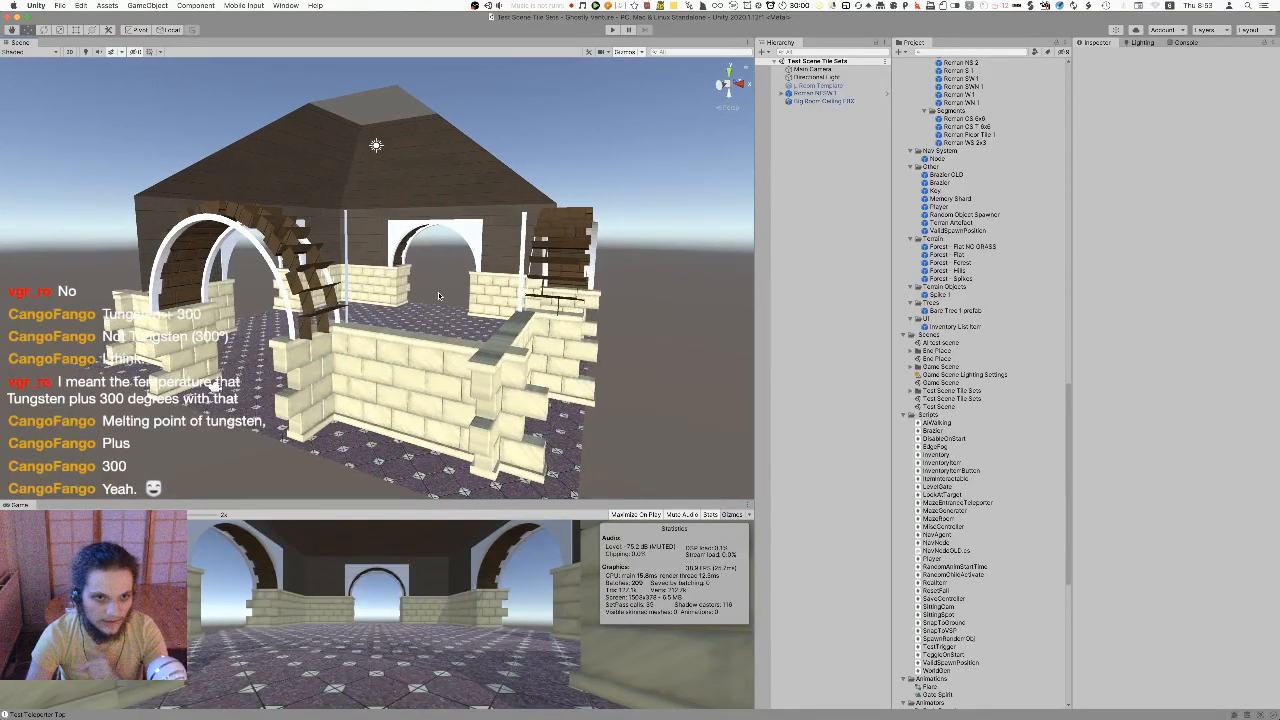
Add a new cube to the scene while looking at the interior of the Roman room
scroll(895, 188, "up", 5)
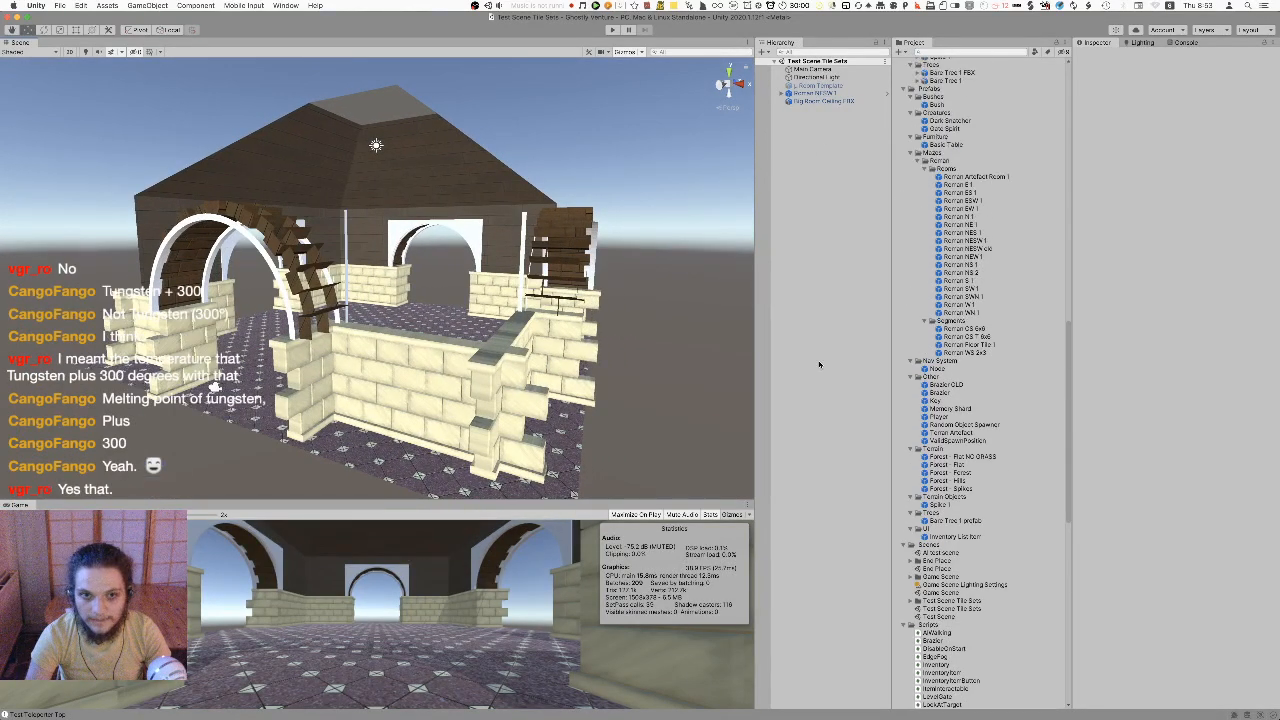
key("w")
mouse_move(380, 321)
right_mouse_down()
mouse_move(646, 280)
mouse_move(352, 330)
mouse_move(402, 333)
right_mouse_up()
key("s")
key("w")
right_click(820, 228)
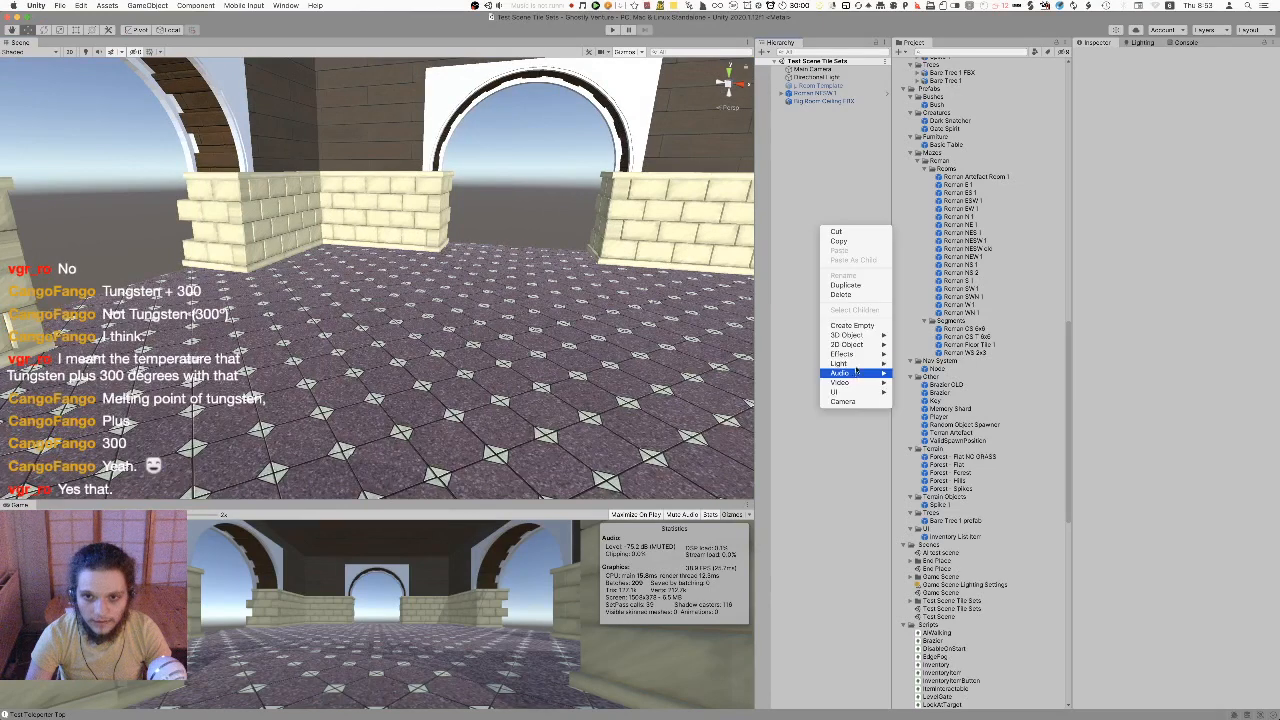
mouse_move(847, 335)
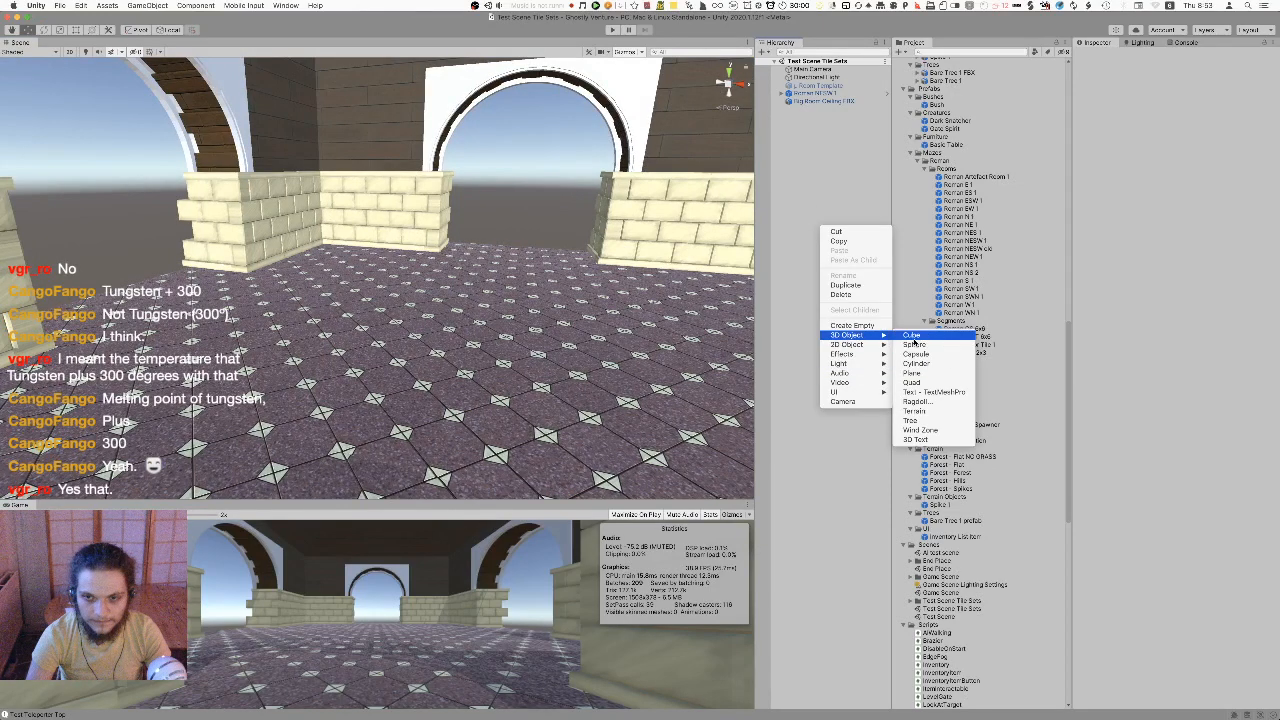
left_click(913, 338)
Set the new cube's position to 0, 0, 0 and raise it vertically above the room's floor
key("w")
right_click_drag(580, 300, 510, 274)
left_click(1177, 95)
type("0")
key("Tab")
type("0")
key("Tab")
type("0")
type("sd")
left_click_drag(476, 362, 470, 268, "super")
key("d")
right_click_drag(470, 268, 364, 269)
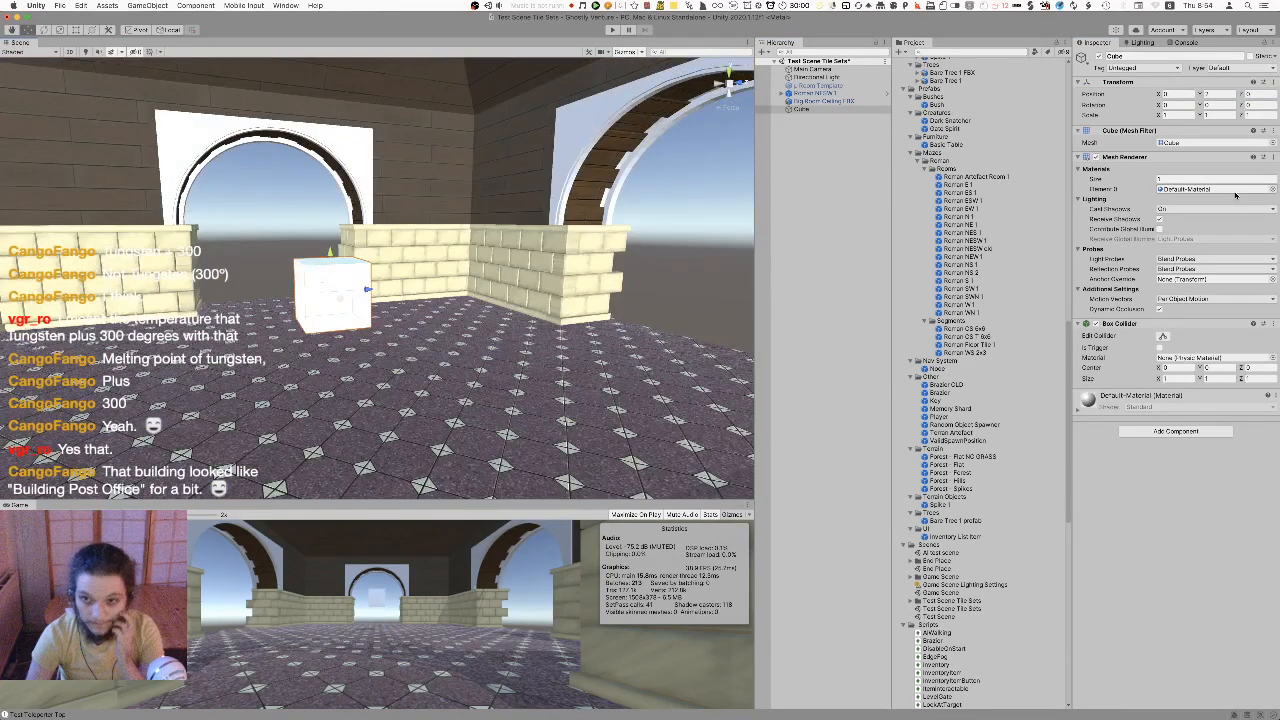
Scale the cube into a thin square panel with X 0.1, Y 3 and Z 3
left_click(1170, 115)
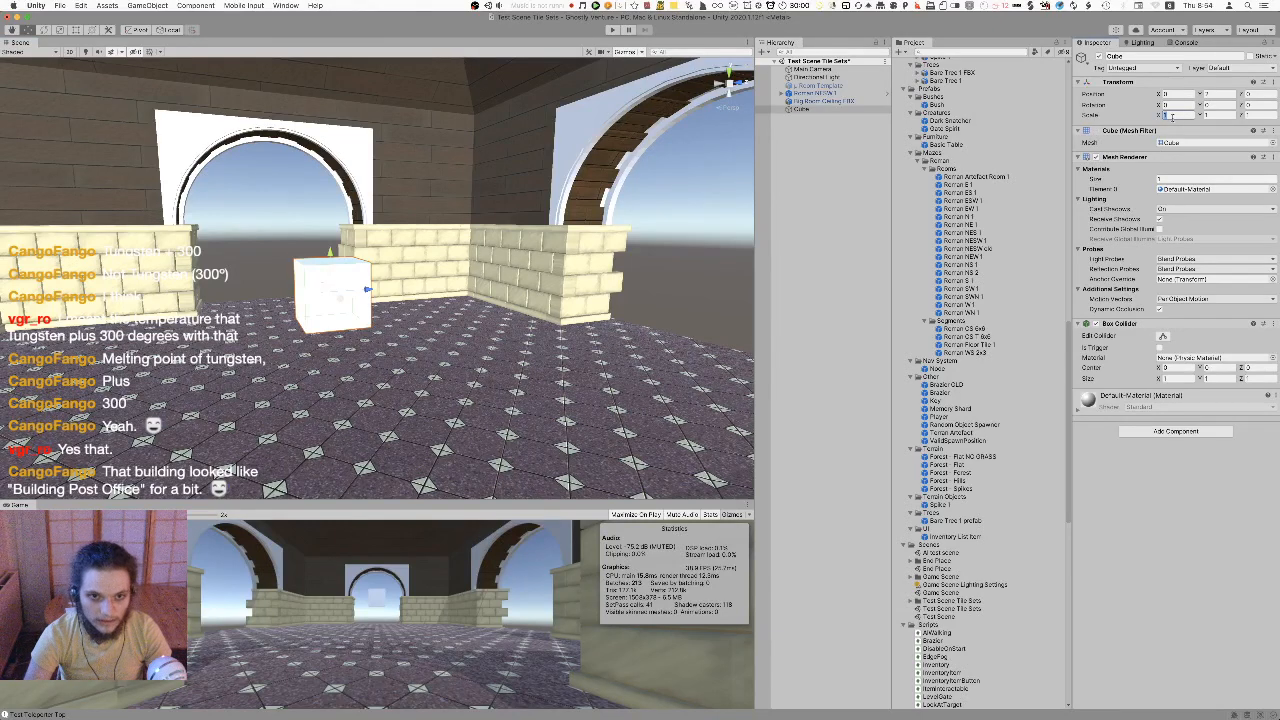
type("2")
key("BackSpace")
type("3")
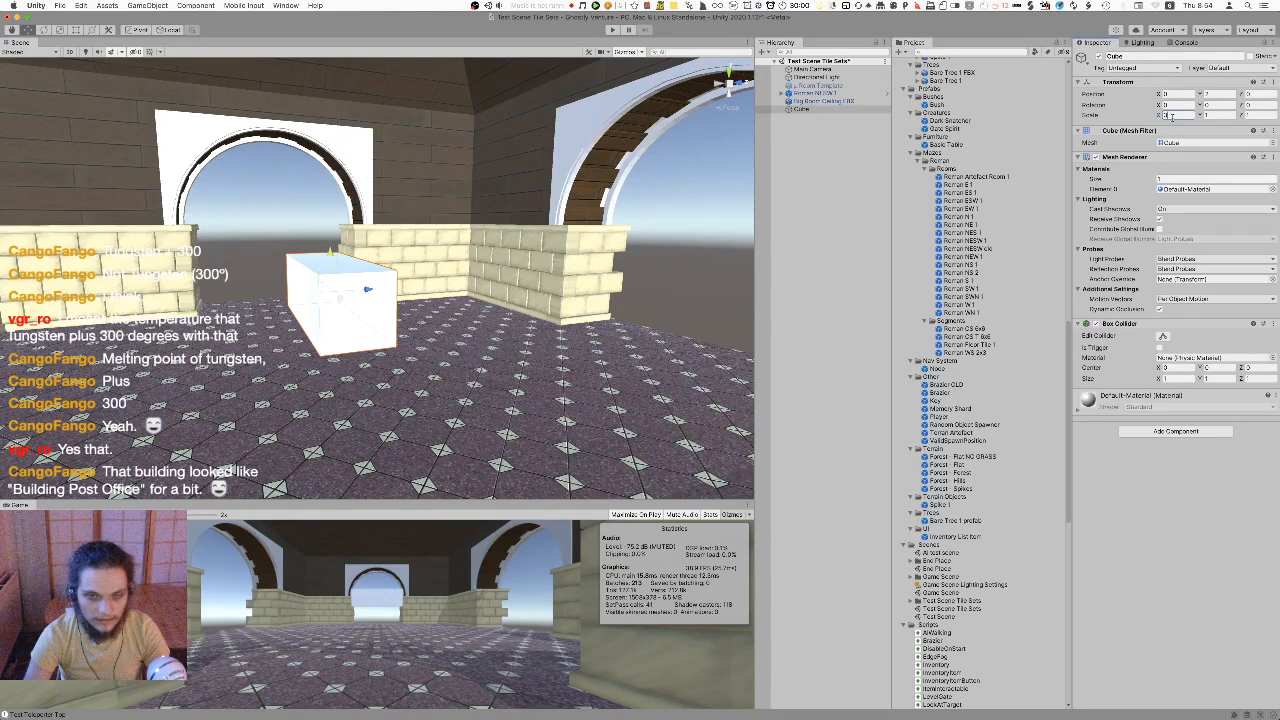
key("BackSpace")
type("0.1")
key("Tab")
type("3")
key("Tab")
type("3")
Try the panel at a scale of 2 in Y and Z, and return both values to 3
left_click(1216, 114)
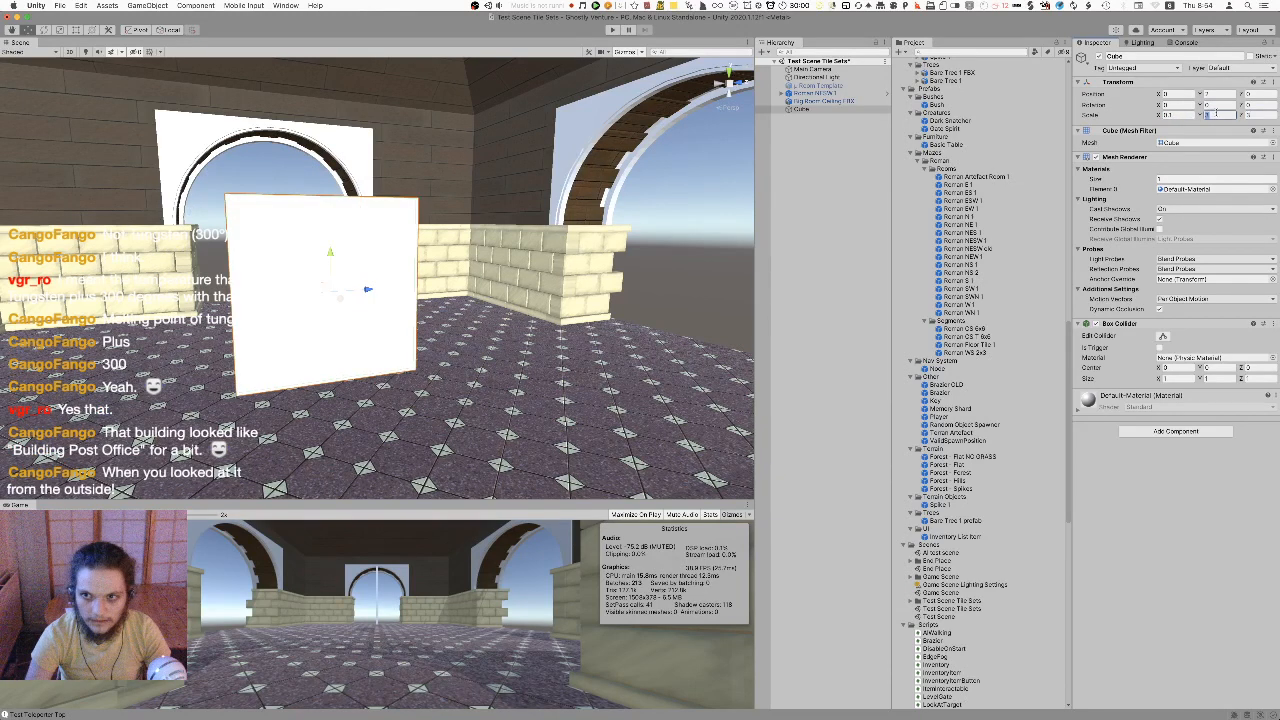
type("2")
key("Tab")
type("2")
right_click_drag(640, 250, 577, 206)
key("d")
key("s")
left_click(1216, 114)
type("3")
key("Tab")
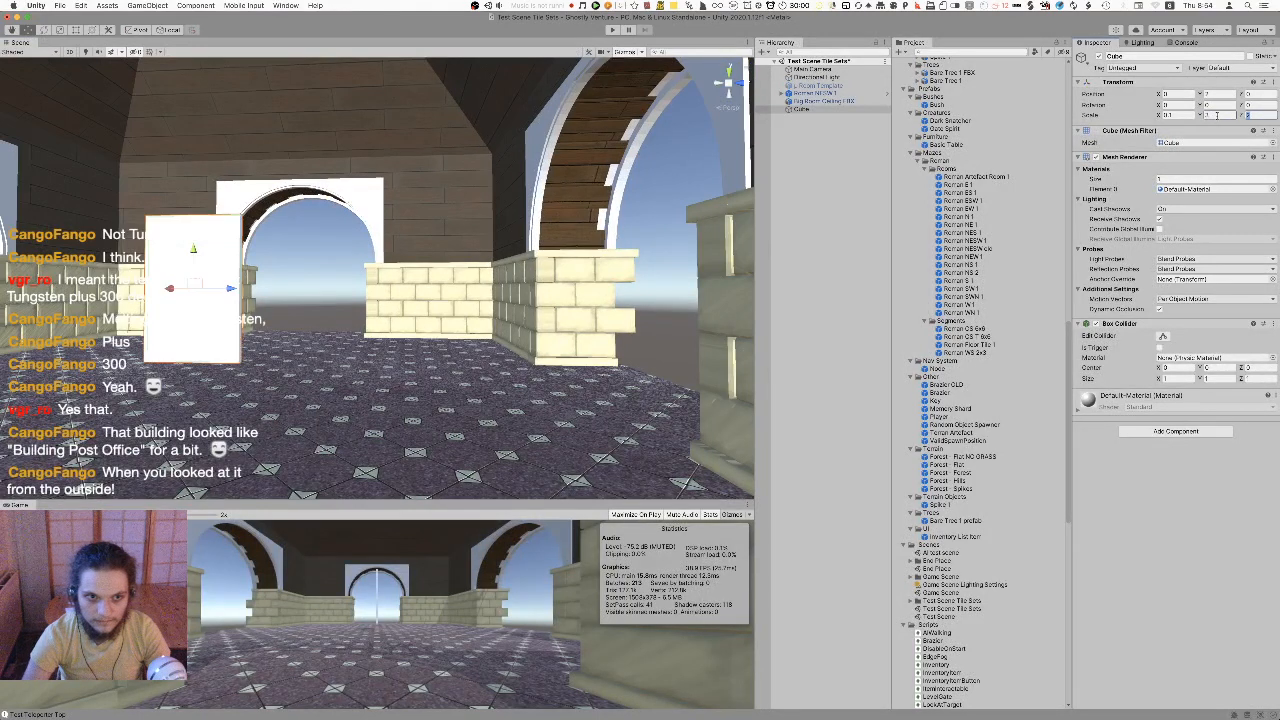
type("3")
Set the panel's Y position to 1.5 so that it stands on the floor
right_click_drag(420, 240, 382, 262)
key("a")
mouse_move(284, 239)
left_mouse_down("super")
mouse_move(282, 273)
mouse_move(282, 228)
left_mouse_up("super")
left_click(1216, 93)
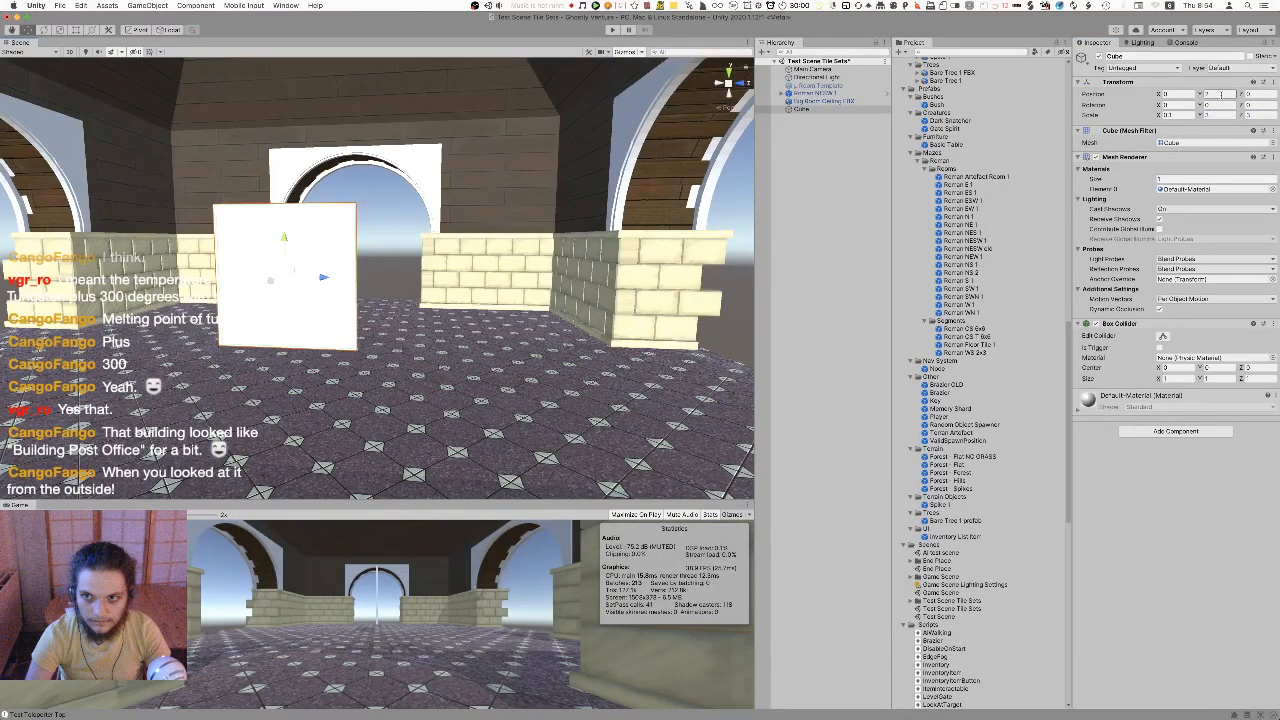
type("1.5")
right_click_drag(486, 246, 528, 258)
key("a")
key("w")
Create a material named "Basic Bricks Mat" in the Roman Tile Set folder of the Mazes models
scroll(960, 380, "up", 15)
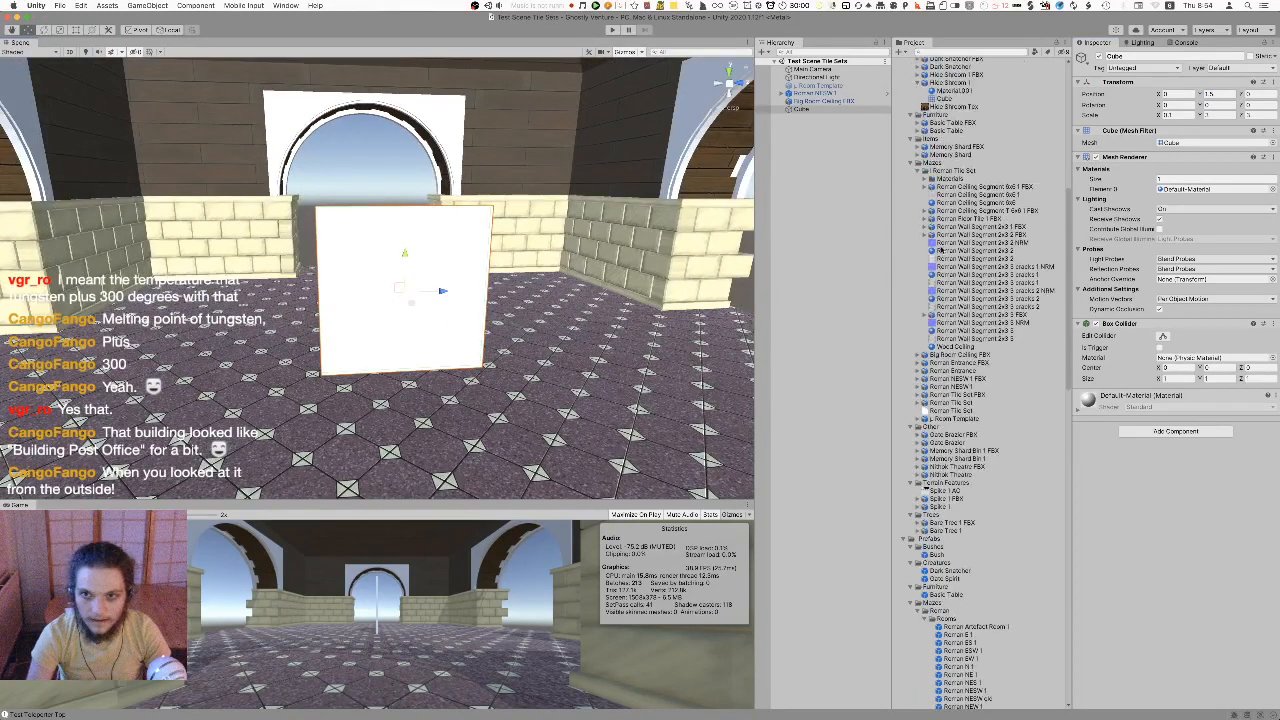
right_click(946, 291)
mouse_move(1000, 294)
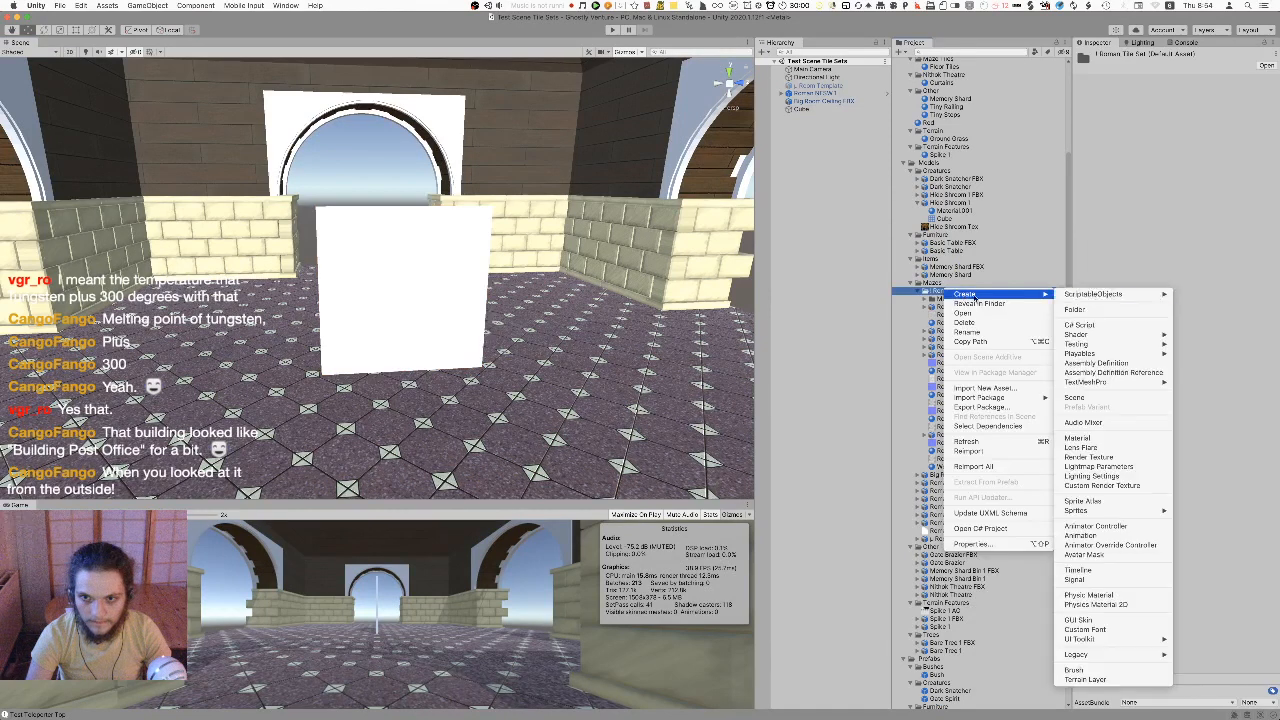
left_click(1085, 438)
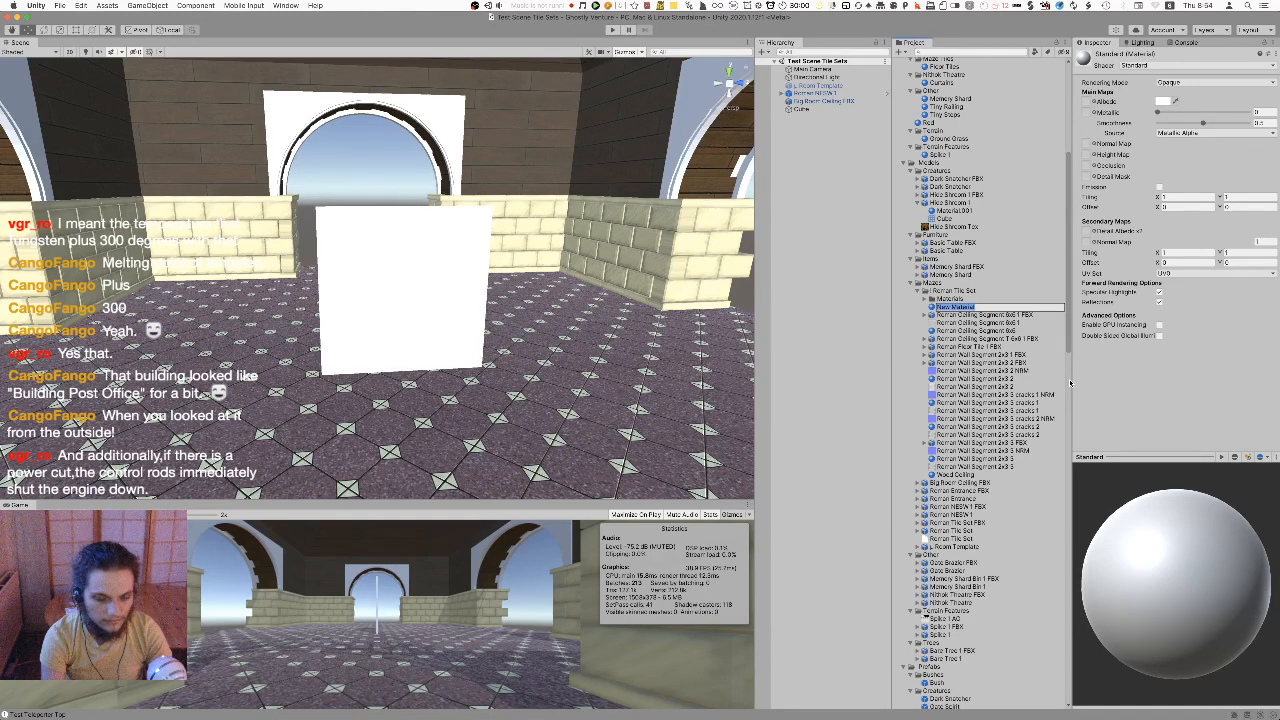
type("Basic Br")
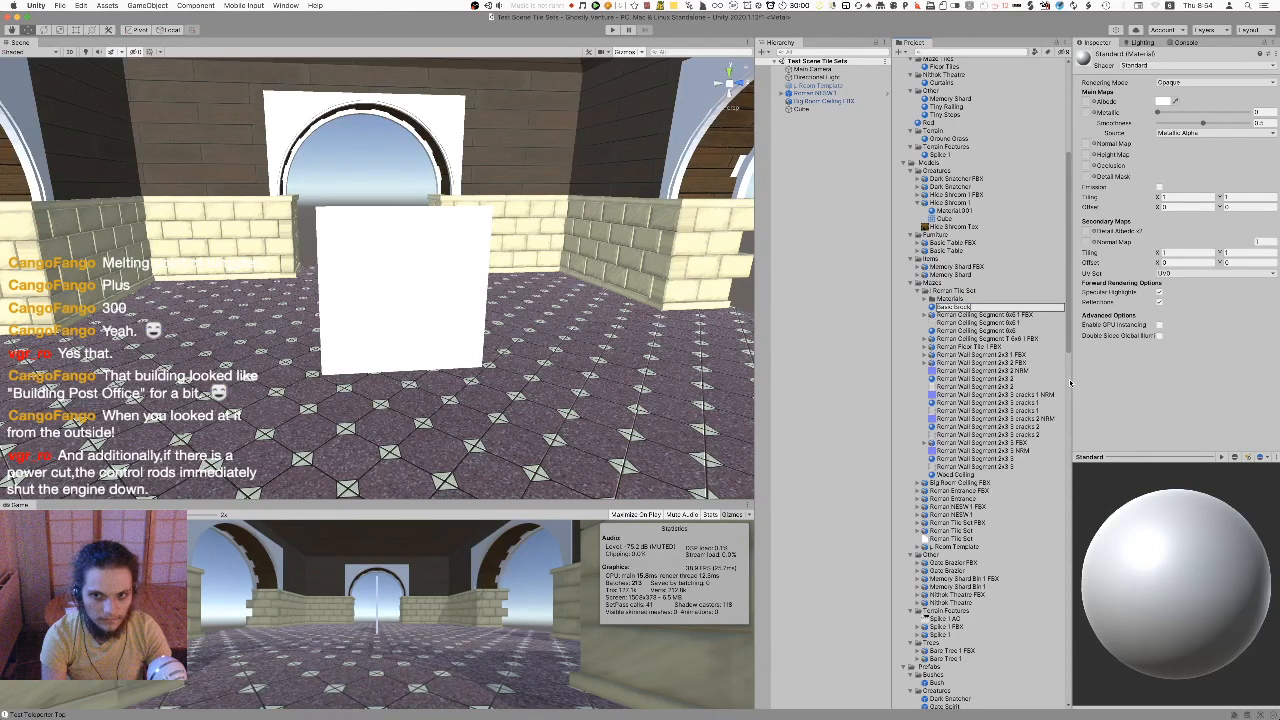
type("icks Ma")
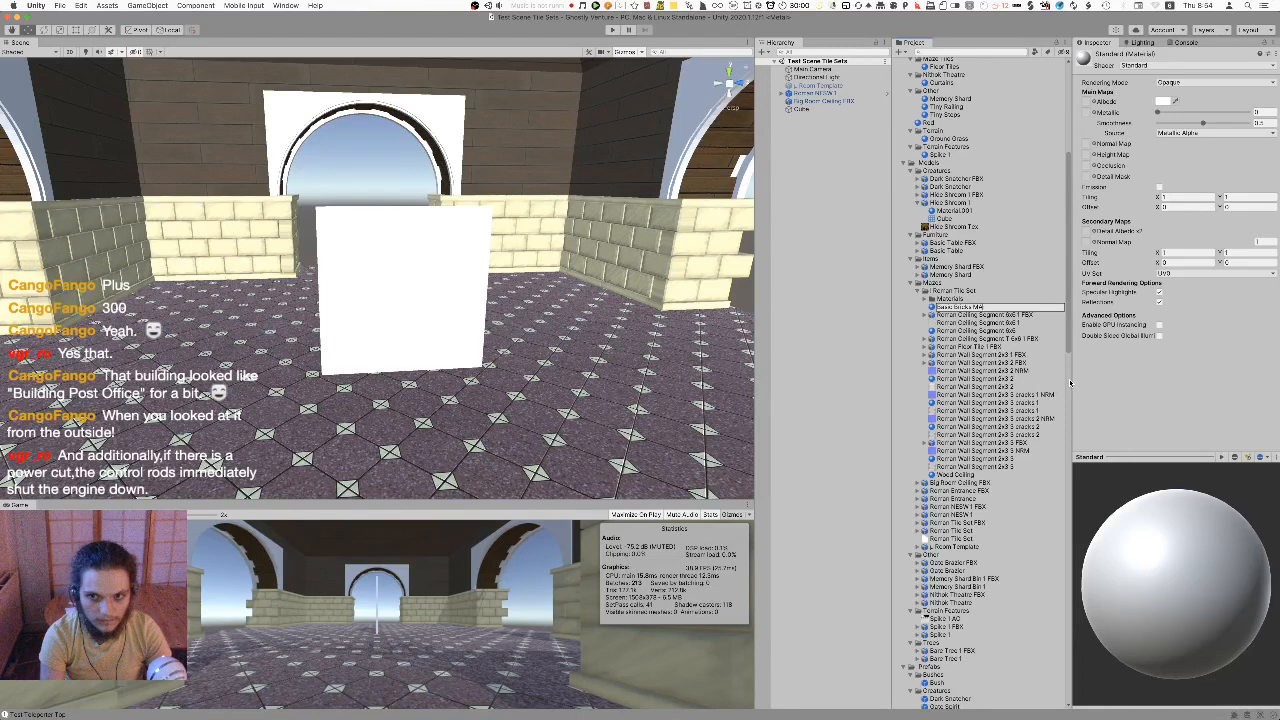
type("t")
key("Return")
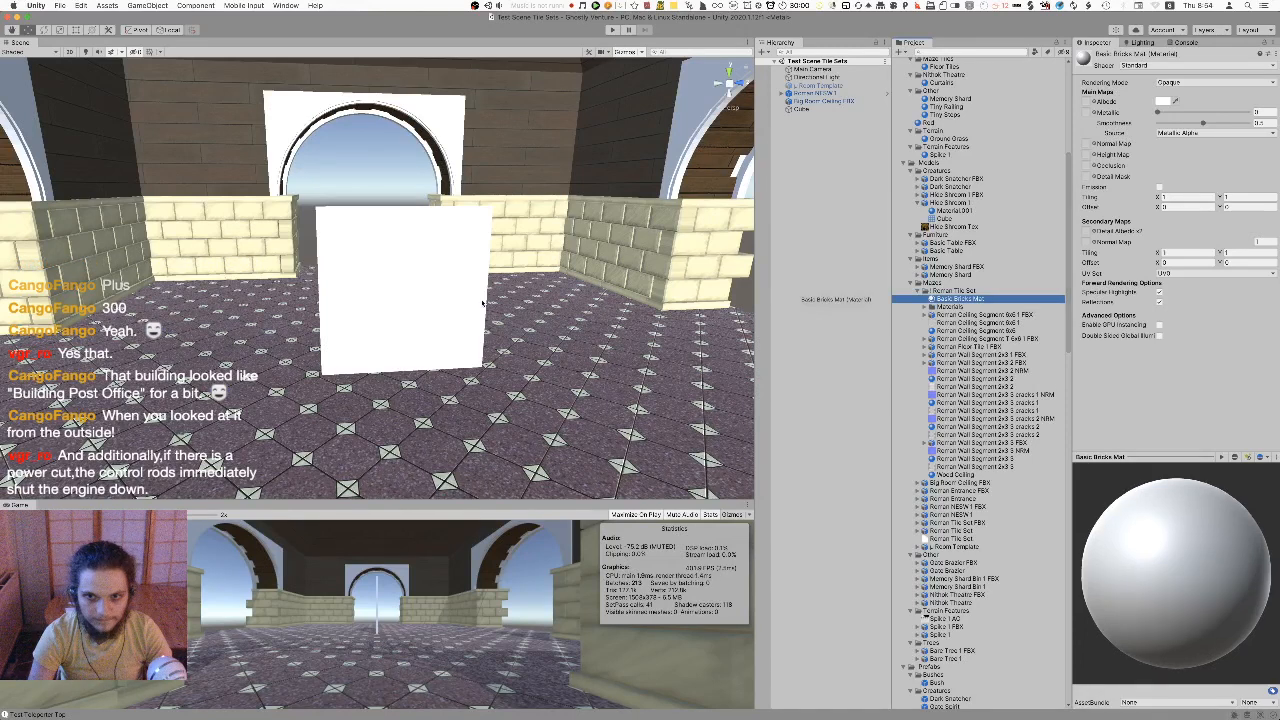
Assign the Basic Bricks texture as Basic Bricks Mat's albedo map and place the brick-textured cube against the wall beside the arch
scroll(1006, 290, "down", 15)
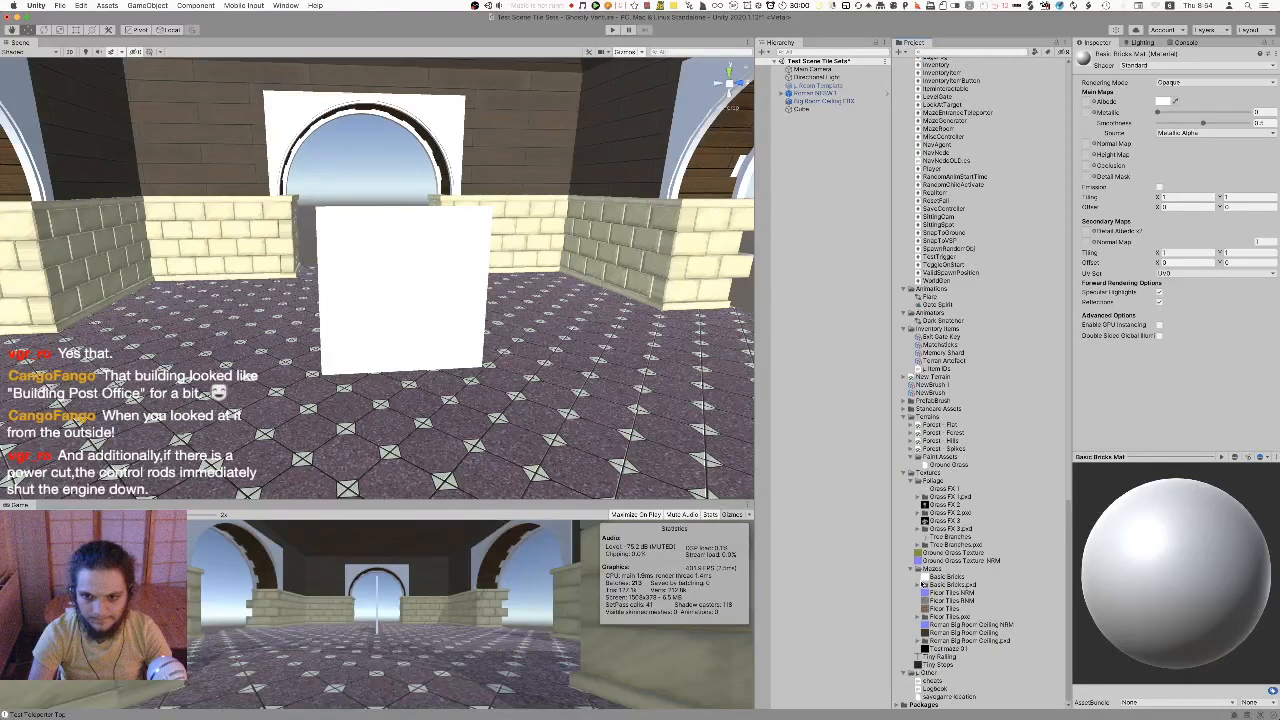
left_click_drag(948, 577, 1086, 102)
left_click_drag(443, 300, 467, 279, "alt")
left_click(438, 306)
scroll(487, 250, "up", 5)
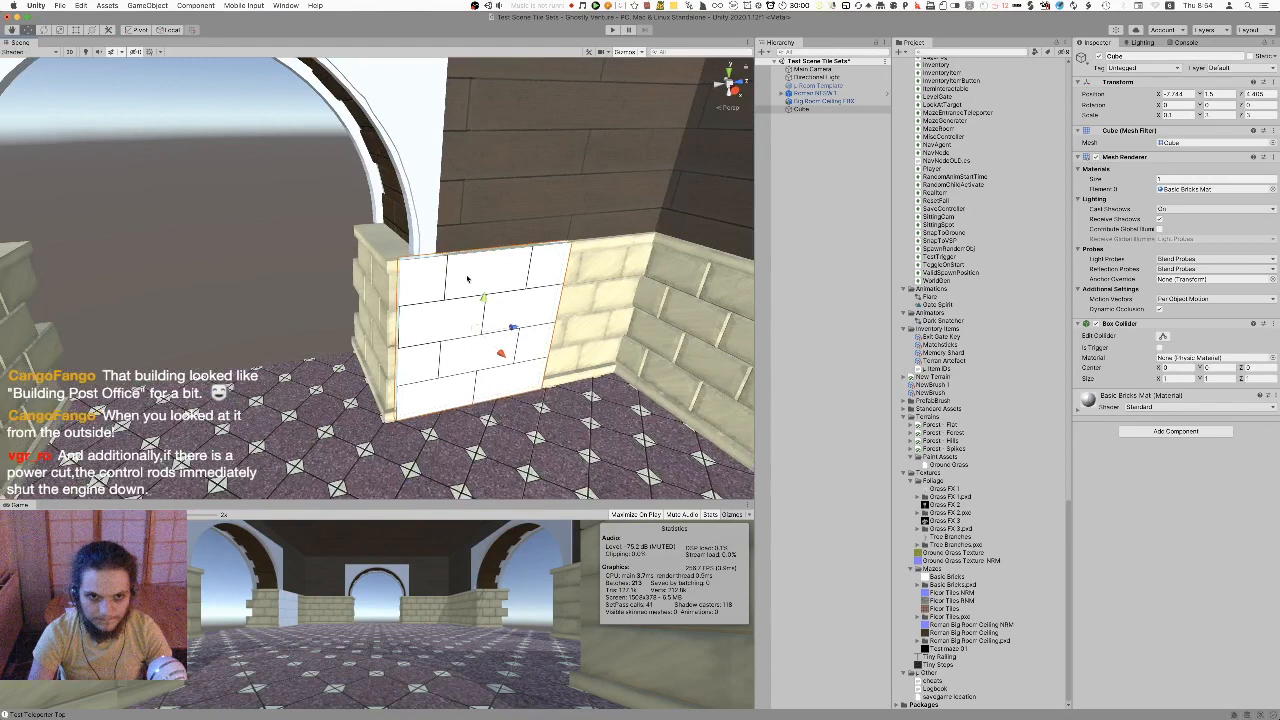
Try to delete the Roman WS 2x3 (6) wall segment beside the brick panel from the Roman NESW 1 room
left_click(607, 287)
key("Right")
left_click(851, 87)
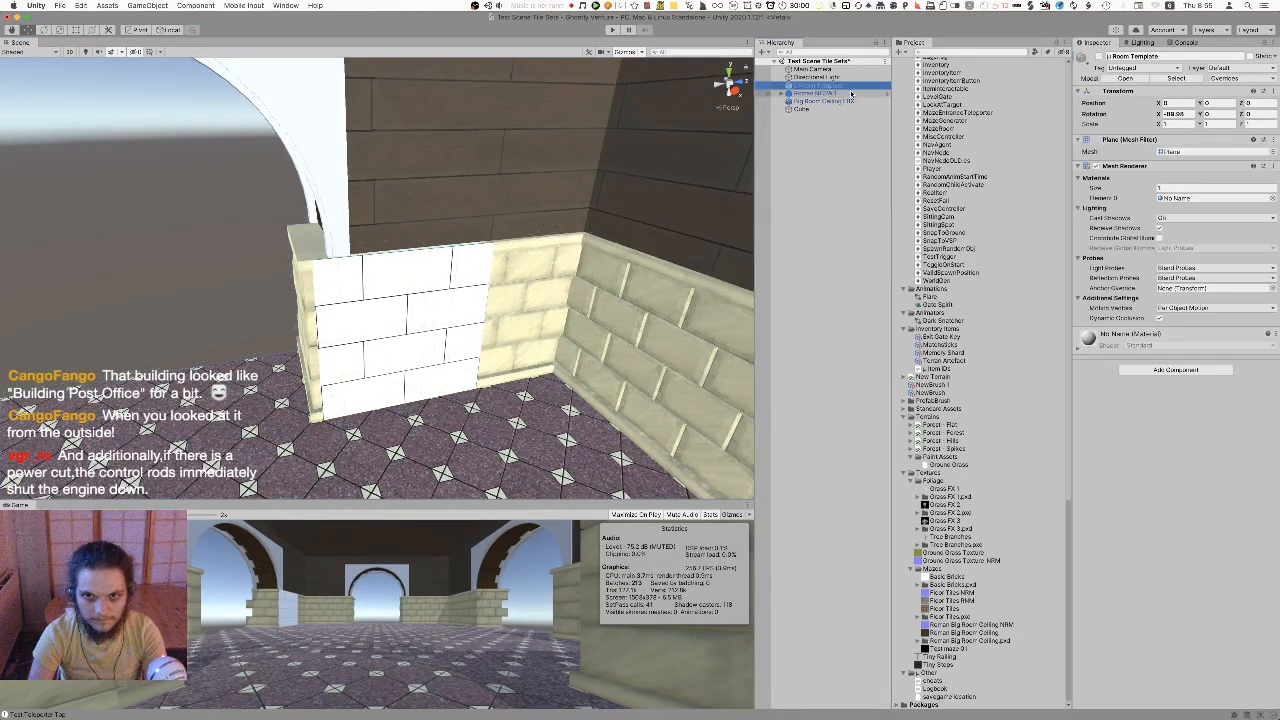
left_click(851, 94)
key("Right")
left_click(487, 281)
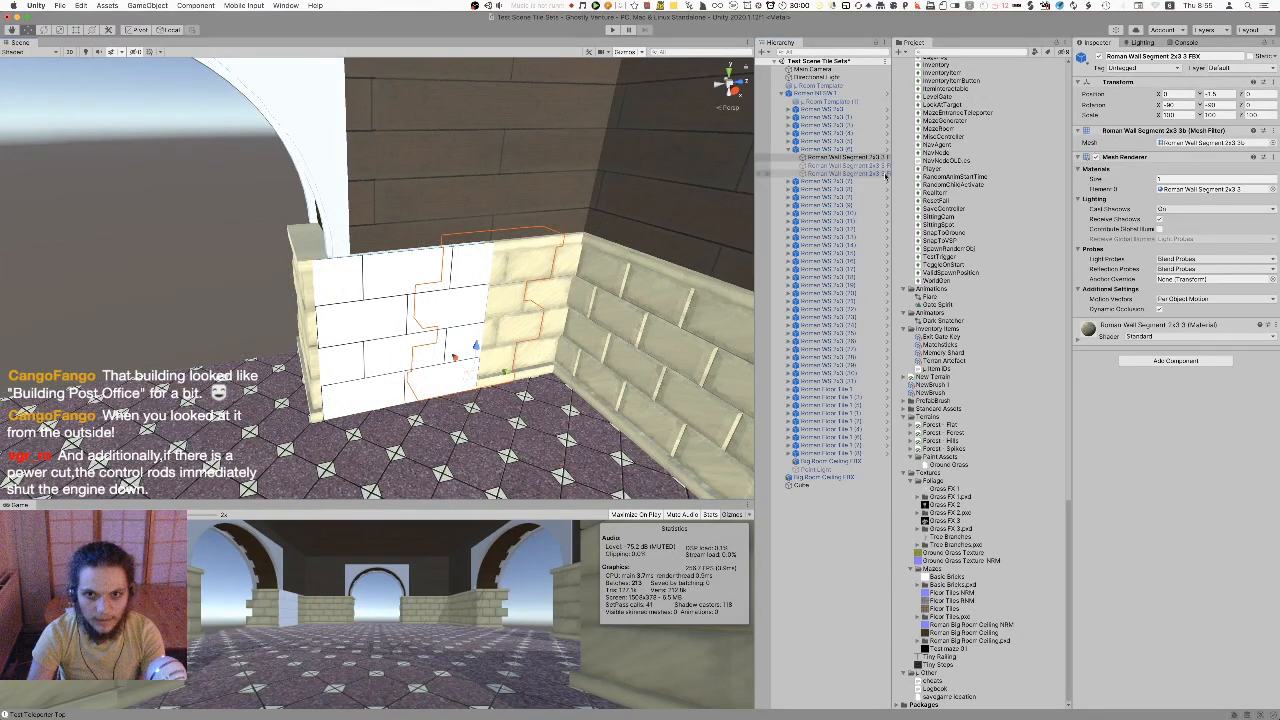
left_click(868, 150)
key("super+BackSpace")
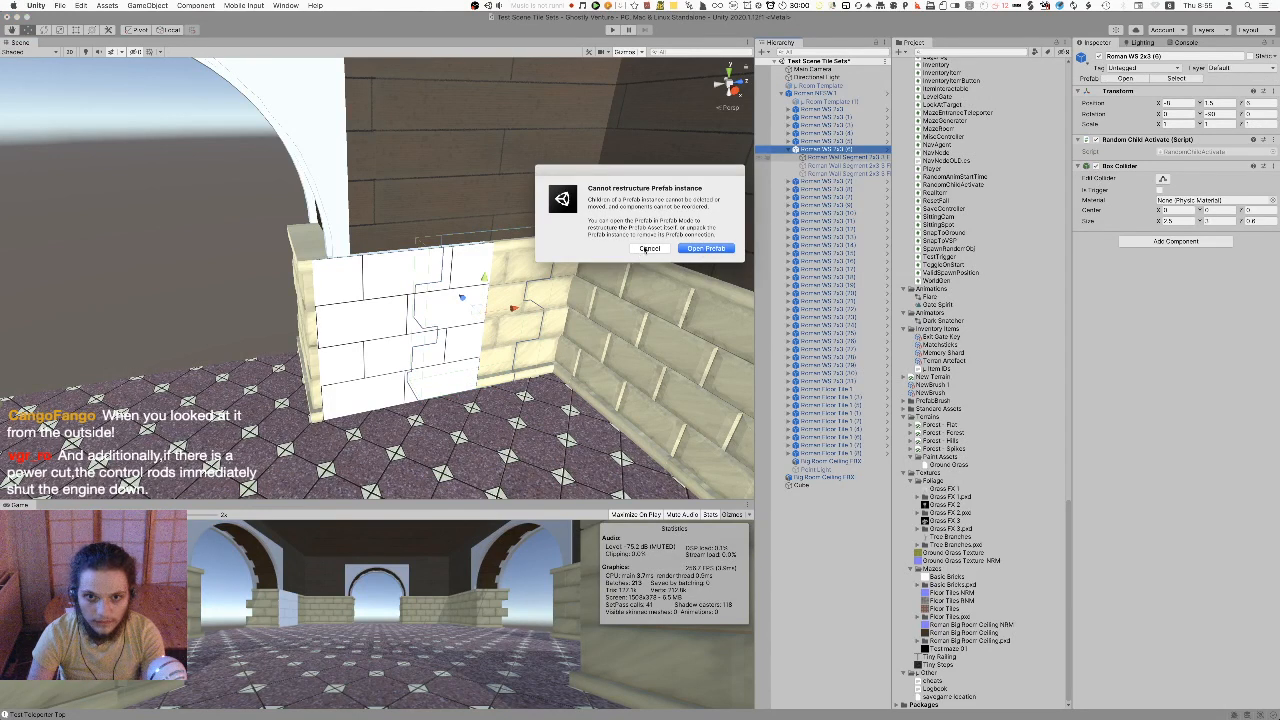
left_click(650, 248)
Collapse the Roman NESW 1 room with it selected and search all commands for "unp"
left_click(849, 91)
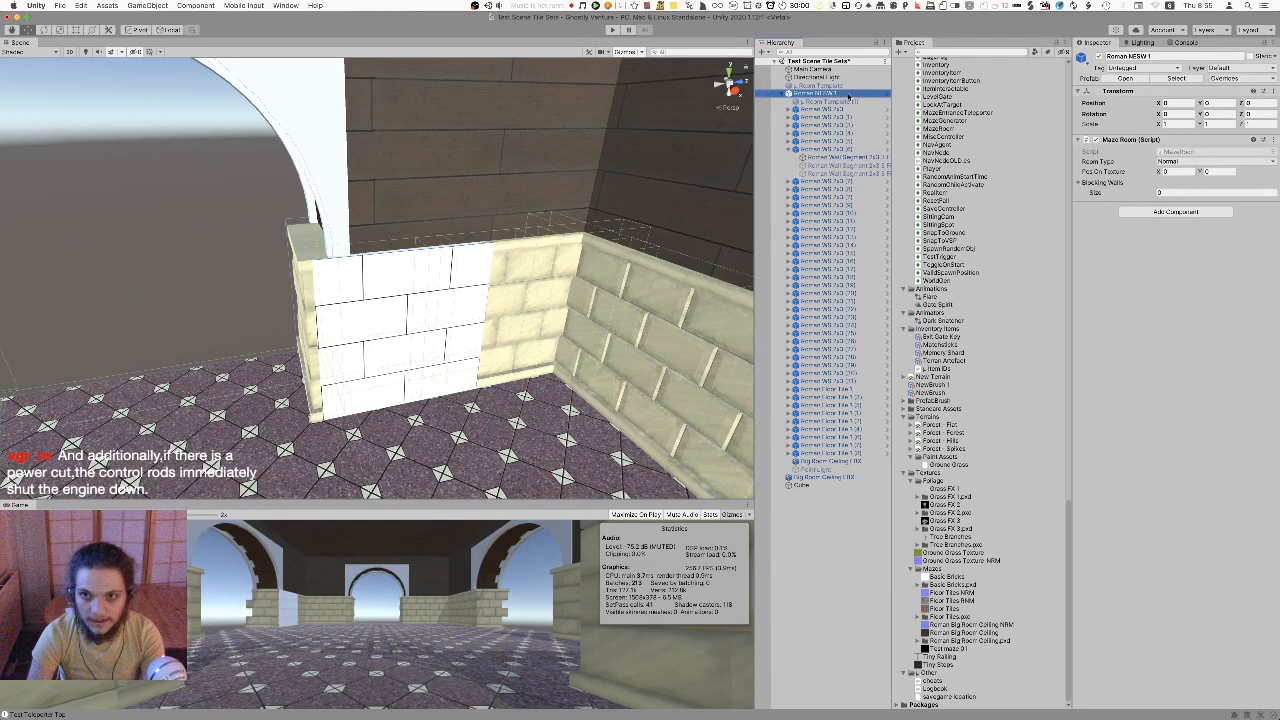
key("Left")
left_click(318, 5)
left_click(326, 5)
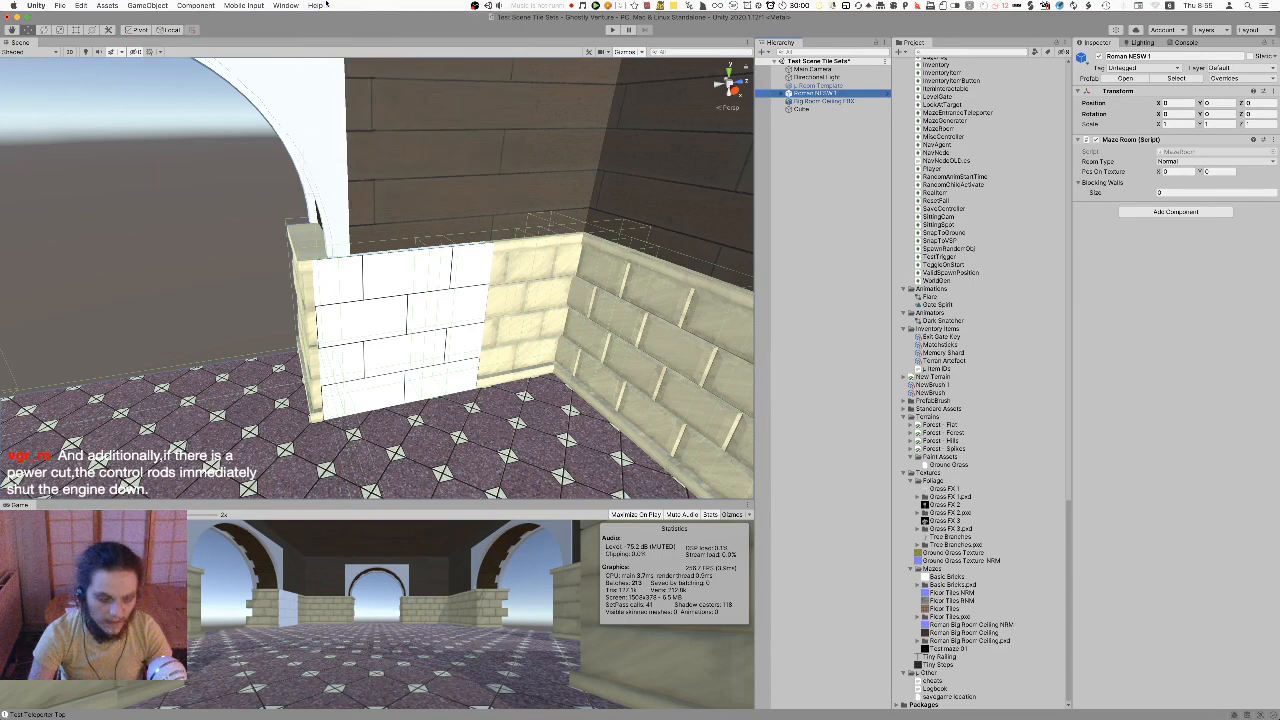
left_click(326, 5)
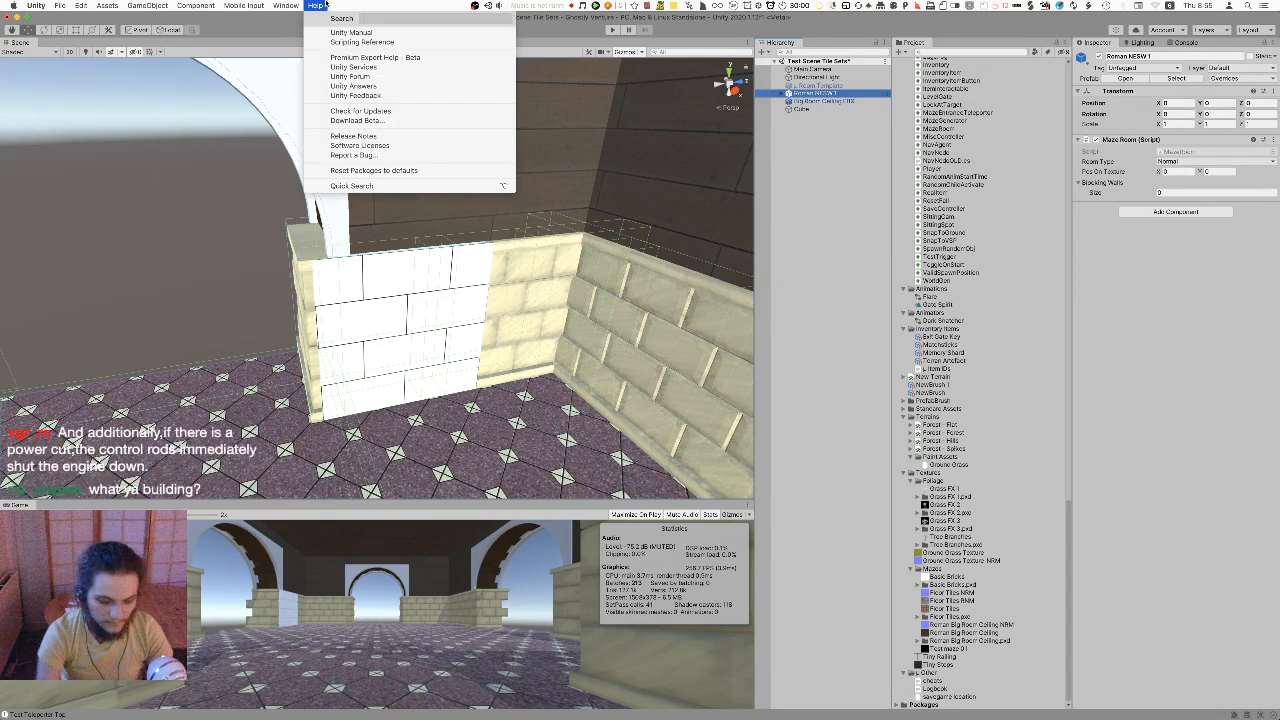
type("unp")
key("BackSpace")
key("BackSpace")
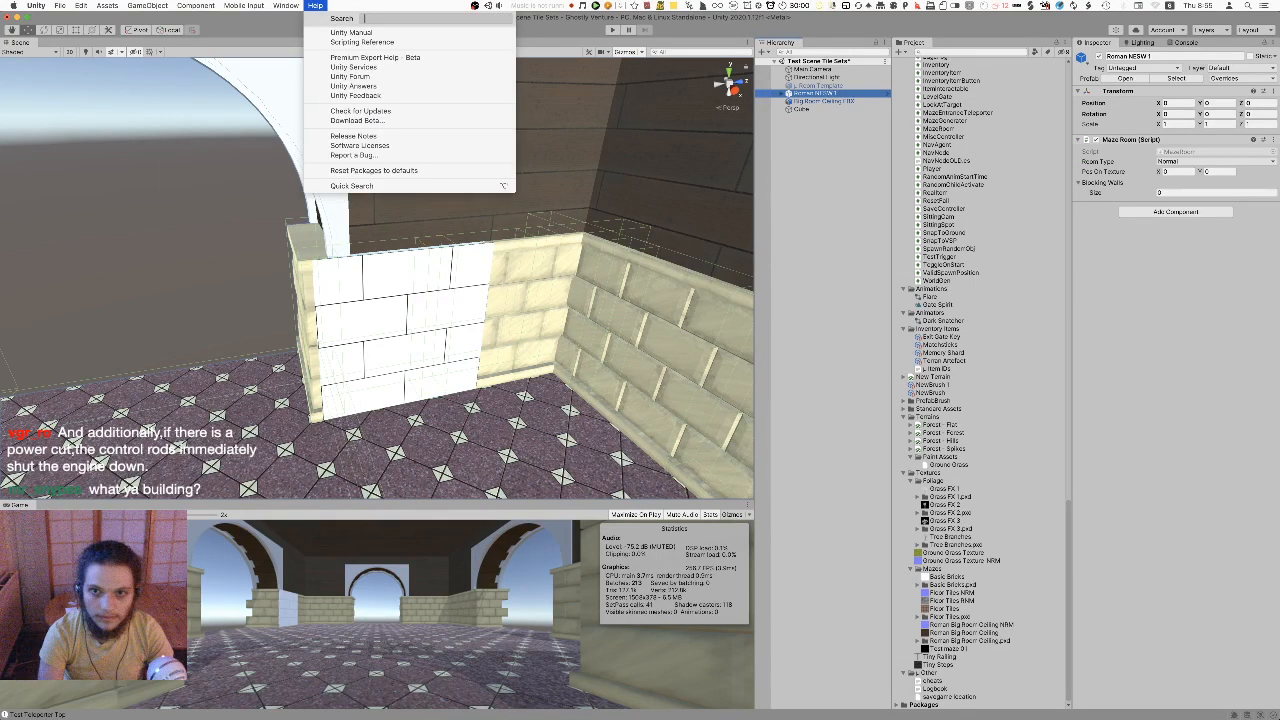
Expand the Roman NESW 1 room and check the commands available for its Roman WS 2x3 (6) wall segment
left_click(850, 97)
key("Right")
left_click(845, 110)
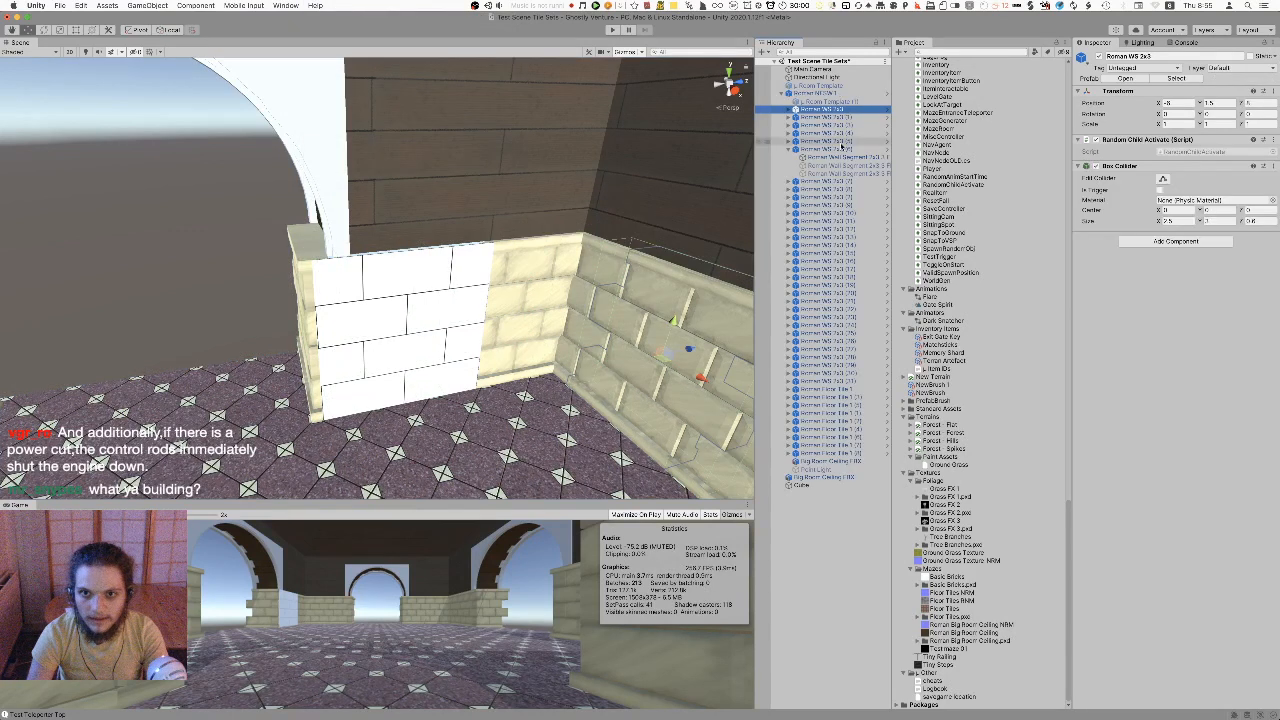
left_click(854, 150)
key("Left")
right_click(857, 151)
mouse_move(905, 243)
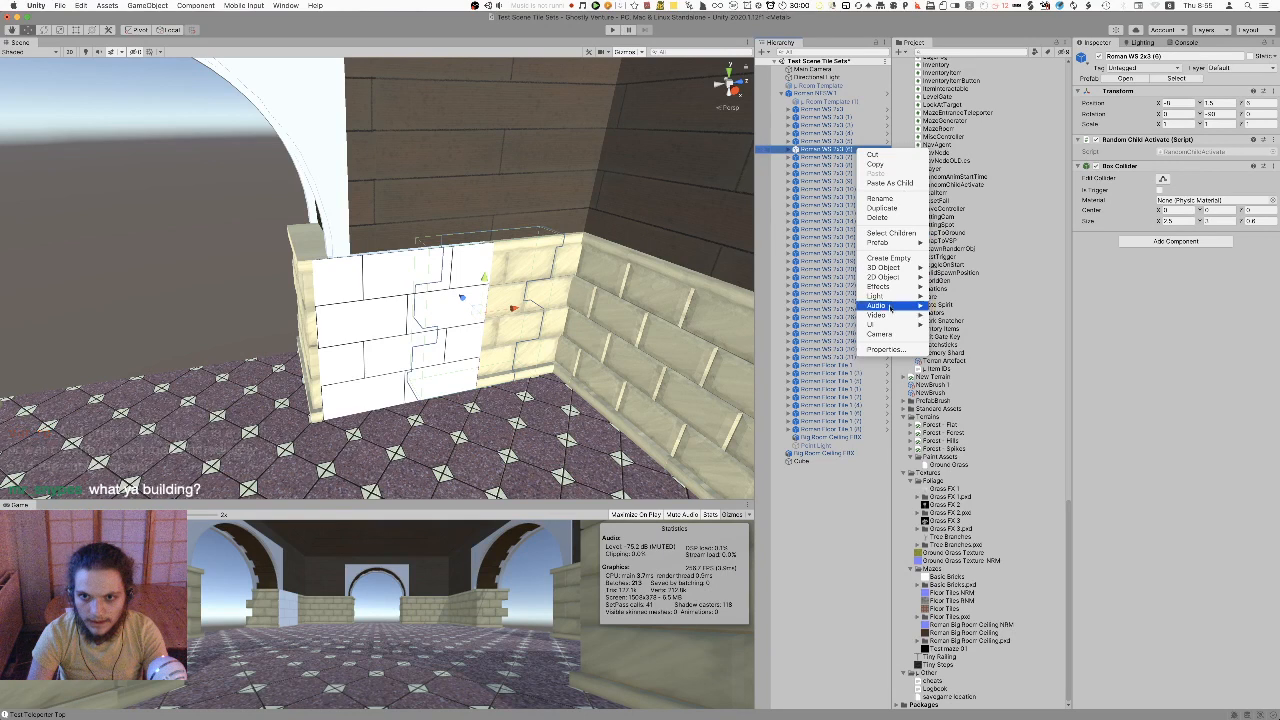
left_click(1168, 387)
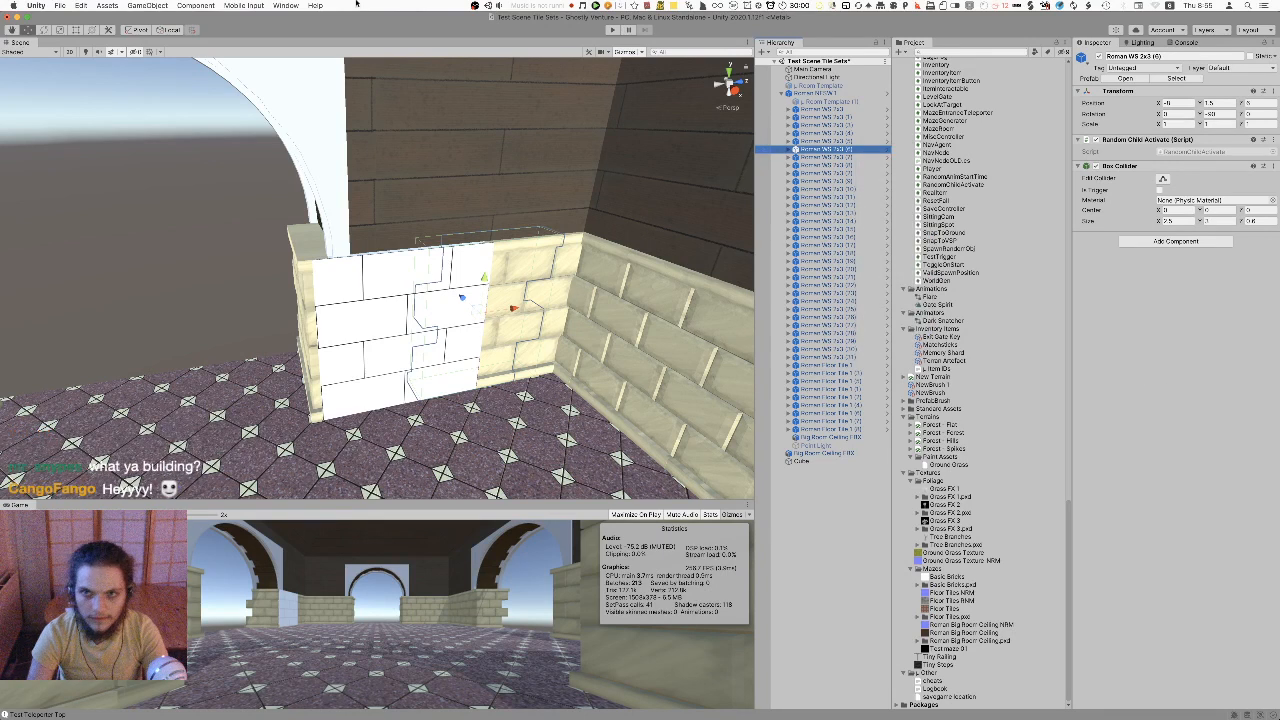
Search all commands for "unpack" with the Roman WS 2x3 (6) wall segment selected
left_click(316, 5)
type("unpack")
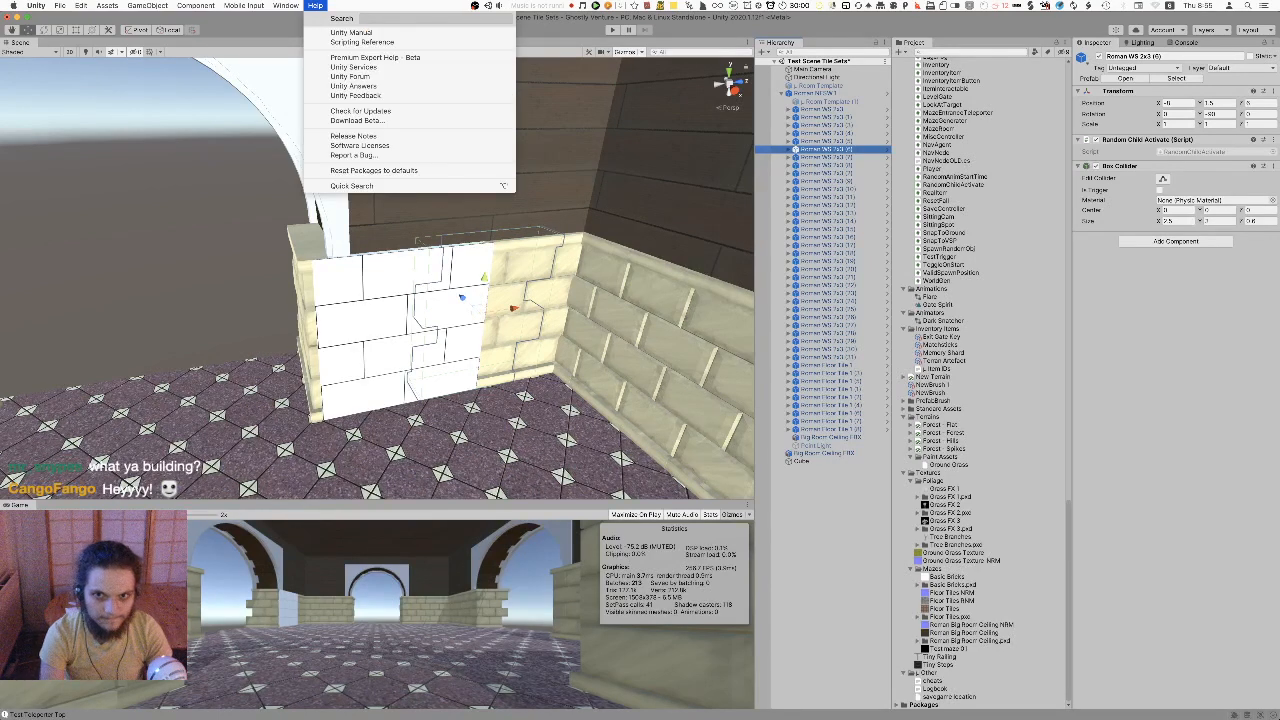
type("a")
left_click(1143, 341)
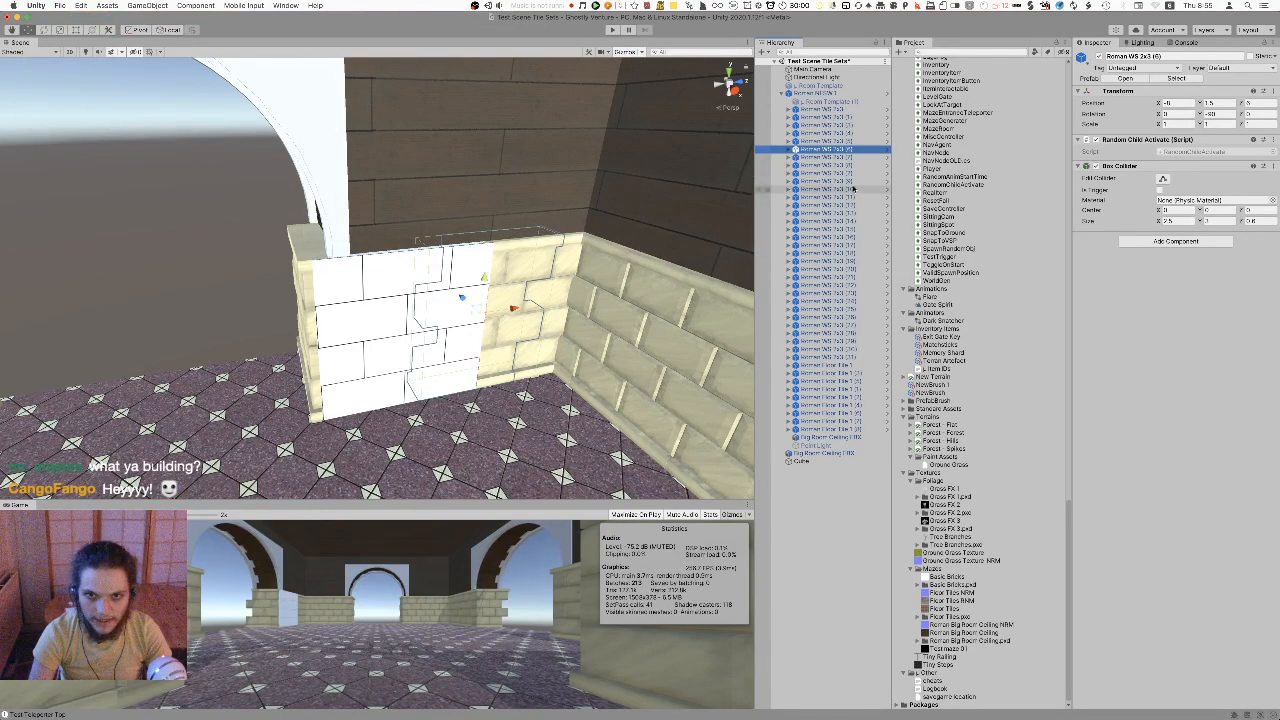
Search the web in Safari for "unity unpack prefab" and open the Unity manual page on unpacking Prefab instances
left_click(843, 93)
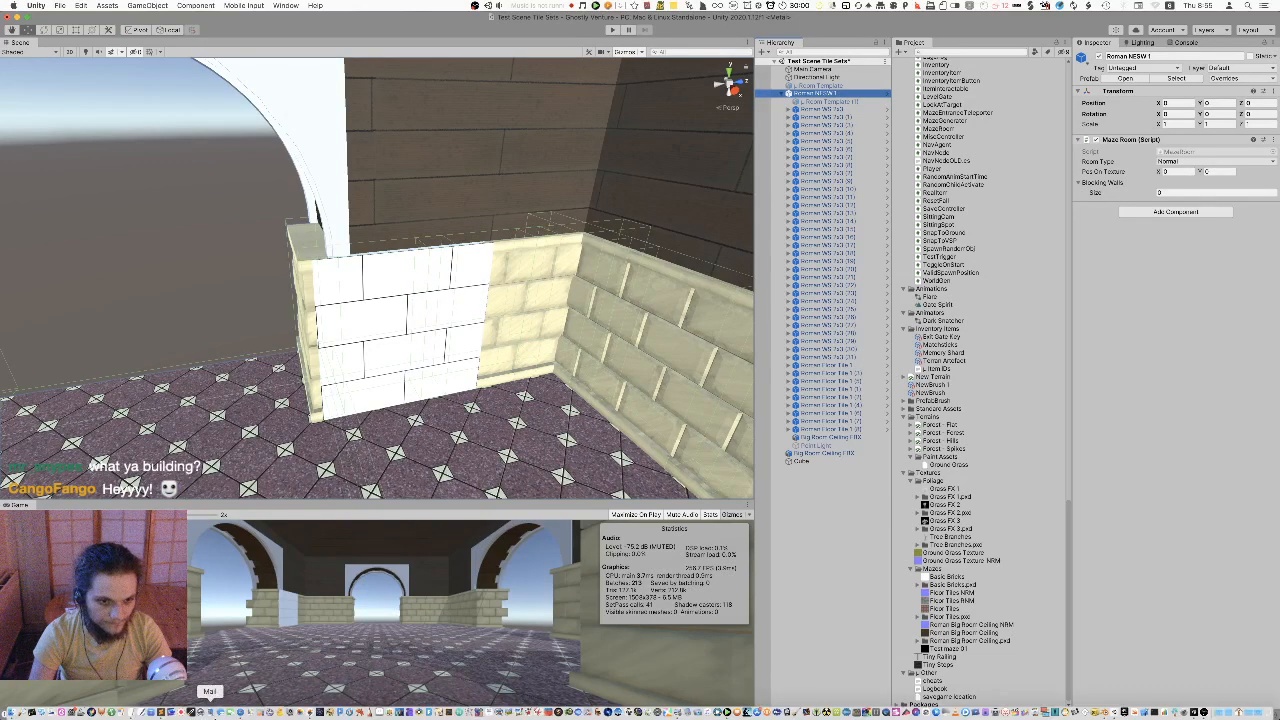
left_click(242, 712)
type("unity unpac")
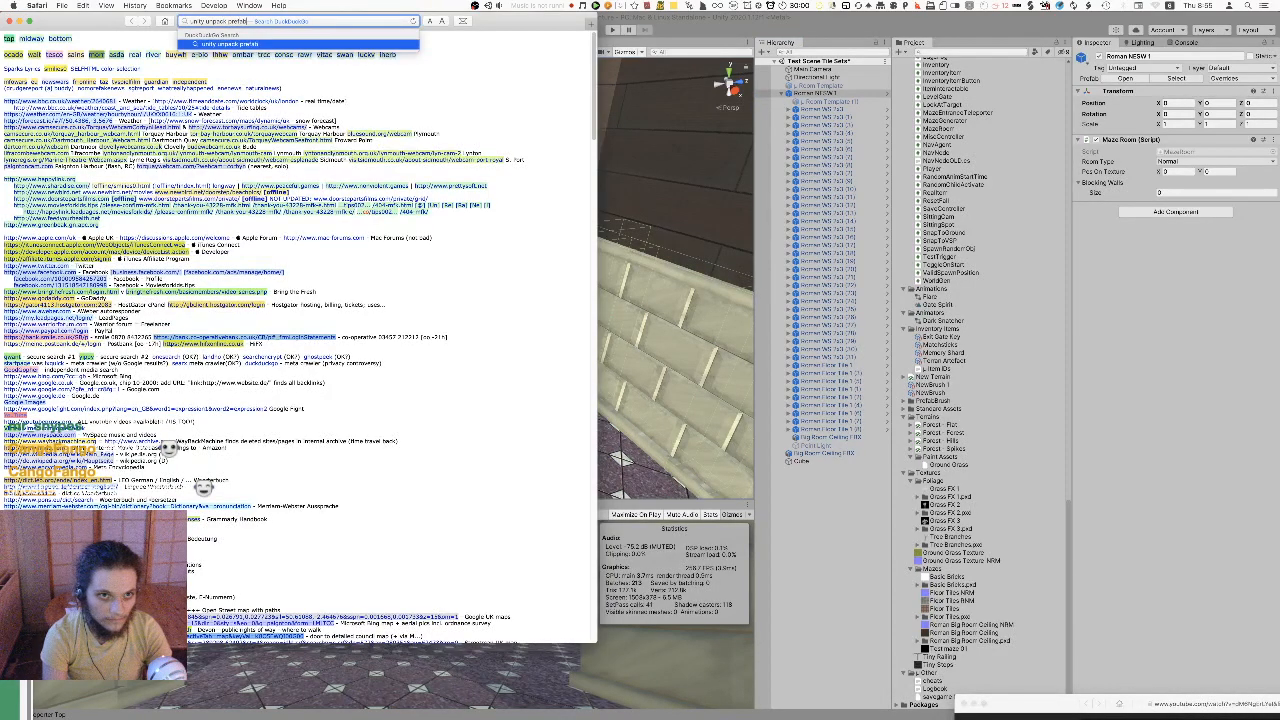
type("k prefab")
key("Return")
left_click(147, 261)
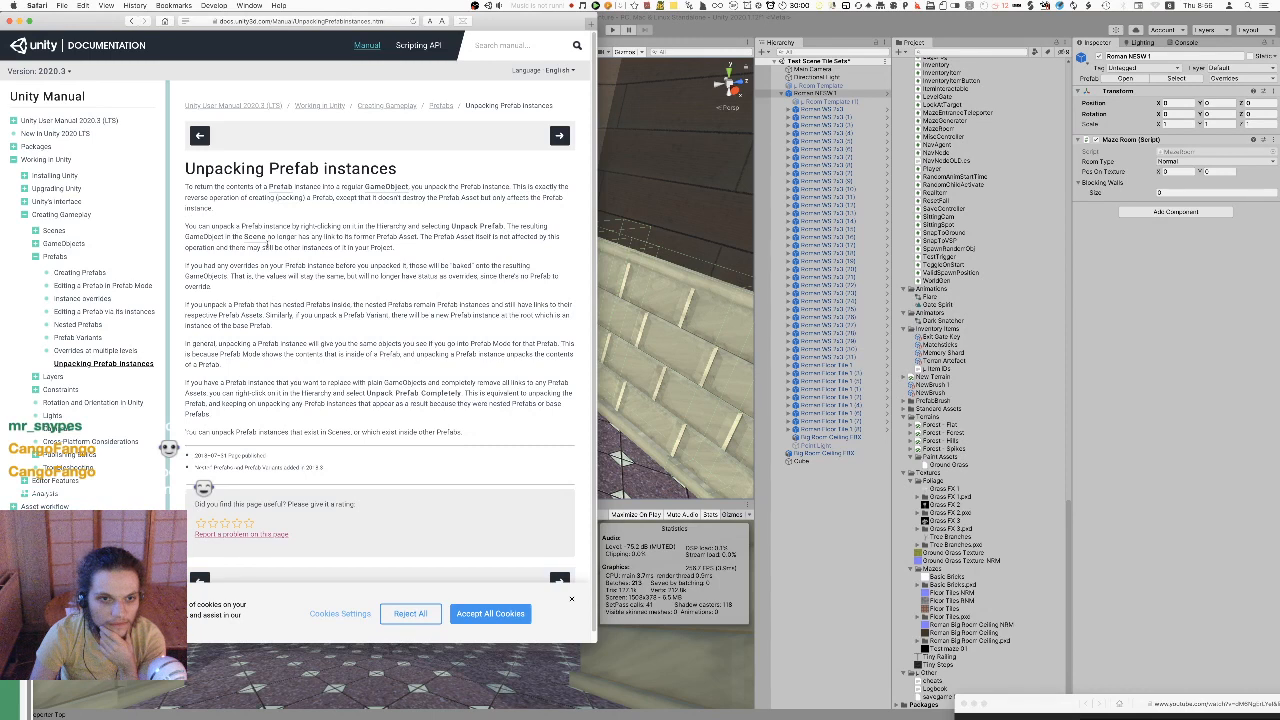
Switch back to Unity and unpack the Roman NESW 1 prefab instance one level, keeping its nested prefabs linked
left_click(1065, 372)
right_click(853, 94)
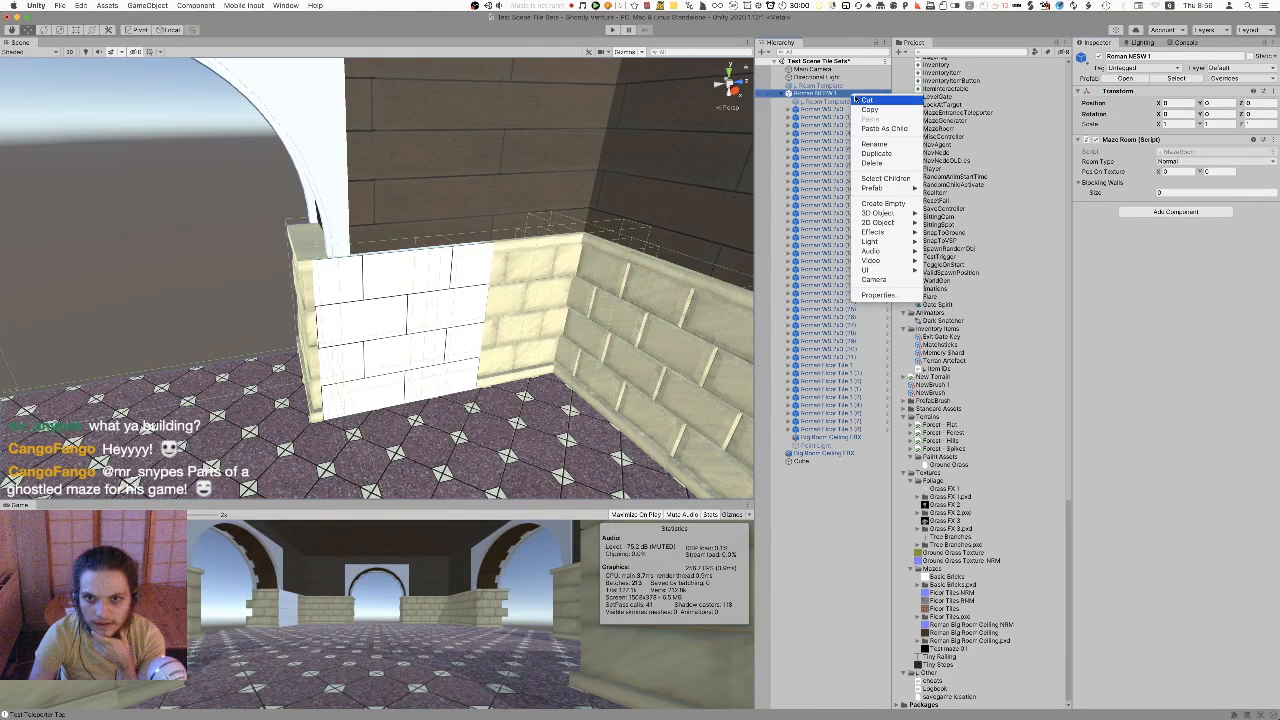
mouse_move(880, 189)
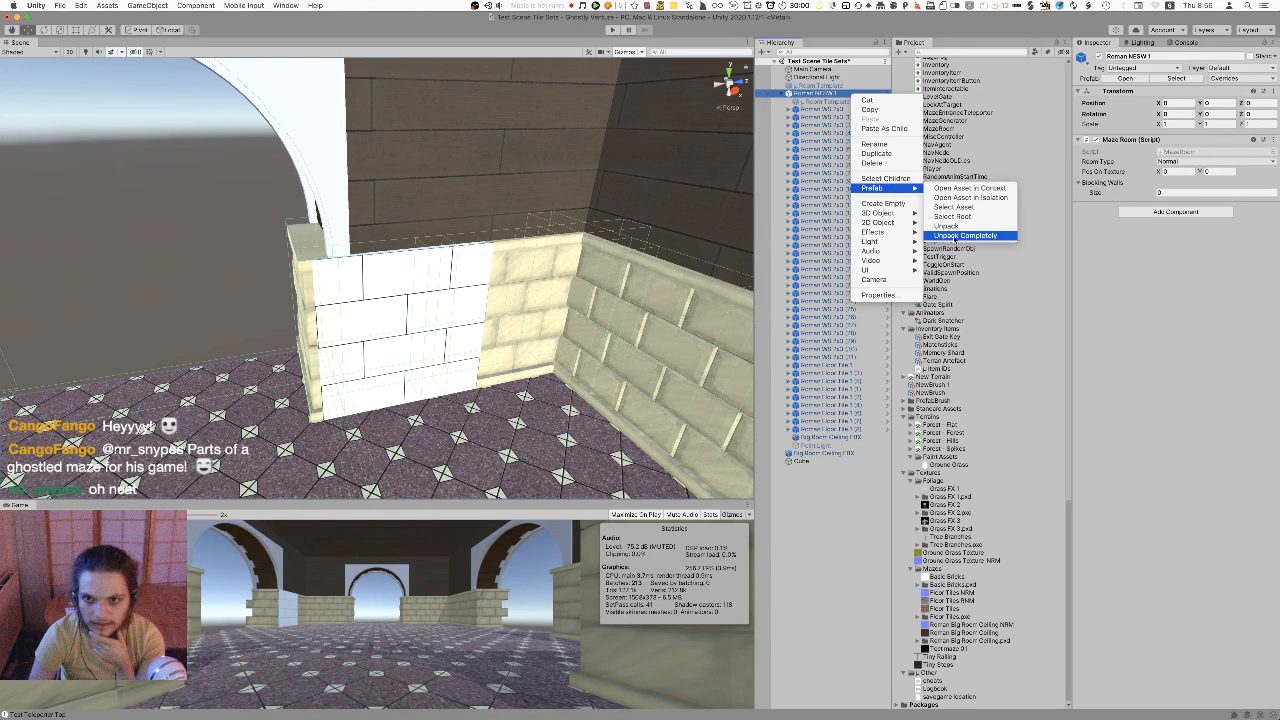
left_click(950, 228)
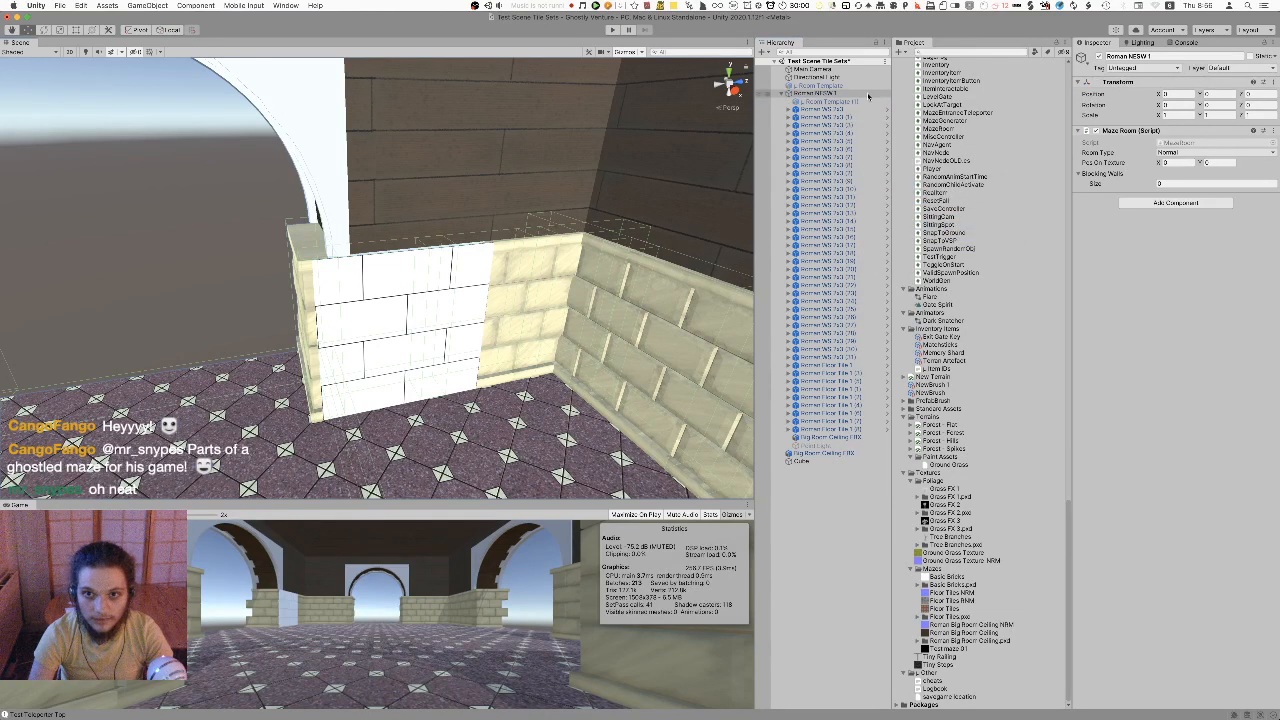
right_click(867, 93)
left_click(517, 272)
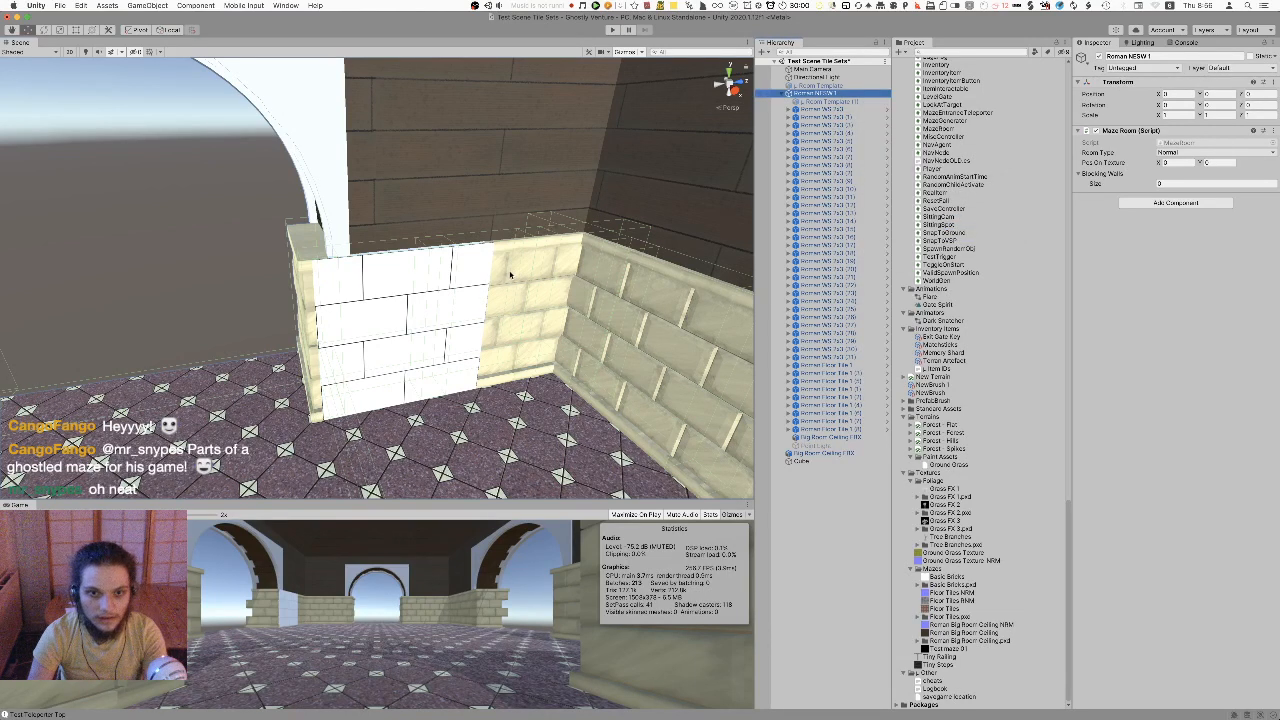
Delete the three Roman WS 2x3 wall segments directly beside and behind the brick-textured cube
left_click(508, 268)
key("super+BackSpace")
left_click(311, 292)
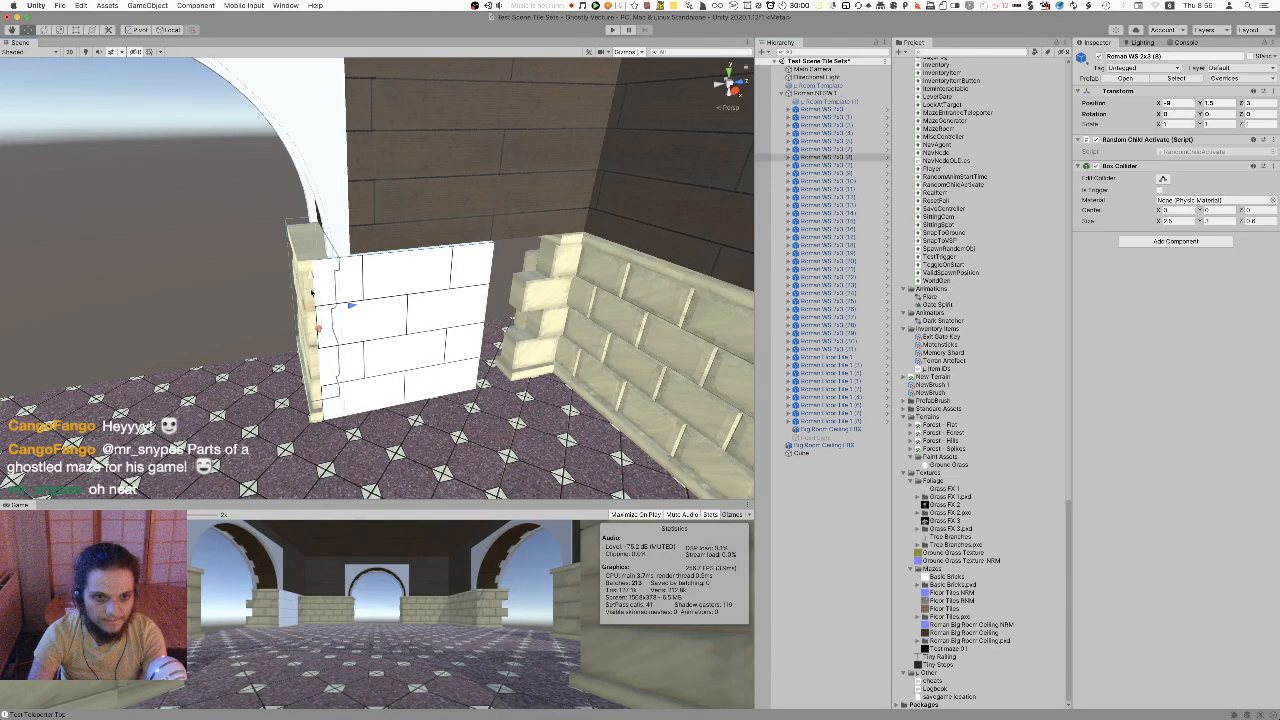
key("super+BackSpace")
left_click(310, 327)
key("super+BackSpace")
Try an X scale of 0.3 for the brick-textured cube and nudge it outward along X
left_click(437, 316)
left_click_drag(456, 325, 692, 268, "alt")
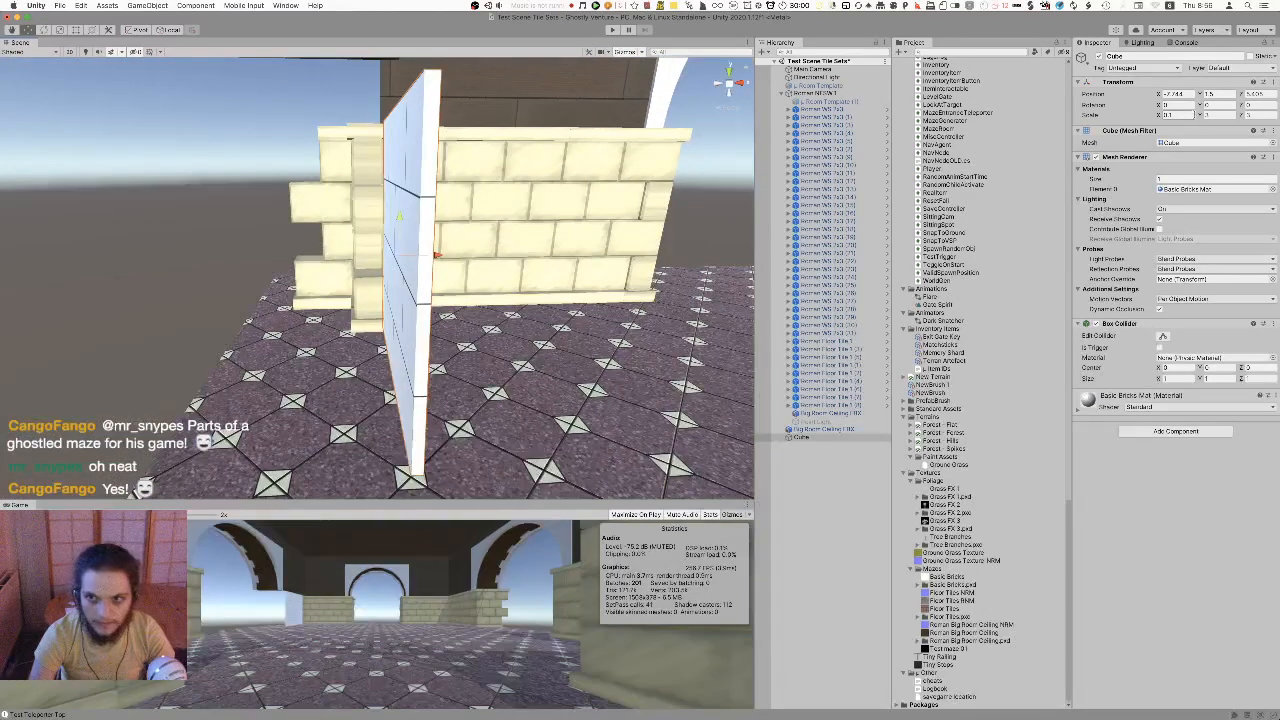
key("BackSpace")
type("3")
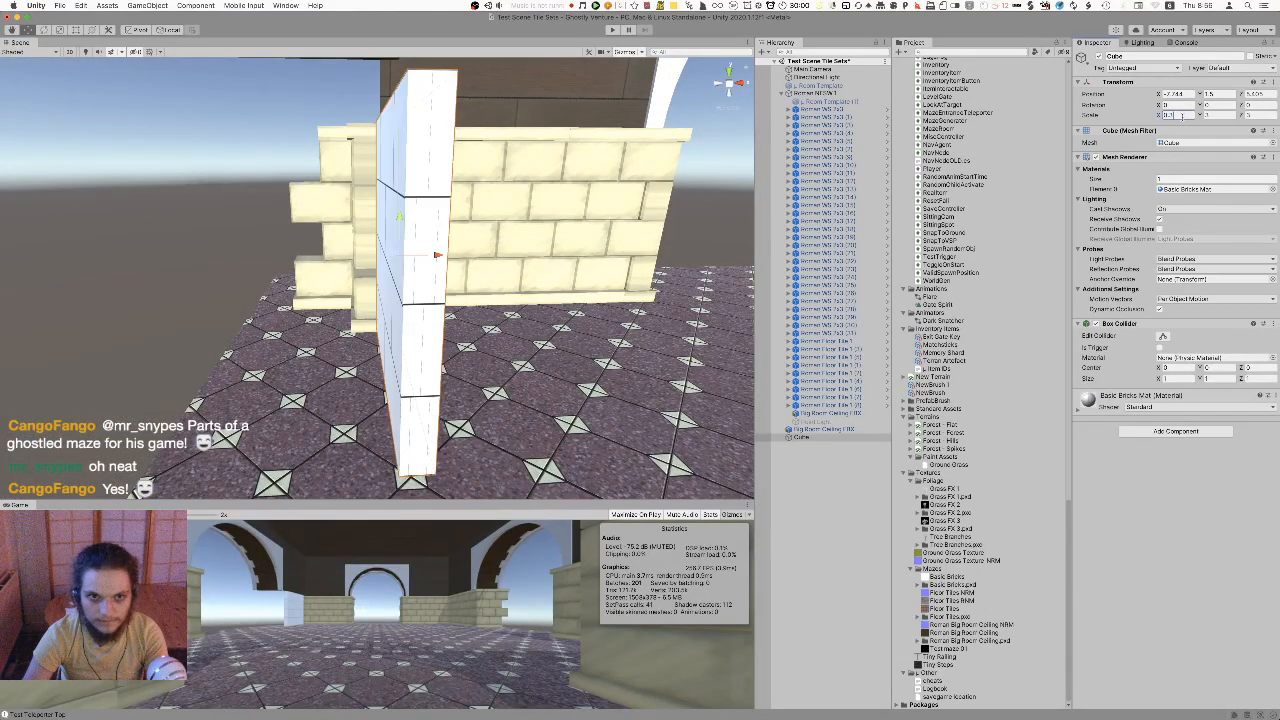
key("d")
right_click_drag(441, 267, 409, 257)
left_click_drag(464, 272, 427, 273)
key("d")
mouse_move(427, 273)
right_mouse_down()
mouse_move(384, 261)
mouse_move(436, 262)
right_mouse_up()
Set the brick-textured cube's X scale to 0.4 and nudge it slightly along X
left_click(1205, 115)
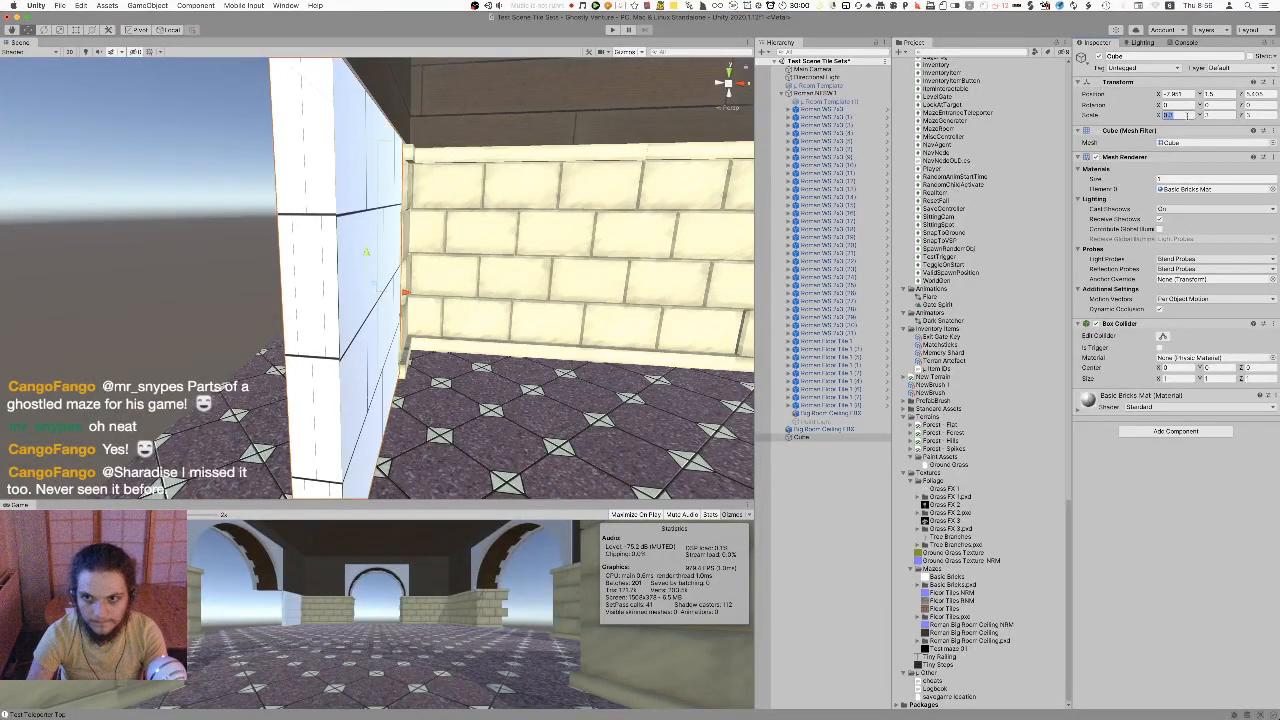
type("0.4")
right_click_drag(350, 127, 416, 165)
key("a")
left_click_drag(425, 243, 417, 247)
key("d")
right_click_drag(417, 247, 374, 246)
key("a")
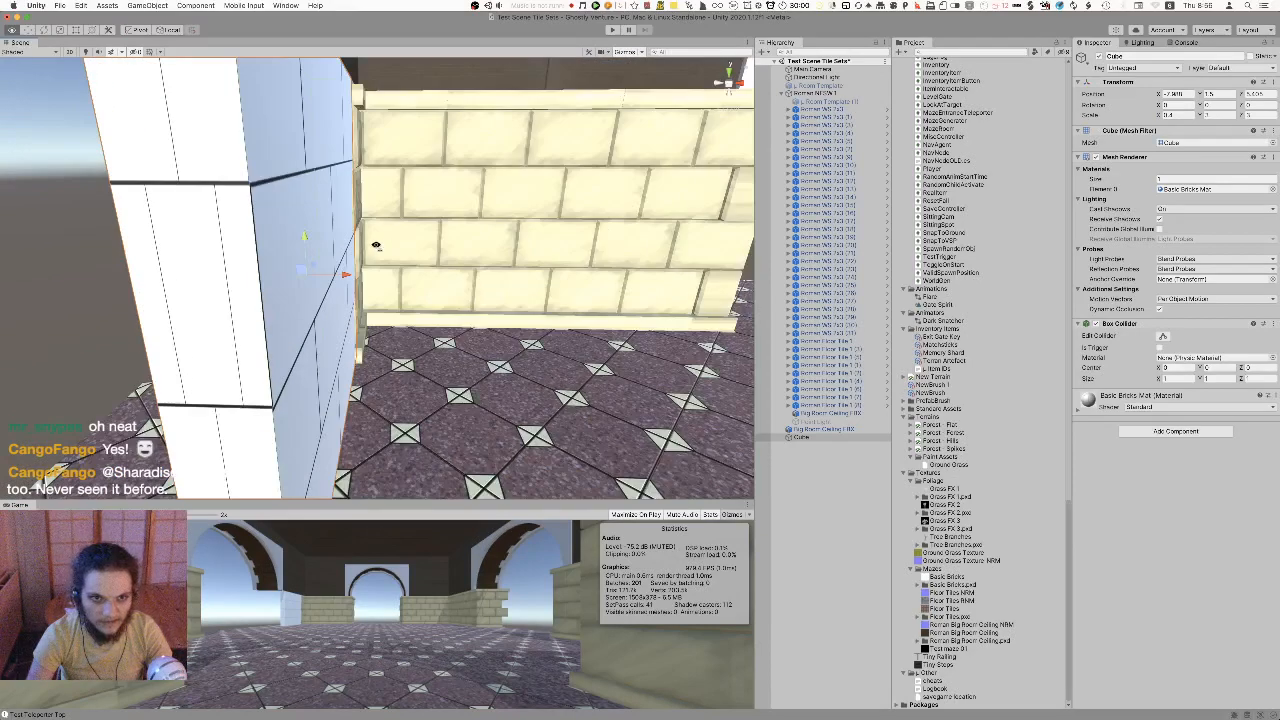
key("f")
Set the brick-textured cube's X position to -8
left_click(1174, 93)
type("7")
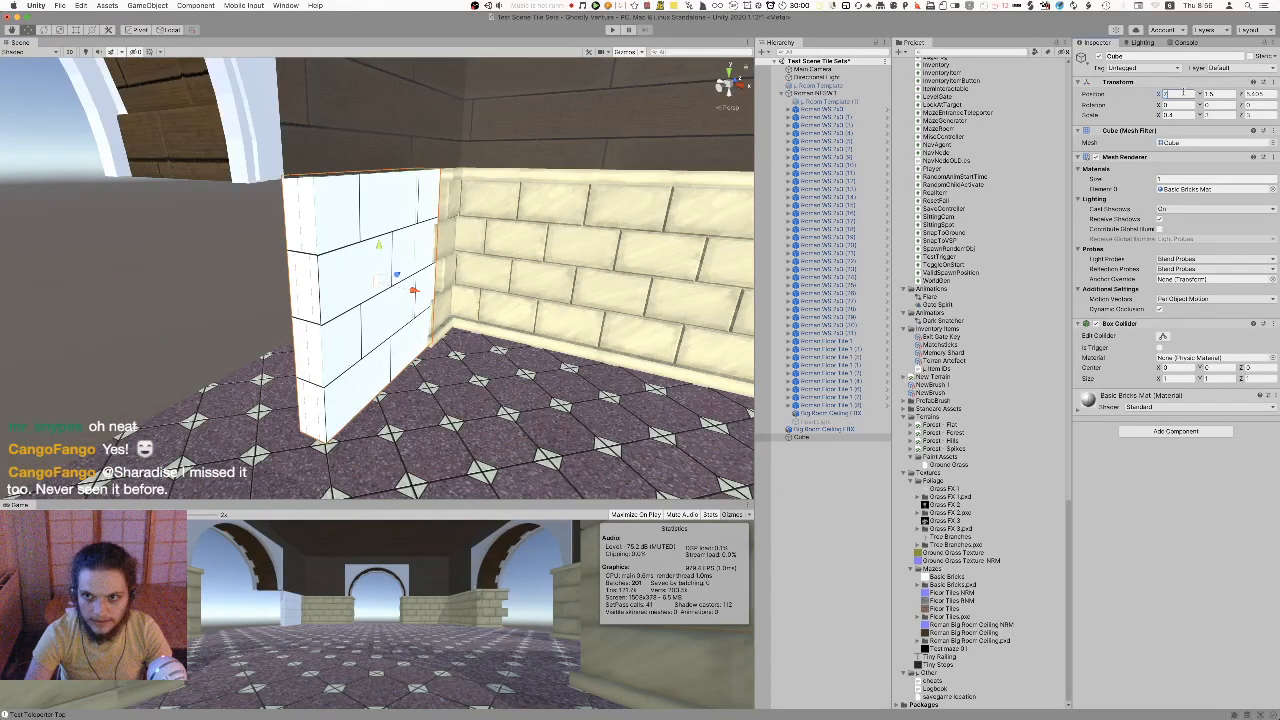
type(".9")
type("-")
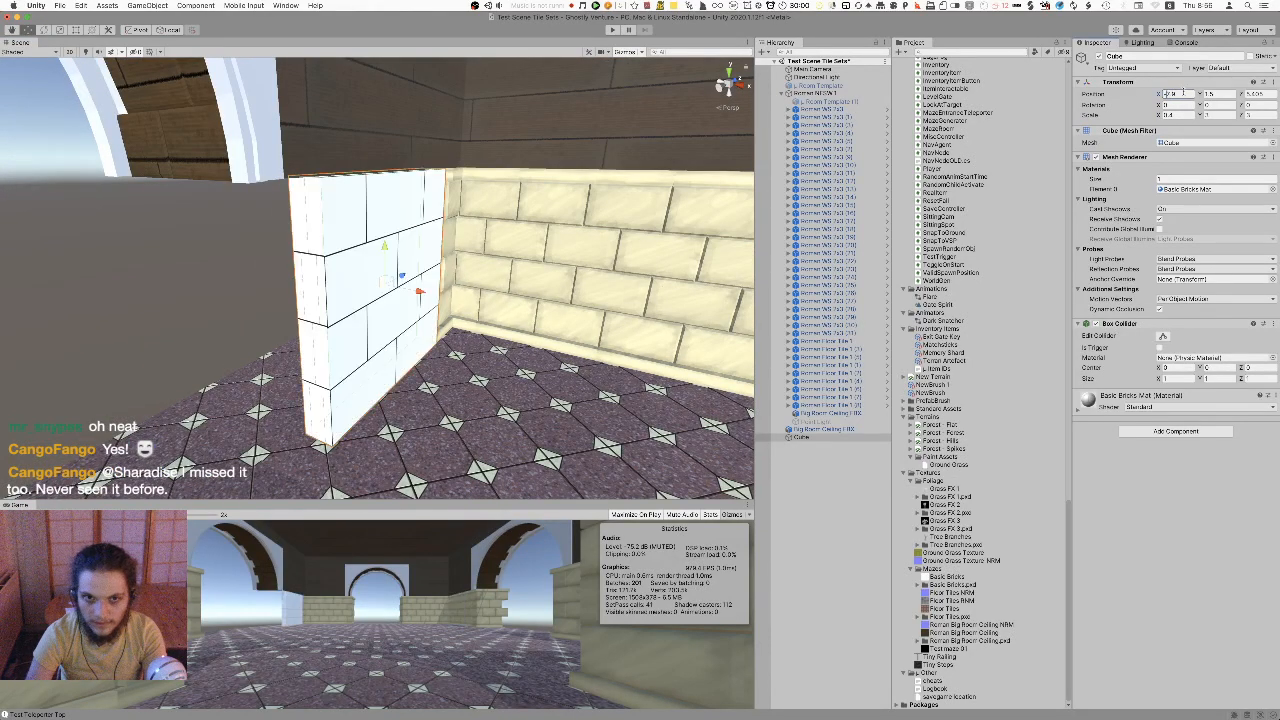
key("super+a")
type("-8")
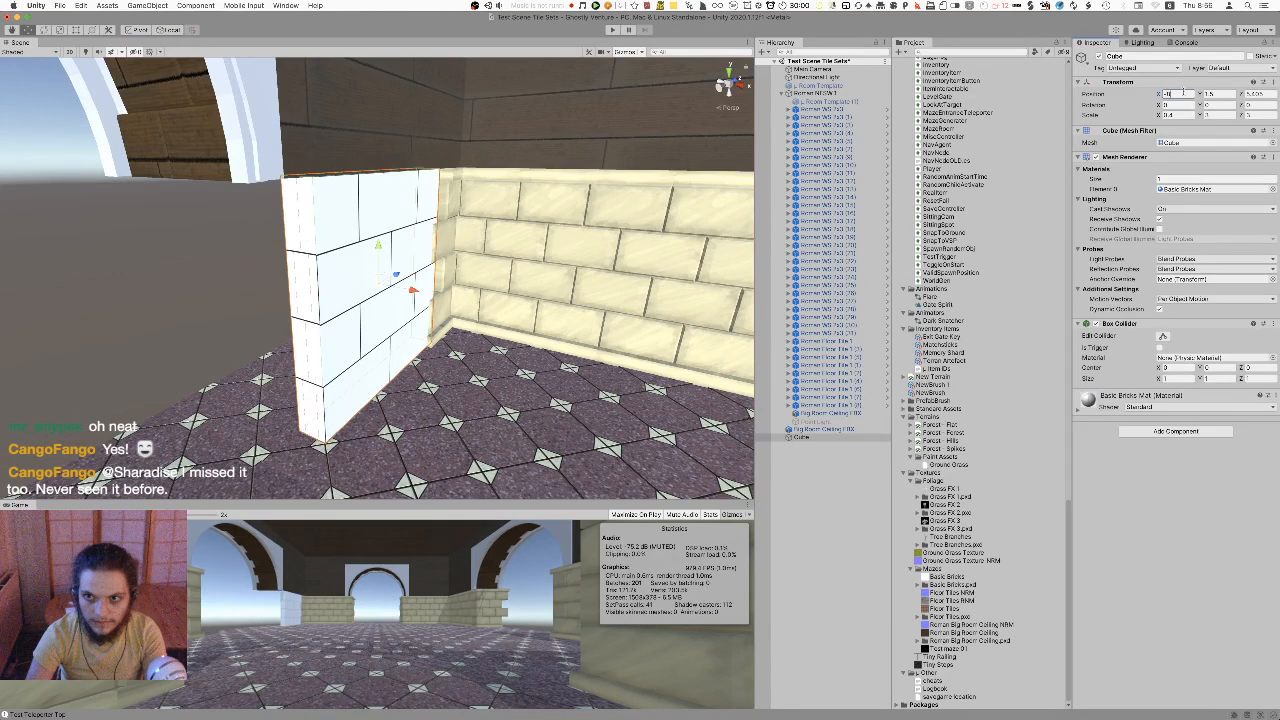
Set the brick-textured cube's Z position to 5 after trying 5.5
left_click_drag(414, 128, 510, 144, "alt")
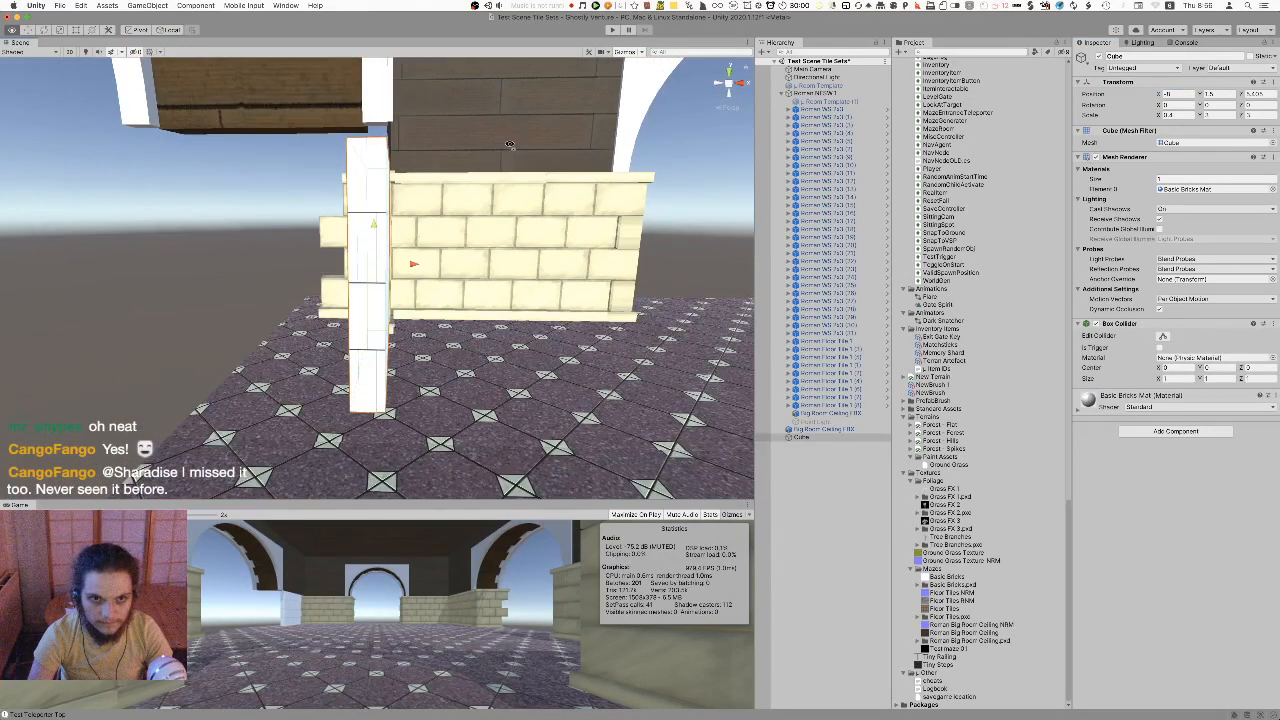
key("d")
right_click_drag(510, 145, 300, 206)
key("w")
key("a")
key("d")
left_click(1252, 95)
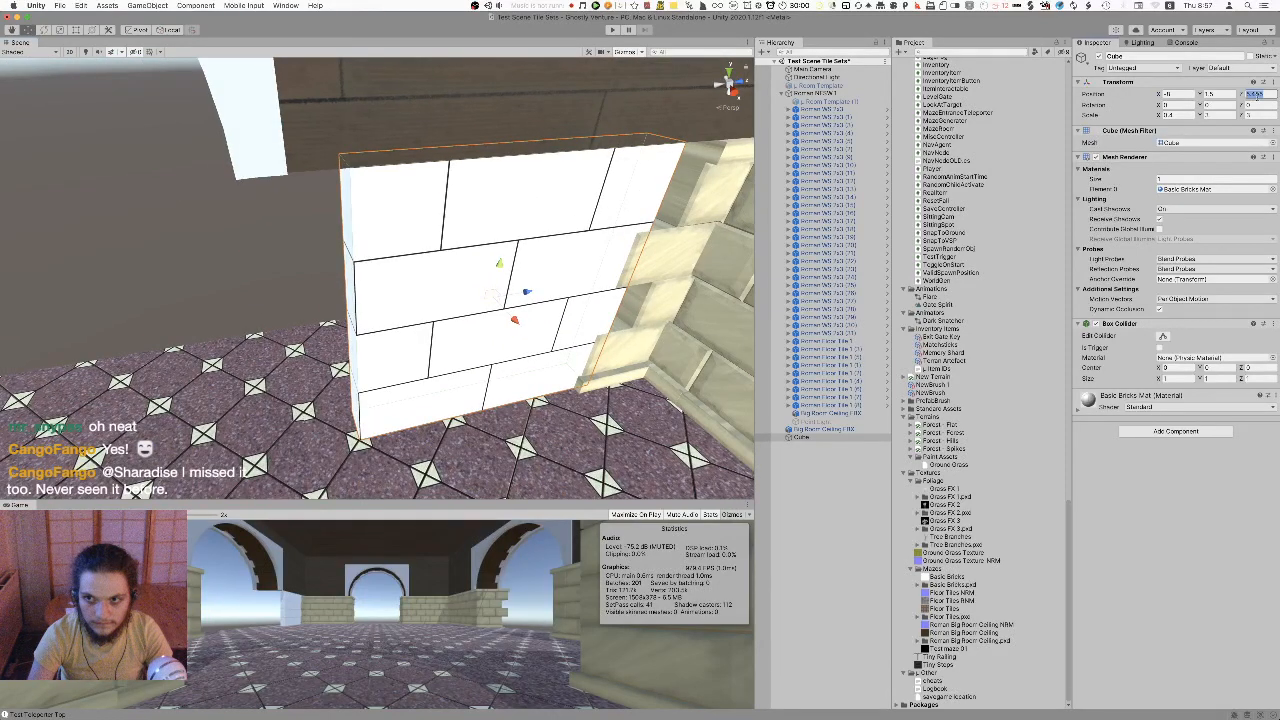
type("5.5")
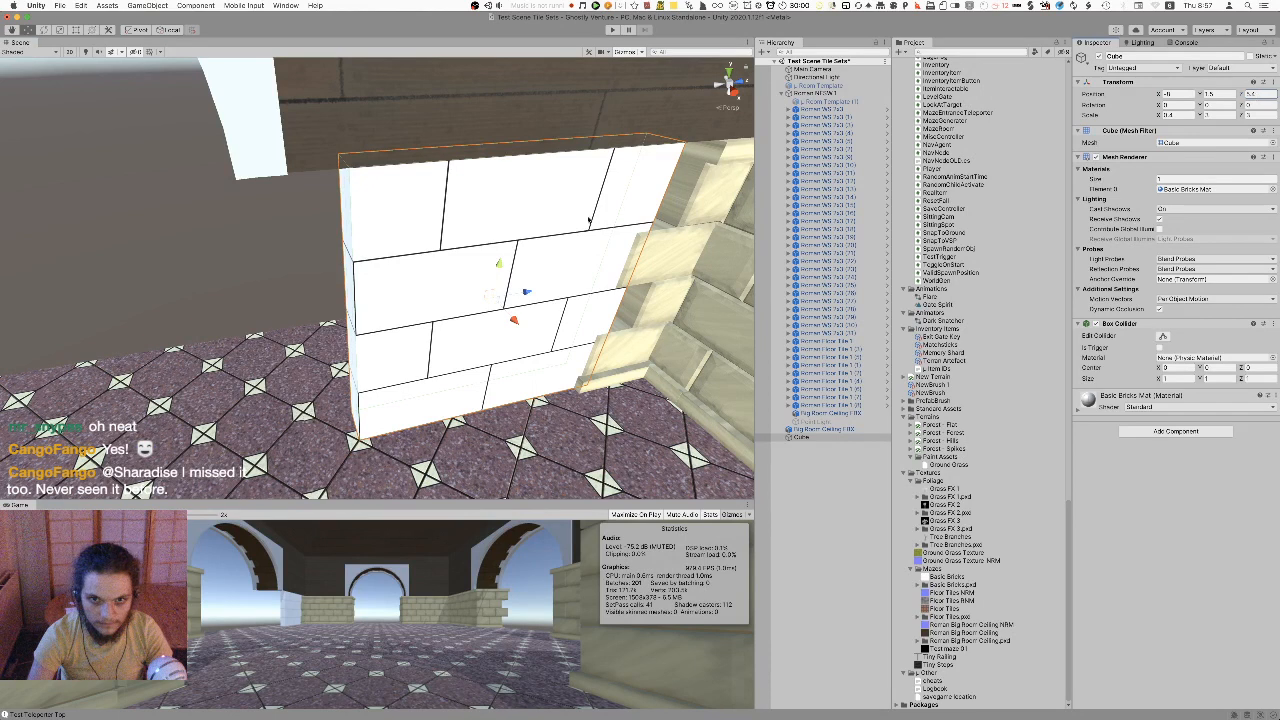
right_click_drag(588, 219, 536, 222)
left_click(1268, 94)
type("5")
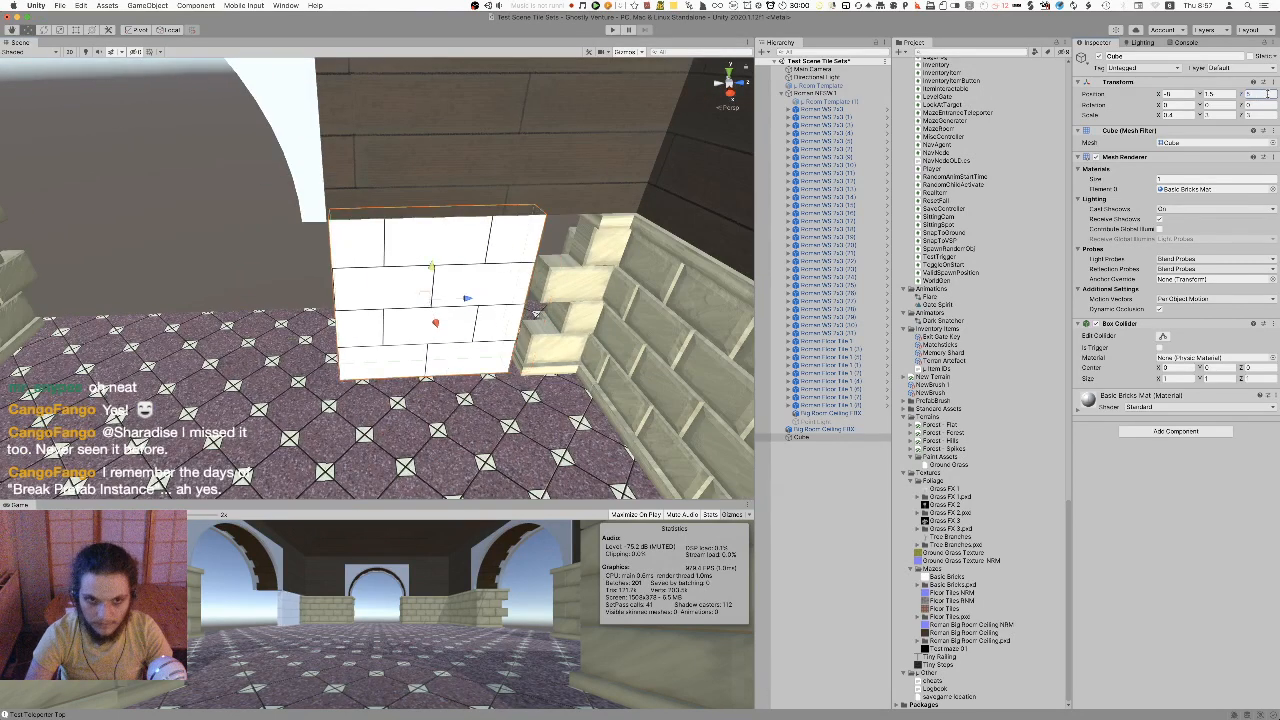
Delete all remaining Roman WS 2x3 wall segments around the Roman NESW 1 room, keeping the floor tiles and ceiling
left_click(596, 280)
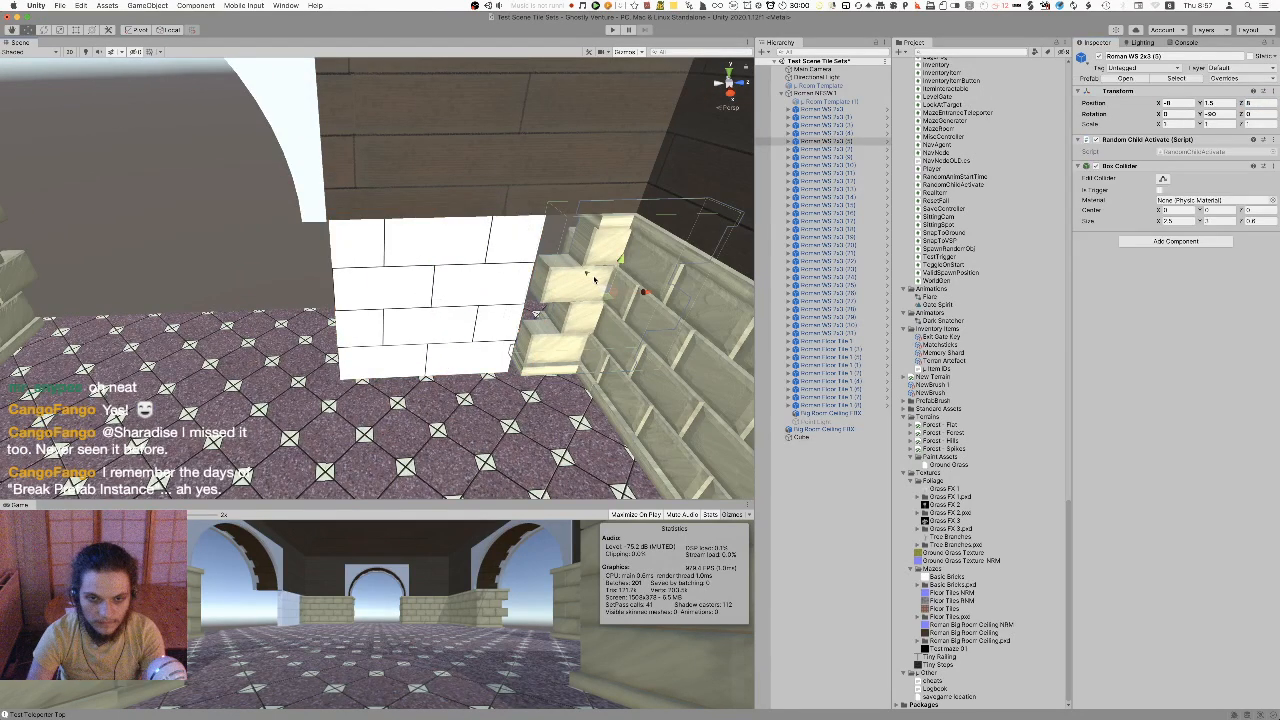
key("super+BackSpace")
right_click_drag(594, 280, 634, 286)
left_click(500, 257)
key("super+BackSpace")
left_click(374, 234)
key("super+BackSpace")
left_click(257, 211)
key("super+BackSpace")
right_click_drag(540, 285, 430, 212)
left_click(426, 208)
key("super+BackSpace")
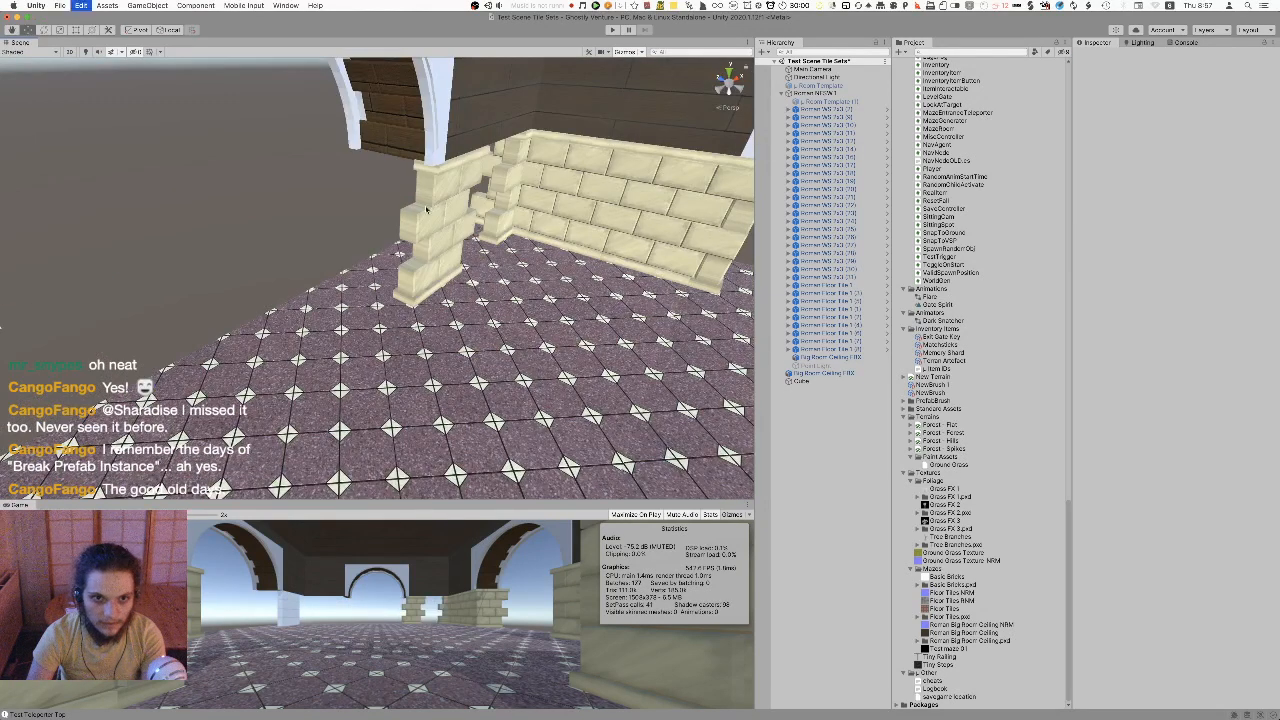
left_click(427, 209)
key("super+BackSpace")
left_click(499, 190)
key("super+BackSpace")
left_click(568, 189)
key("super+BackSpace")
key("super+BackSpace")
right_click_drag(495, 184, 695, 187)
left_click(412, 194)
key("super+BackSpace")
left_click(434, 192)
key("super+BackSpace")
left_click(496, 187)
key("super+BackSpace")
left_click(455, 185)
left_click(512, 186)
key("super+BackSpace")
left_click(576, 188)
key("super+BackSpace")
left_click(645, 190)
key("super+BackSpace")
left_click(404, 180)
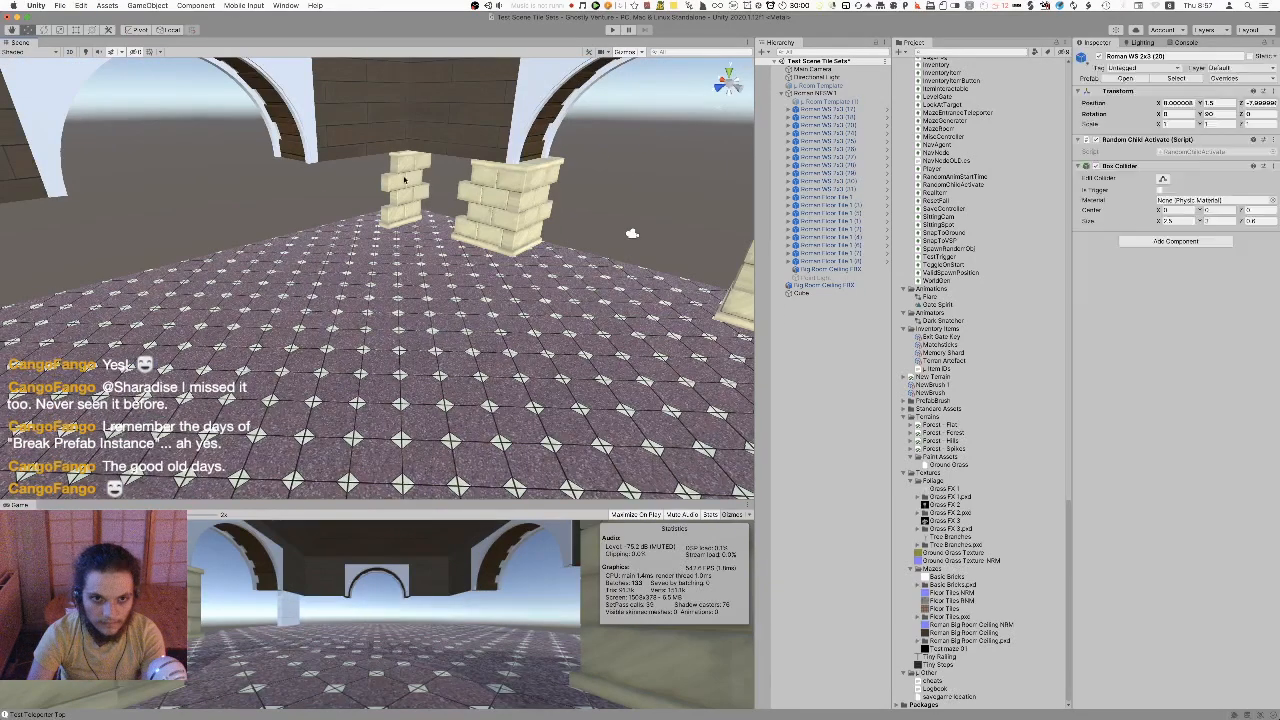
key("super+BackSpace")
left_click(488, 200)
key("super+BackSpace")
left_click(535, 195)
key("super+BackSpace")
right_click_drag(540, 194, 655, 198)
left_click(382, 225)
key("super+BackSpace")
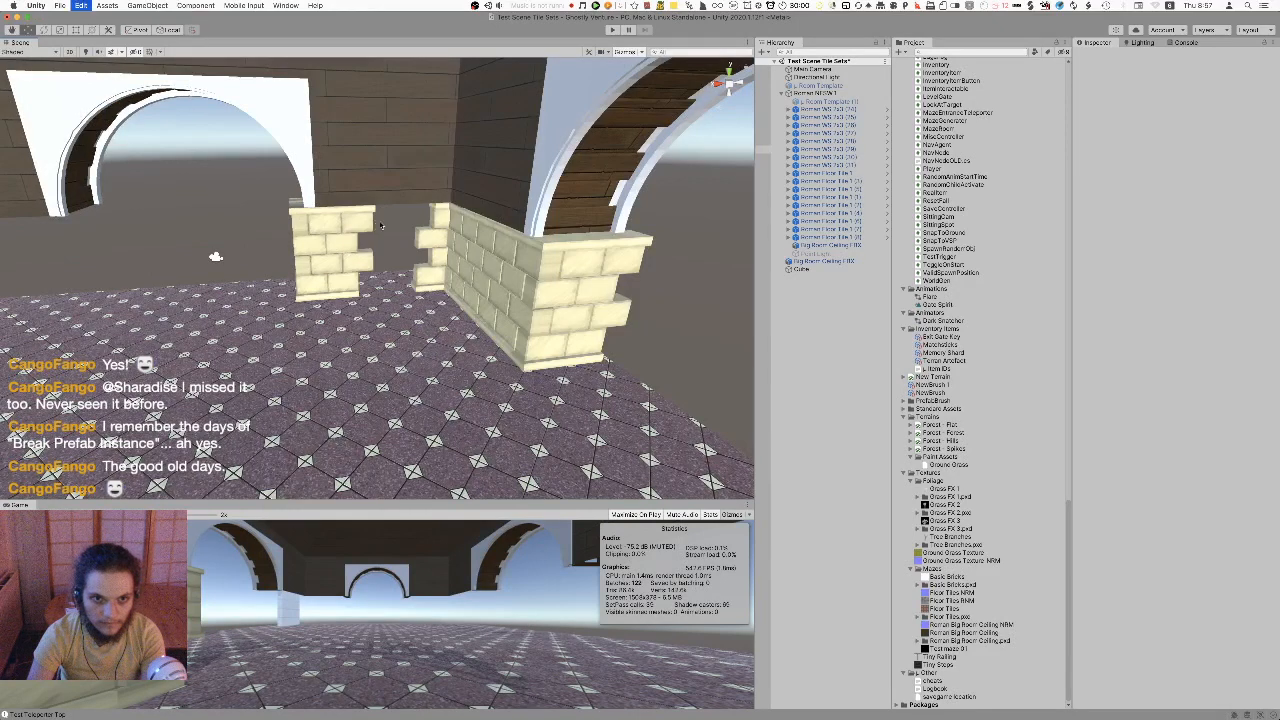
left_click(341, 231)
key("super+BackSpace")
left_click(305, 238)
key("super+BackSpace")
left_click(433, 243)
key("super+BackSpace")
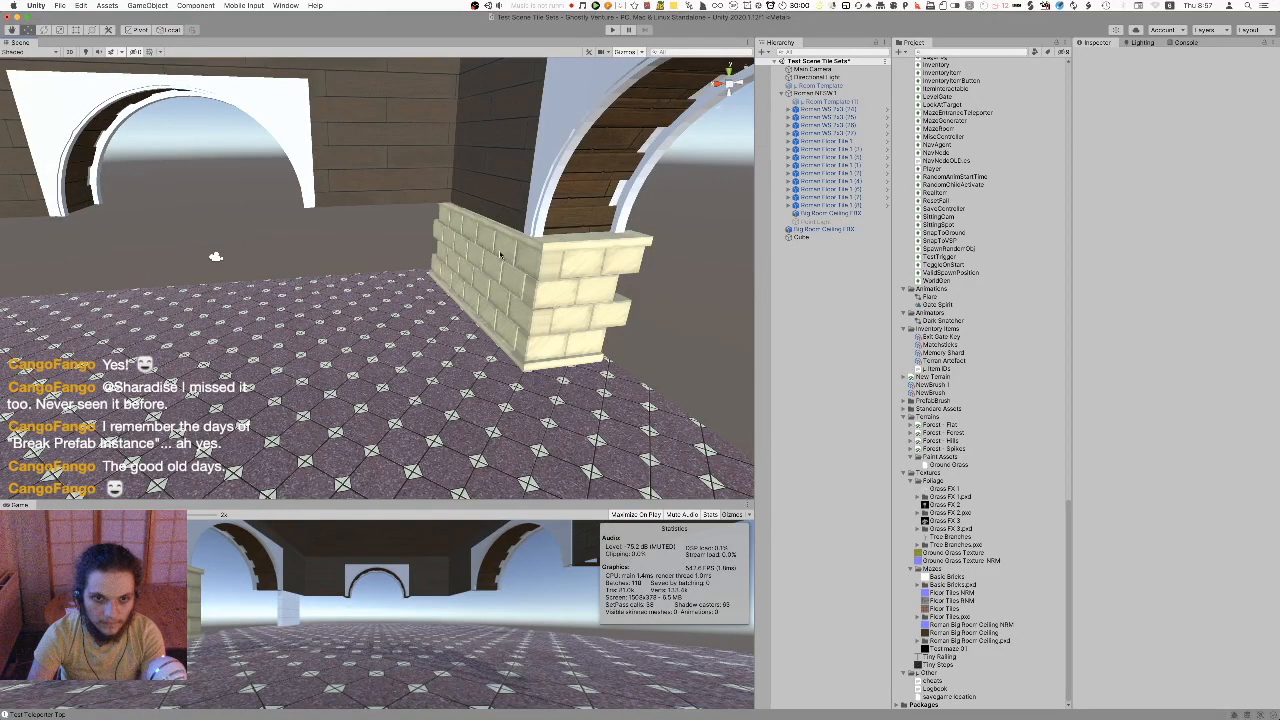
left_click(501, 255)
key("super+BackSpace")
left_click(474, 250)
key("super+BackSpace")
left_click(450, 244)
key("super+BackSpace")
left_click(549, 274)
key("super+BackSpace")
Rename the brick-textured cube as Basic Brick Wall Segment
left_click(355, 302)
middle_click_drag(355, 302, 508, 238)
left_click(849, 206)
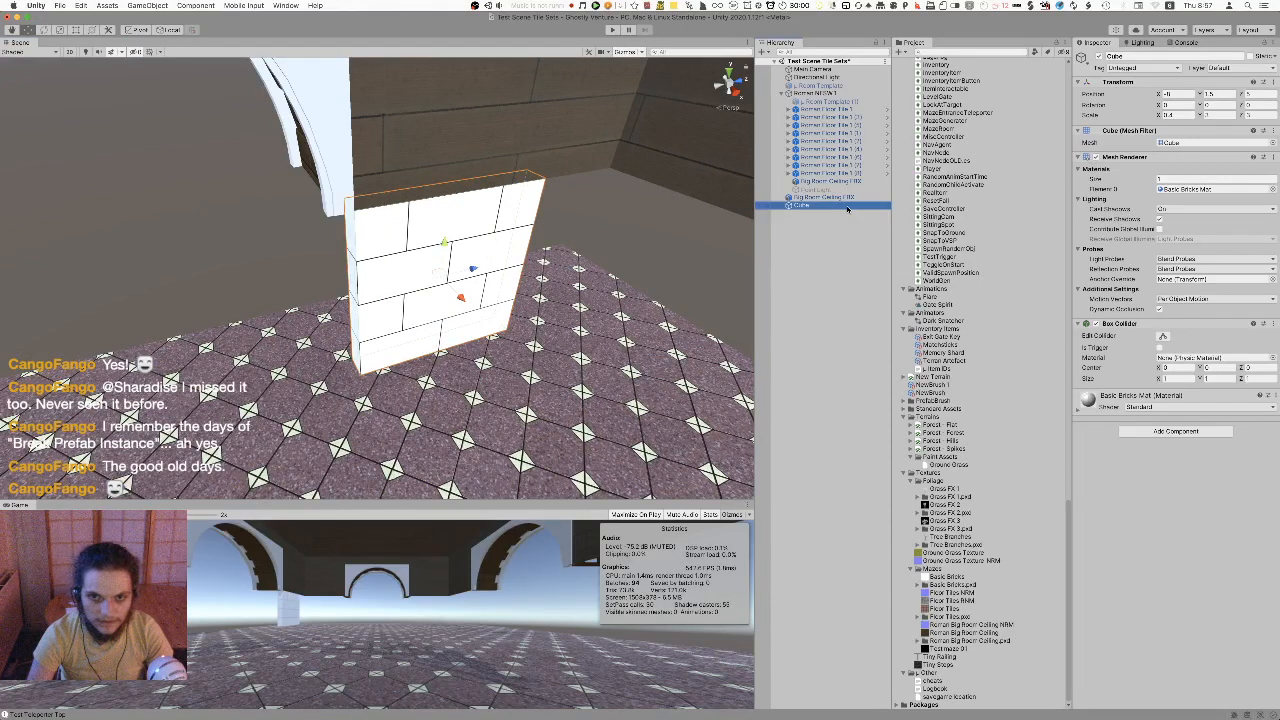
key("Return")
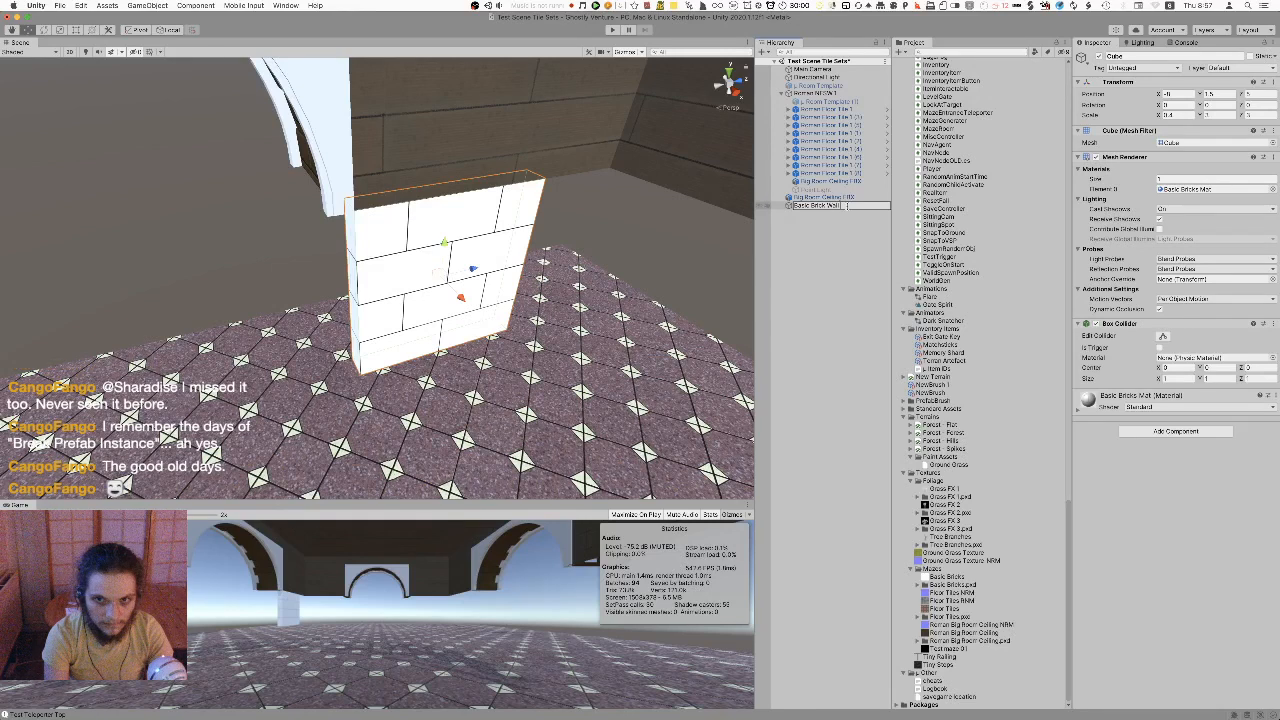
type("ent")
key("Return")
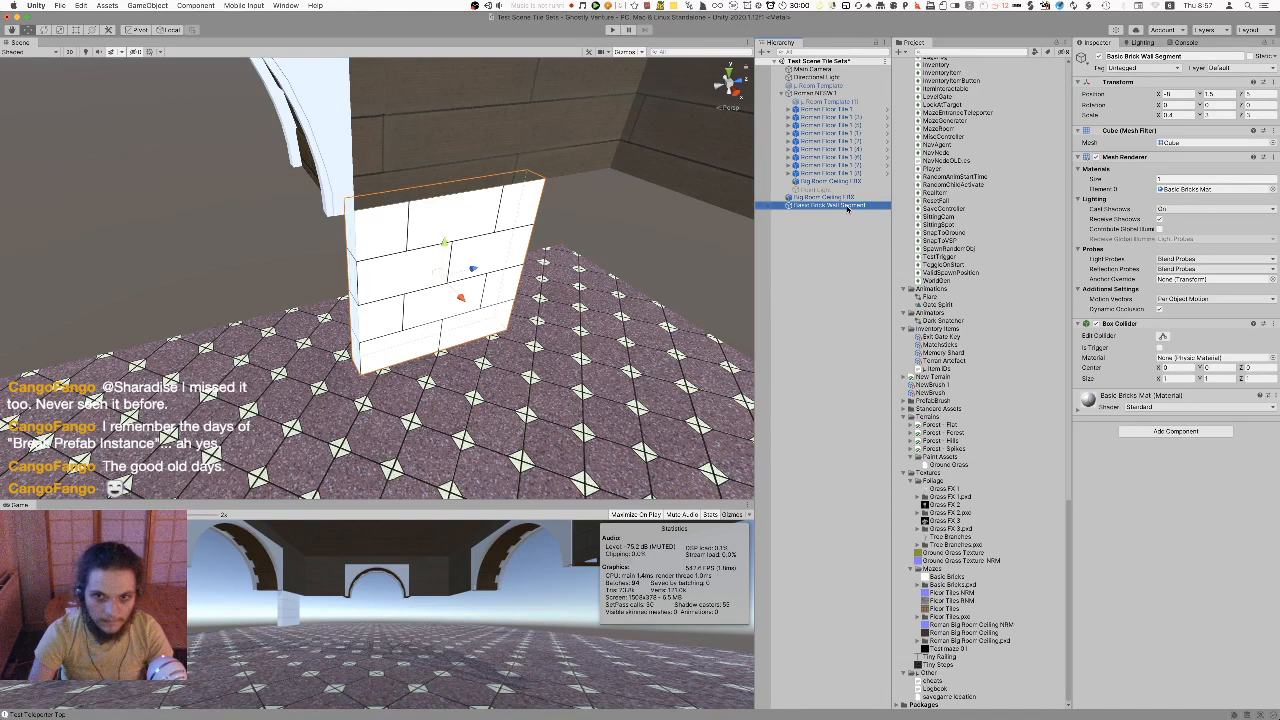
Save Basic Brick Wall Segment as a prefab in the Roman Segments folder of the Mazes prefabs
scroll(954, 293, "up", 10)
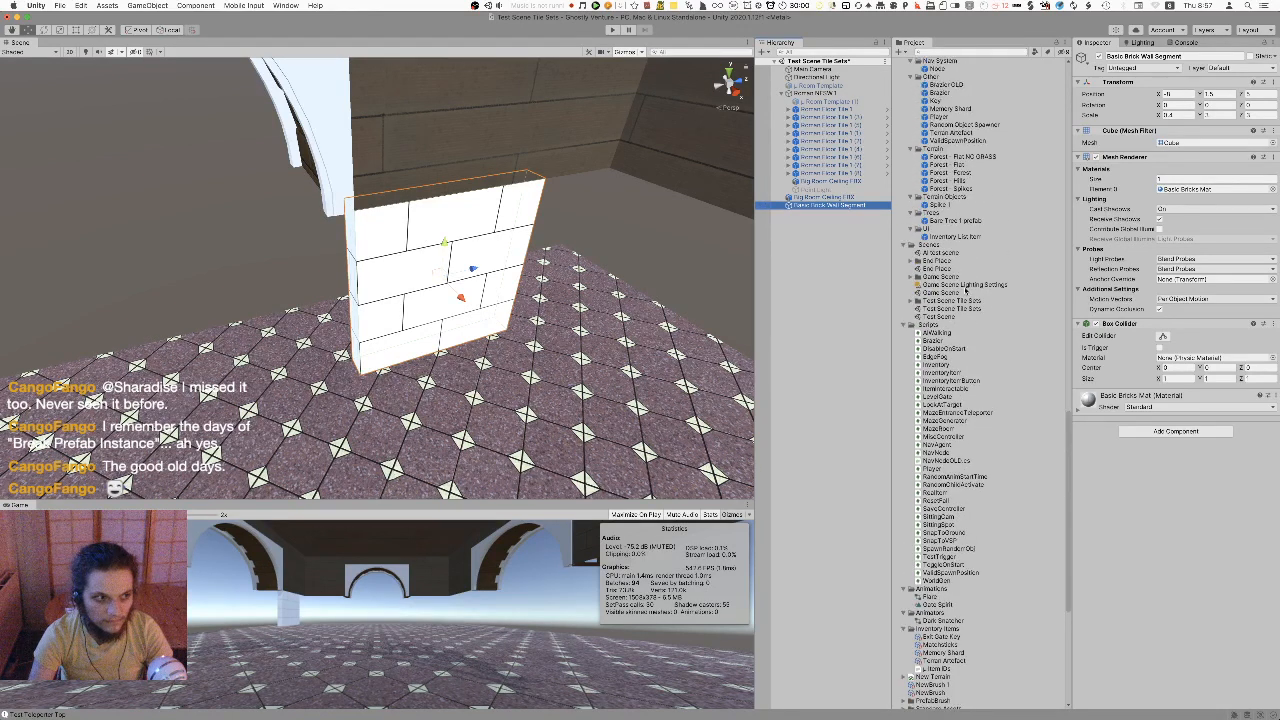
scroll(967, 295, "up", 9)
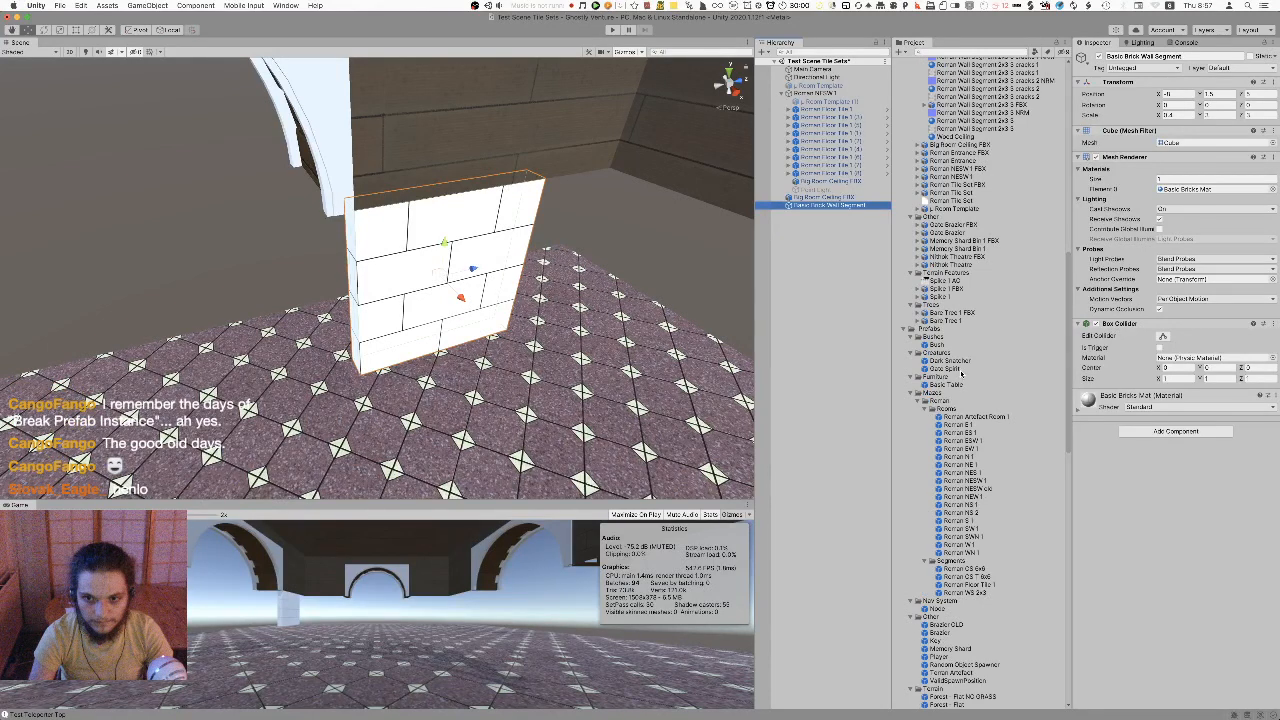
scroll(993, 410, "down", 3)
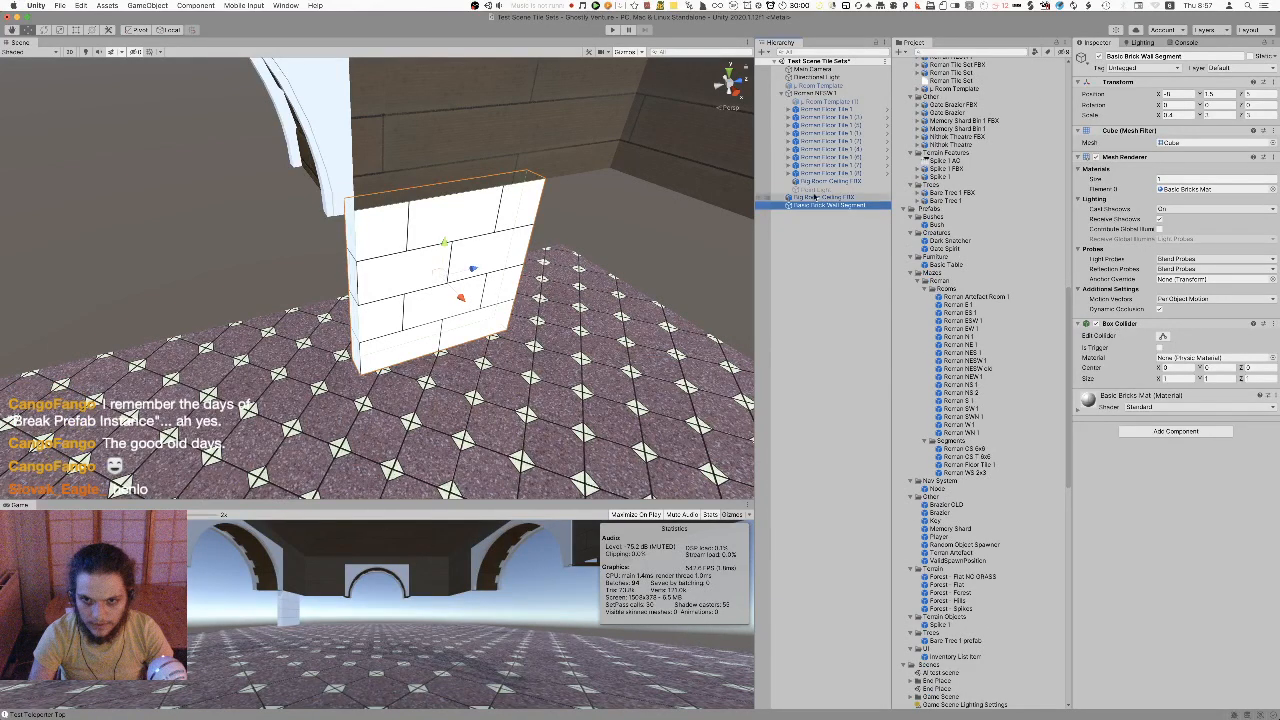
left_click_drag(820, 205, 940, 444)
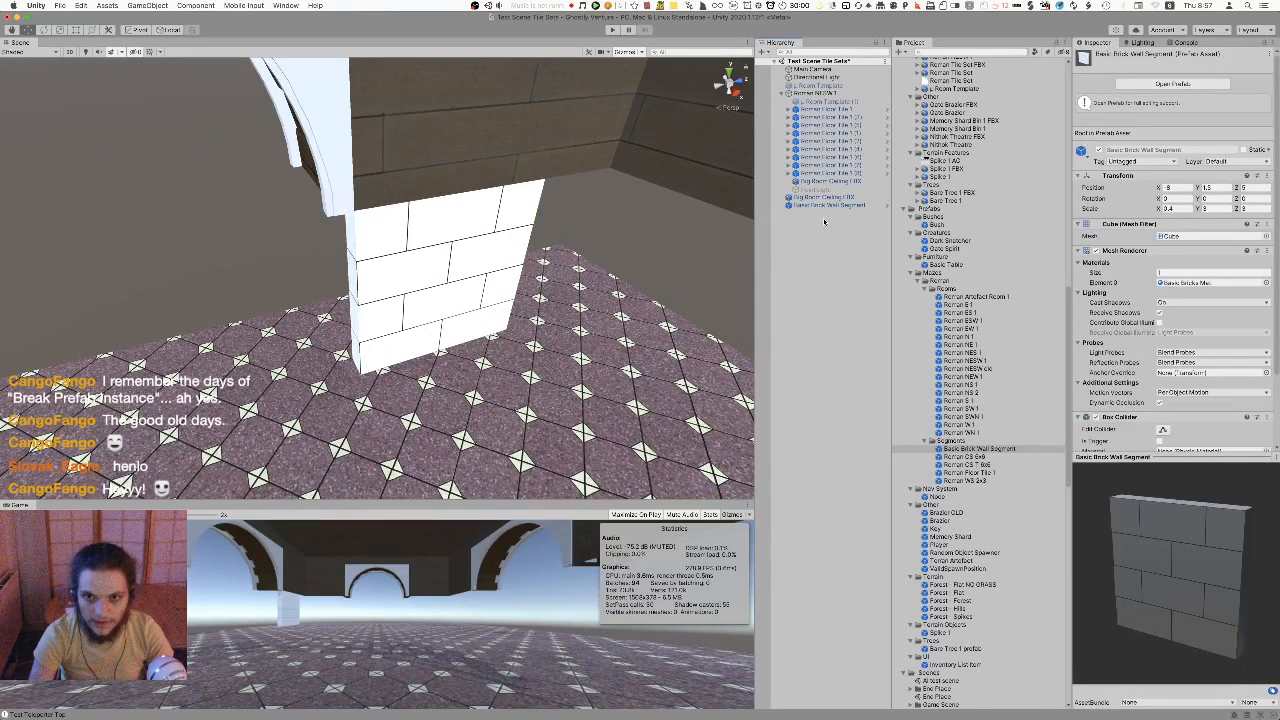
Duplicate the Basic Brick Wall Segment in the scene and move the copy along Z to continue the wall end to end
left_click(828, 206)
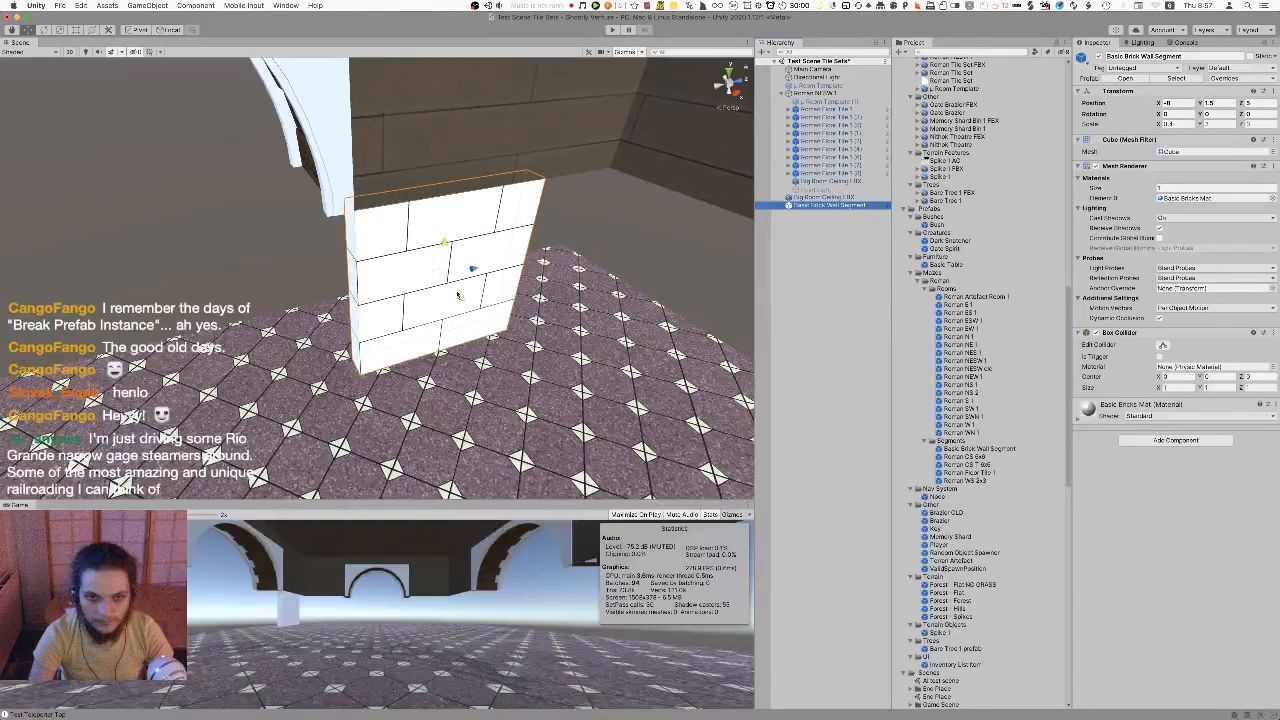
key("super+d")
left_click_drag(470, 272, 619, 256)
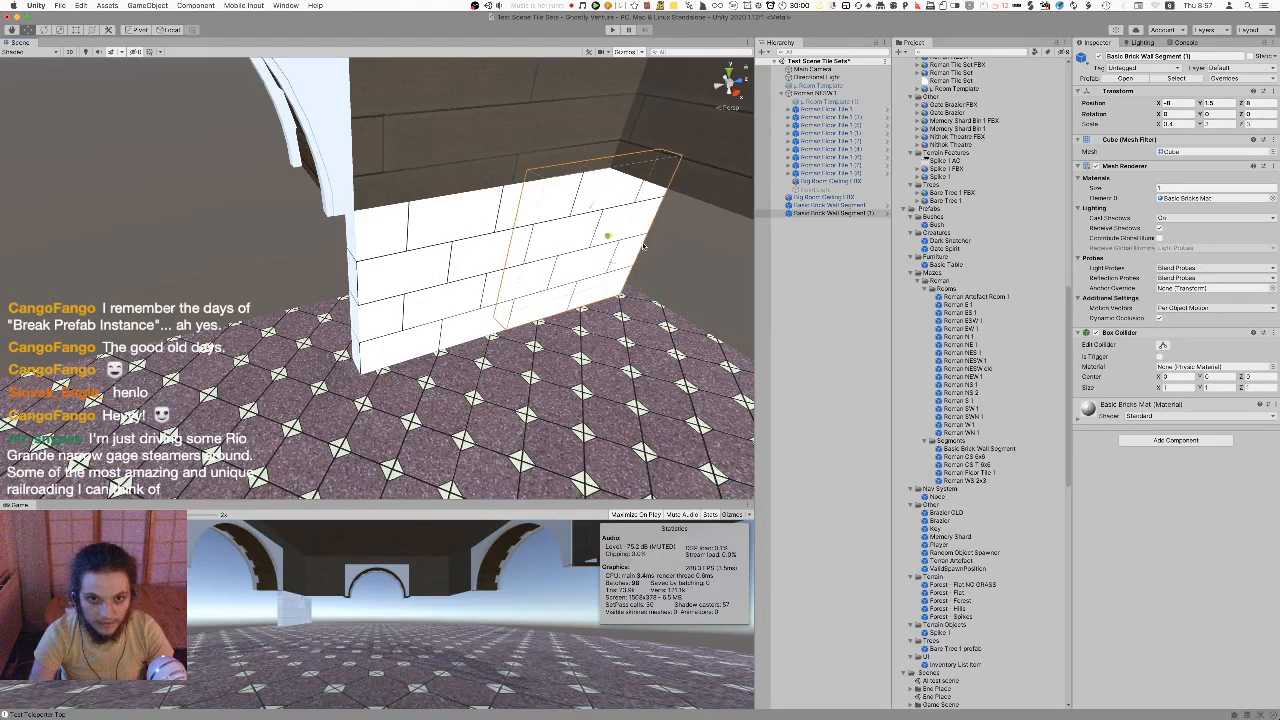
Duplicate the wall segment twice more and place the copies to complete an L-shaped corner of four segments
key("f")
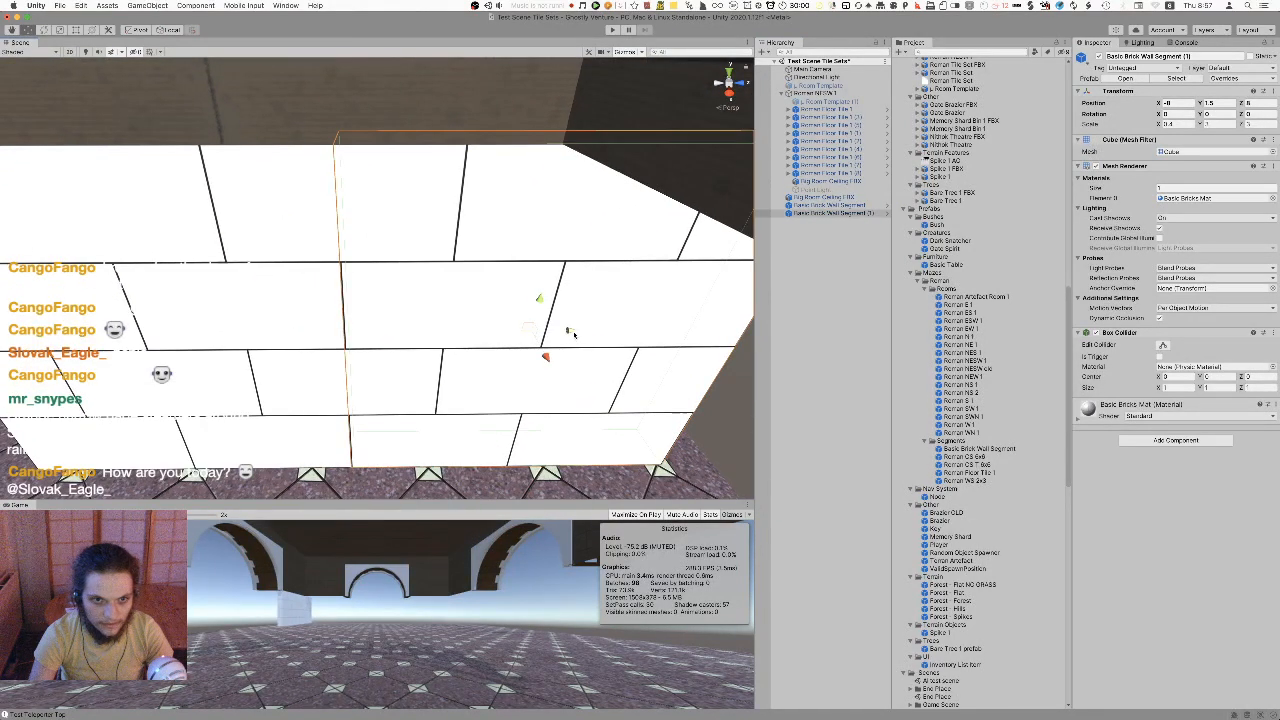
left_click_drag(563, 337, 403, 307, "alt")
key("super+d")
left_click_drag(357, 243, 223, 246, "super")
key("w")
key("super+d")
left_click_drag(367, 241, 396, 240, "super")
Select the four wall segments of the corner, duplicate them and move the copies towards the next corner of the room
left_click(394, 238, "shift")
left_click(345, 212, "shift")
left_click(333, 252, "shift")
key("super+d")
left_click_drag(405, 237, 488, 260, "super")
key("super+d")
key("super+z")
key("super+z")
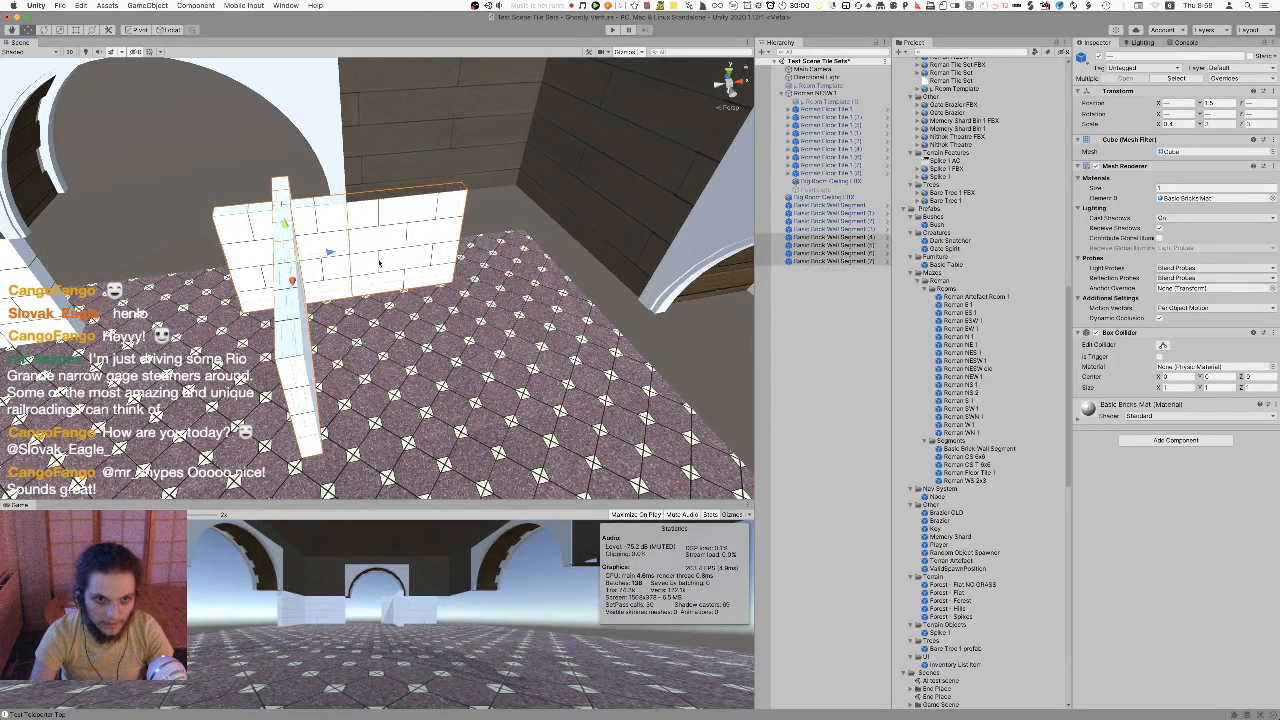
left_click_drag(334, 253, 489, 256)
Rotate the copied corner group and position it against the second corner beside the archway
key("e")
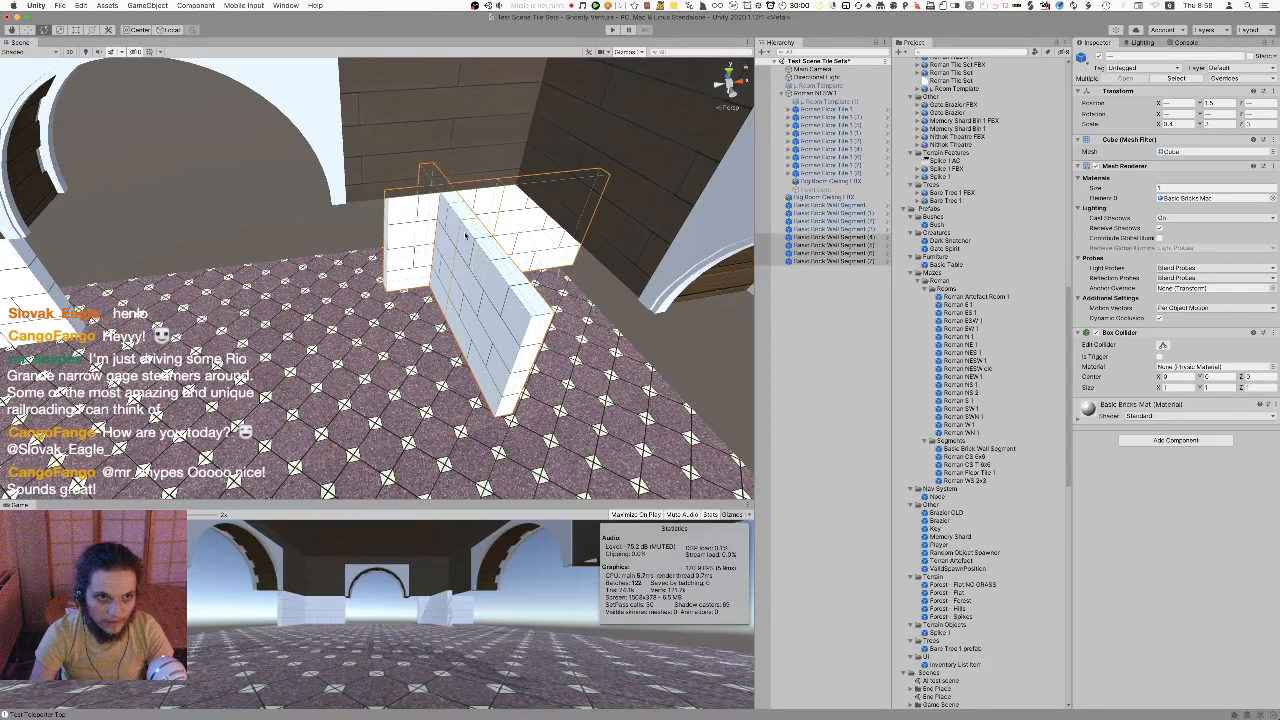
left_click_drag(489, 284, 355, 292)
left_click_drag(472, 273, 438, 273)
right_click_drag(438, 273, 262, 250)
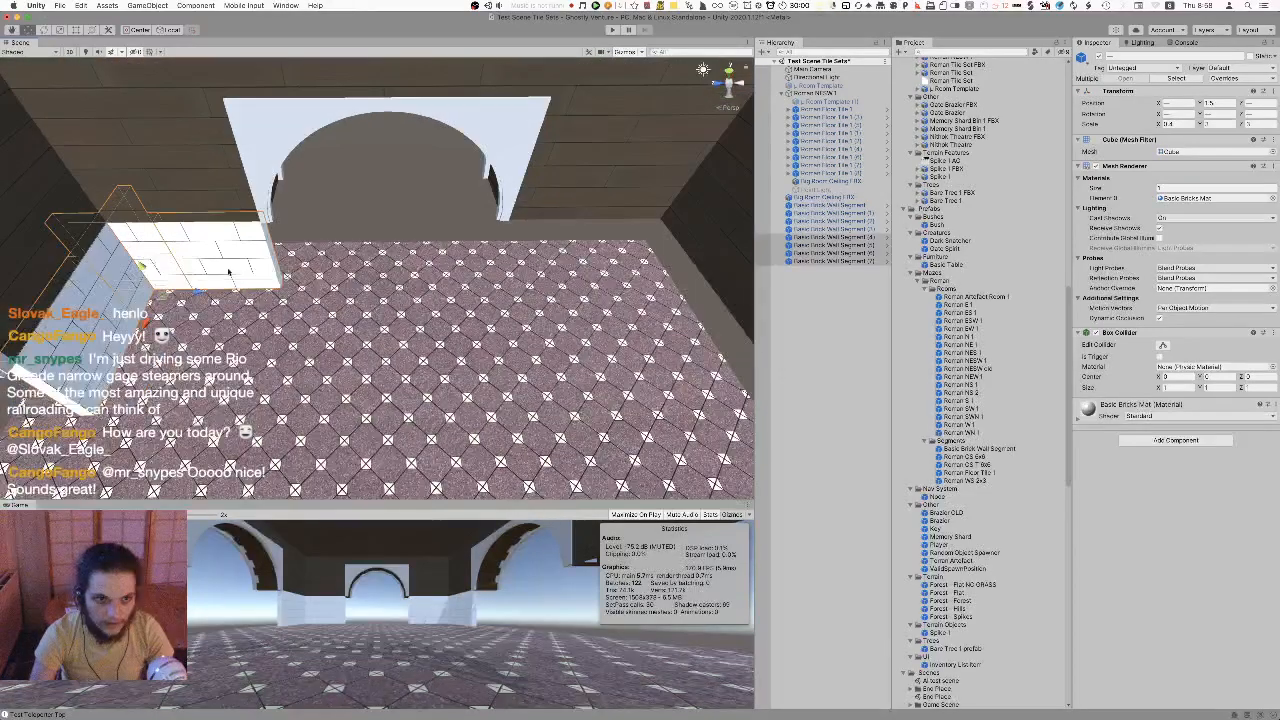
Duplicate the second corner's wall group, move the copy past the archway to the third corner and rotate it to fit
key("super+d")
left_click_drag(201, 294, 711, 329)
right_click_drag(711, 329, 750, 424)
left_click_drag(555, 263, 485, 245)
left_click_drag(579, 226, 537, 237)
mouse_move(537, 237)
right_mouse_down()
mouse_move(708, 227)
mouse_move(515, 248)
right_mouse_up()
Duplicate the third corner's wall group and fit the copy into the room's fourth corner
key("super+d")
left_click_drag(240, 318, 598, 324)
right_click_drag(598, 324, 728, 300)
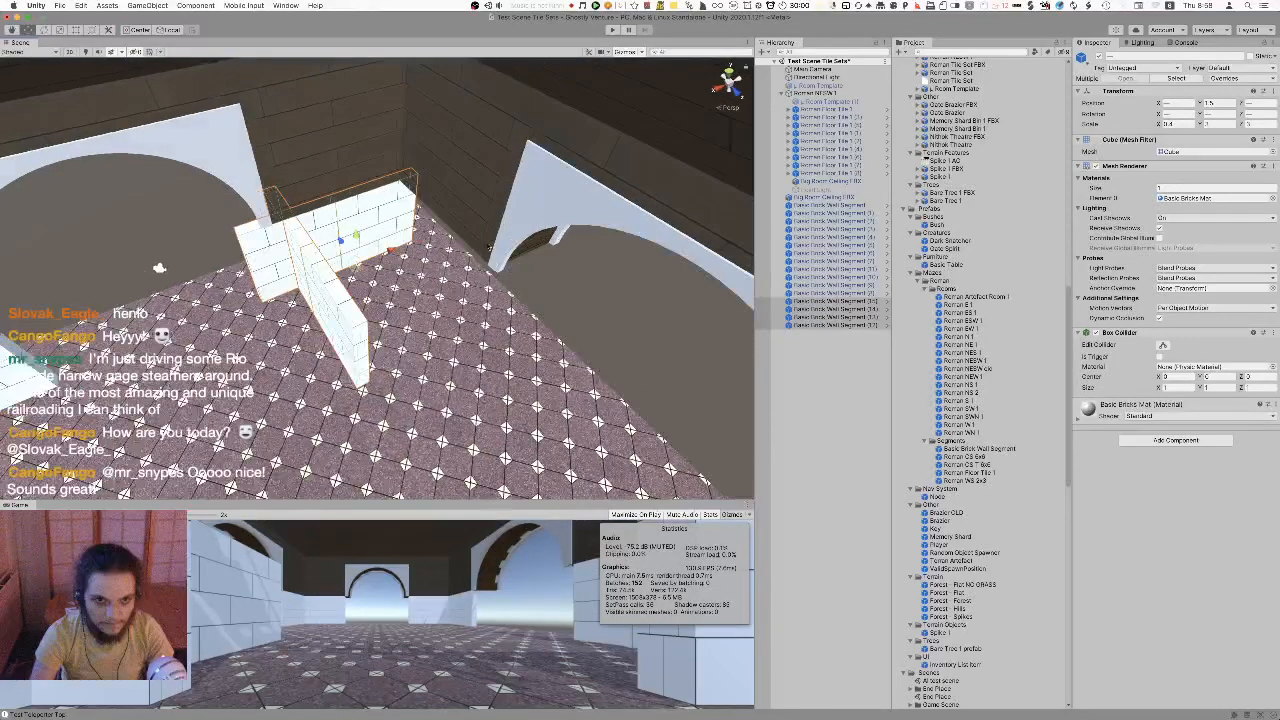
mouse_move(398, 250)
left_mouse_down()
mouse_move(452, 230)
mouse_move(394, 258)
mouse_move(374, 242)
mouse_move(419, 244)
left_mouse_up()
key("w")
left_click(604, 274)
left_click_drag(604, 274, 599, 167, "alt")
key("w")
right_click_drag(599, 166, 409, 312)
key("s")
left_click(421, 298)
key("super+d")
left_click_drag(404, 318, 483, 398)
key("e")
left_click_drag(526, 449, 642, 460, "super")
key("w")
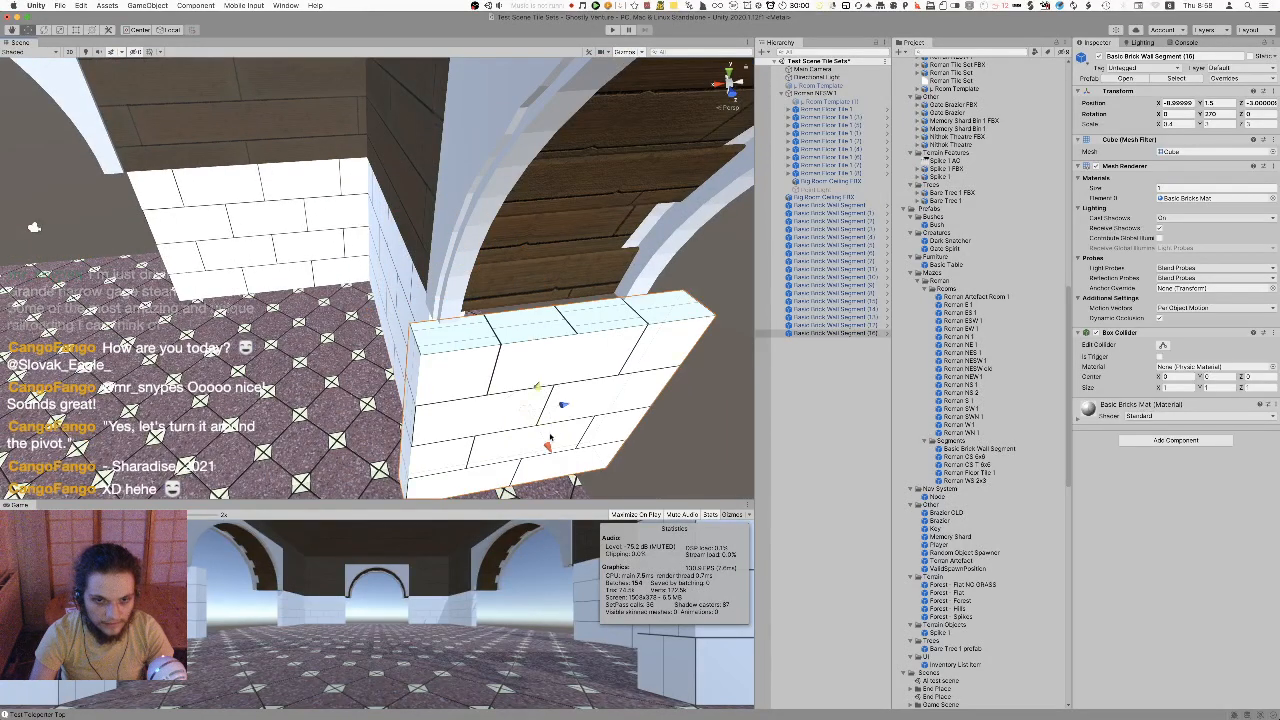
left_click_drag(549, 444, 545, 412, "super")
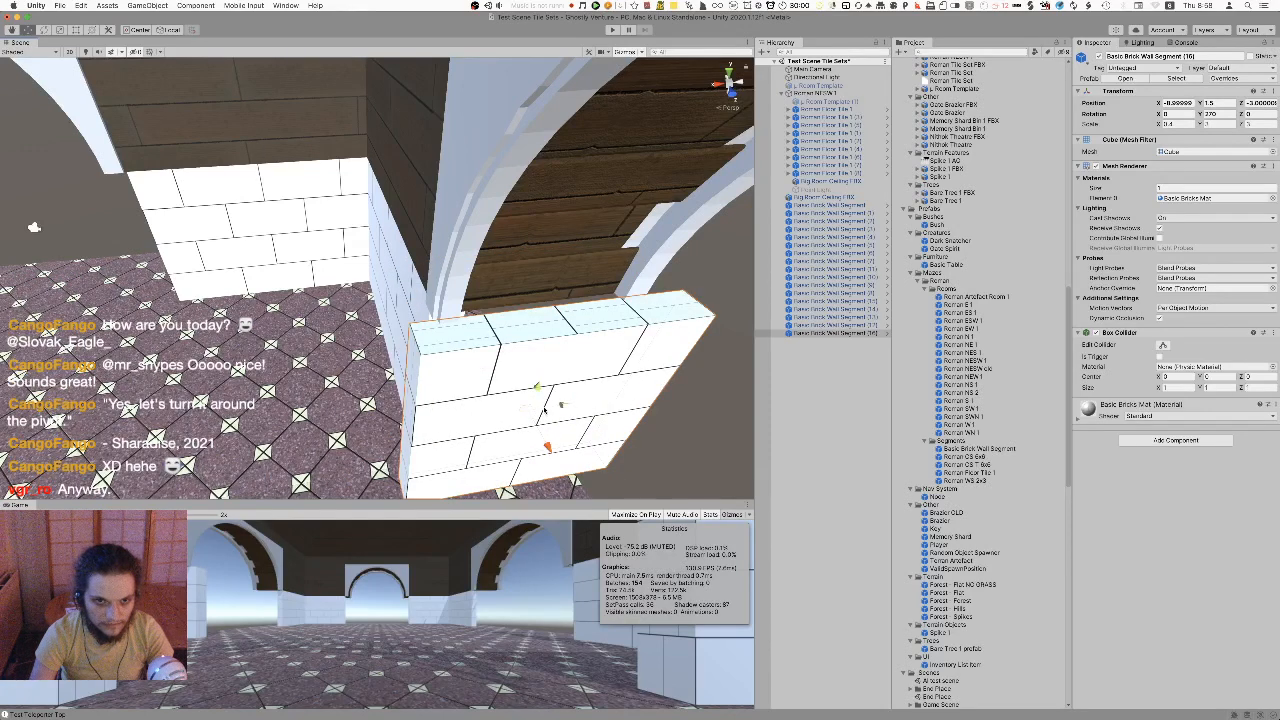
key("super+BackSpace")
Duplicate a corner wall segment, move the copy to the side of the archway passage and set its X position to -9
left_click(232, 242)
key("super+d")
left_click_drag(239, 241, 542, 397, "super")
left_click_drag(552, 383, 613, 325)
mouse_move(446, 271)
left_mouse_down()
mouse_move(461, 281)
mouse_move(452, 265)
left_mouse_up()
left_click(1189, 103)
type("-9")
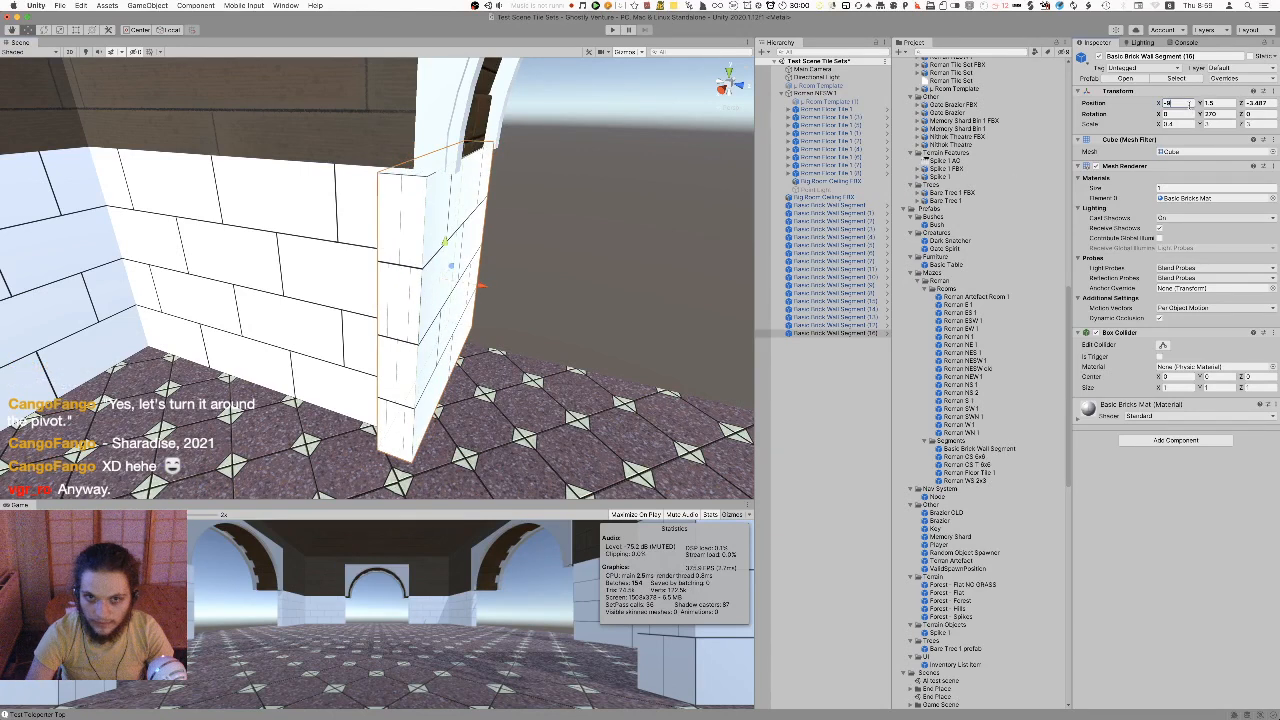
Set the archway wall segment's Z position to -3.5
left_click_drag(620, 228, 338, 194, "alt")
left_click(1260, 103)
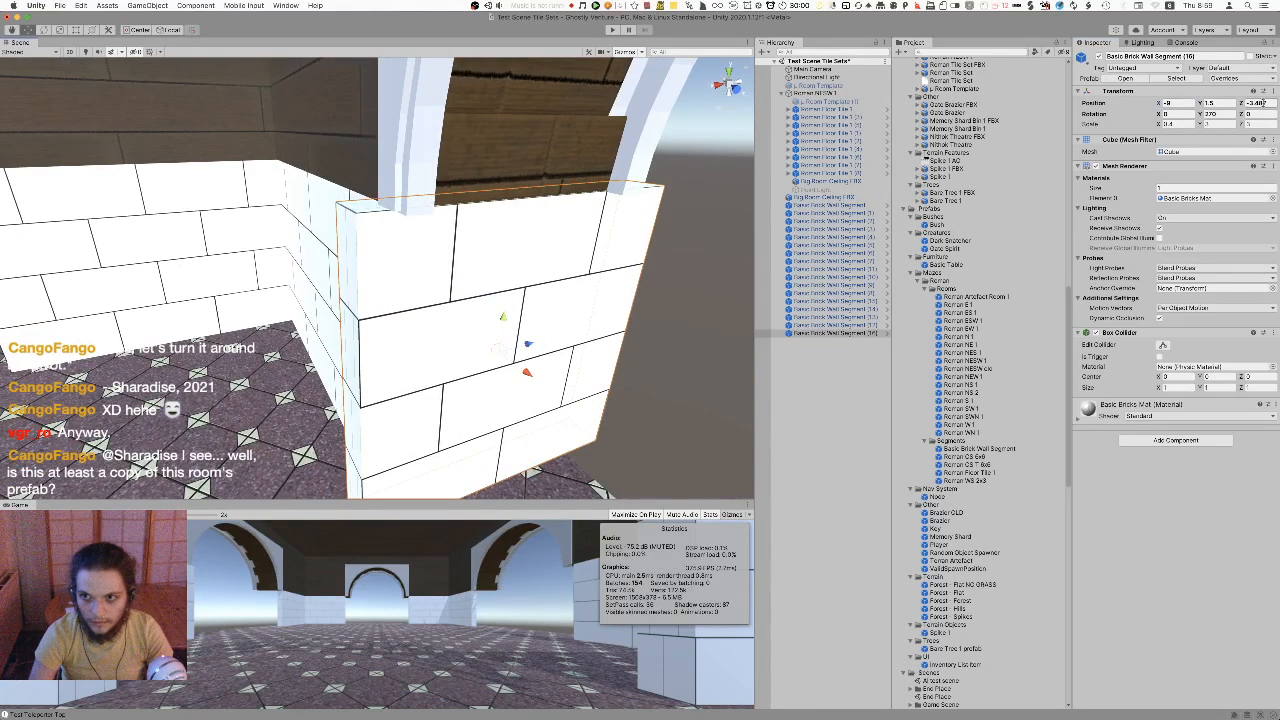
type("-3")
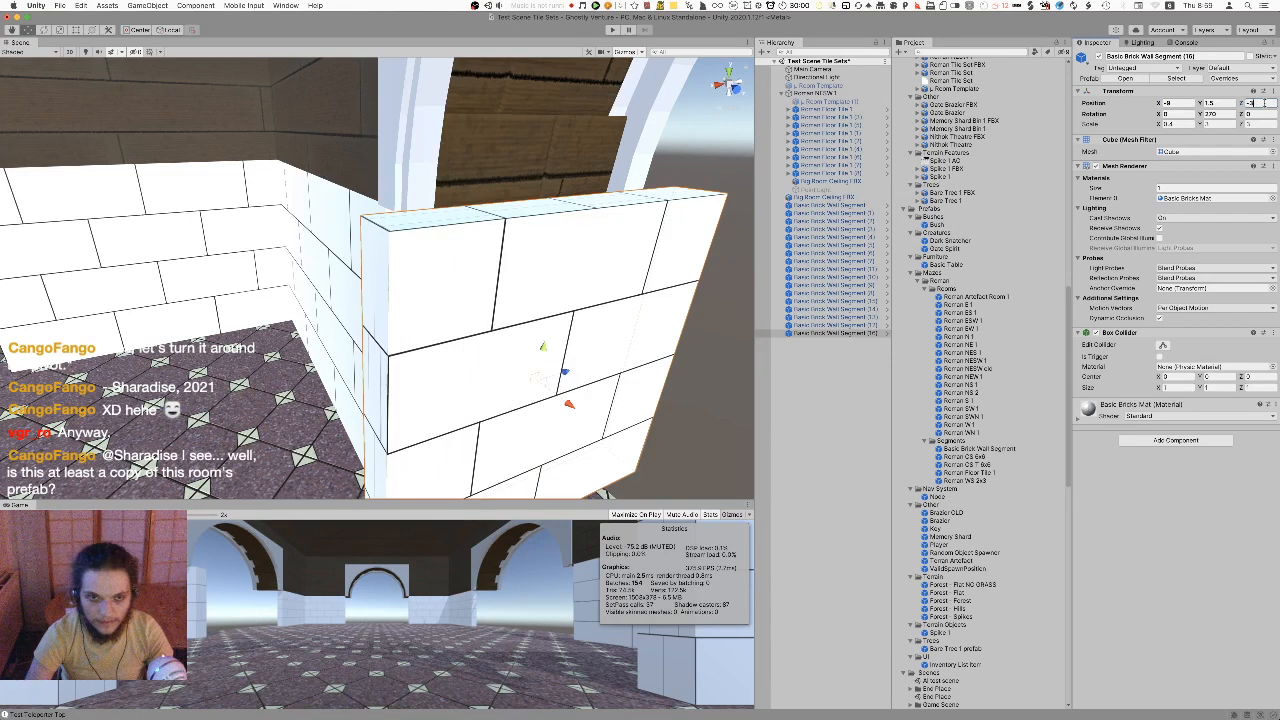
key("BackSpace")
type("2")
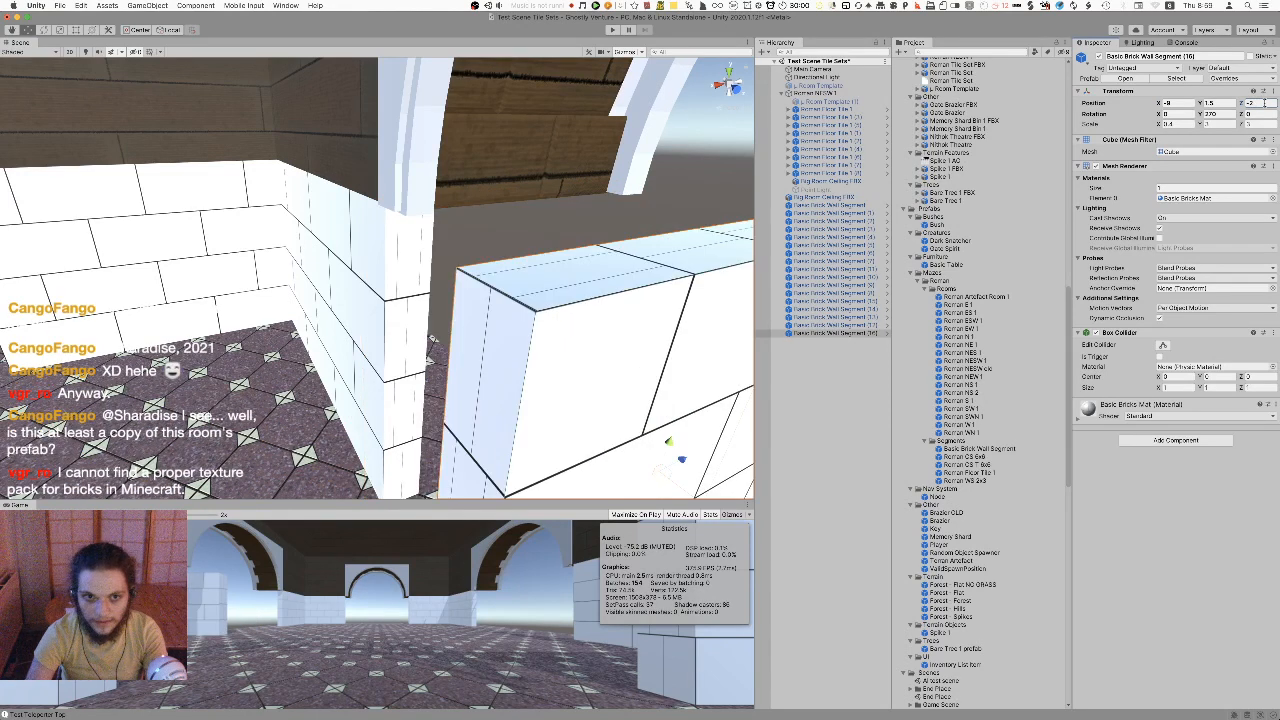
key("BackSpace")
type("3.5")
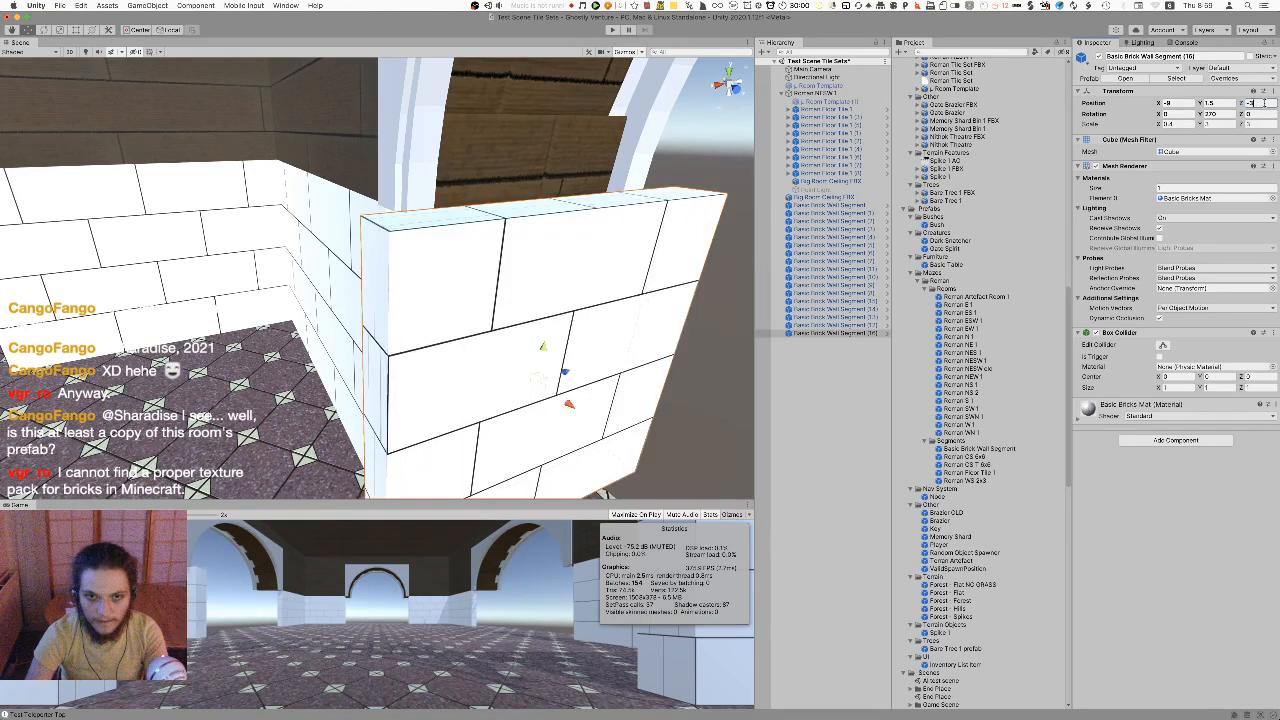
right_click_drag(597, 186, 384, 273)
left_click_drag(386, 274, 422, 262)
key("super+z")
right_click_drag(477, 252, 608, 215)
left_click(605, 213)
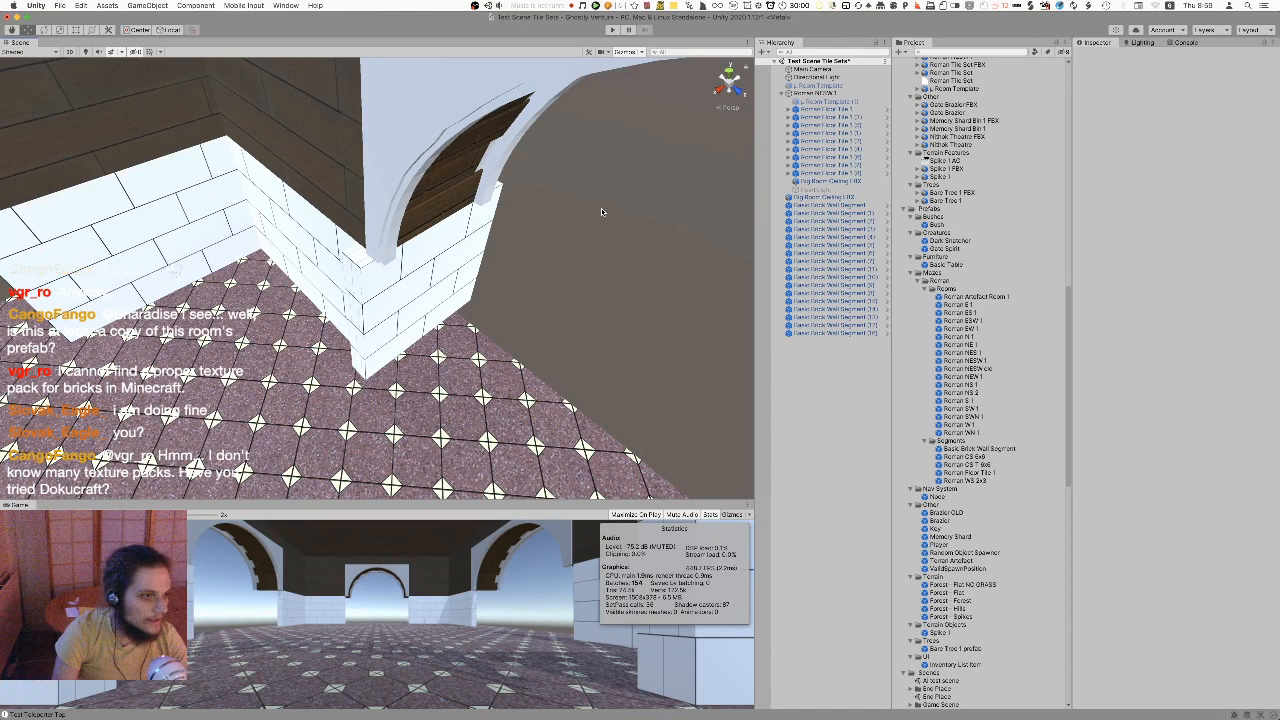
right_click_drag(601, 208, 592, 146)
key("s")
key("w")
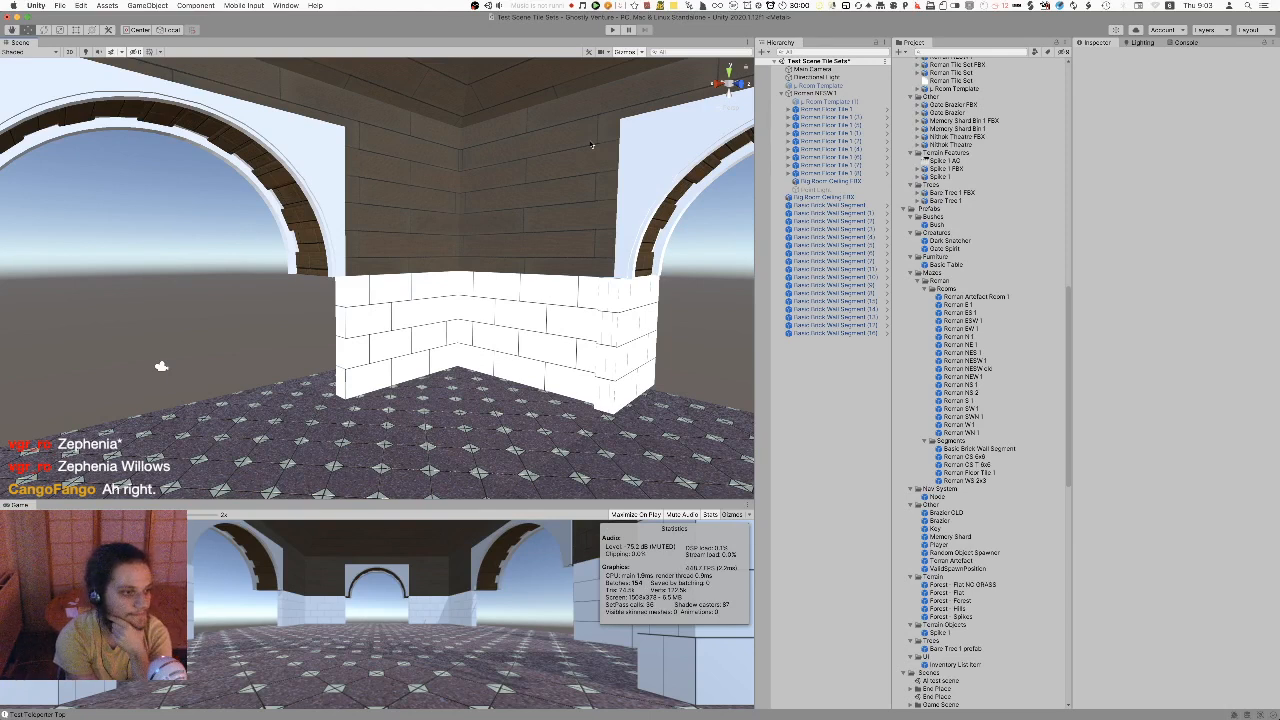
Shorten the archway wall segment by setting its Z scale to 2
key("w")
right_click_drag(539, 261, 463, 300)
left_click(511, 290)
key("d")
key("r")
left_click_drag(490, 313, 477, 310)
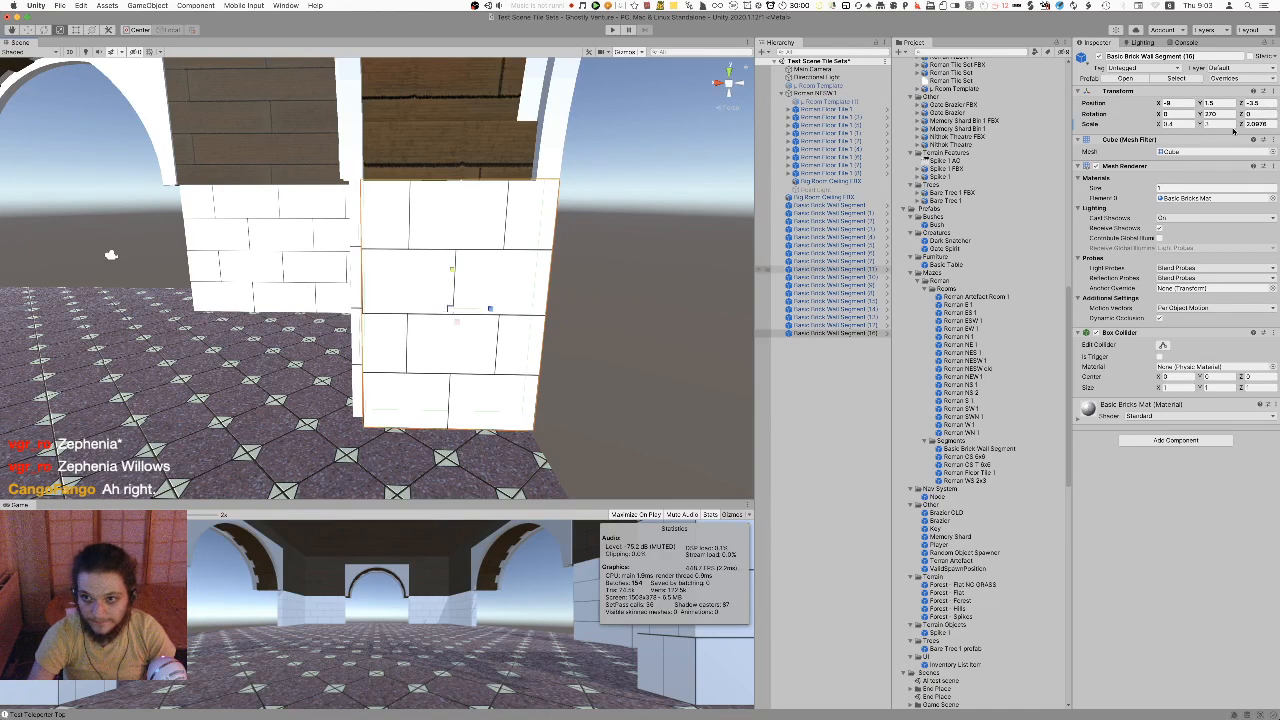
left_click(1250, 124)
type("3")
key("Return")
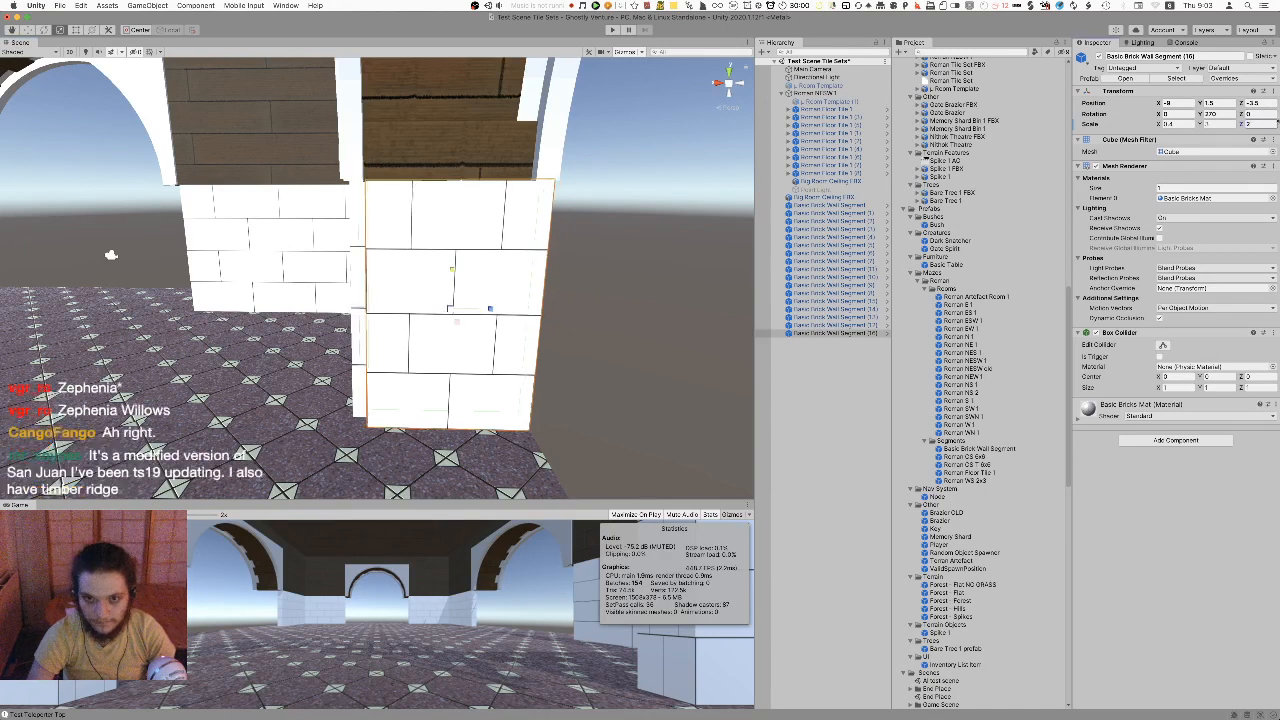
Duplicate the shortened segment and move the copy to the opposite side of the same archway, at Z about 3.5
left_click_drag(490, 188, 720, 234, "alt")
scroll(313, 263, "down", 4)
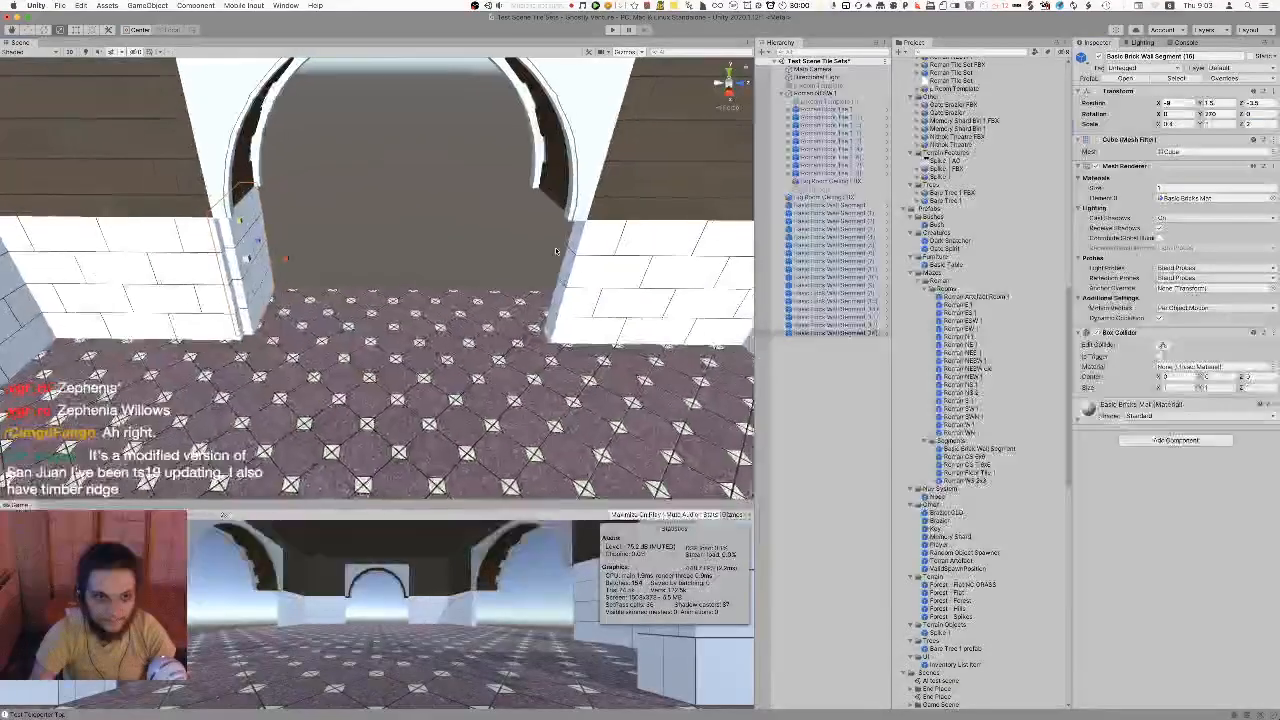
key("w")
key("super+d")
left_click_drag(289, 258, 580, 287, "super")
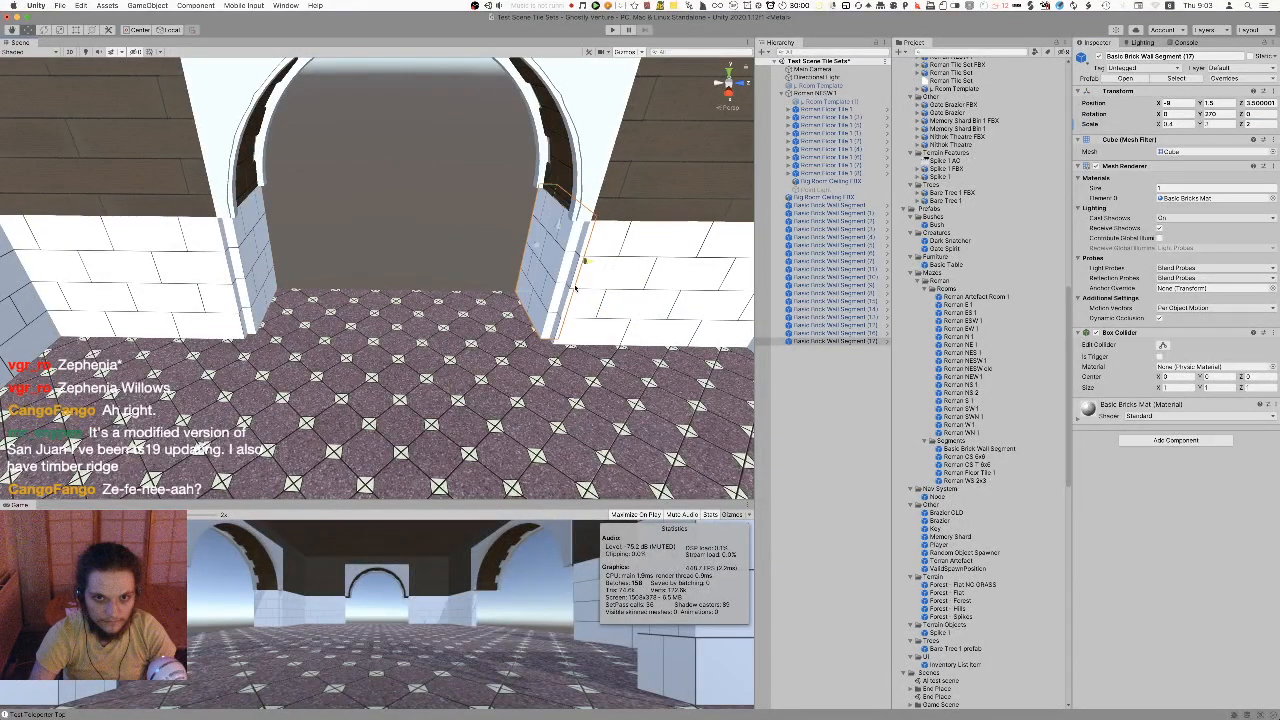
Duplicate the shortened segment again and place the copy beside the adjacent archway, turned to line its passage
right_click_drag(580, 287, 761, 263)
key("super+d")
left_click_drag(75, 330, 311, 276, "super")
right_click_drag(415, 266, 267, 274)
Select the copy beside the adjacent archway and set its X position to -3.5
left_click(169, 263)
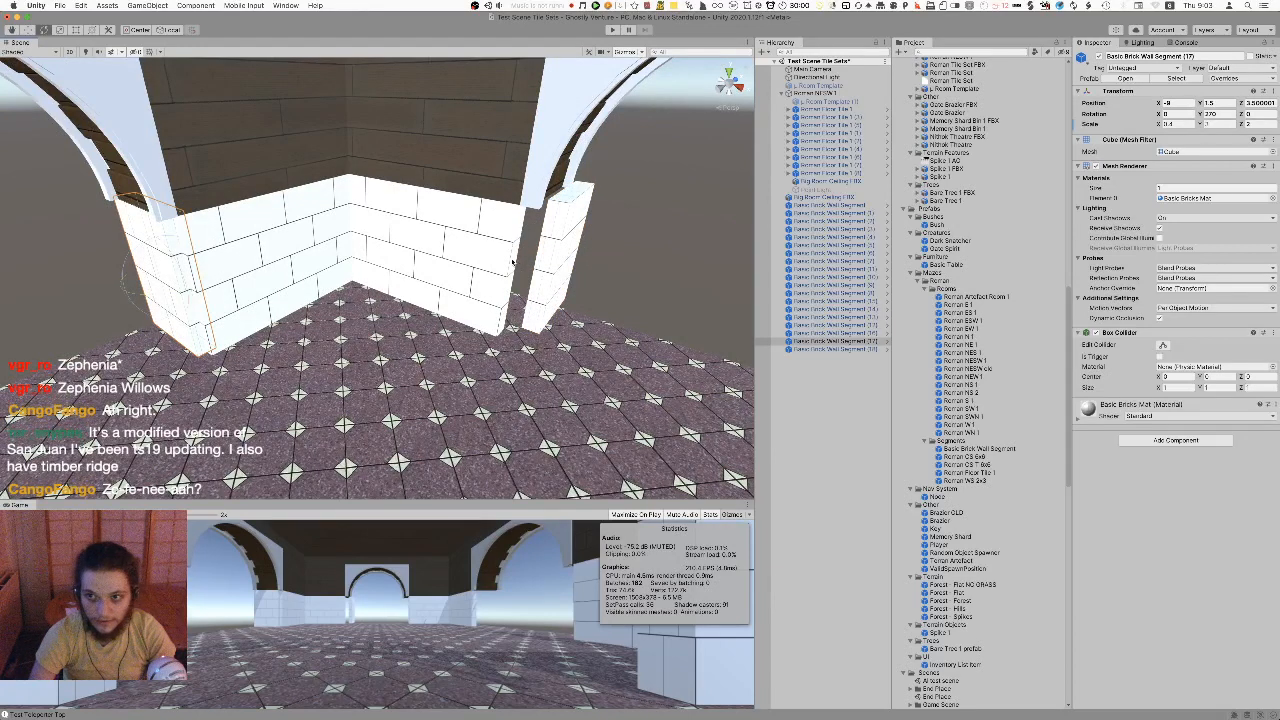
left_click(545, 243)
key("f")
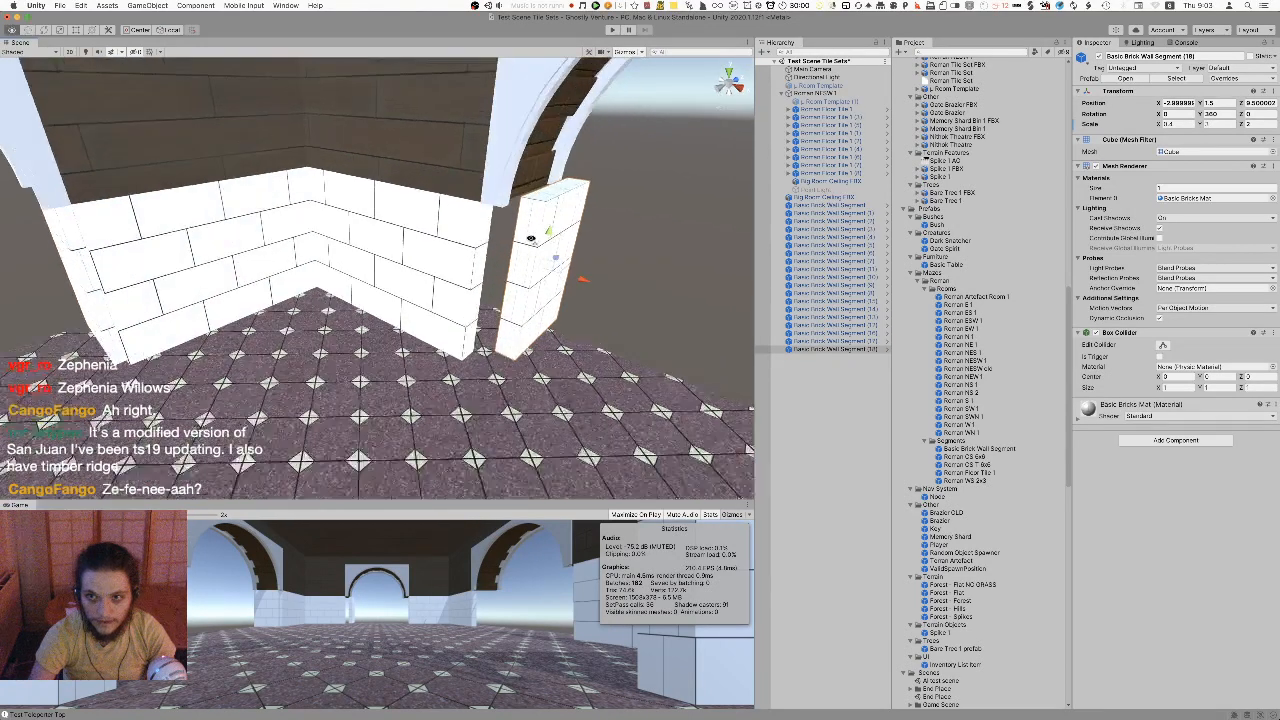
left_click(1179, 103)
type("-32")
key("BackSpace")
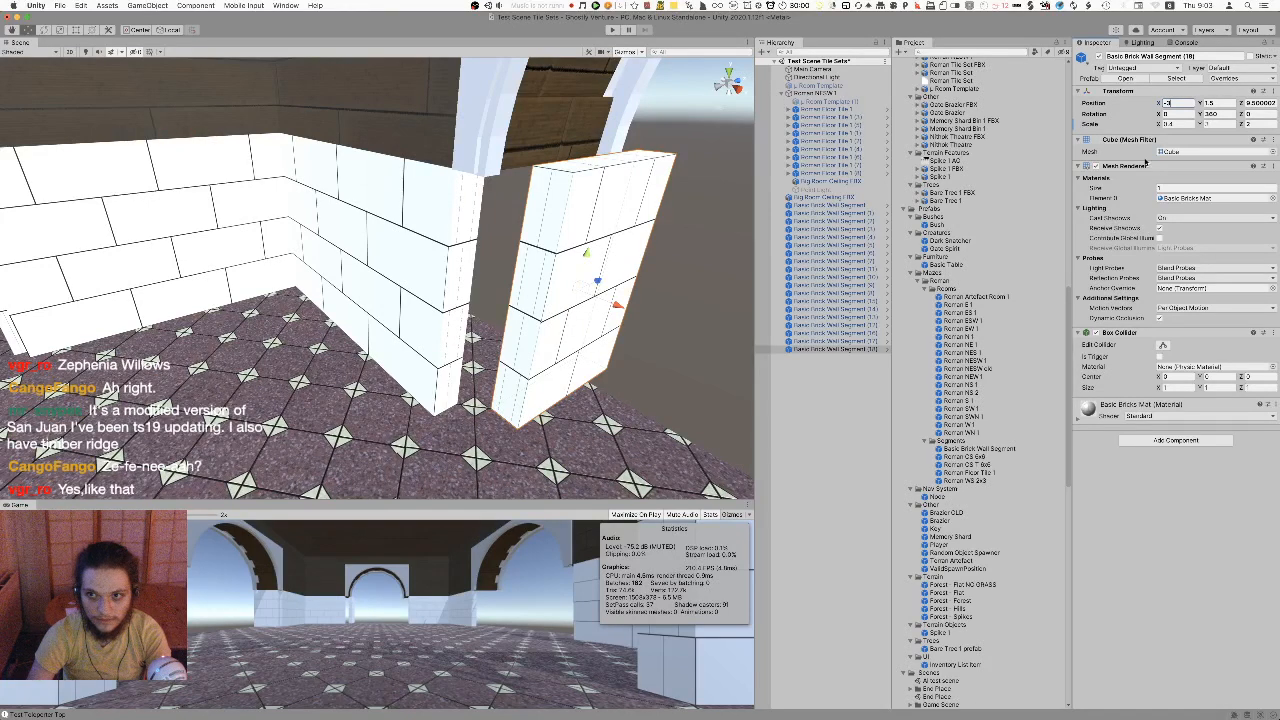
type(".5")
Set the Z position of the adjacent archway's wall segment to 9
left_click_drag(612, 262, 540, 320, "alt")
left_click(1252, 103)
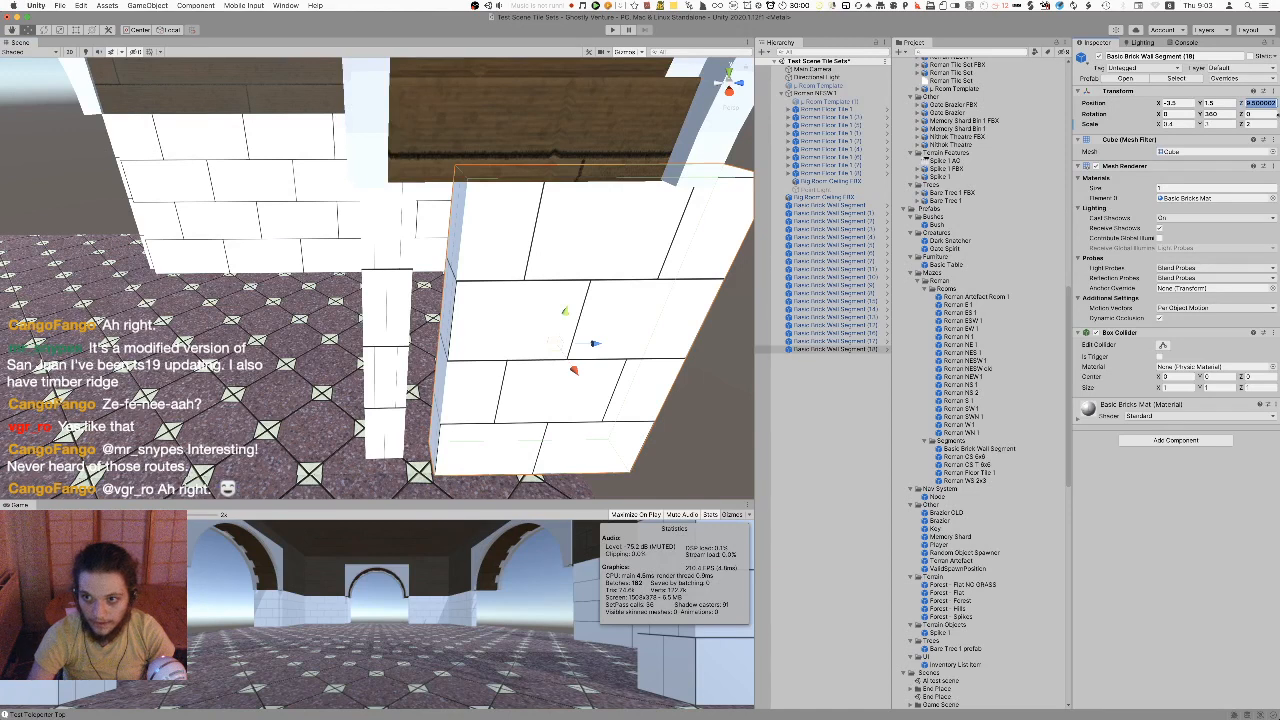
type("8.5")
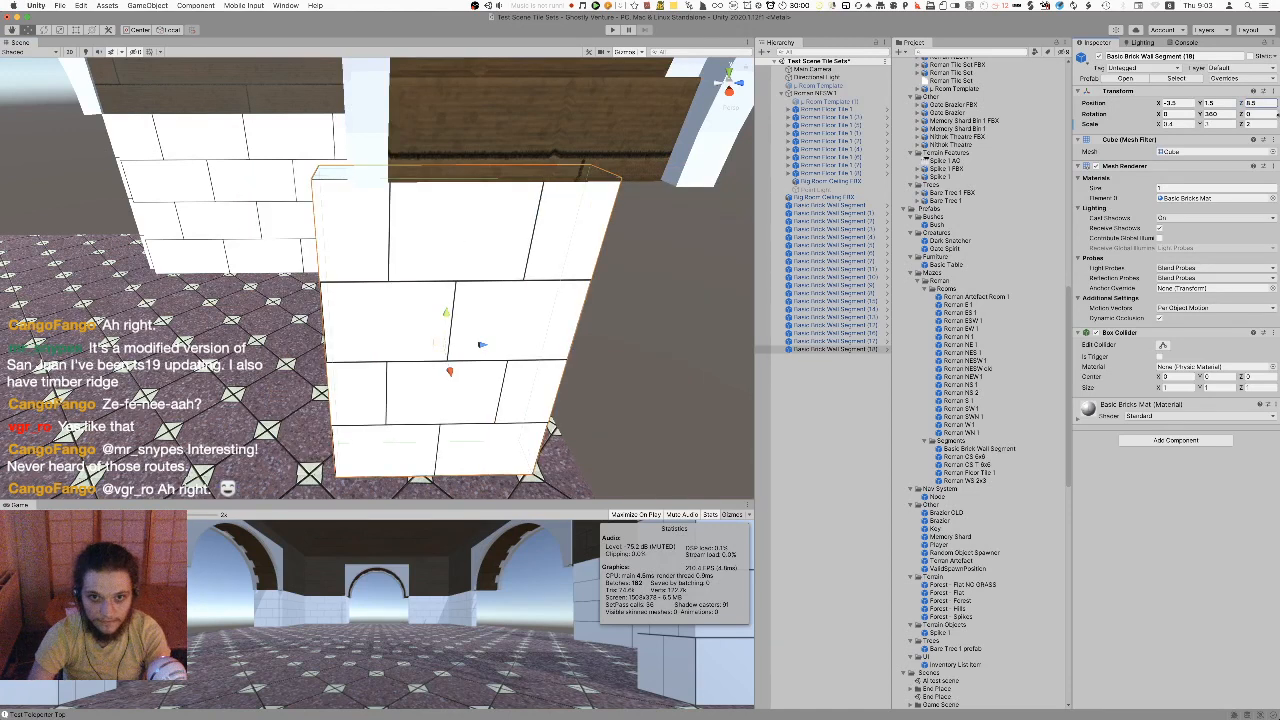
key("BackSpace")
key("BackSpace")
type("9")
key("BackSpace")
key("BackSpace")
type("9")
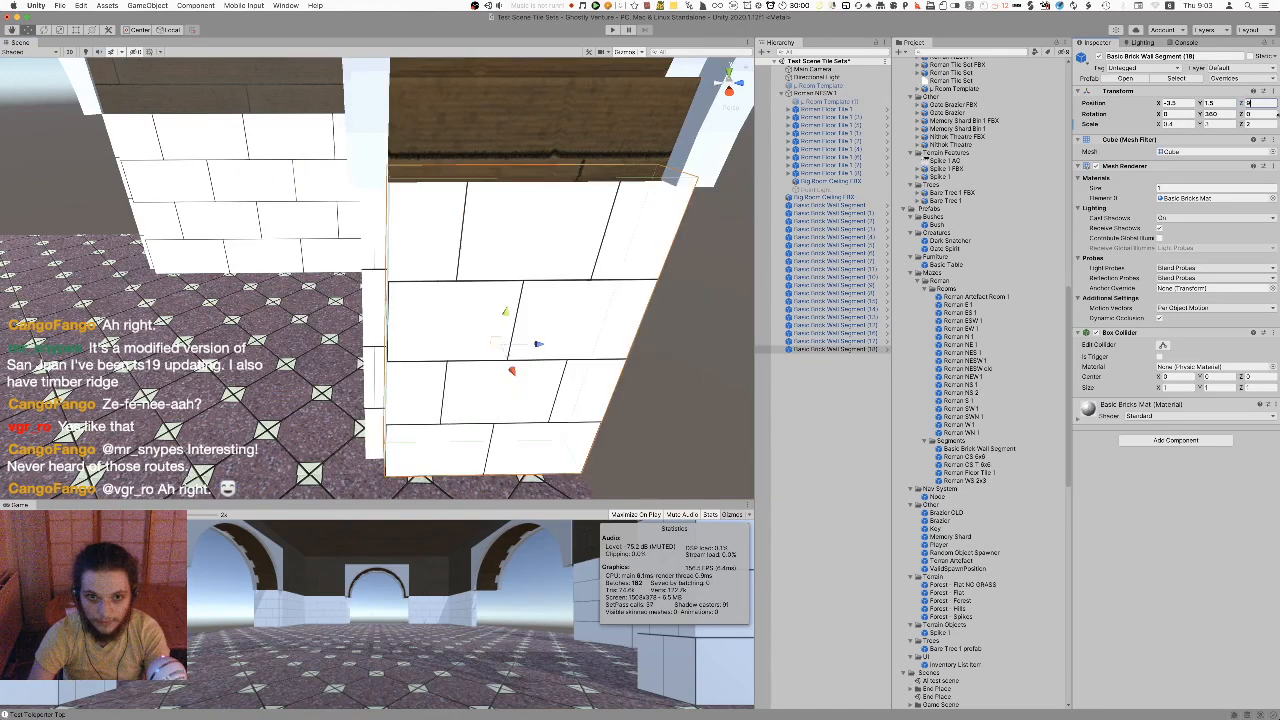
Duplicate this archway segment and move the copy to the passage's opposite side, at X 3.5
mouse_move(470, 239)
right_mouse_down()
mouse_move(887, 259)
mouse_move(491, 241)
right_mouse_up()
key("super+d")
left_click_drag(264, 239, 511, 250, "super")
right_click_drag(580, 251, 188, 229)
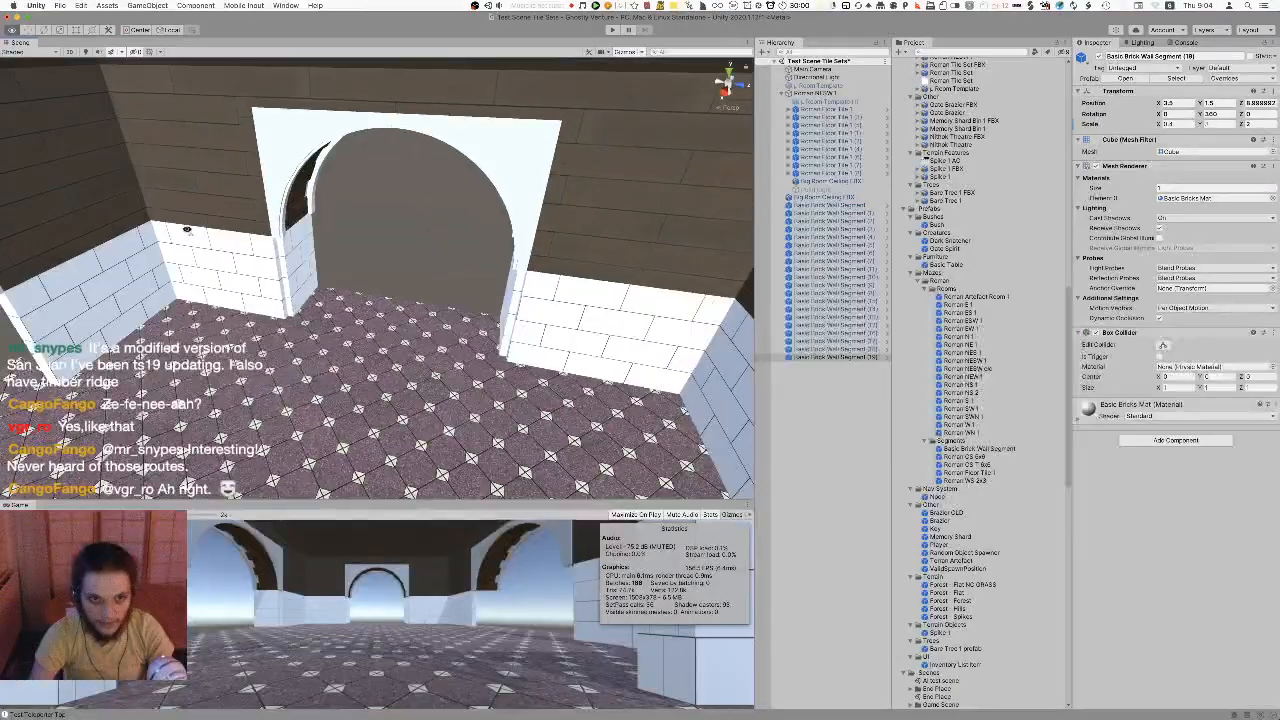
Duplicate the first archway's pair of short segments, move the copies across to the opposite archway and save the scene
left_click(312, 246)
right_click_drag(312, 246, 596, 262)
key("super+d")
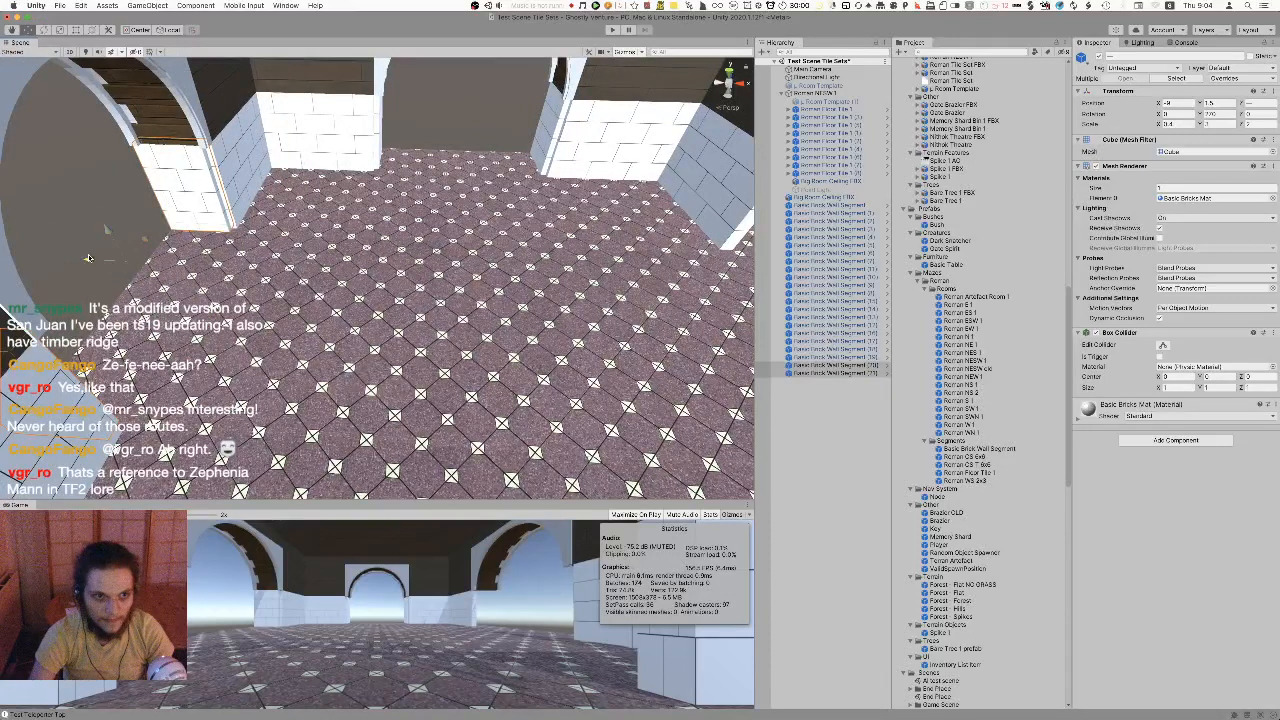
left_click_drag(91, 259, 681, 287, "super")
right_click_drag(332, 224, 523, 195)
left_click_drag(403, 270, 505, 238, "super")
left_click(508, 150)
right_click_drag(508, 146, 457, 84)
key("super+s")
Move all the Basic Brick Wall Segment objects under the Roman NESW 1 parent
left_click(818, 206)
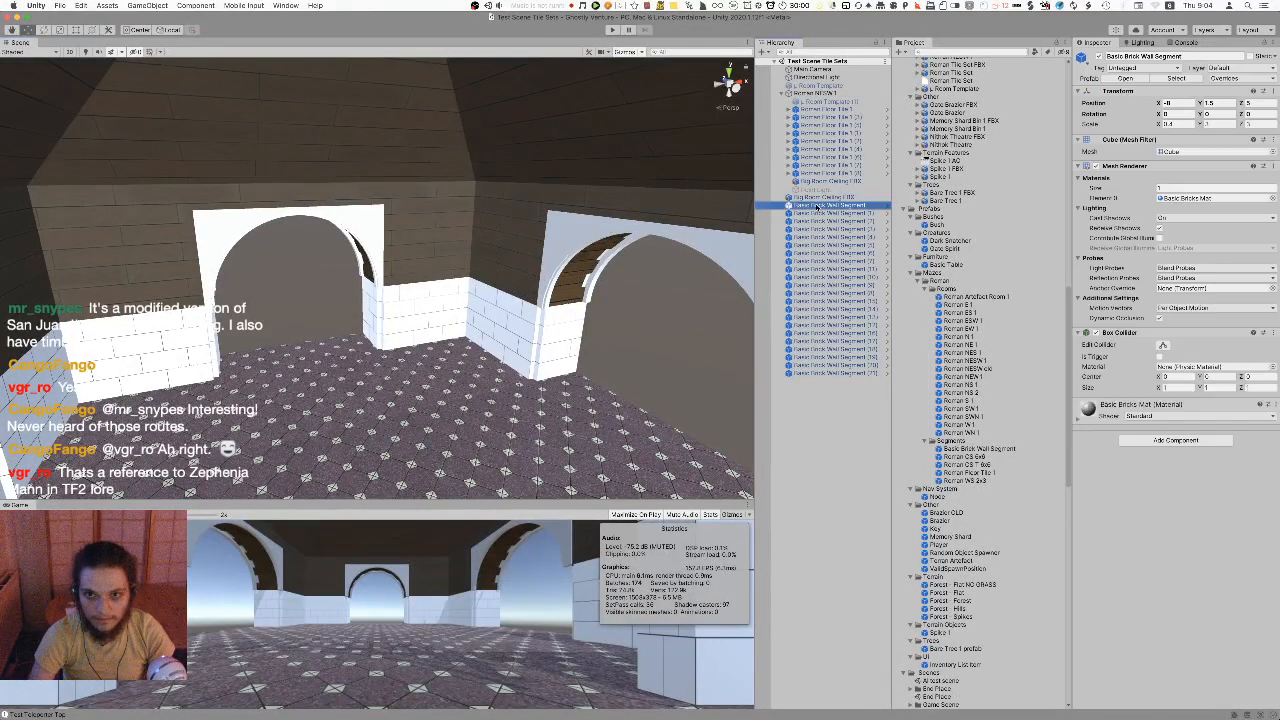
left_click(835, 372, "shift")
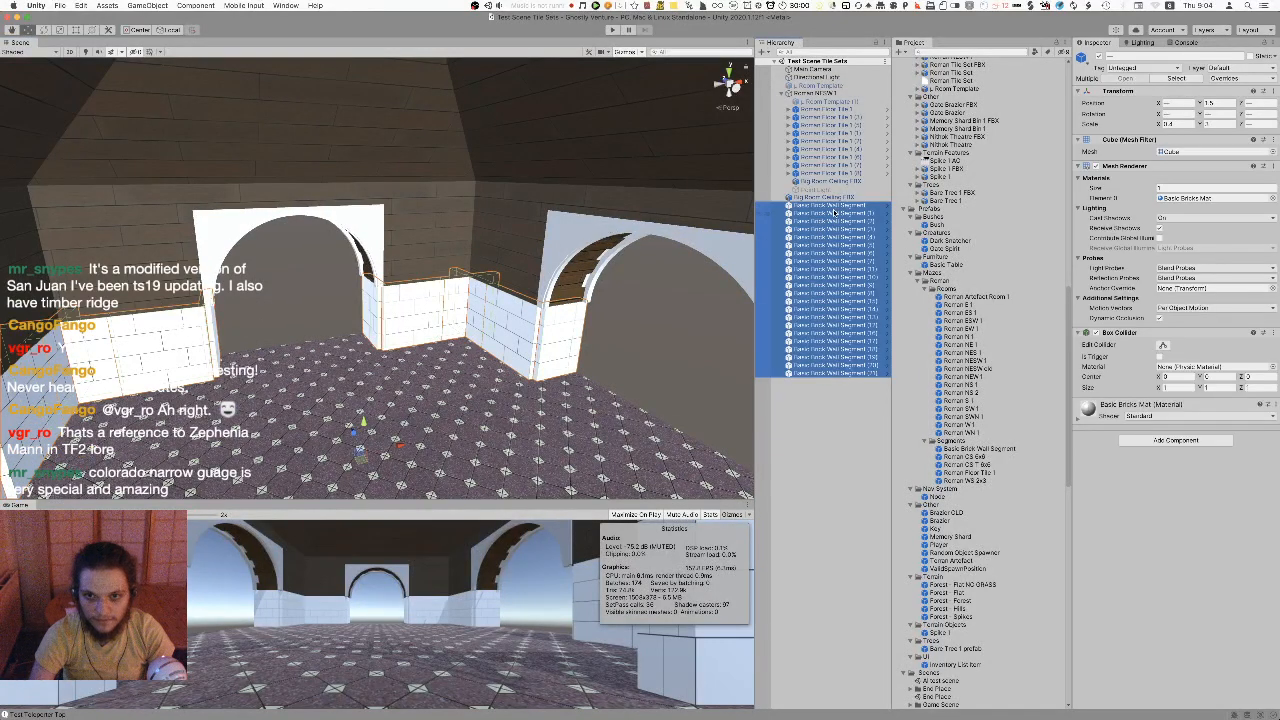
left_click_drag(834, 212, 812, 106)
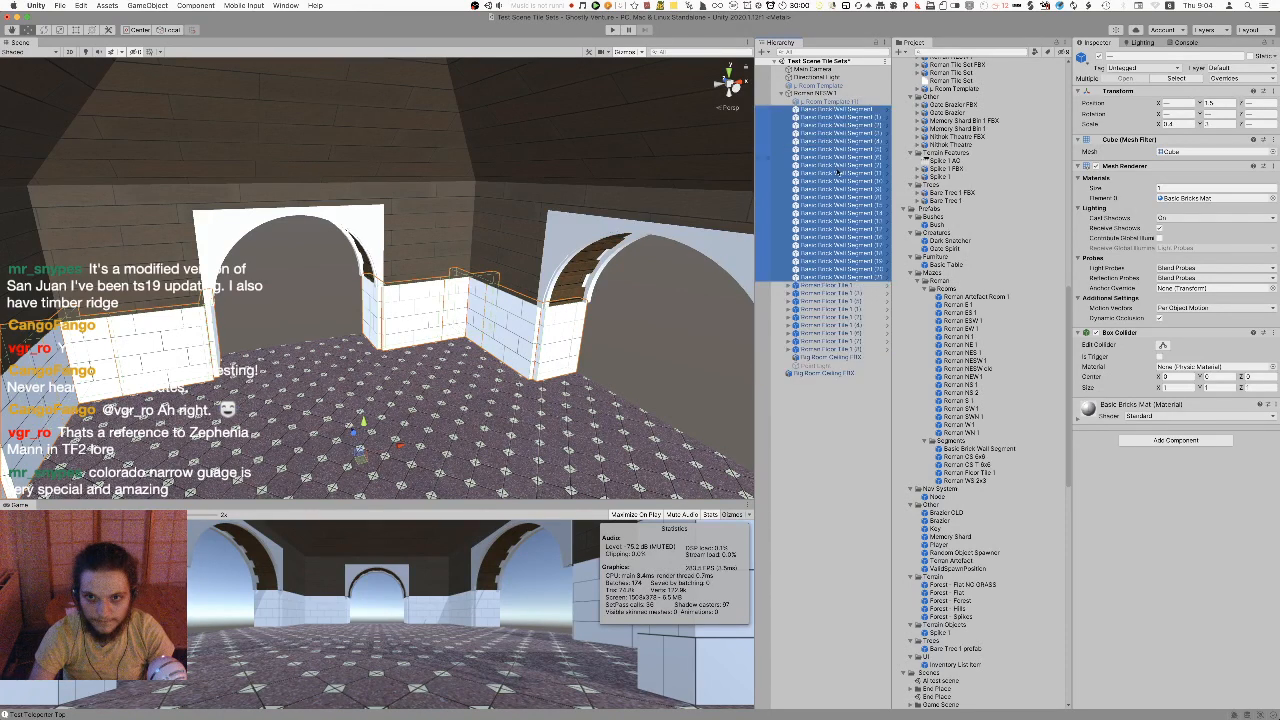
Delete the extra Big Room Ceiling FBX that sits outside Roman NESW 1
double_click(834, 373)
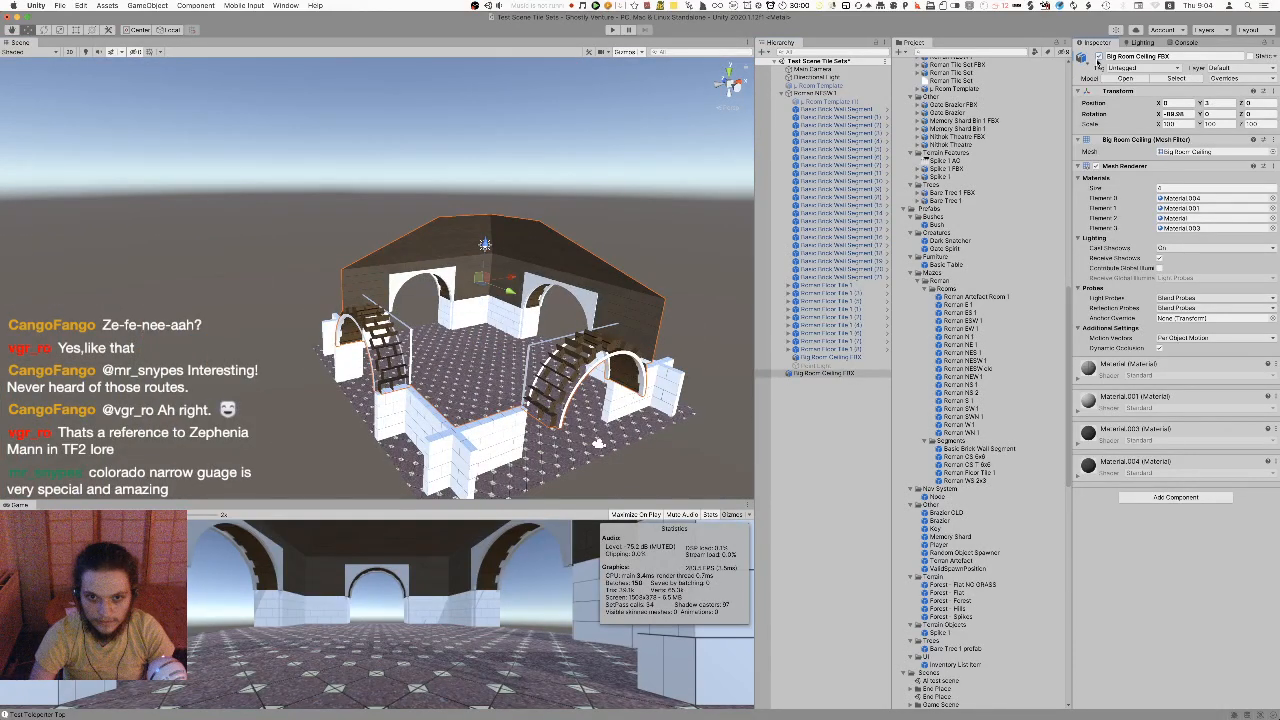
right_click_drag(462, 293, 474, 264)
left_click(856, 373)
key("super+BackSpace")
Try an asset from the Roman Tile Set folder on one of the brick wall segments
key("w")
left_click(477, 309)
scroll(478, 309, "up", 5)
scroll(913, 248, "up", 3)
scroll(913, 246, "up", 6)
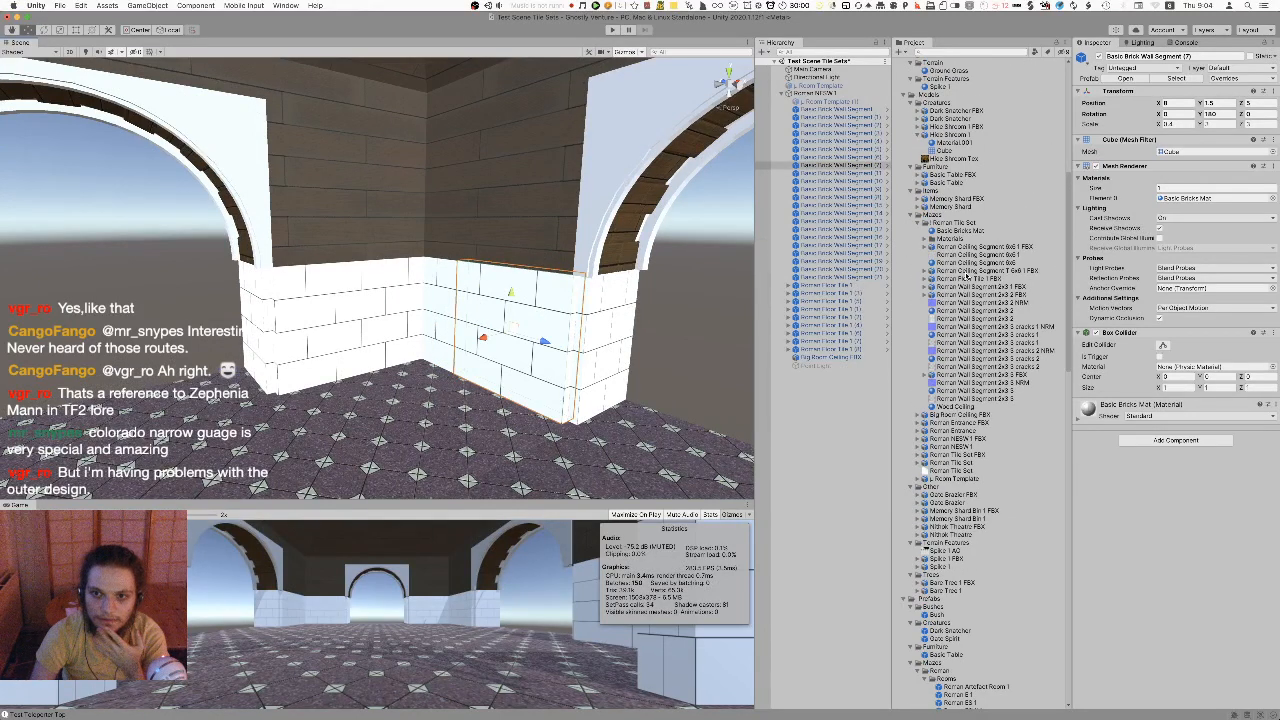
left_click_drag(982, 272, 516, 292)
key("super+z")
Try the Roman Wall Segment 2x3 2 material on a brick wall segment beside the archway
scroll(979, 237, "down", 5)
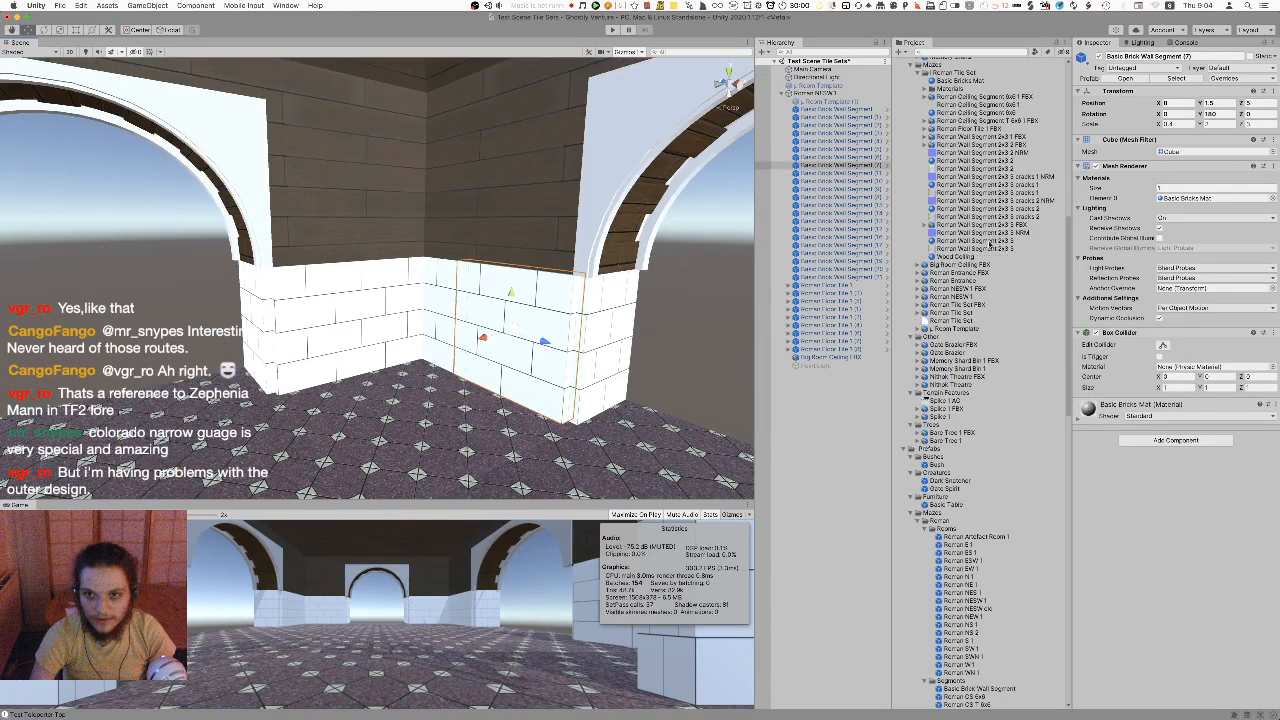
scroll(979, 230, "up", 2)
left_click_drag(935, 220, 328, 318)
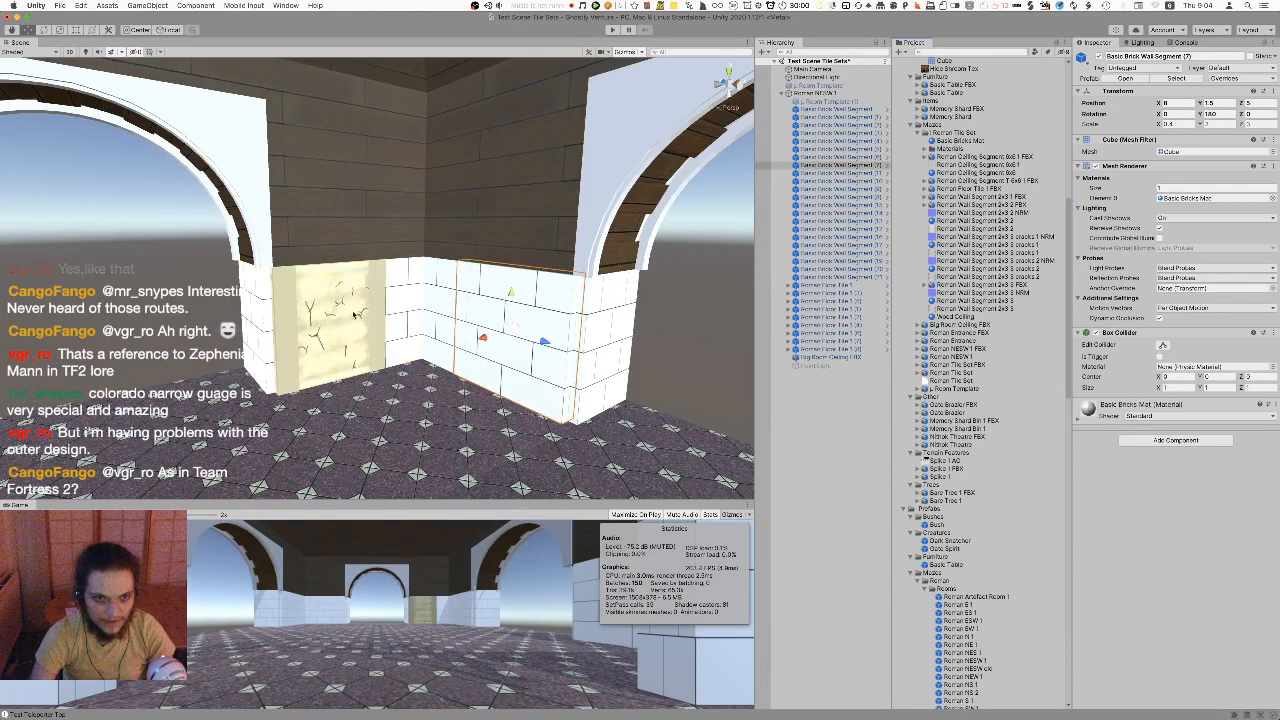
scroll(330, 325, "up", 5)
key("super+z")
scroll(330, 332, "down", 8)
right_click_drag(330, 332, 363, 297)
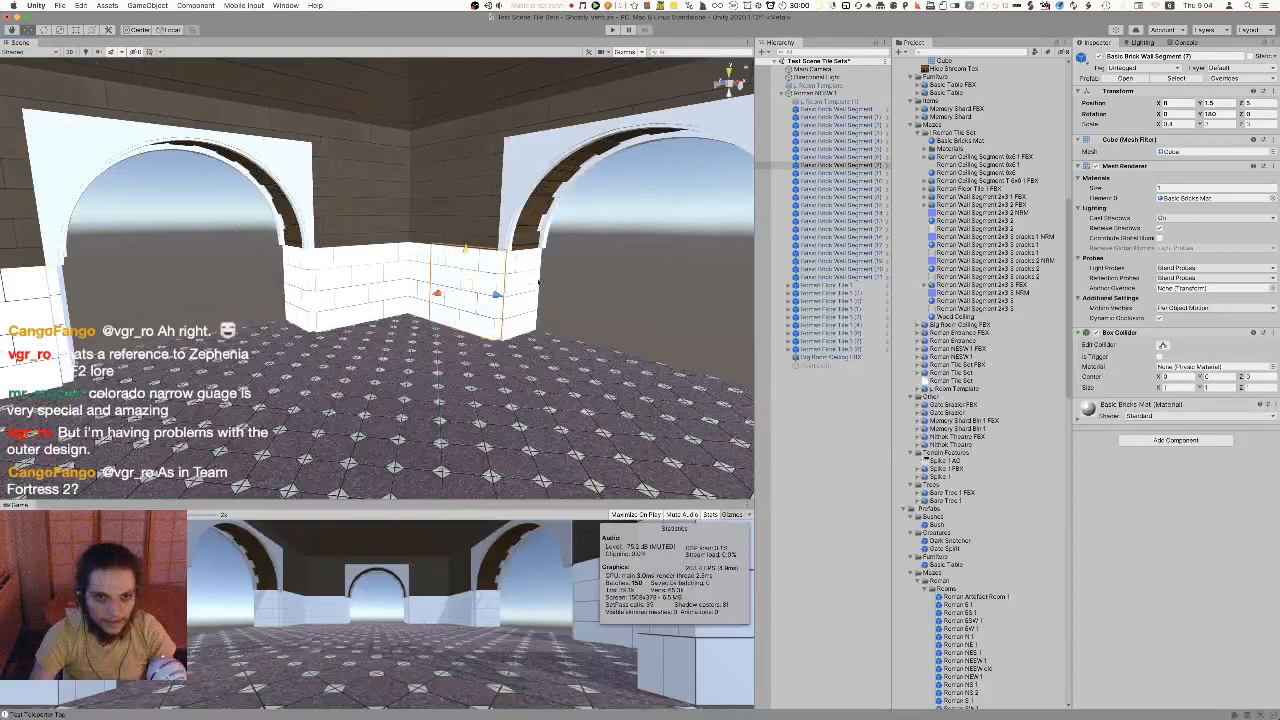
Rename the Roman NESW 1 room object to Roman NESW 1 NEW and save it as a prefab in the Rooms folder
left_click(630, 230)
left_click(832, 94)
key("Left")
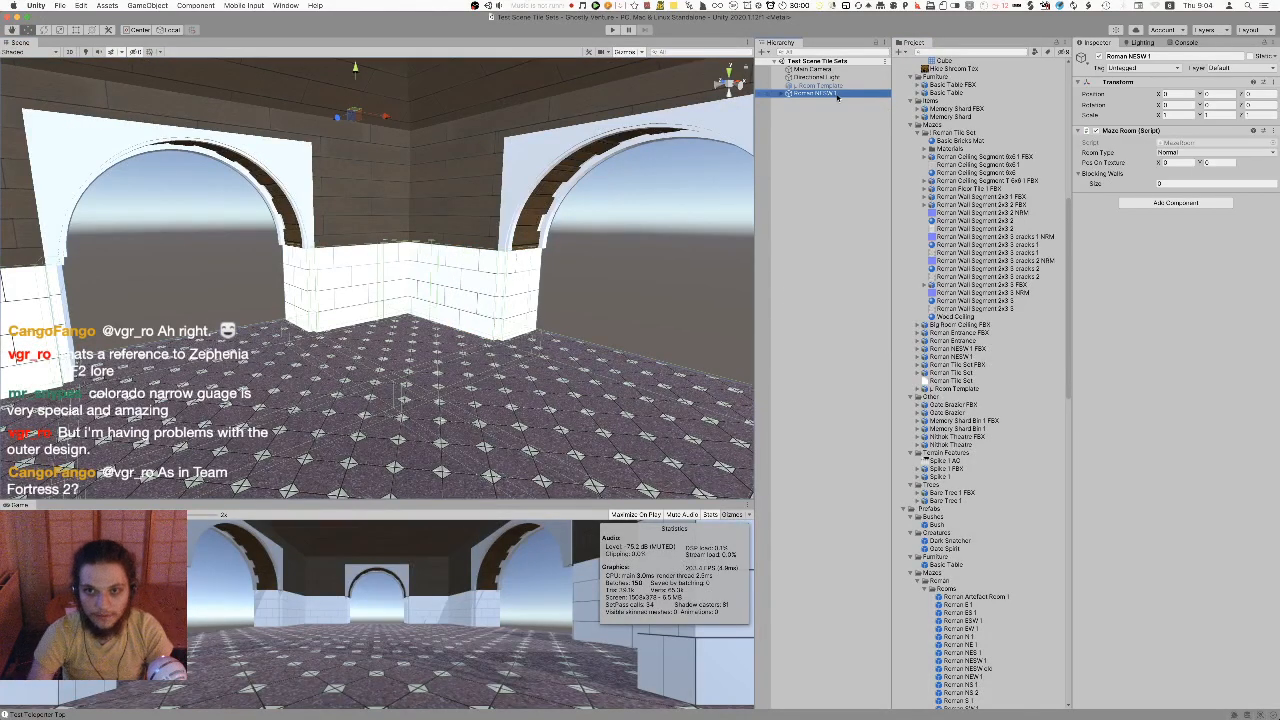
key("Return")
key("Right")
type("NEW")
key("Return")
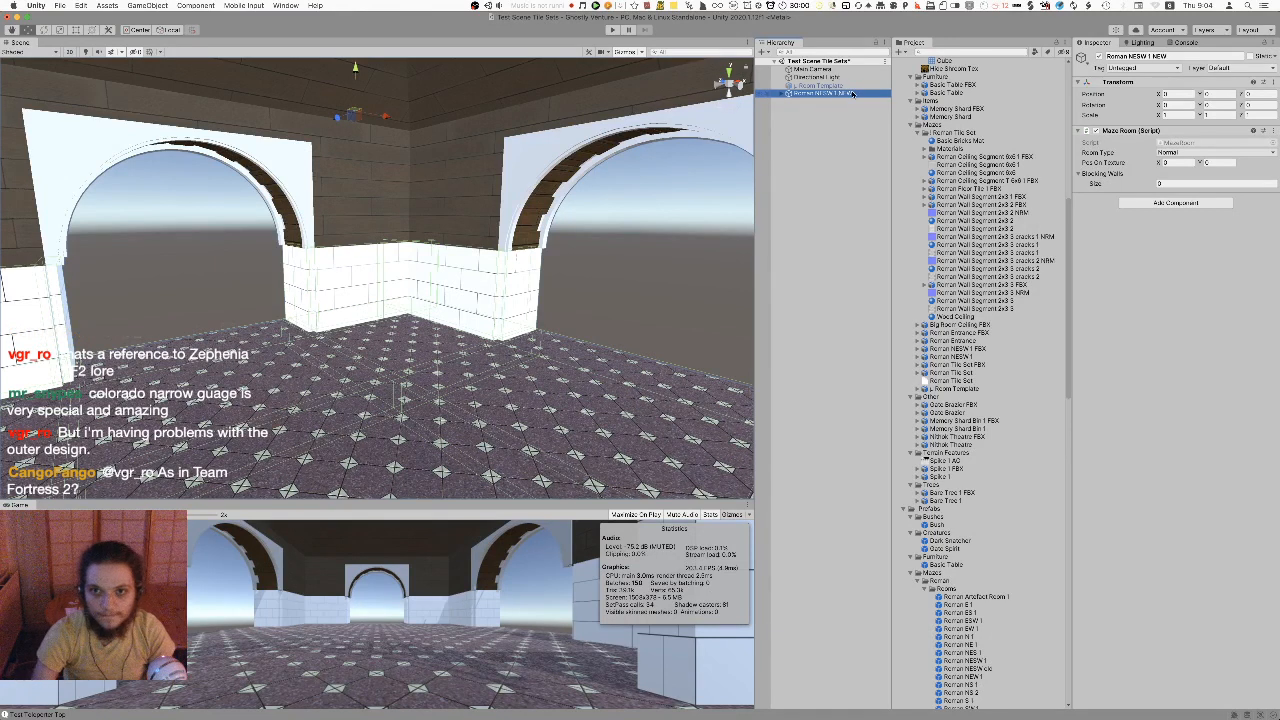
scroll(976, 244, "down", 5)
left_click_drag(845, 94, 962, 446)
Open the Game Scene and set Element 0 of the Maze Generator's Roman Room NESW Set to the Roman NESW 1 NEW prefab
scroll(960, 430, "down", 15)
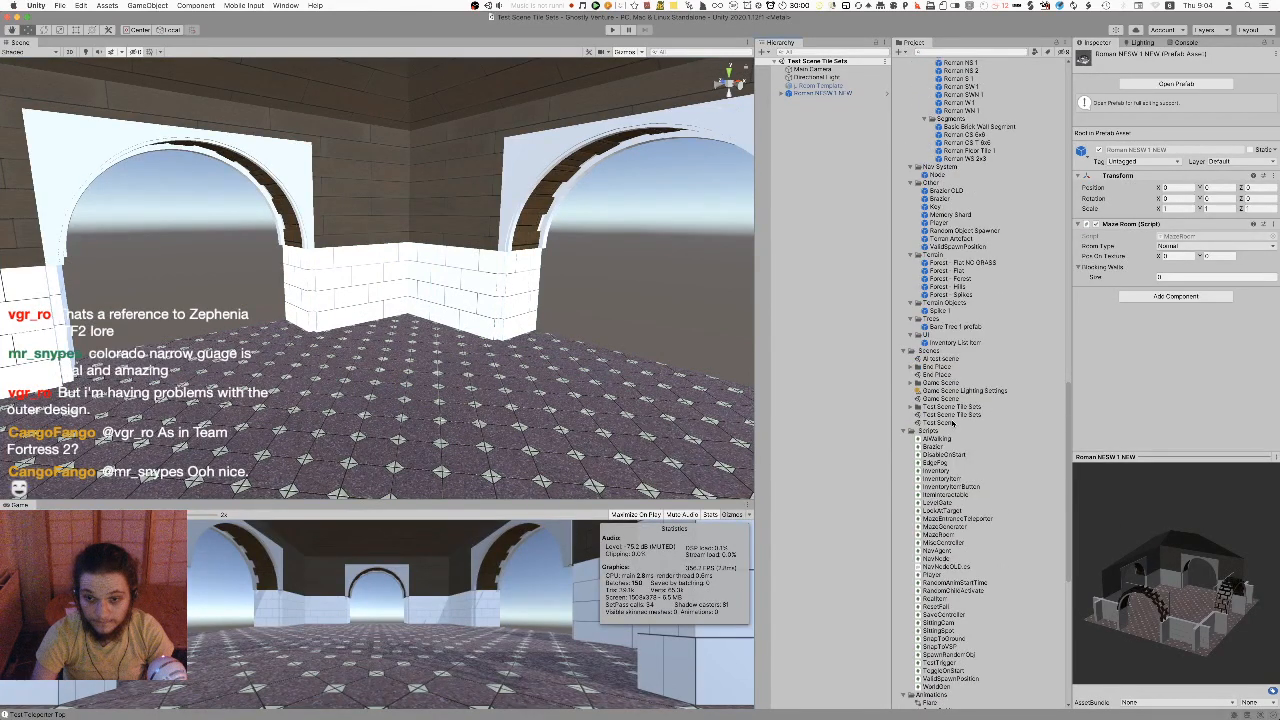
double_click(945, 398)
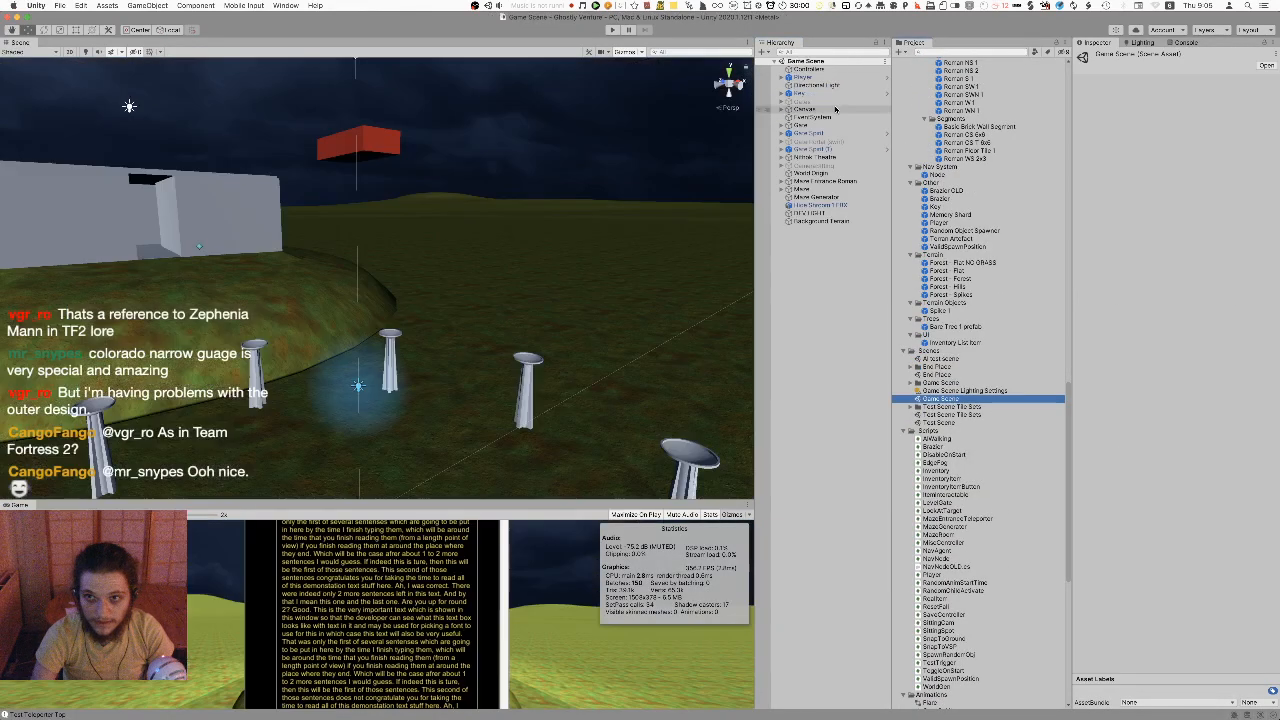
left_click(826, 77)
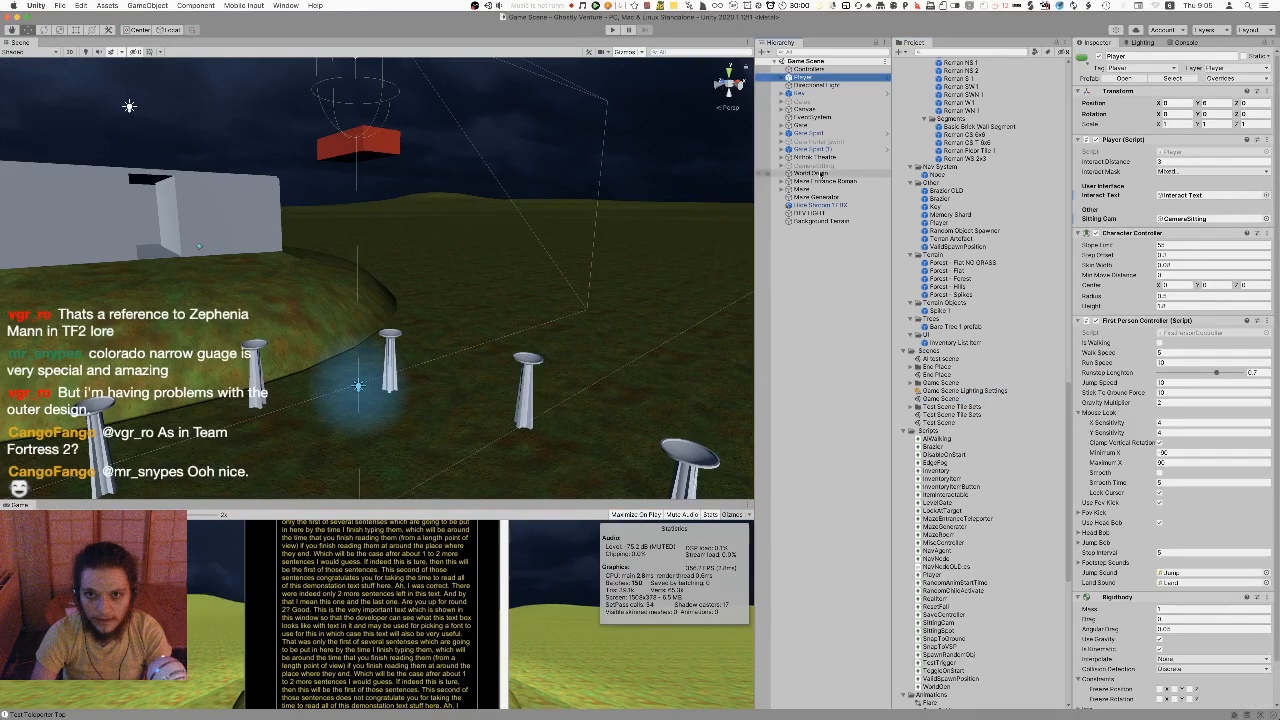
left_click(818, 197)
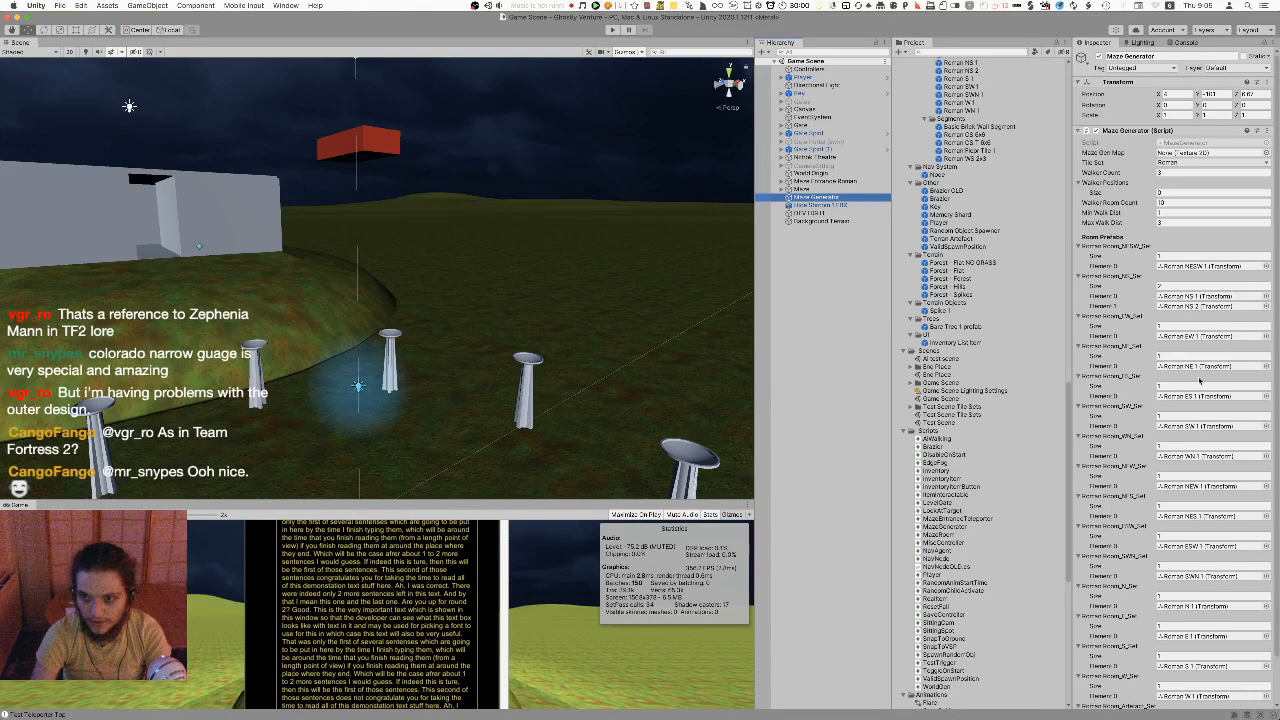
scroll(1200, 300, "down", 1)
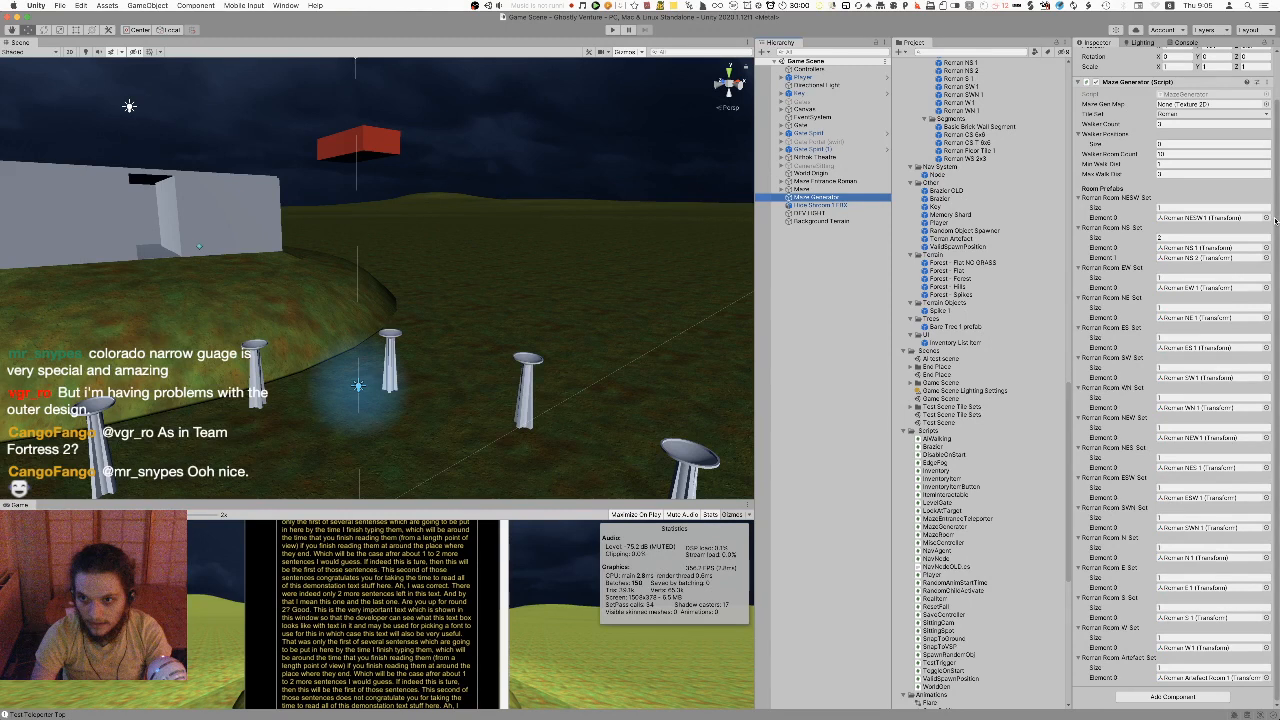
scroll(994, 256, "up", 6)
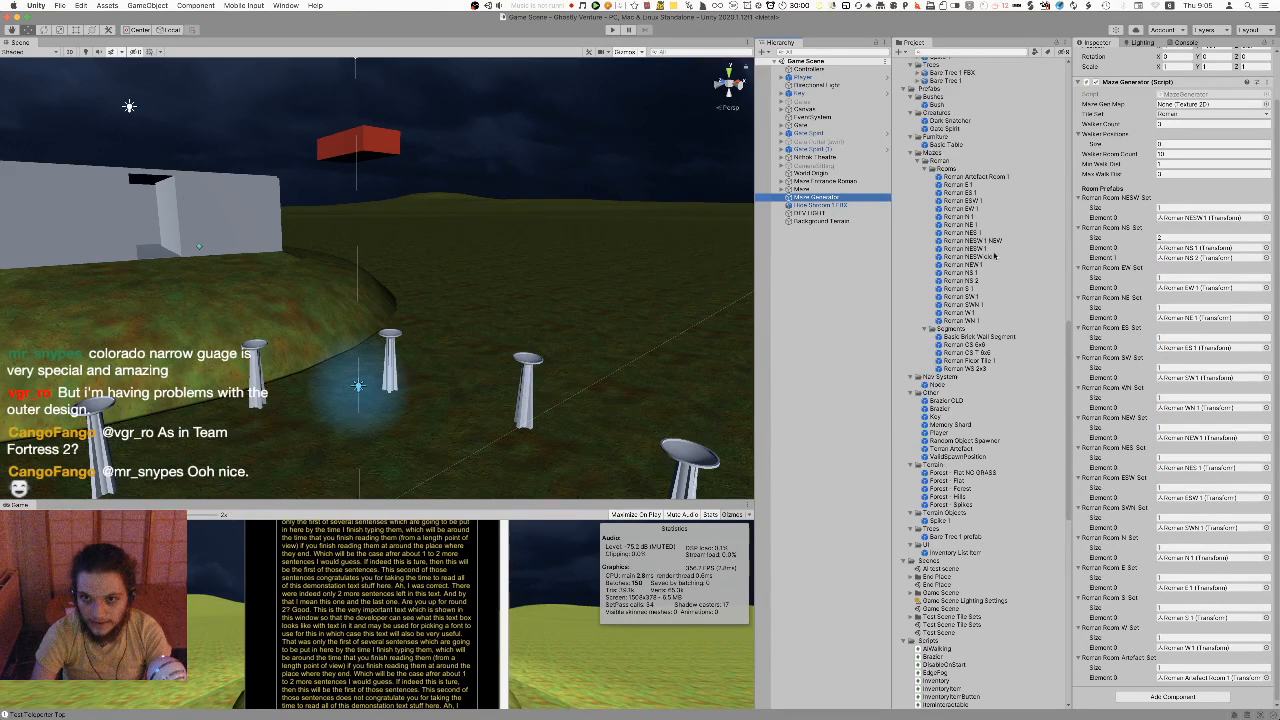
left_click_drag(980, 258, 1210, 217)
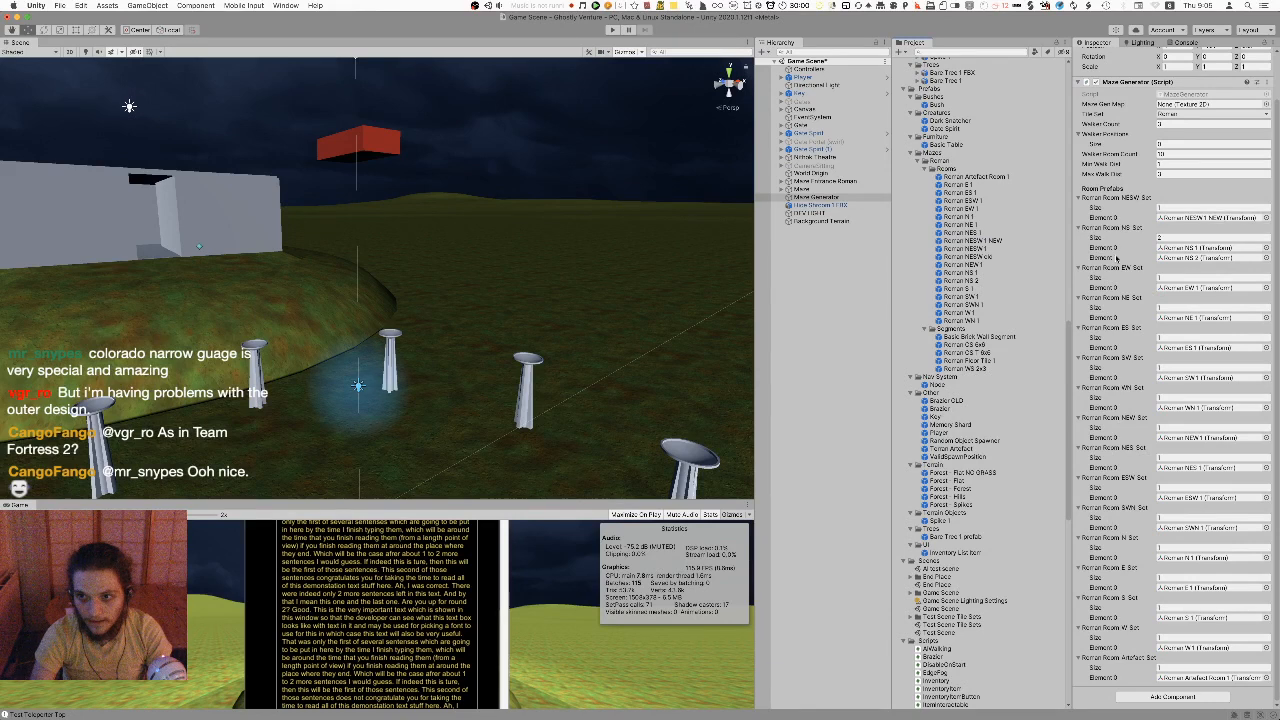
Play-test the Game Scene and walk through the forest and across the field towards the building on the mound
key("super+p")
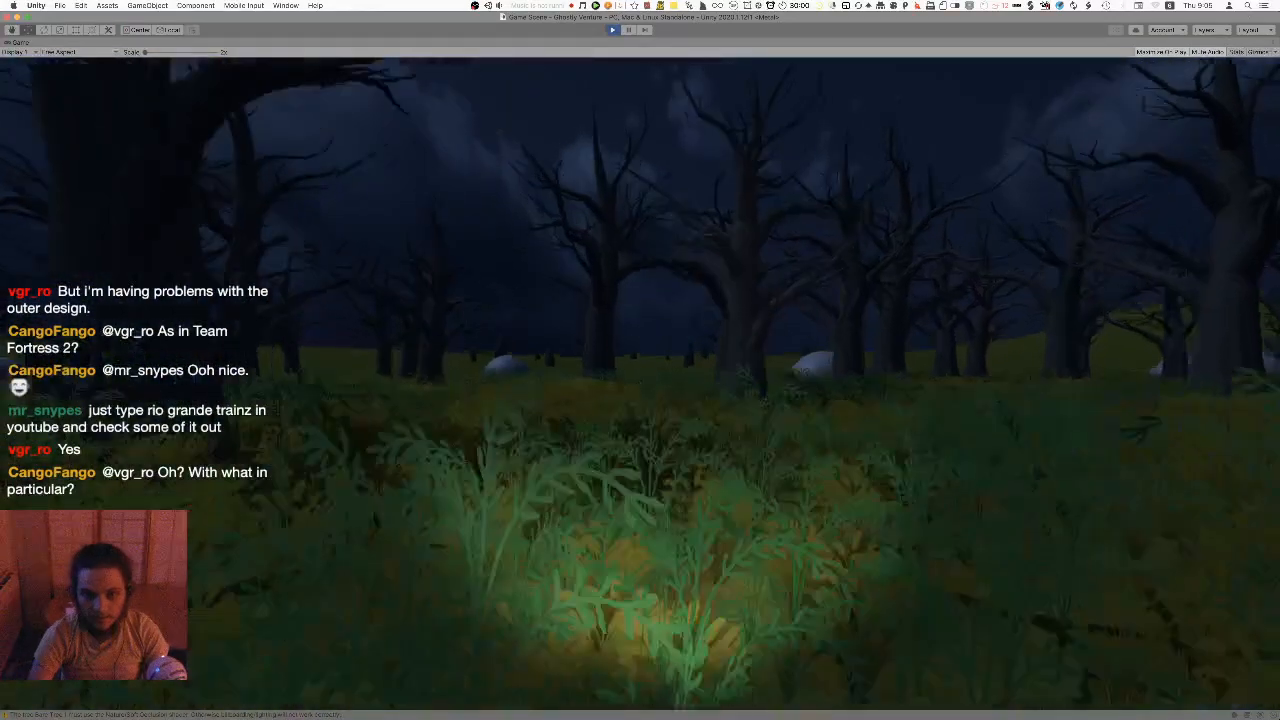
key("w")
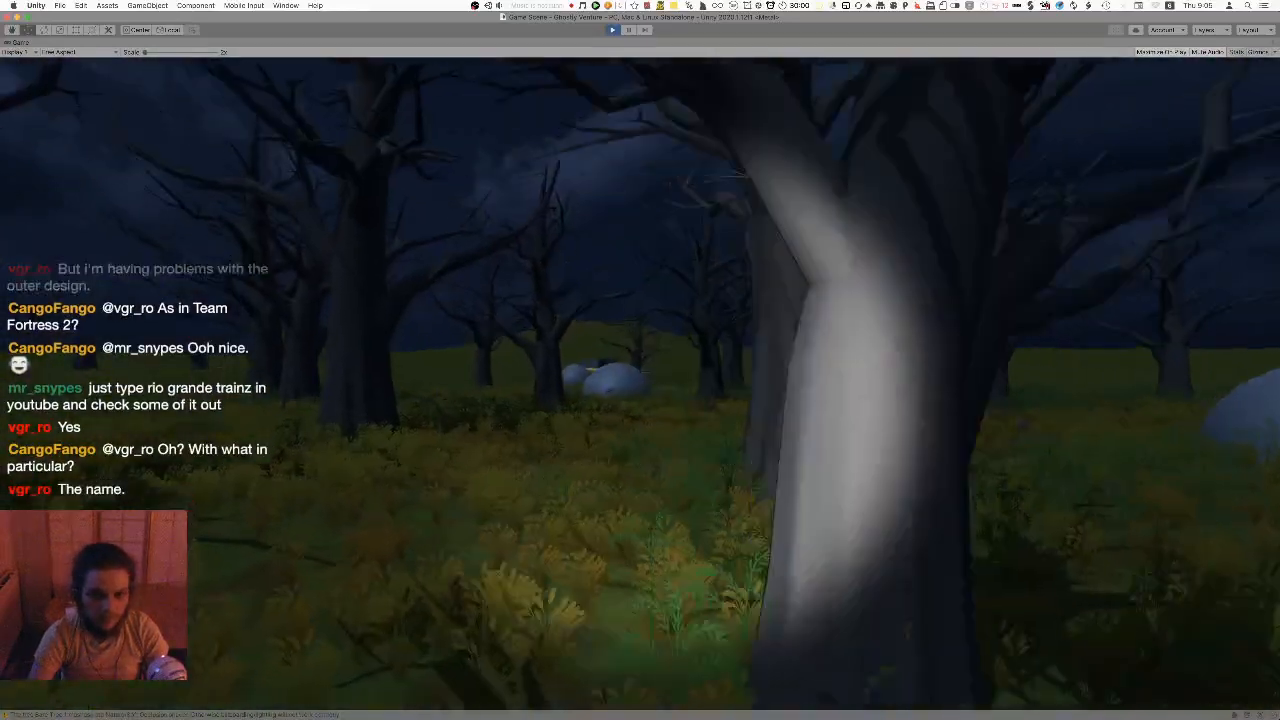
key("w")
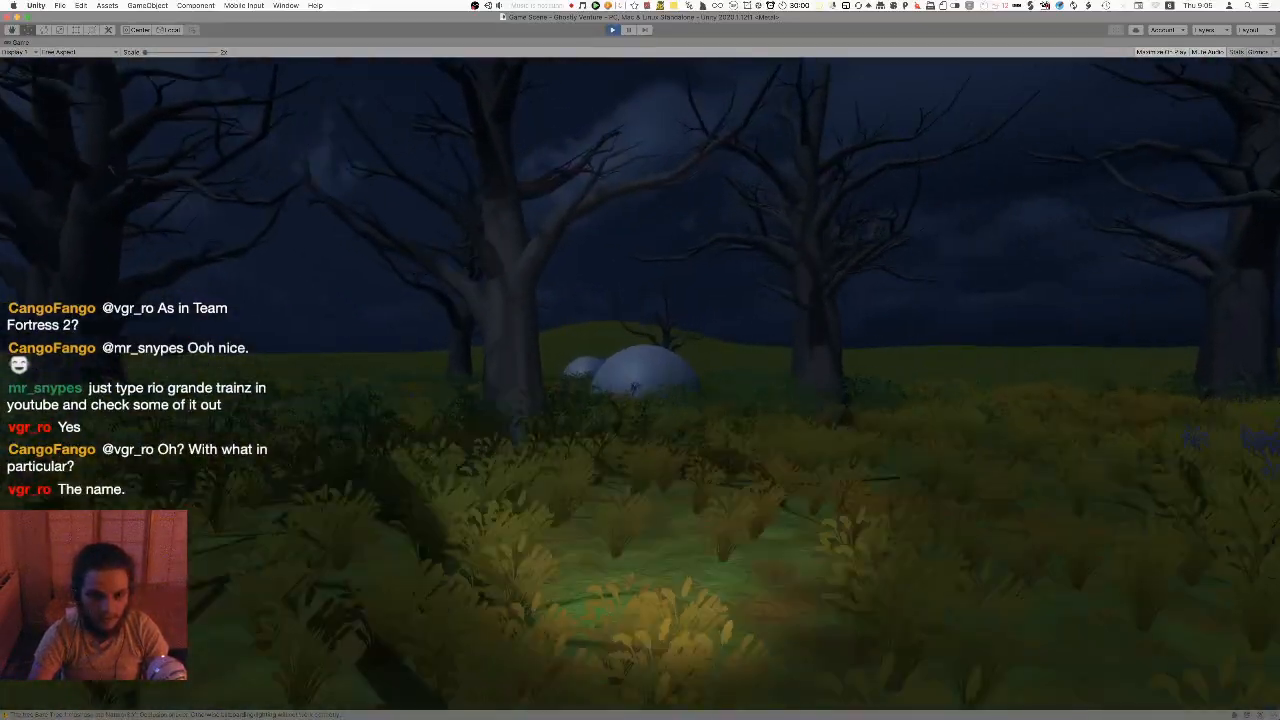
key("w")
key("w")
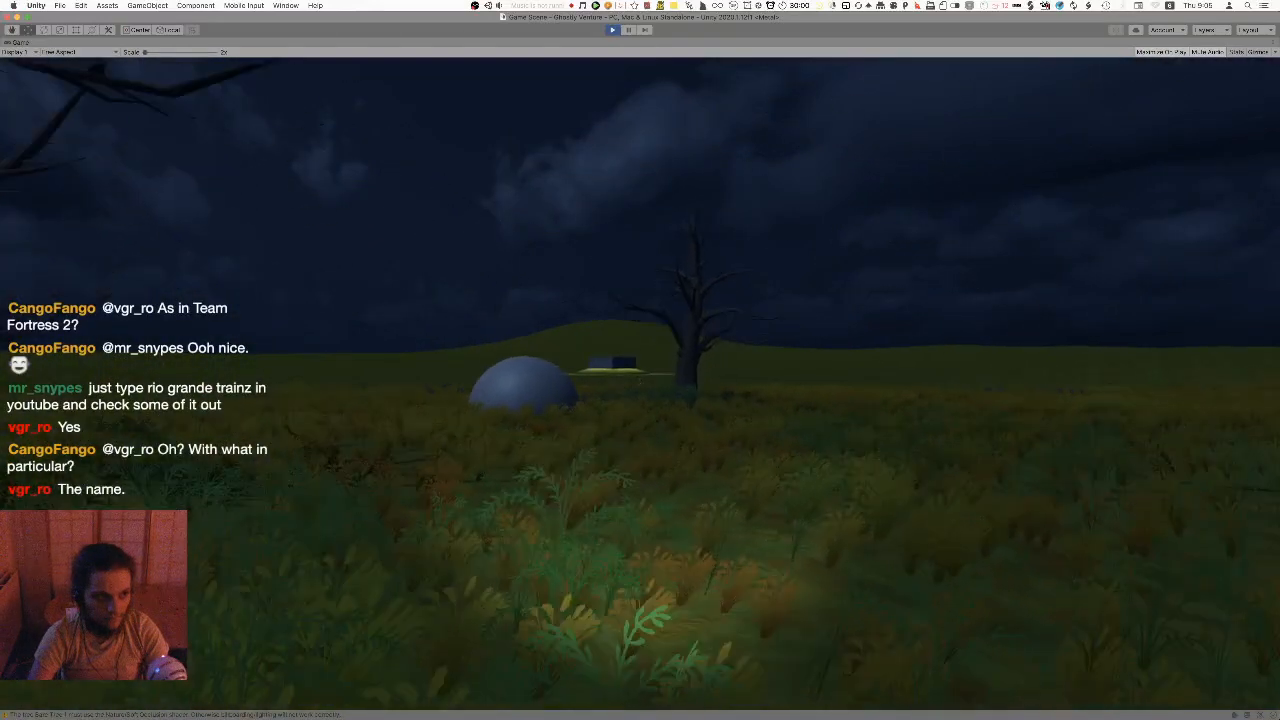
key("w")
key("a")
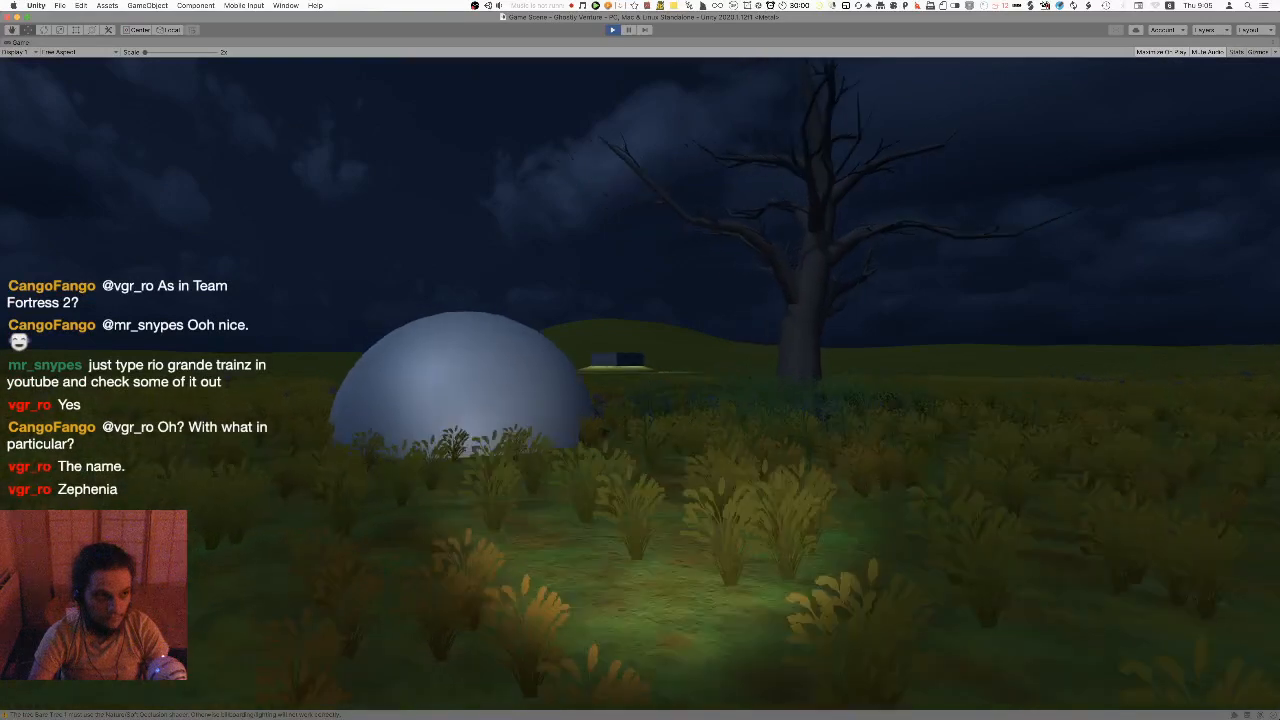
key("space")
key("space")
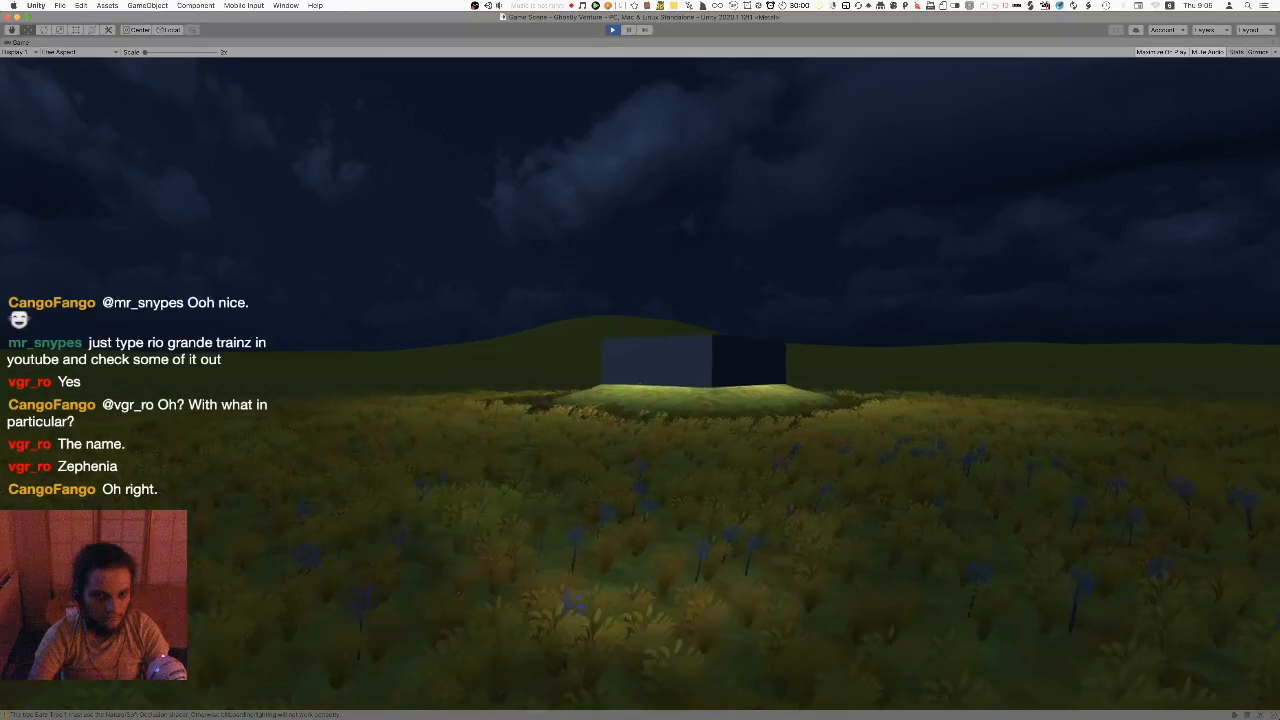
Enter the building on the mound and go down its passage into the generated Roman maze
key("w")
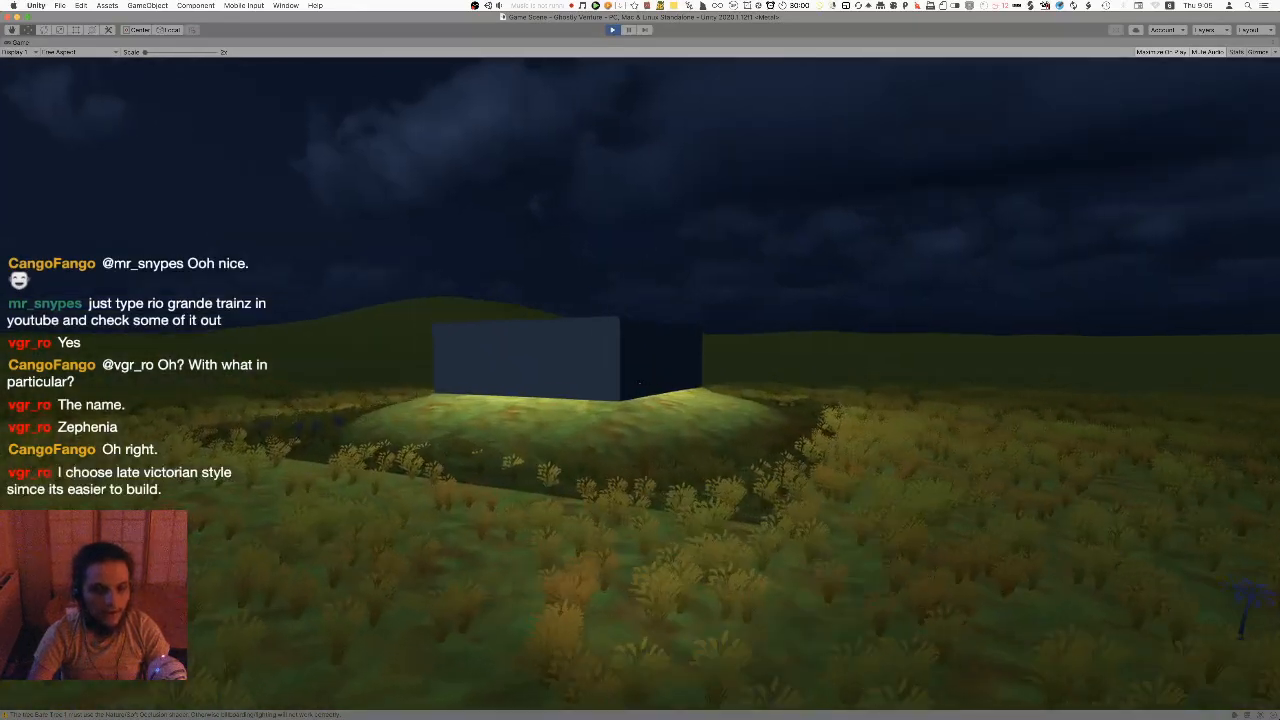
key("w")
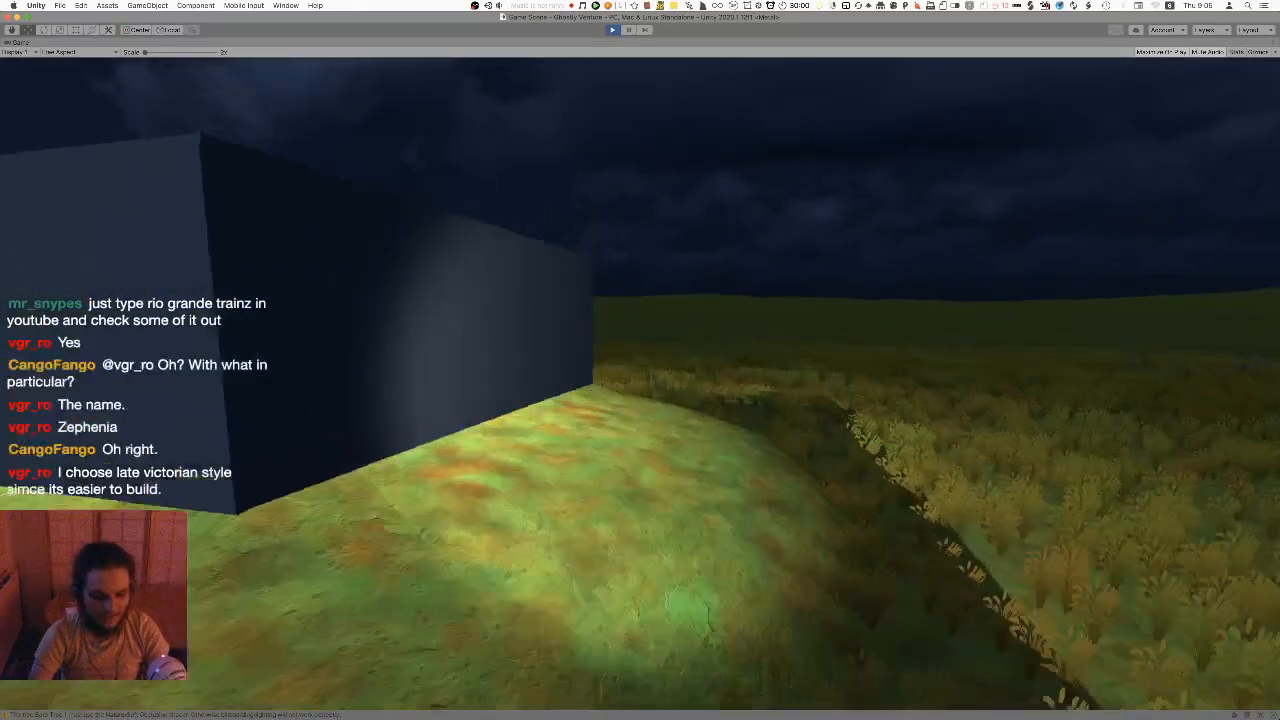
key("w")
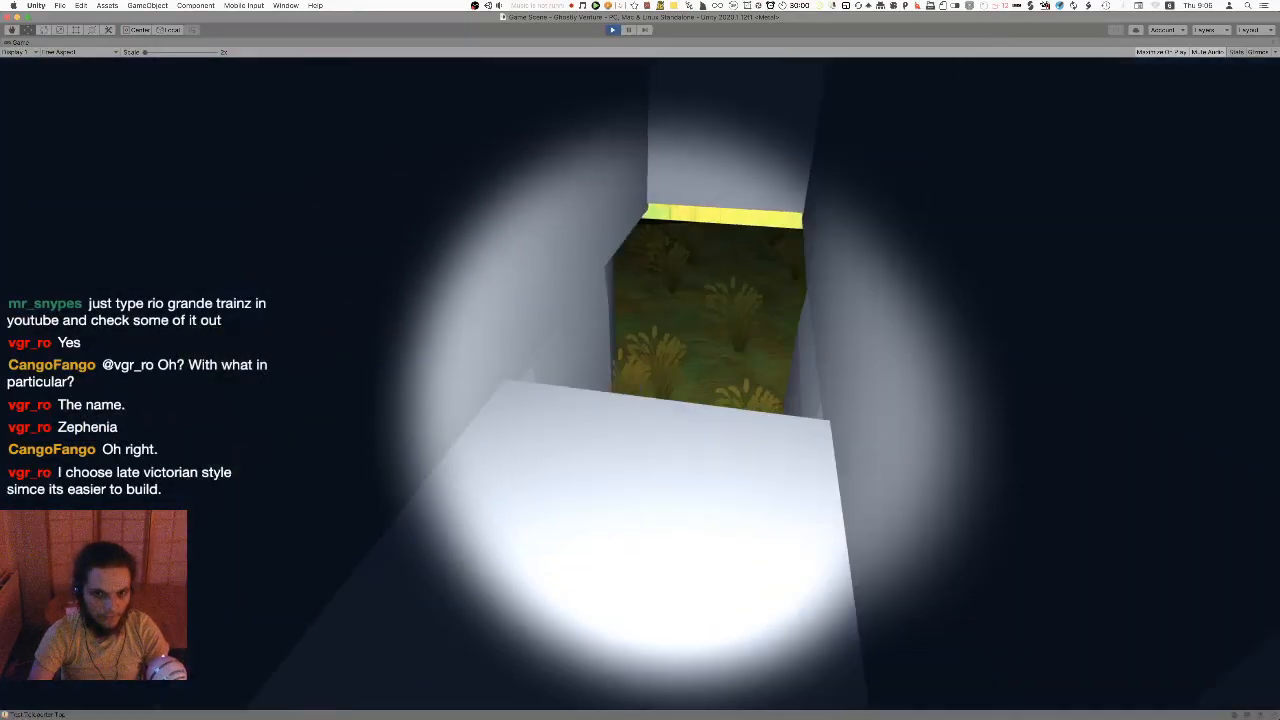
key("w")
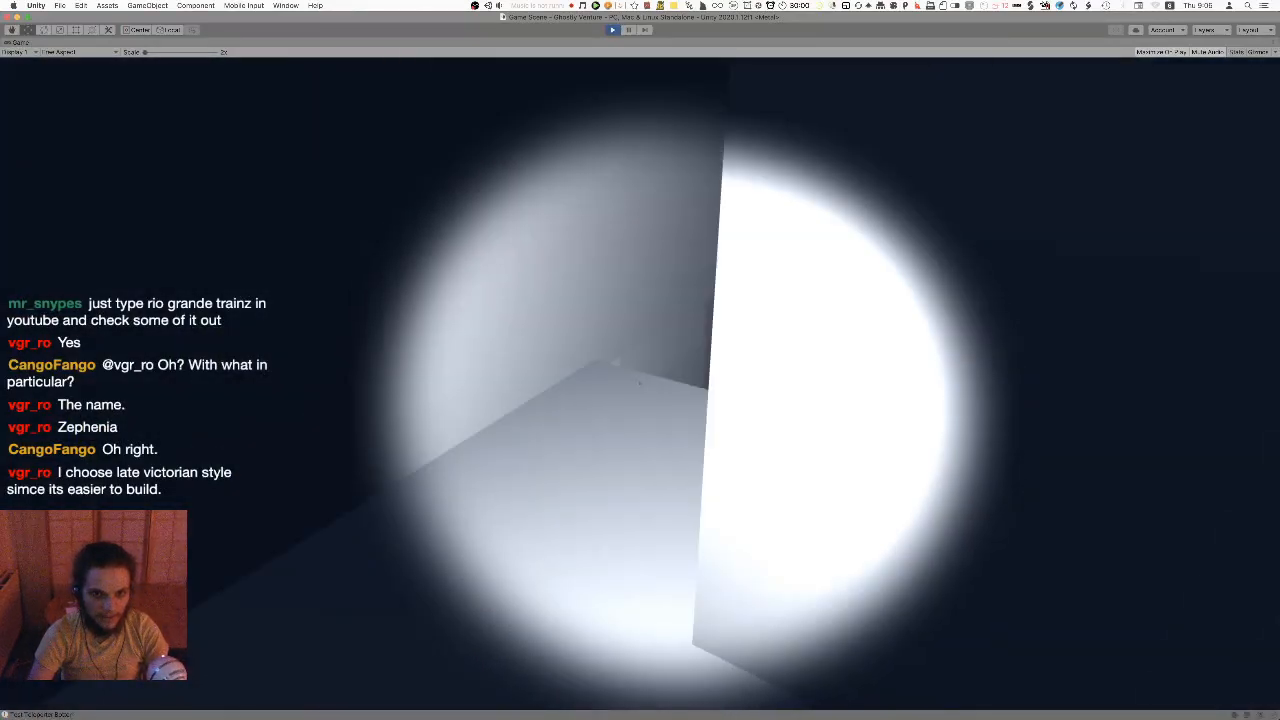
key("w")
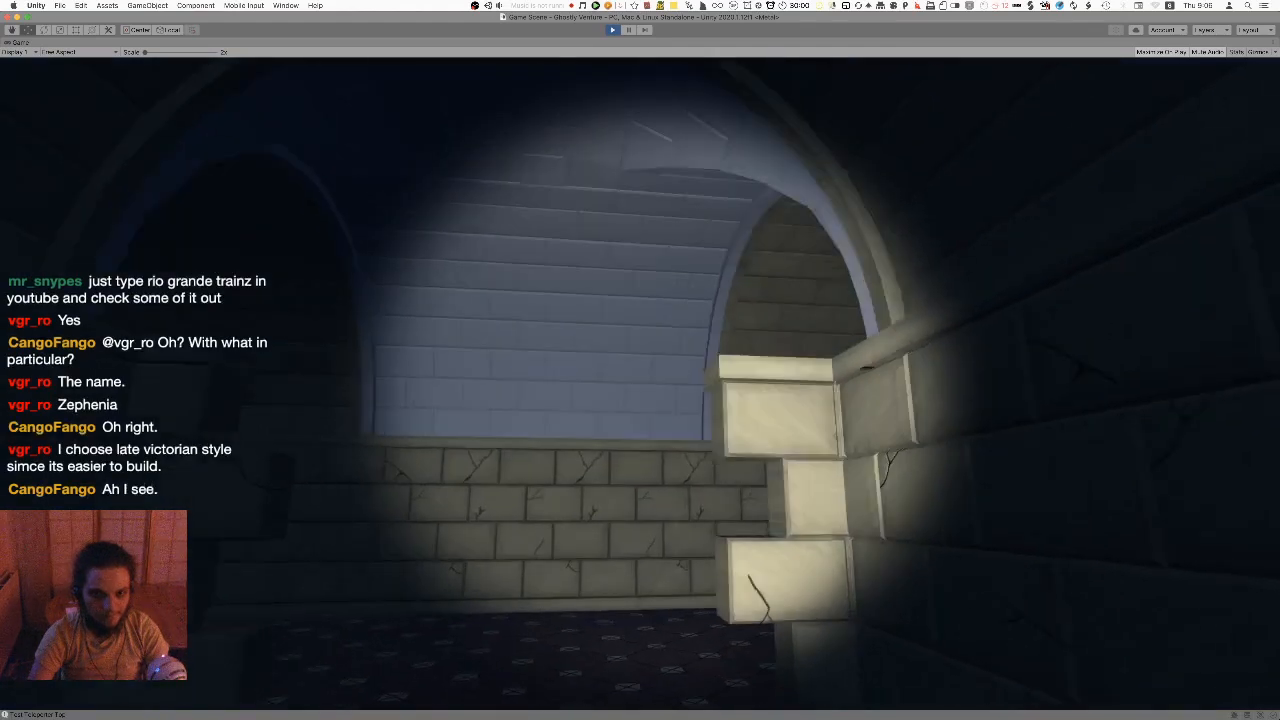
Walk through the maze and examine the brick walls, archways and corners where rooms meet
key("w")
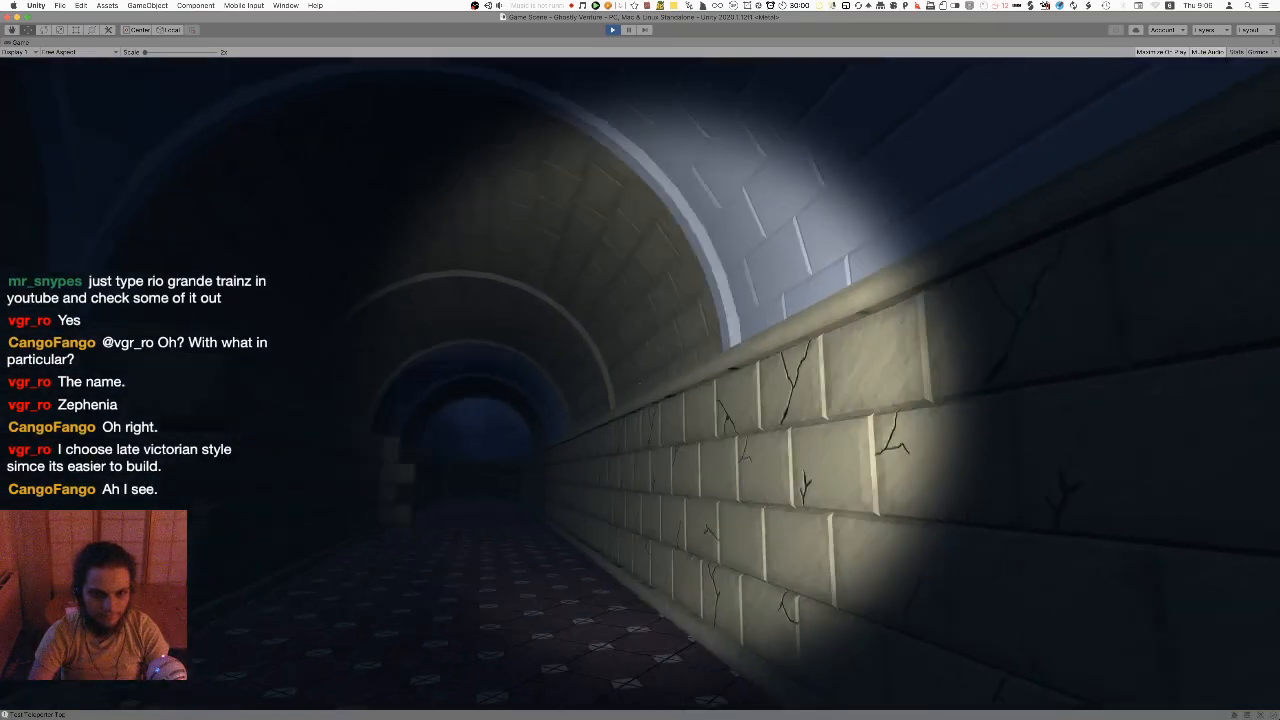
key("w")
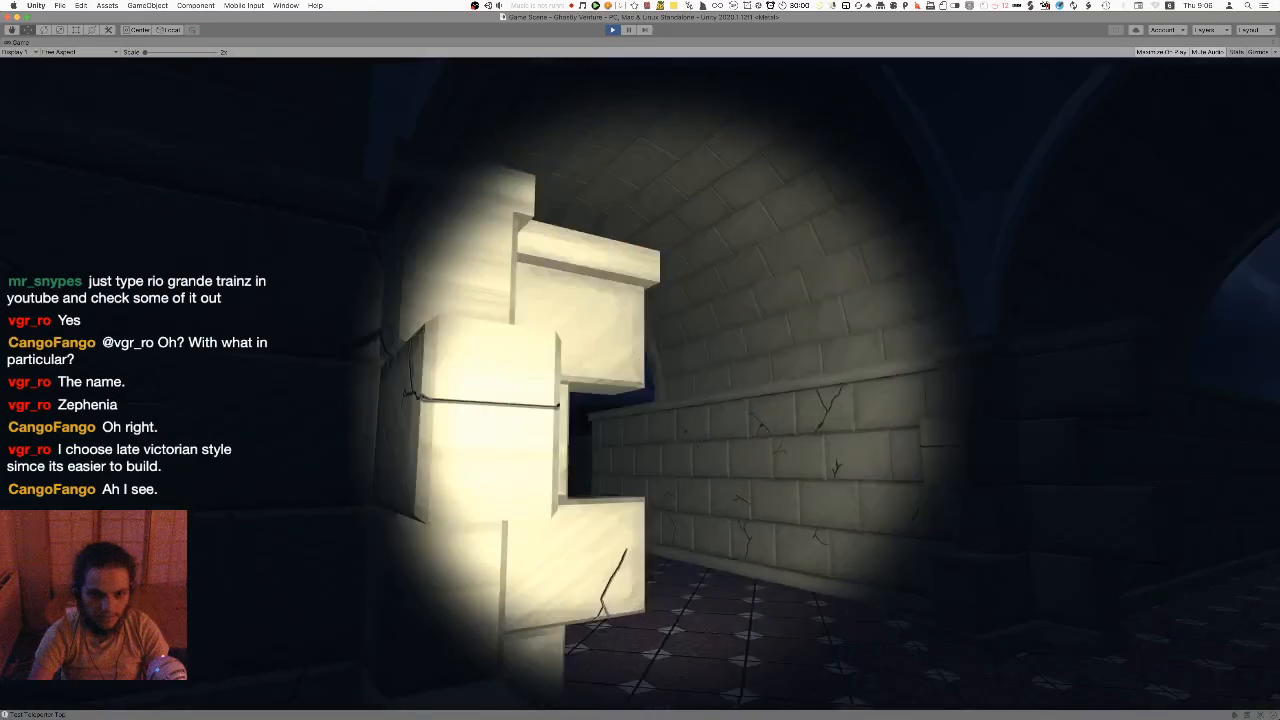
key("w")
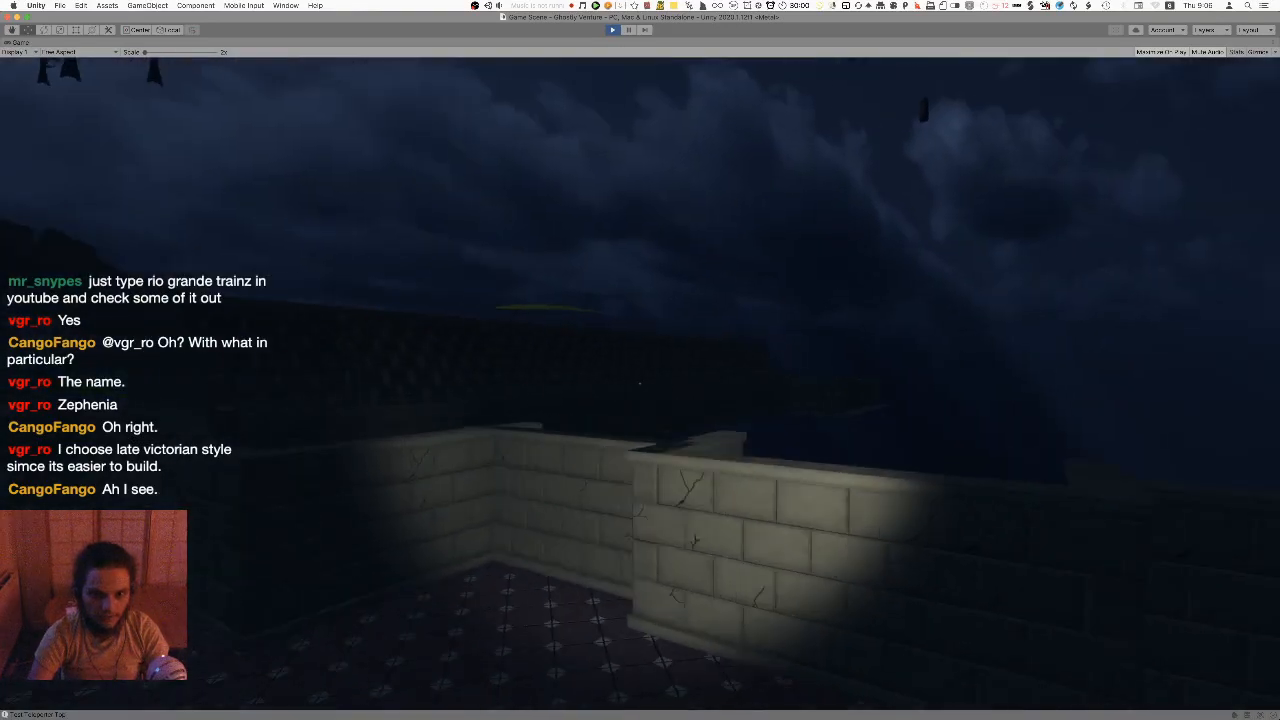
key("w")
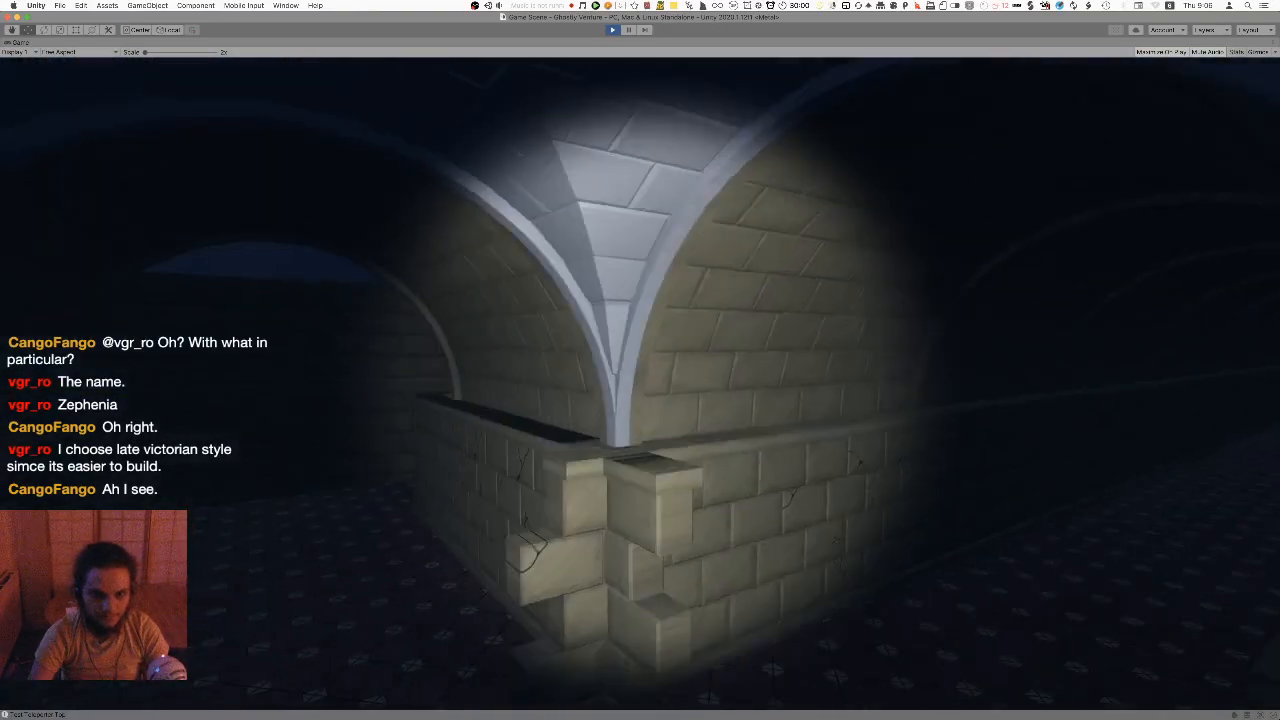
key("w")
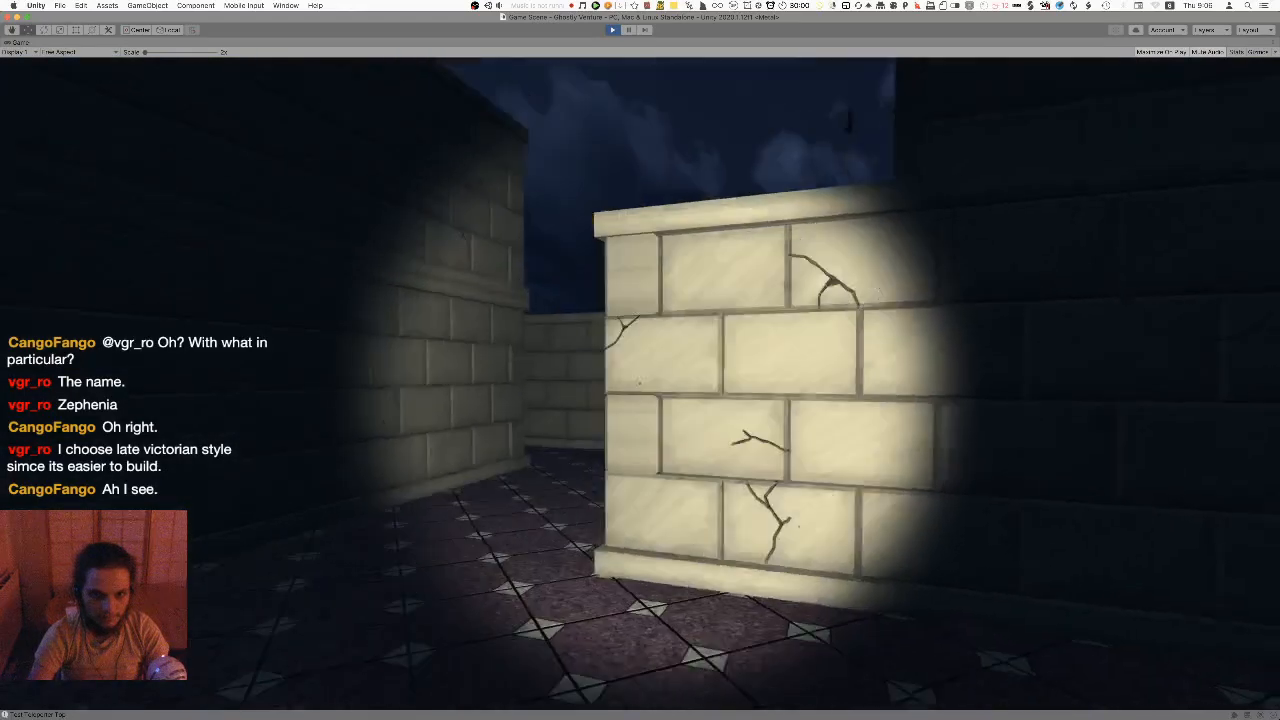
Jump beside the low walls to inspect the wall tops and gaps outside the archways, and stop the play test
key("space")
key("w")
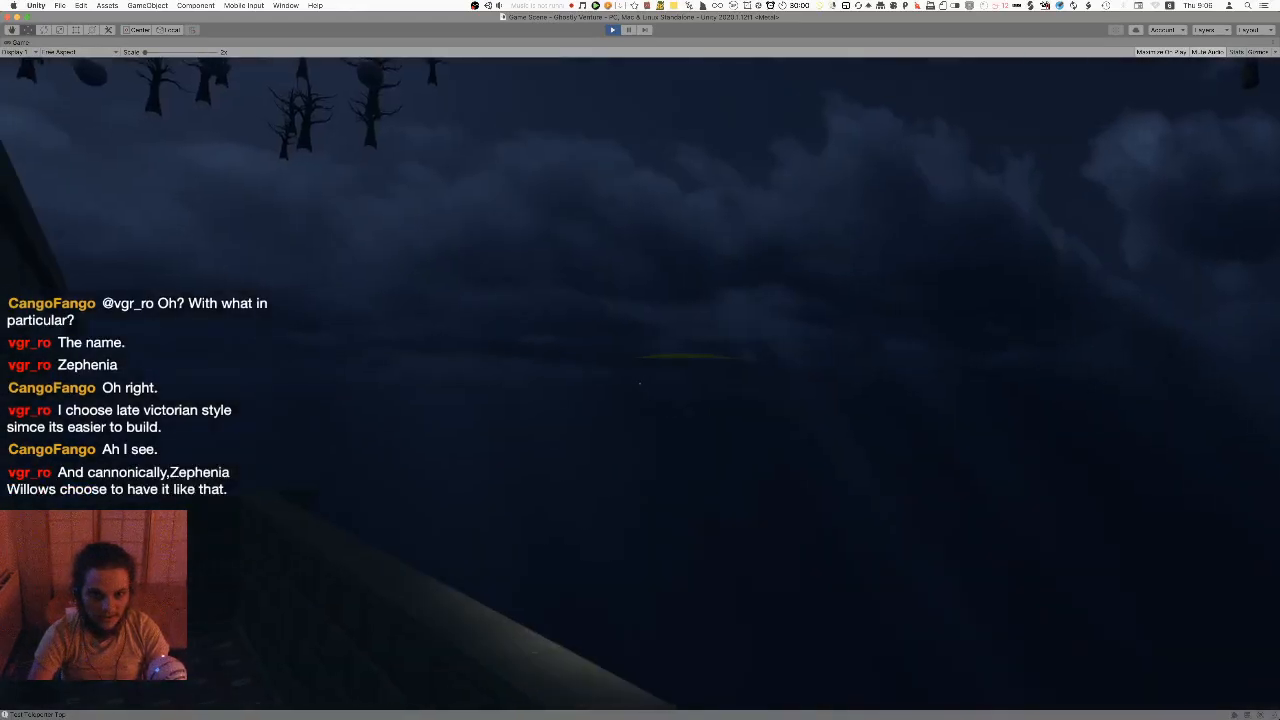
key("w")
key("space")
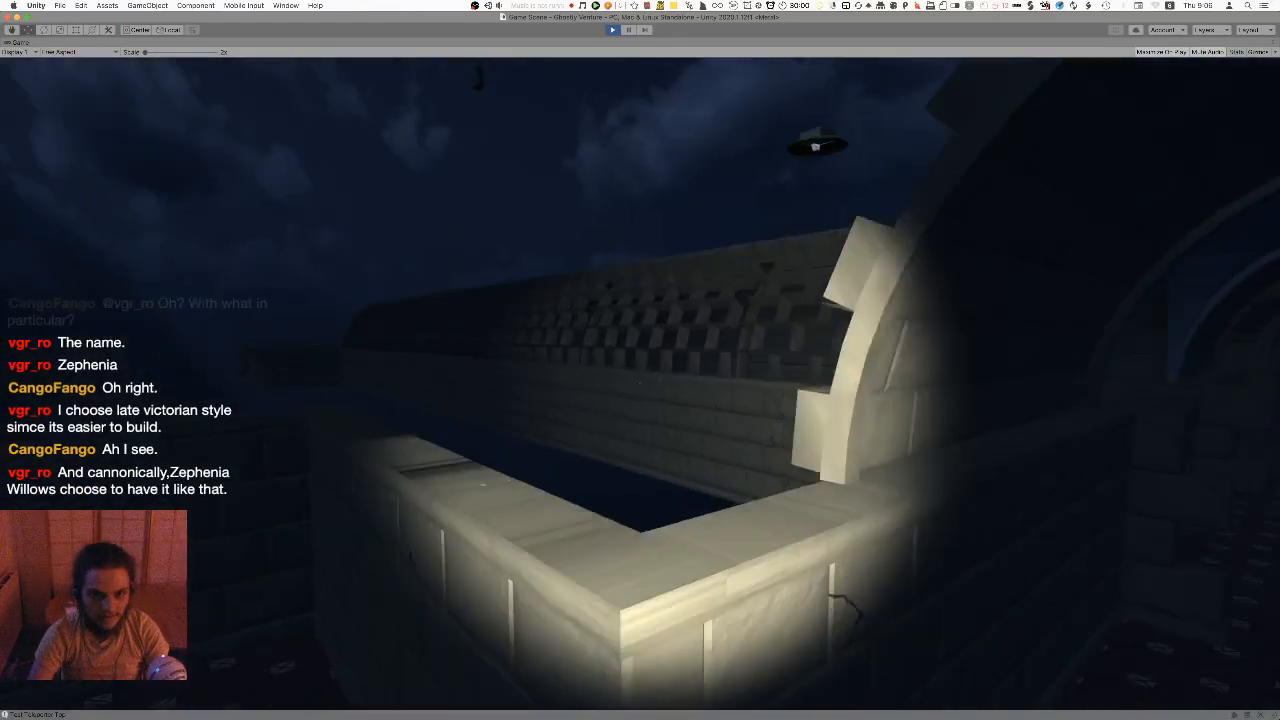
key("w")
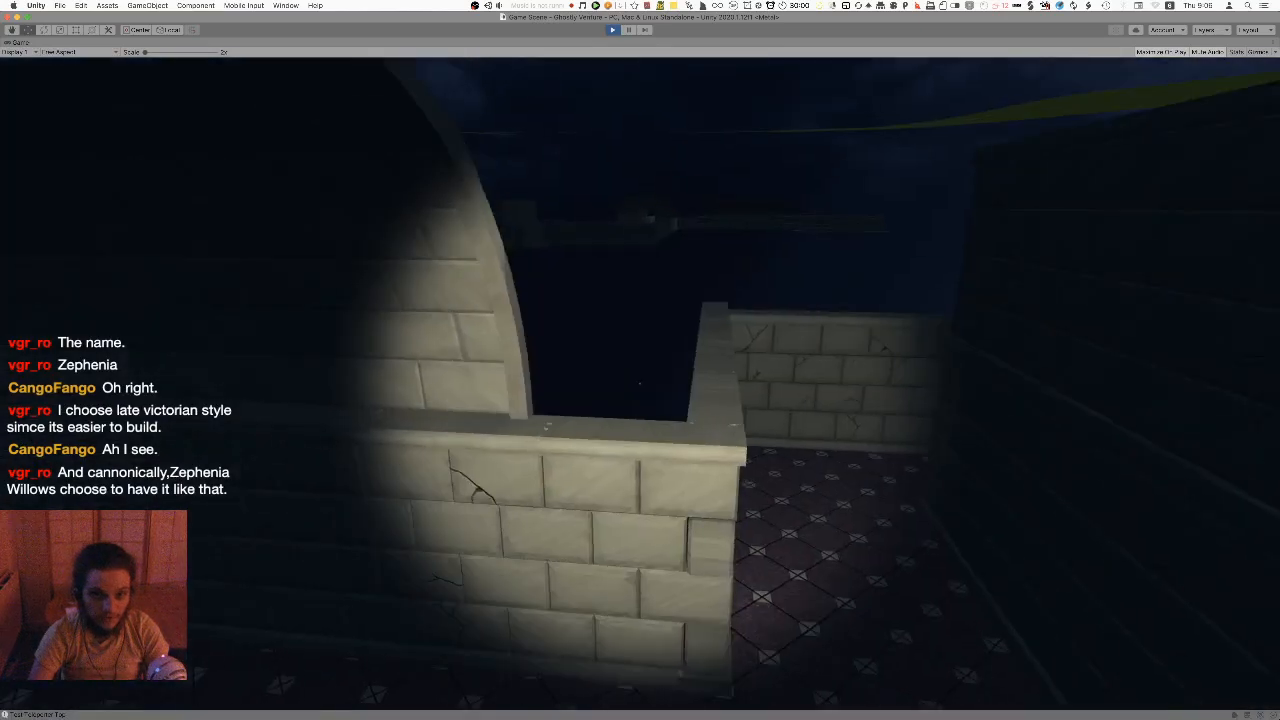
key("space")
key("space")
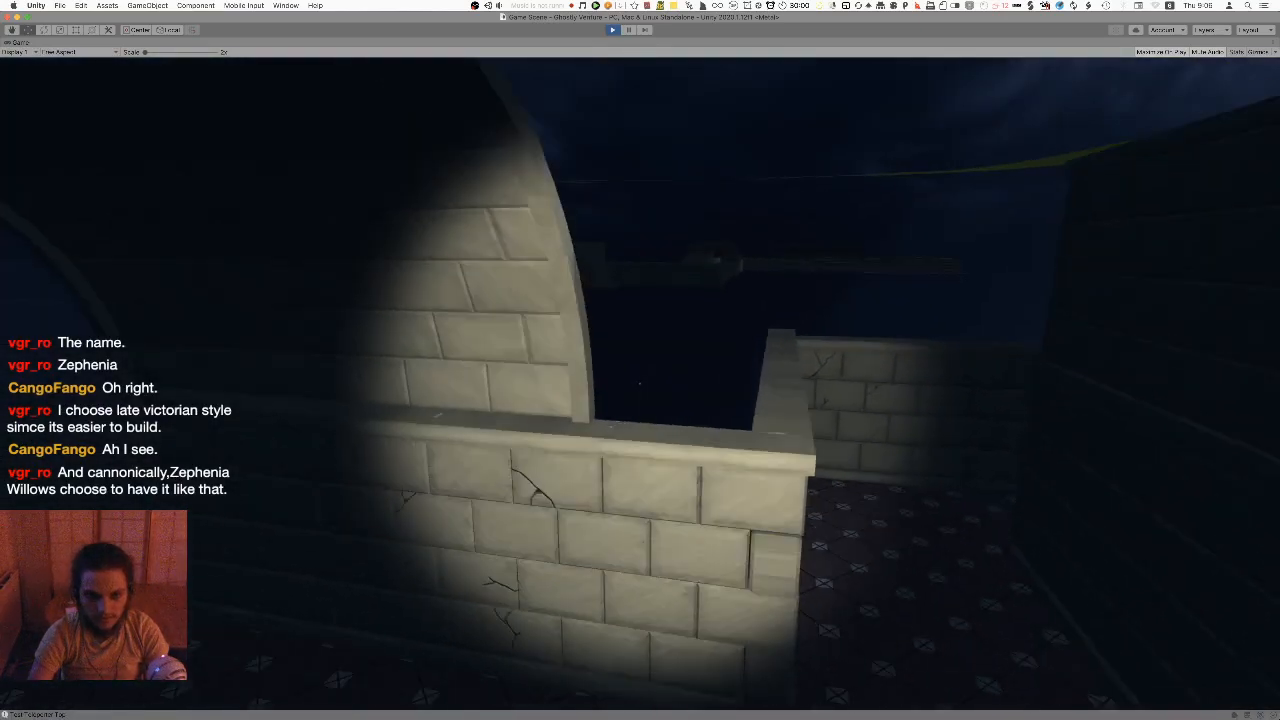
key("space")
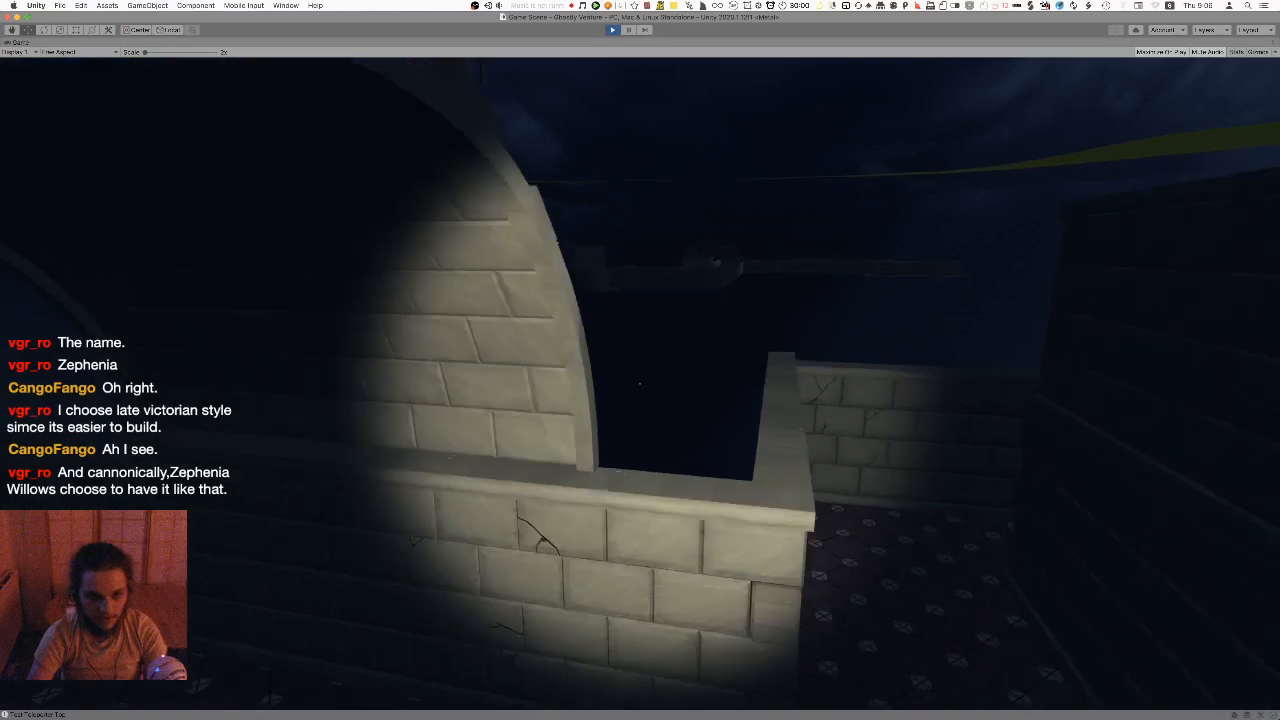
key("super+p")
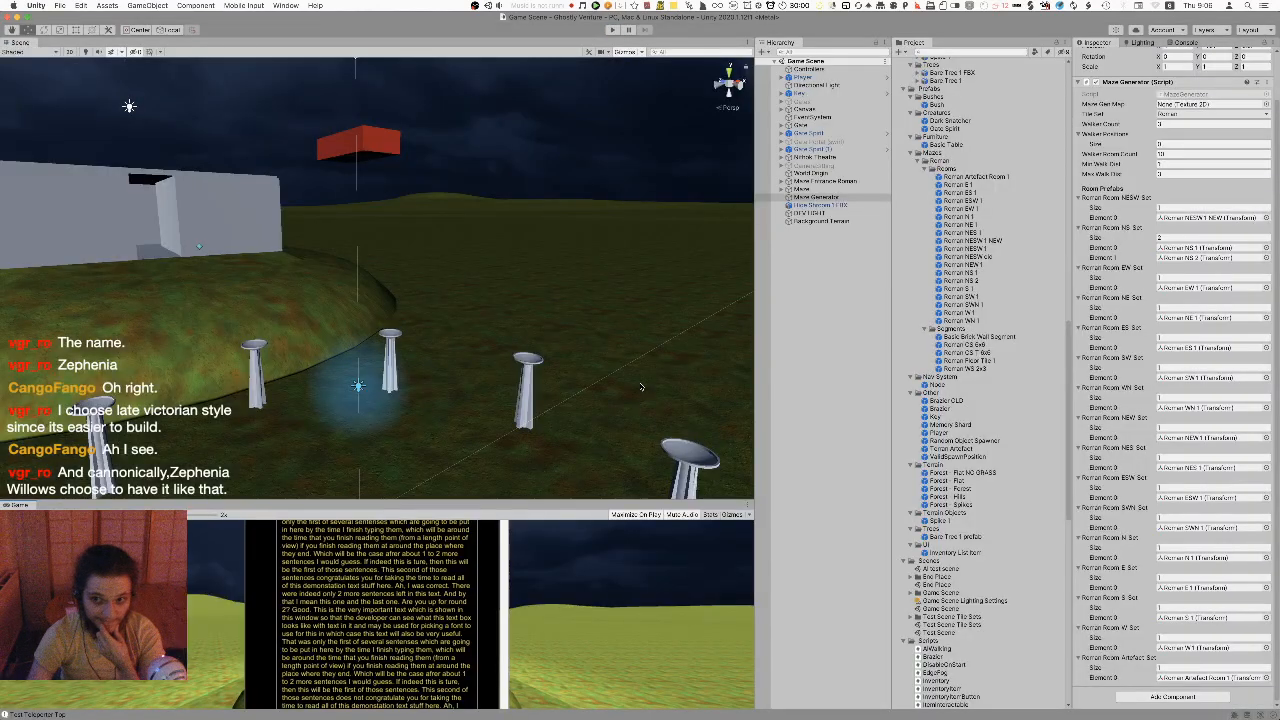
Play-test the Game Scene from the spawn point among the bare trees and head into the building's passage with the red key
key("super+p")
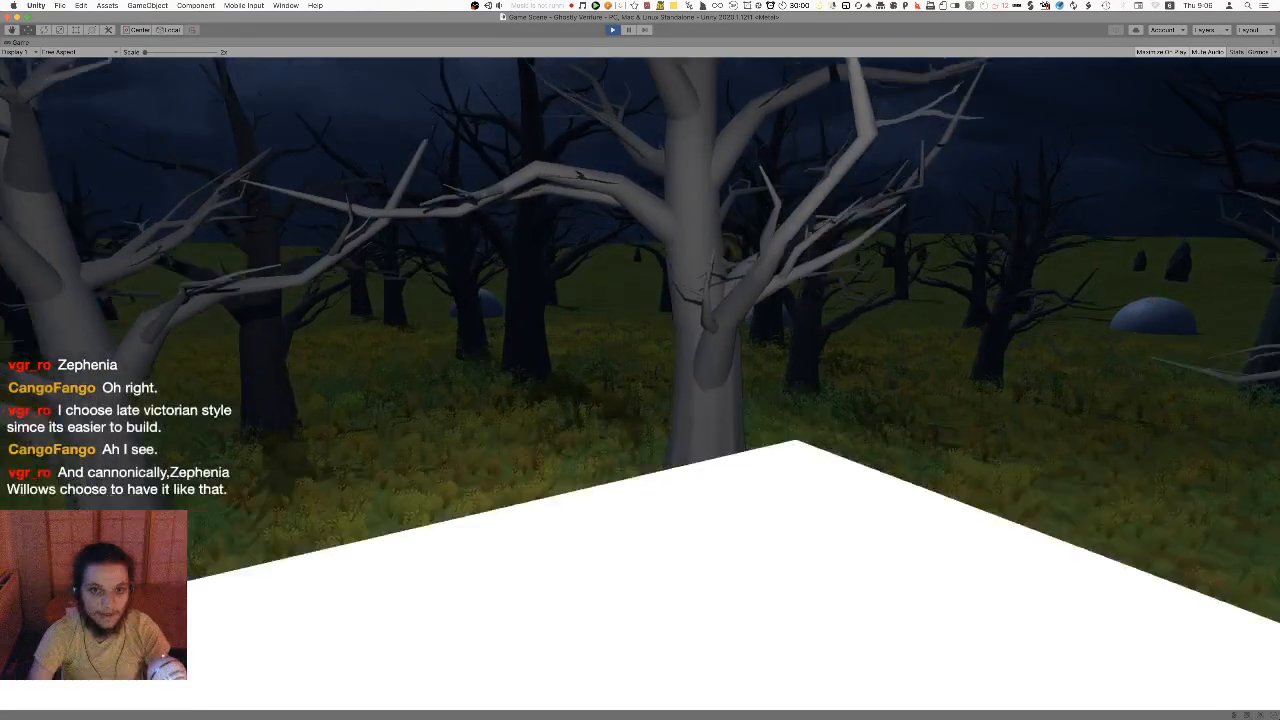
key("w")
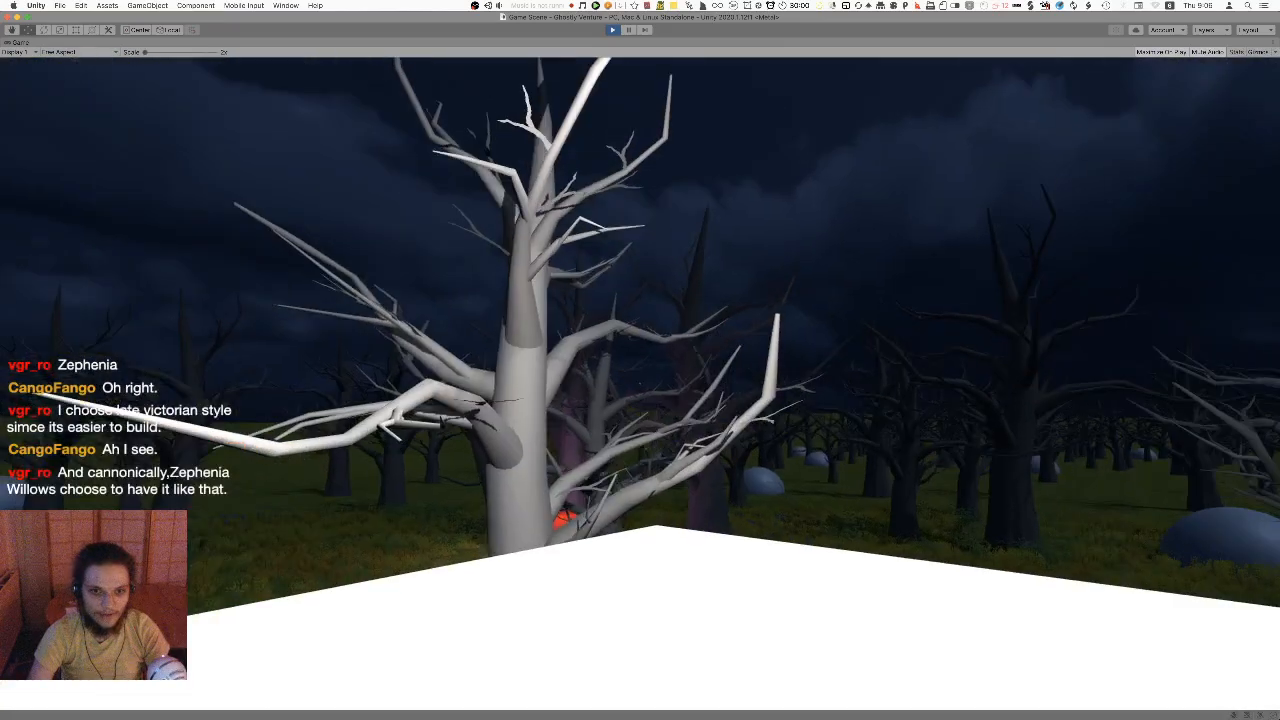
key("w")
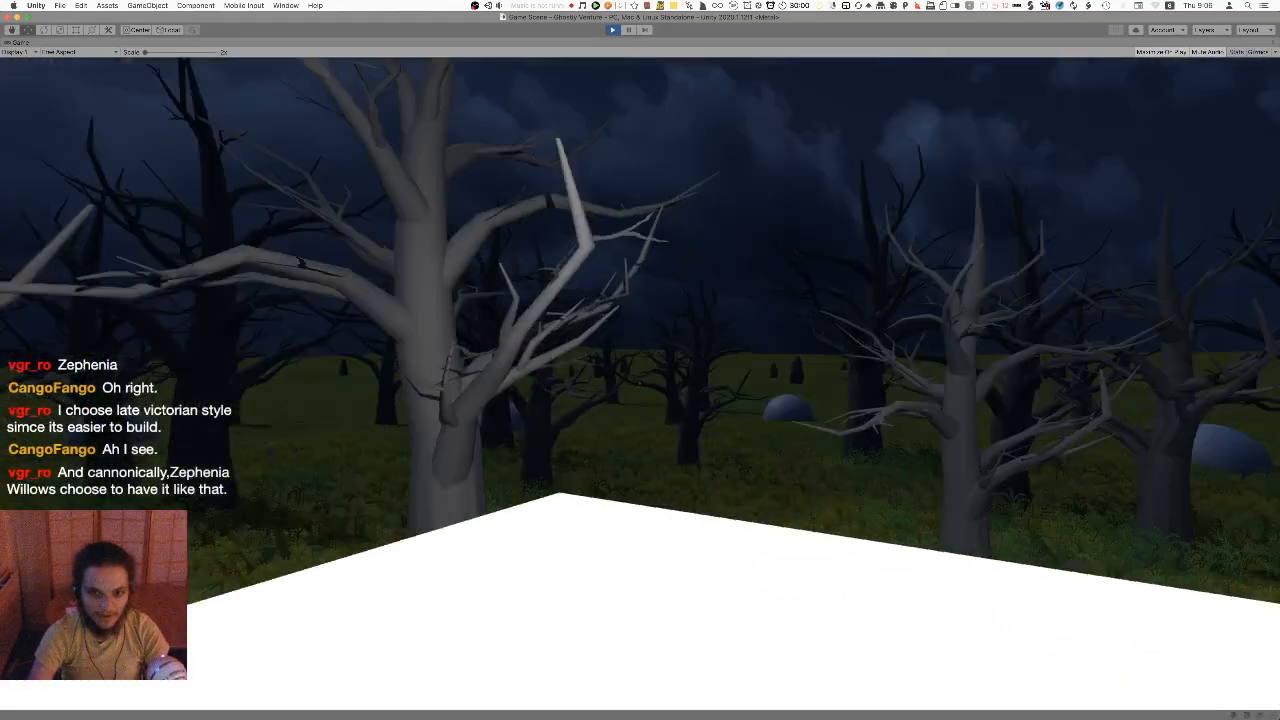
key("w")
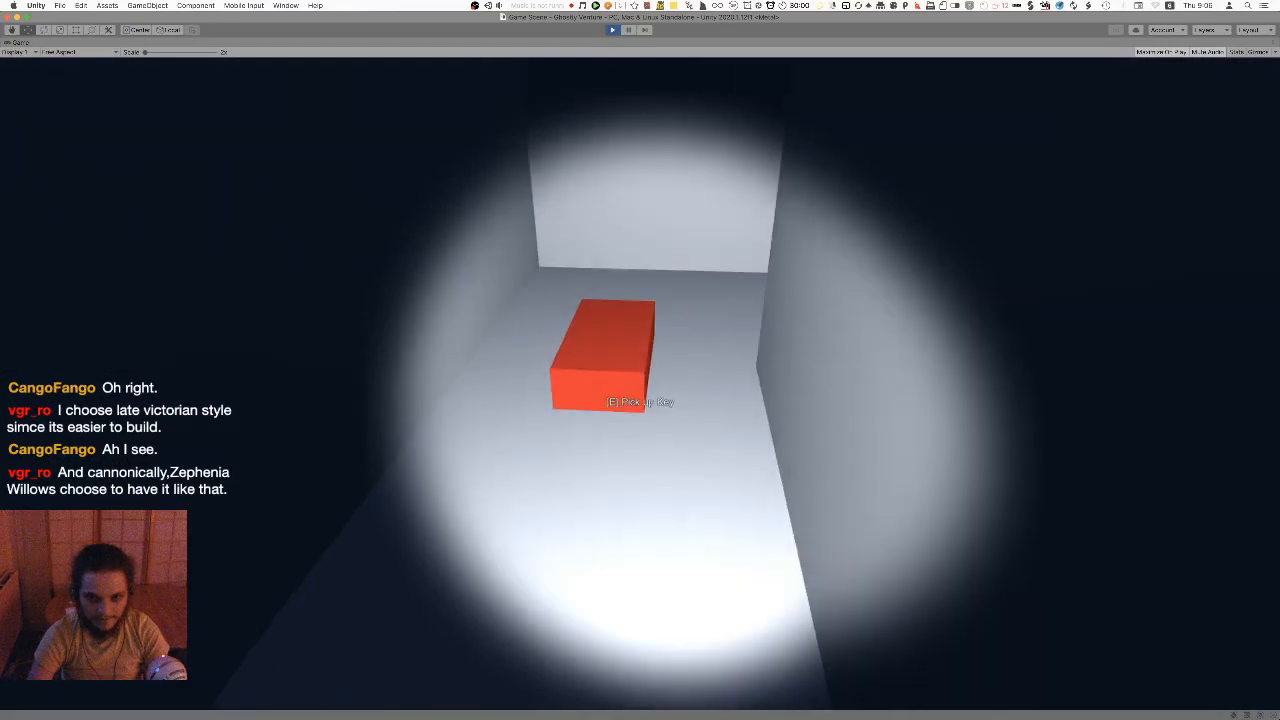
Walk along the dark passage past the red key and inspect the turns leading to the grassy opening
key("w")
key("w")
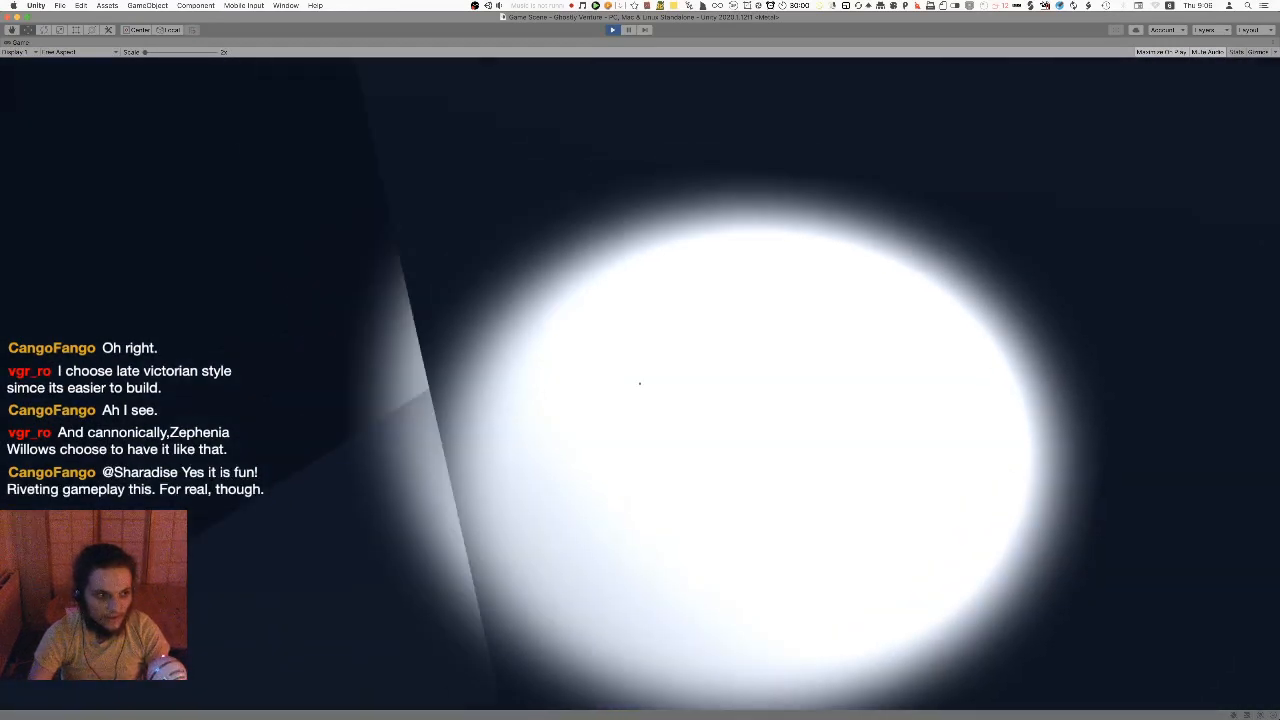
key("w")
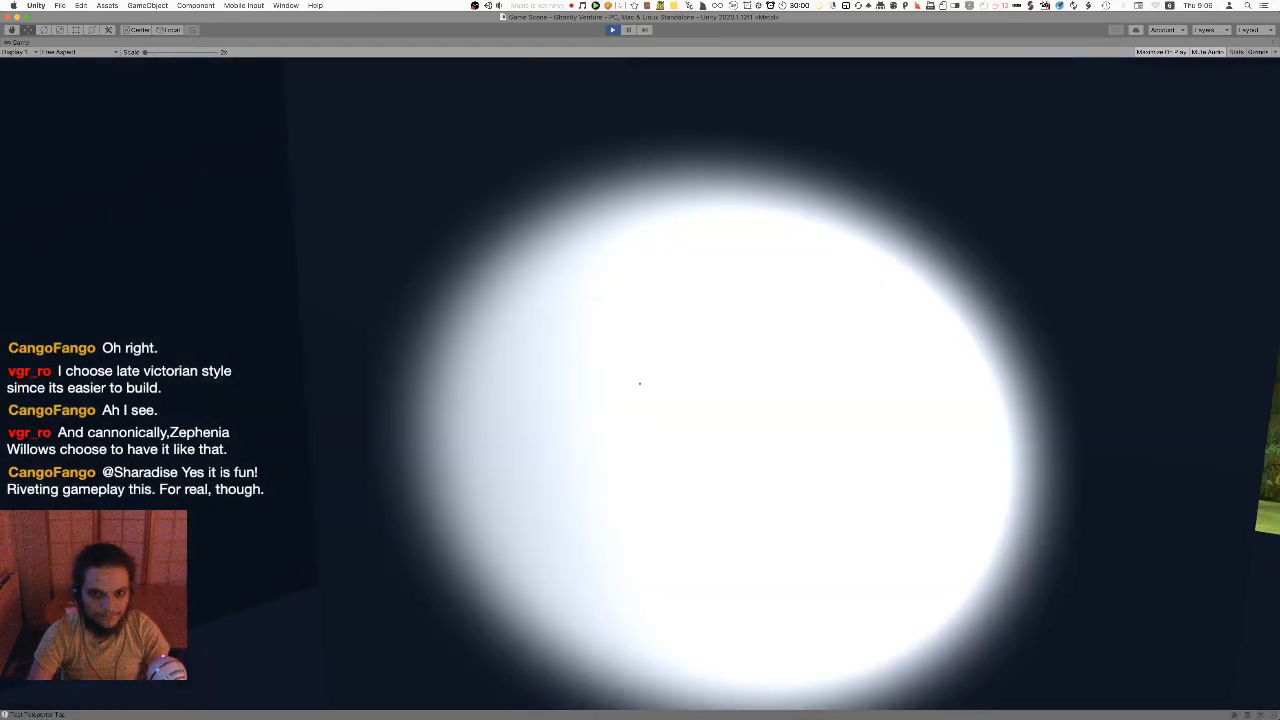
key("w")
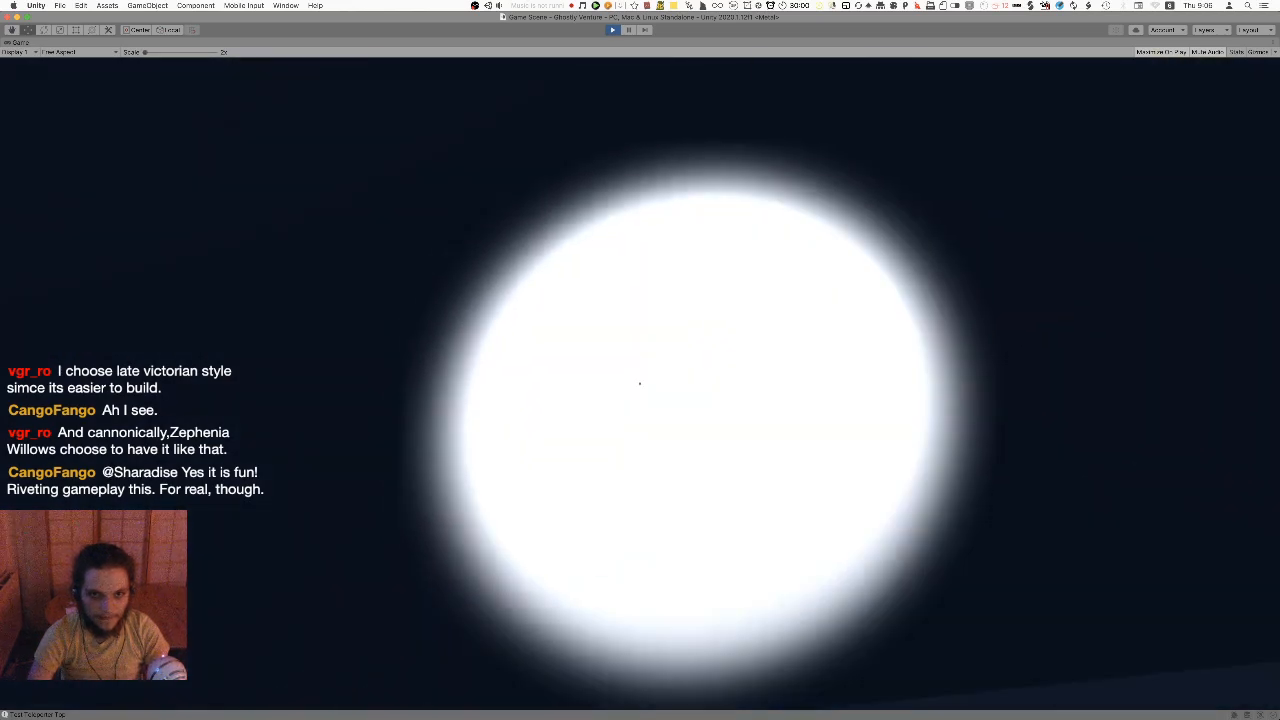
key("w")
key("w")
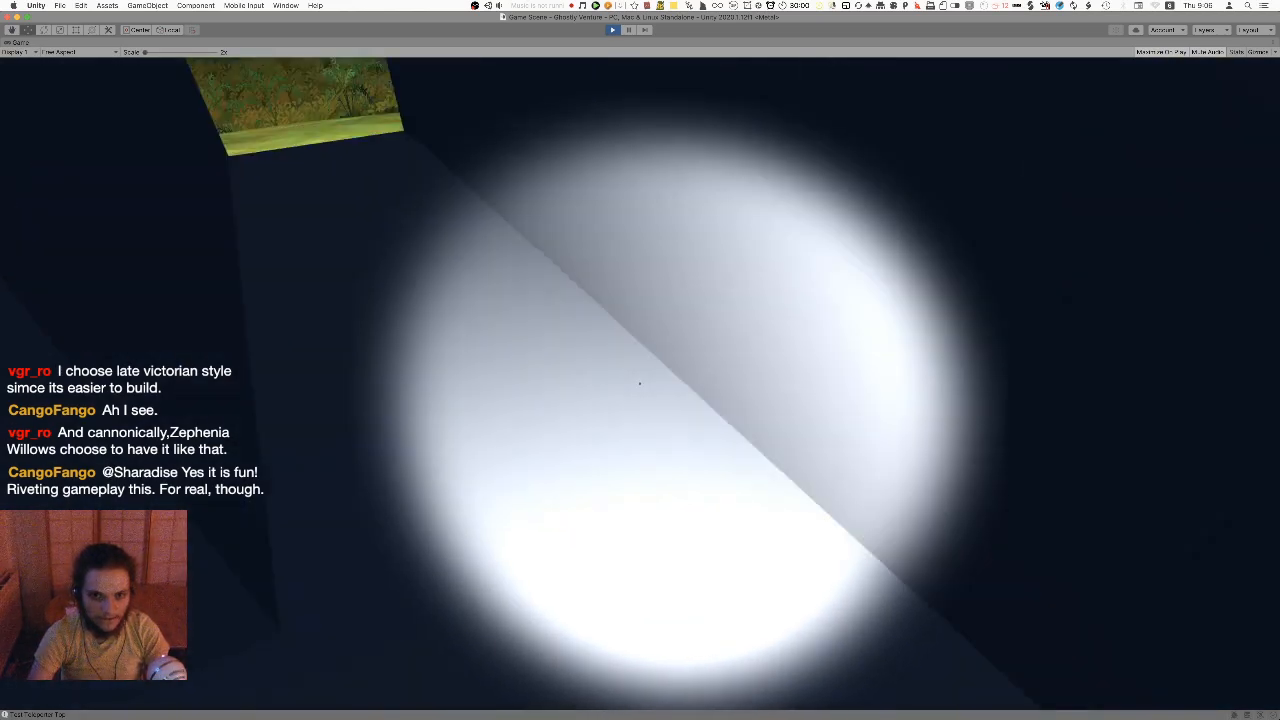
key("w")
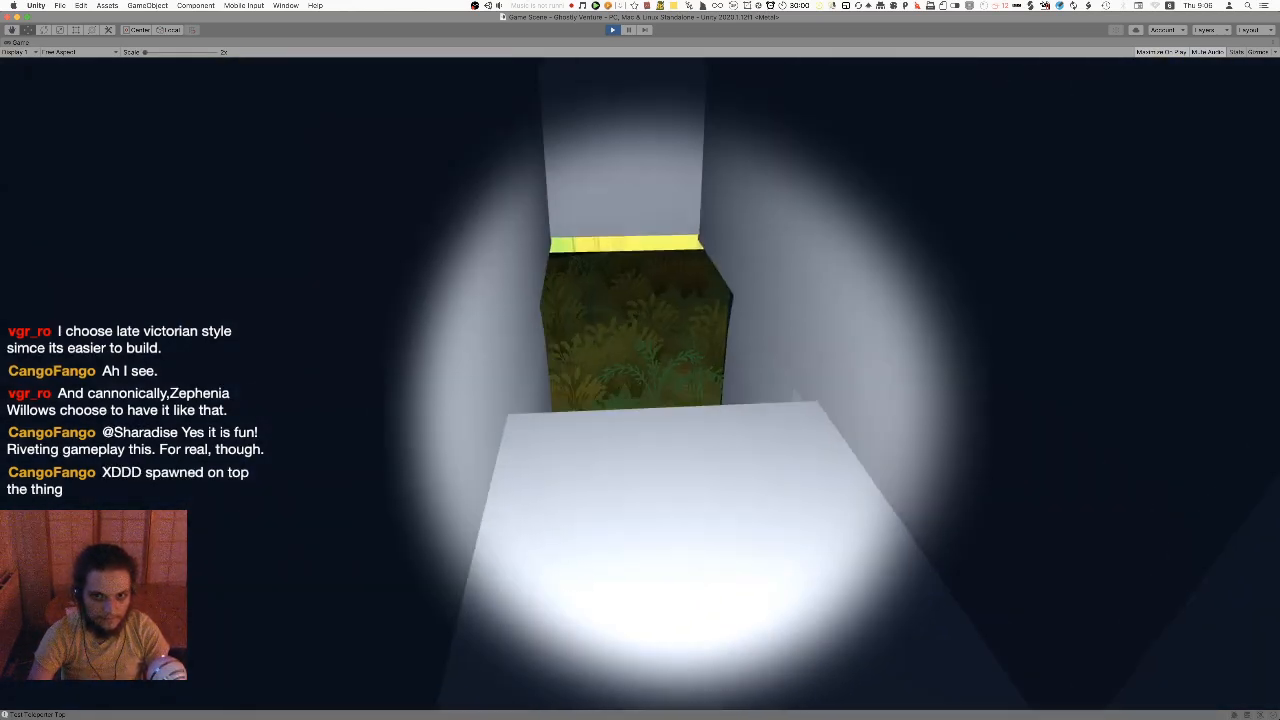
key("w")
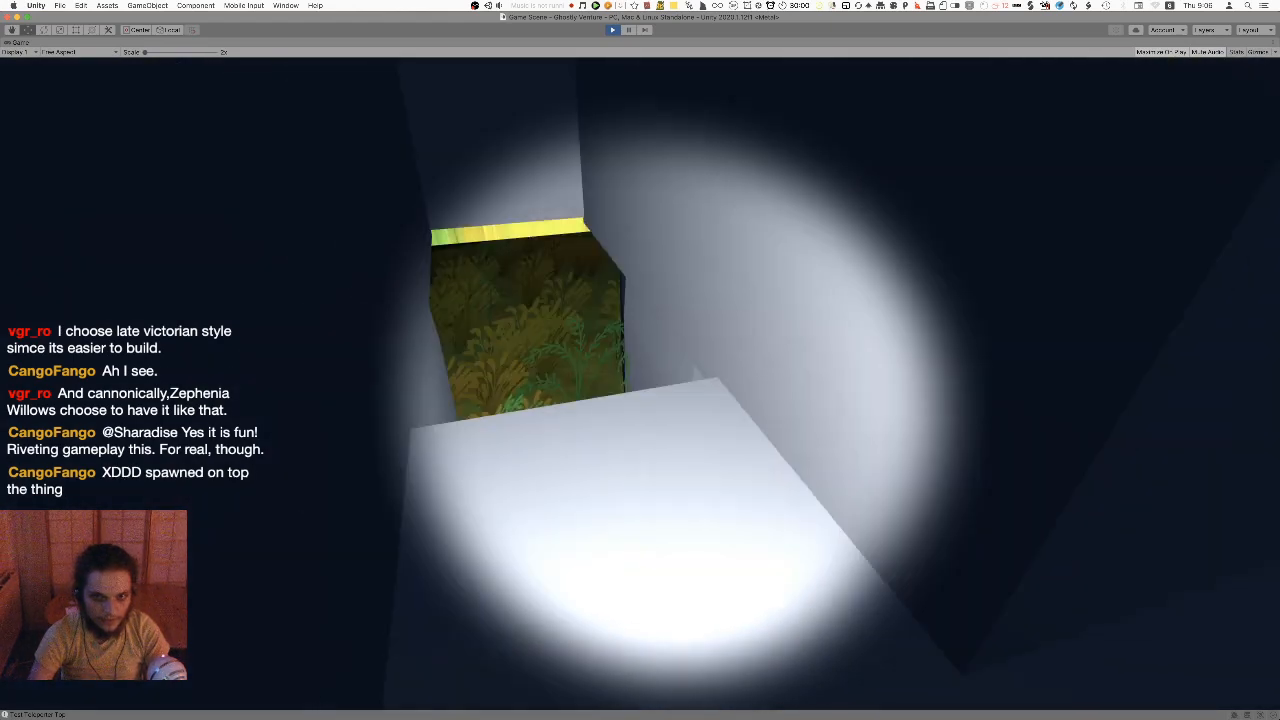
key("w")
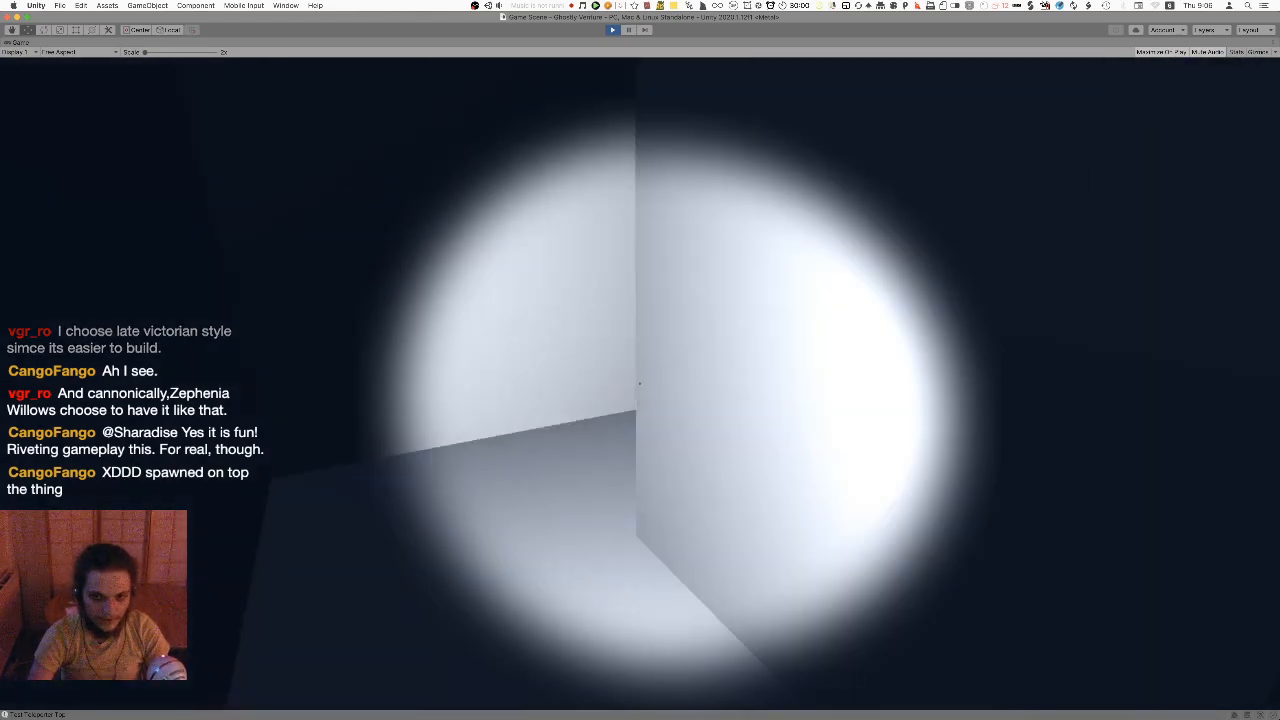
key("w")
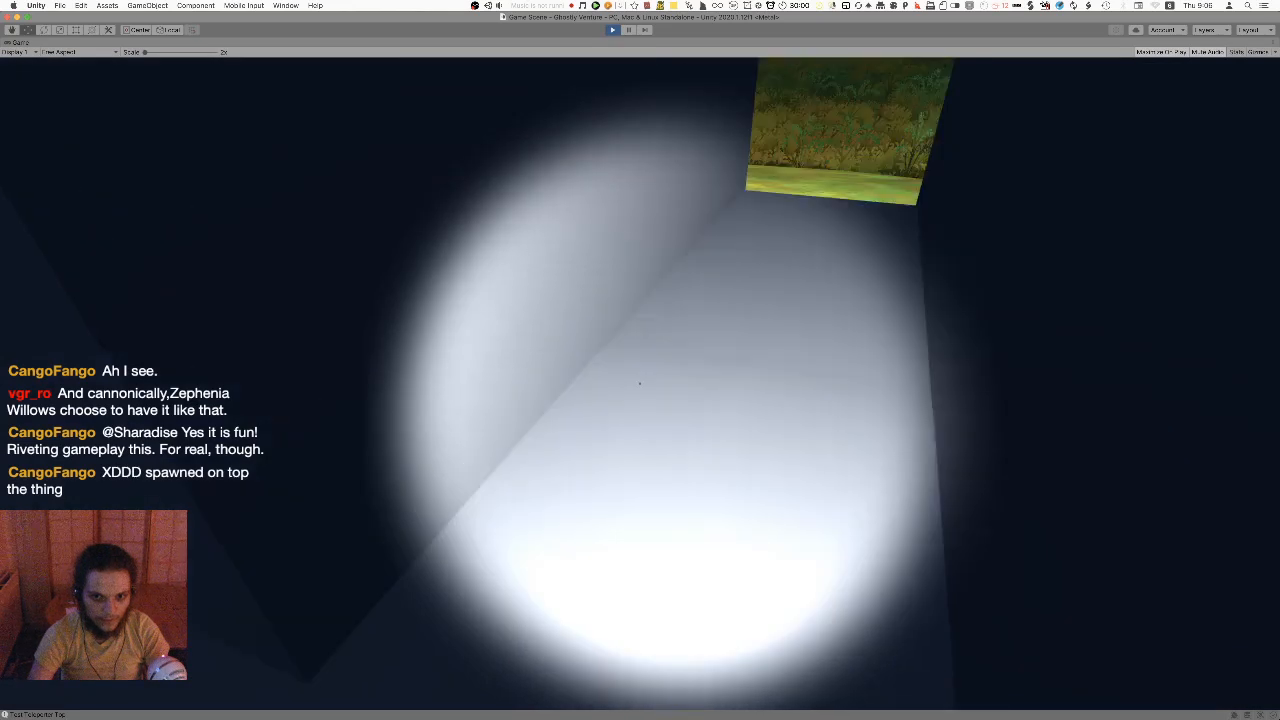
Check the passage walls, steps and grass-covered end for a way into the maze, and stop the play test
key("a")
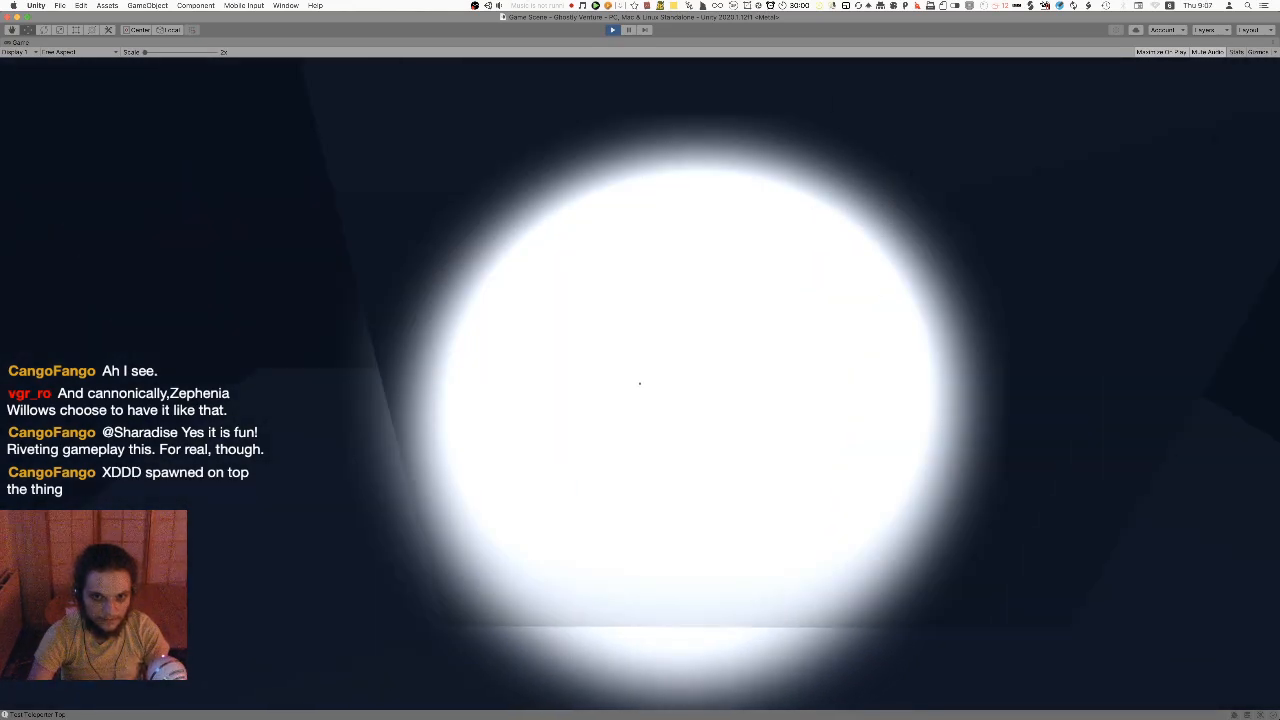
key("w")
key("w")
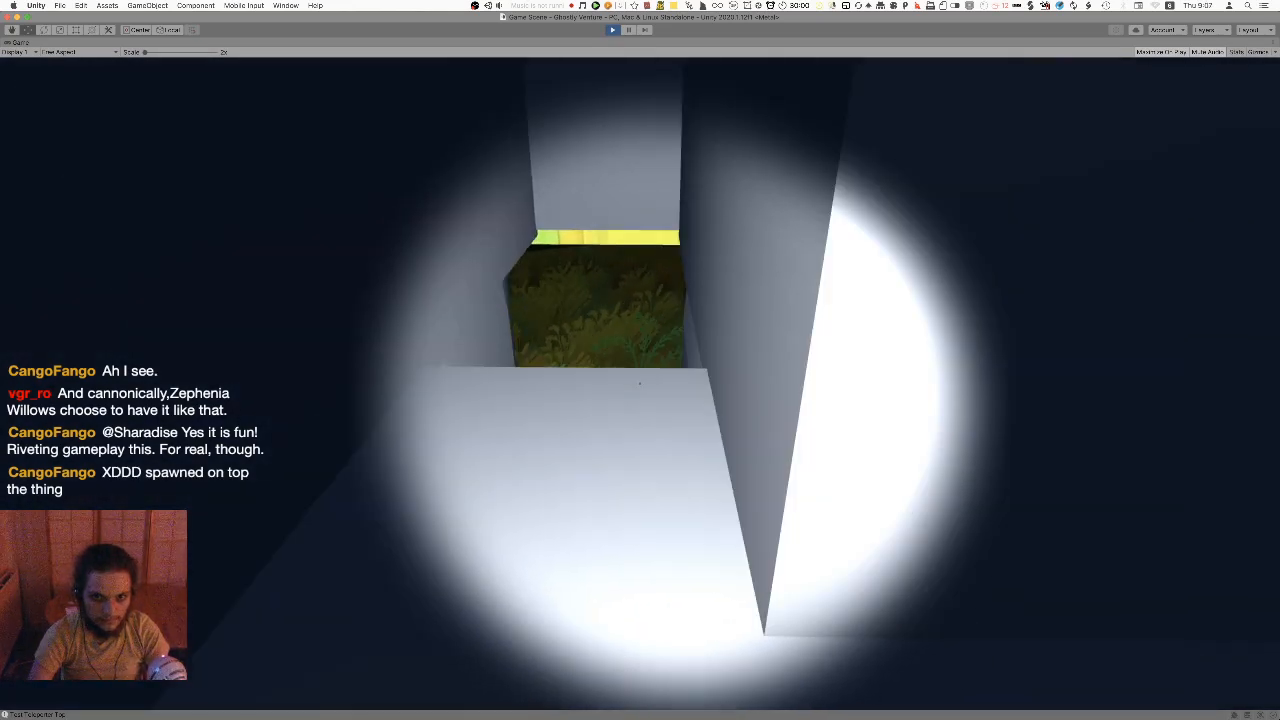
key("w")
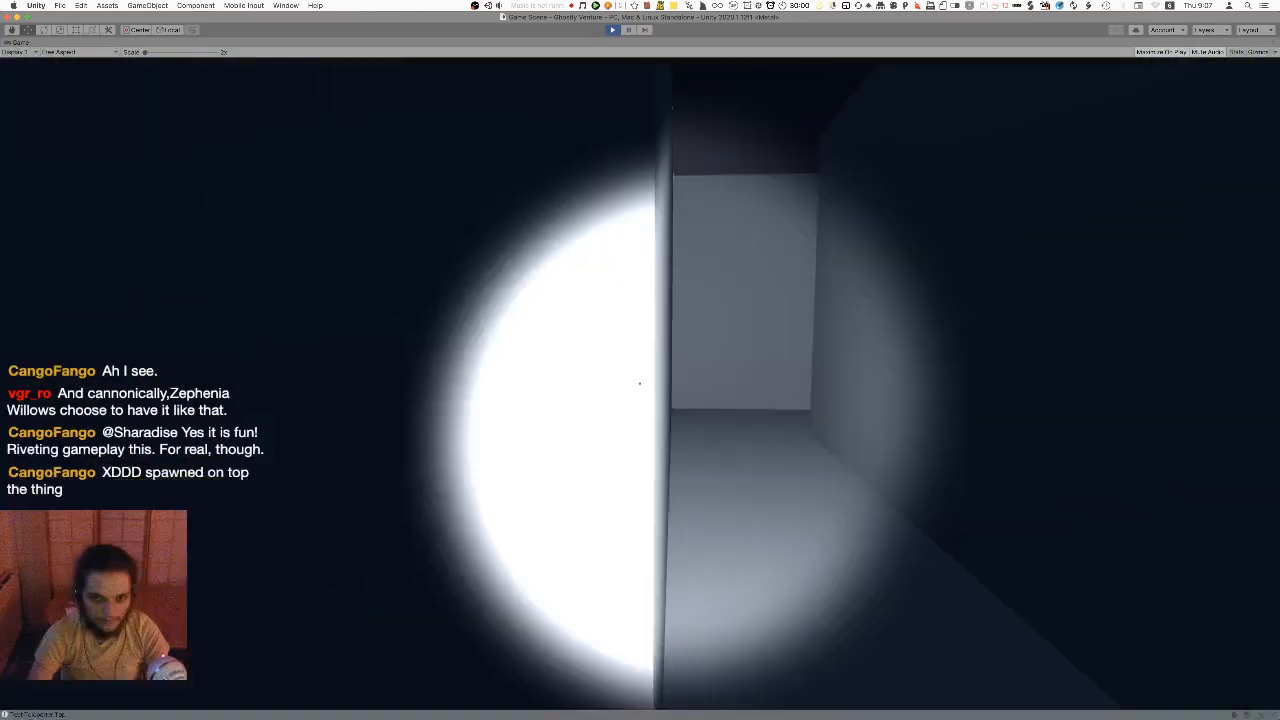
key("w")
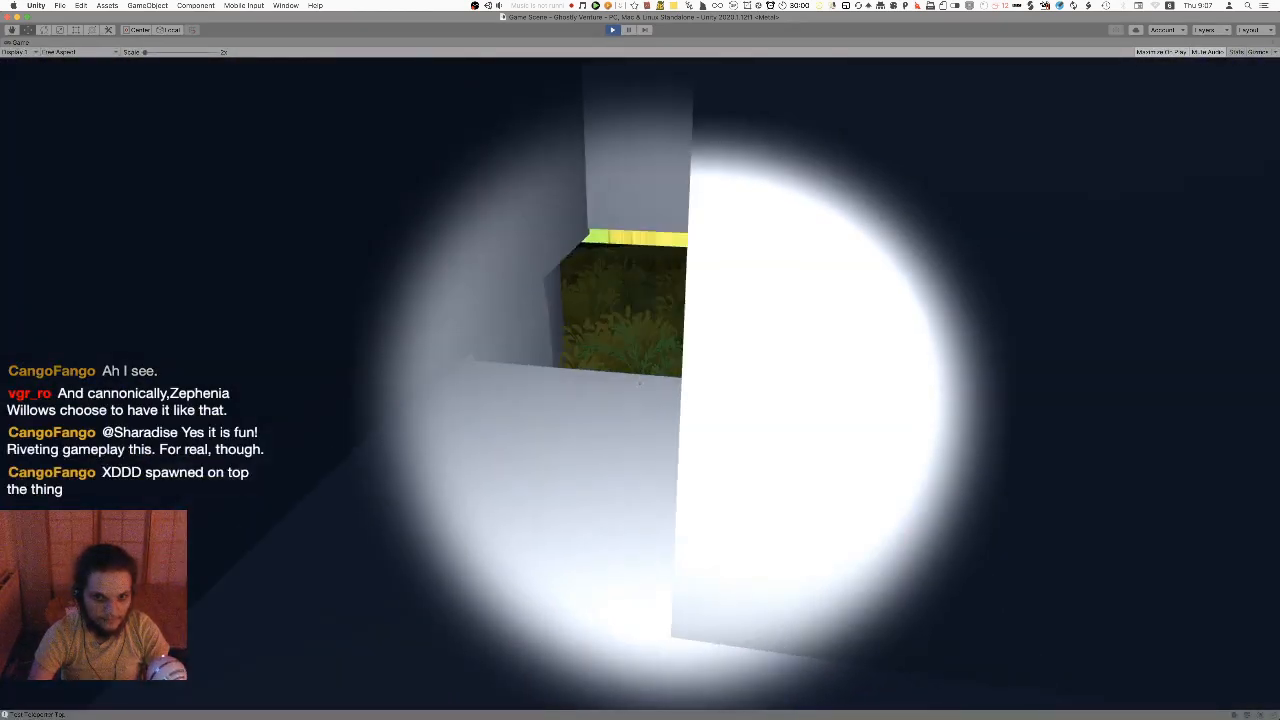
key("w")
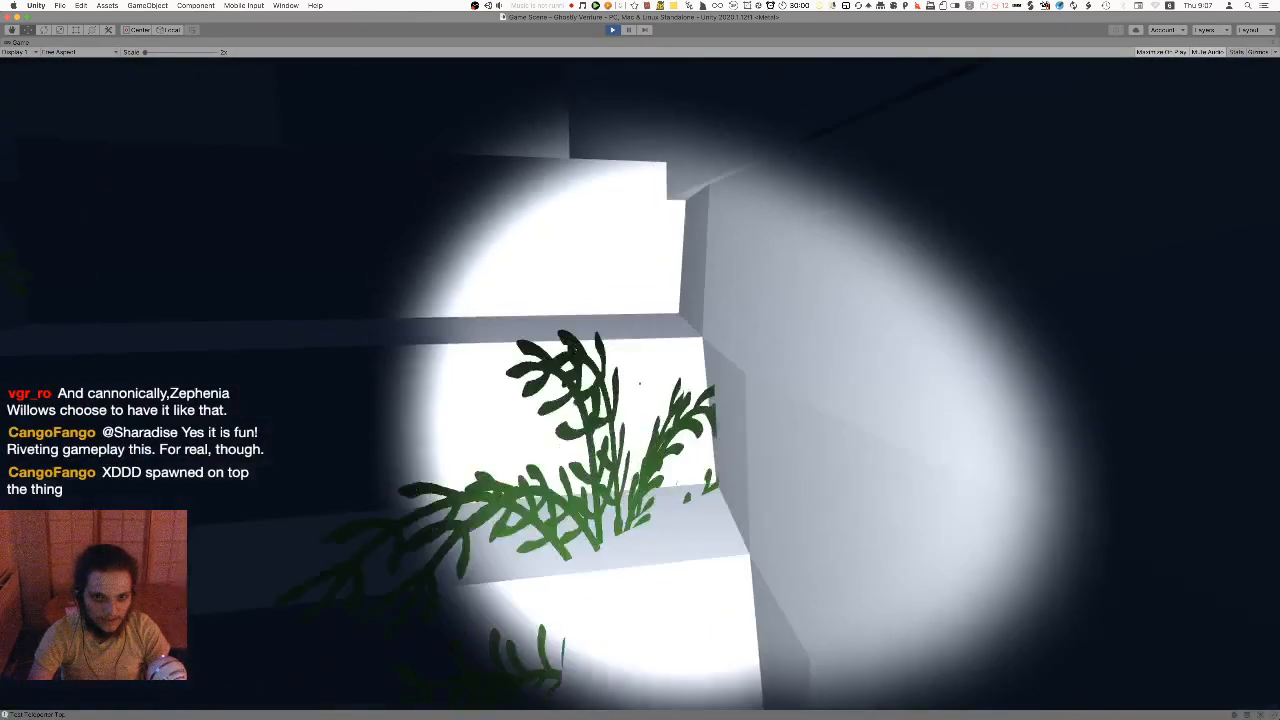
key("w")
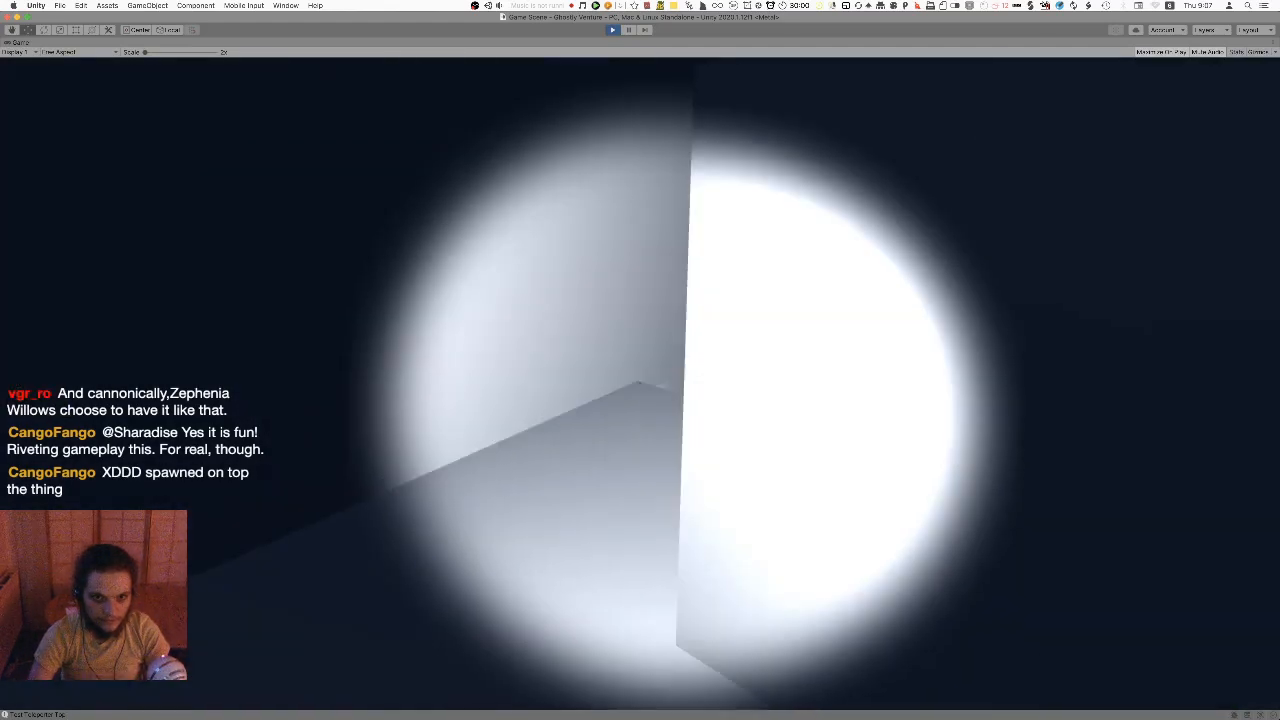
key("w")
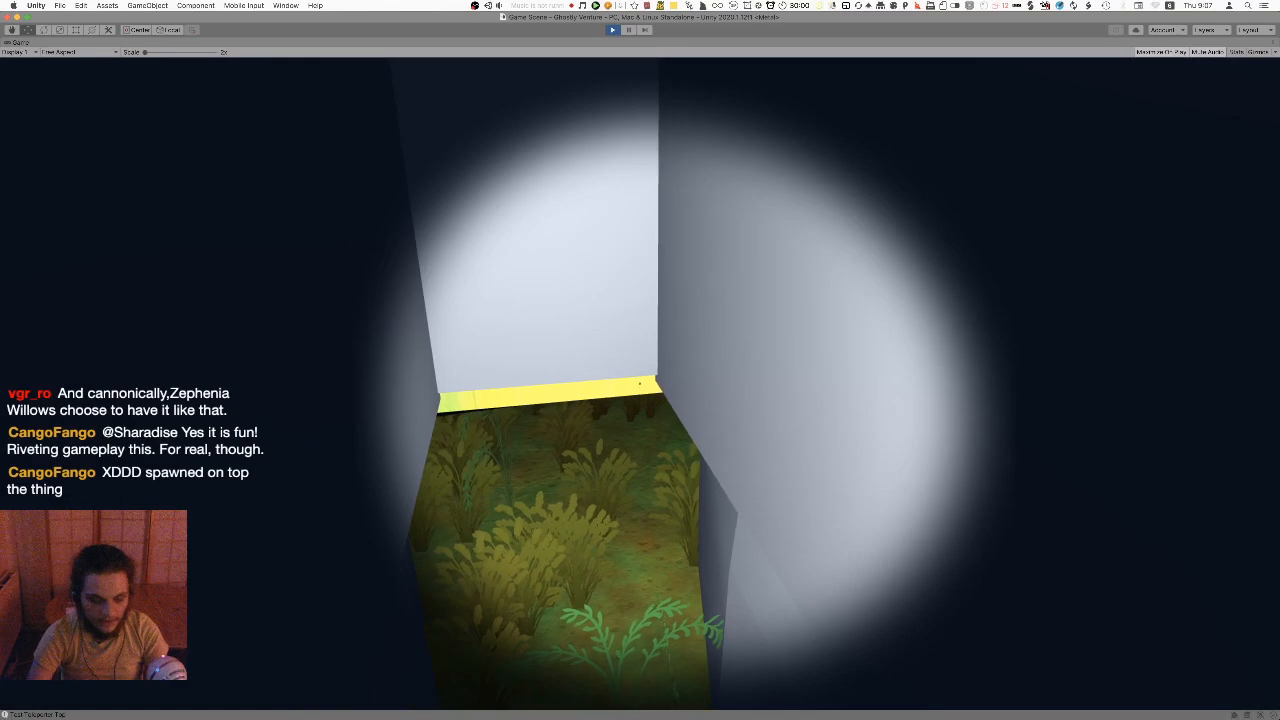
key("super+p")
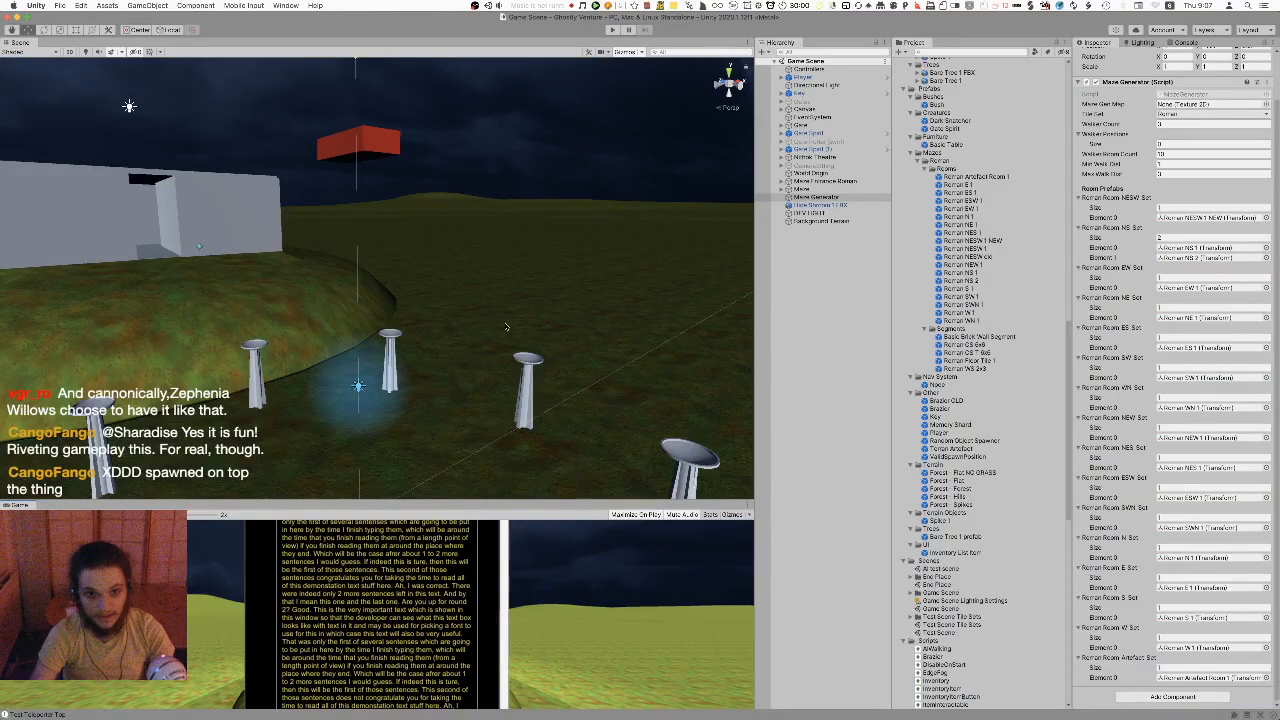
Restart the play test and cross the forest and open field to the building on the mound
key("super+p")
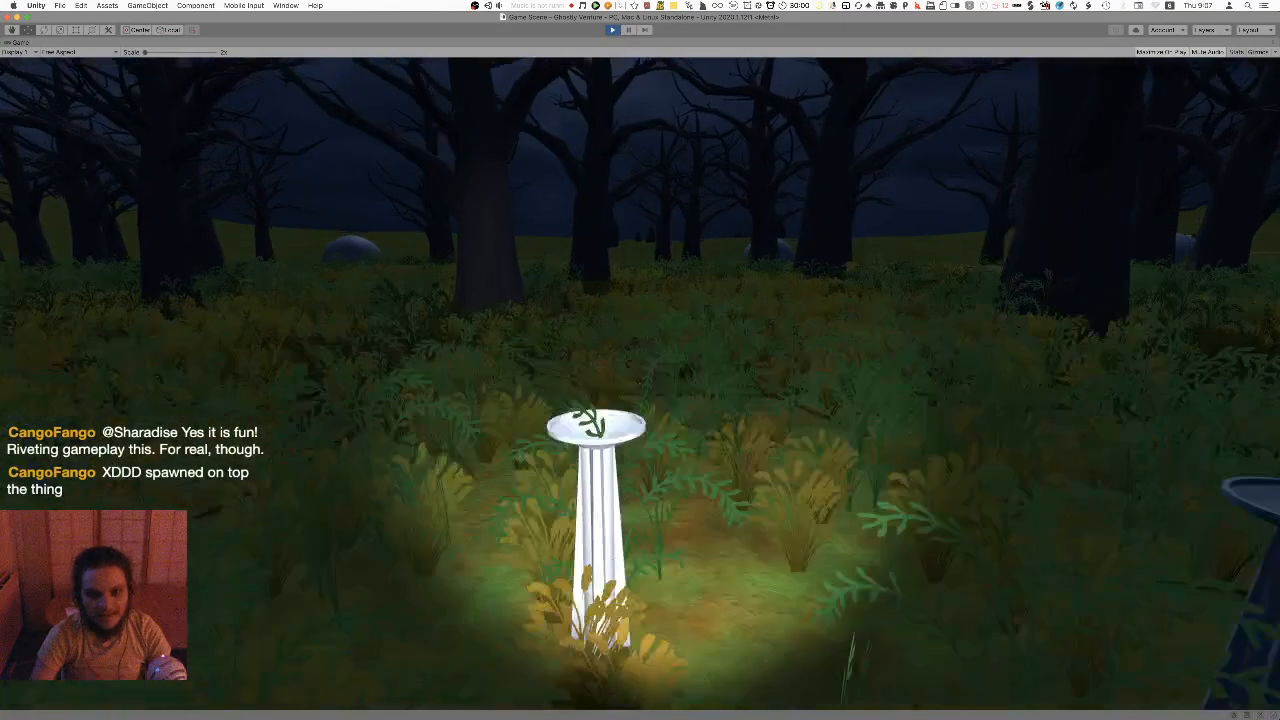
key("w")
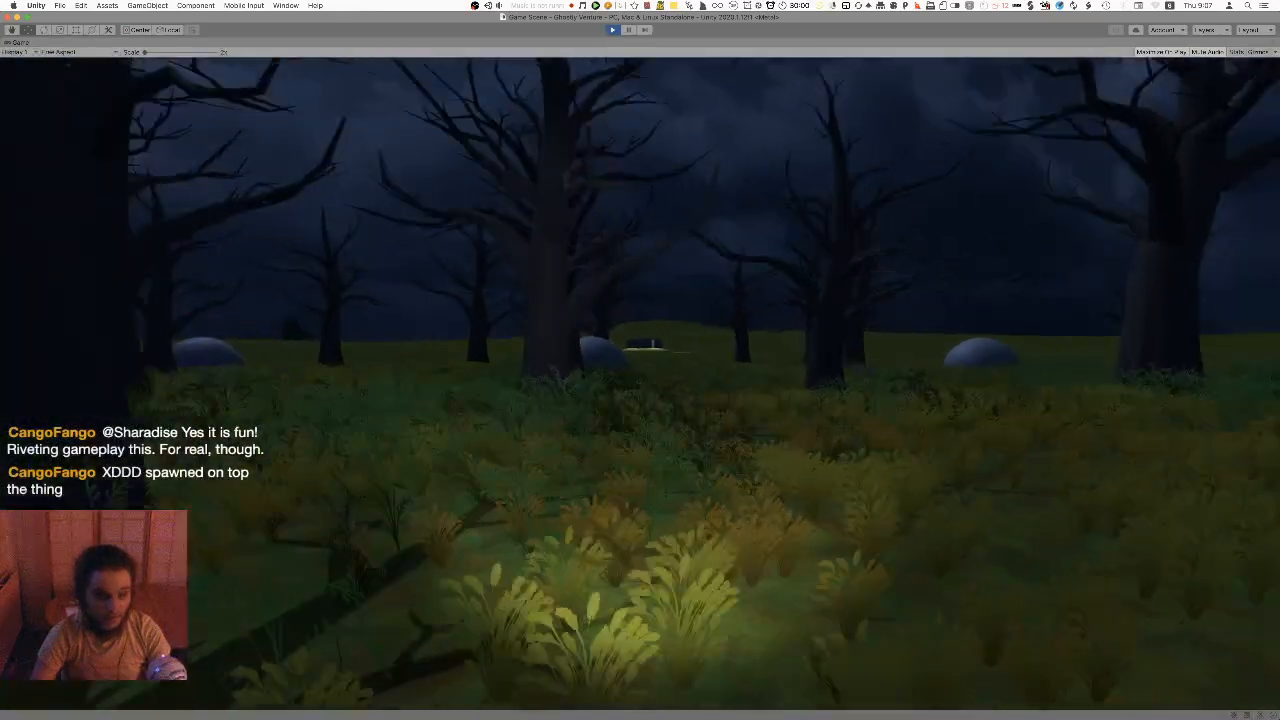
key("w")
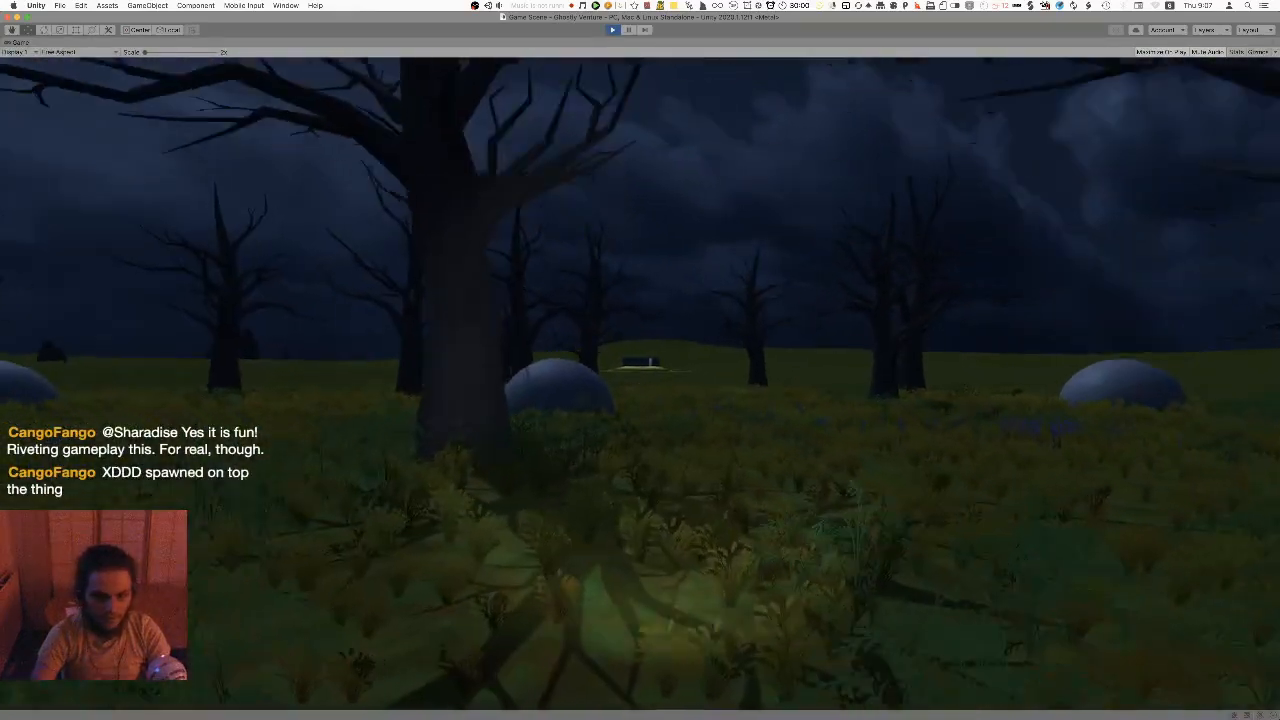
key("w")
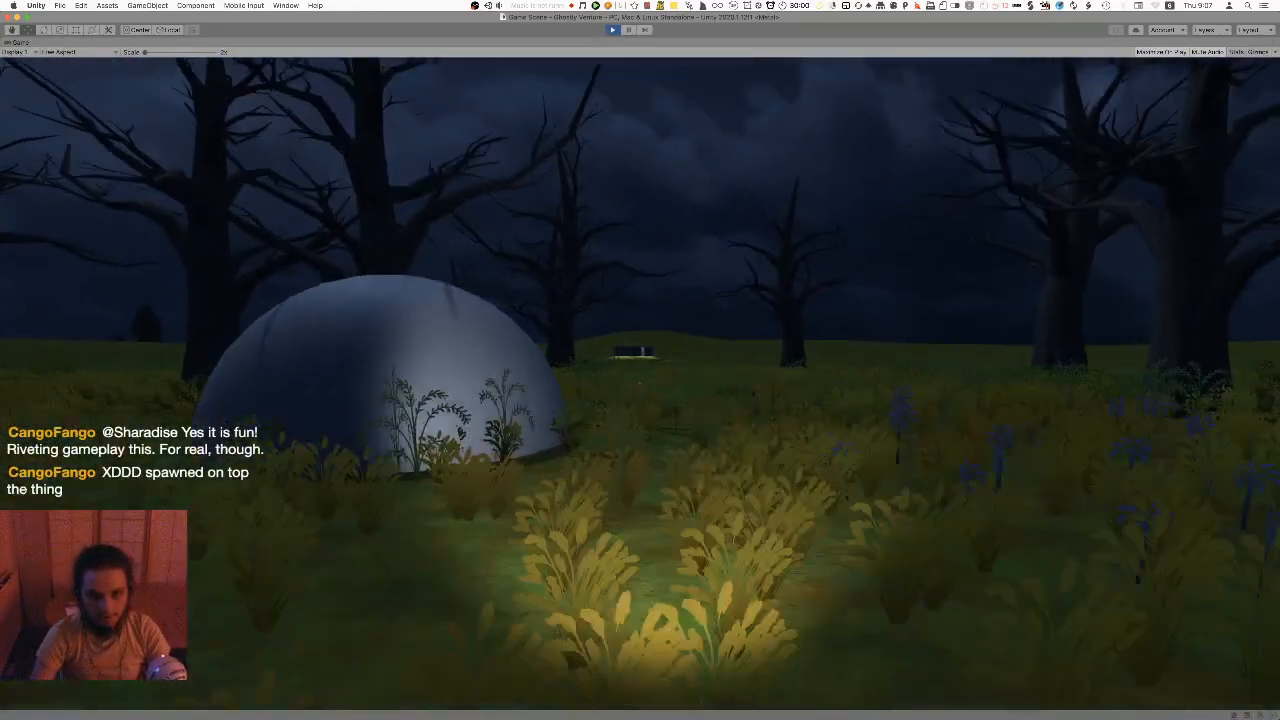
key("w")
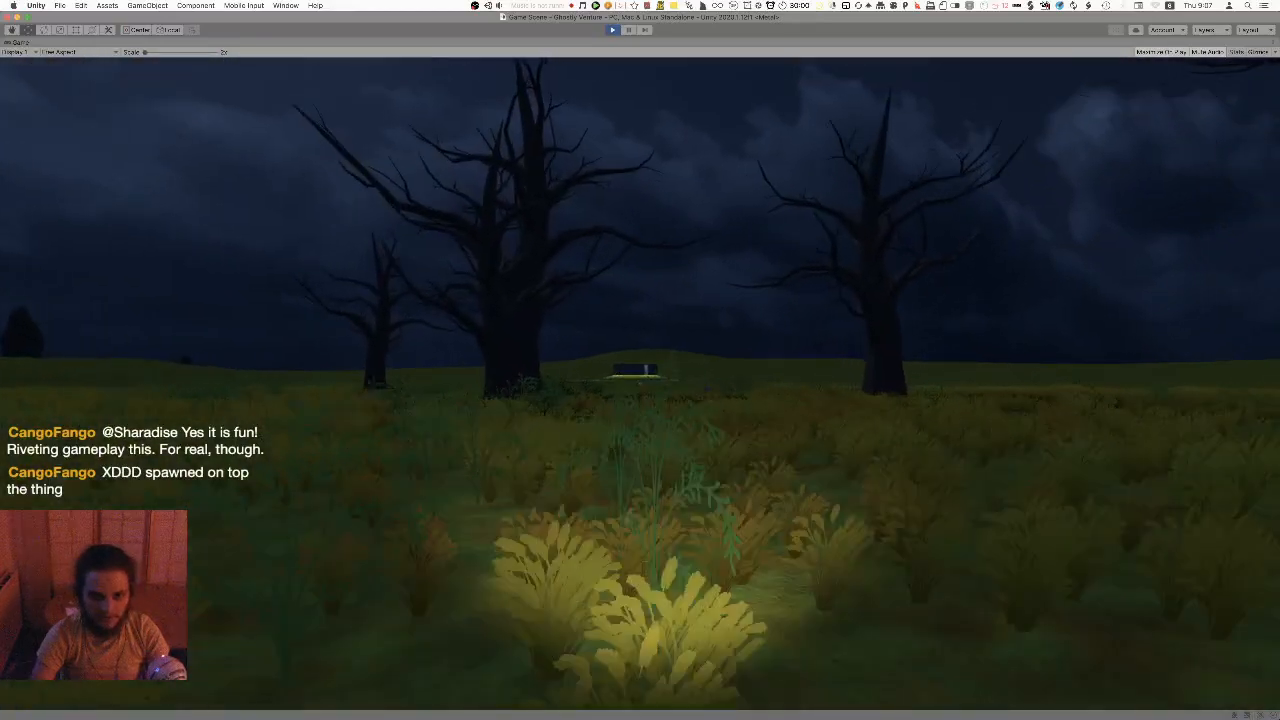
key("w")
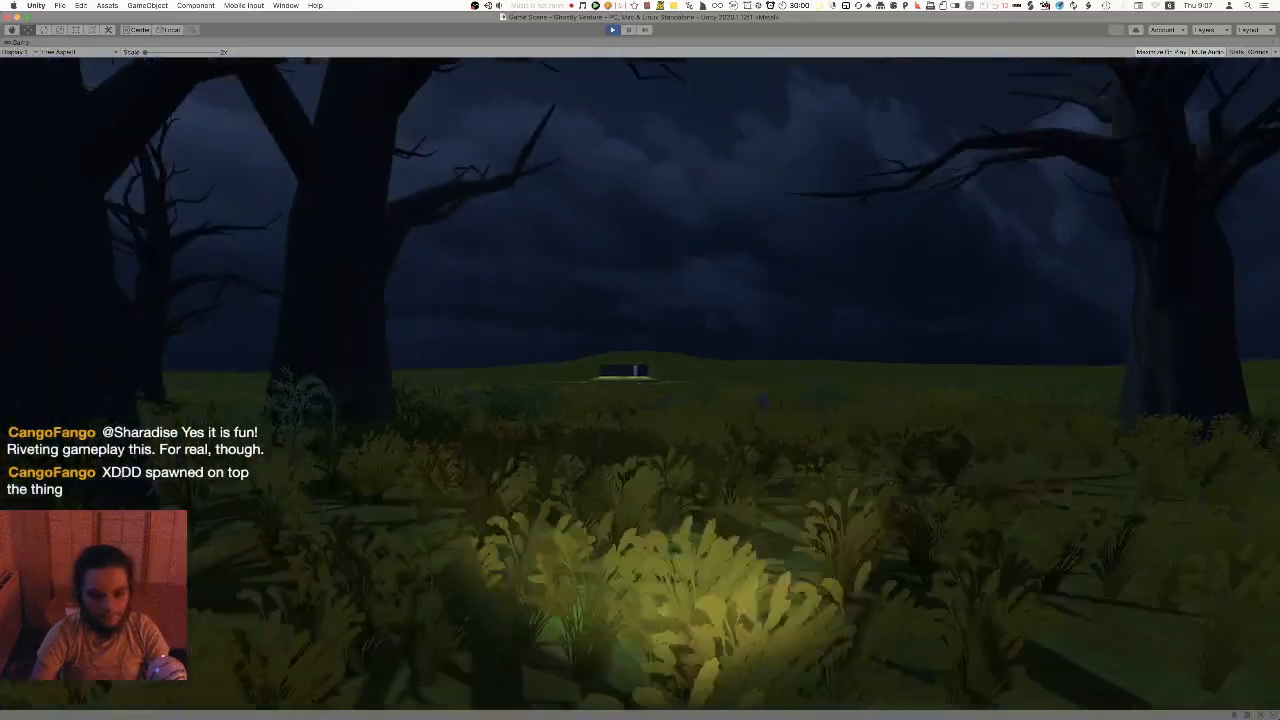
key("w")
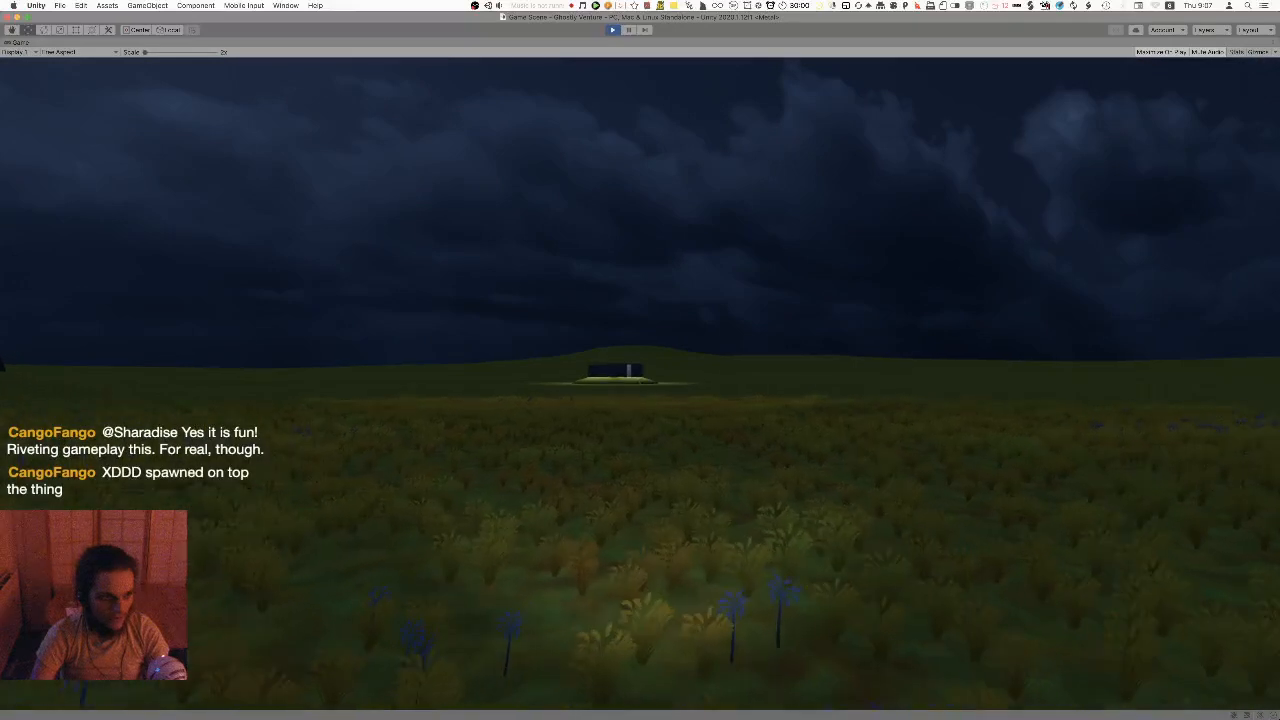
key("w")
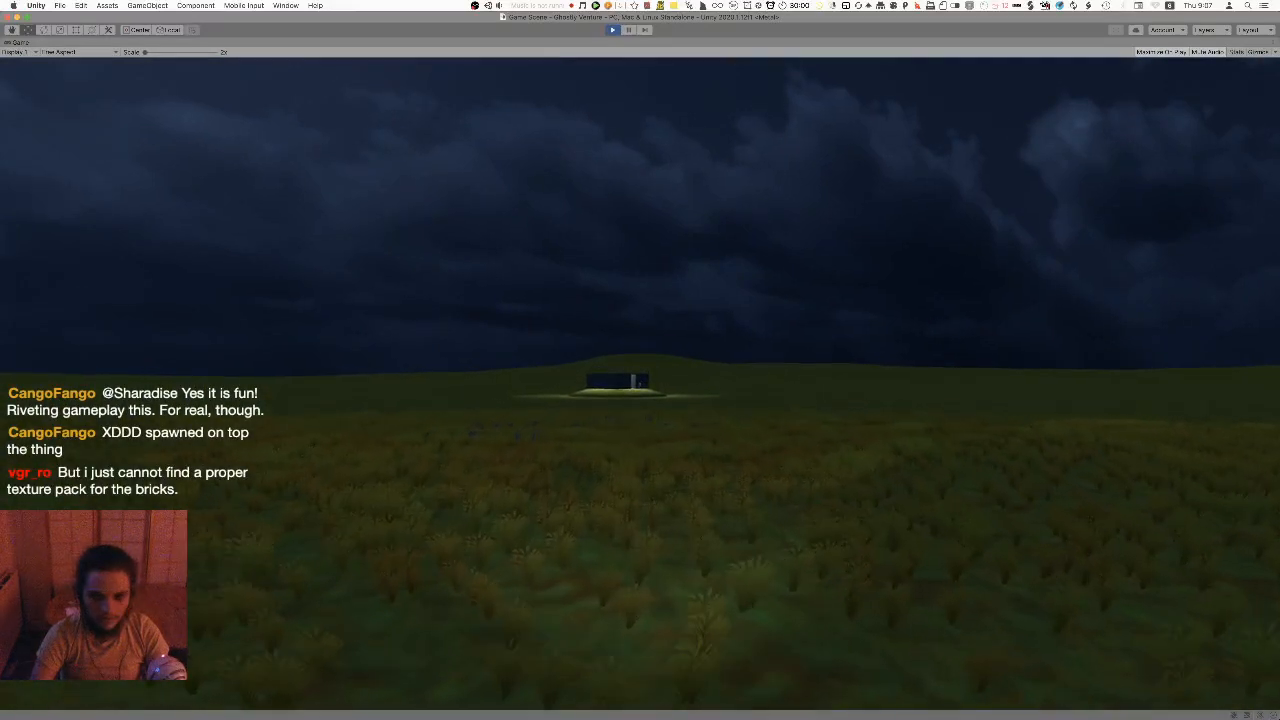
key("w")
key("space")
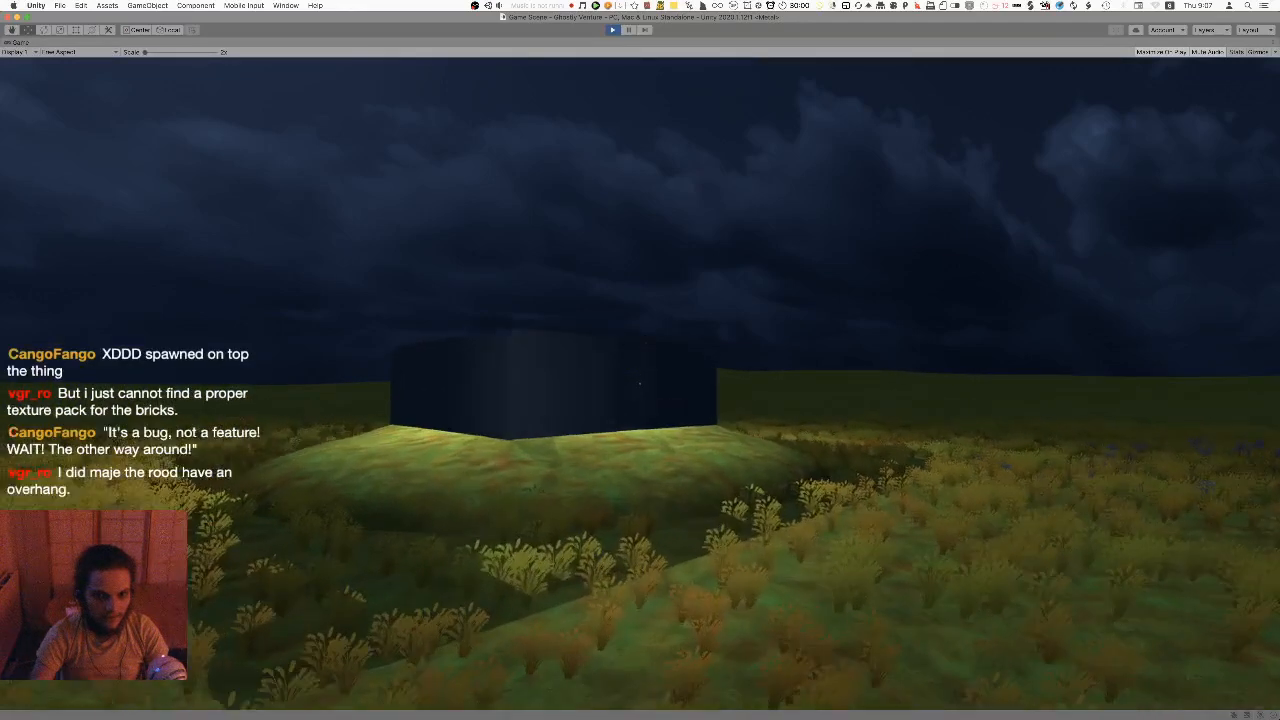
Enter the building and follow its passage down to the tiled floor of the generated Roman maze
key("w")
key("w")
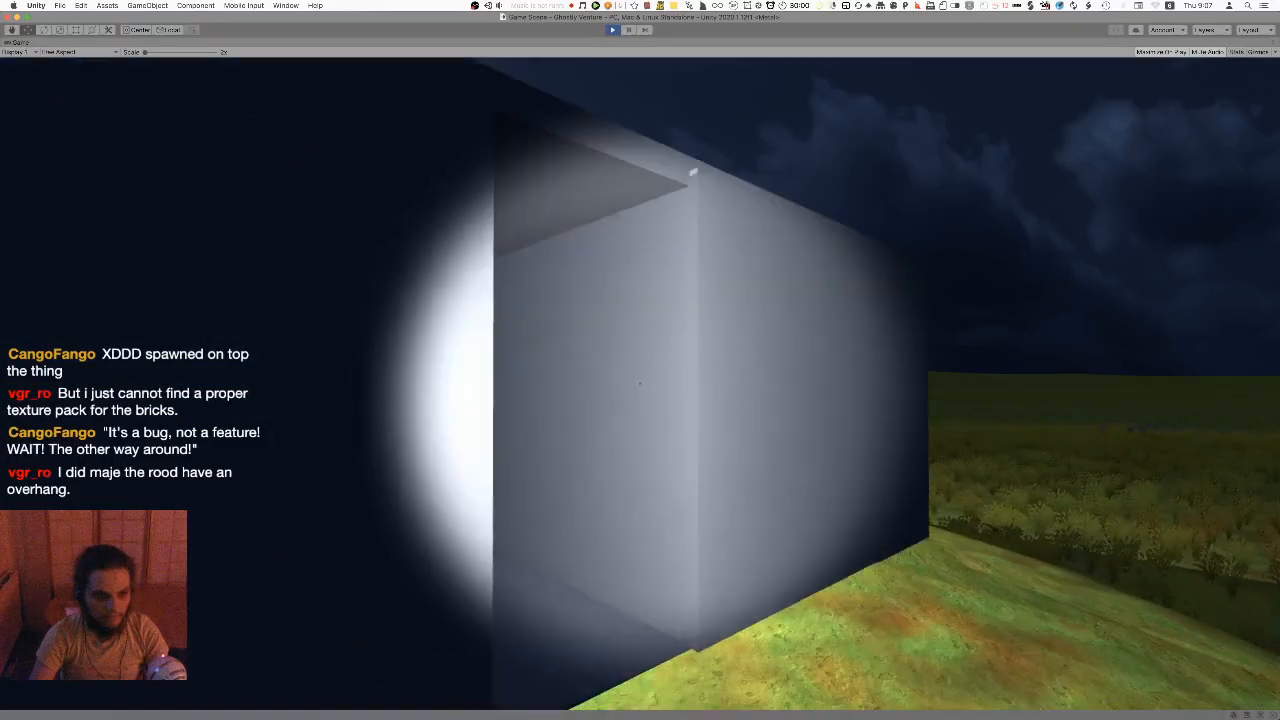
key("w")
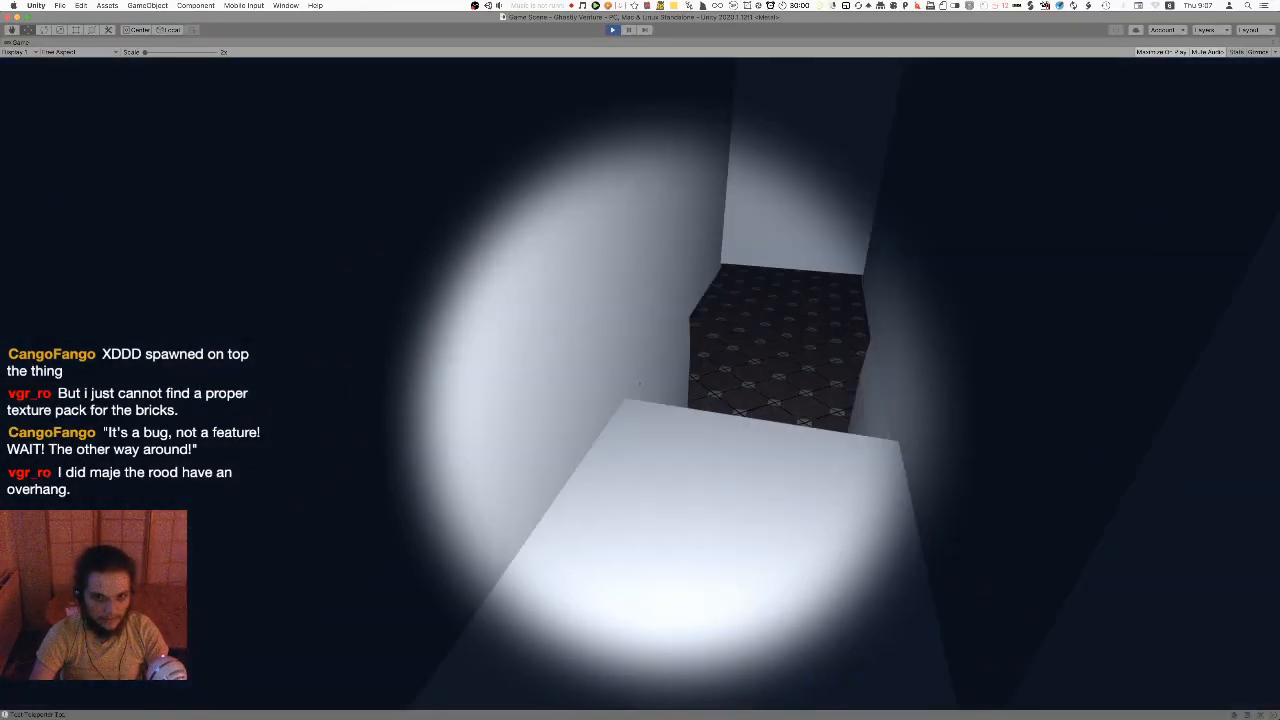
key("w")
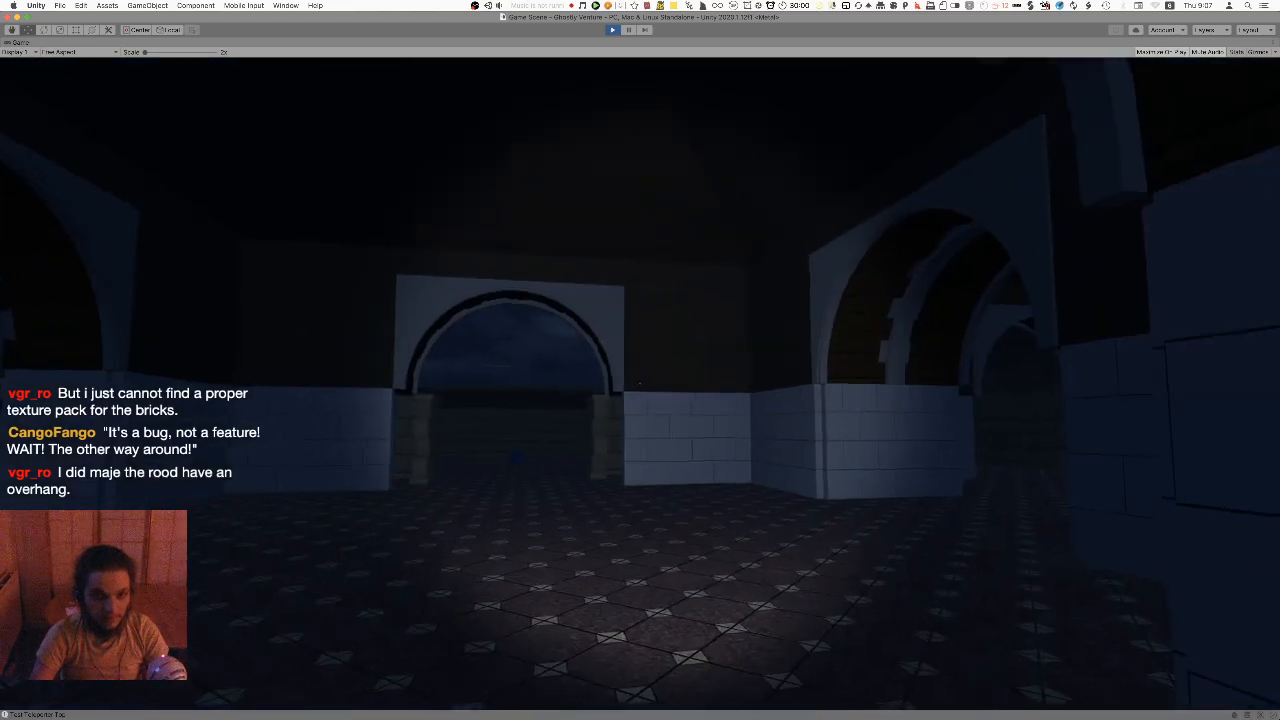
Walk through the tiled rooms of the Roman maze and inspect the white brick corners, arches and connecting passages
key("w")
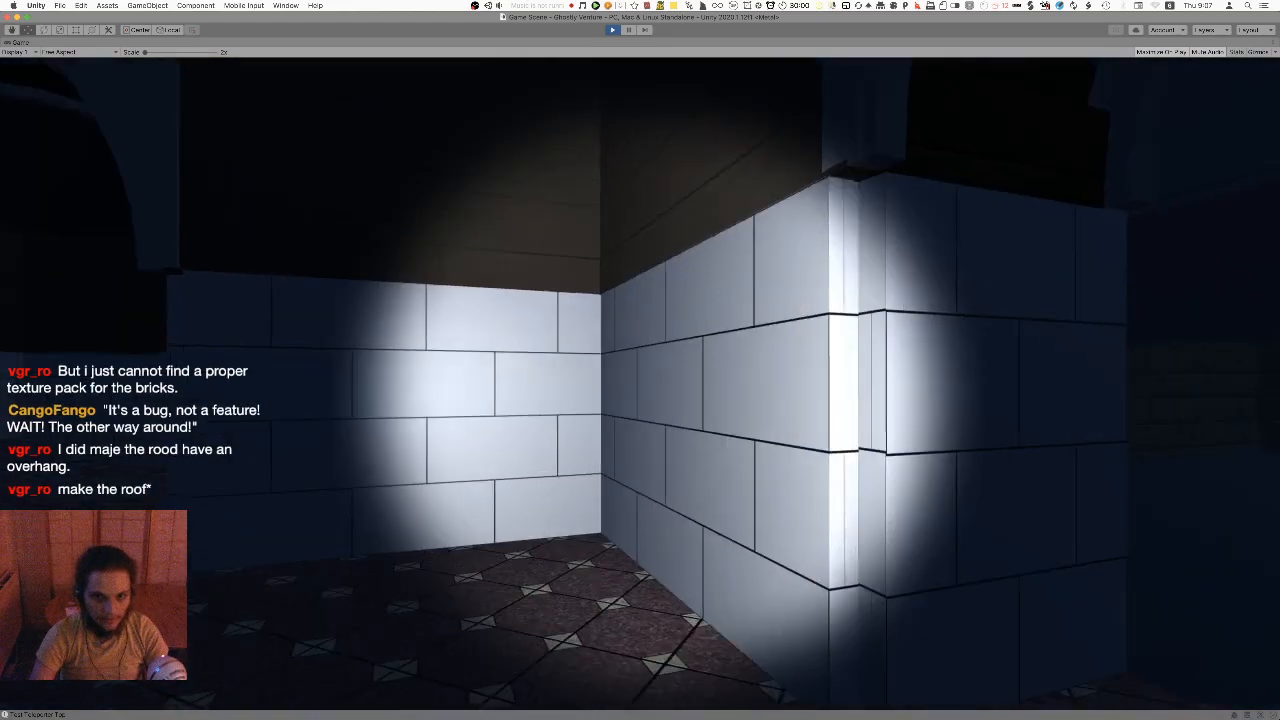
key("w")
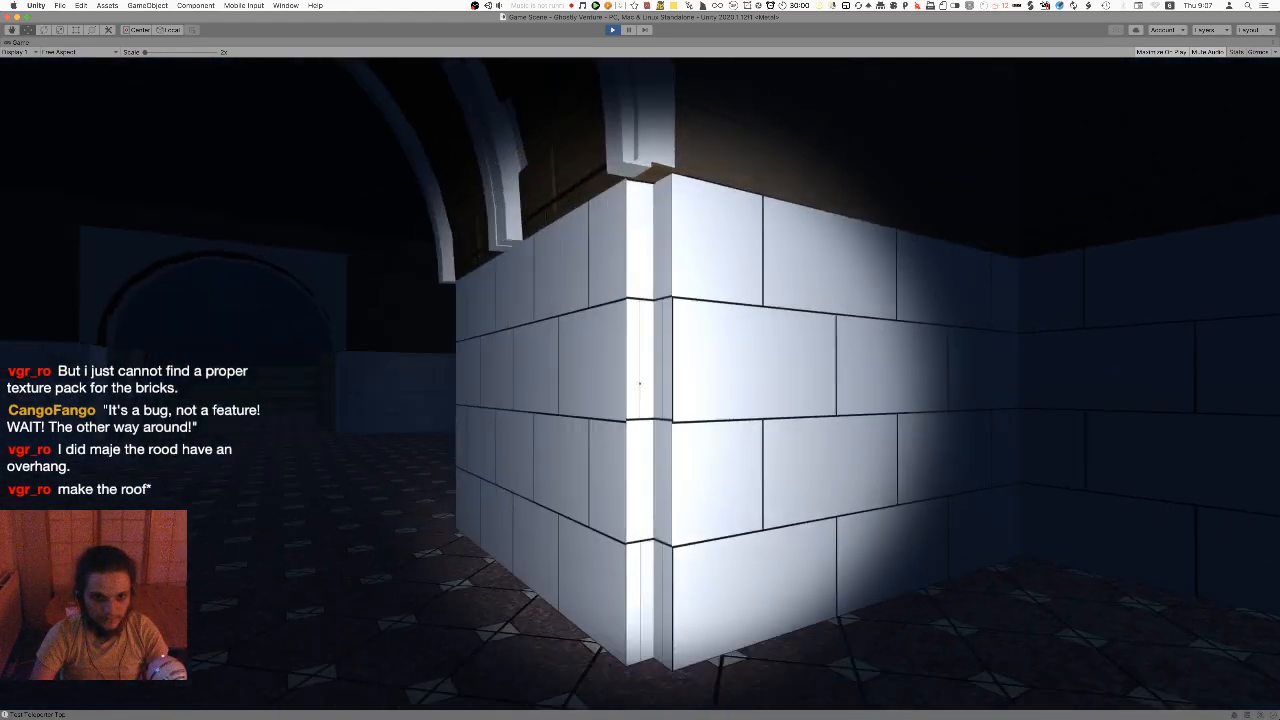
key("w")
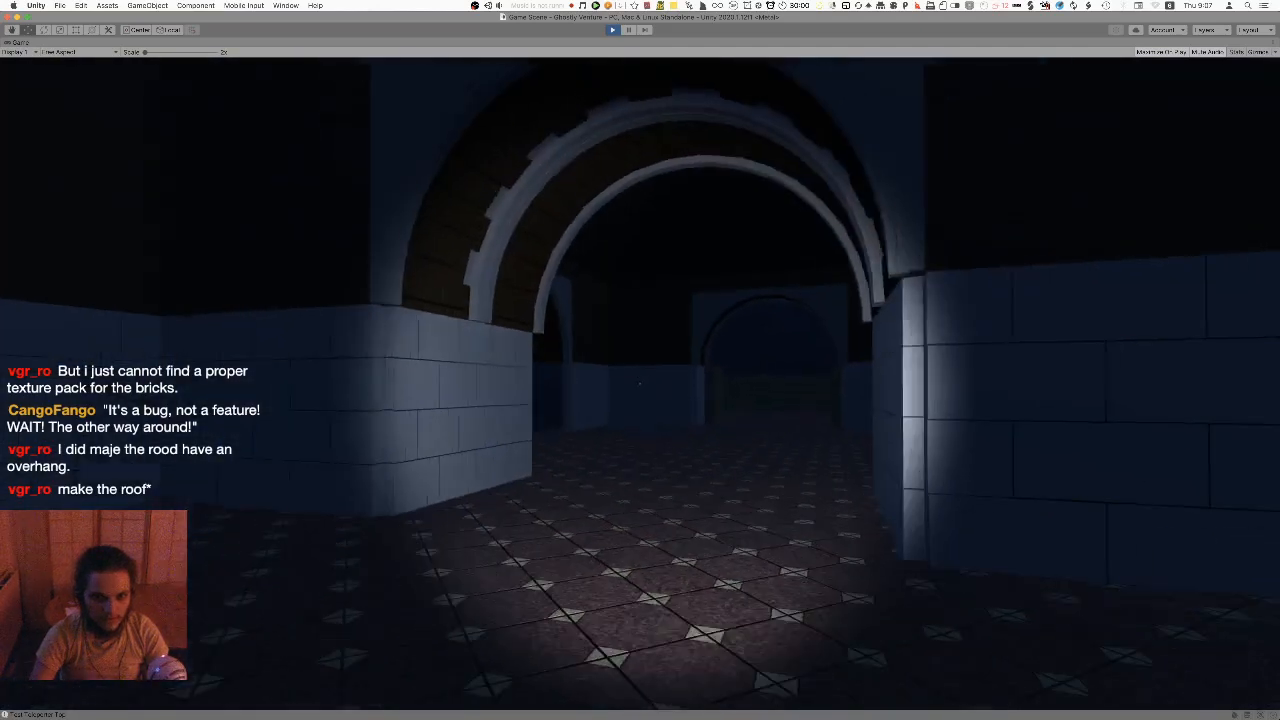
key("w")
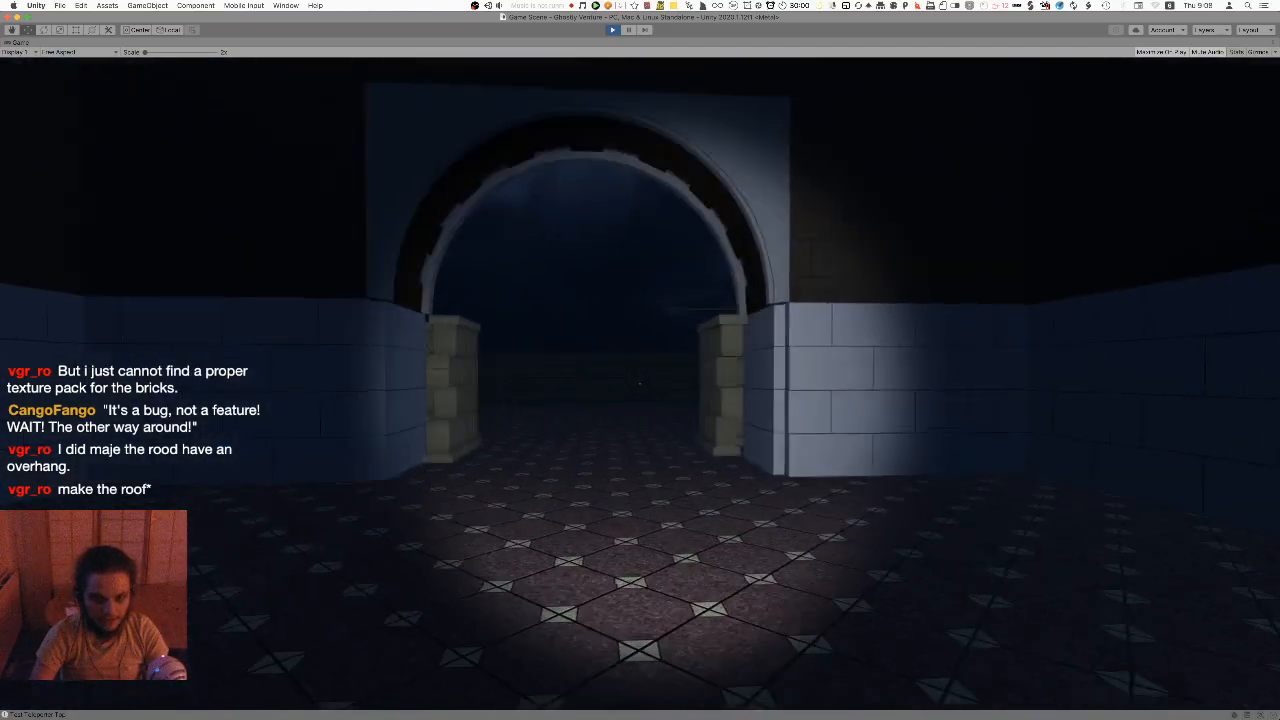
key("w")
key("a")
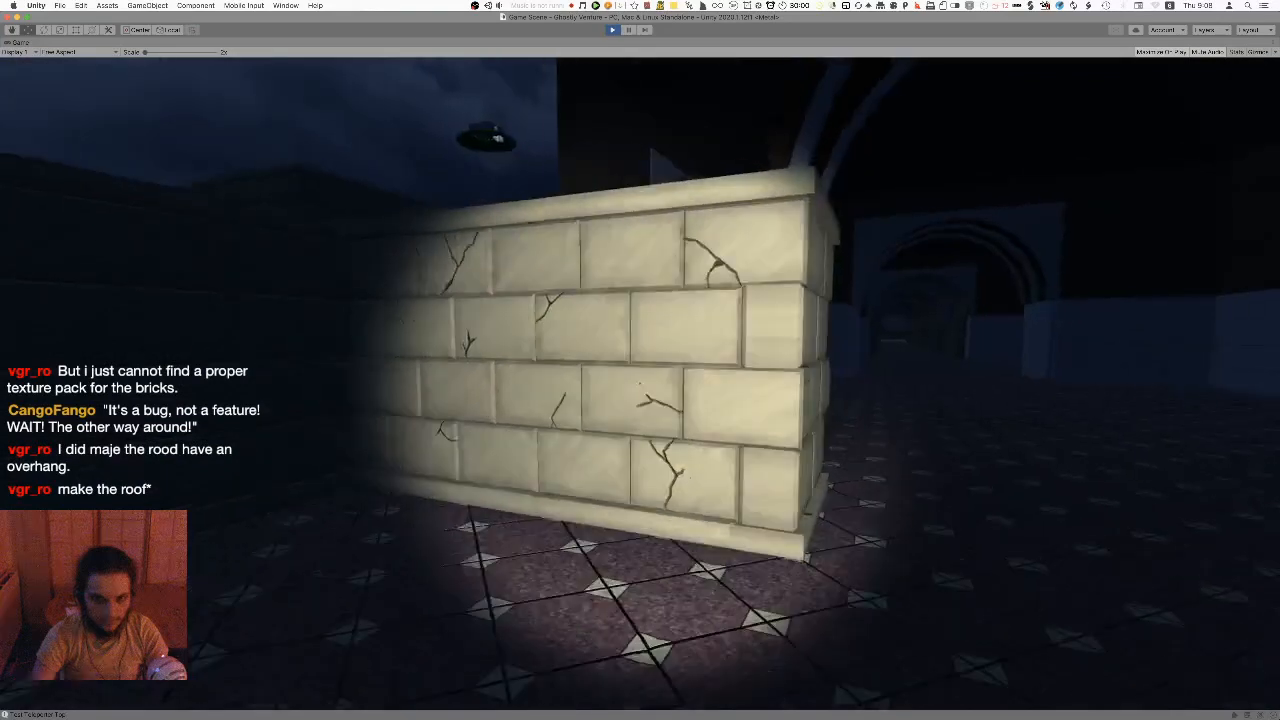
key("w")
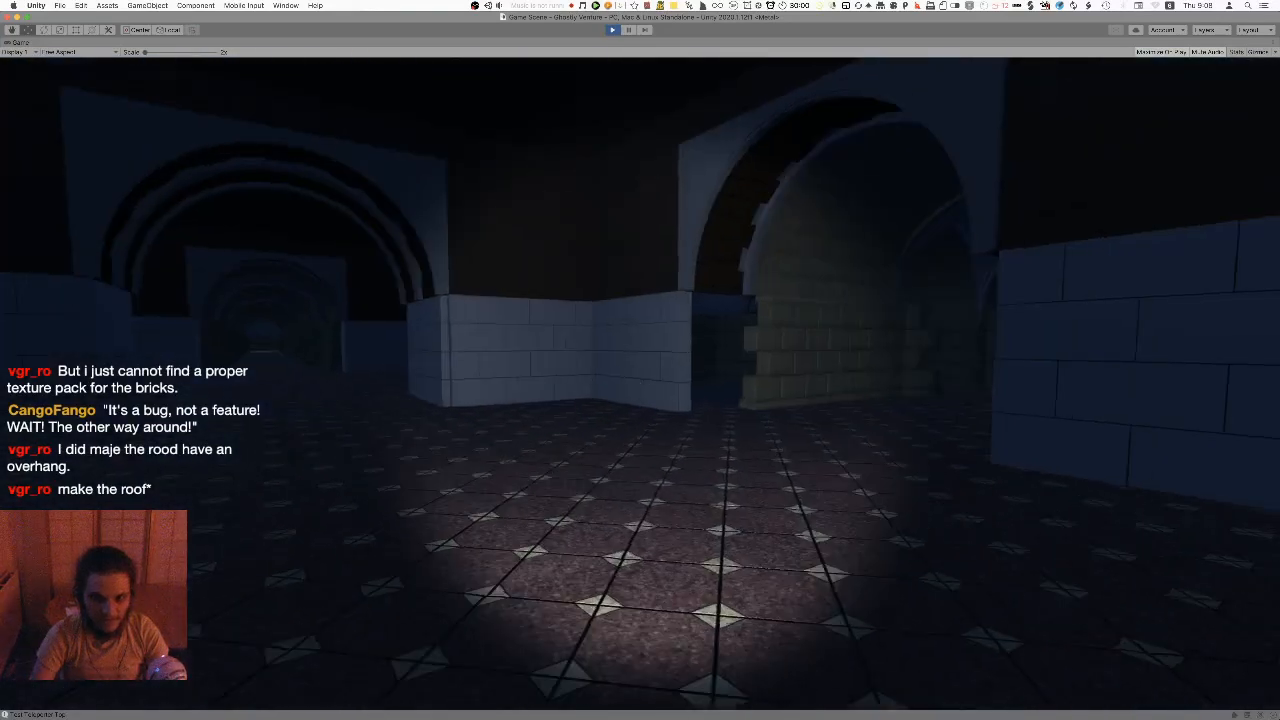
key("w")
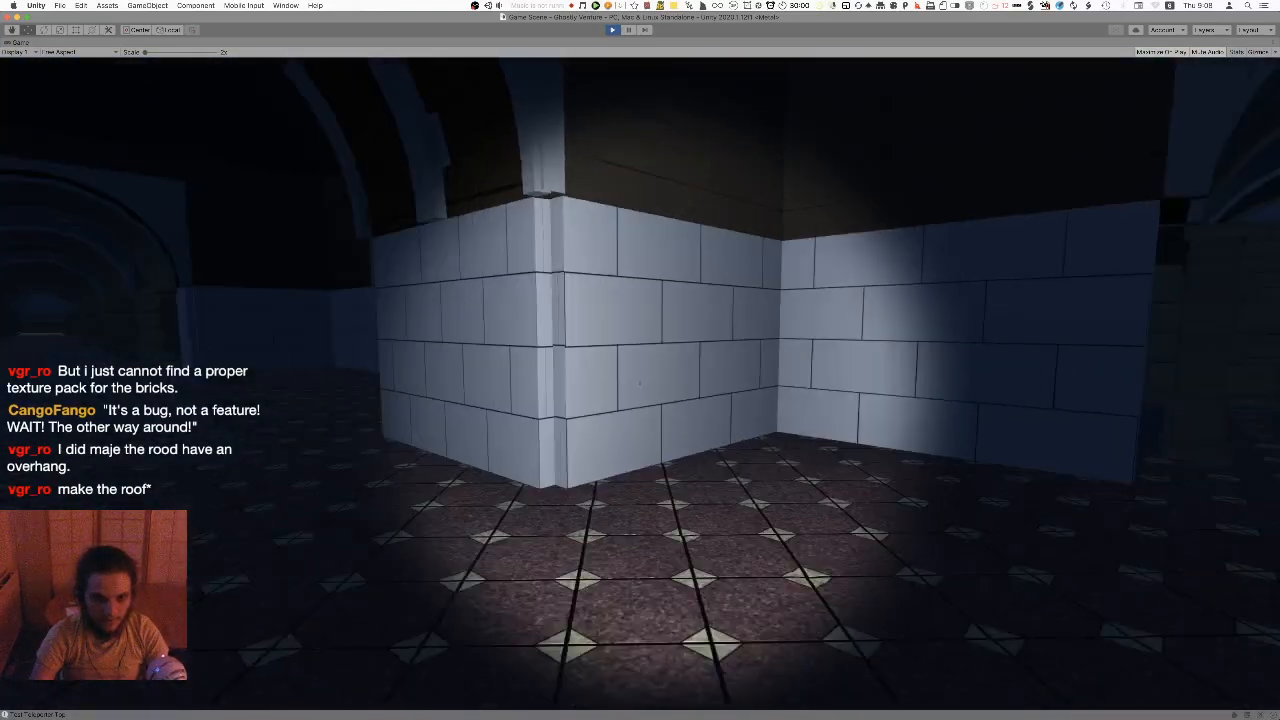
Examine the protruding white brick corner beneath the arch and approach the opening beside the yellow brick corridor
key("a")
key("d")
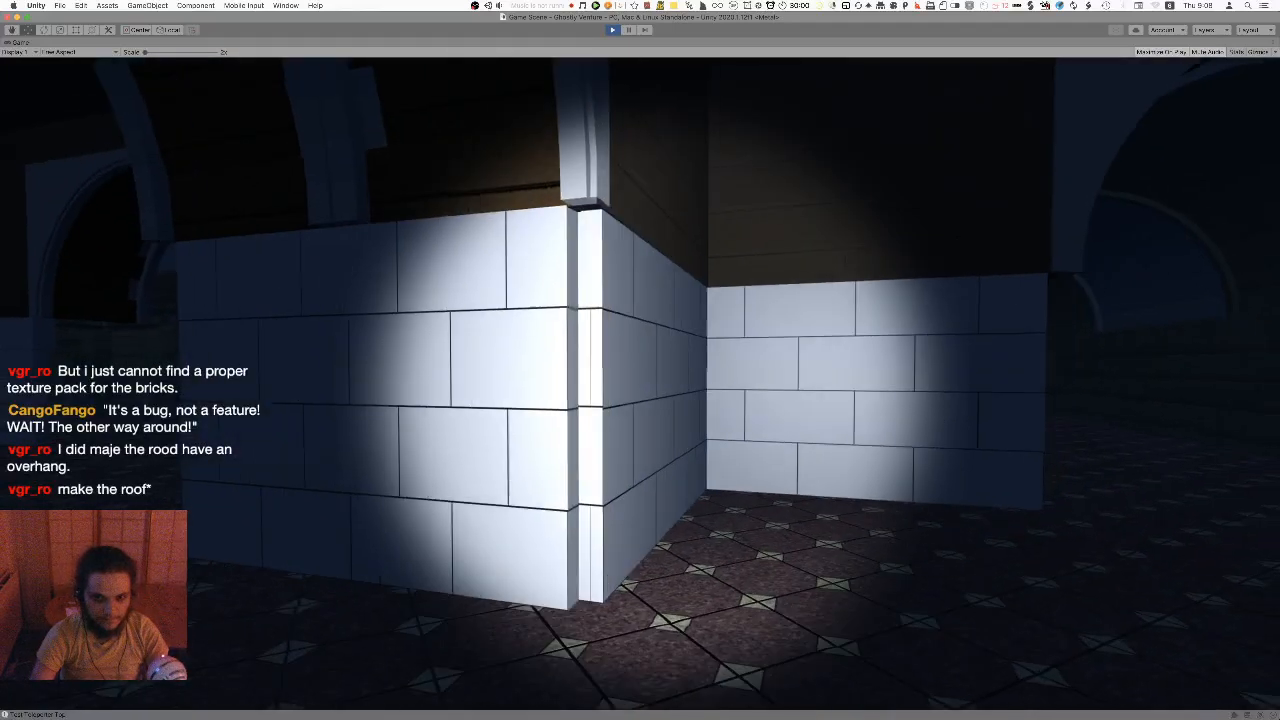
key("a")
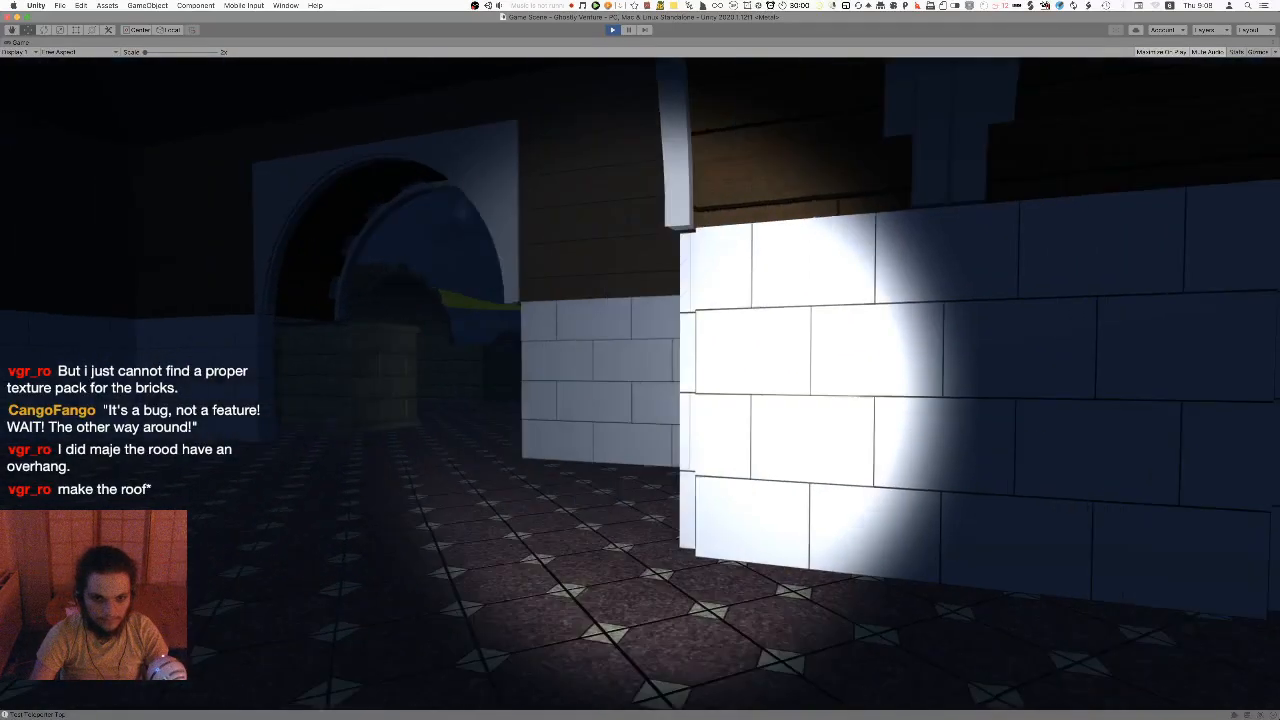
key("a")
key("w")
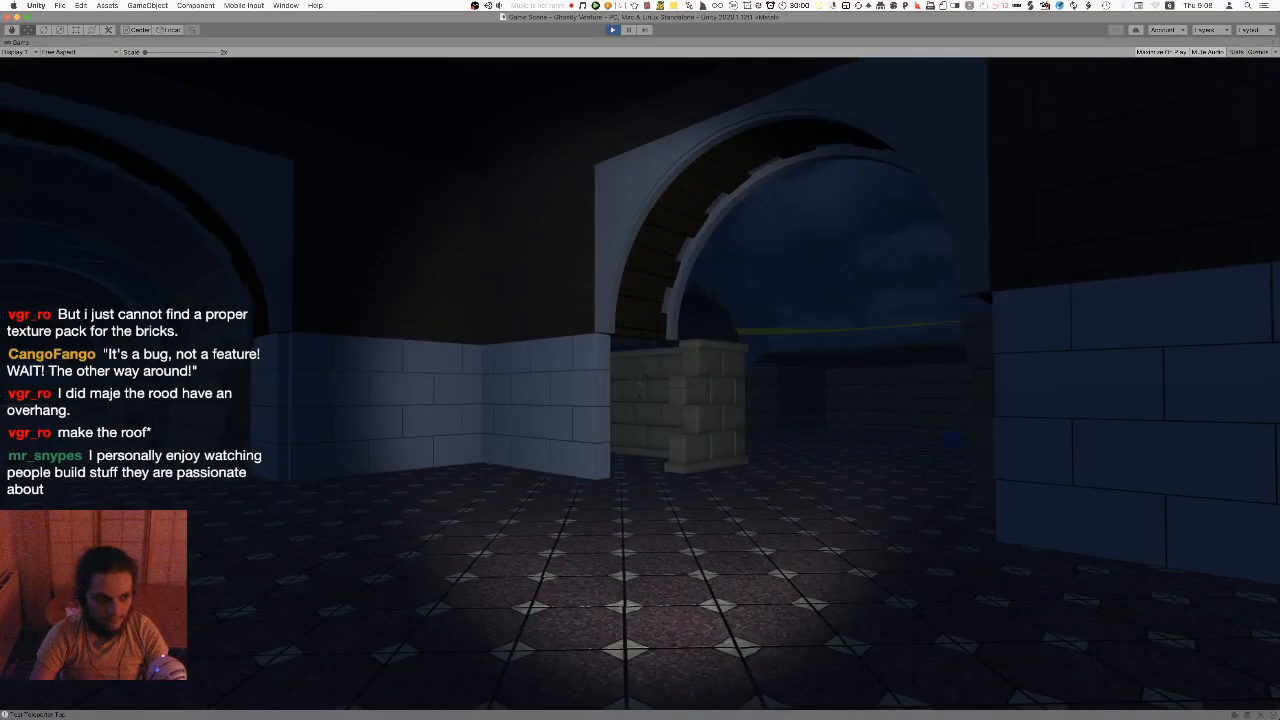
key("w")
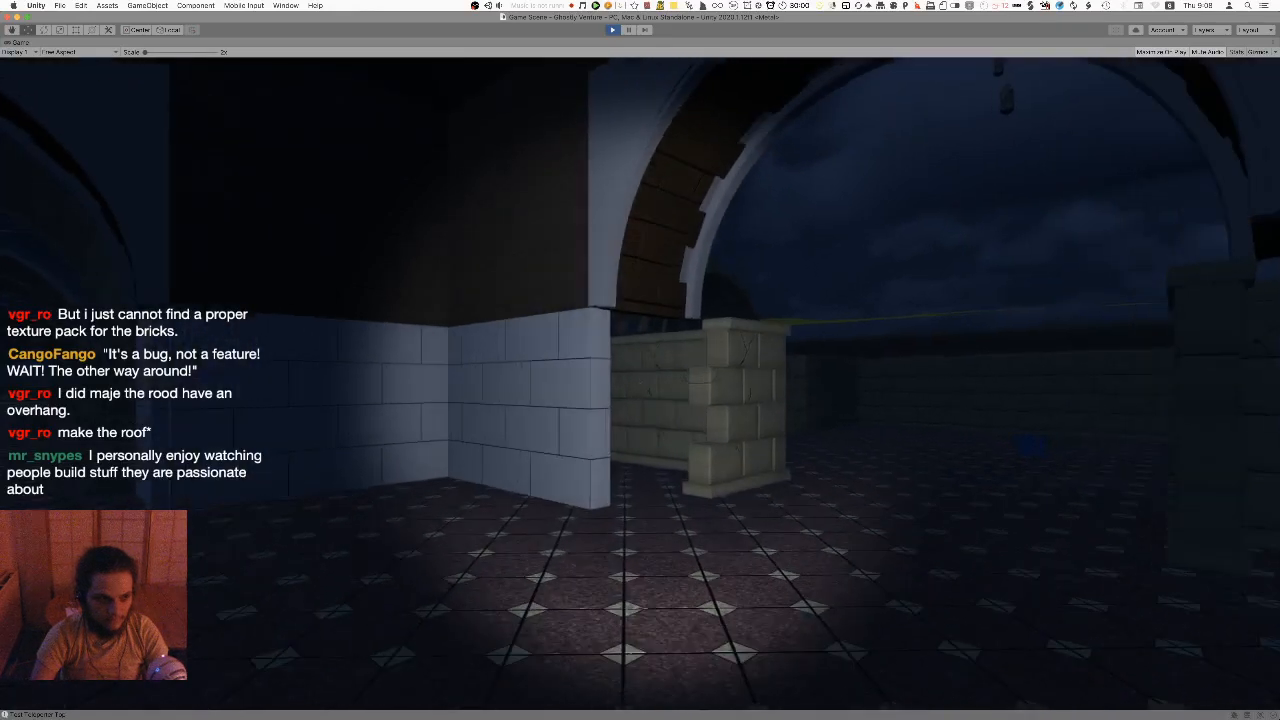
Check the gaps between the white wall ends and the yellow brick corridor walls, and stop the play test
key("w")
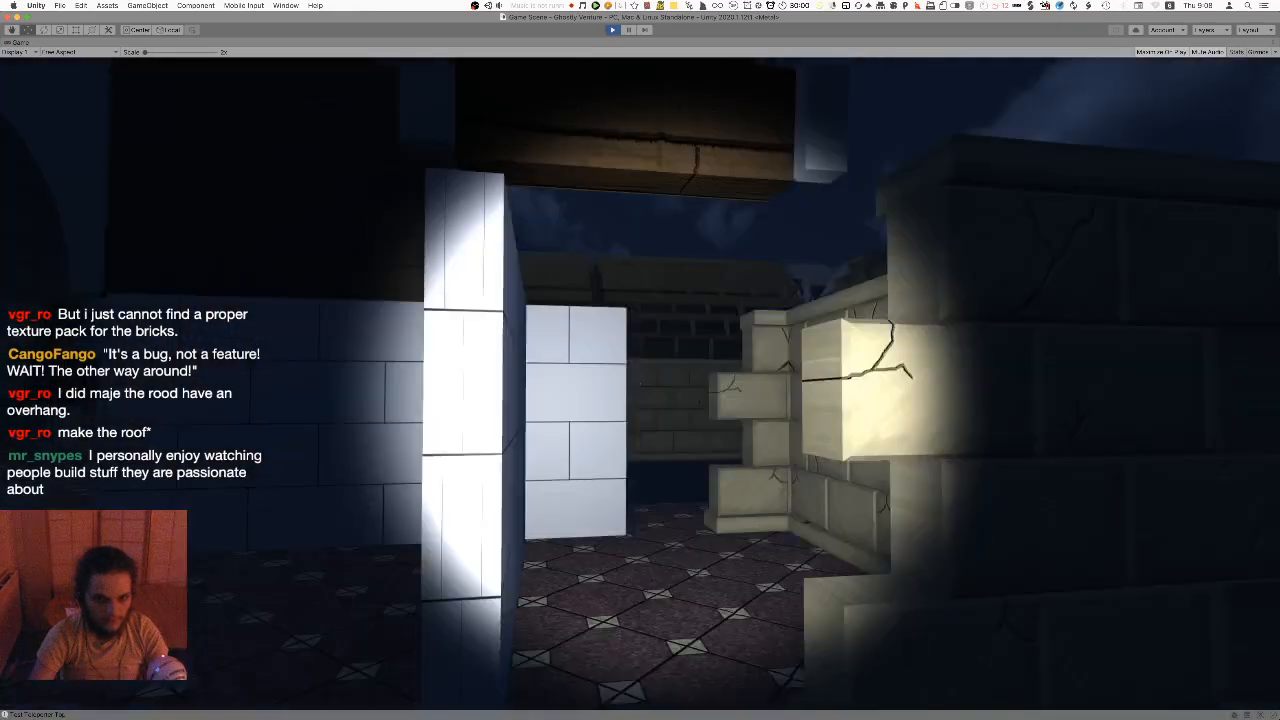
key("w")
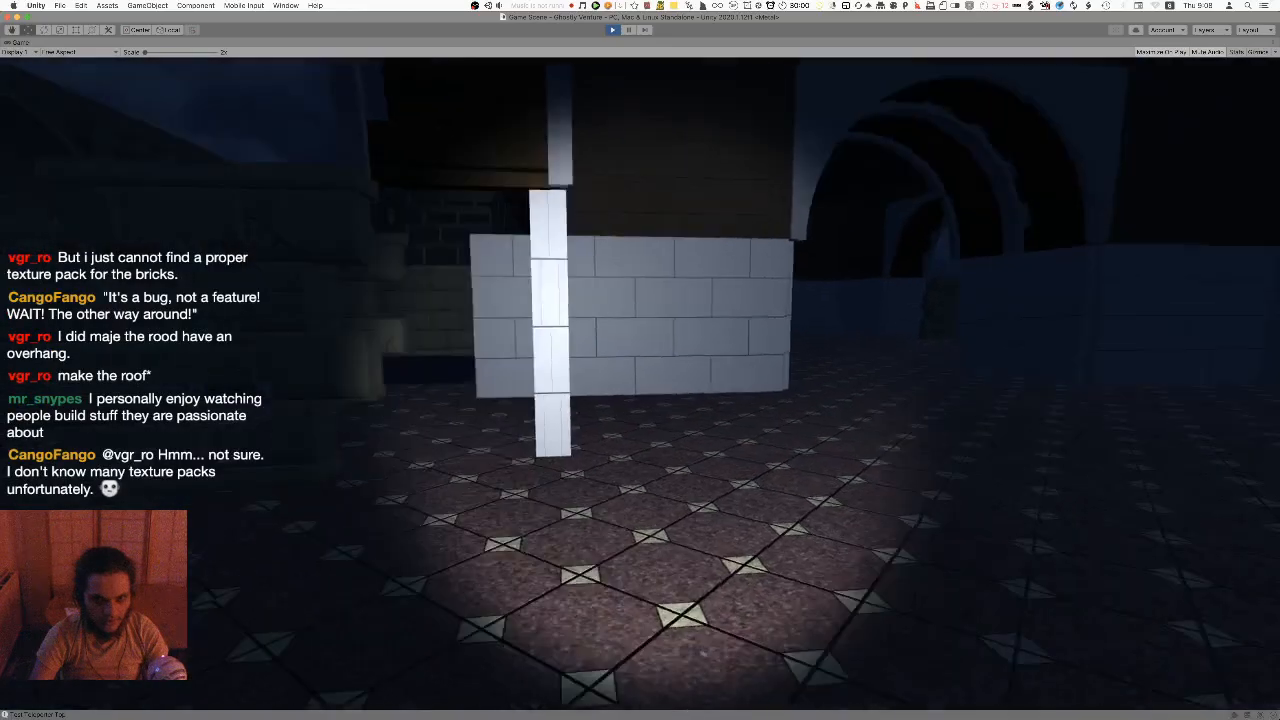
key("w")
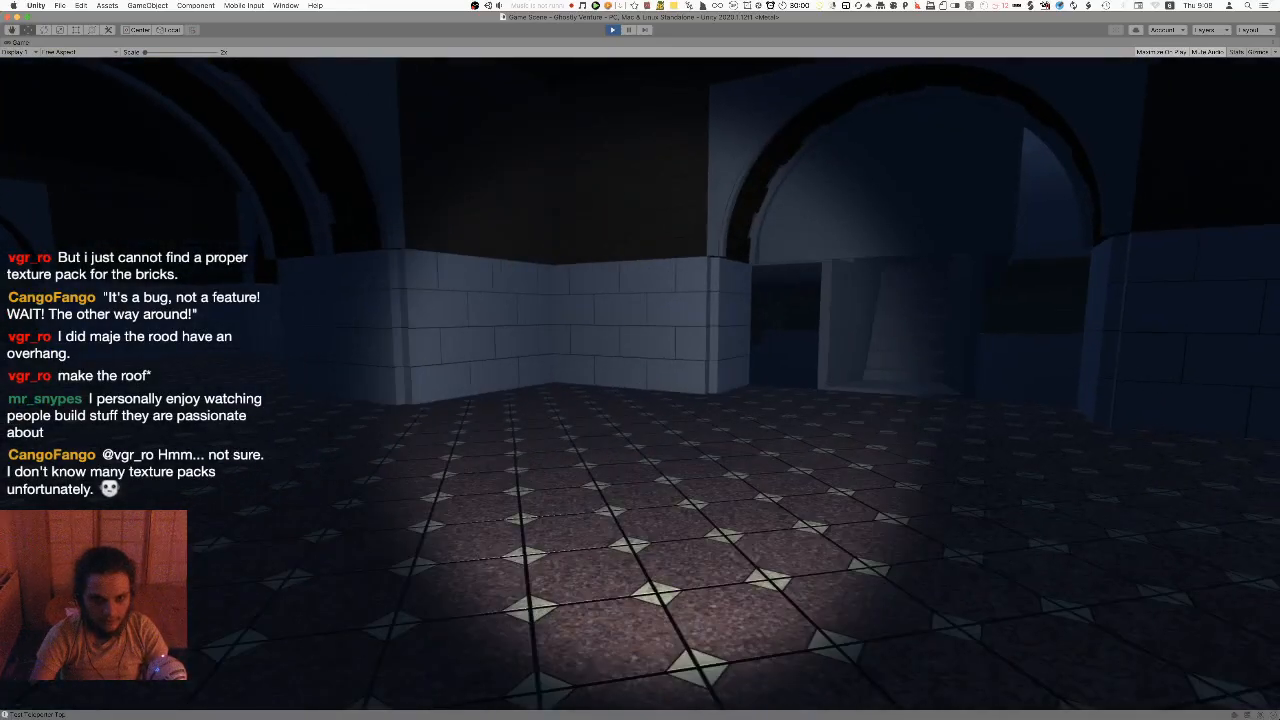
key("w")
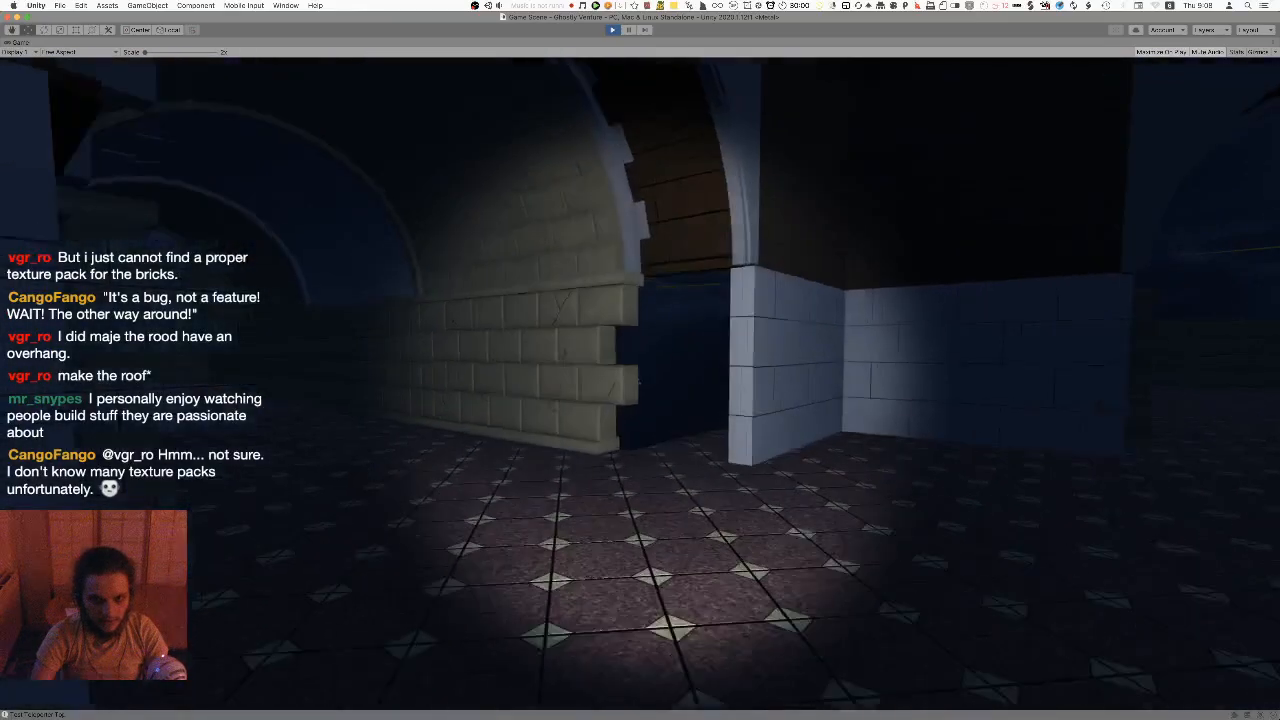
key("w")
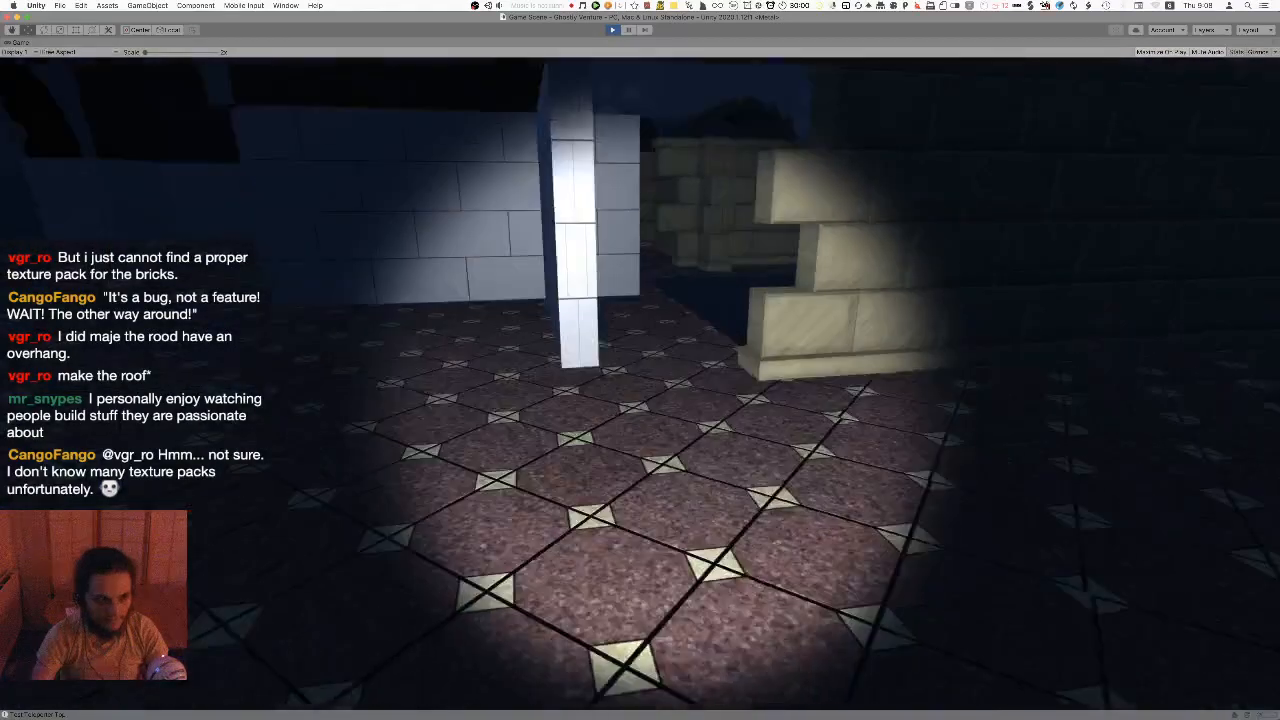
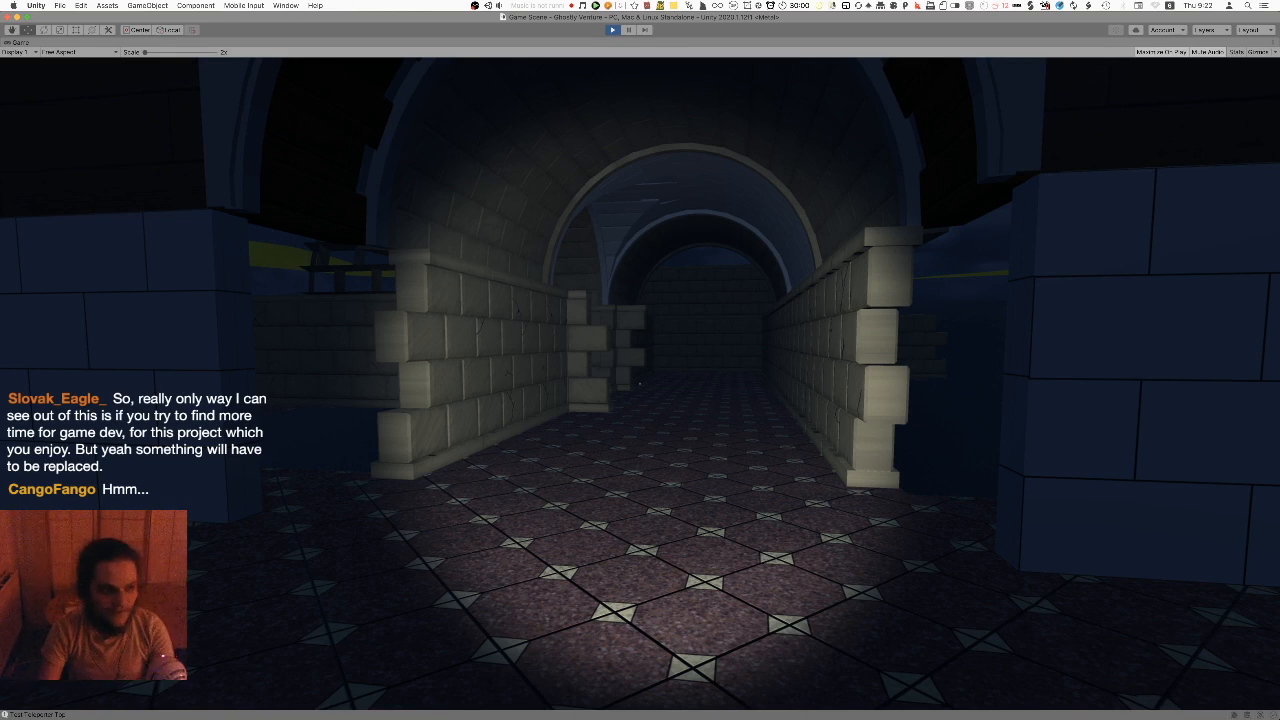
key("super+p")
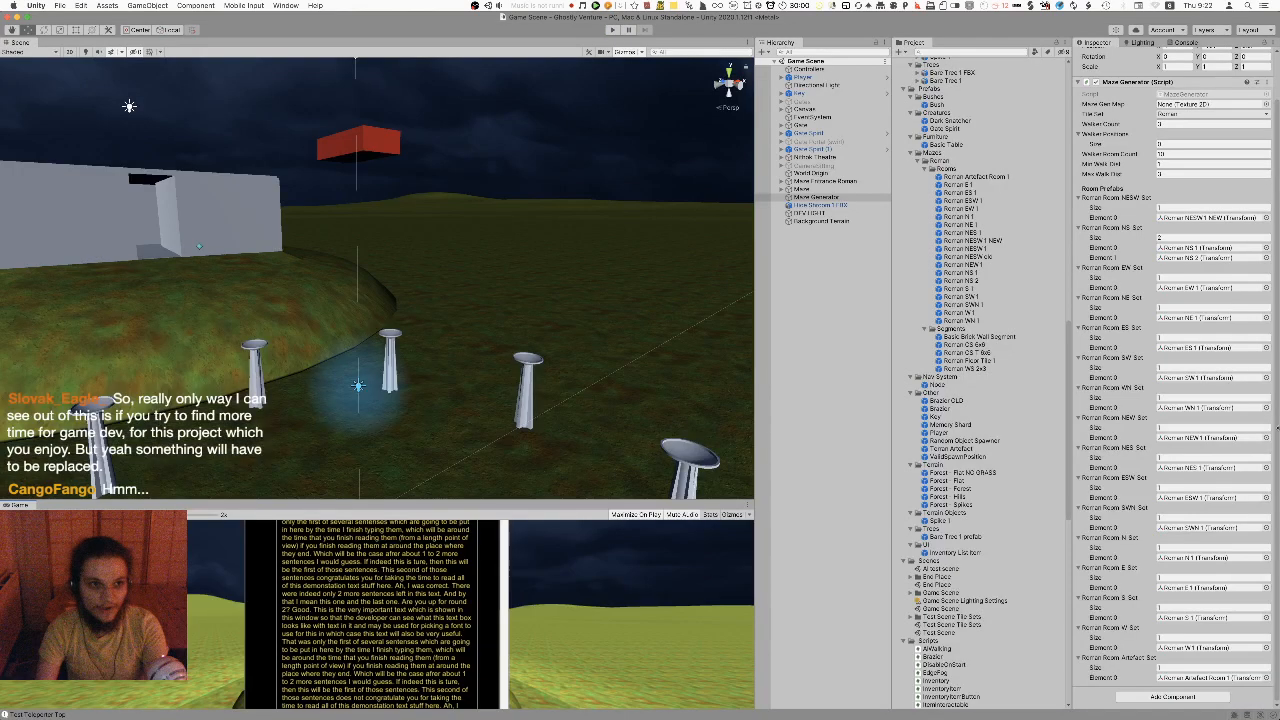
scroll(1277, 552, "up", 3)
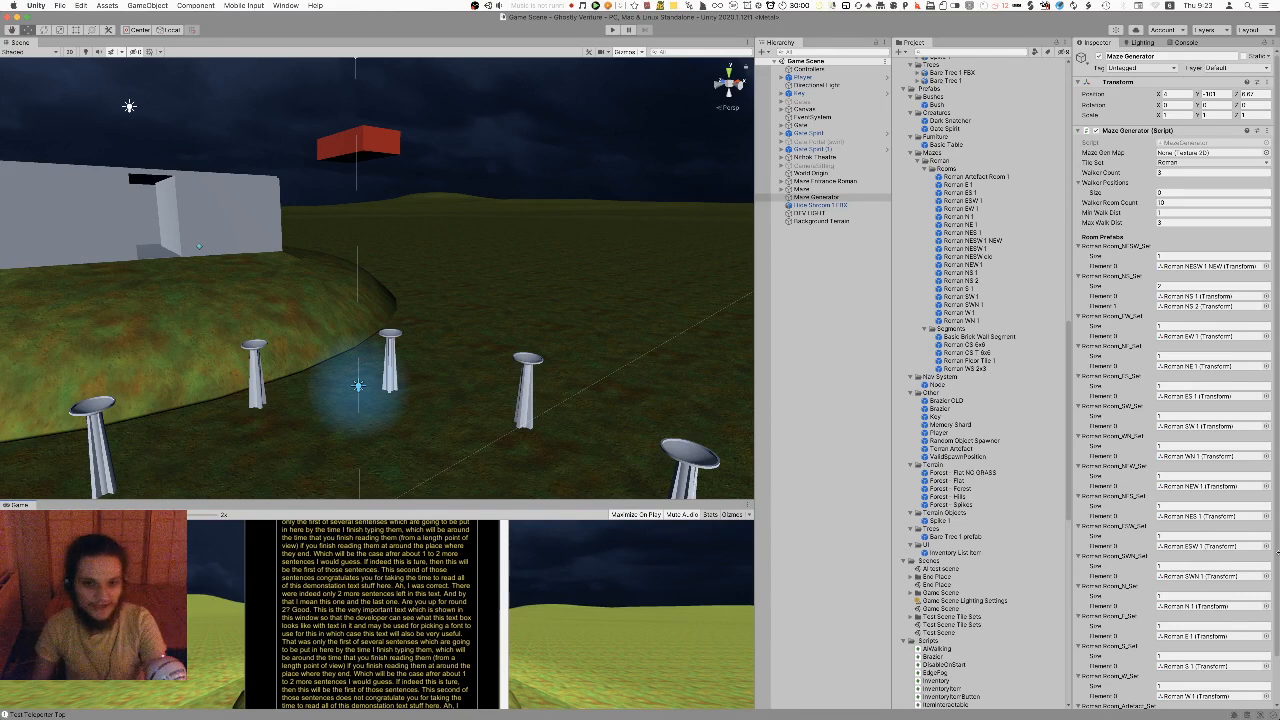
key("XF86MonBrightnessUp")
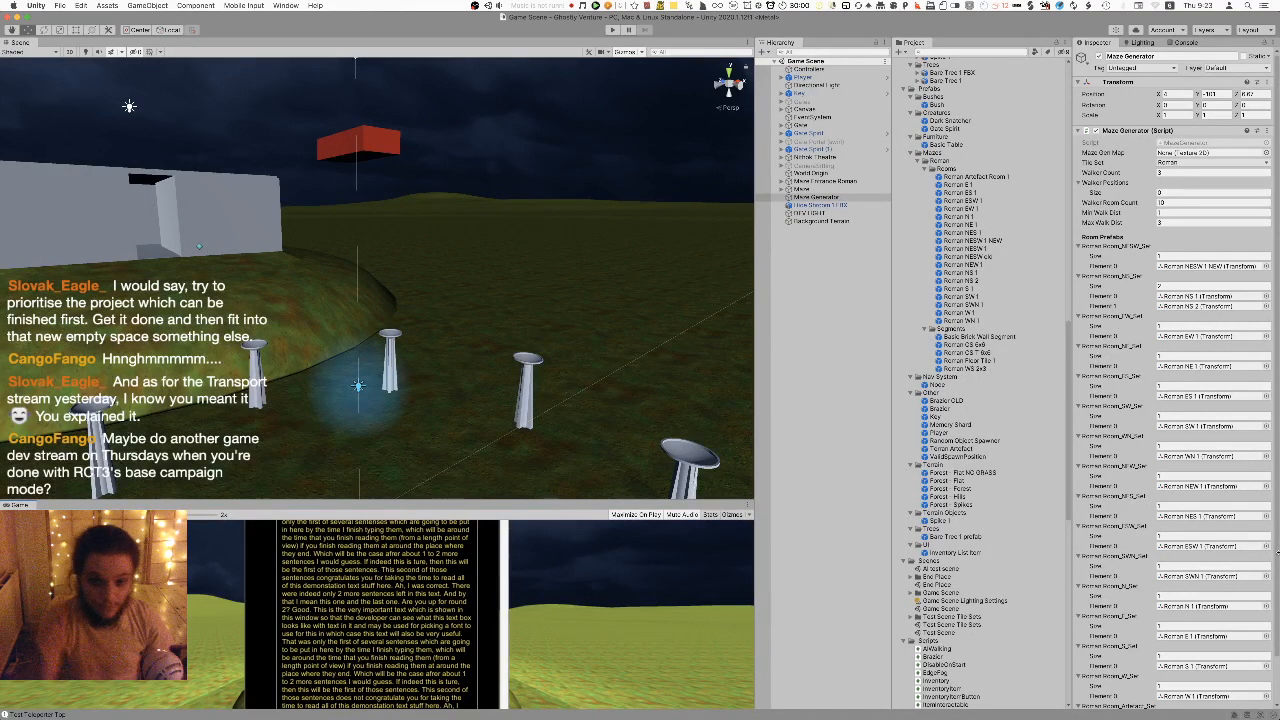
key("F1")
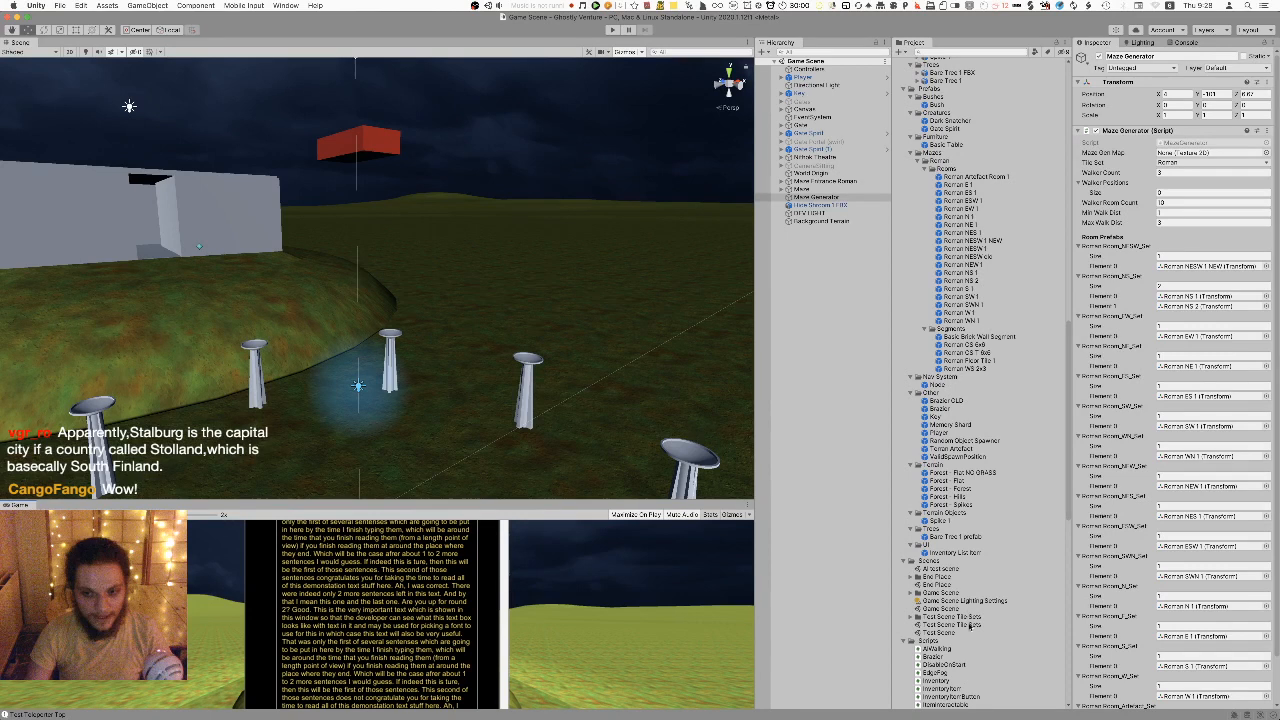
Open the Test Scene Tile Sets scene, frame the wall segment beside the archway, and open the Roman NESW 1 NEW prefab for editing
double_click(969, 624)
right_click_drag(613, 320, 786, 309)
right_click_drag(469, 297, 40, 290)
left_click(314, 301)
key("f")
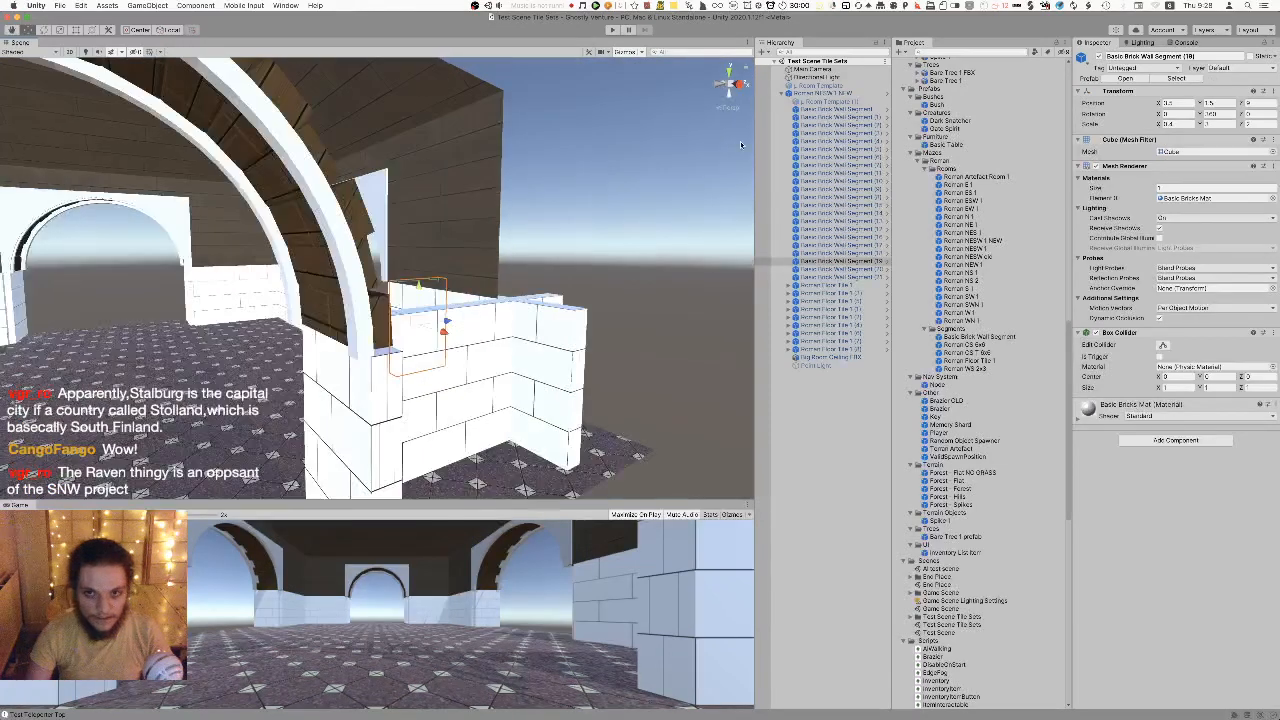
left_click(887, 93)
Duplicate the wall segments beside the archway, snap the copies to its other side, adjust Basic Brick Wall Segment (18), and leave prefab editing
right_click_drag(520, 228, 457, 251)
left_click(437, 260, "shift")
key("super+d")
left_click_drag(523, 278, 214, 297, "super")
right_click_drag(335, 286, 397, 305)
left_click(415, 271)
mouse_move(433, 257)
left_mouse_down("super")
mouse_move(511, 246)
mouse_move(416, 254)
left_mouse_up("super")
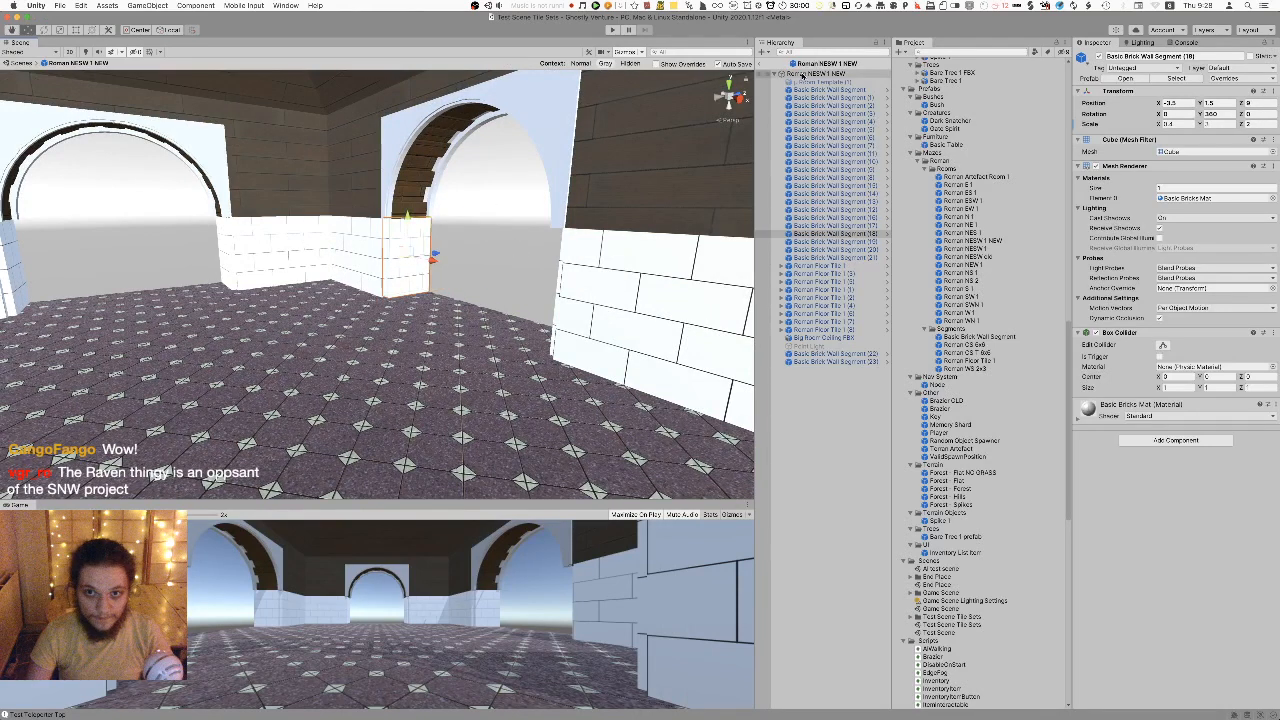
left_click(764, 64)
Look over the room's interior from one archway to the opposite one to check the wall segments
left_click(832, 450)
right_click_drag(468, 281, 589, 265)
key("s")
key("w")
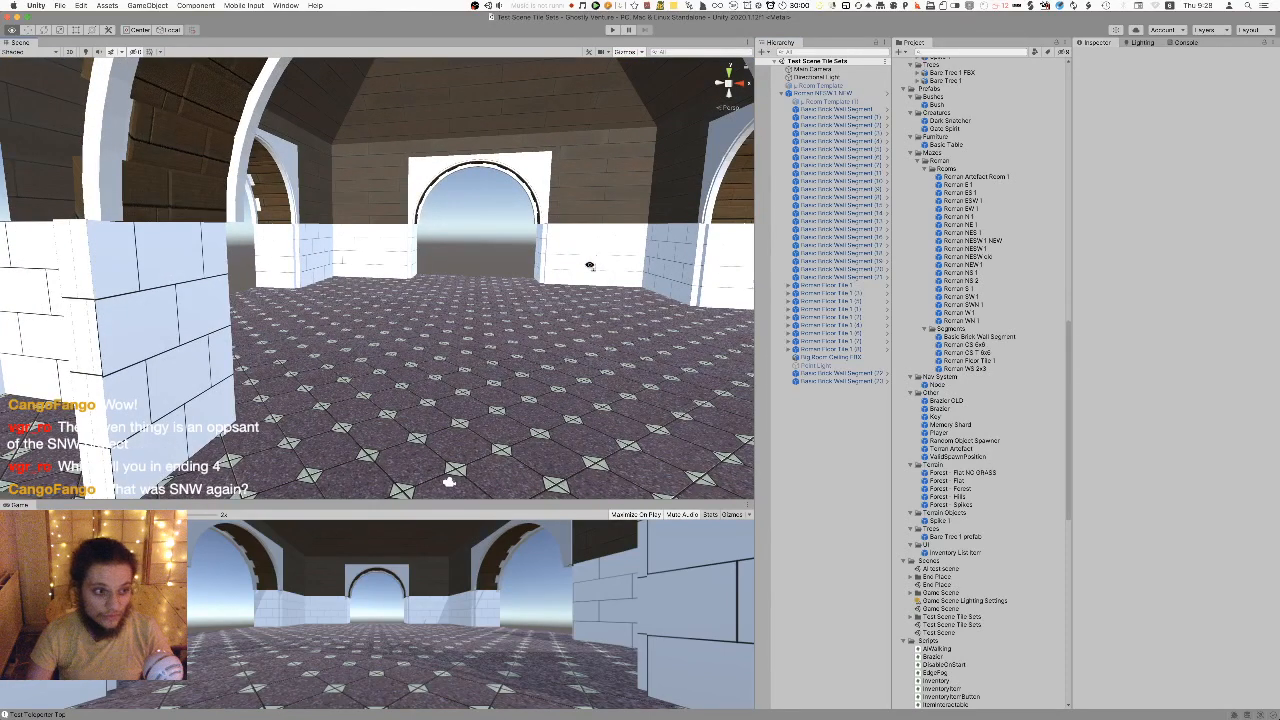
right_click_drag(589, 265, 590, 267)
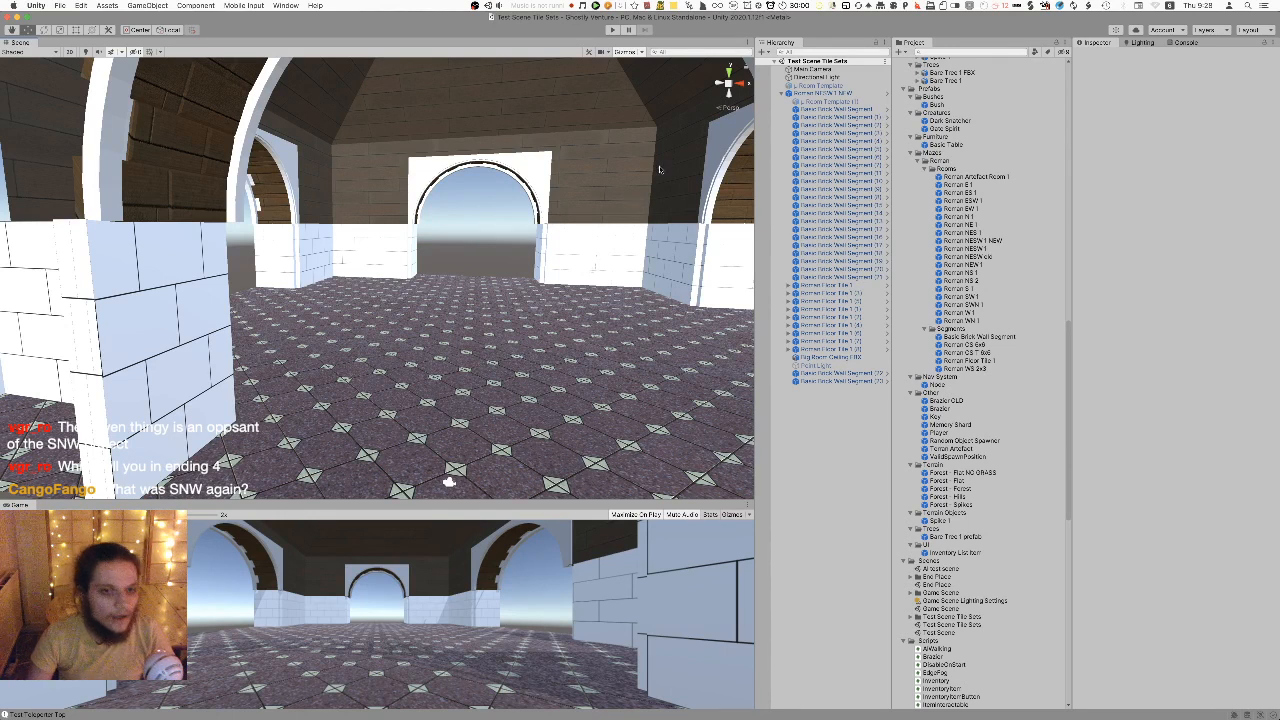
Examine the archway's wooden underside and its white trim up close from below
key("d")
right_click_drag(506, 211, 481, 276)
key("w")
right_click_drag(479, 249, 412, 130)
key("d")
key("w")
right_click_drag(586, 233, 905, 128)
key("w")
key("w")
key("s")
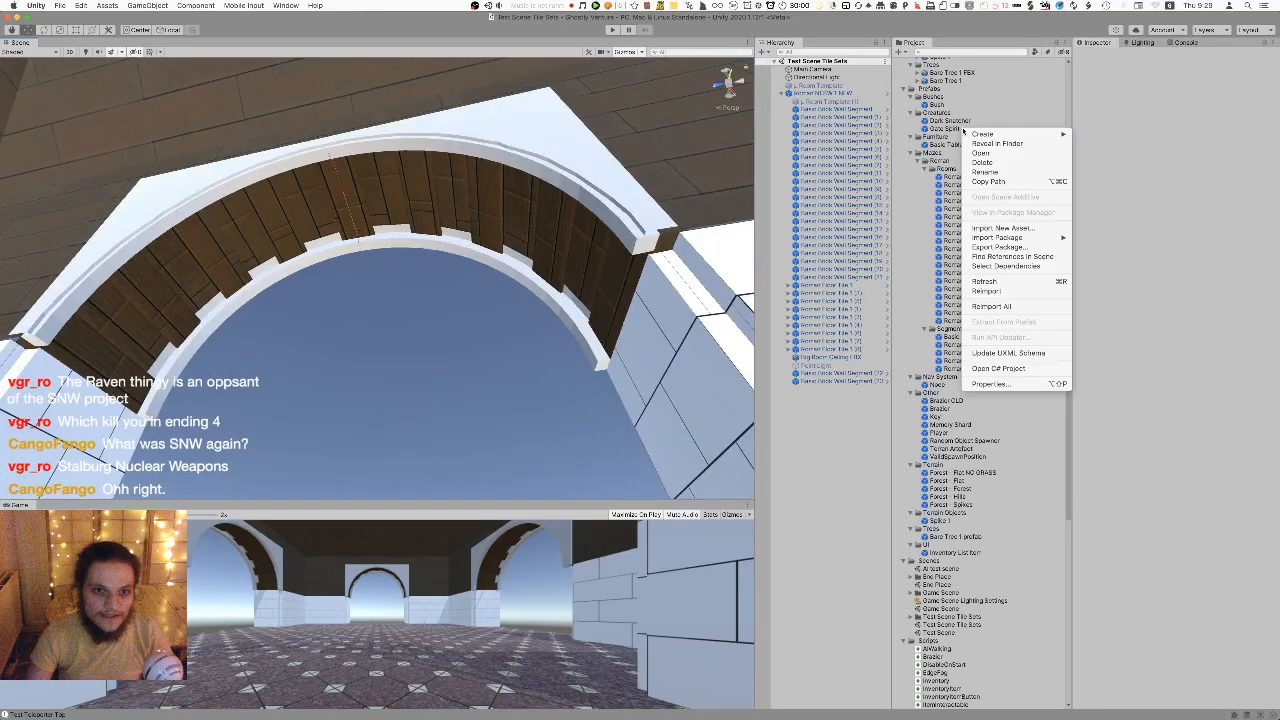
Locate the Wood Ceiling material used by Big Room Ceiling FBX and assign it to Element 0 and Element 3 of the ceiling
left_click(434, 188)
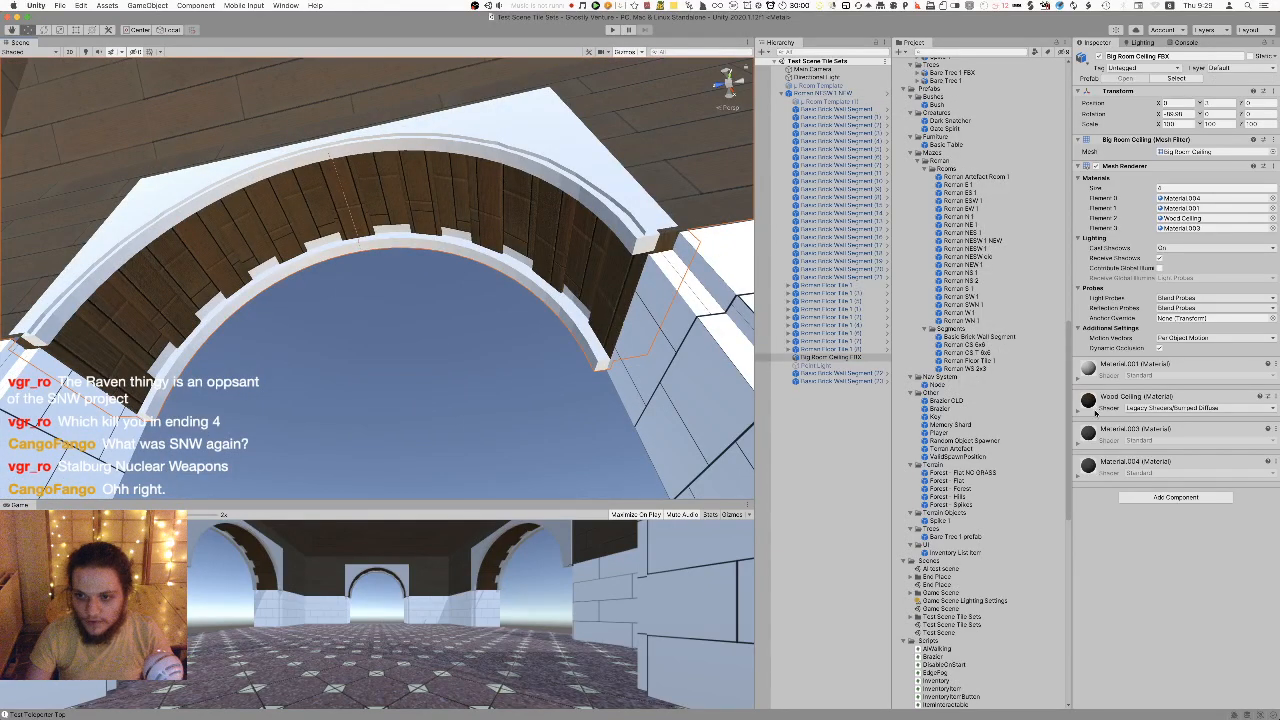
left_click(1098, 406)
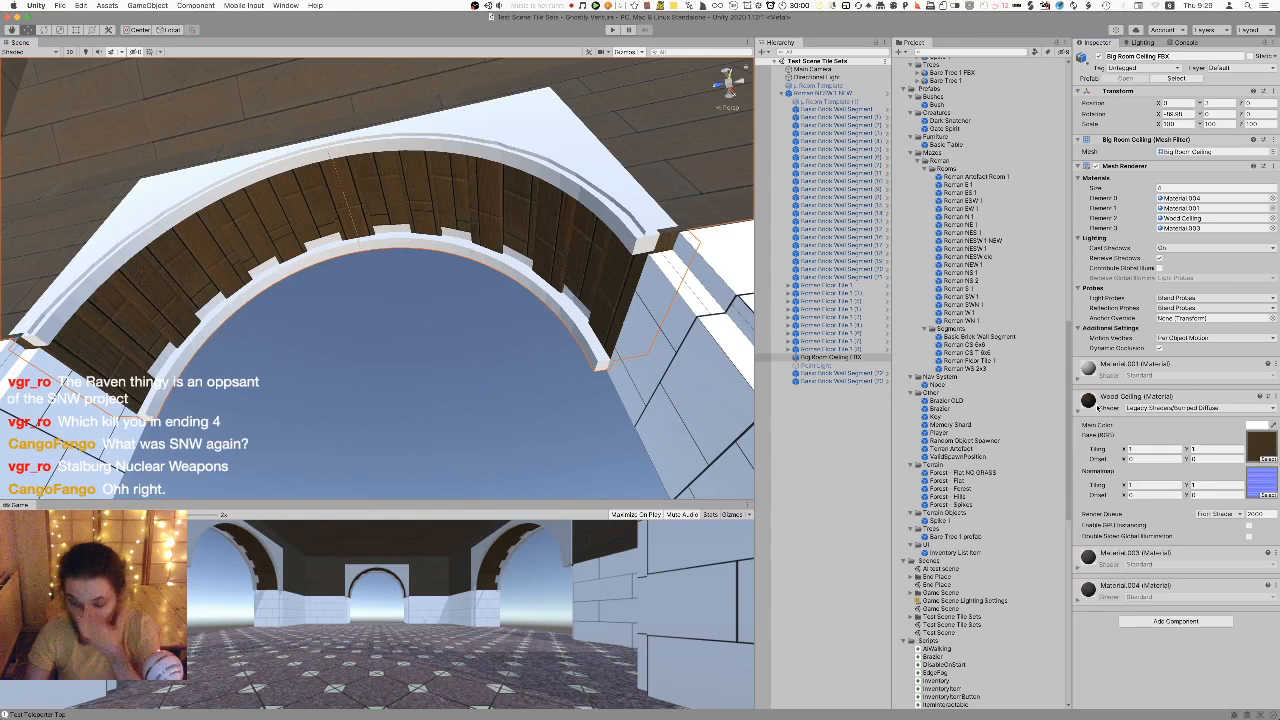
left_click(1202, 219)
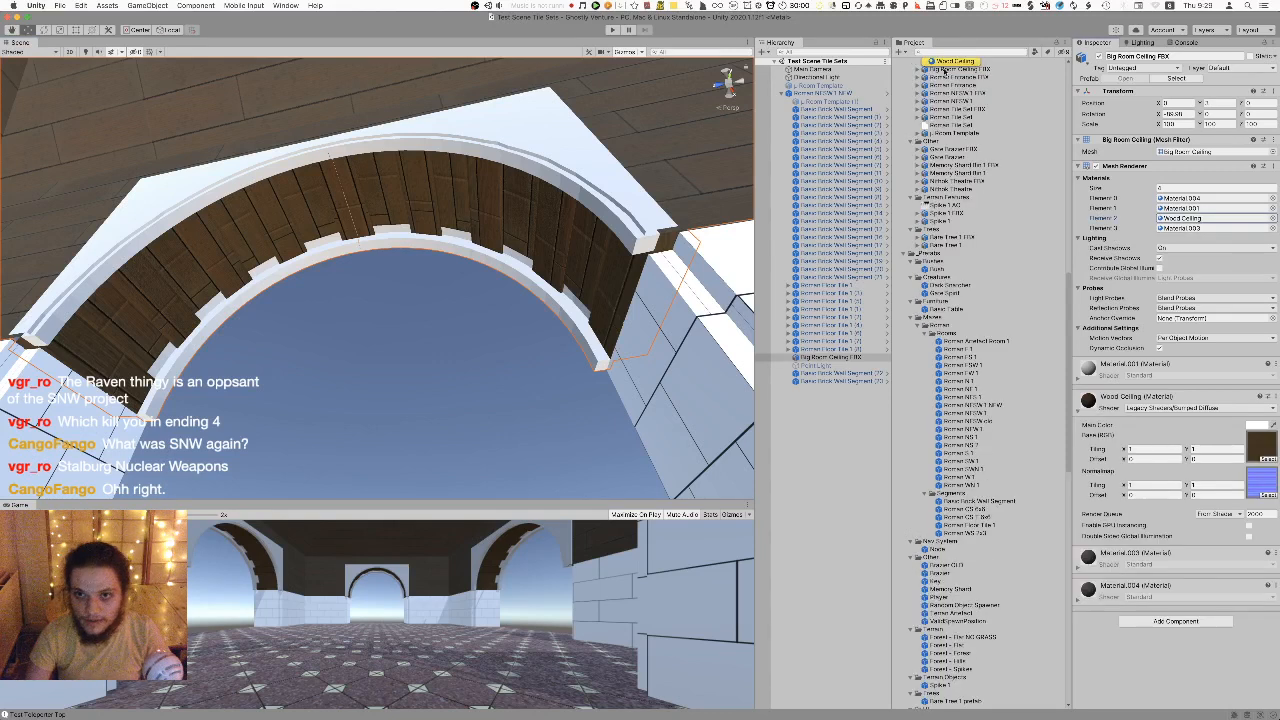
left_click_drag(948, 64, 697, 121)
right_click_drag(697, 121, 740, 43)
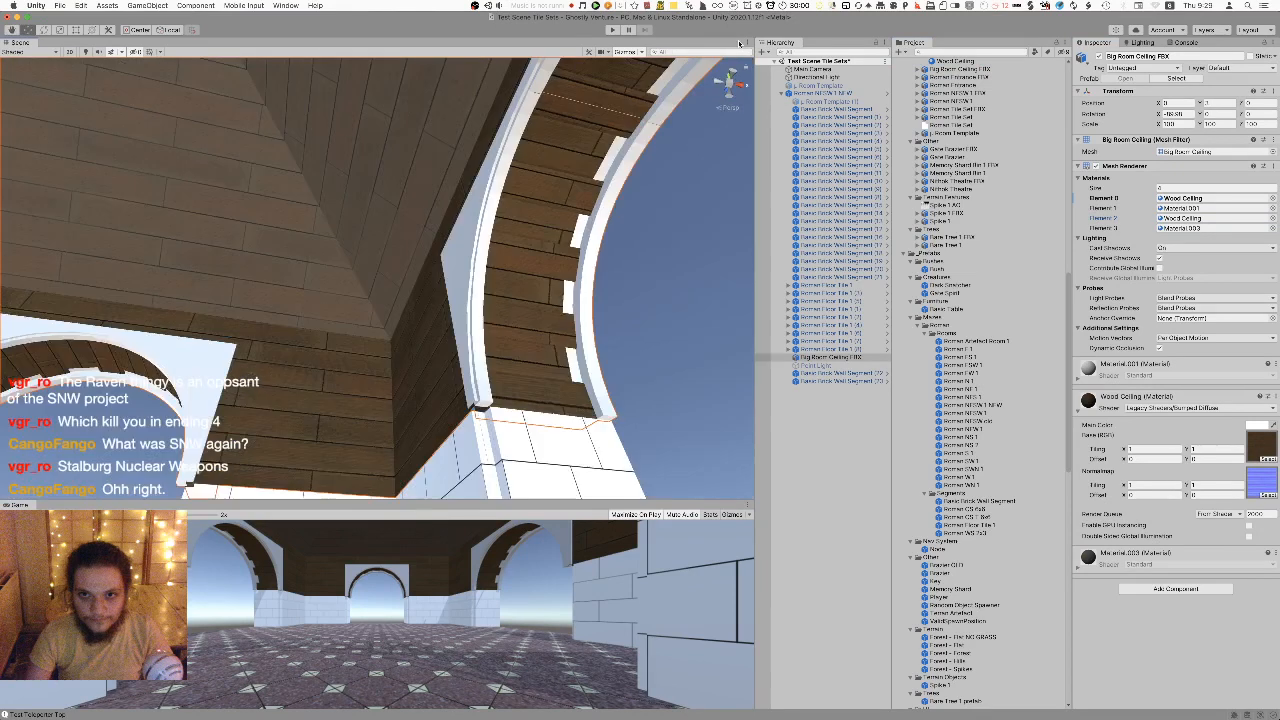
left_click_drag(958, 63, 403, 159)
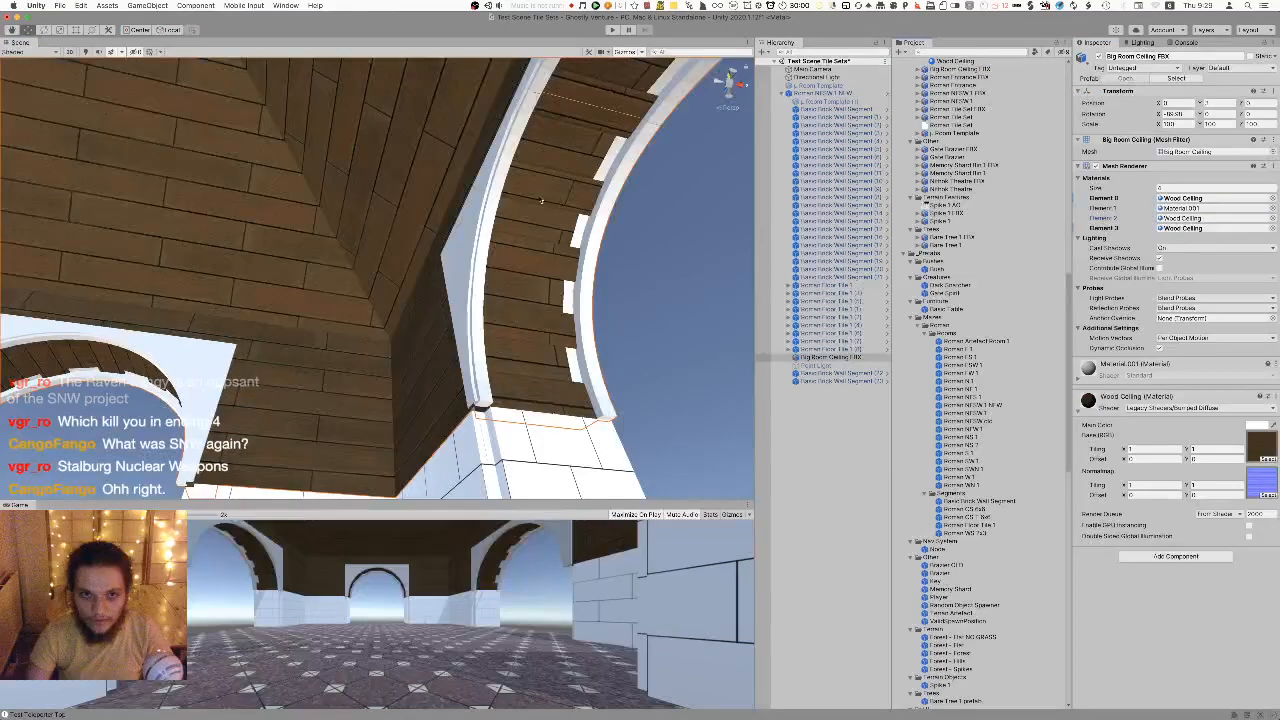
left_click(628, 232)
Check the wood texture on the ceiling and upper walls around the room, down to the brick corner
right_click_drag(628, 232, 292, 365)
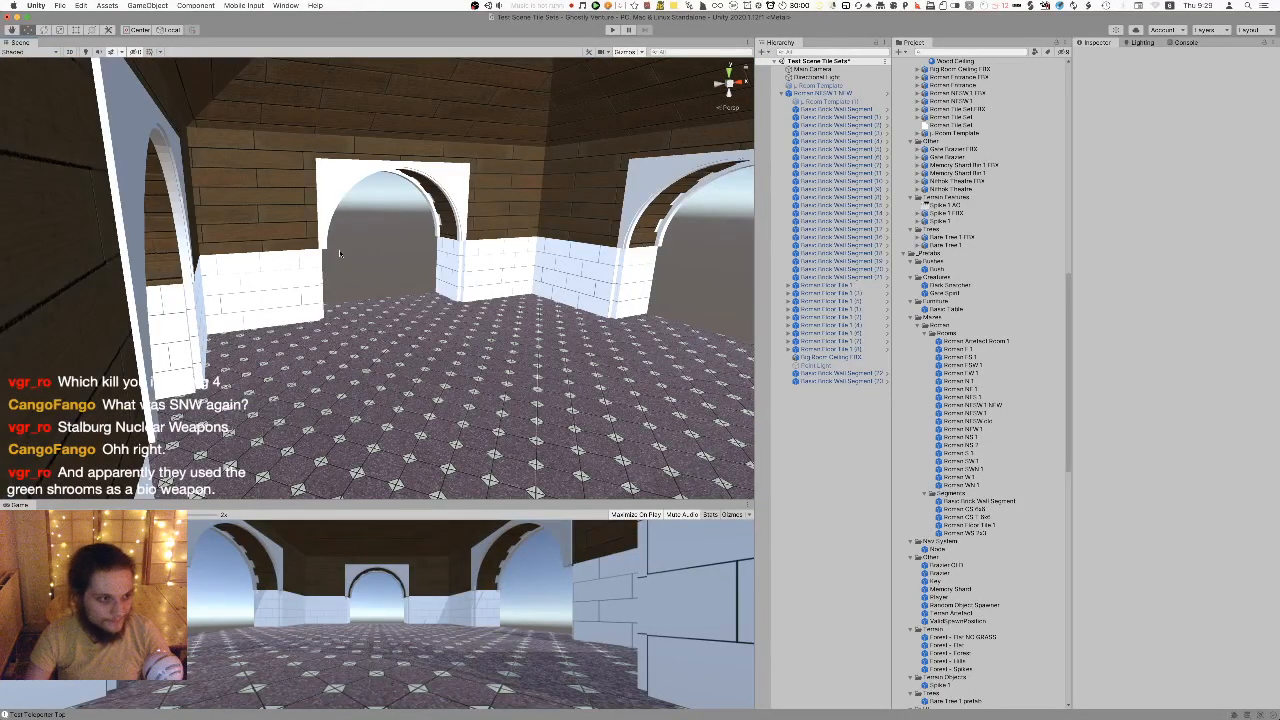
scroll(366, 268, "down", 10)
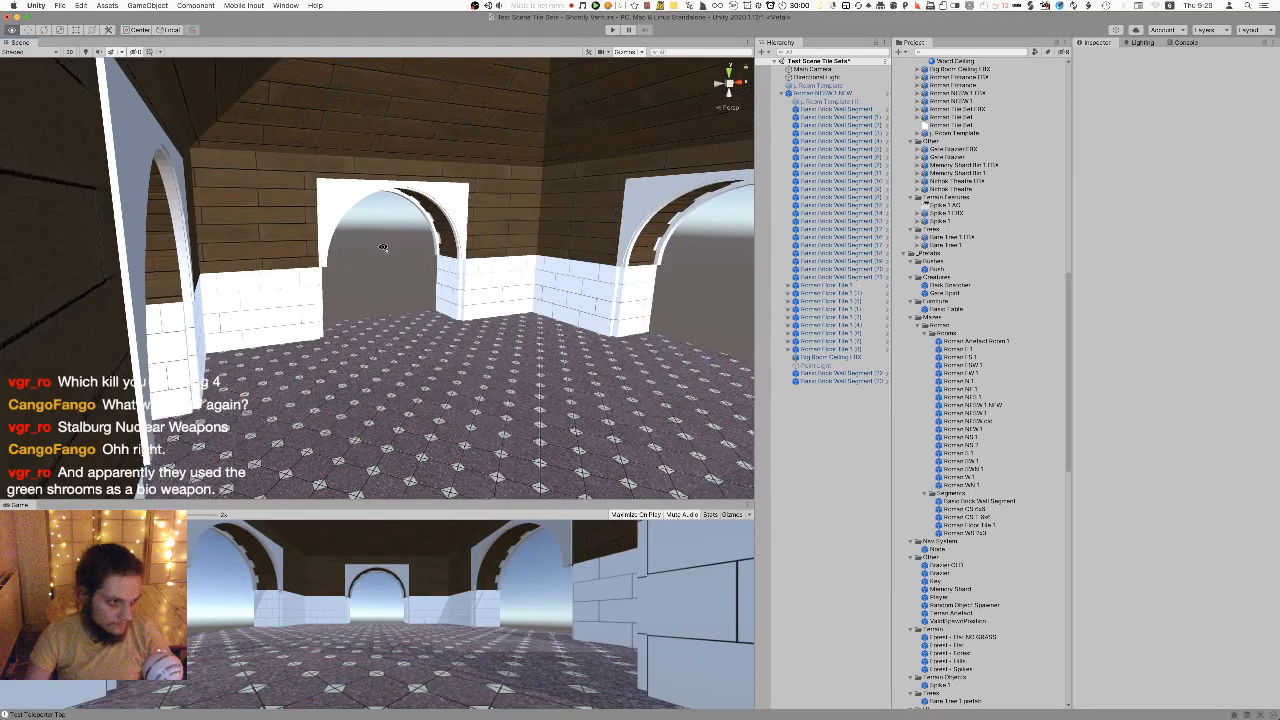
right_click_drag(270, 255, 82, 210)
key("w")
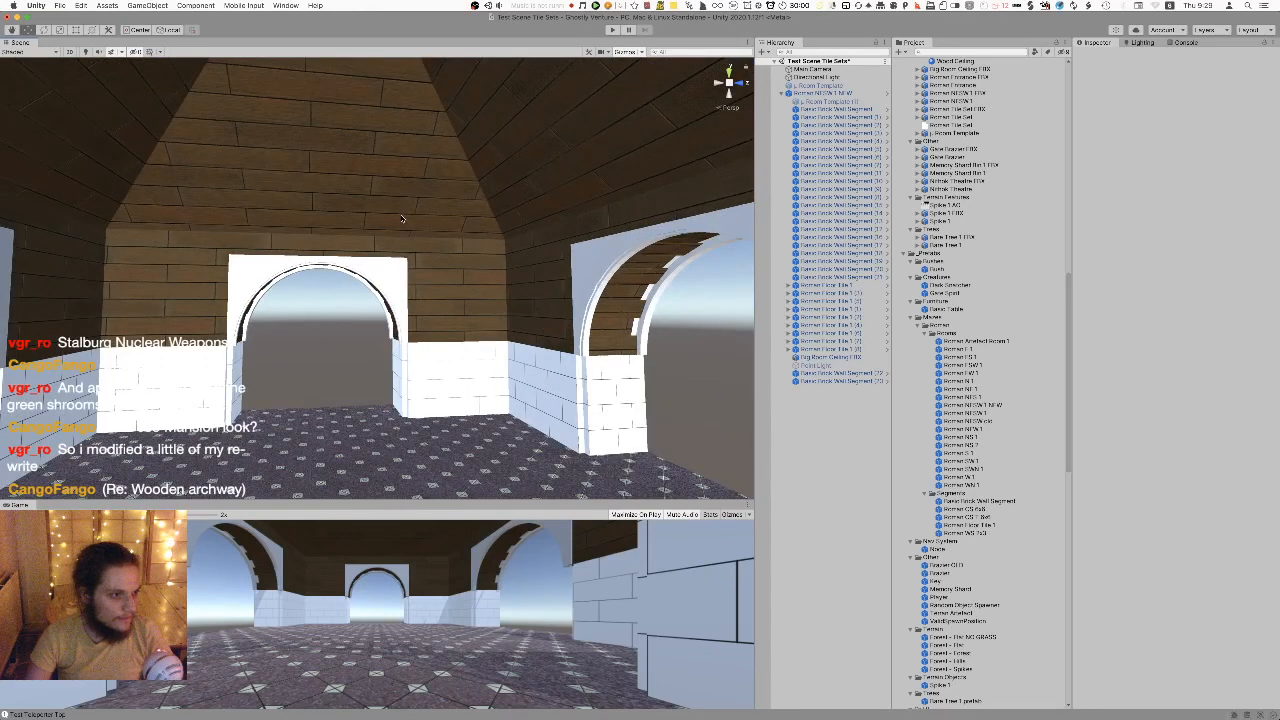
right_click_drag(402, 218, 395, 289)
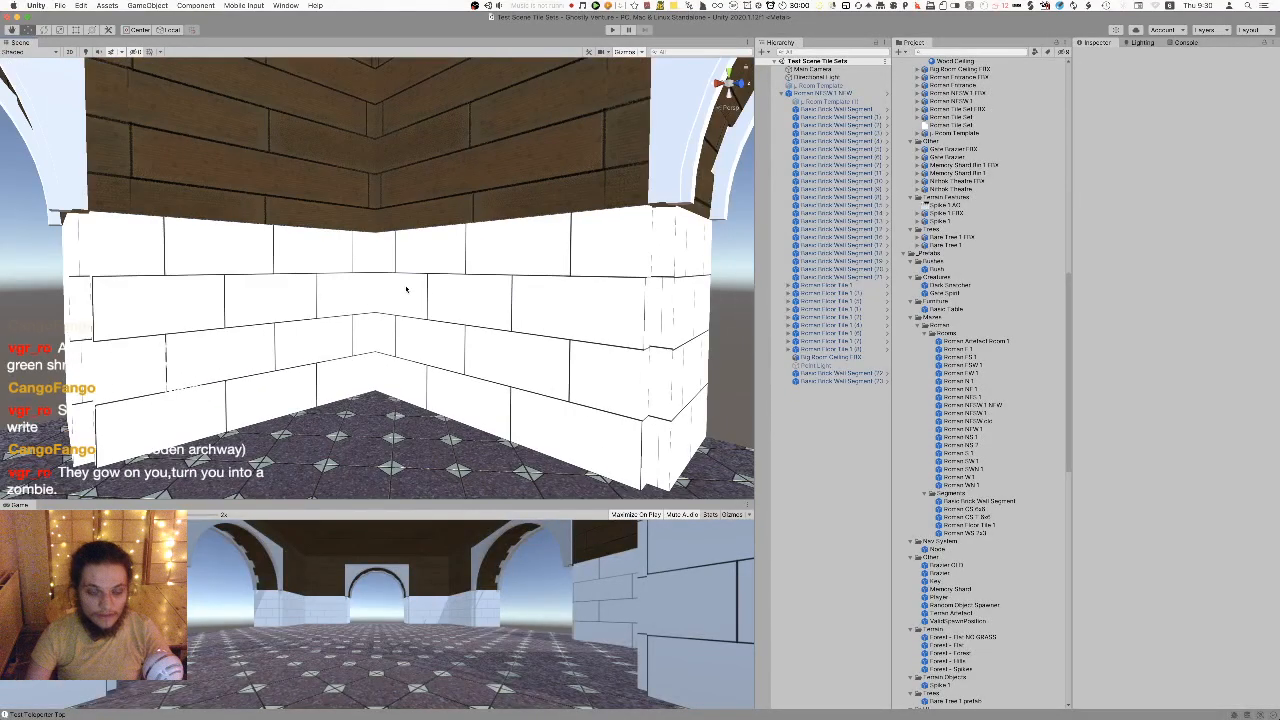
Open the brick texture file Basic Bricks.psd from the Mazes folder in Pixelmator Pro
key("super+Tab")
key("super+Tab")
key("super+Tab")
key("super+Tab")
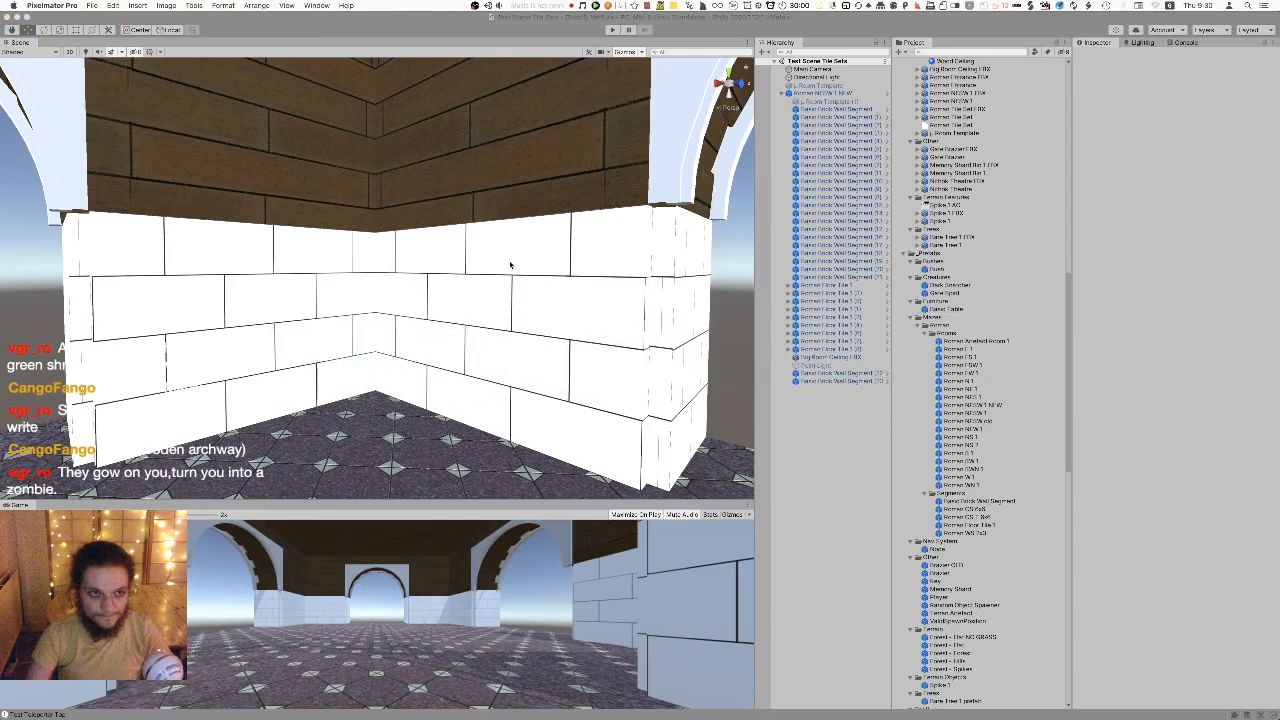
left_click(933, 463)
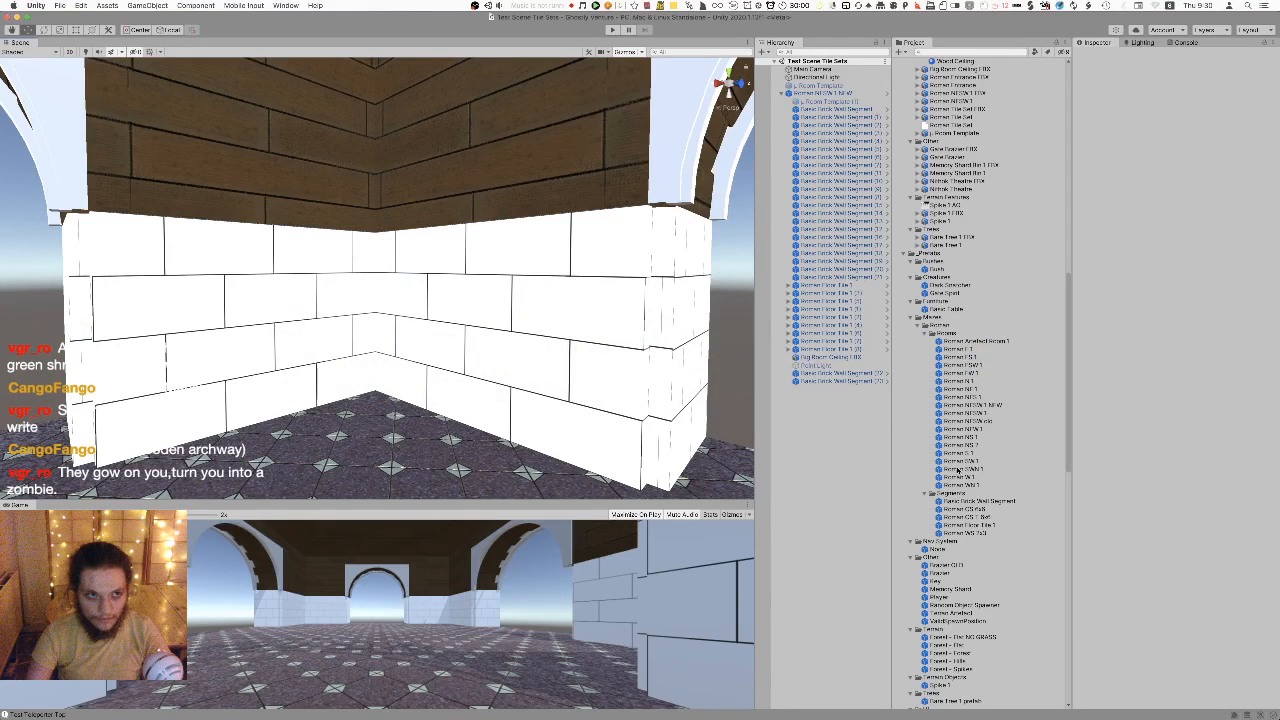
scroll(960, 480, "down", 10)
scroll(1000, 496, "down", 3)
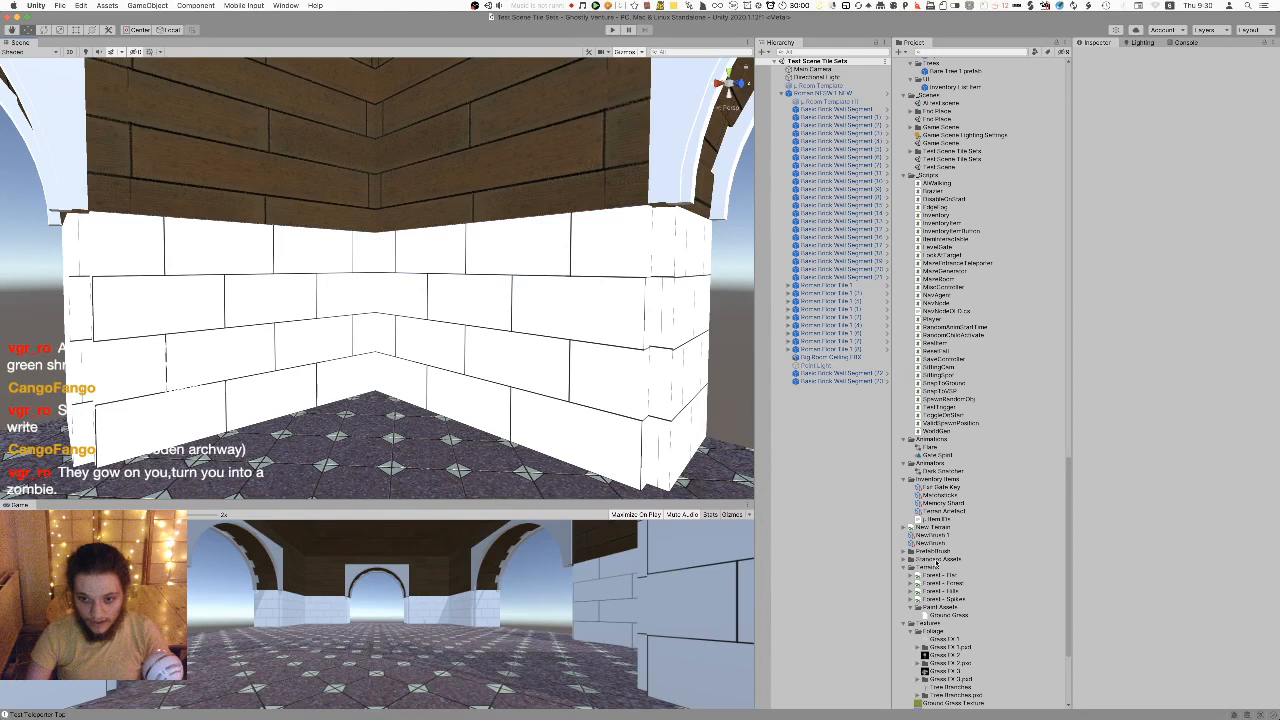
key("super+Tab")
key("super+Tab")
key("super+Tab")
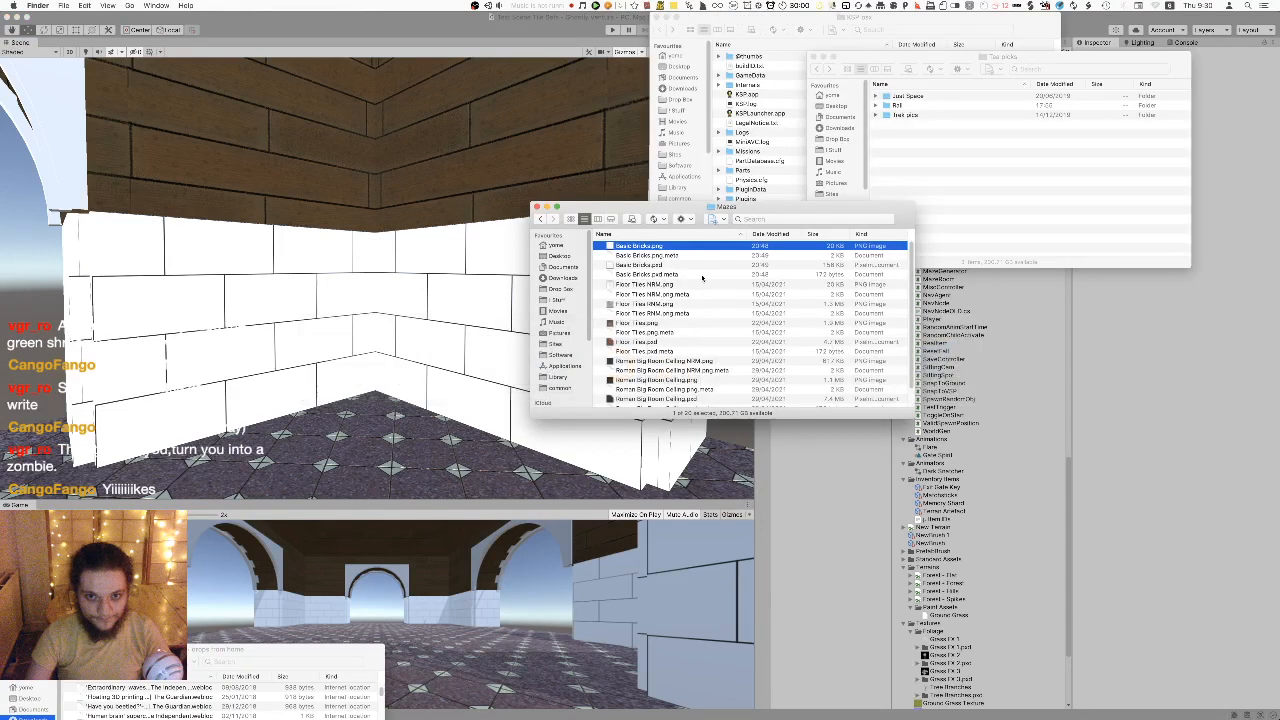
left_click(686, 265)
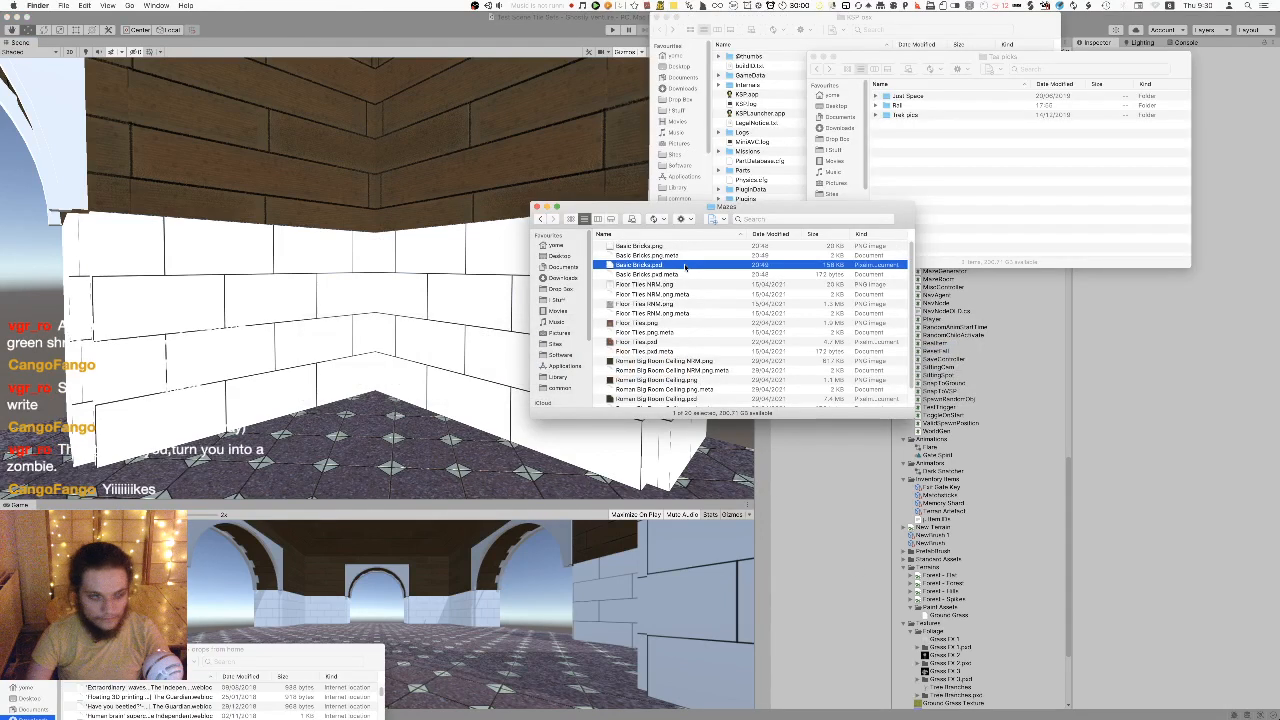
double_click(686, 267)
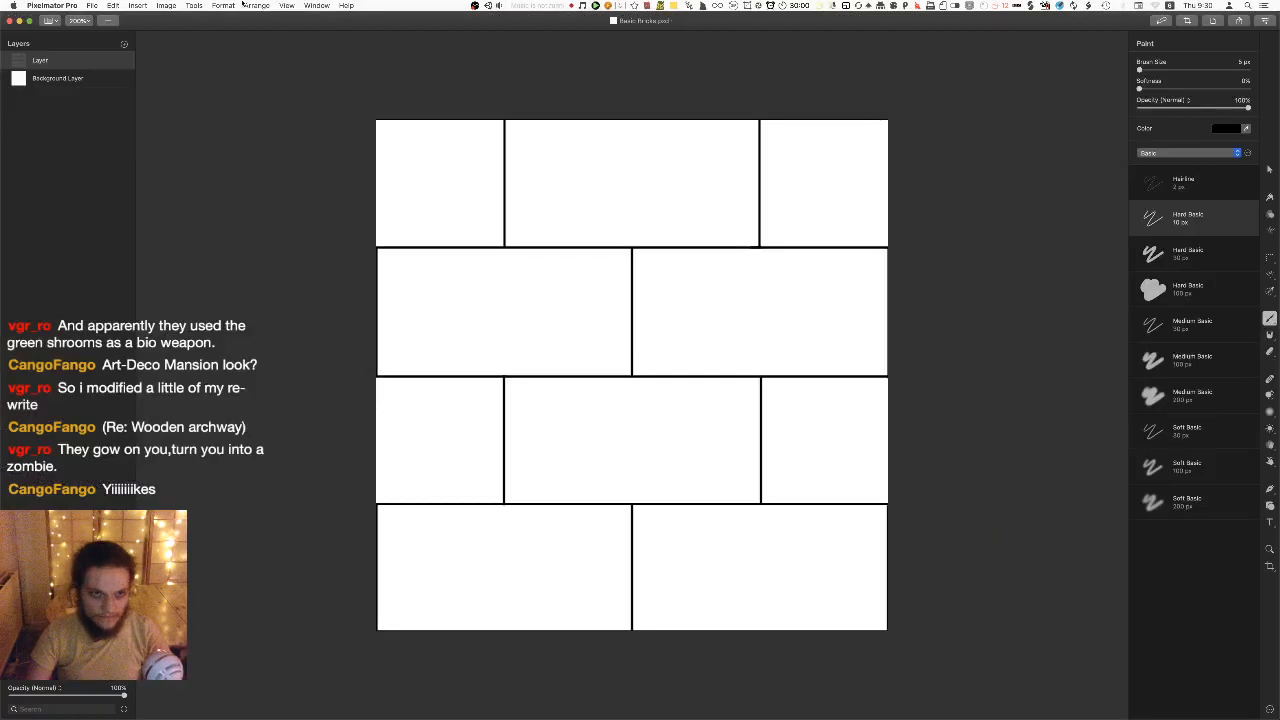
Hide the grid and add a new layer between the brick line layer and the background layer
left_click(285, 5)
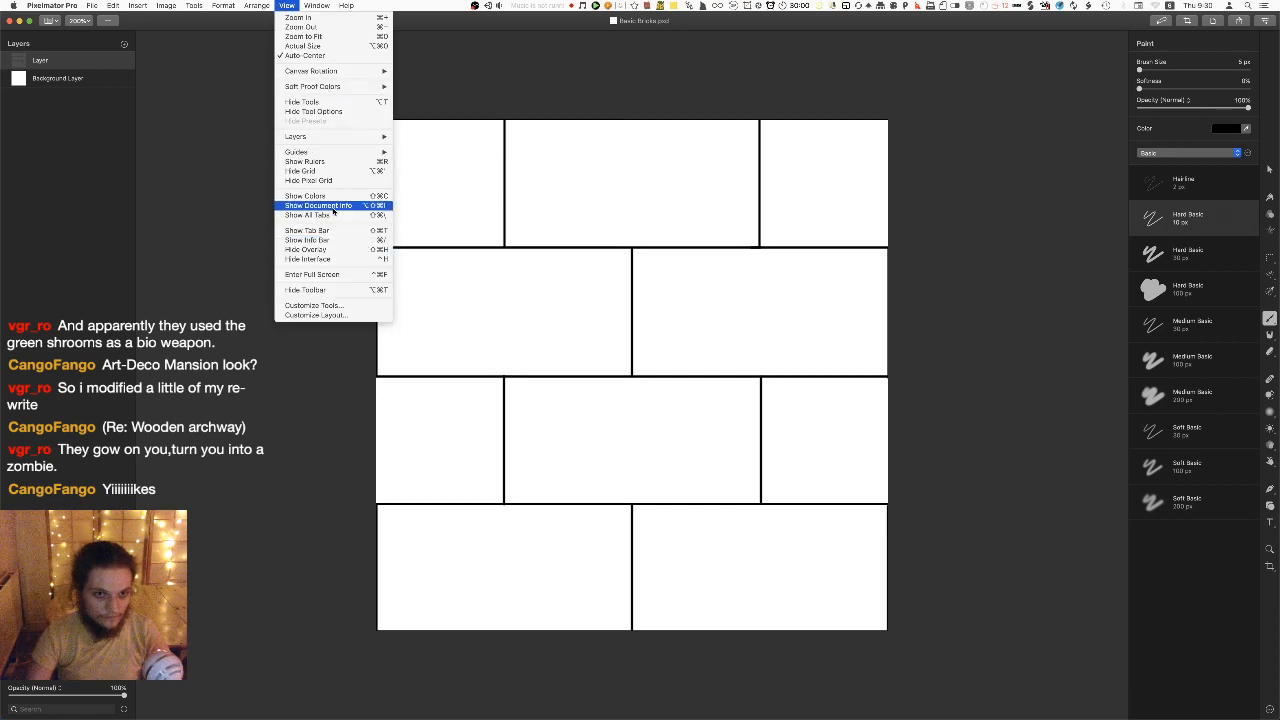
left_click(320, 172)
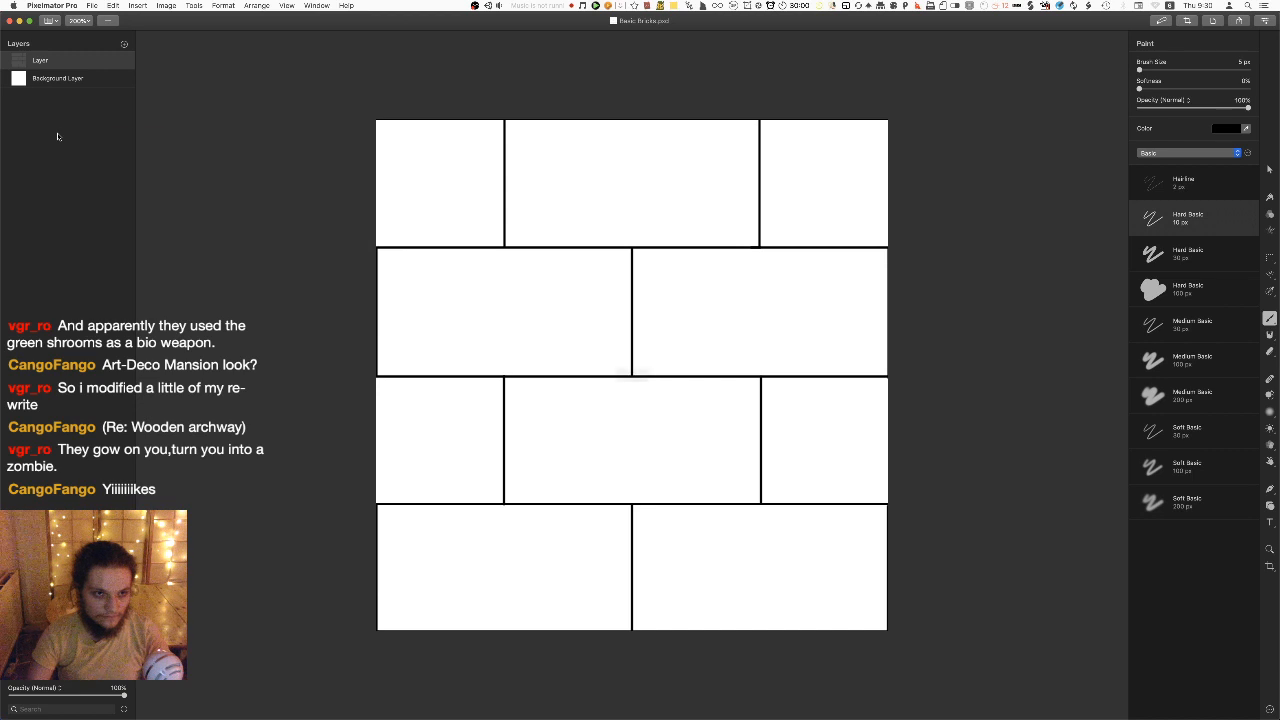
right_click(58, 136)
left_click(75, 141)
double_click(40, 80)
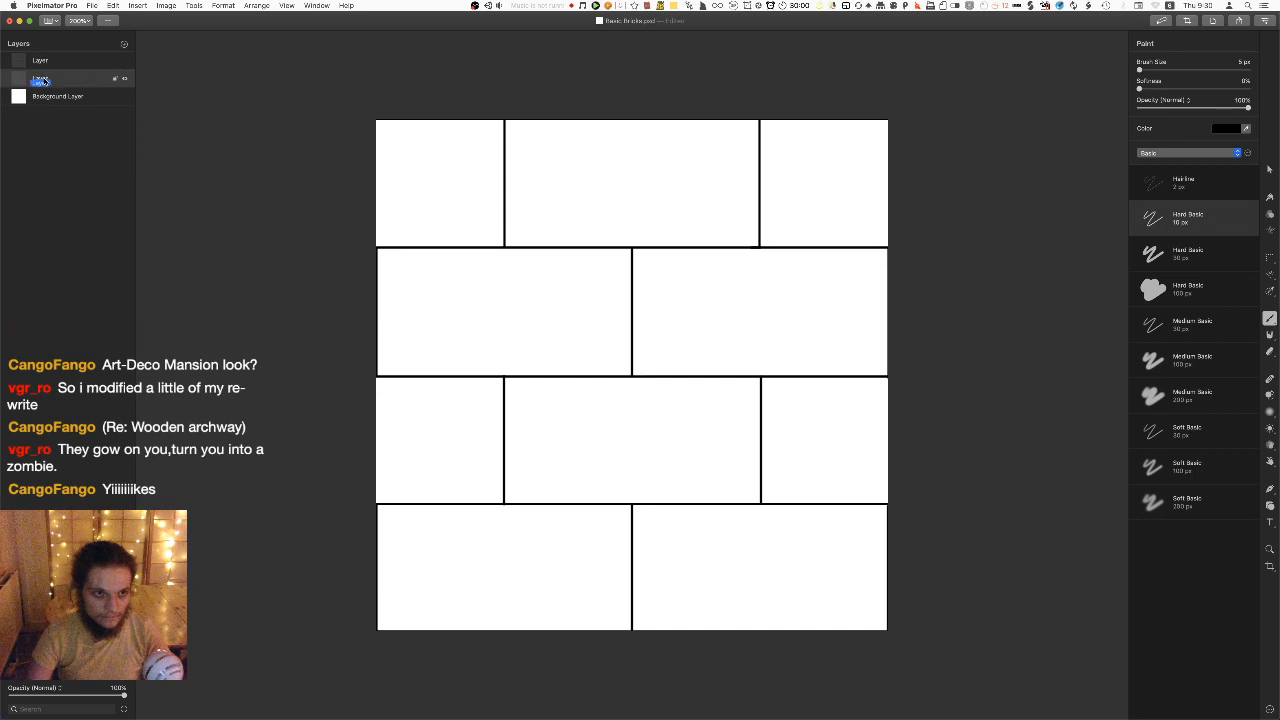
Rename the brick line layer as Lines and select the new layer beneath it
double_click(30, 58)
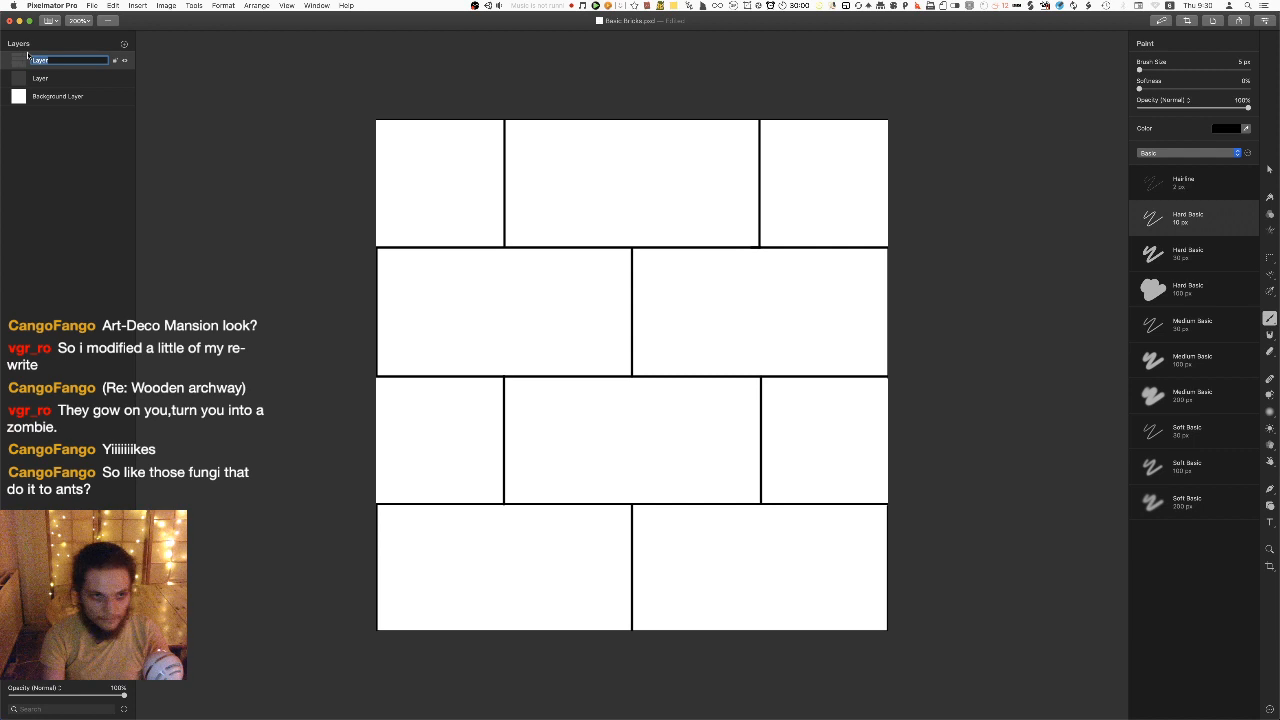
type("Lines")
key("Return")
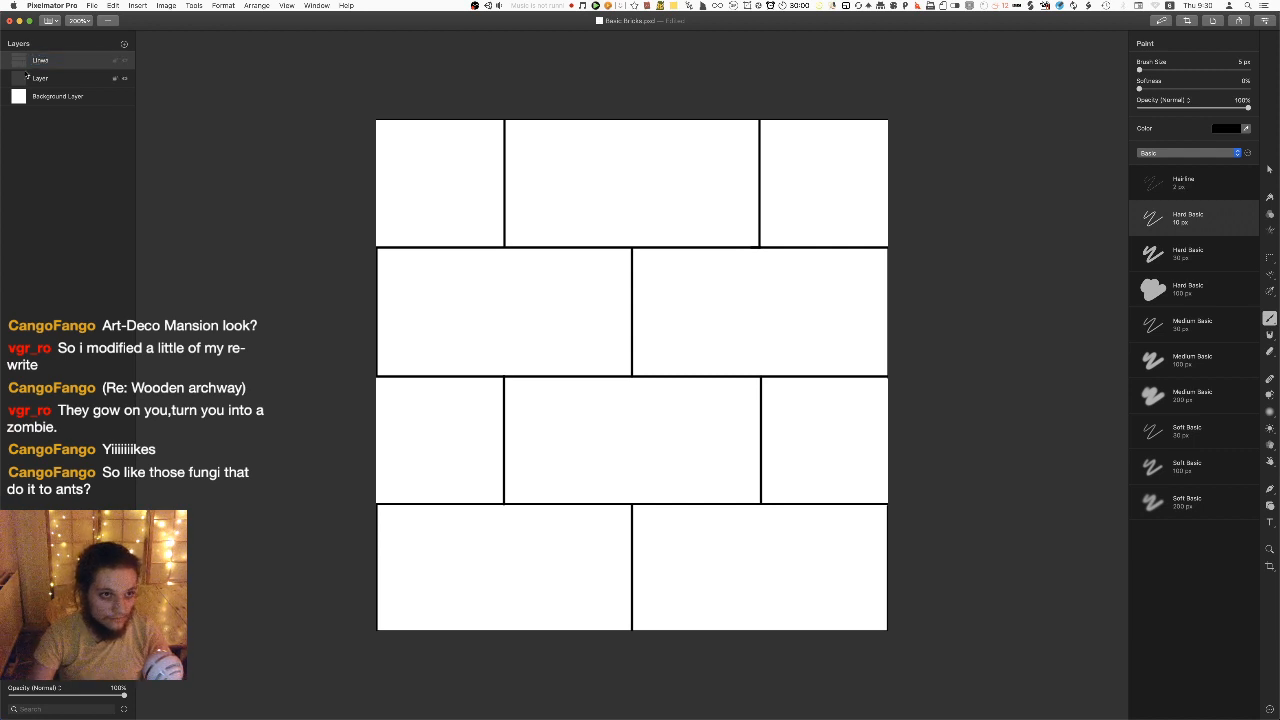
double_click(41, 62)
type("Lines")
key("Return")
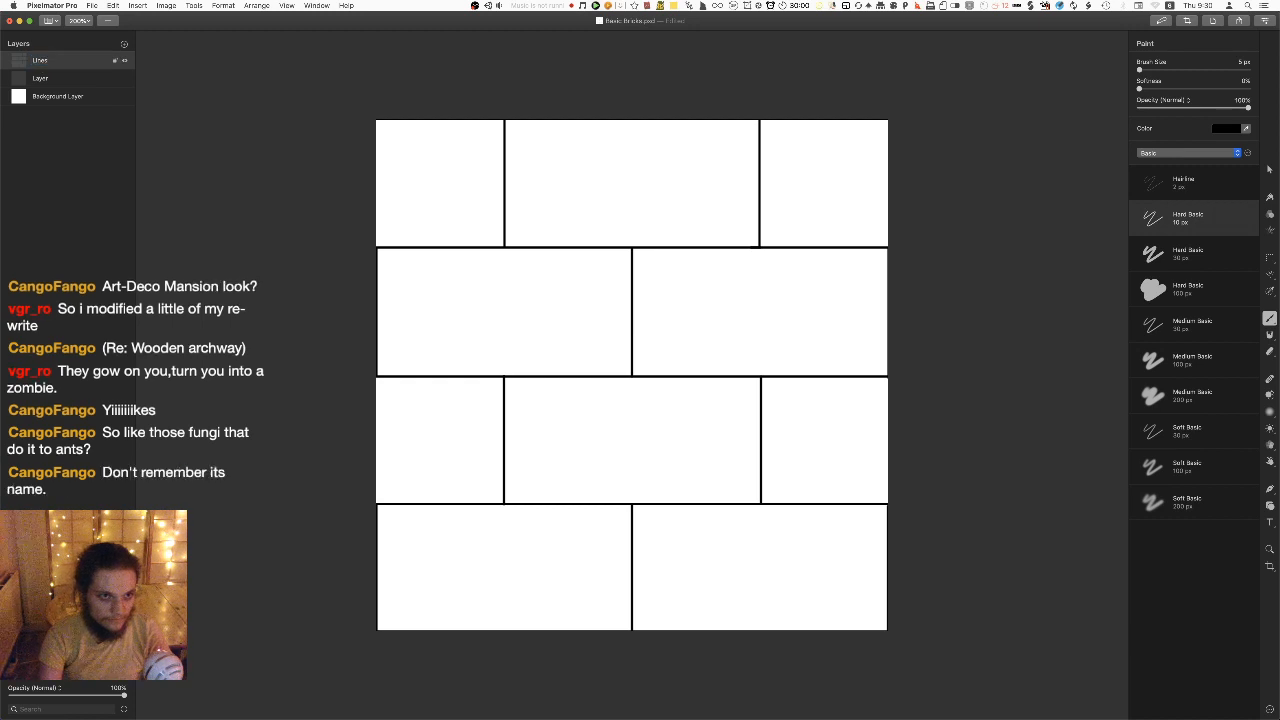
left_click(44, 80)
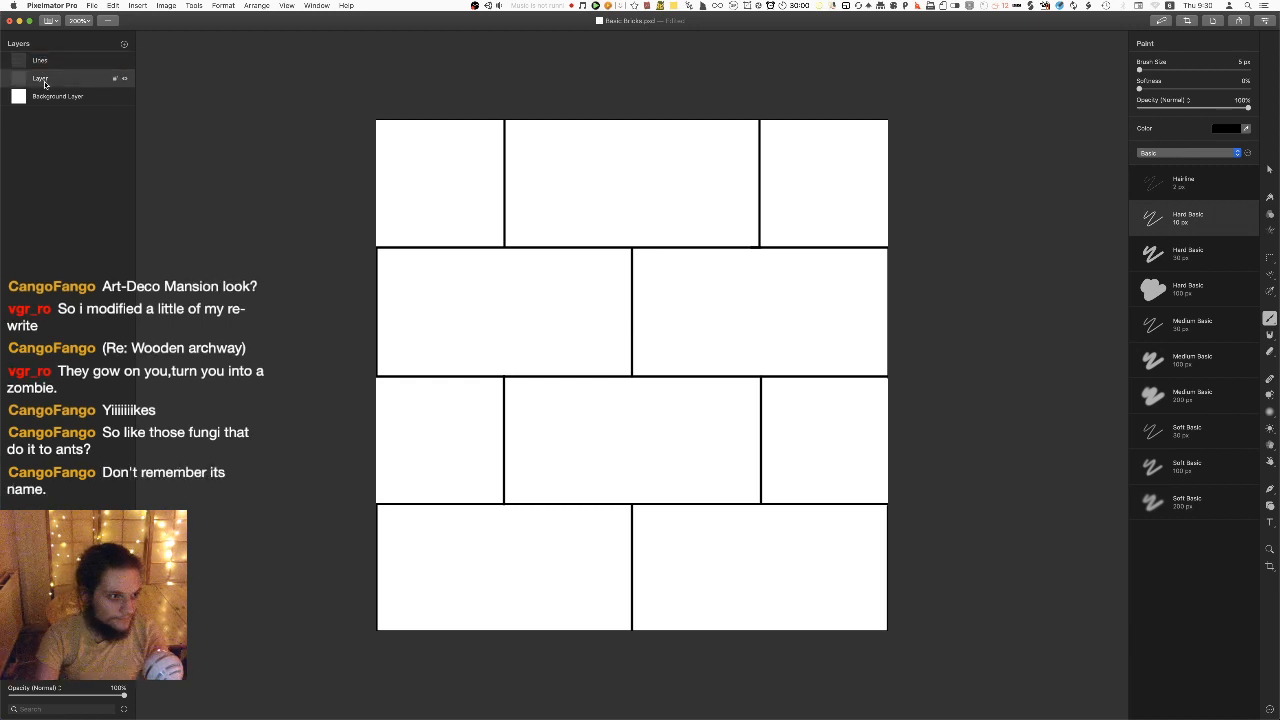